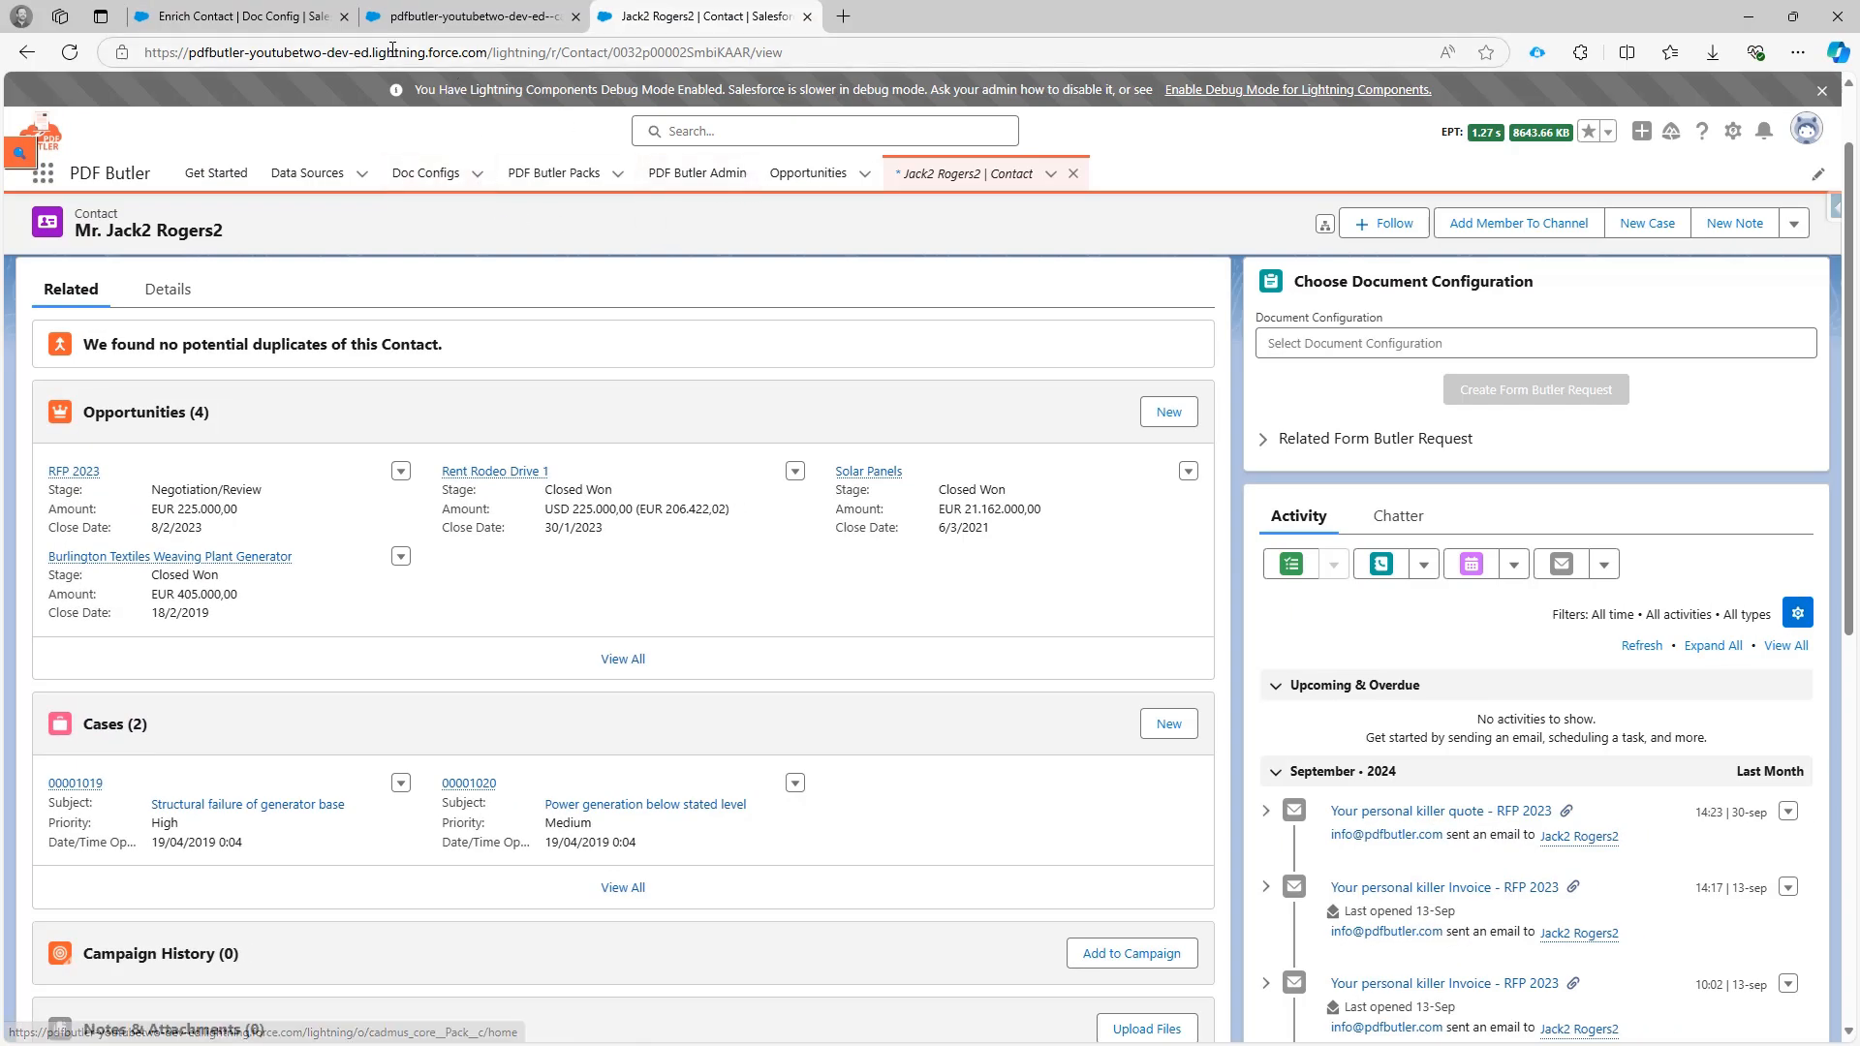
Open the Data Sources list and the Cases for Contact data source, each in its own new browser tab.
right_click(329, 174)
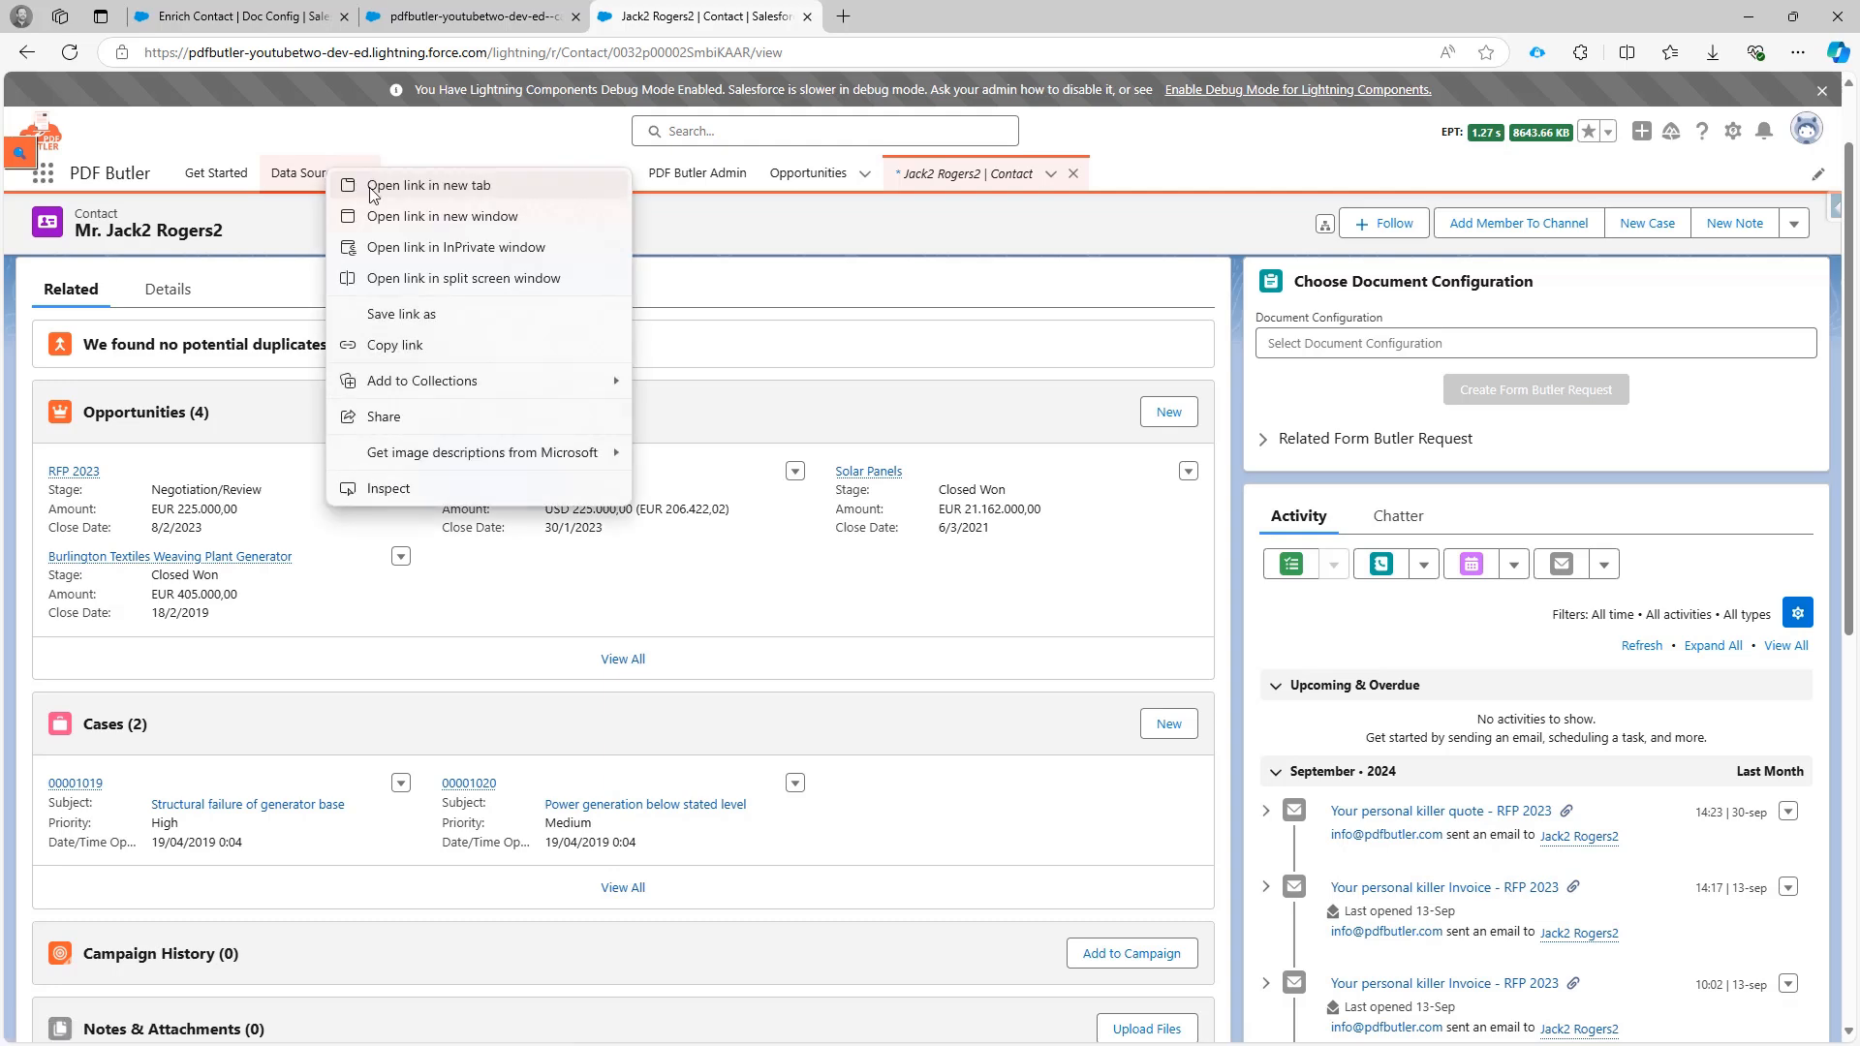
left_click(373, 186)
left_click(938, 18)
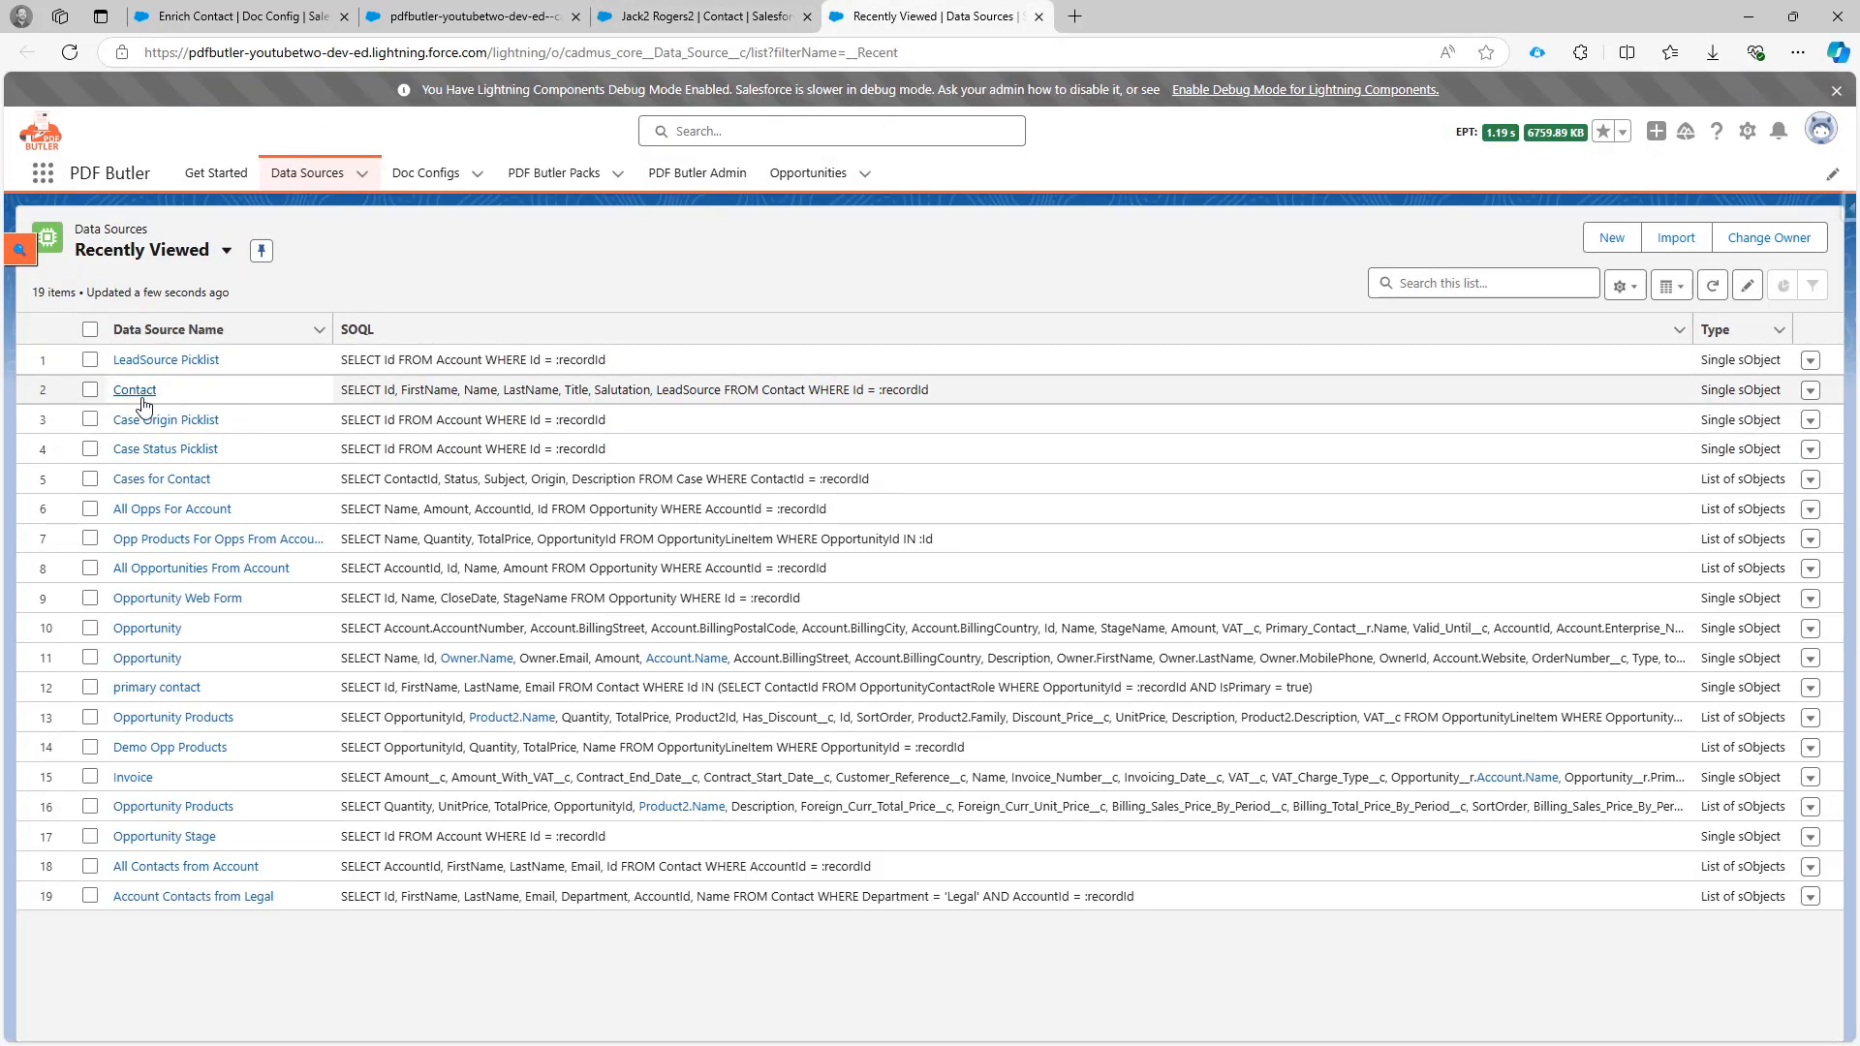
right_click(169, 481)
left_click(254, 494)
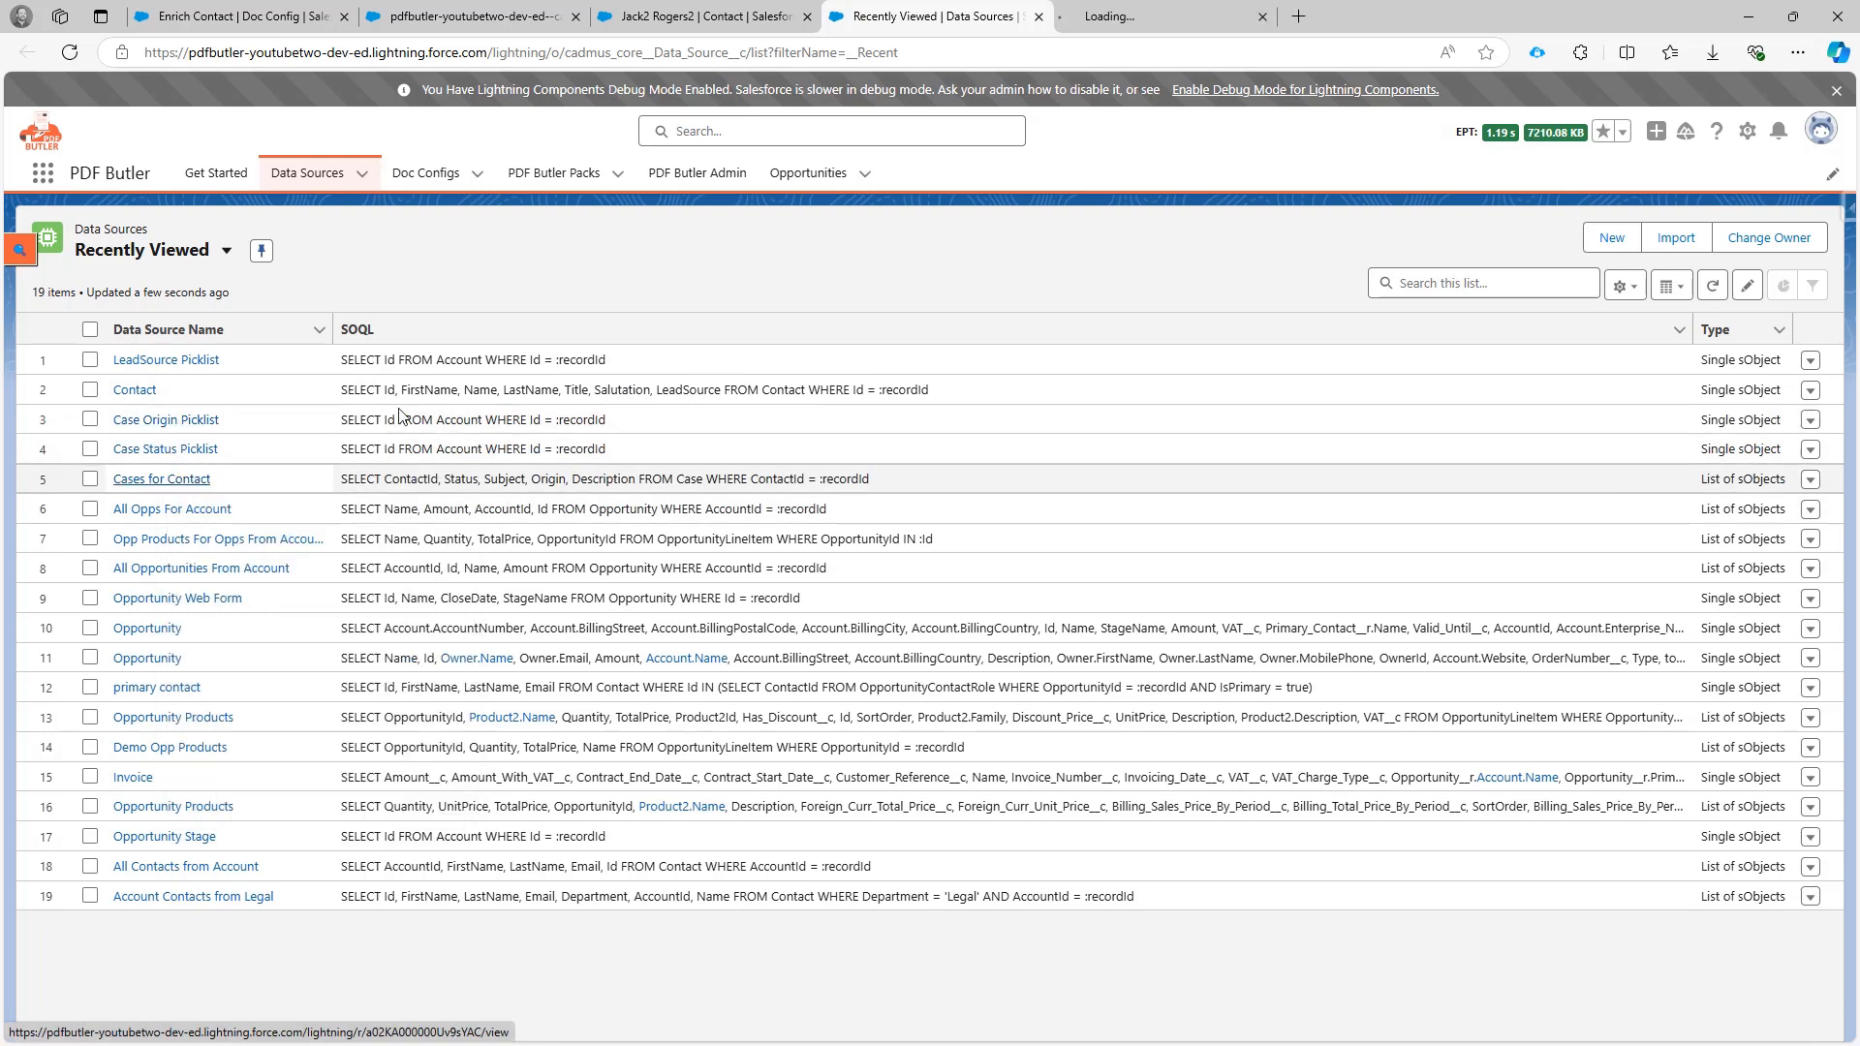
left_click(1098, 17)
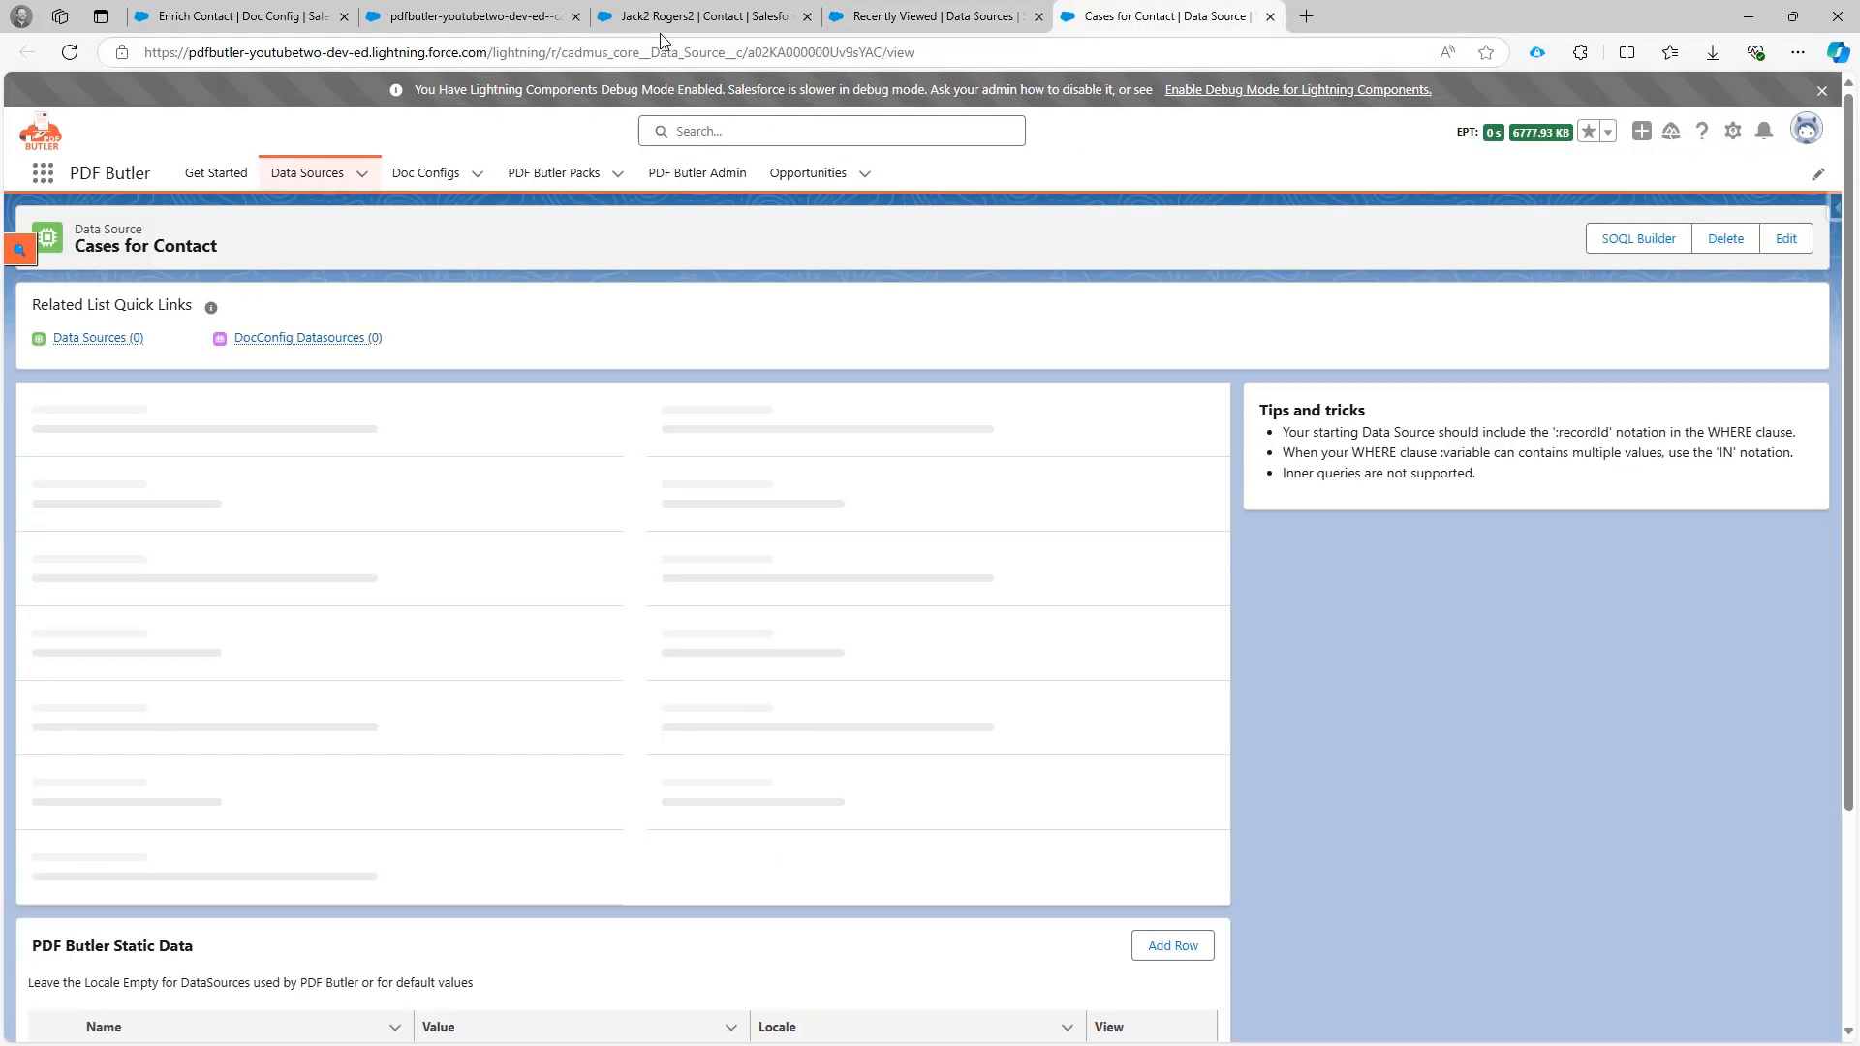
Open a new case form from the contact record's Cases related list and examine its fields, from status to description.
left_click(712, 19)
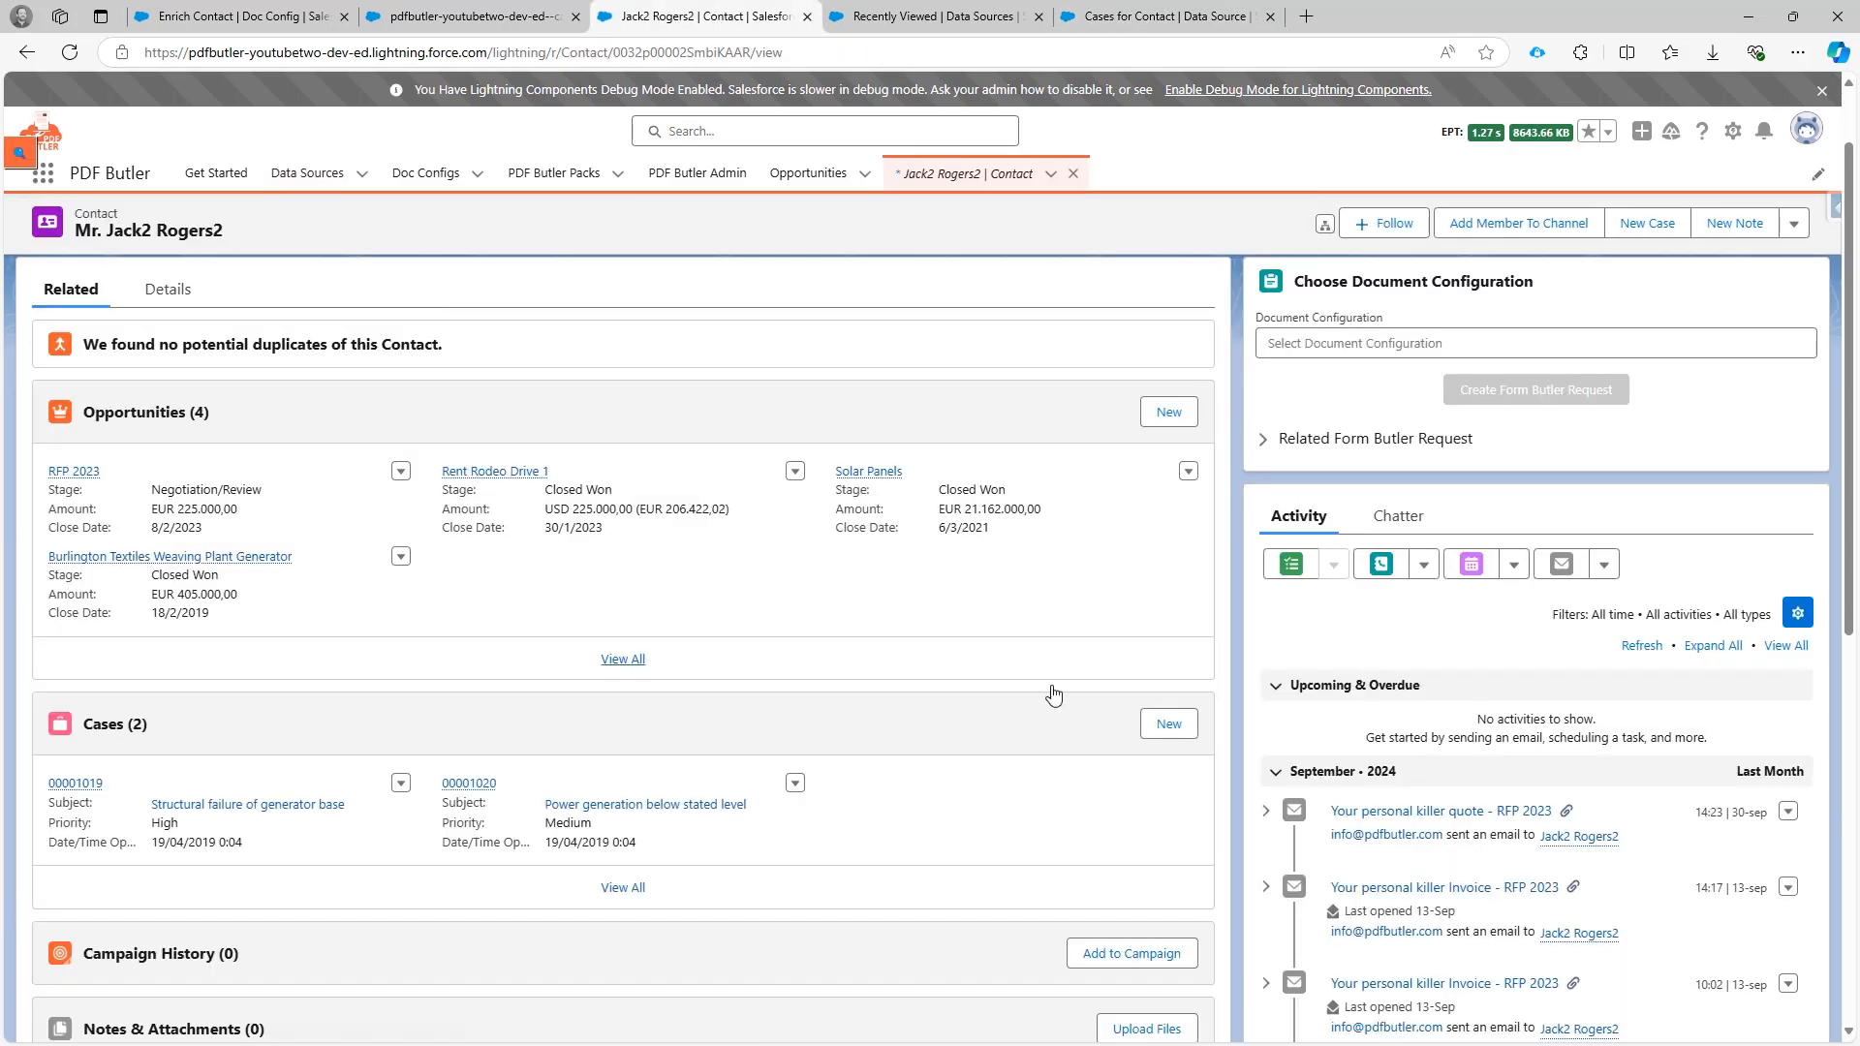
left_click(1165, 725)
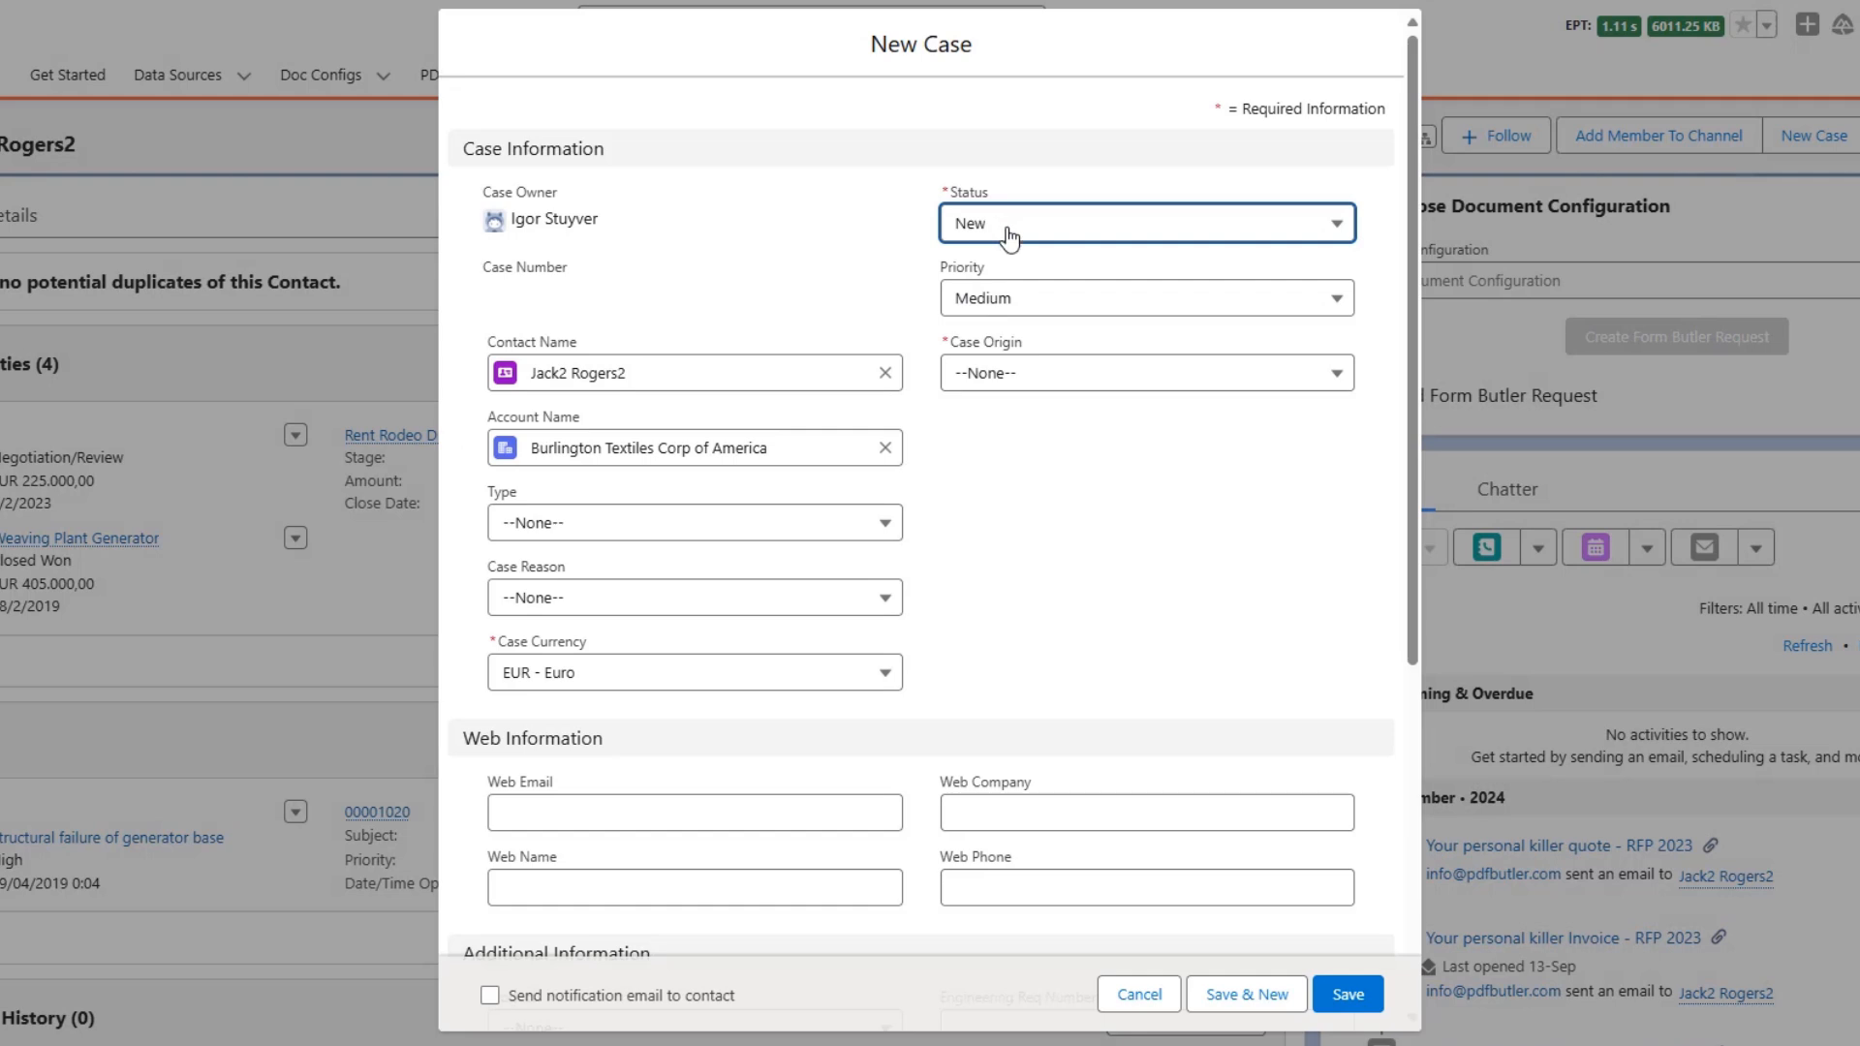
scroll(891, 494, "down", 5)
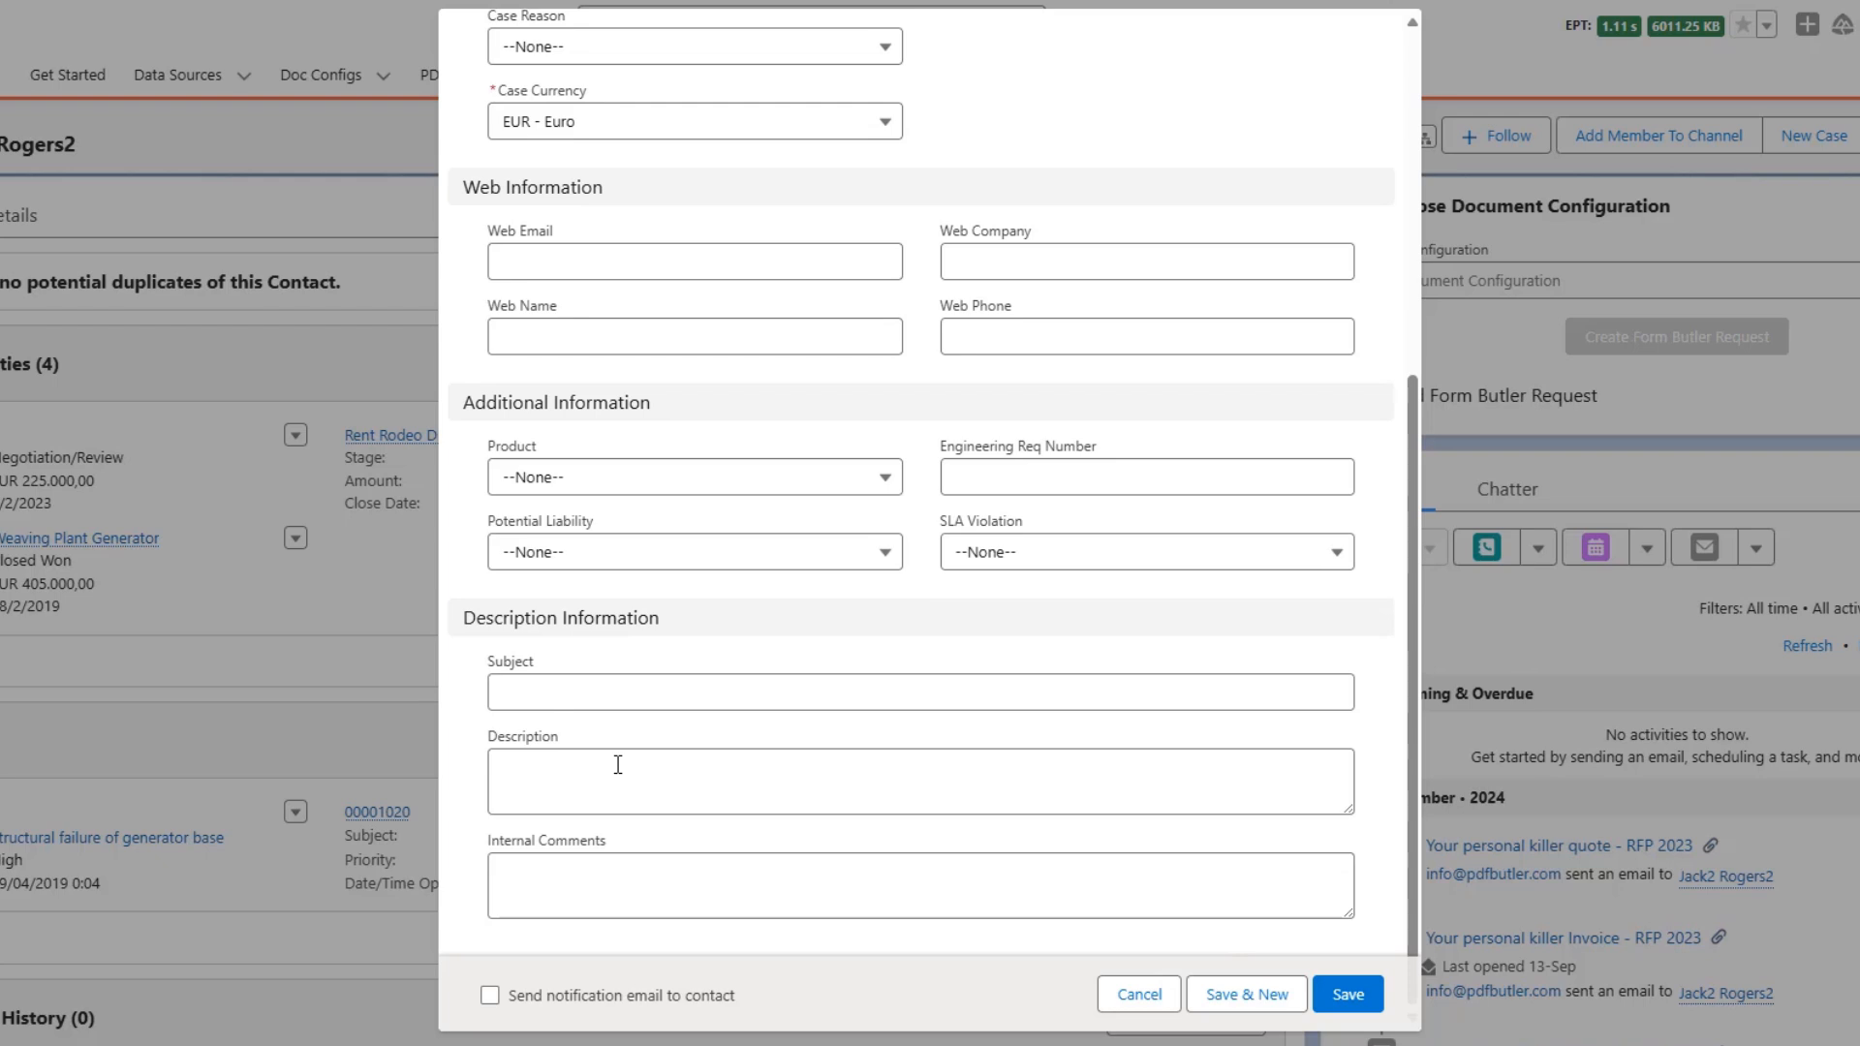
scroll(618, 764, "up", 5)
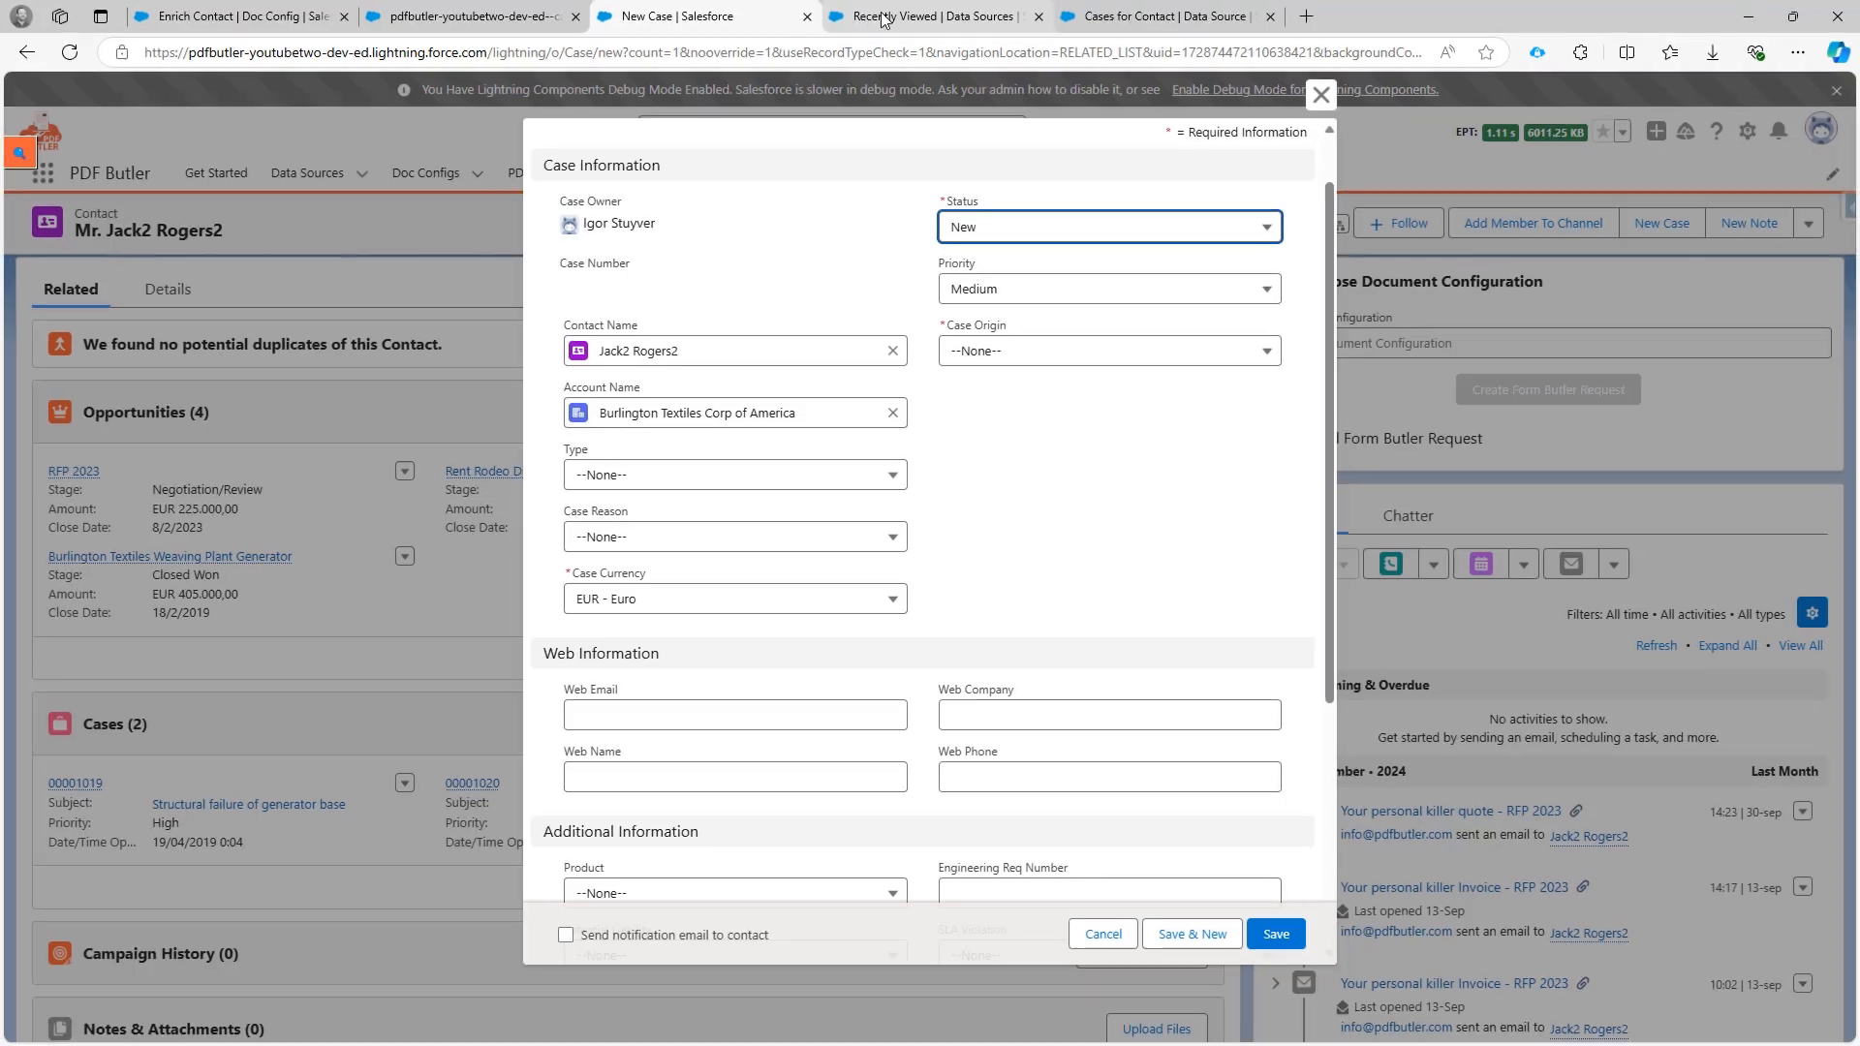
Add the Case ID field to the Cases for Contact data source in the SOQL Builder and save the query.
left_click(885, 20)
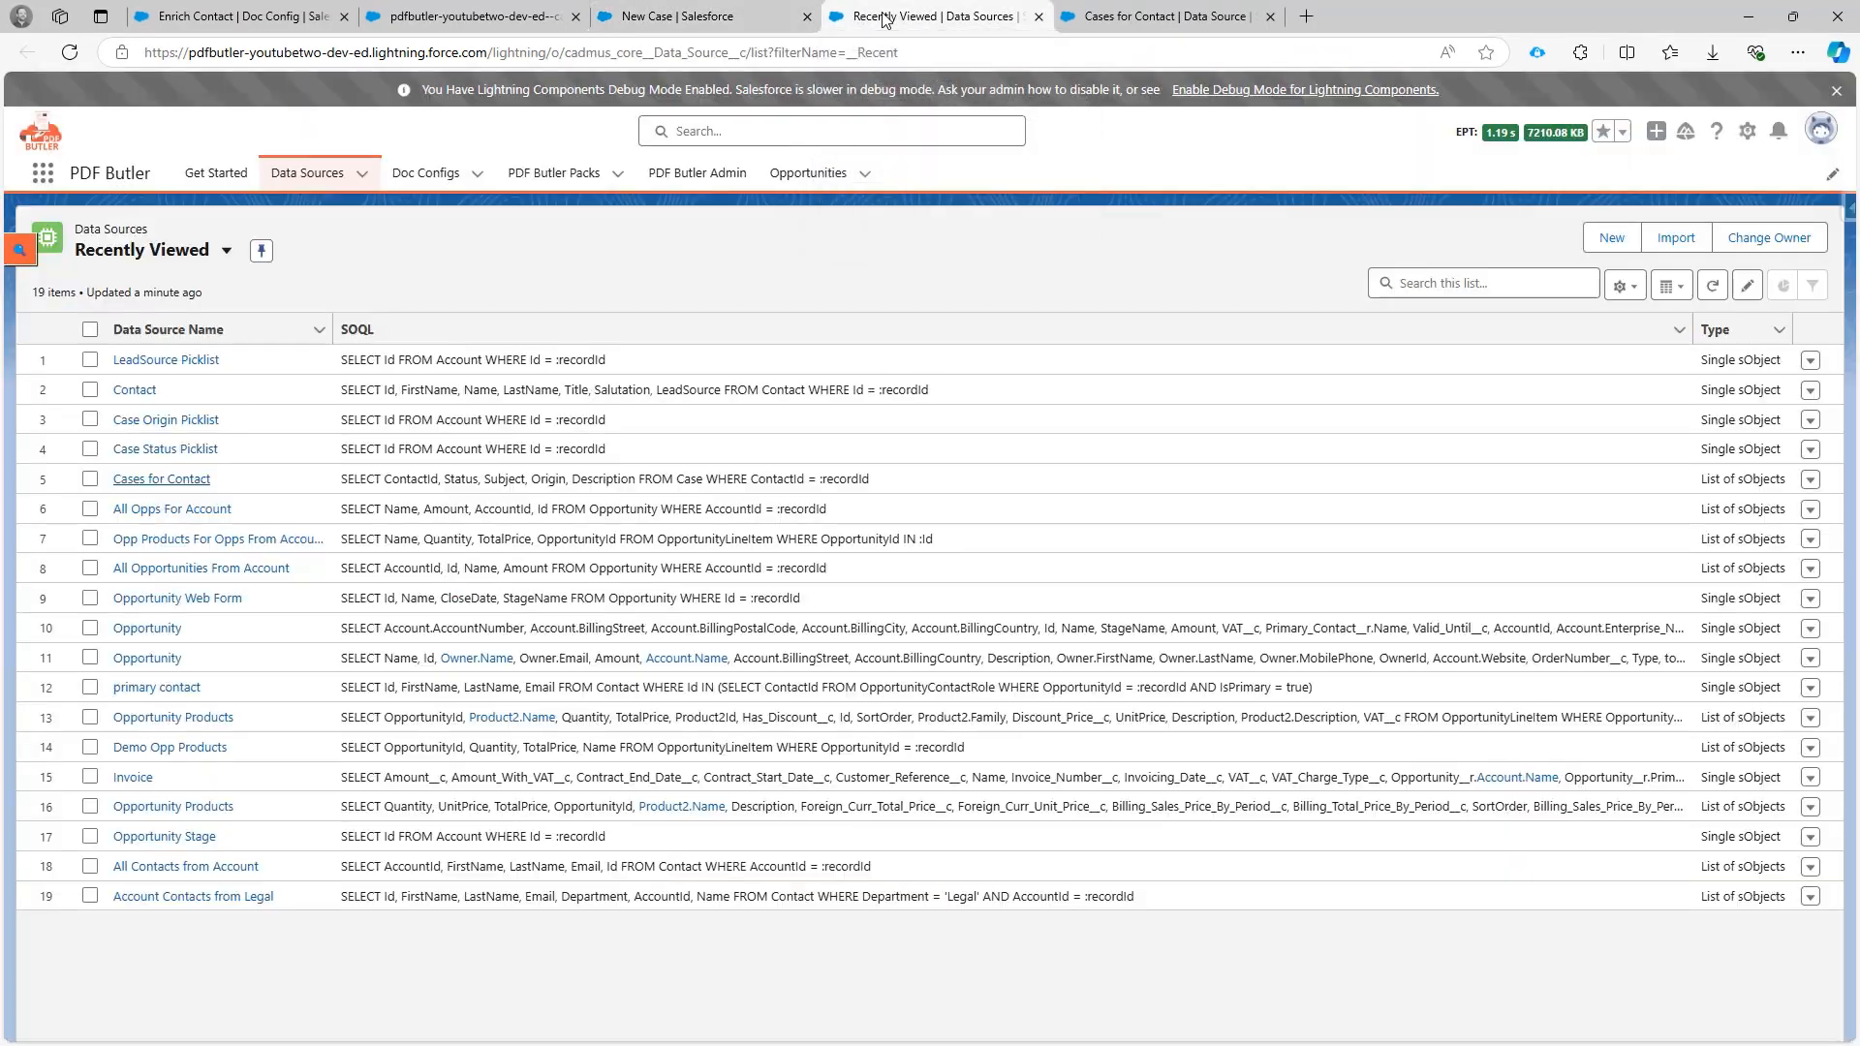
left_click(1122, 18)
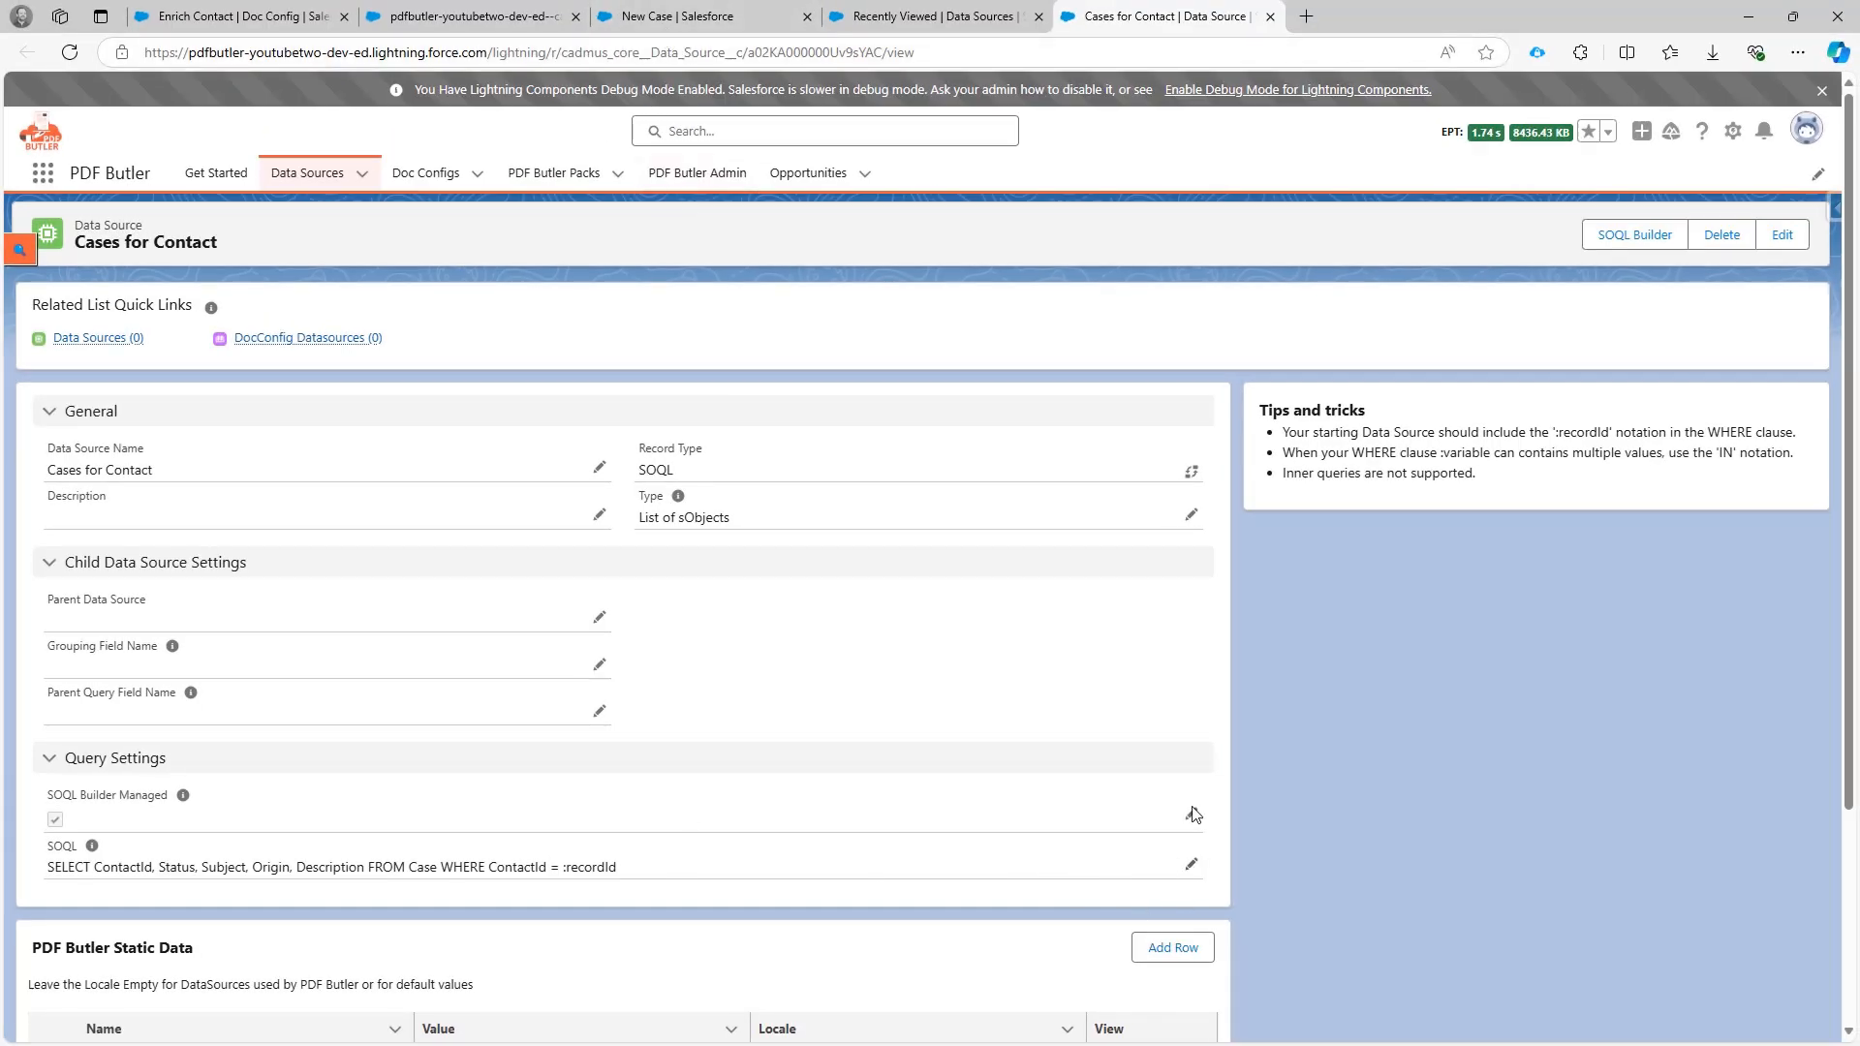
left_click(1608, 235)
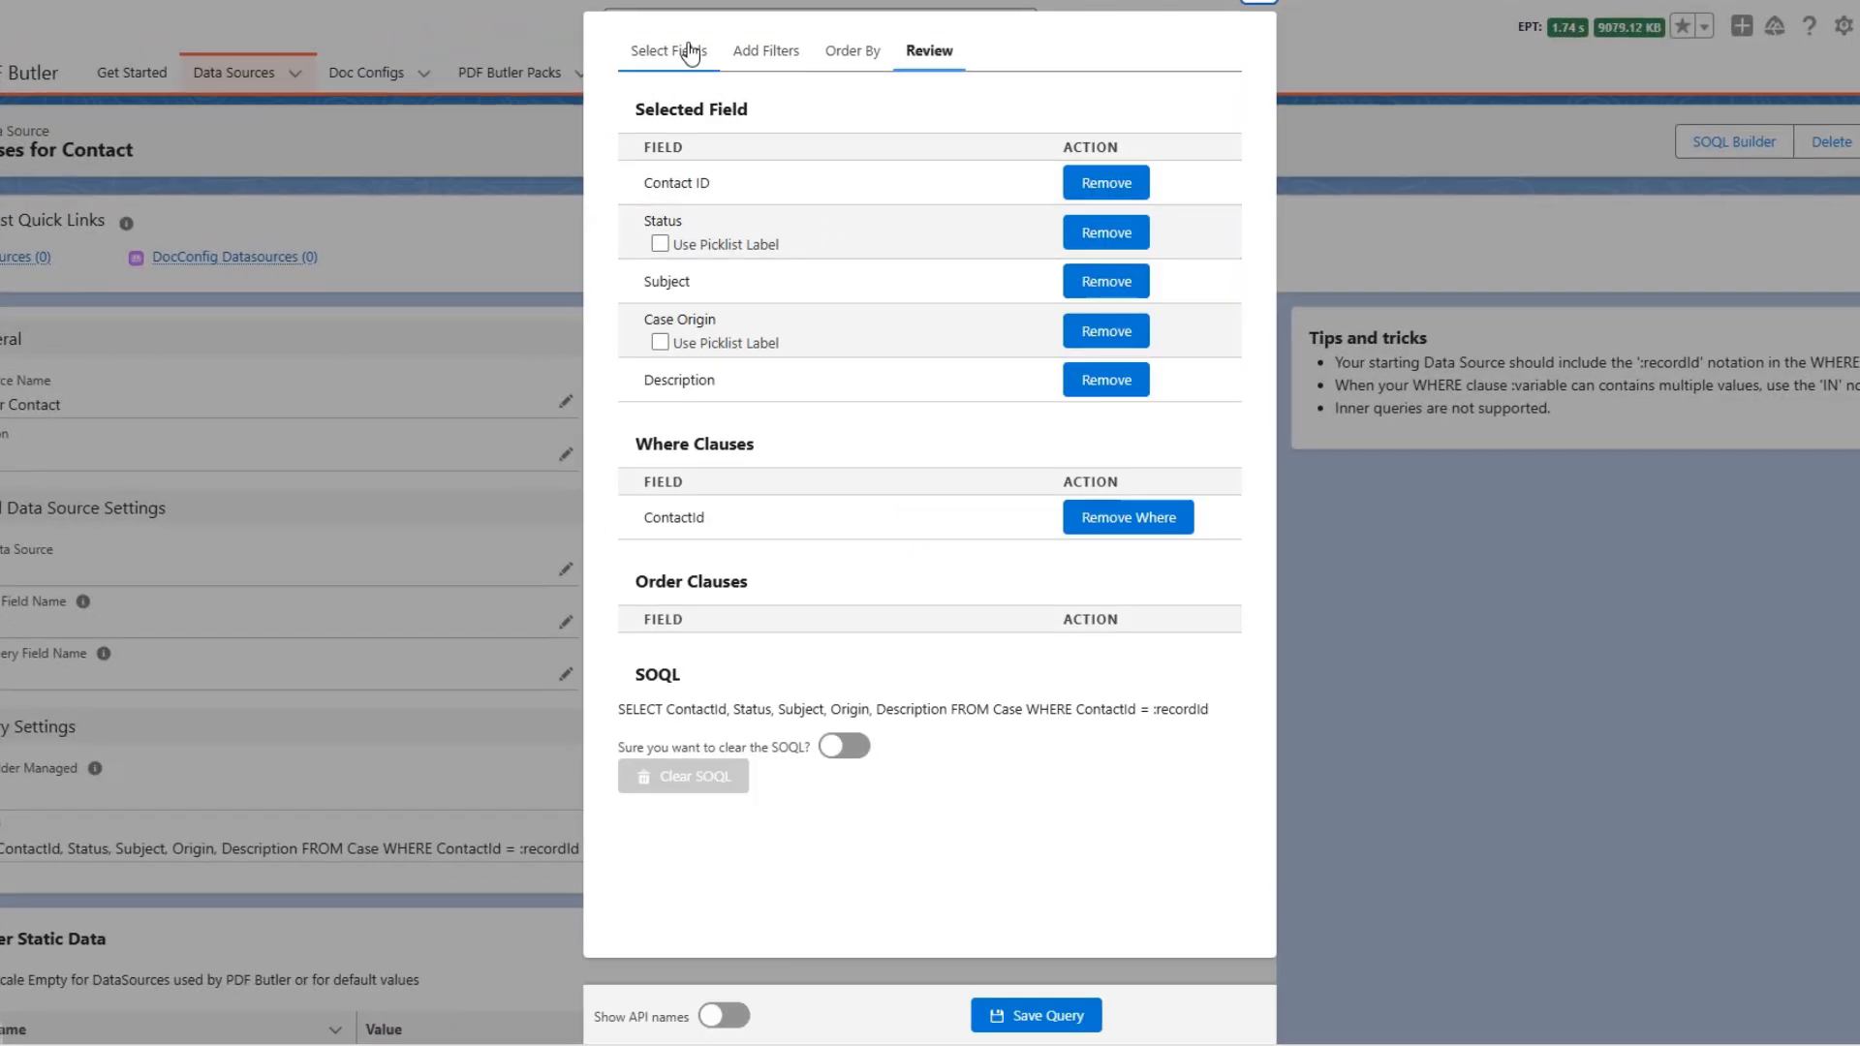
left_click(711, 165)
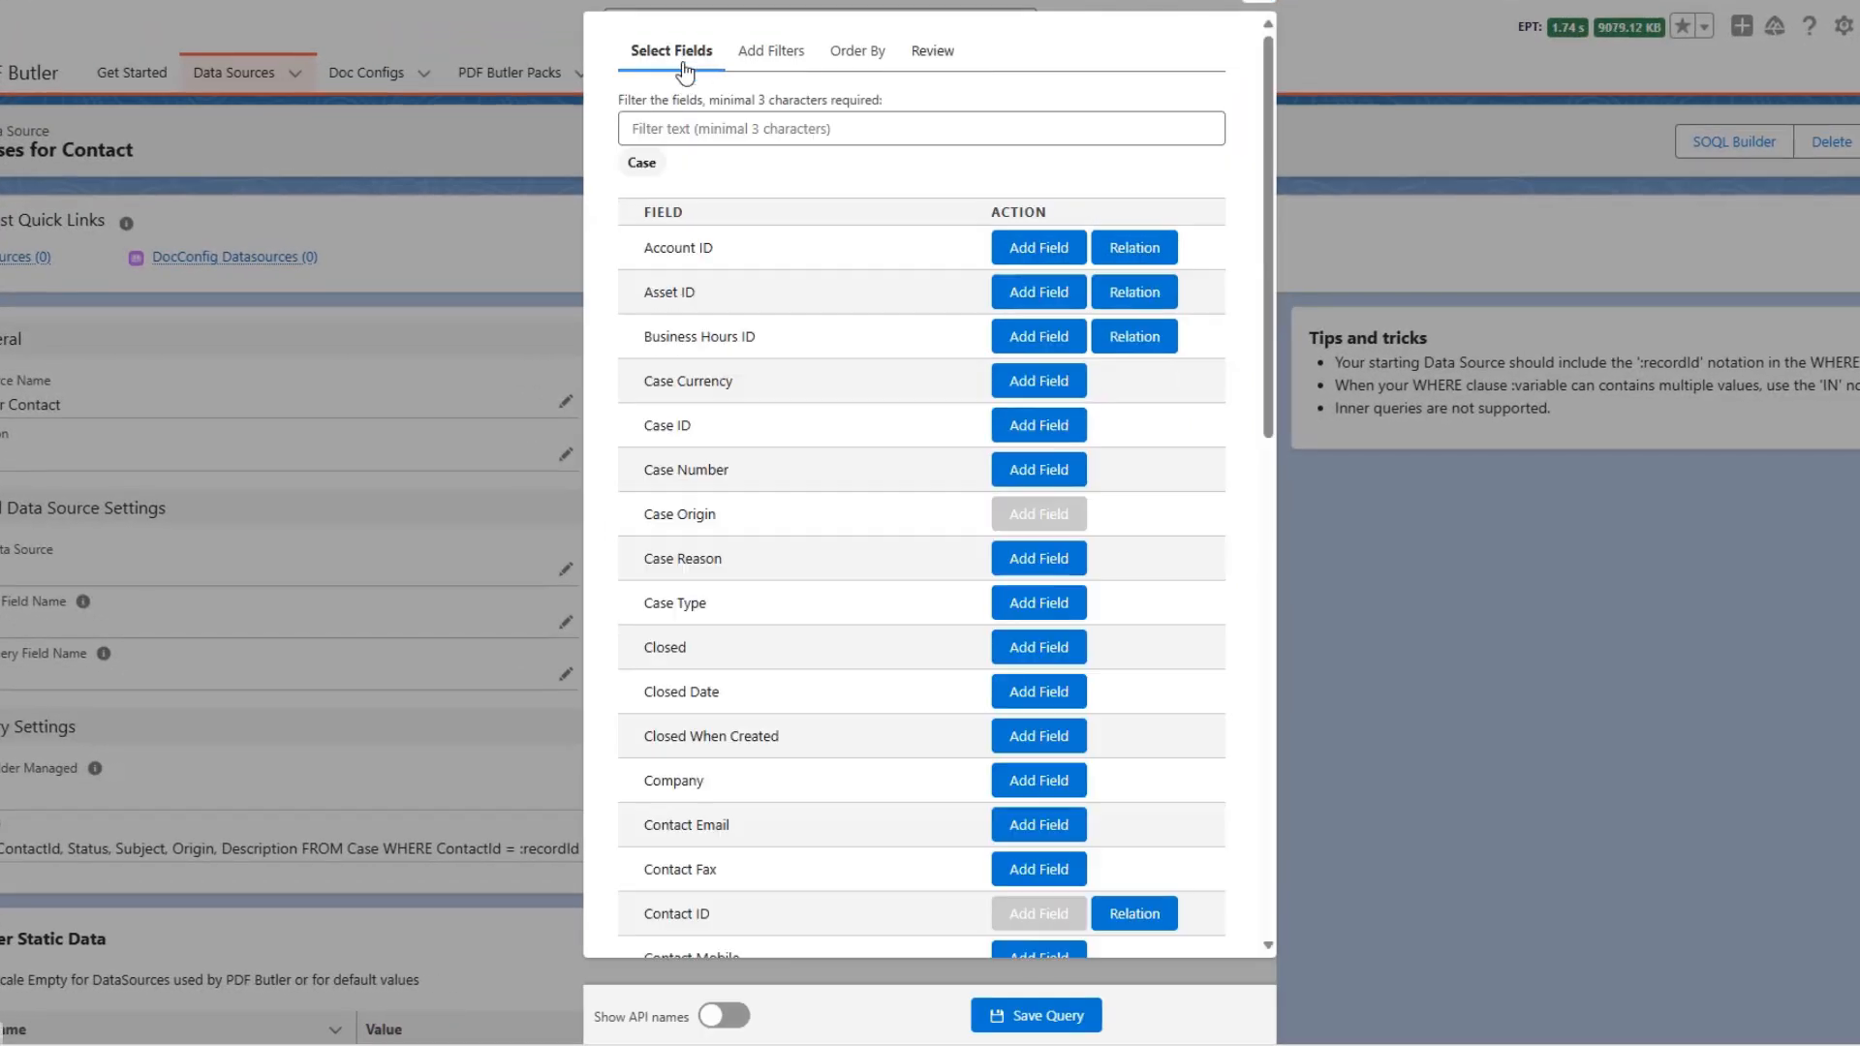
left_click(691, 128)
type("case")
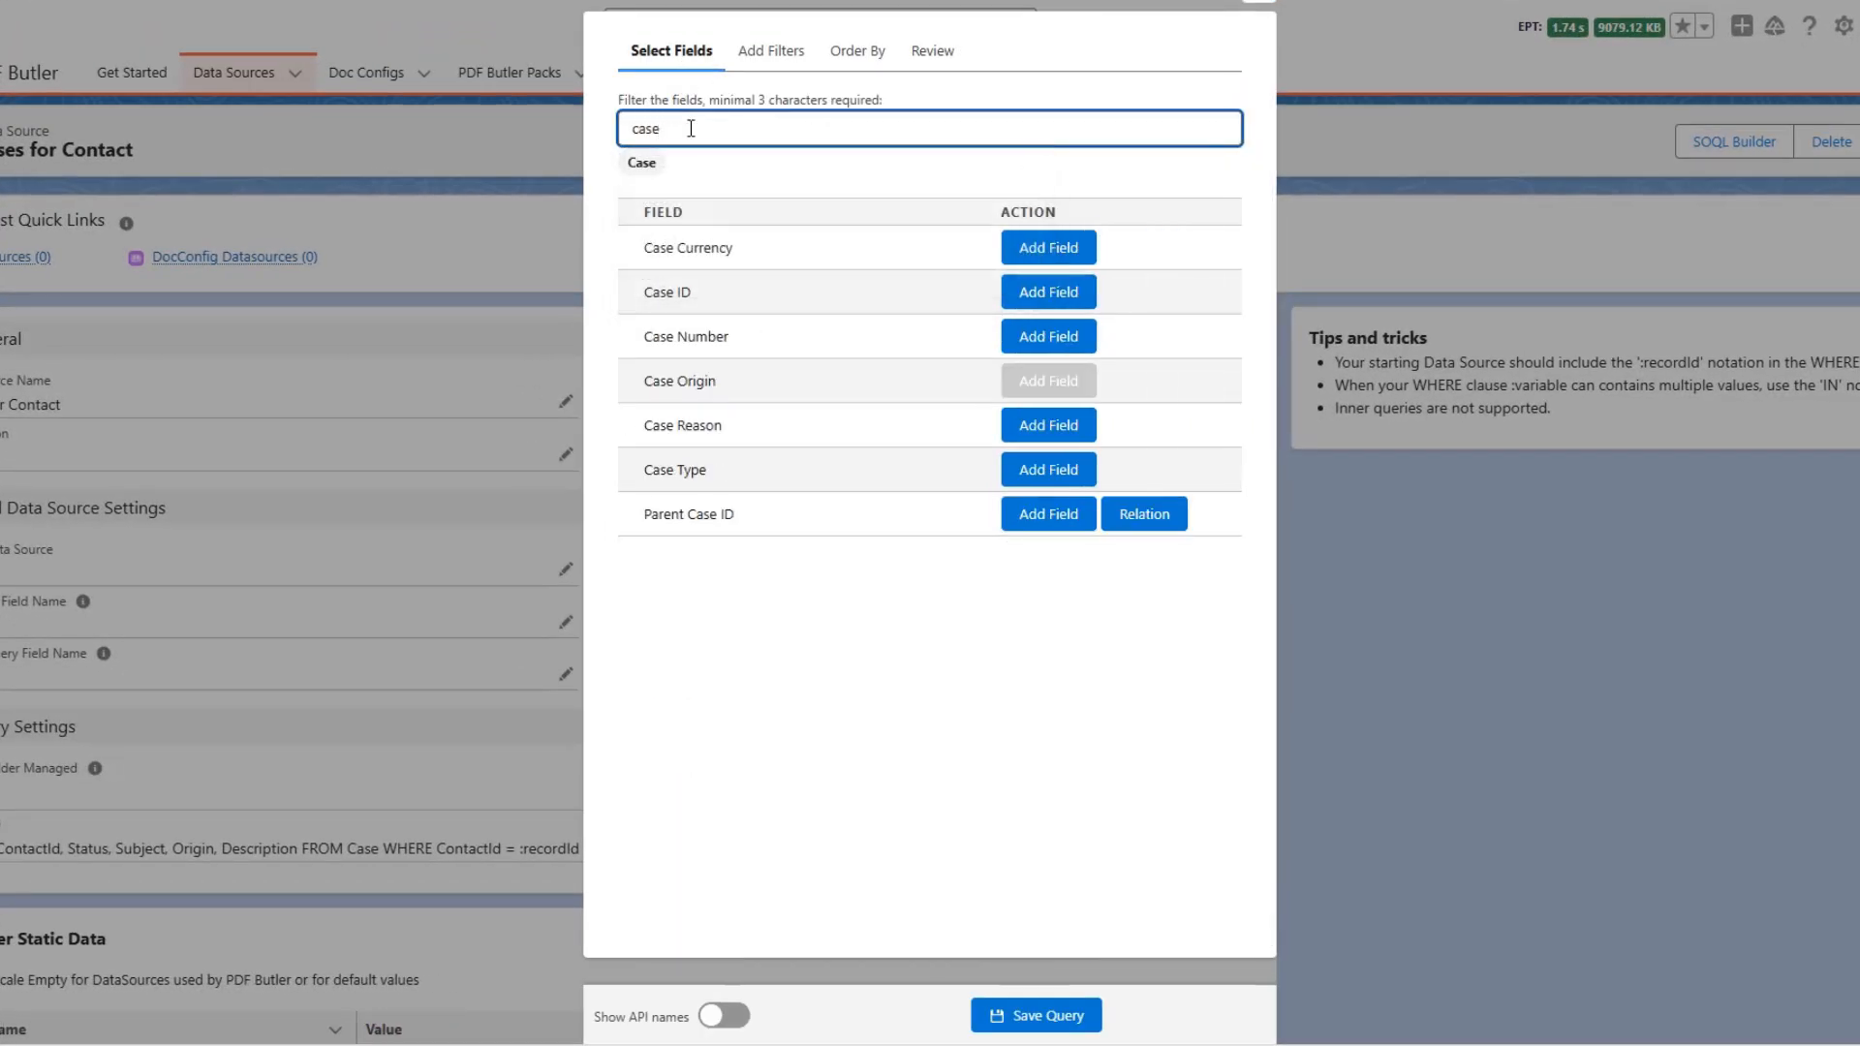
left_click(1036, 294)
left_click(1073, 1016)
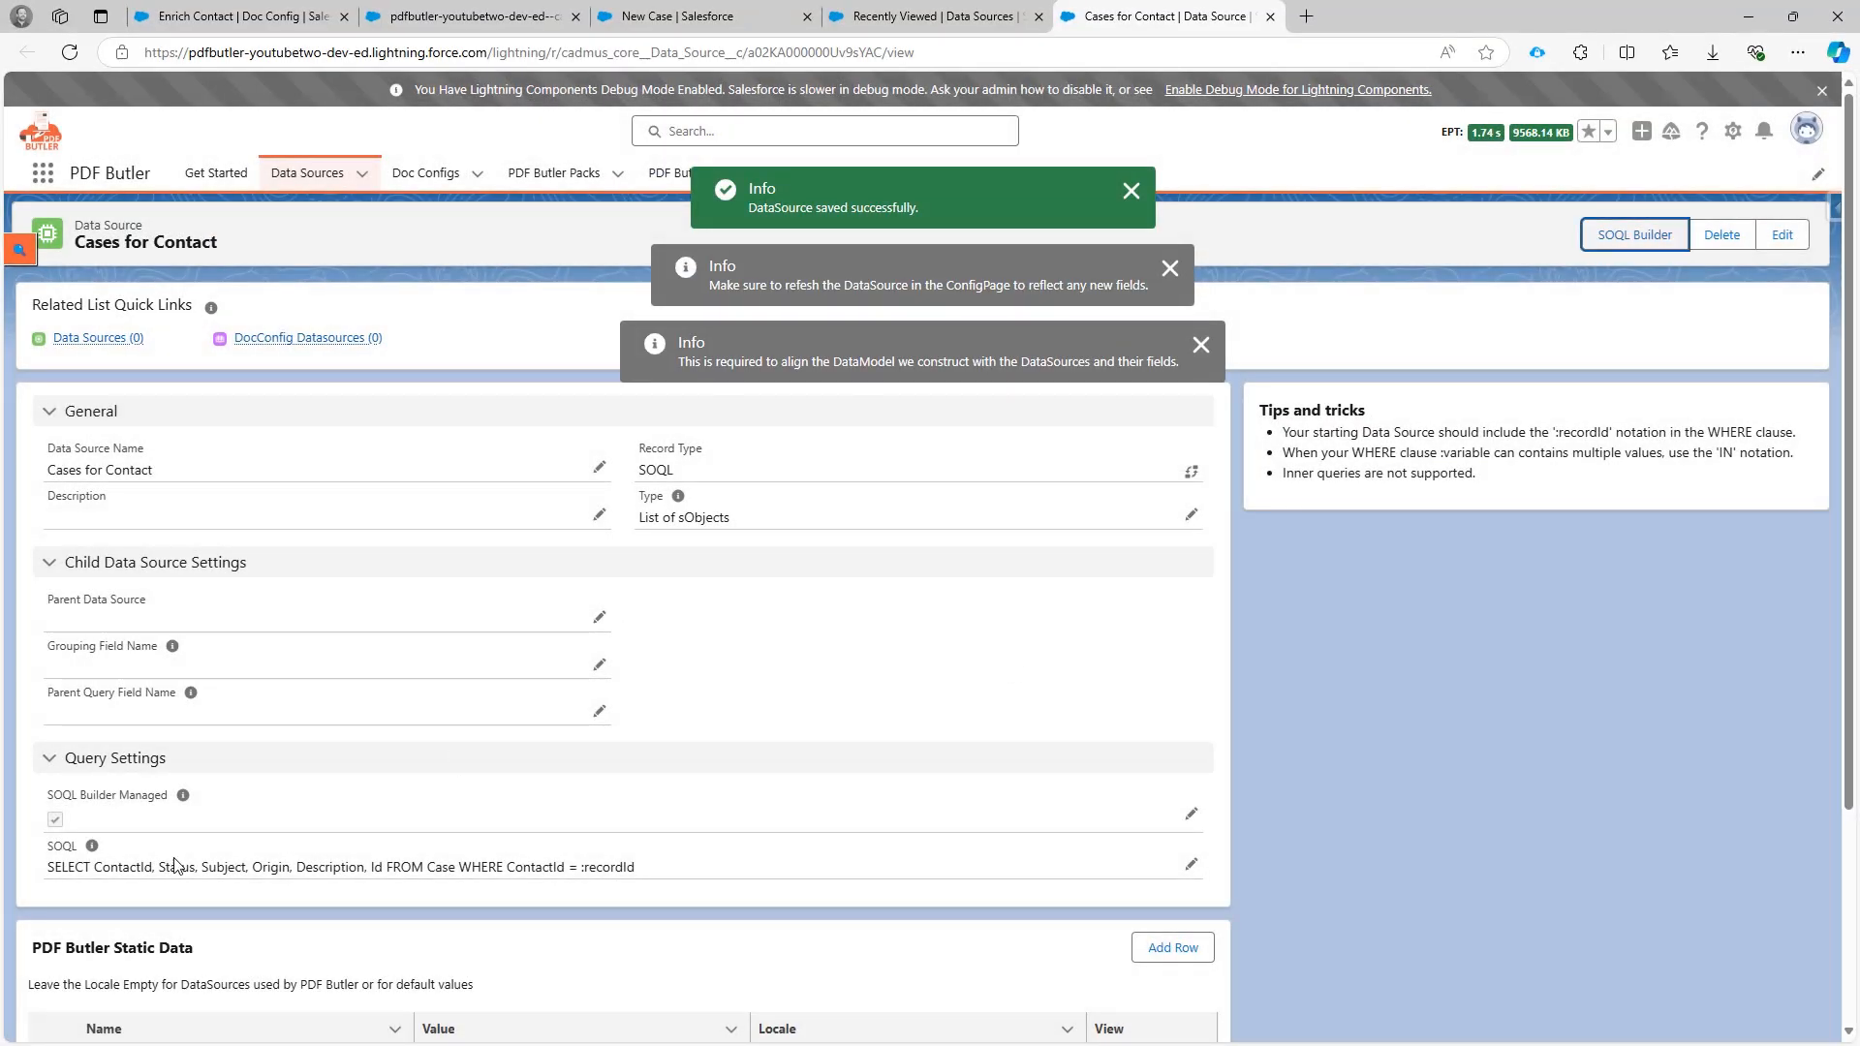
Compare the new case form with the Case Status Picklist and Case Origin Picklist data sources' translation settings.
left_click(678, 19)
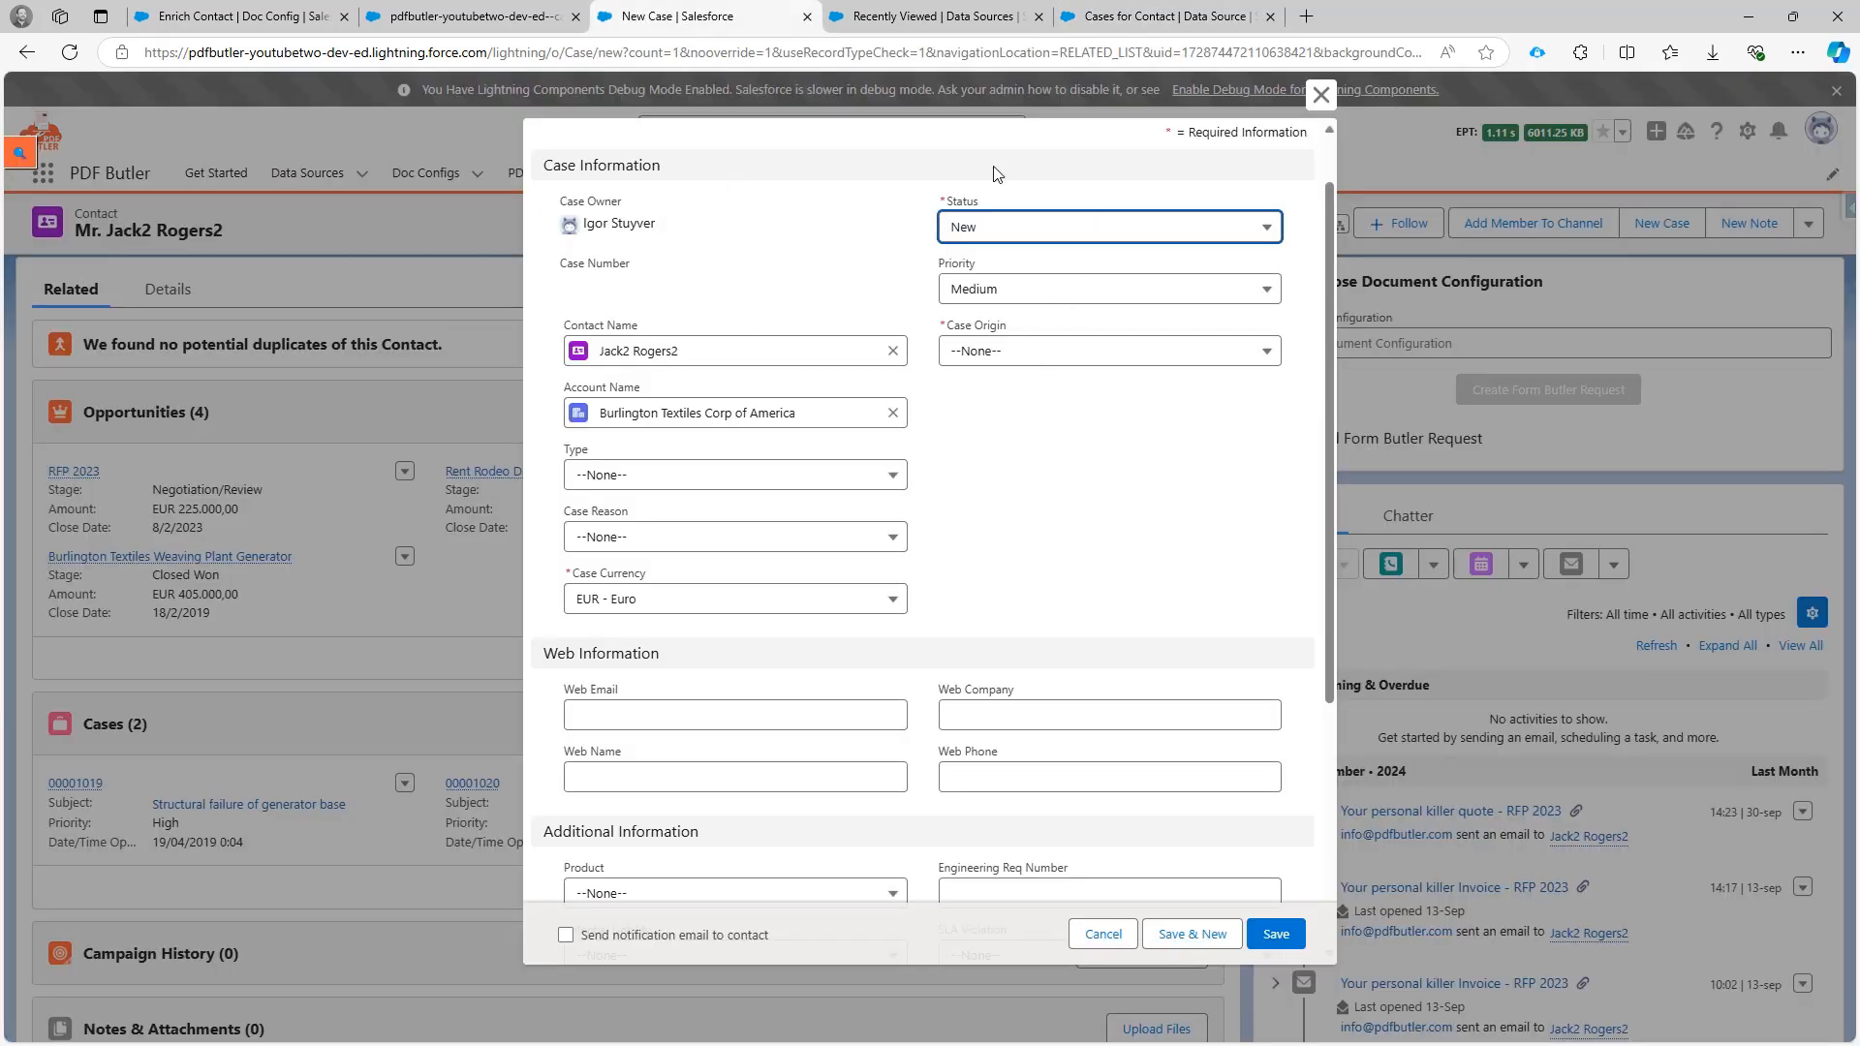
left_click(913, 22)
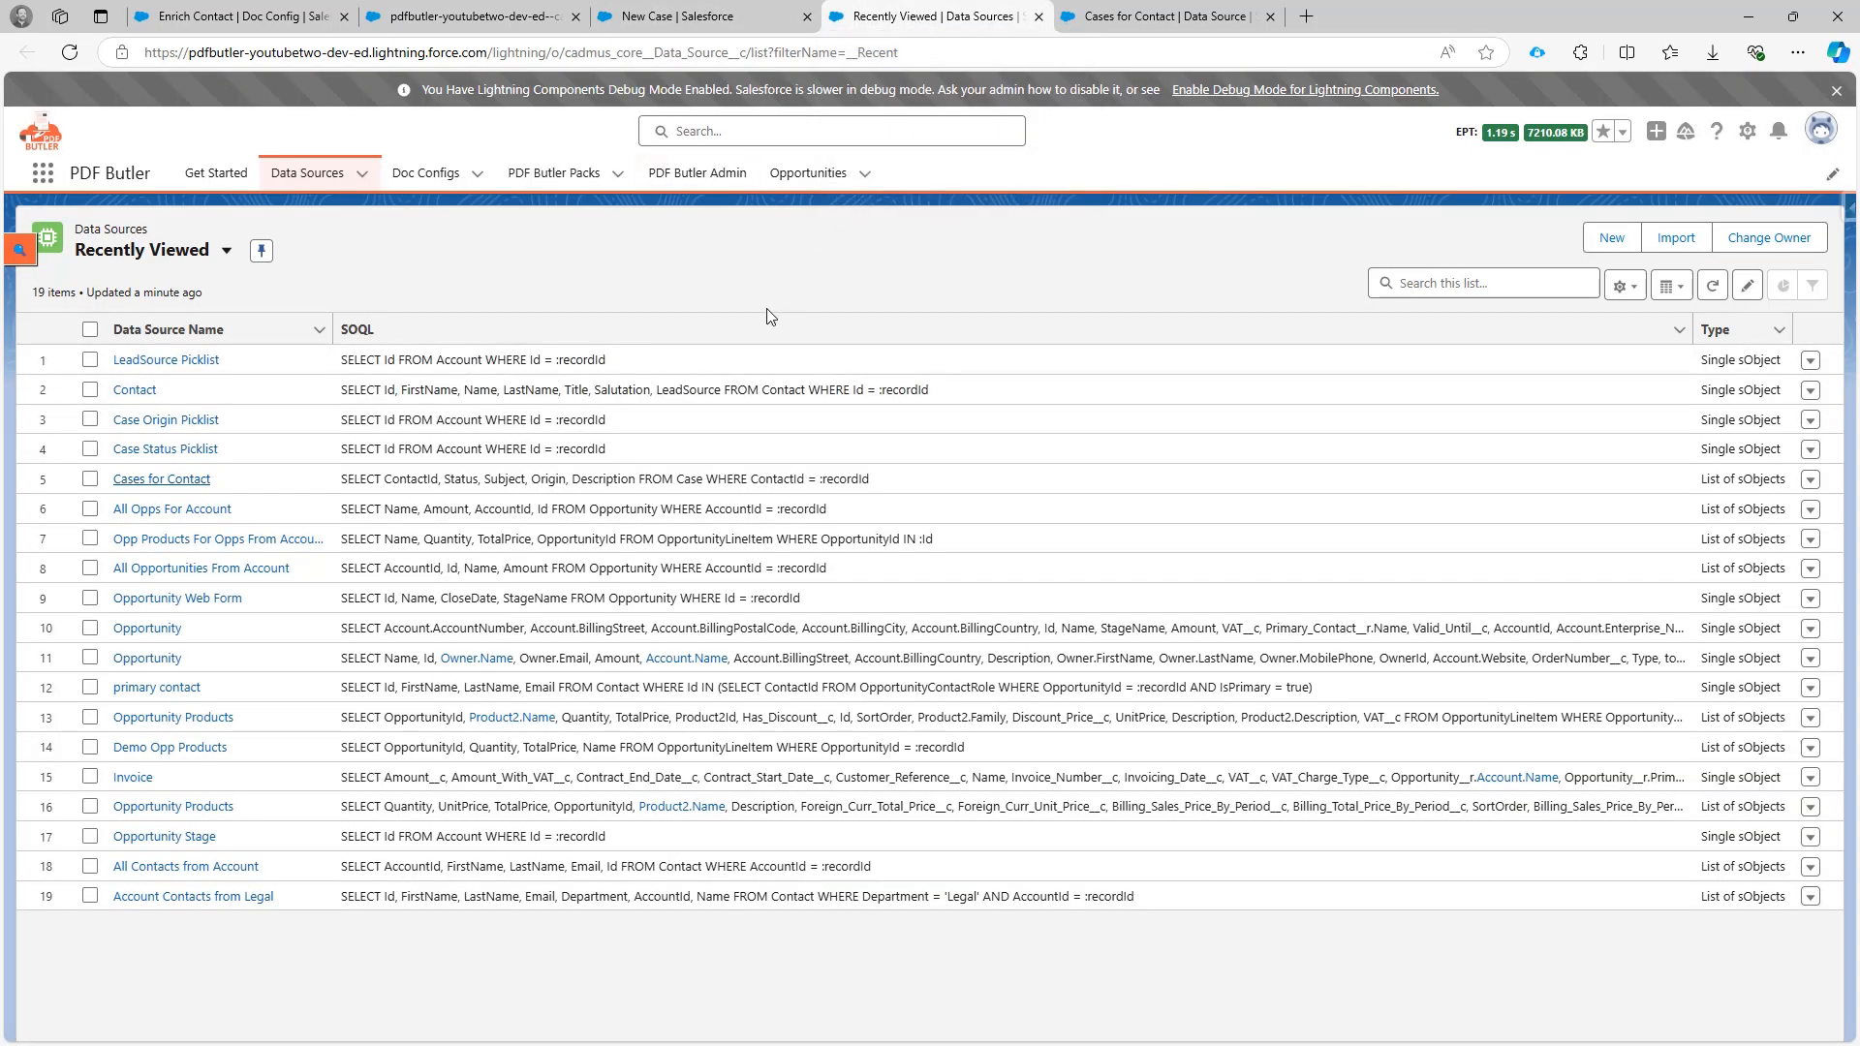
left_click(173, 450)
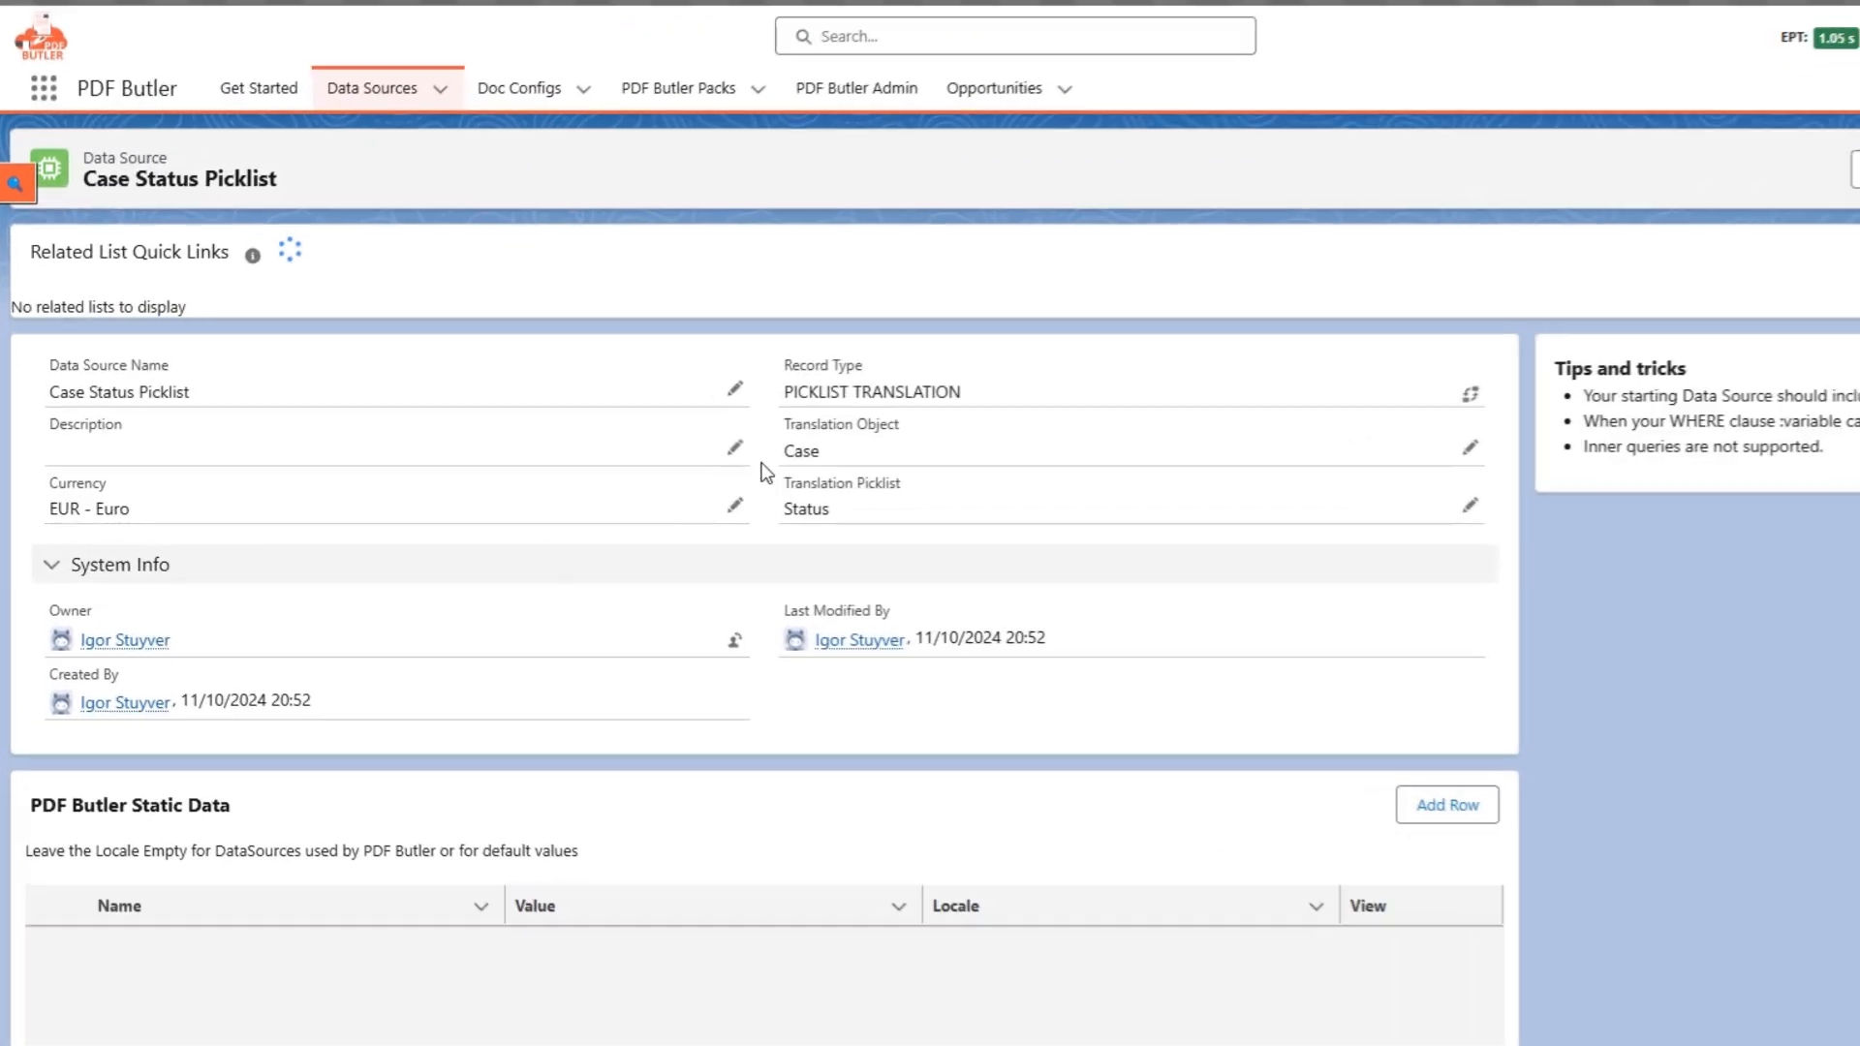
left_click(416, 84)
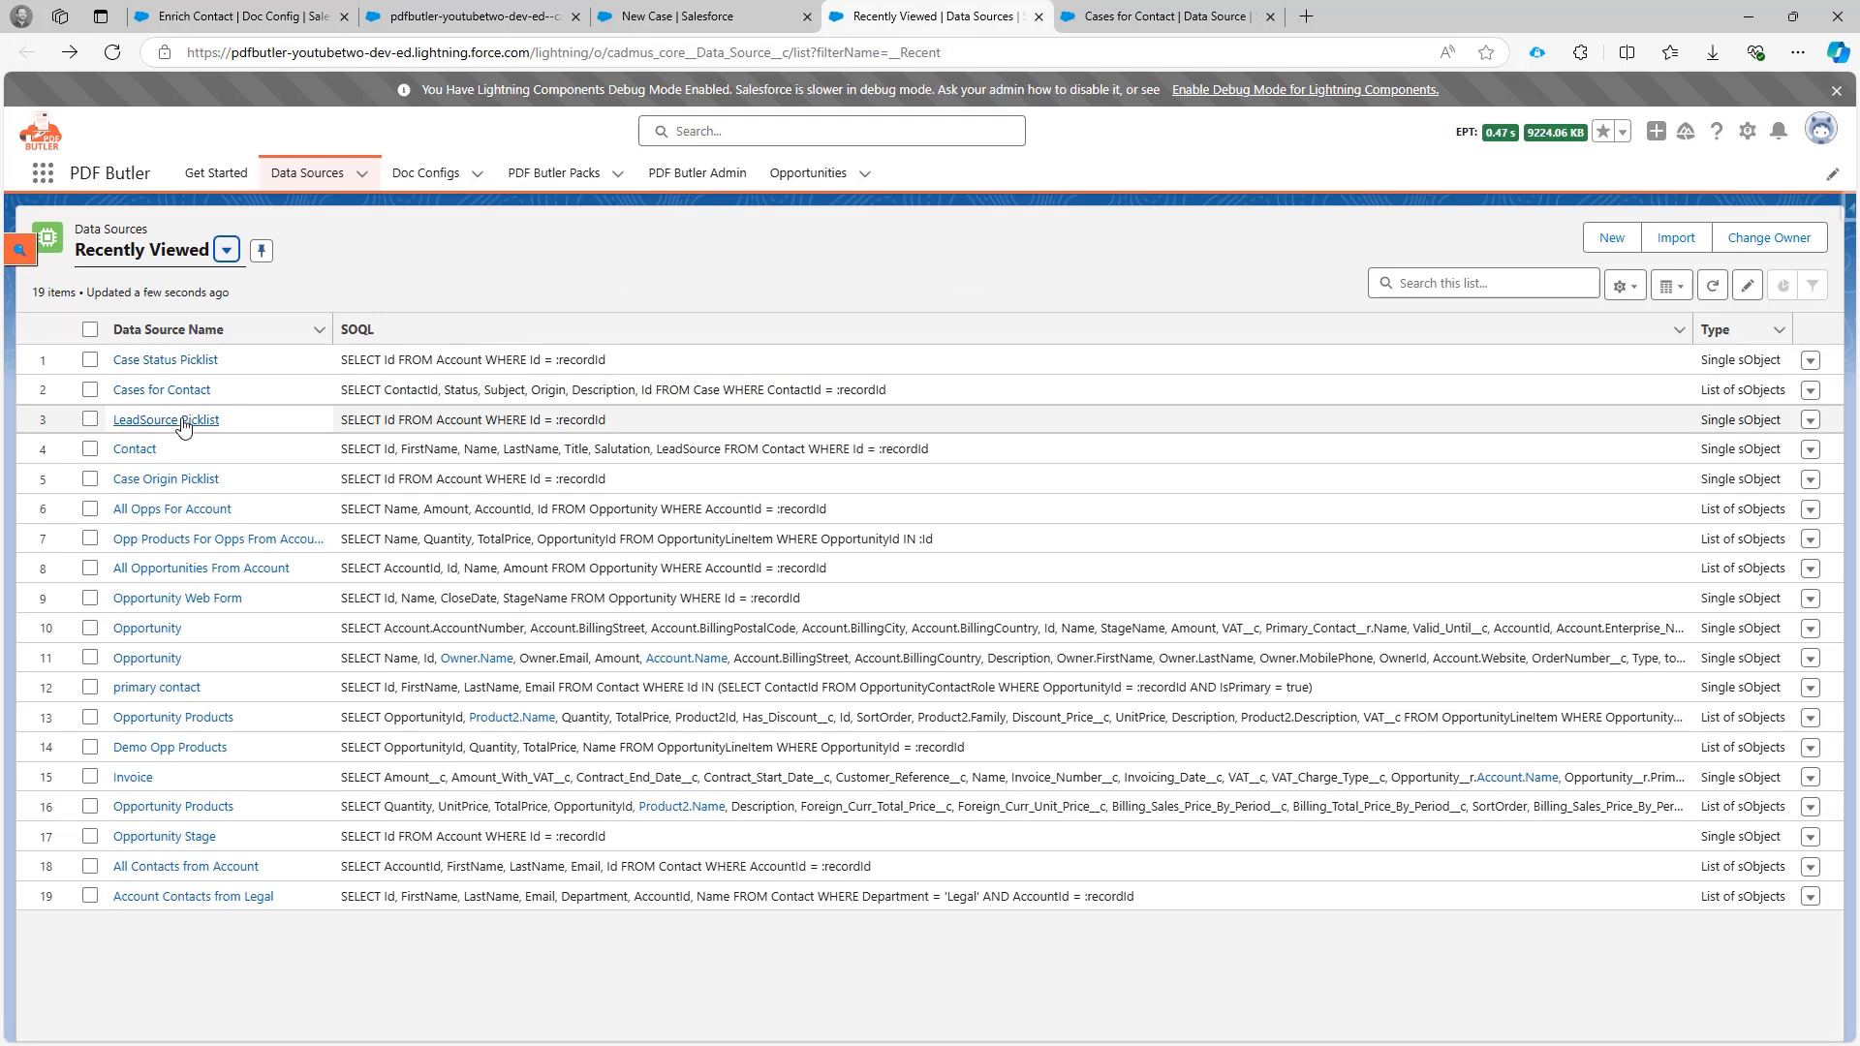
left_click(187, 480)
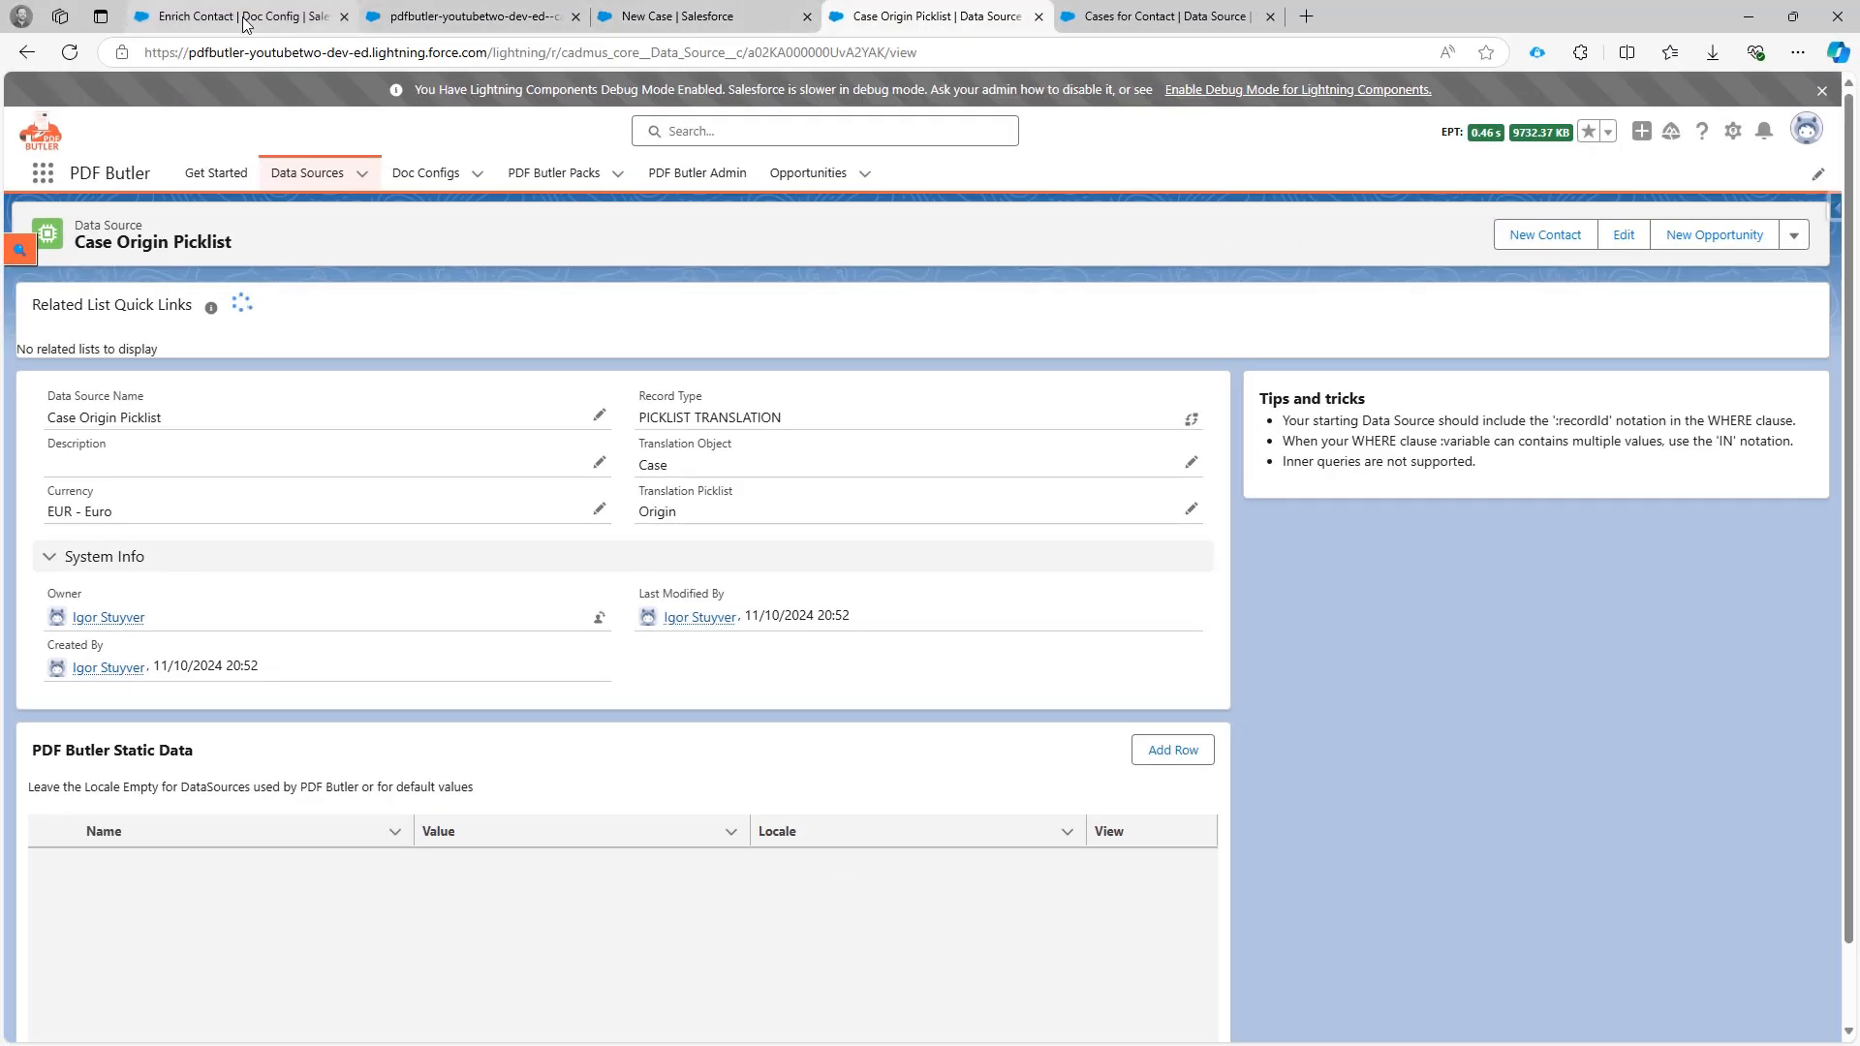
Return to the Enrich Contact doc config and dismiss the open App Launcher search.
left_click(260, 27)
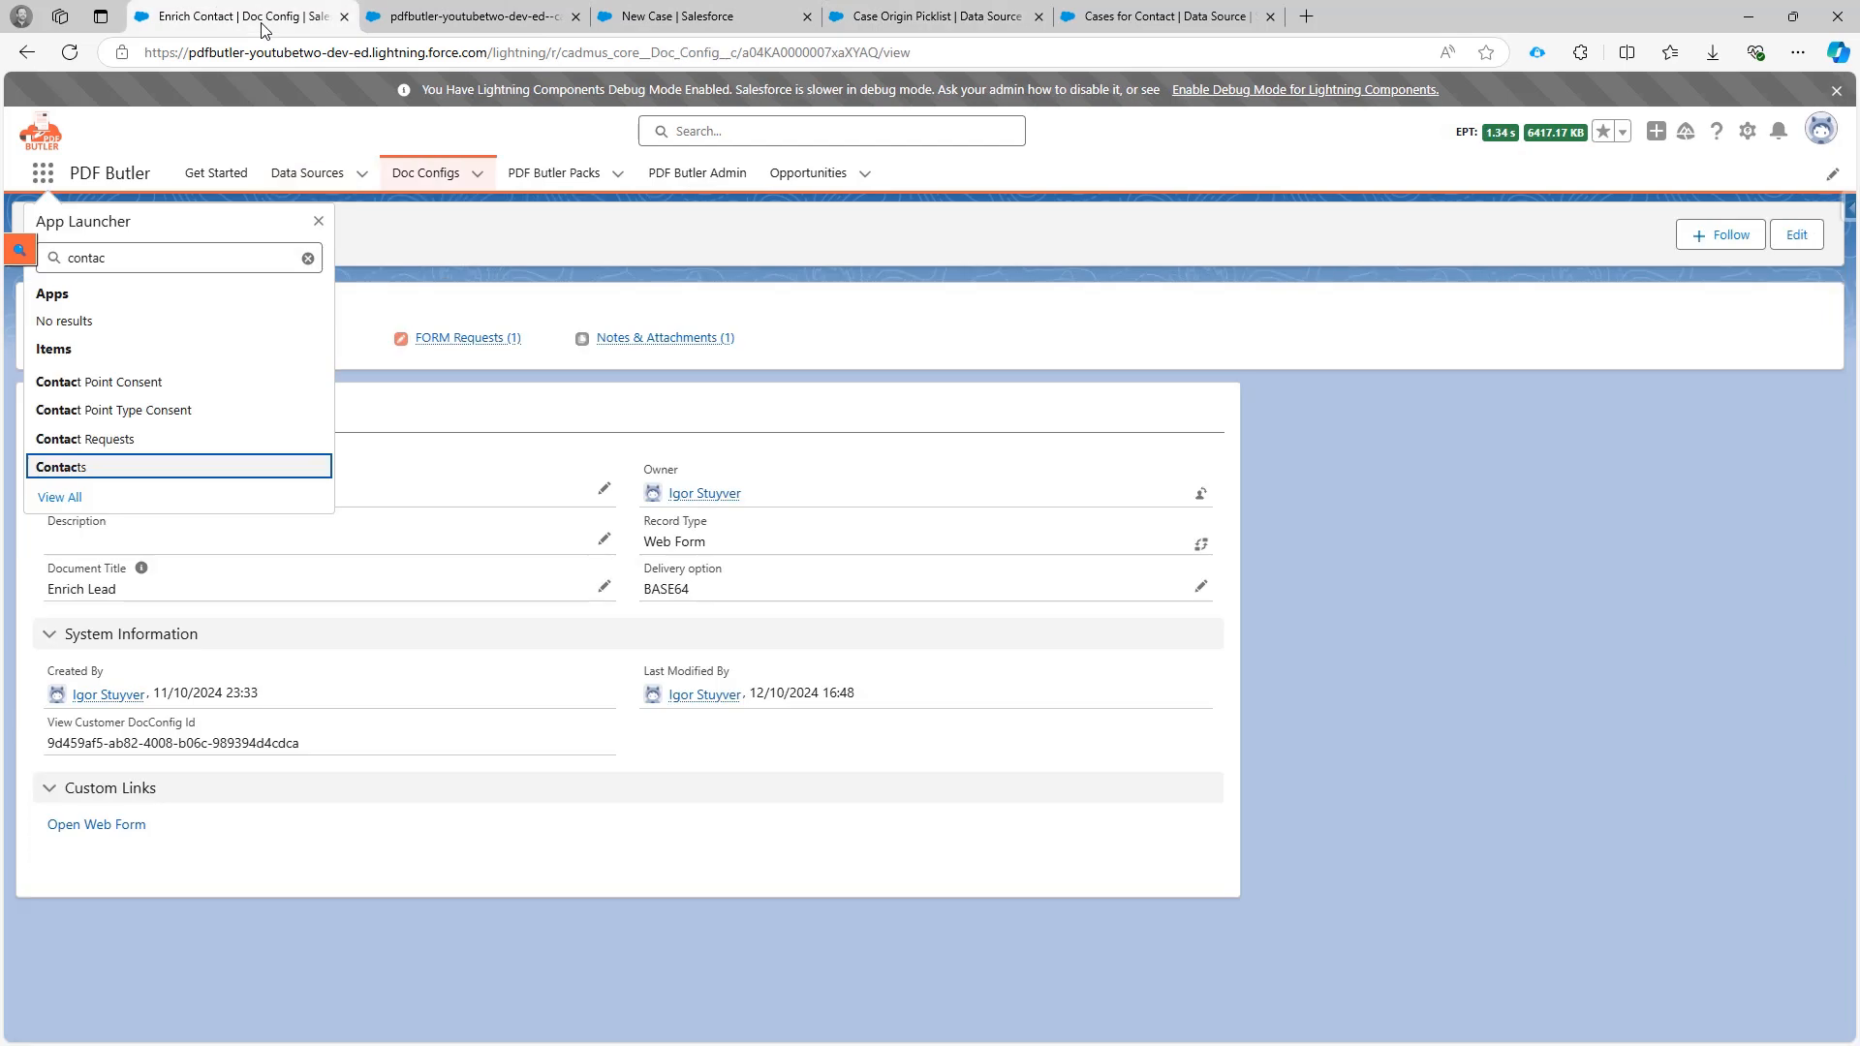
key("Escape")
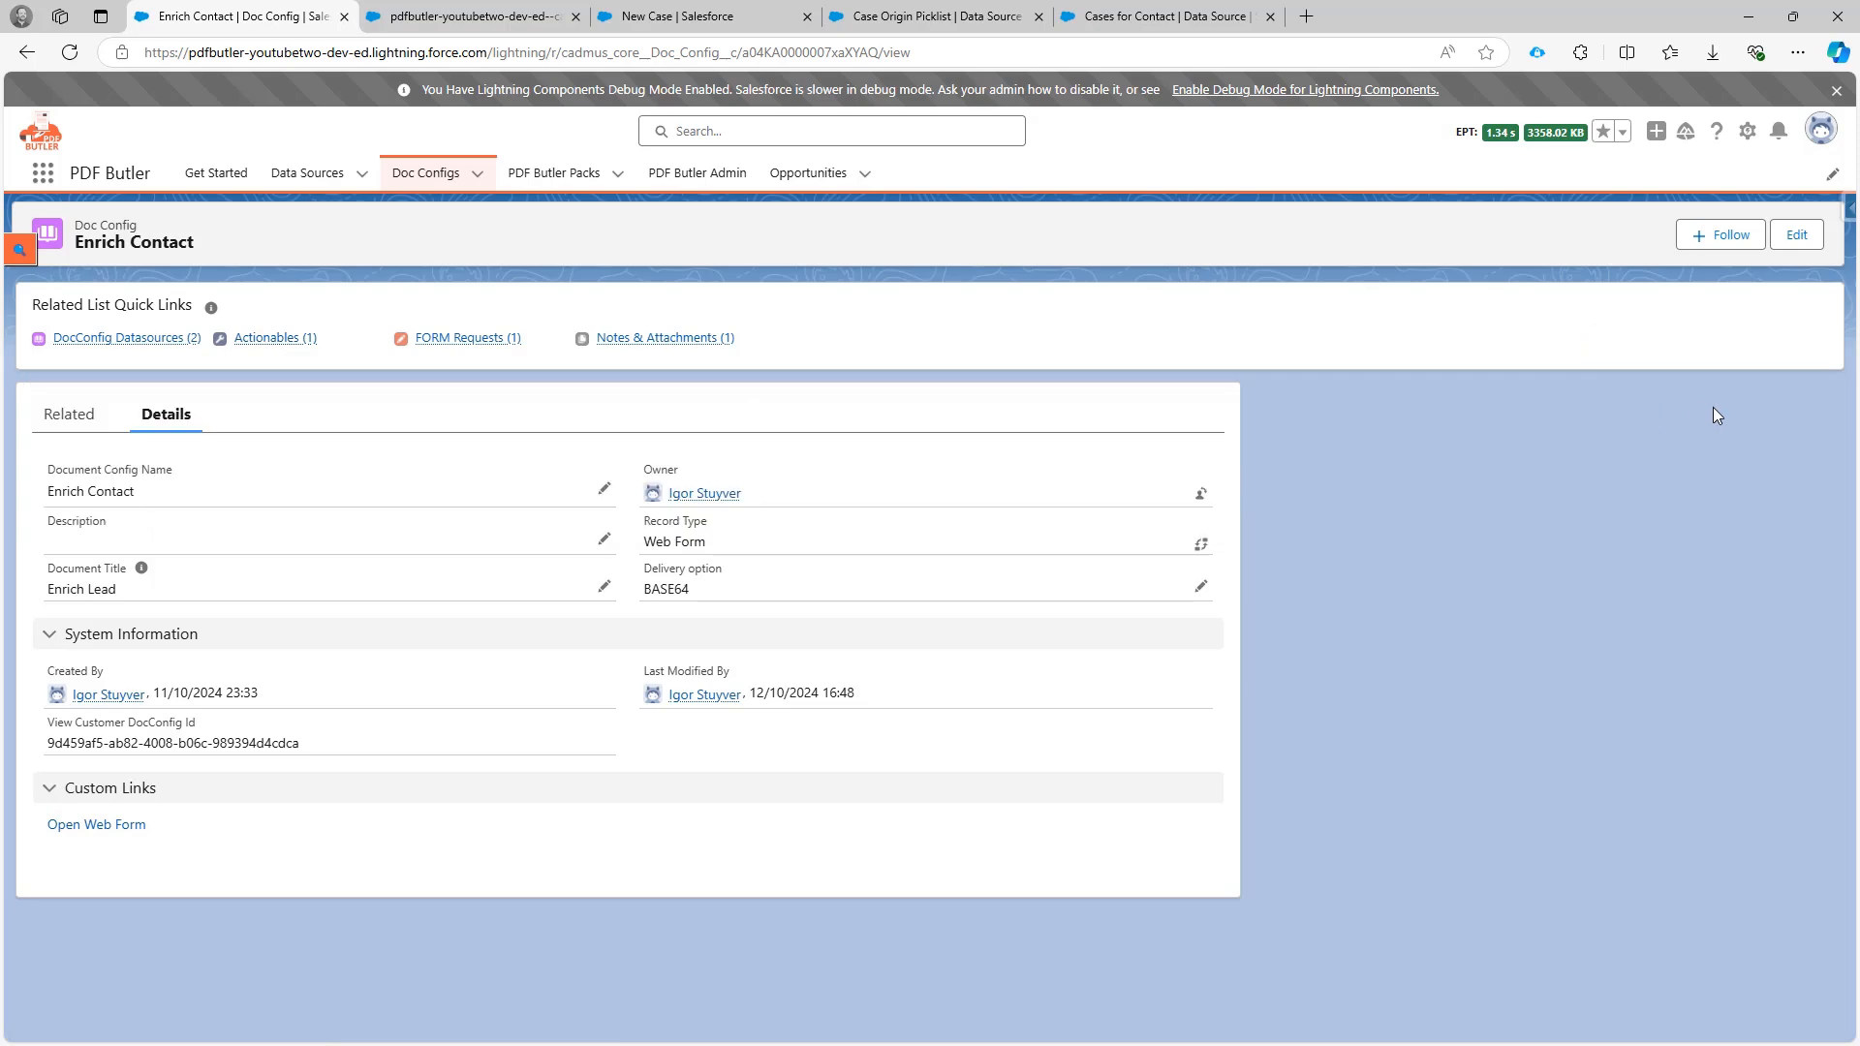
mouse_move(306, 335)
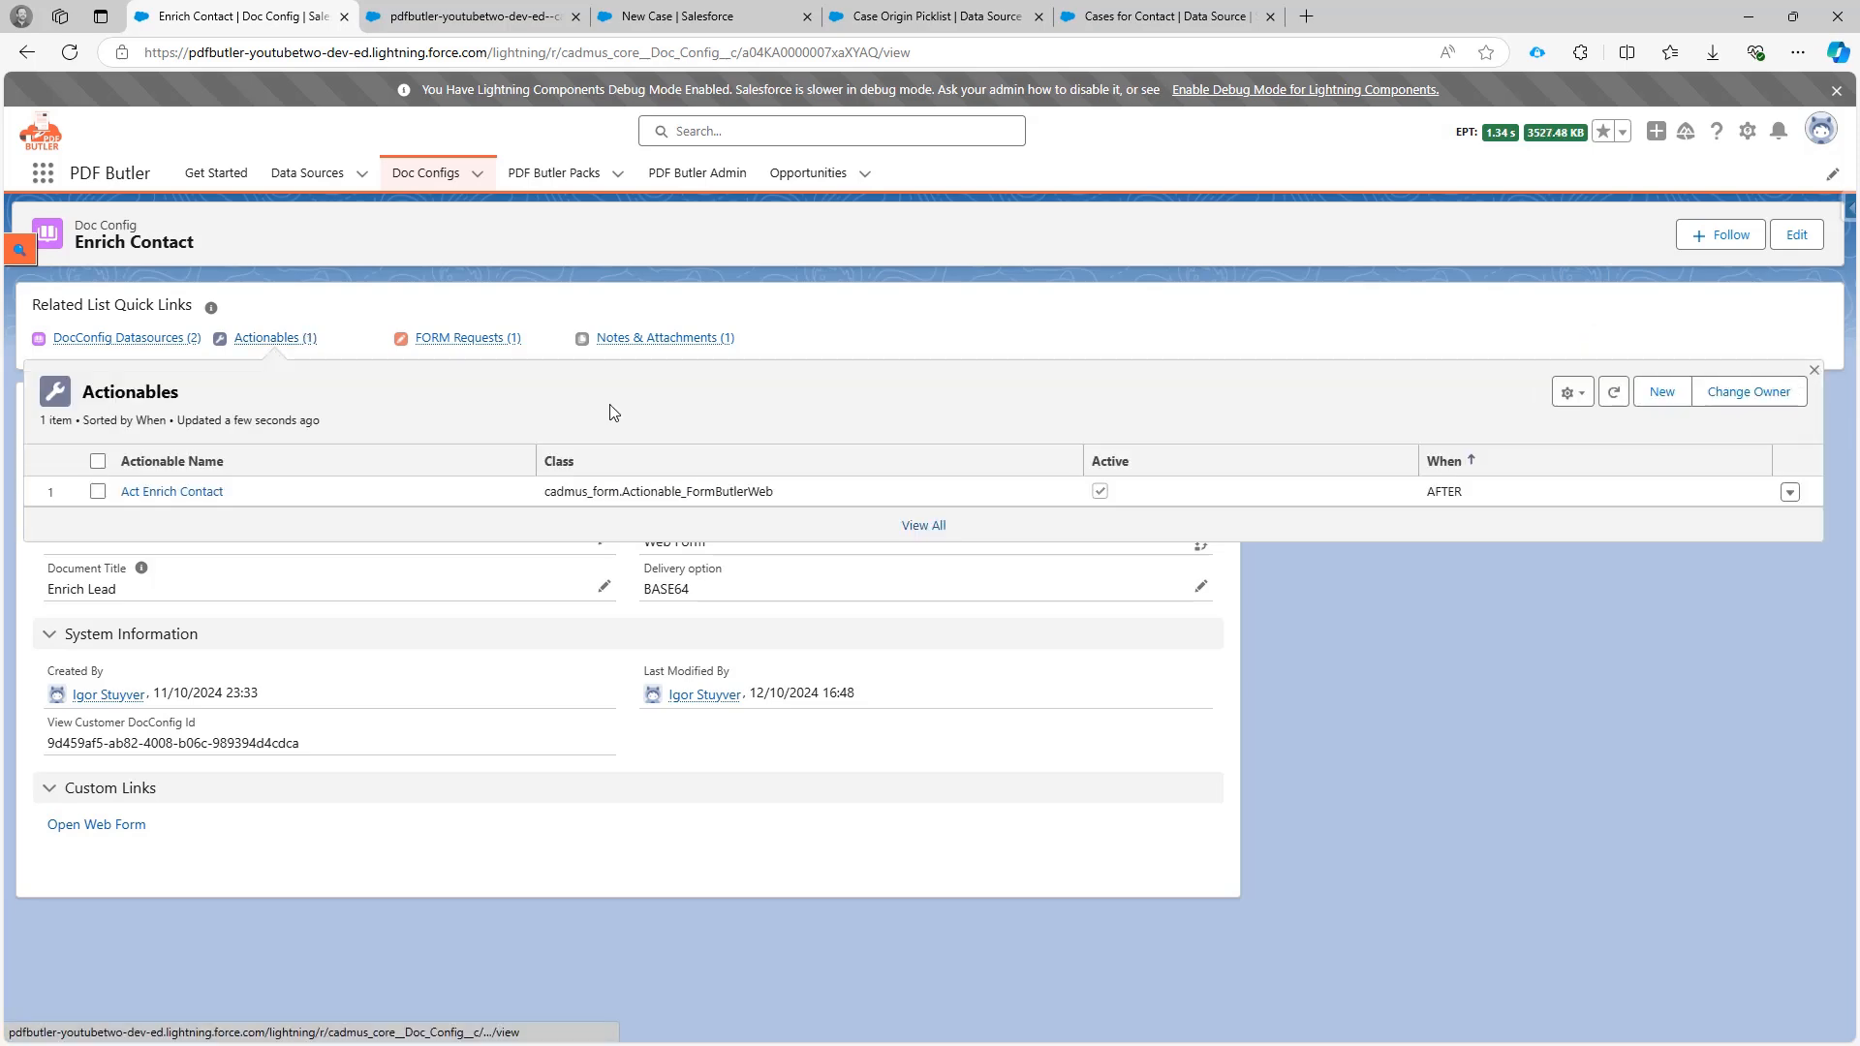
left_click(1661, 392)
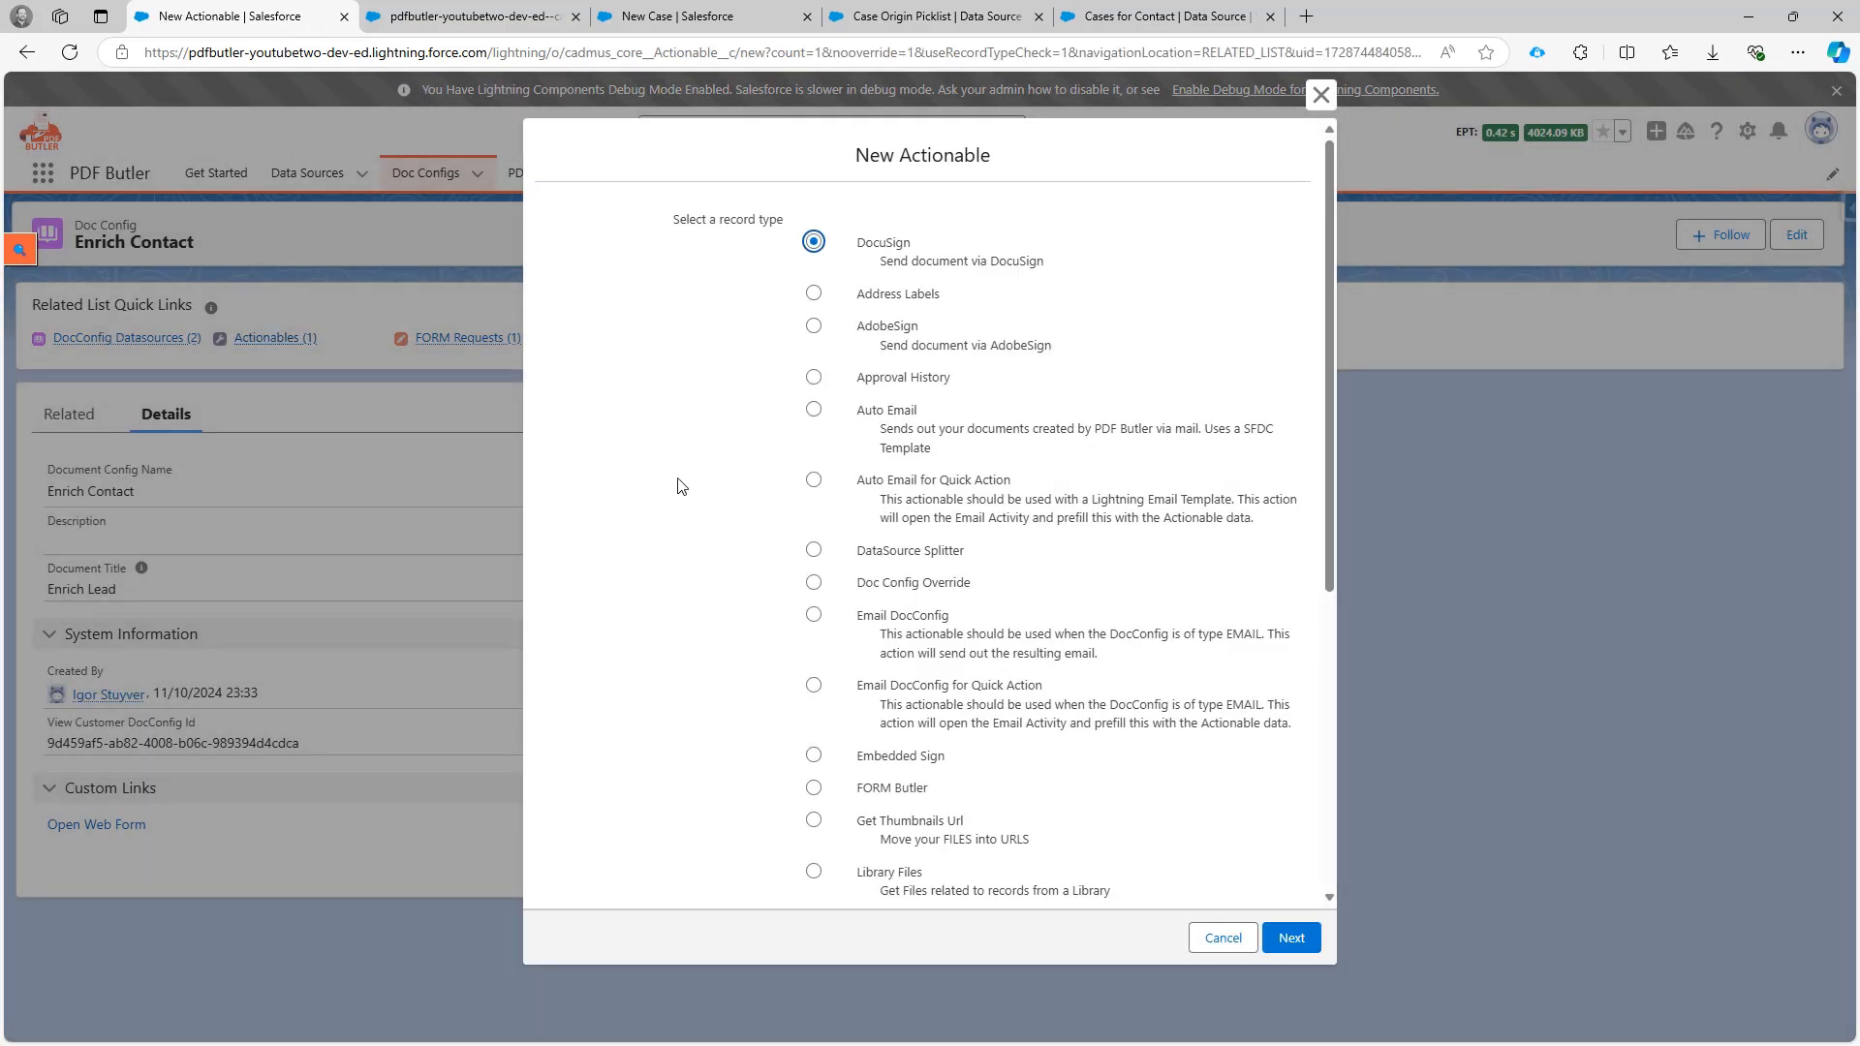
left_click(1222, 945)
Link the Cases for Contact data source to the Enrich Contact doc config, saving it and starting another link.
mouse_move(133, 341)
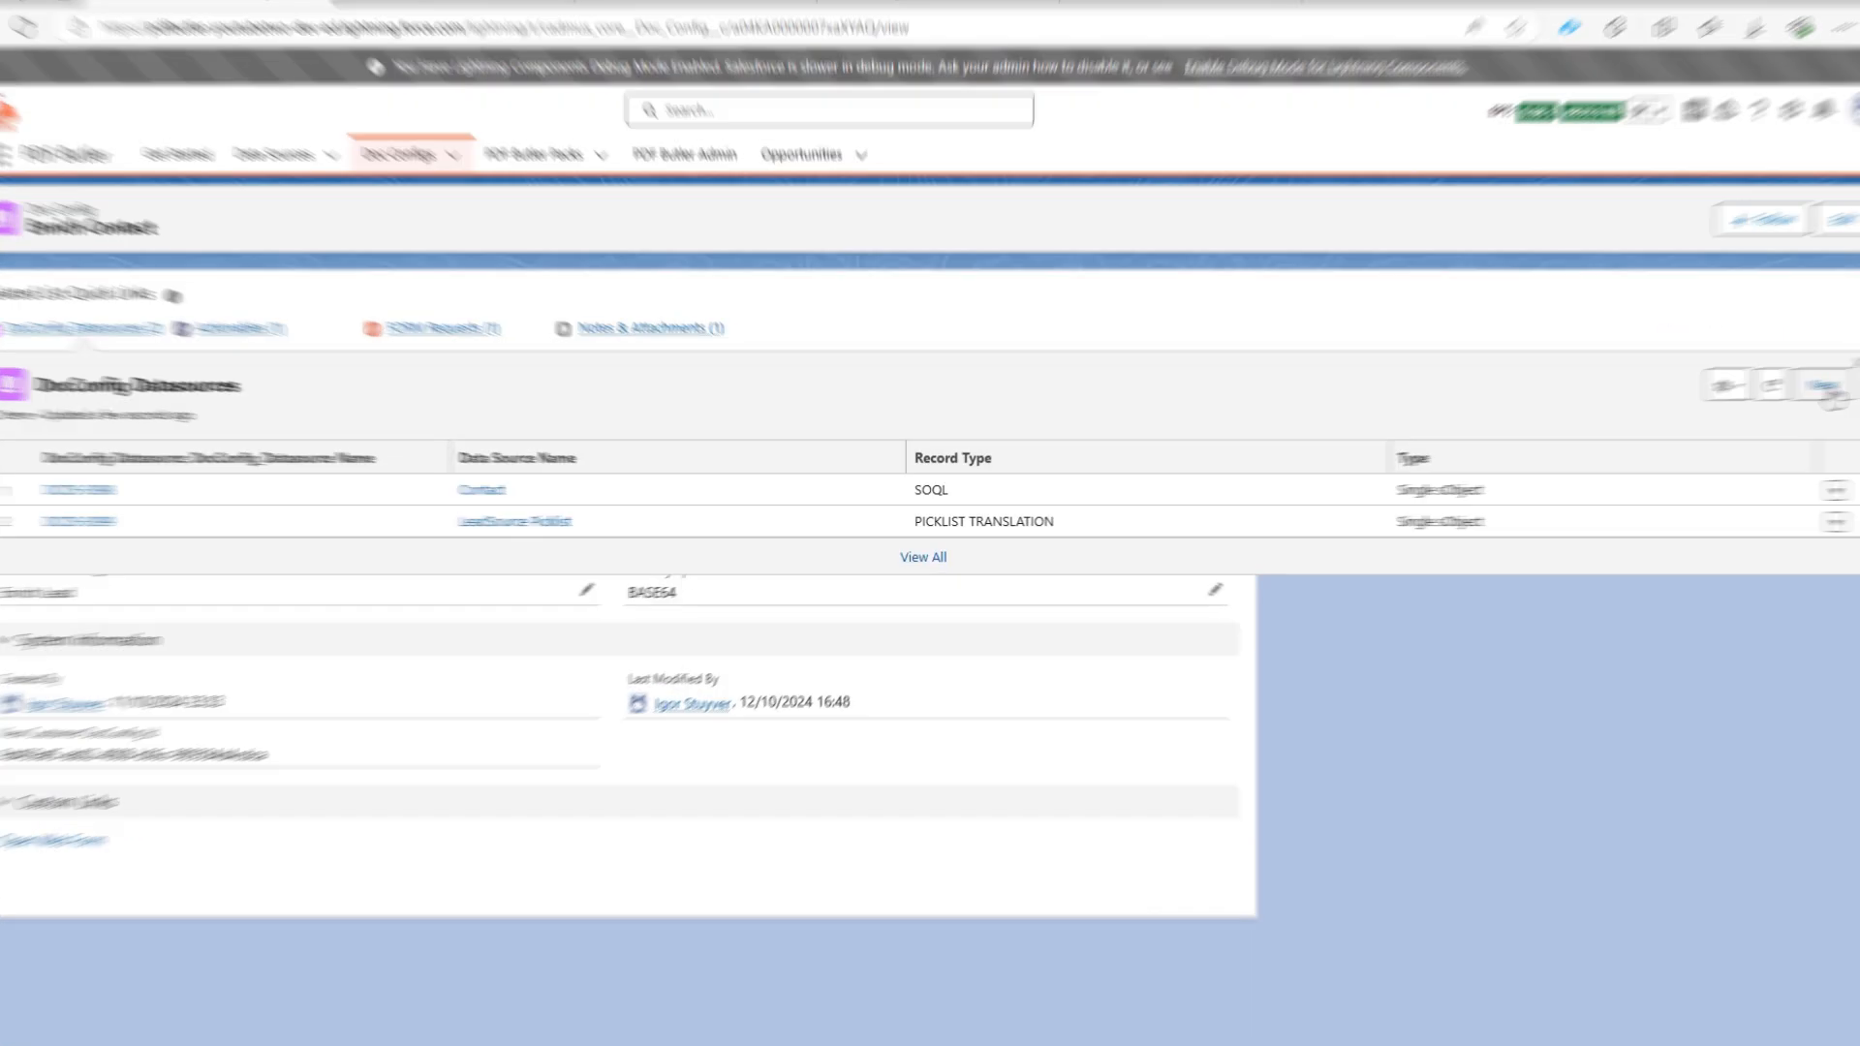
left_click(1823, 387)
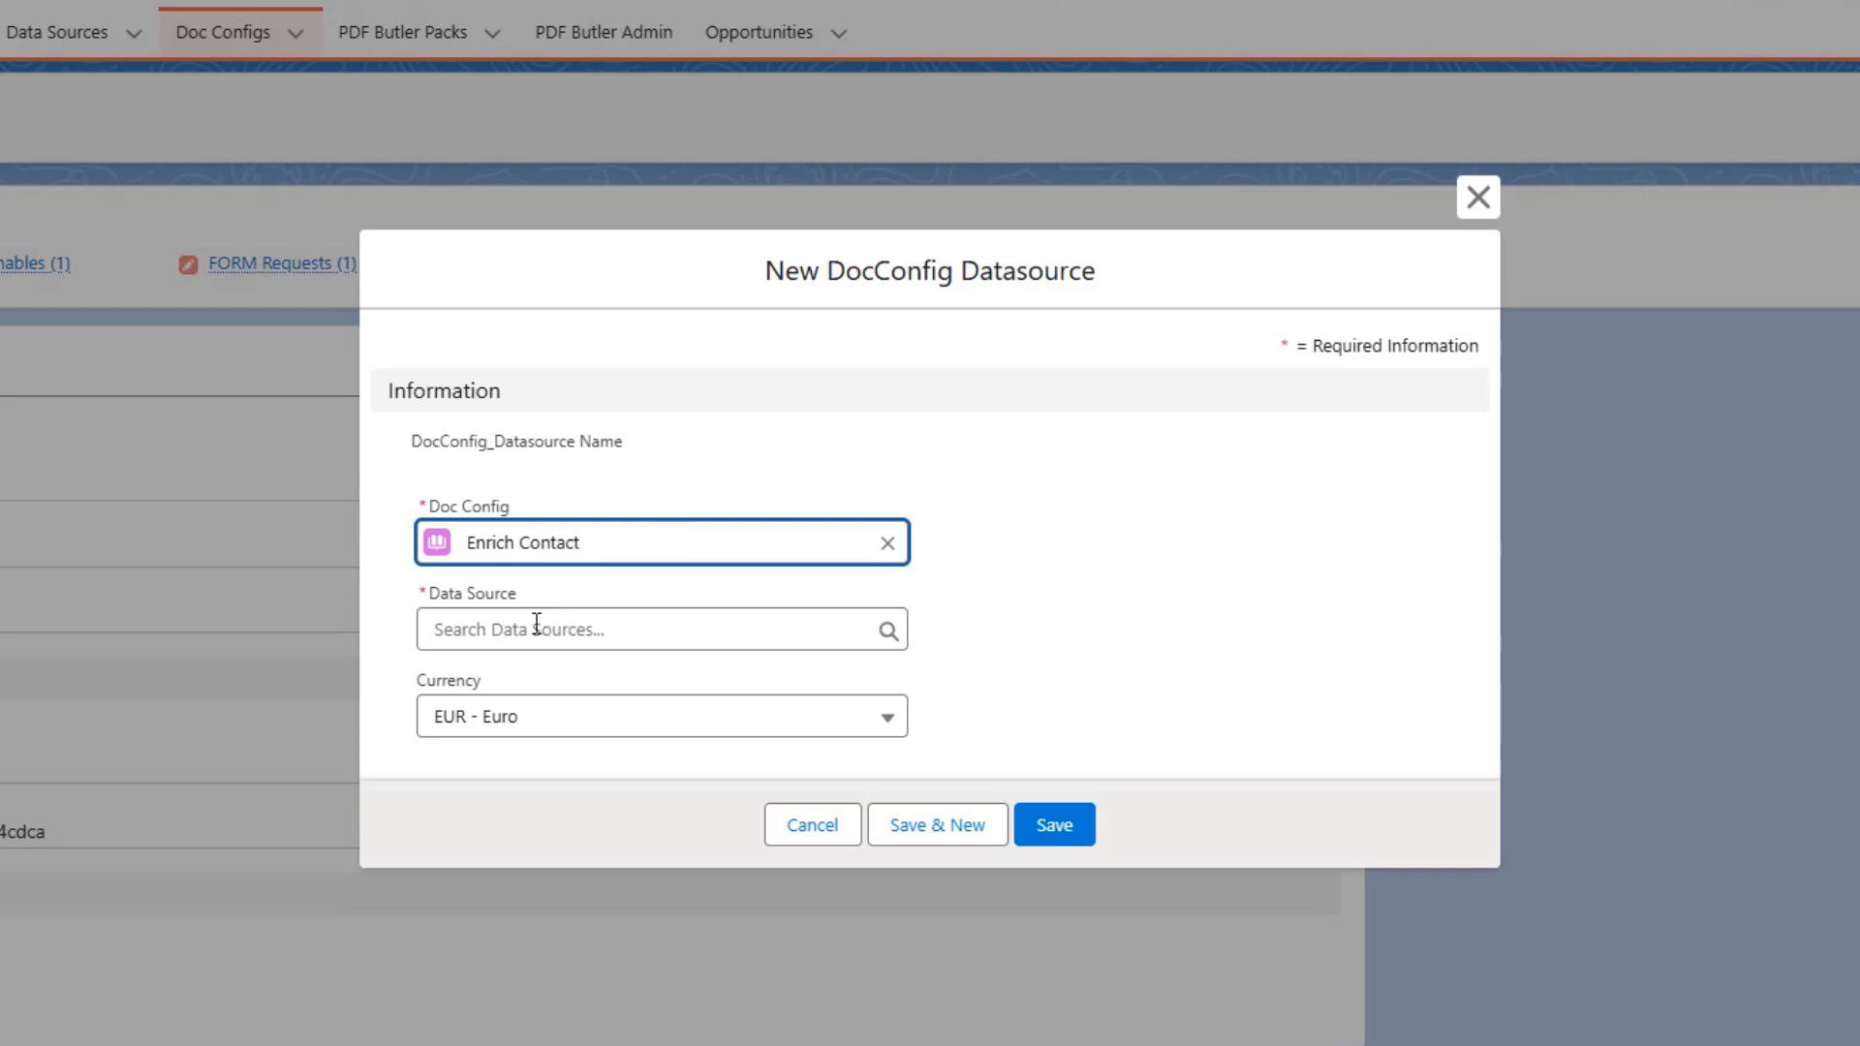
left_click(534, 628)
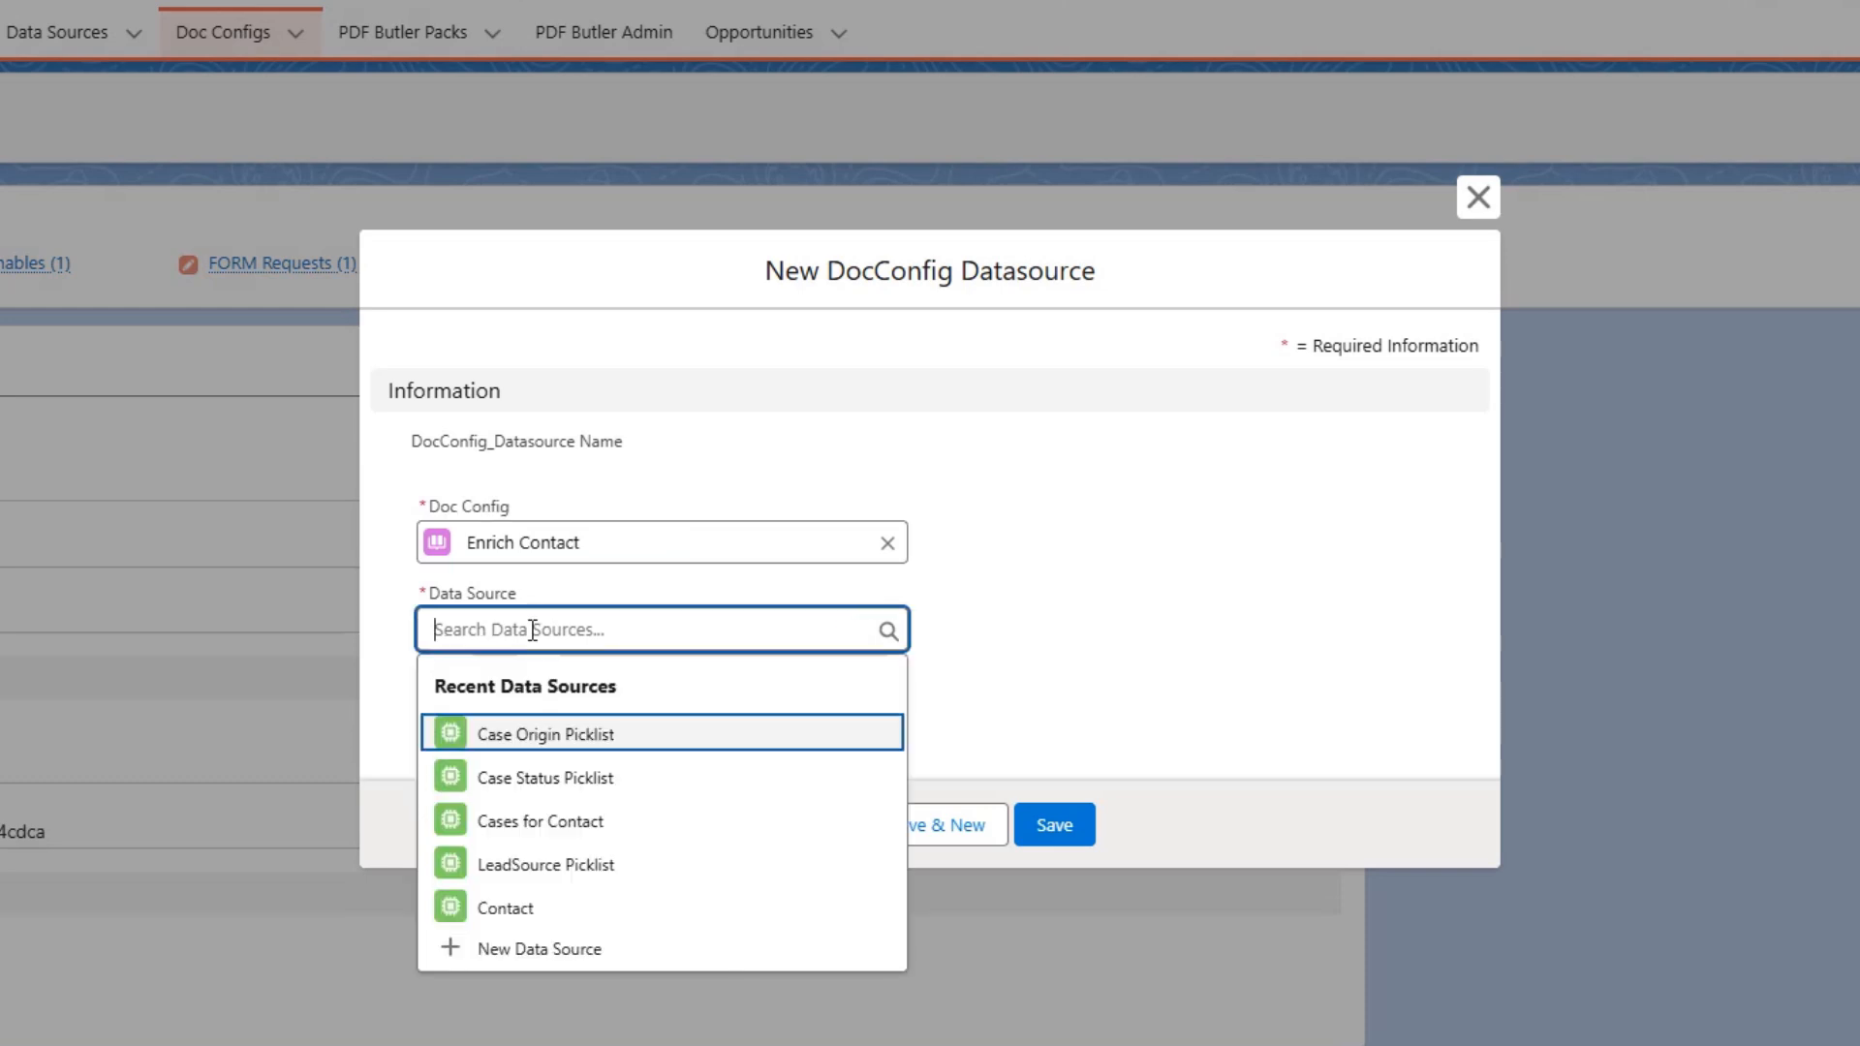
left_click(620, 826)
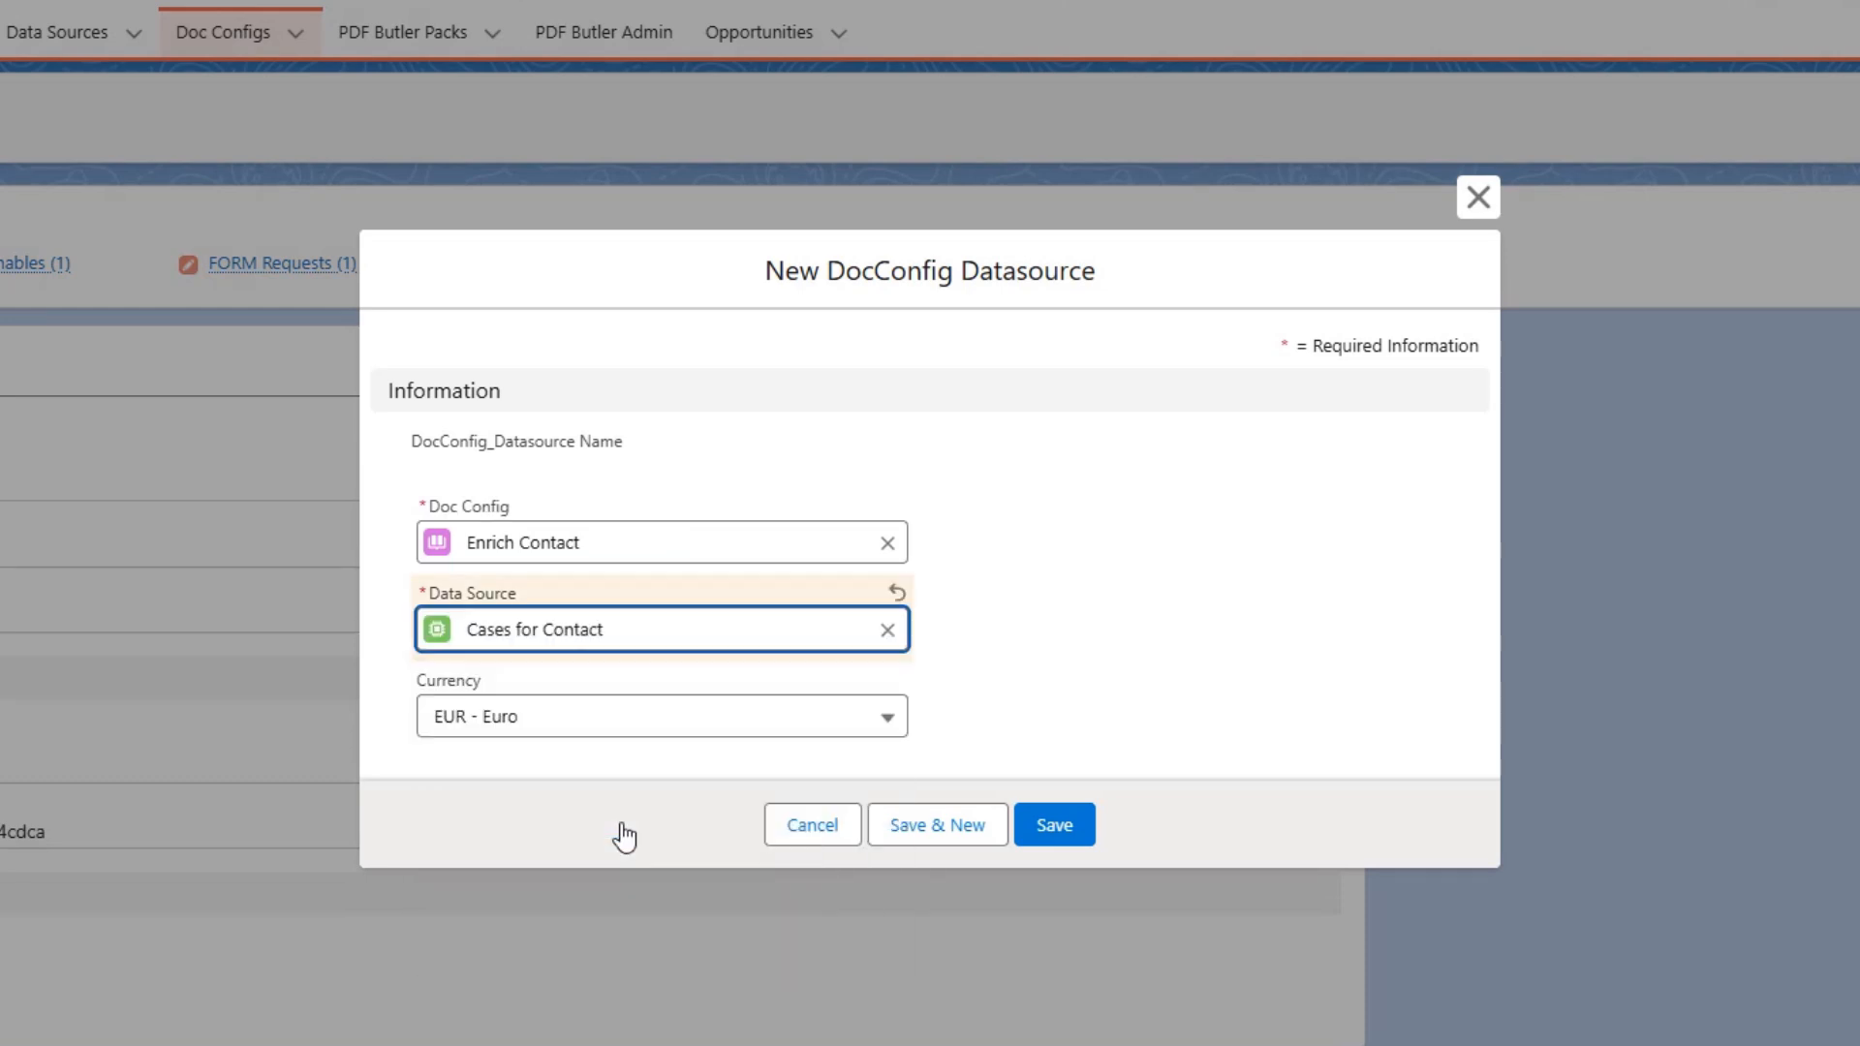
left_click(901, 831)
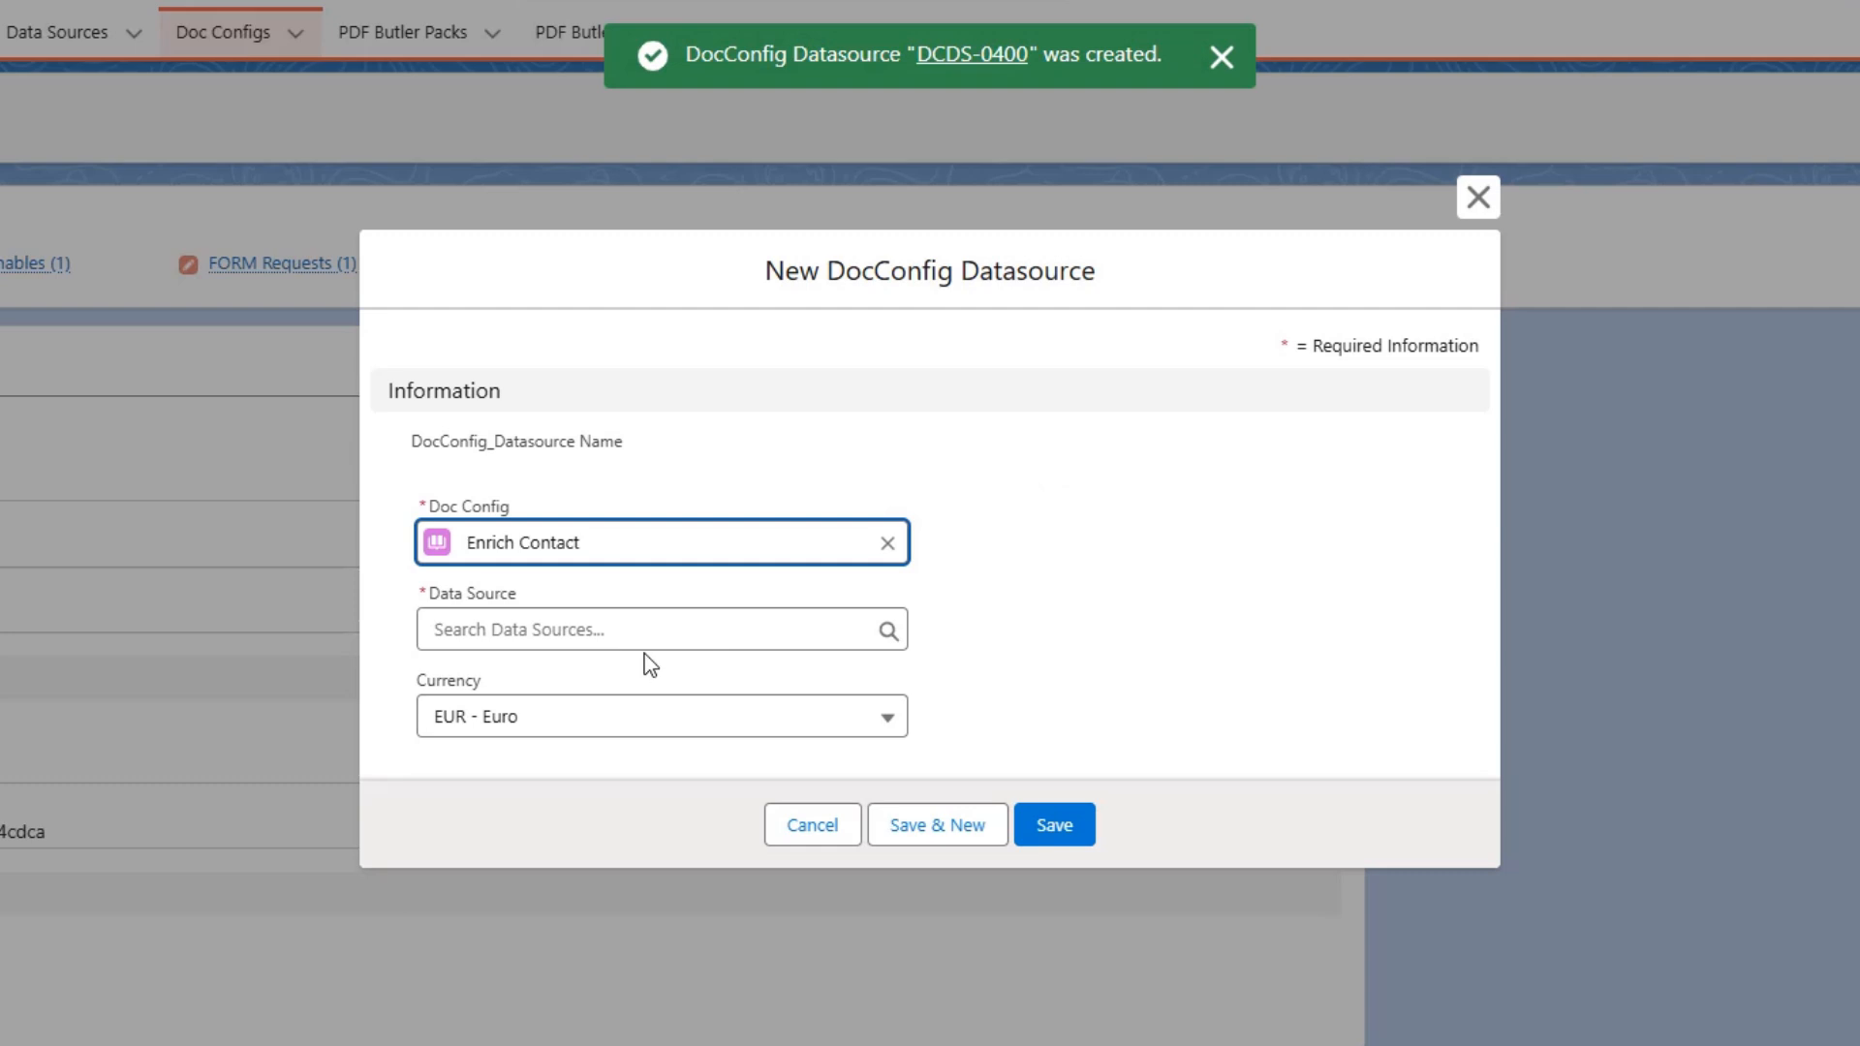
Link the LeadSource Picklist data source to the Enrich Contact doc config and continue with a new link.
left_click(644, 632)
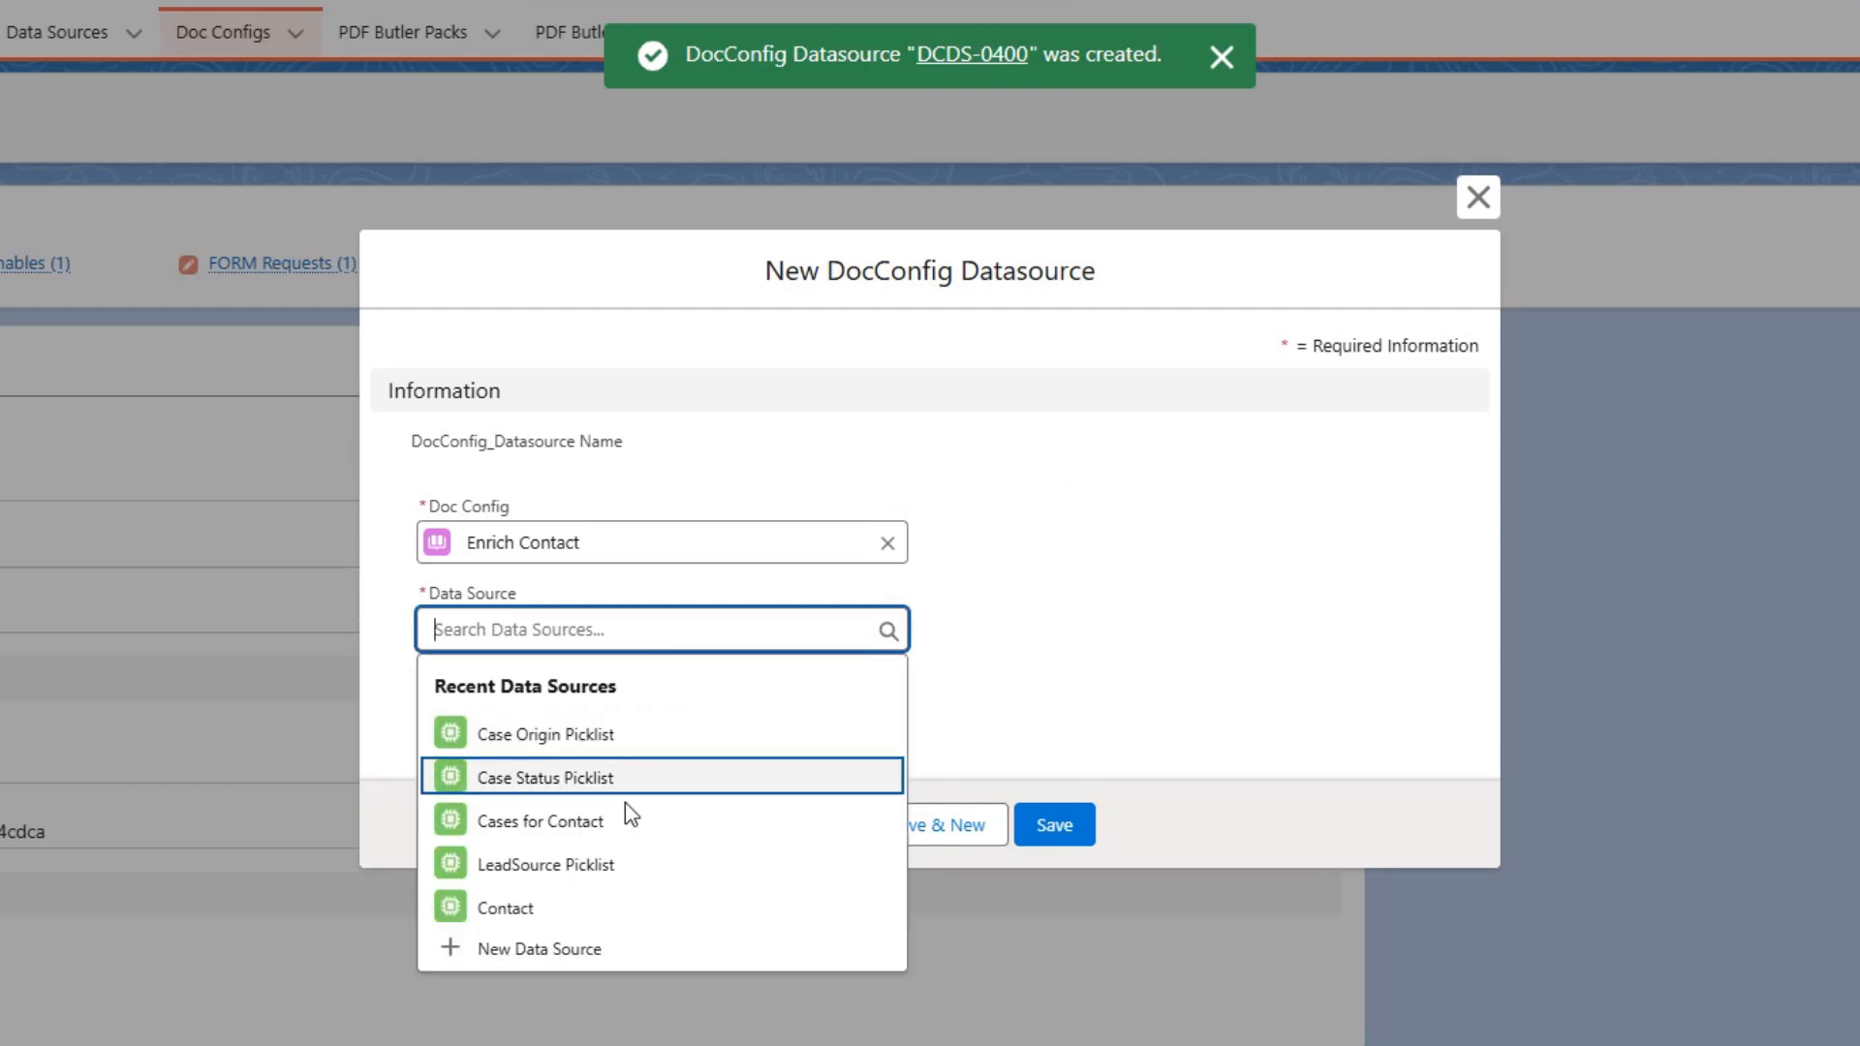
left_click(625, 863)
left_click(911, 831)
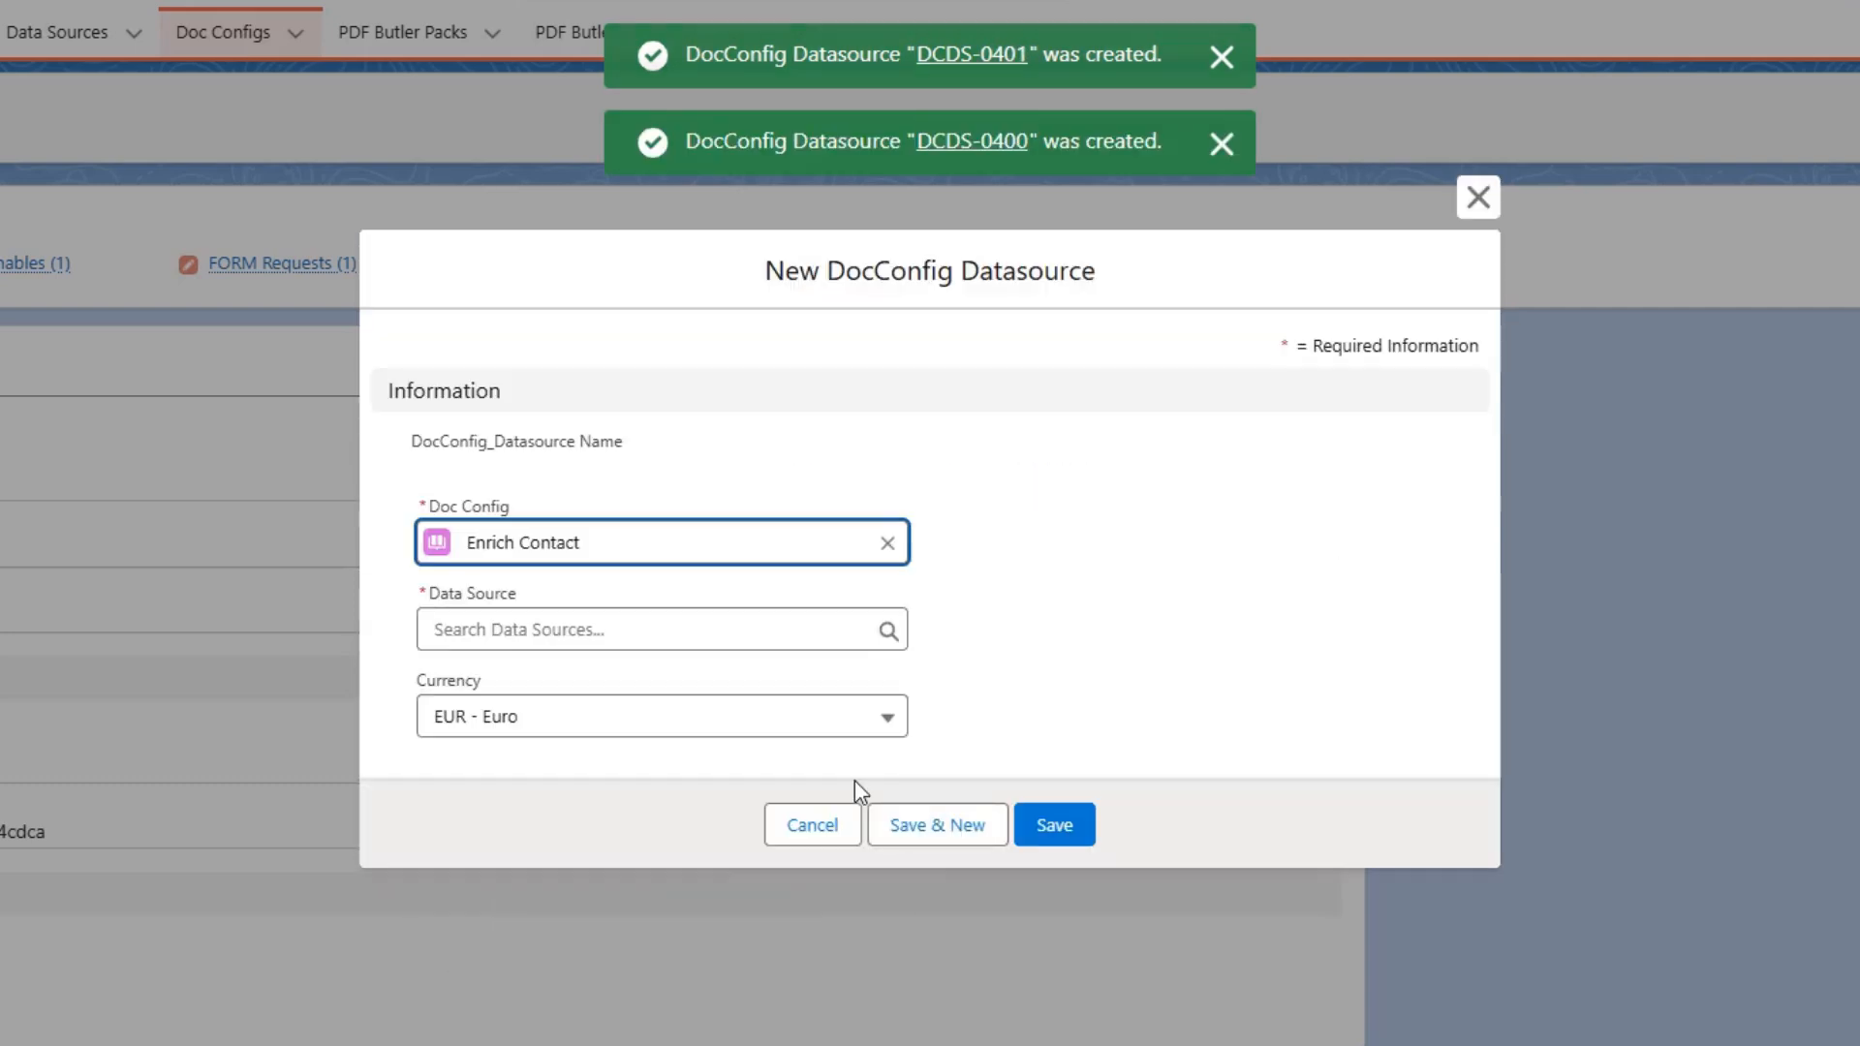
Link the Case Origin Picklist and Case Status Picklist data sources to Enrich Contact, save, and show the doc config's linked data sources.
left_click(590, 627)
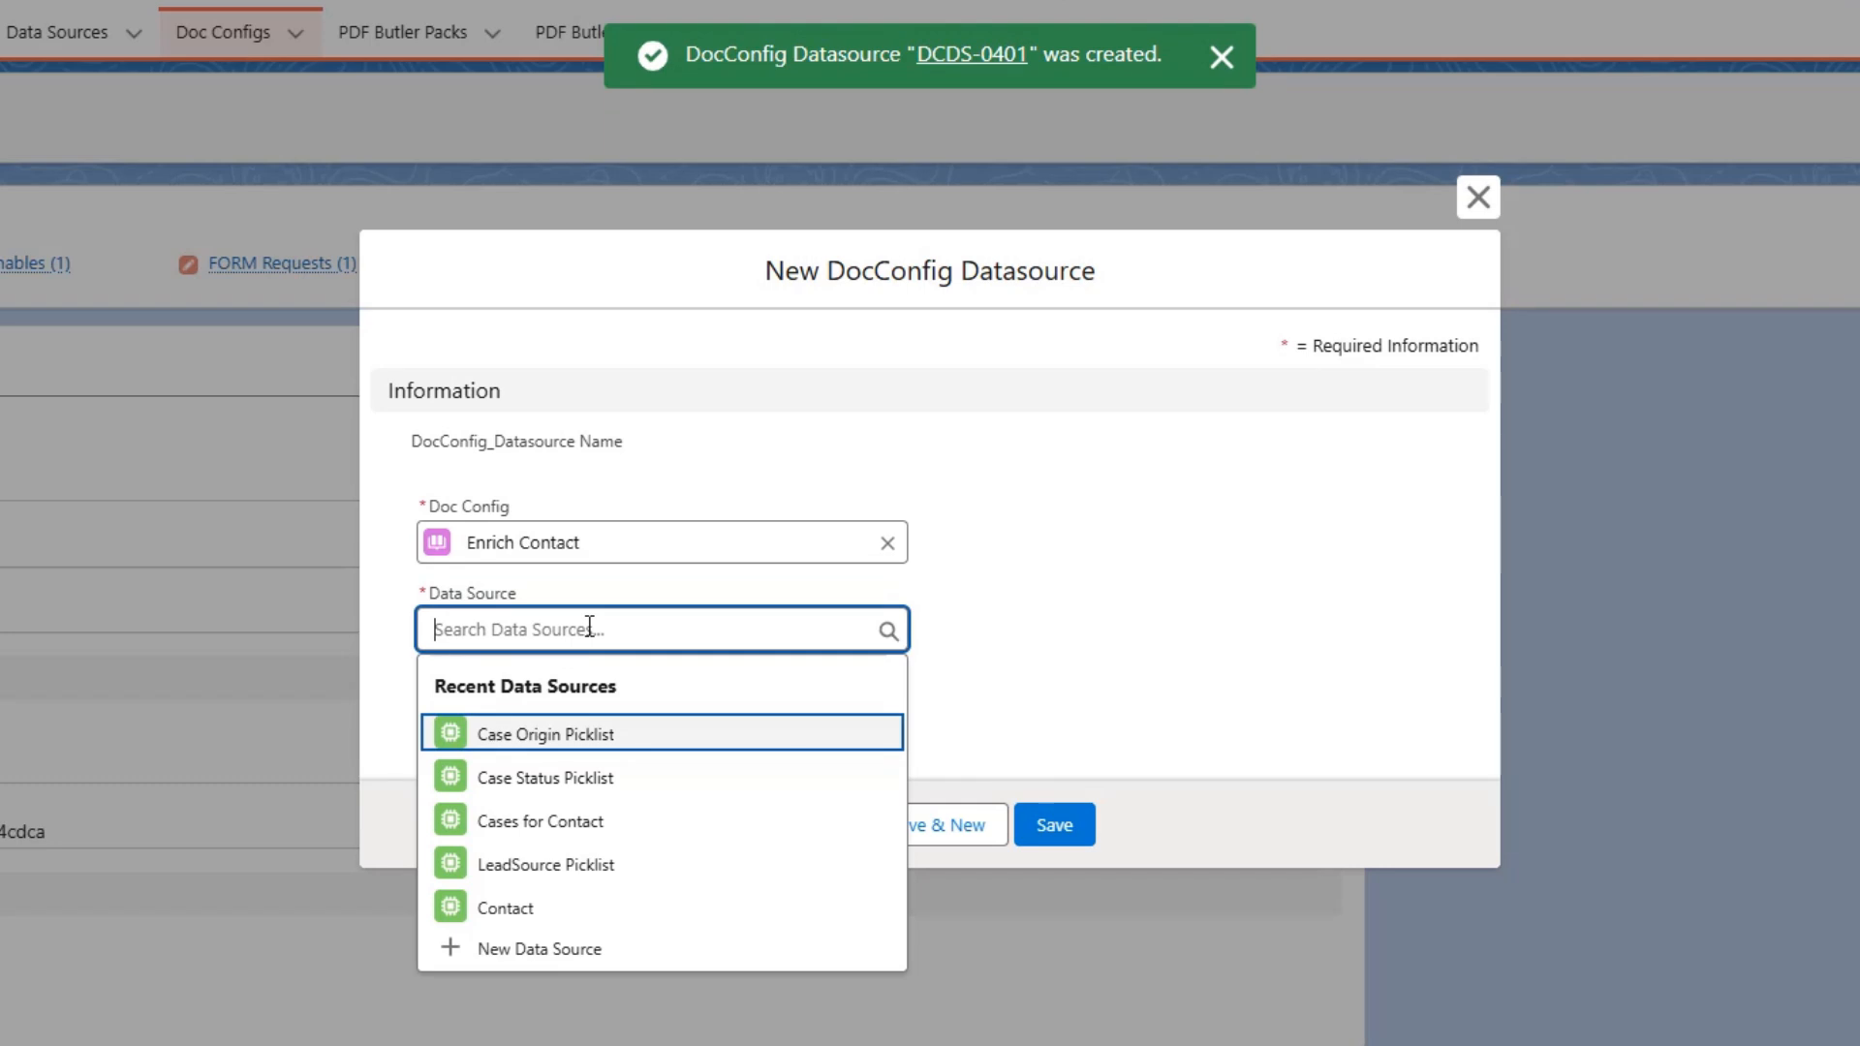
left_click(638, 737)
left_click(944, 828)
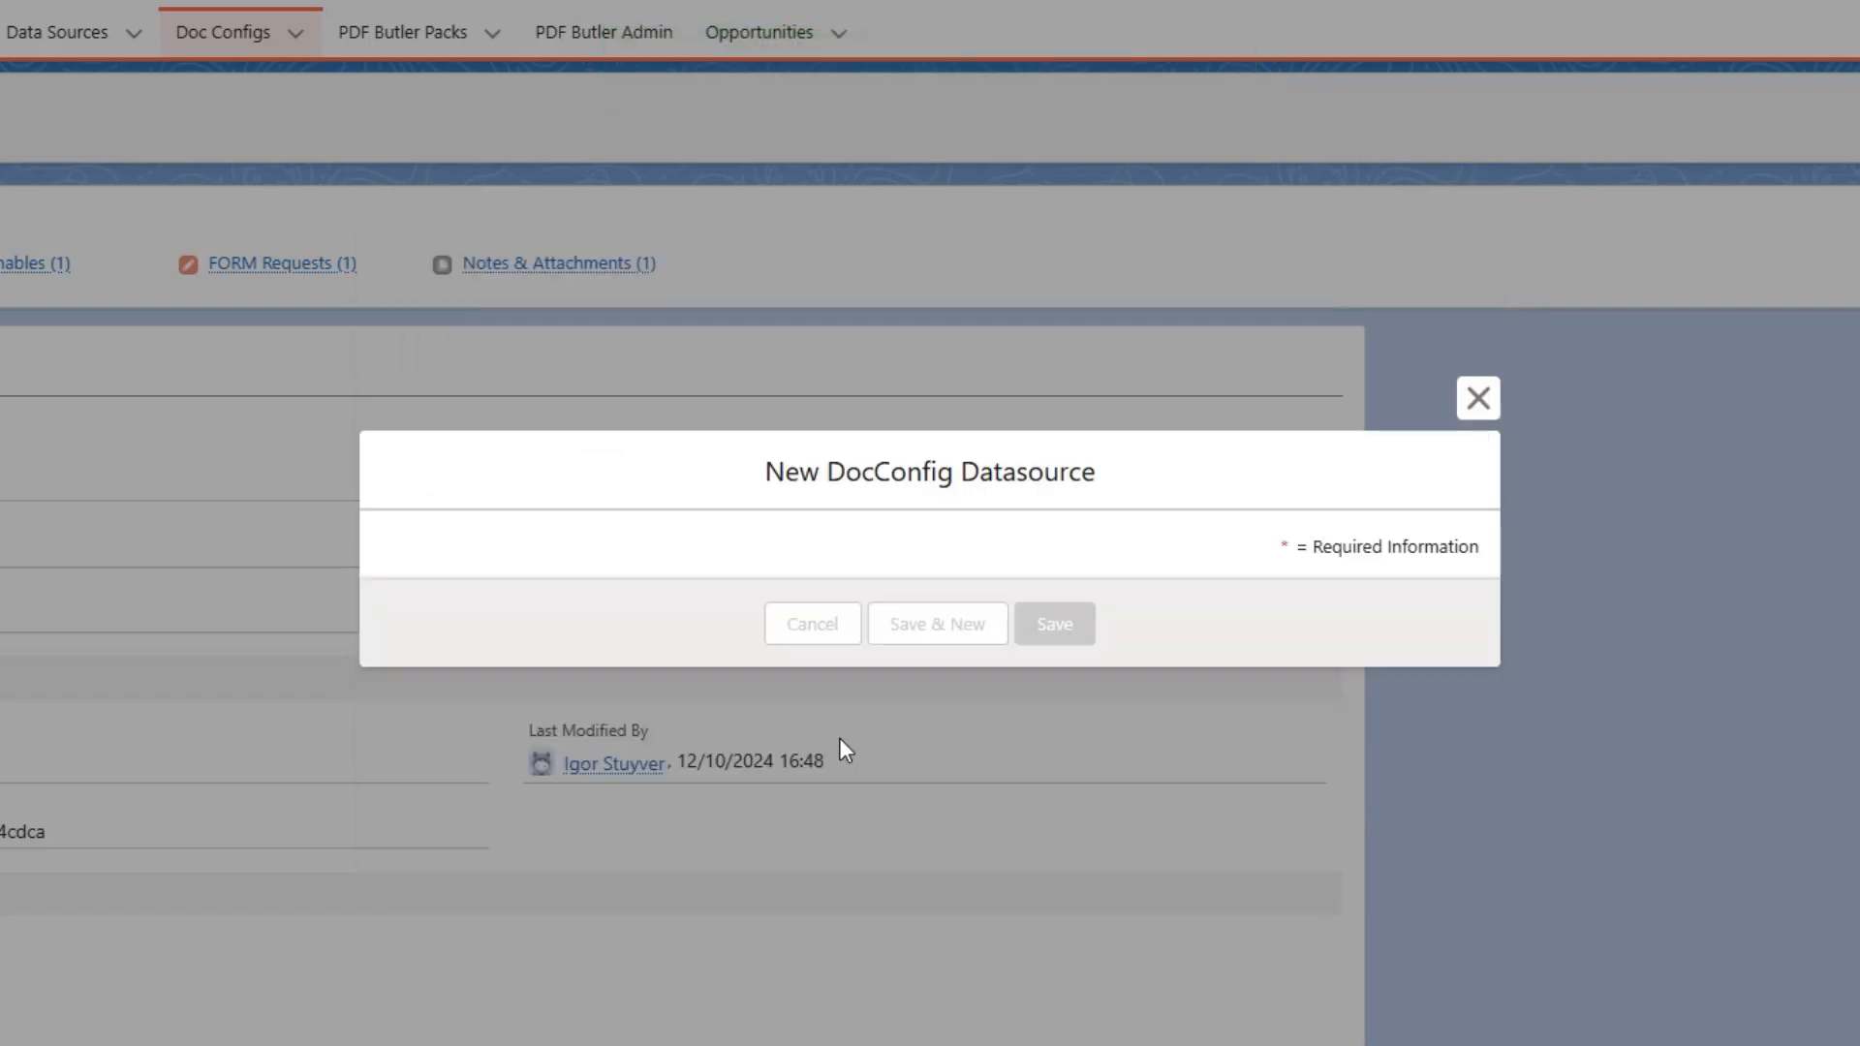
left_click(612, 631)
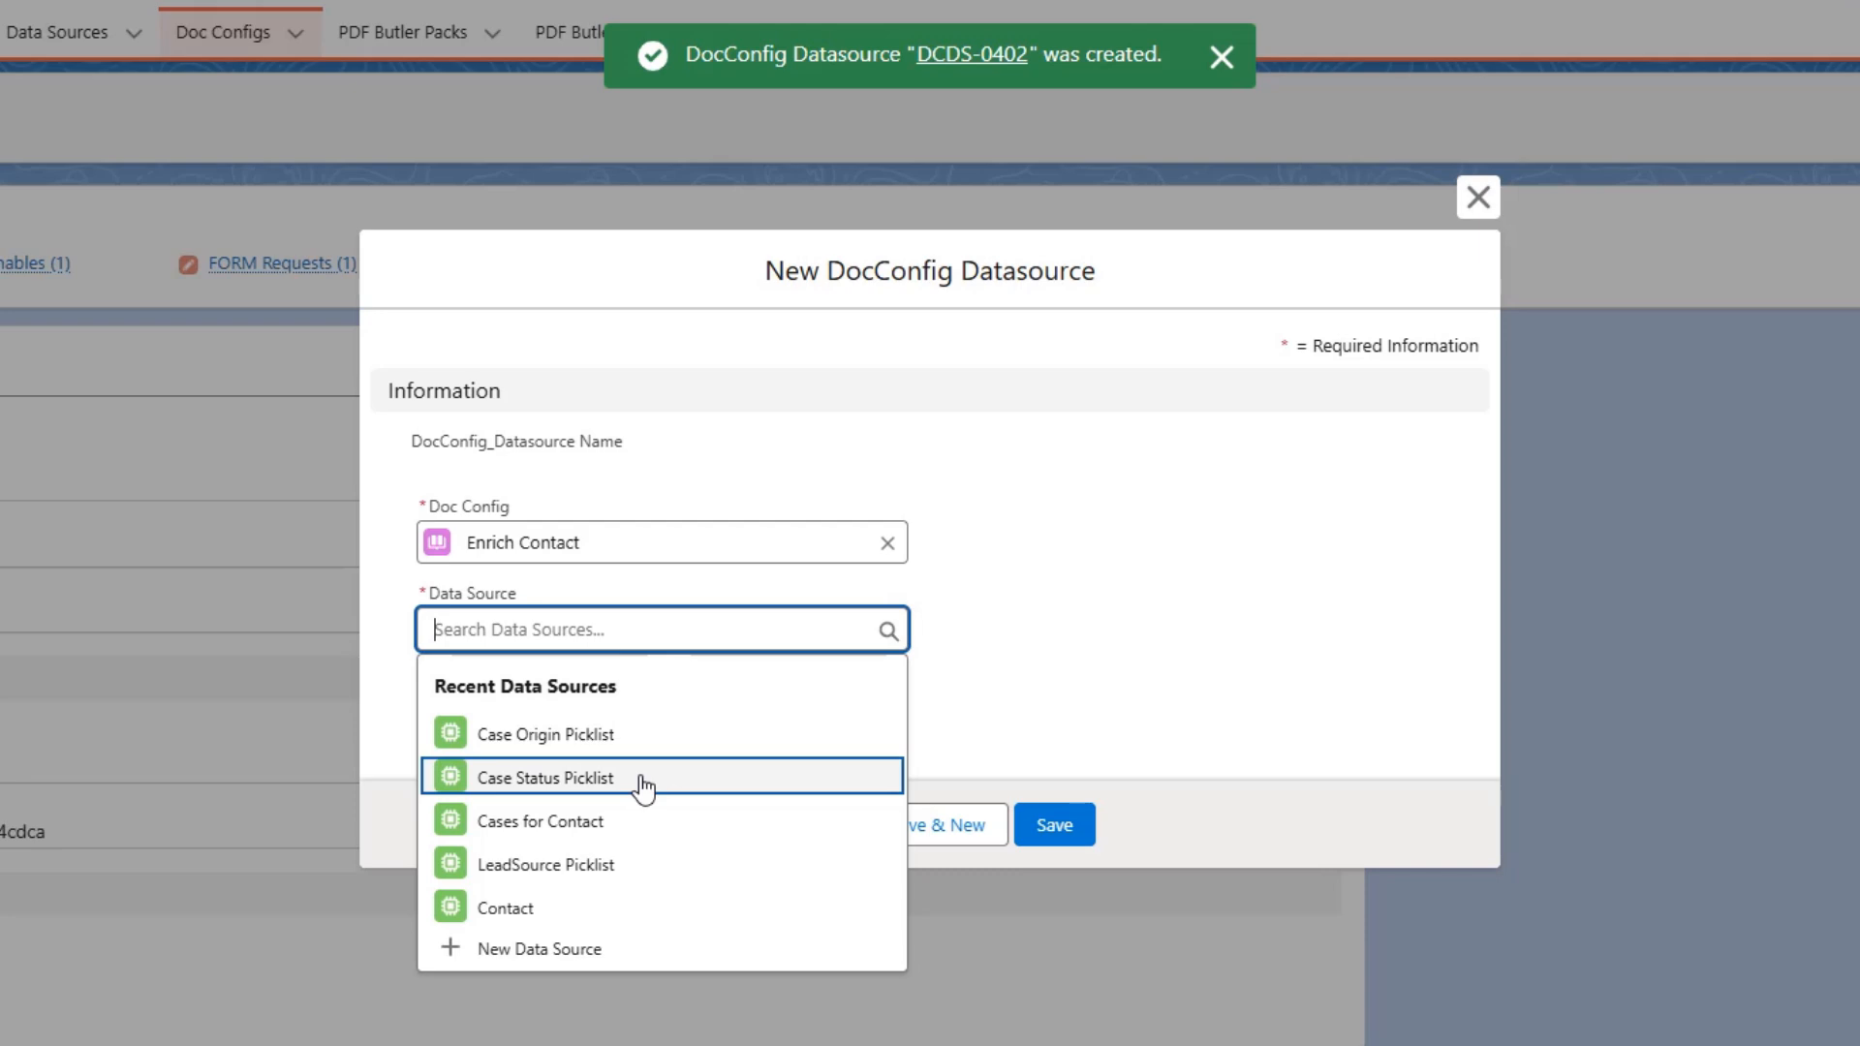
left_click(642, 780)
left_click(1054, 825)
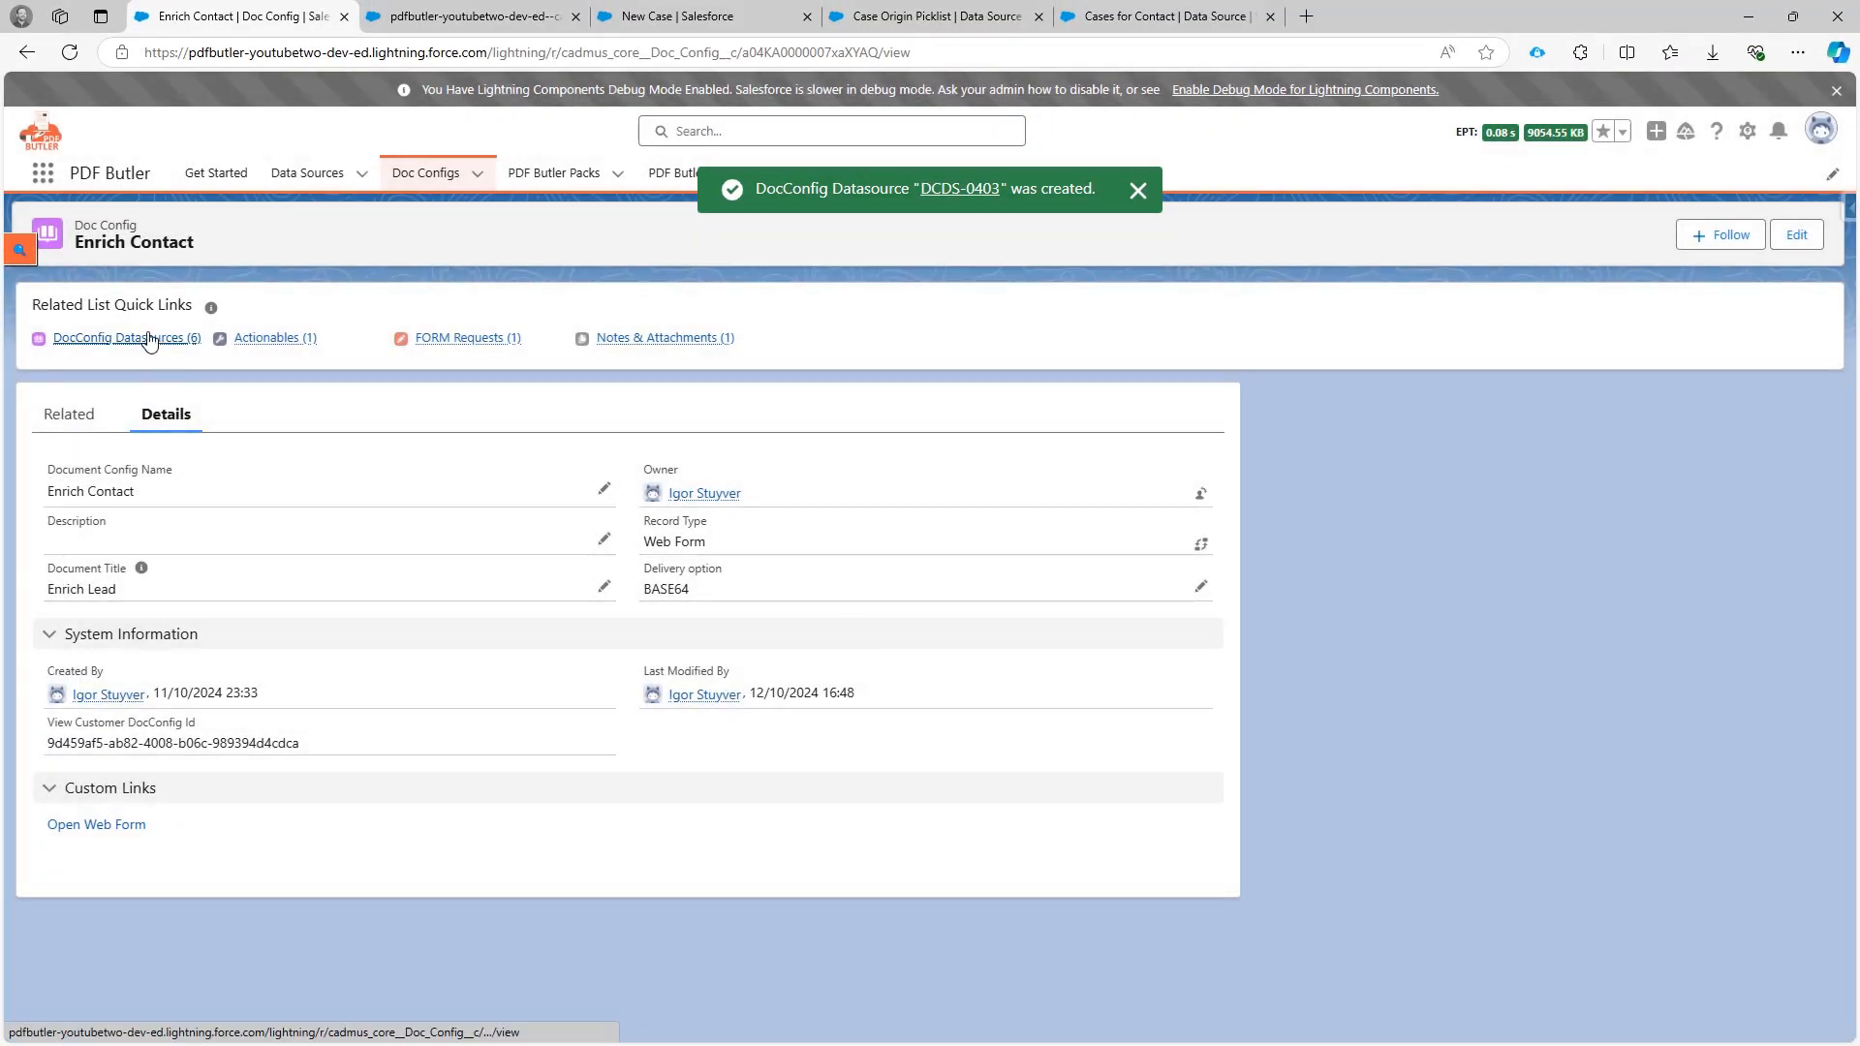
mouse_move(155, 357)
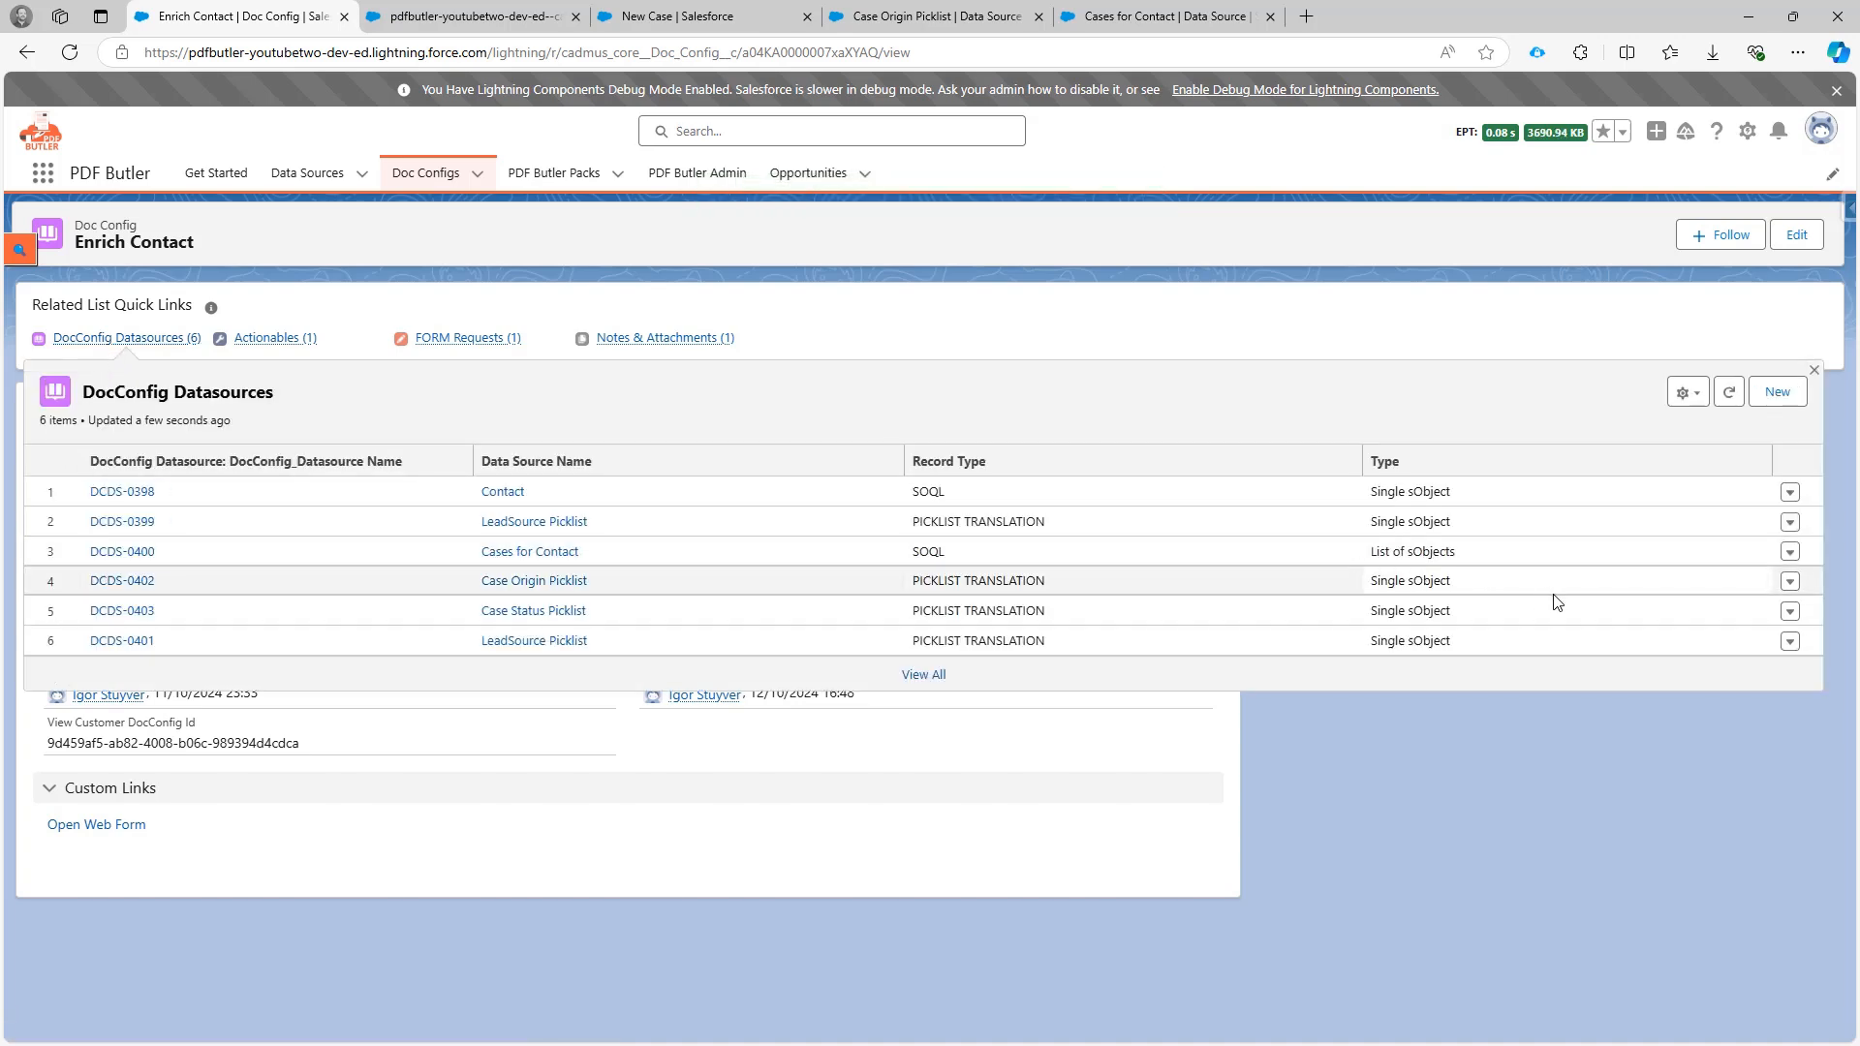
Delete the duplicate LeadSource Picklist link DCDS-0401 from the Enrich Contact doc config's data sources.
left_click(1791, 642)
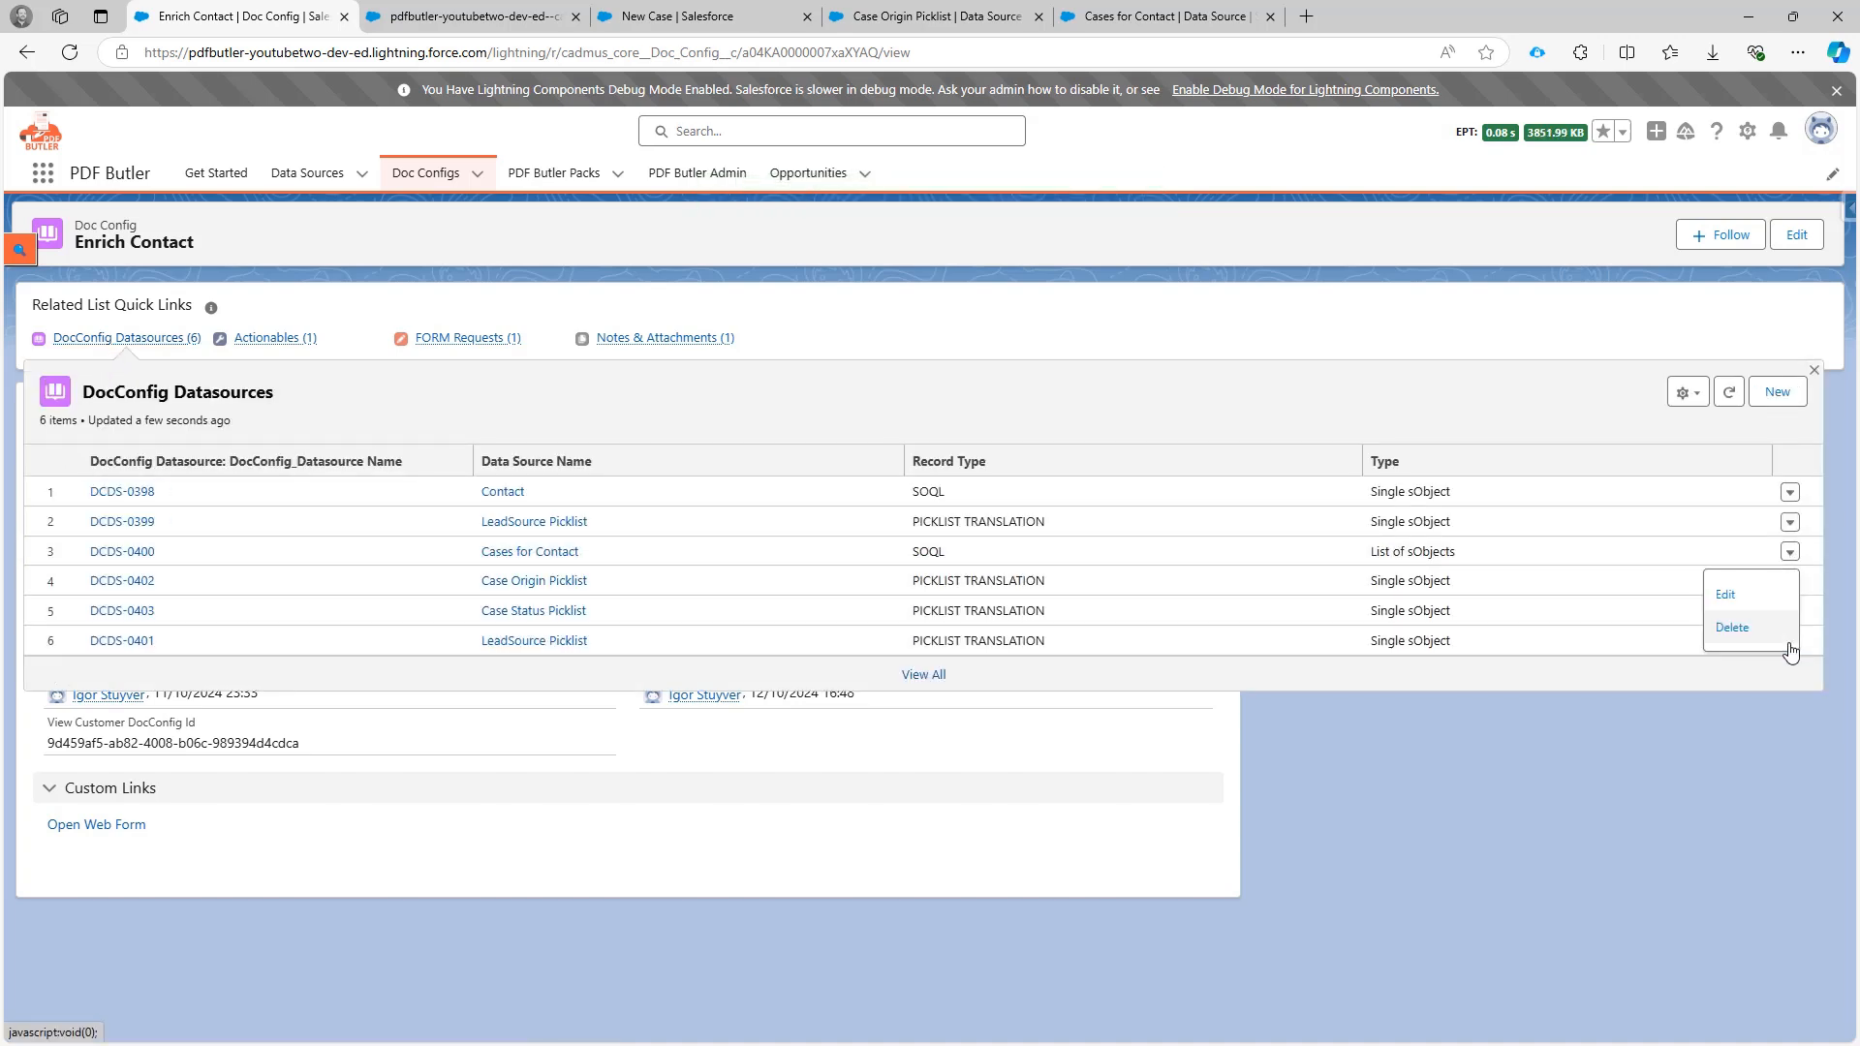
left_click(1734, 630)
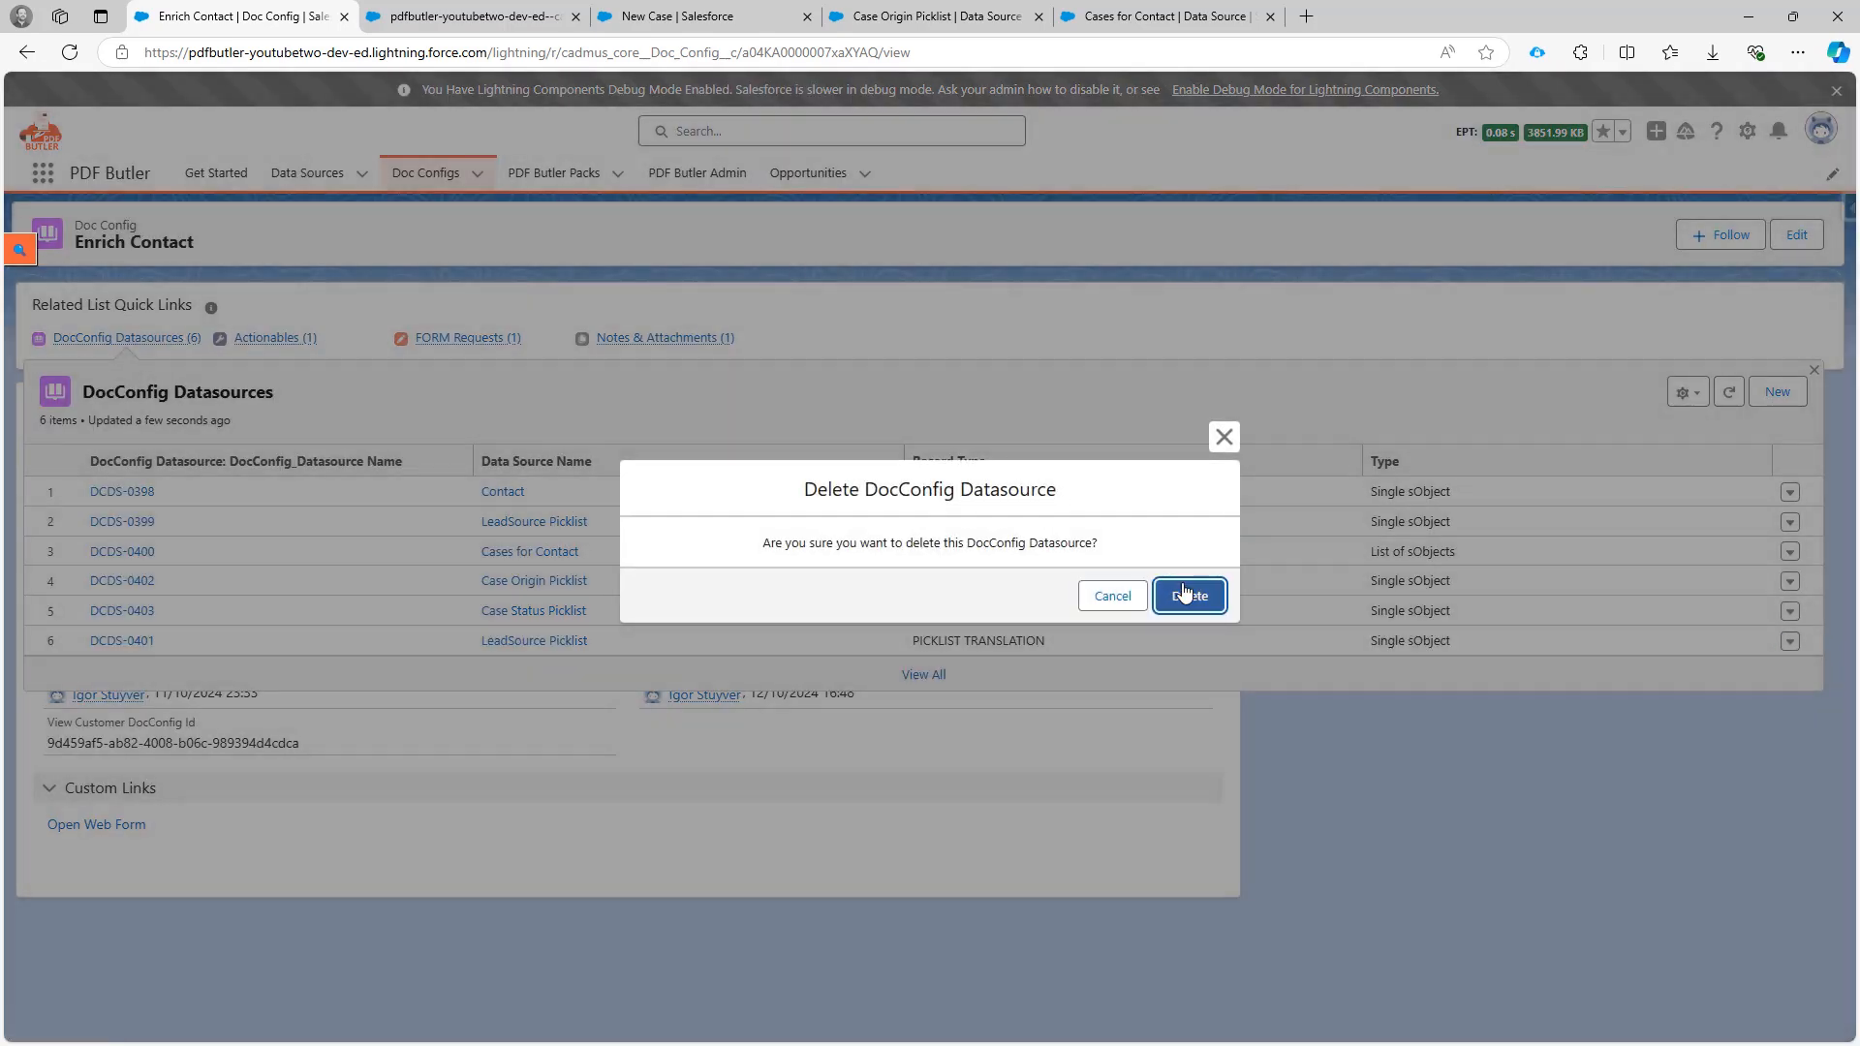
left_click(1184, 595)
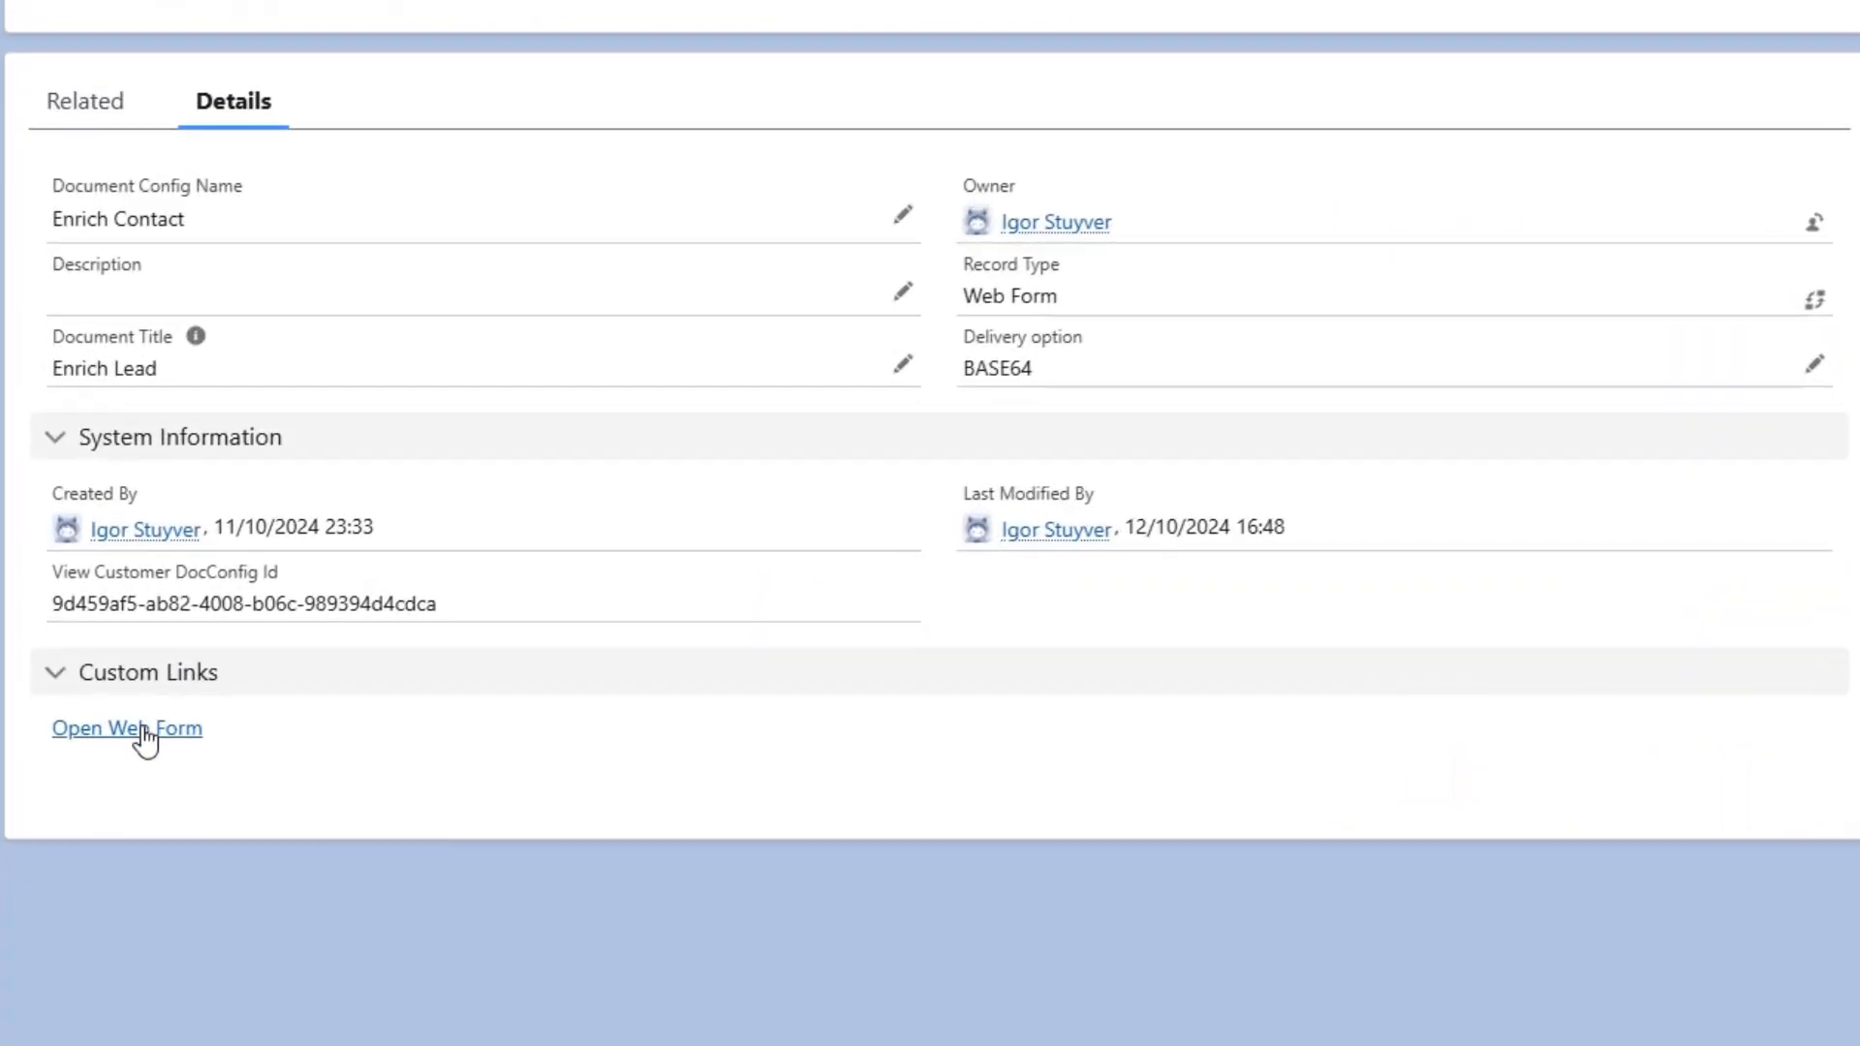
Open the web form editor and add a dynamic list below Lead Source, using data source Cases for Contact and object Case.
left_click(145, 734)
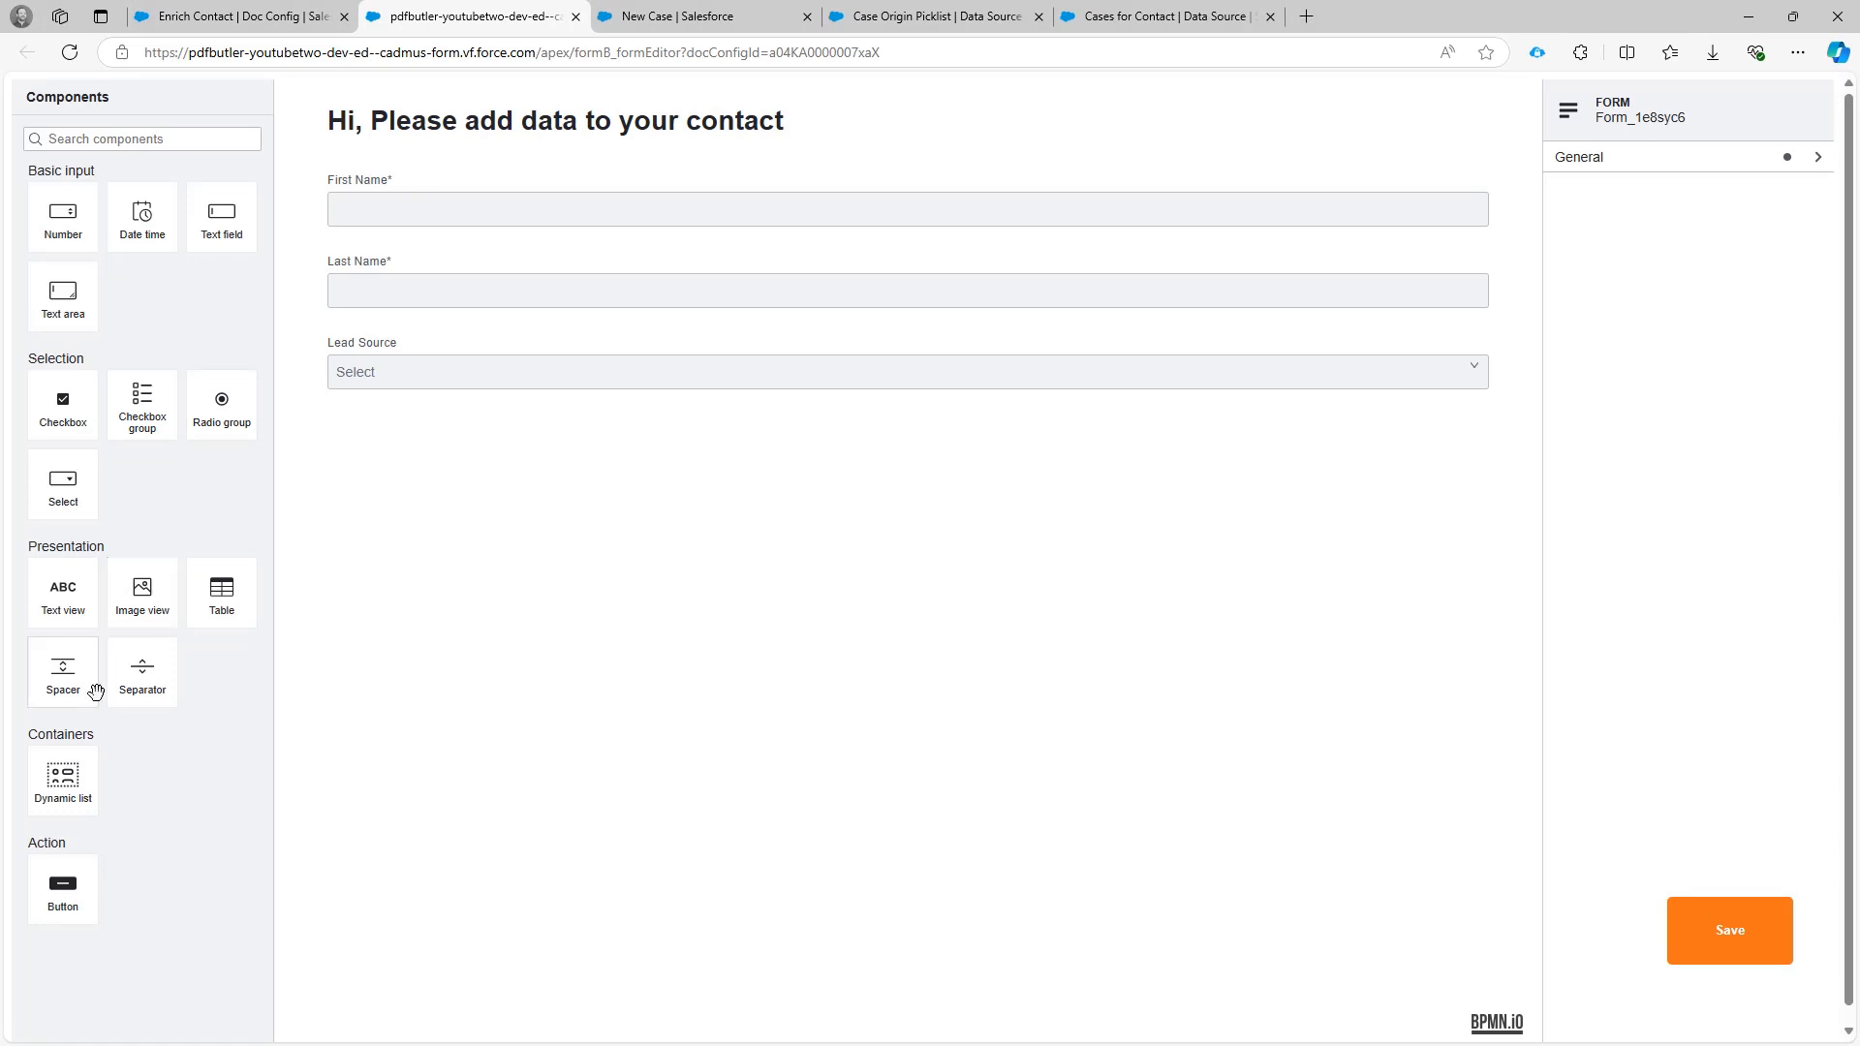
left_click_drag(63, 775, 424, 487)
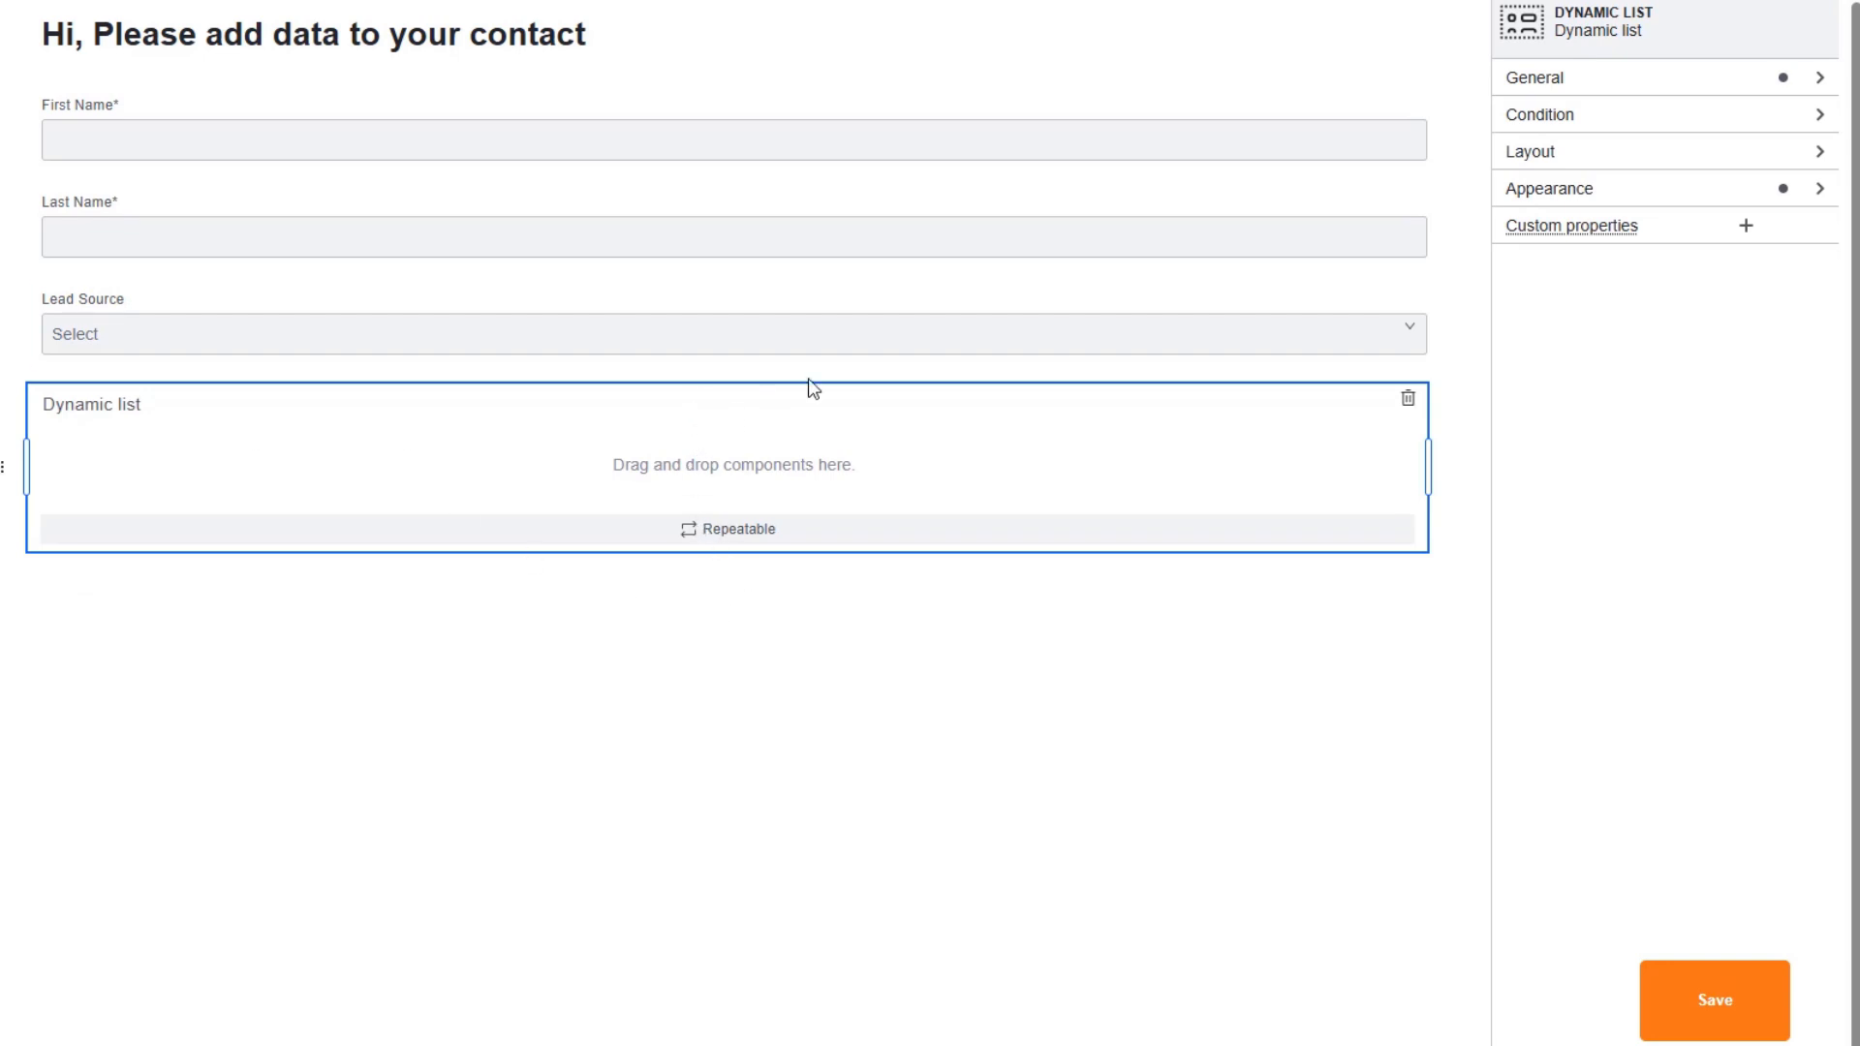
left_click(1533, 82)
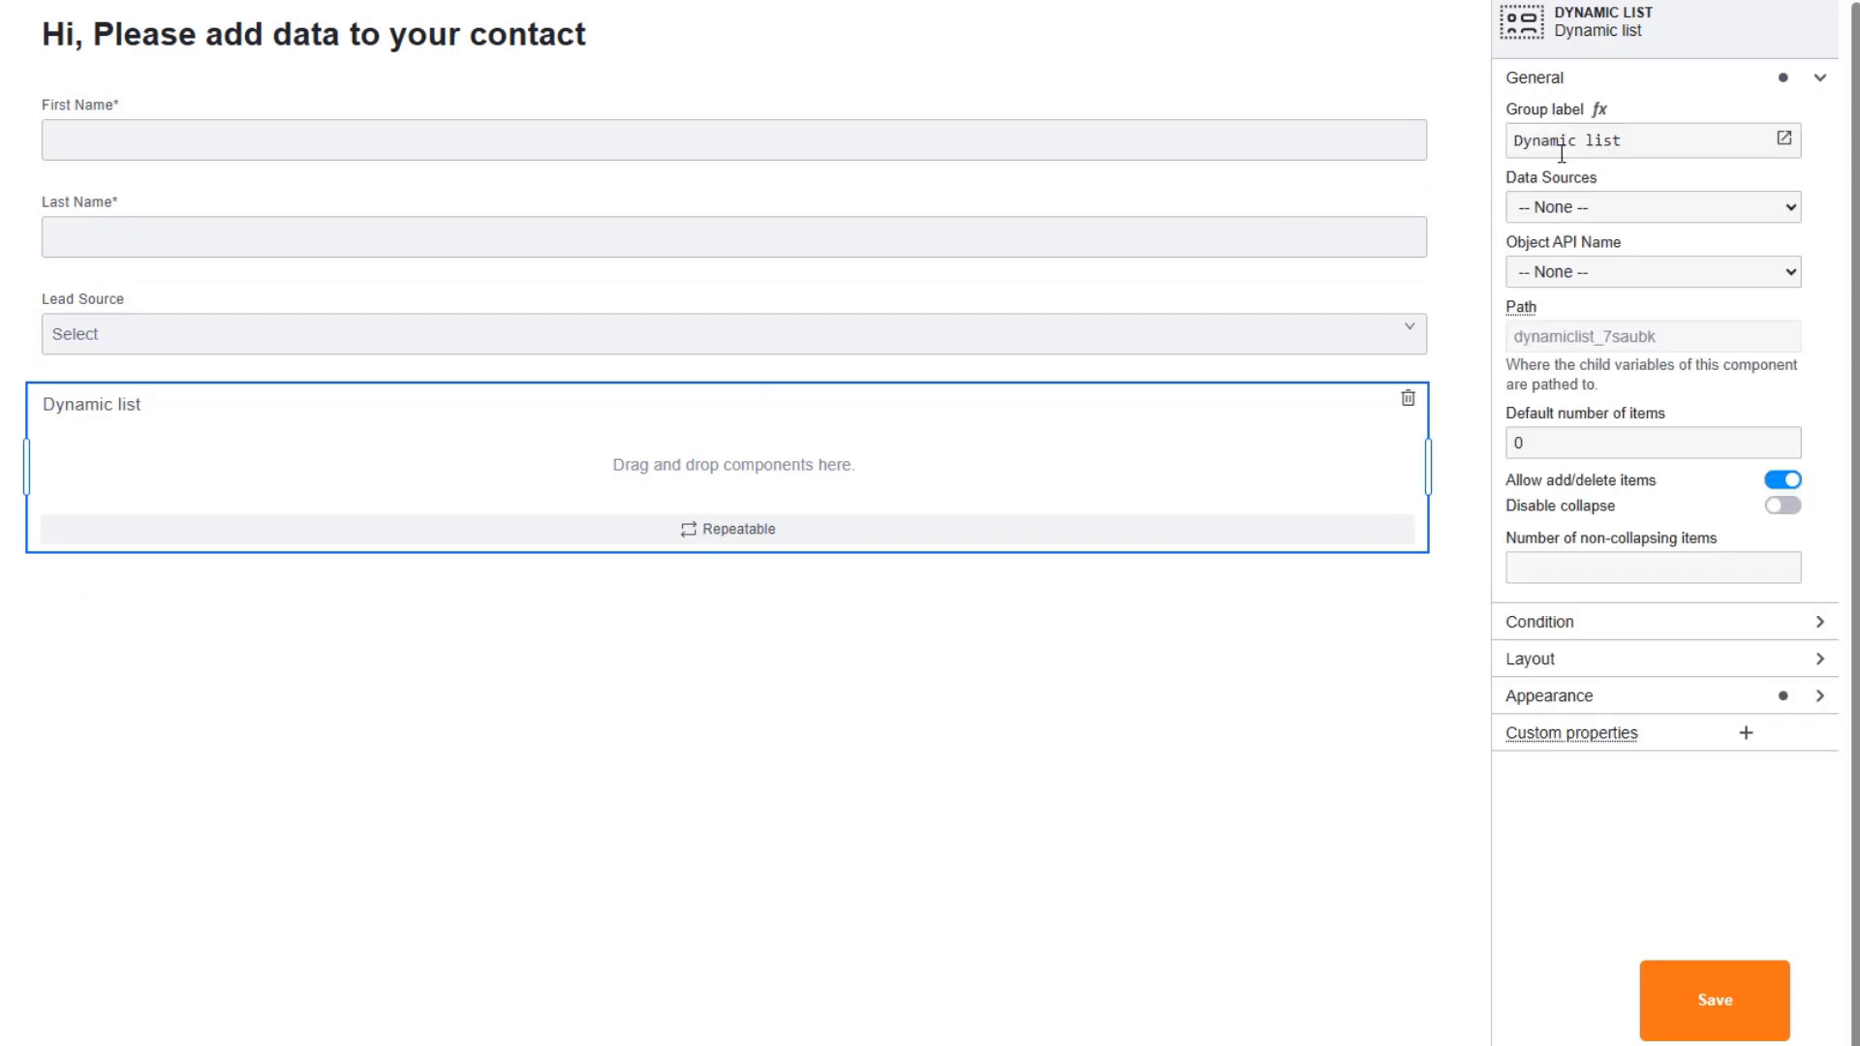
left_click(1560, 209)
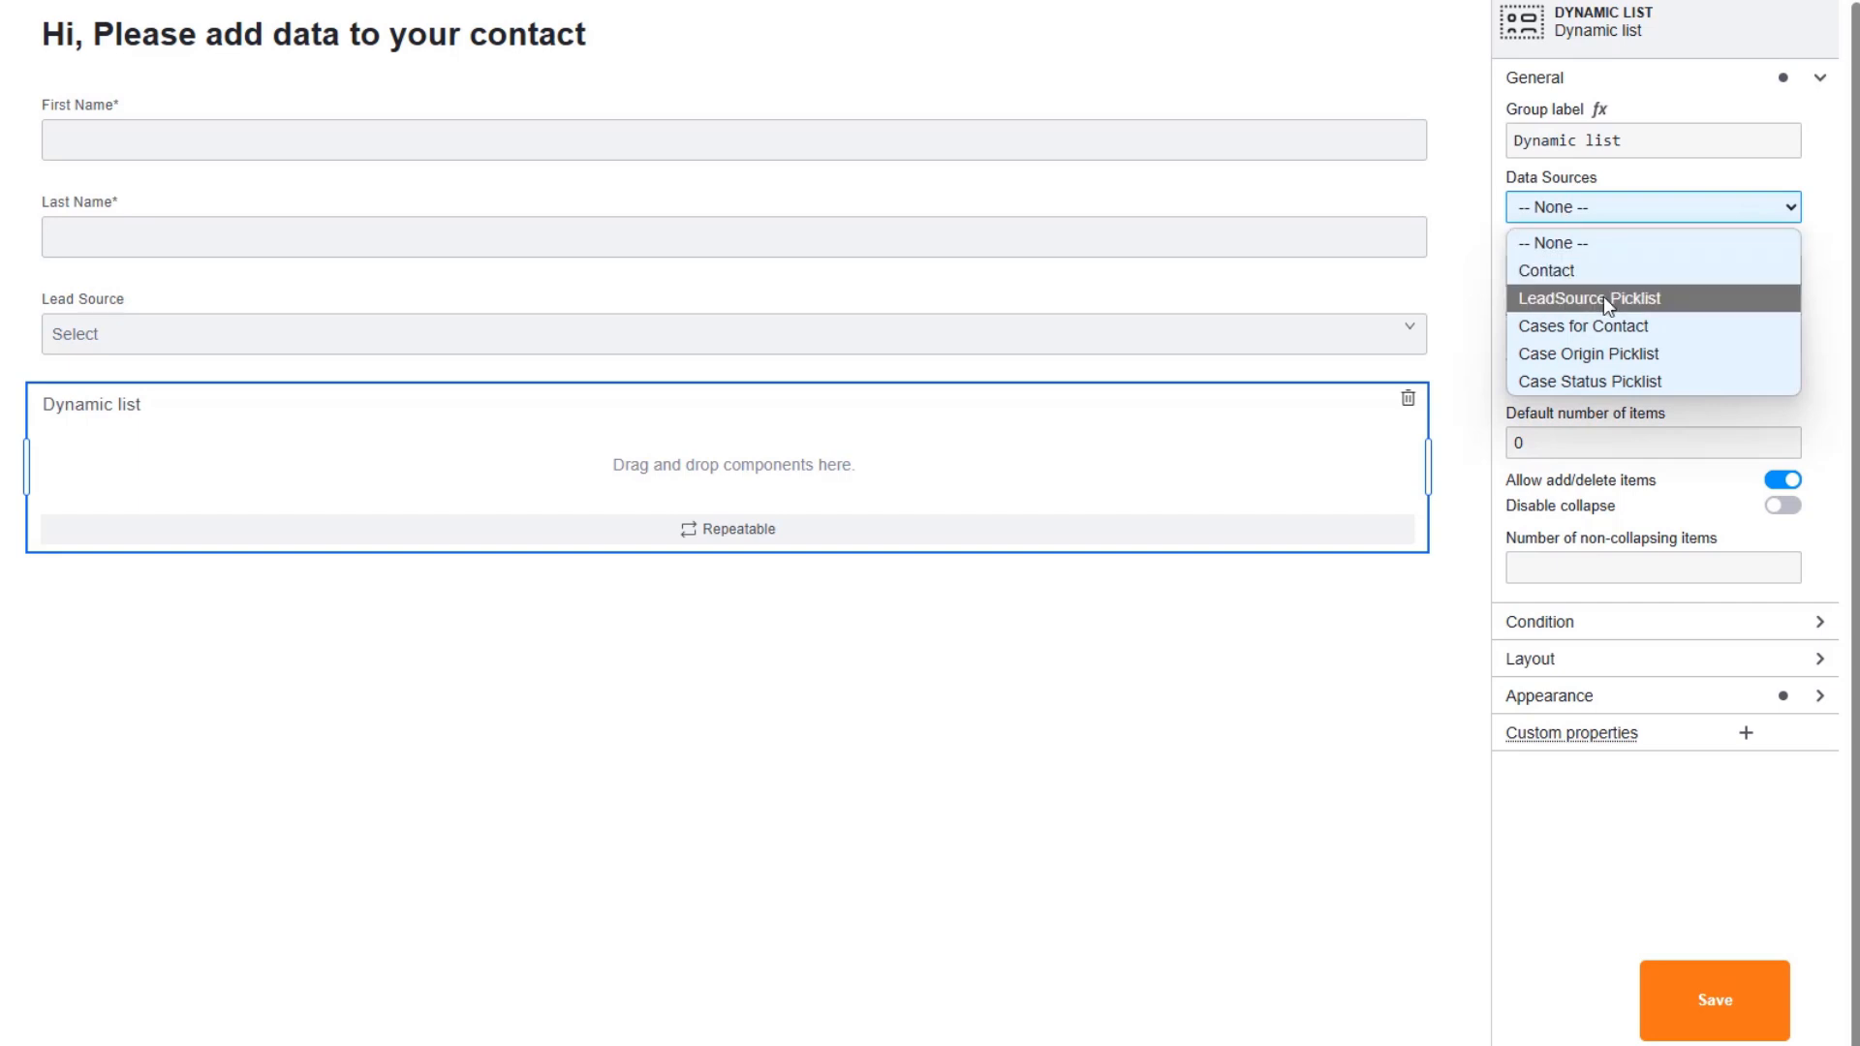
left_click(1612, 325)
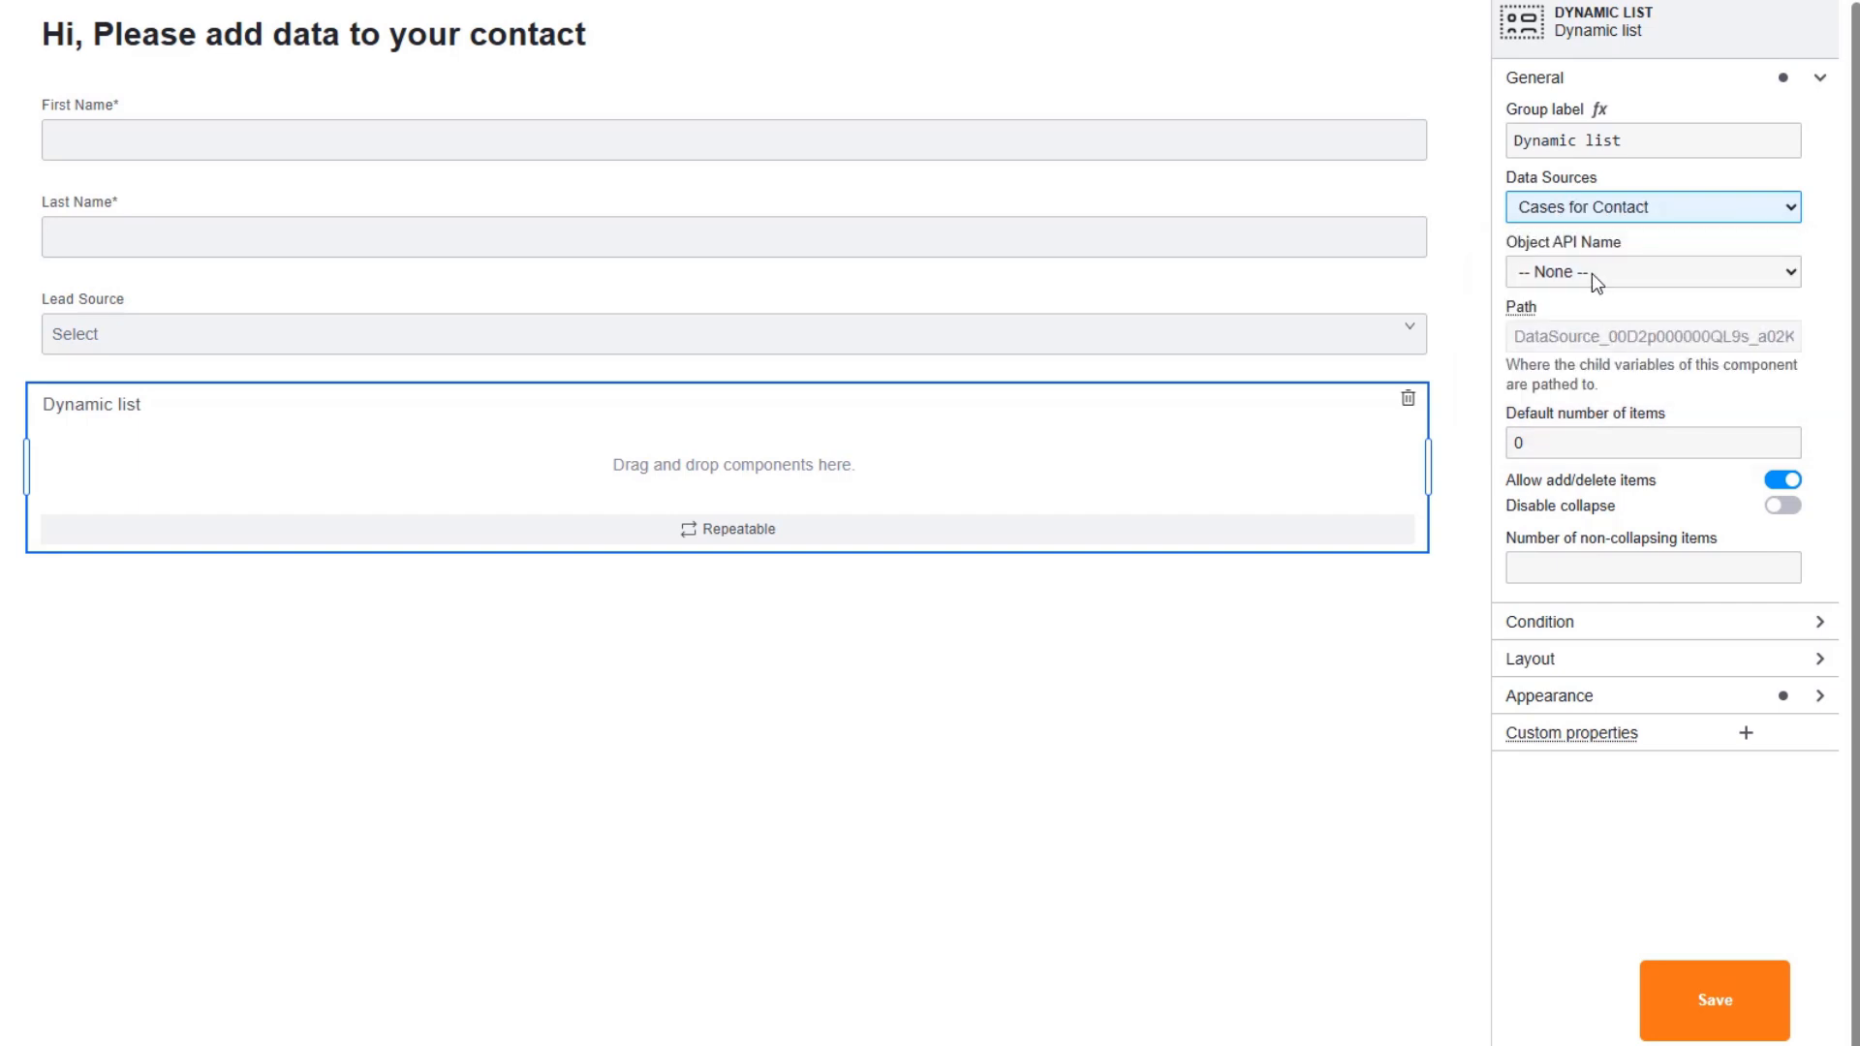
left_click(1591, 273)
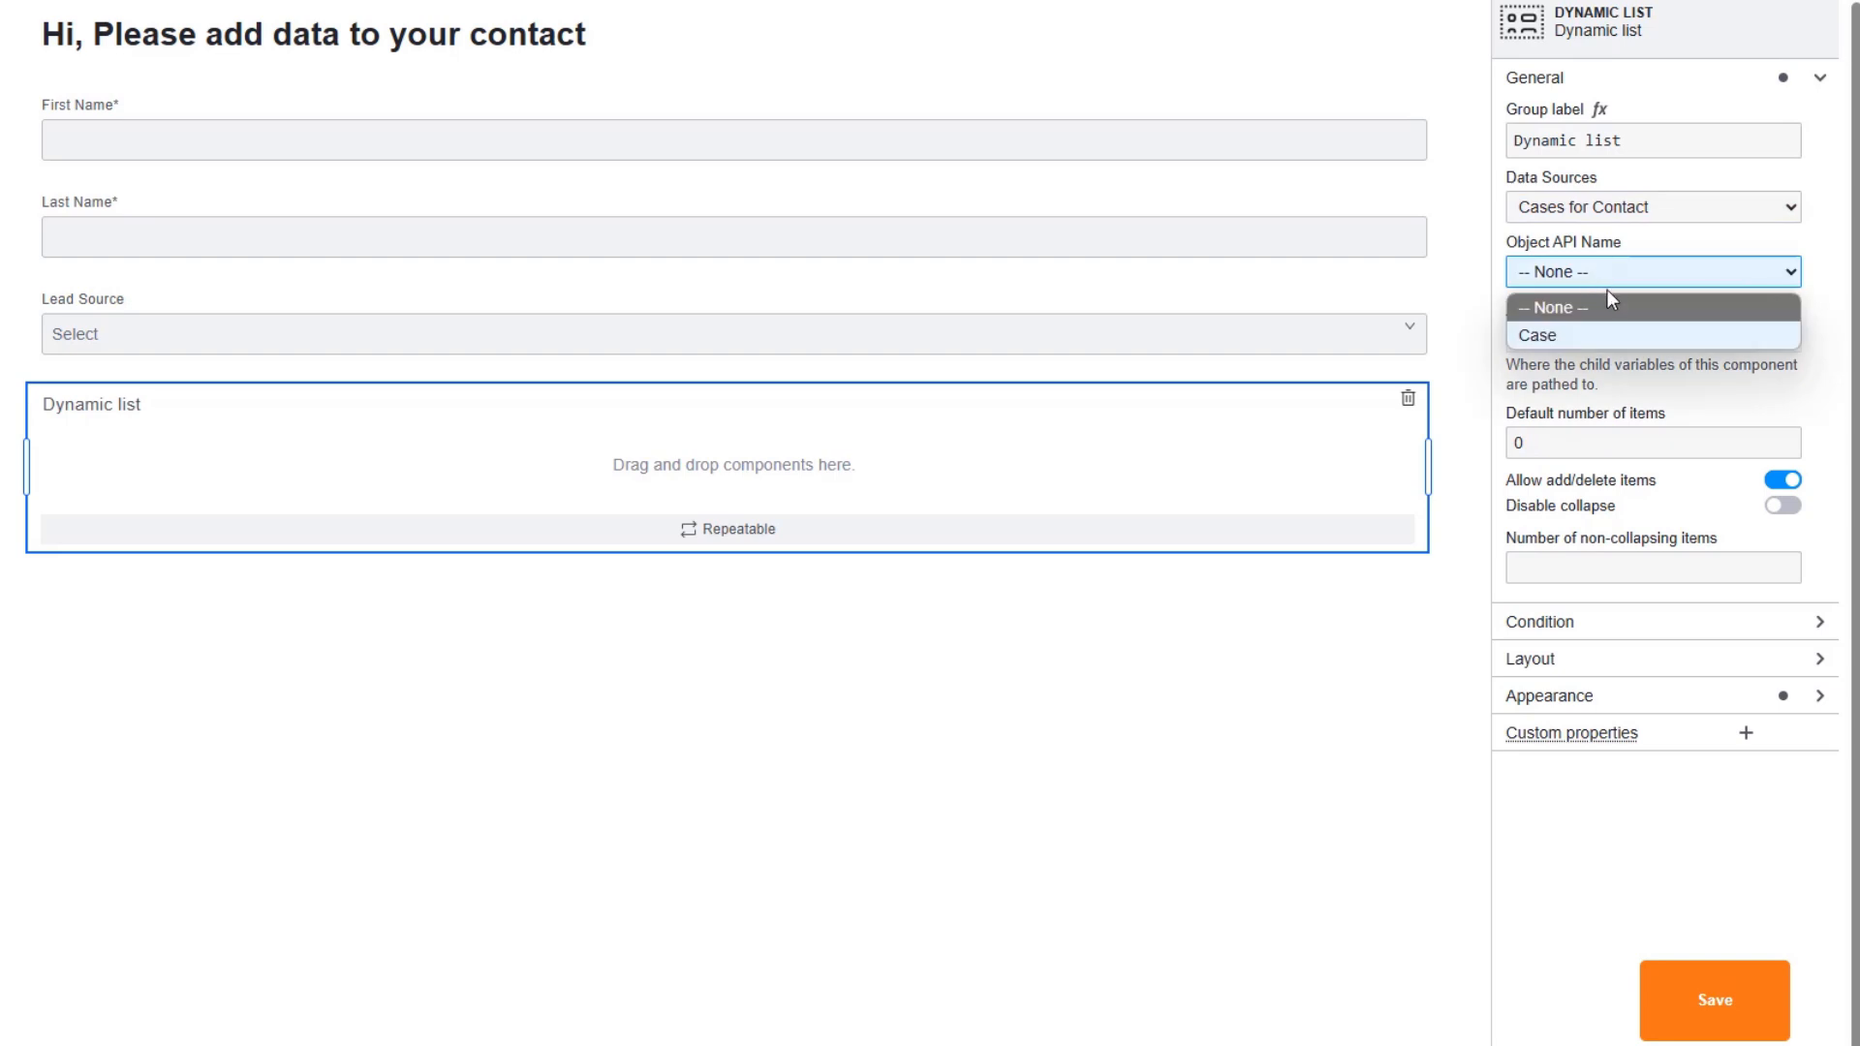
left_click(1618, 329)
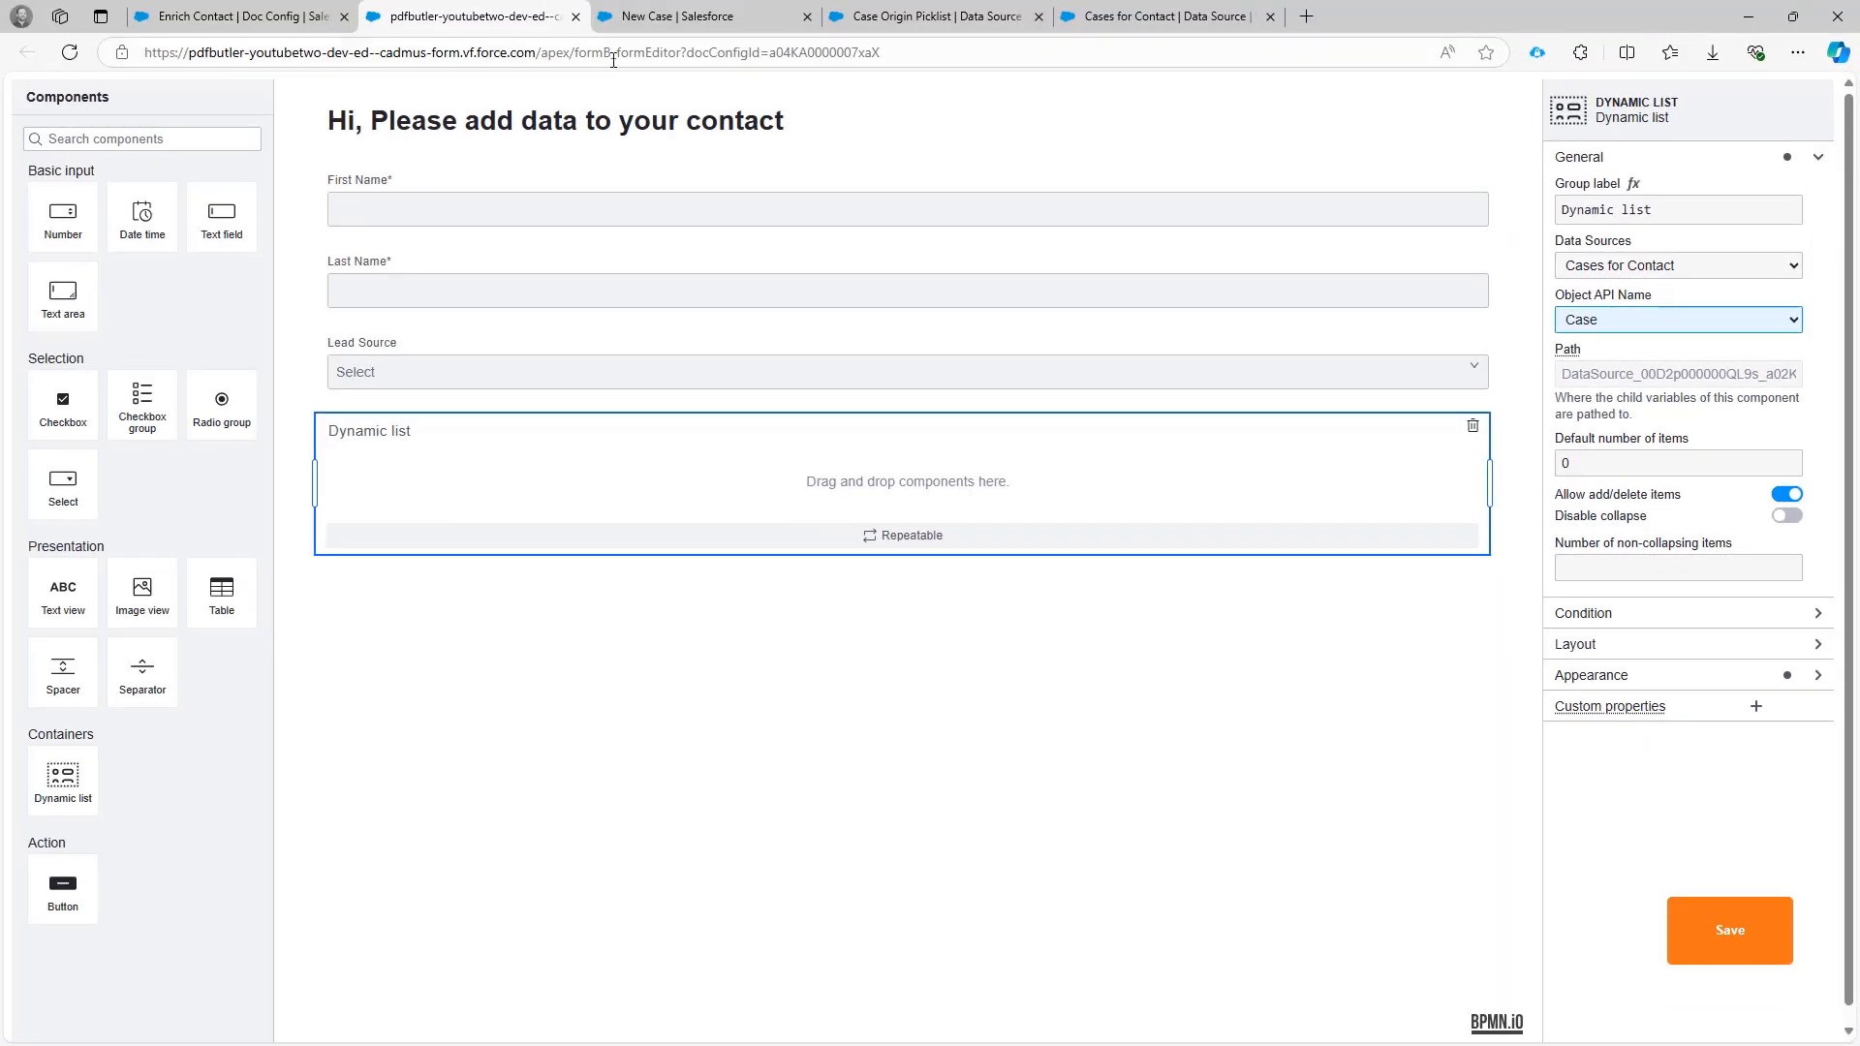
After checking the New Case form's fields, add a Select labelled Status inside the dynamic list, bound to Status from Cases for Contact.
left_click(671, 19)
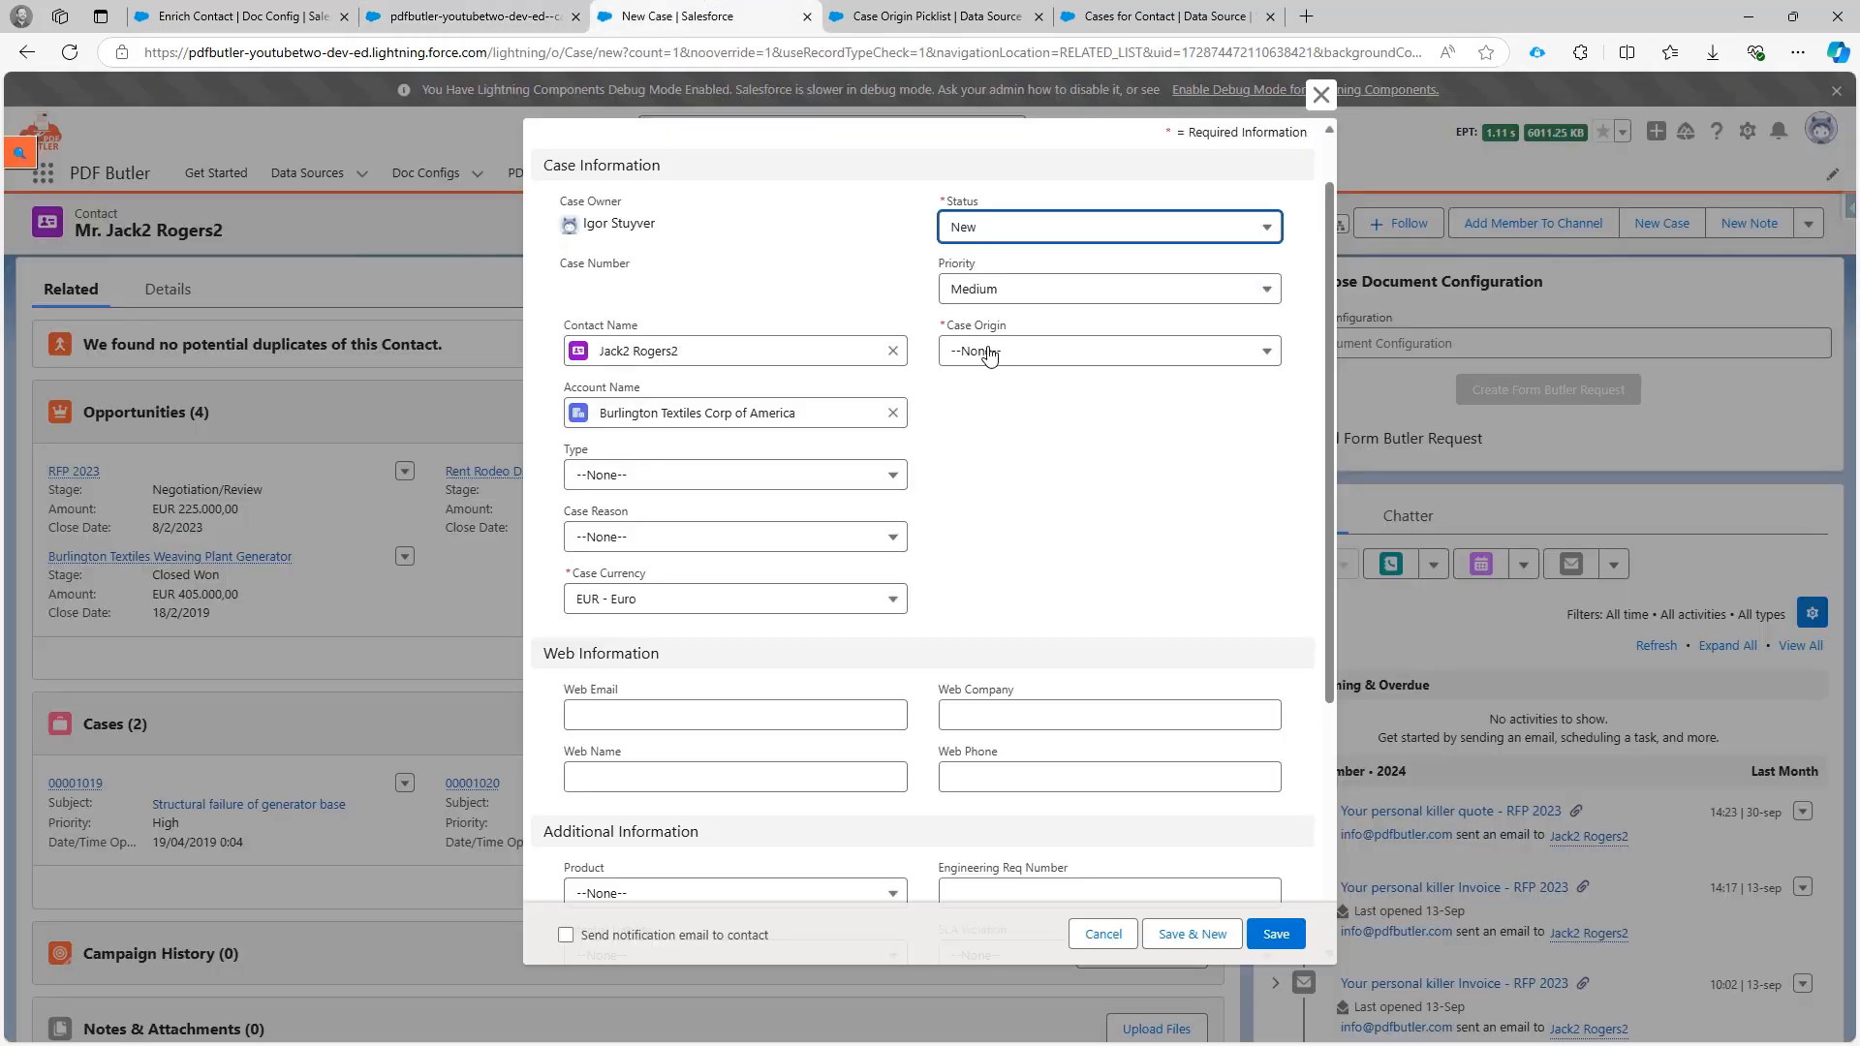
left_click(468, 20)
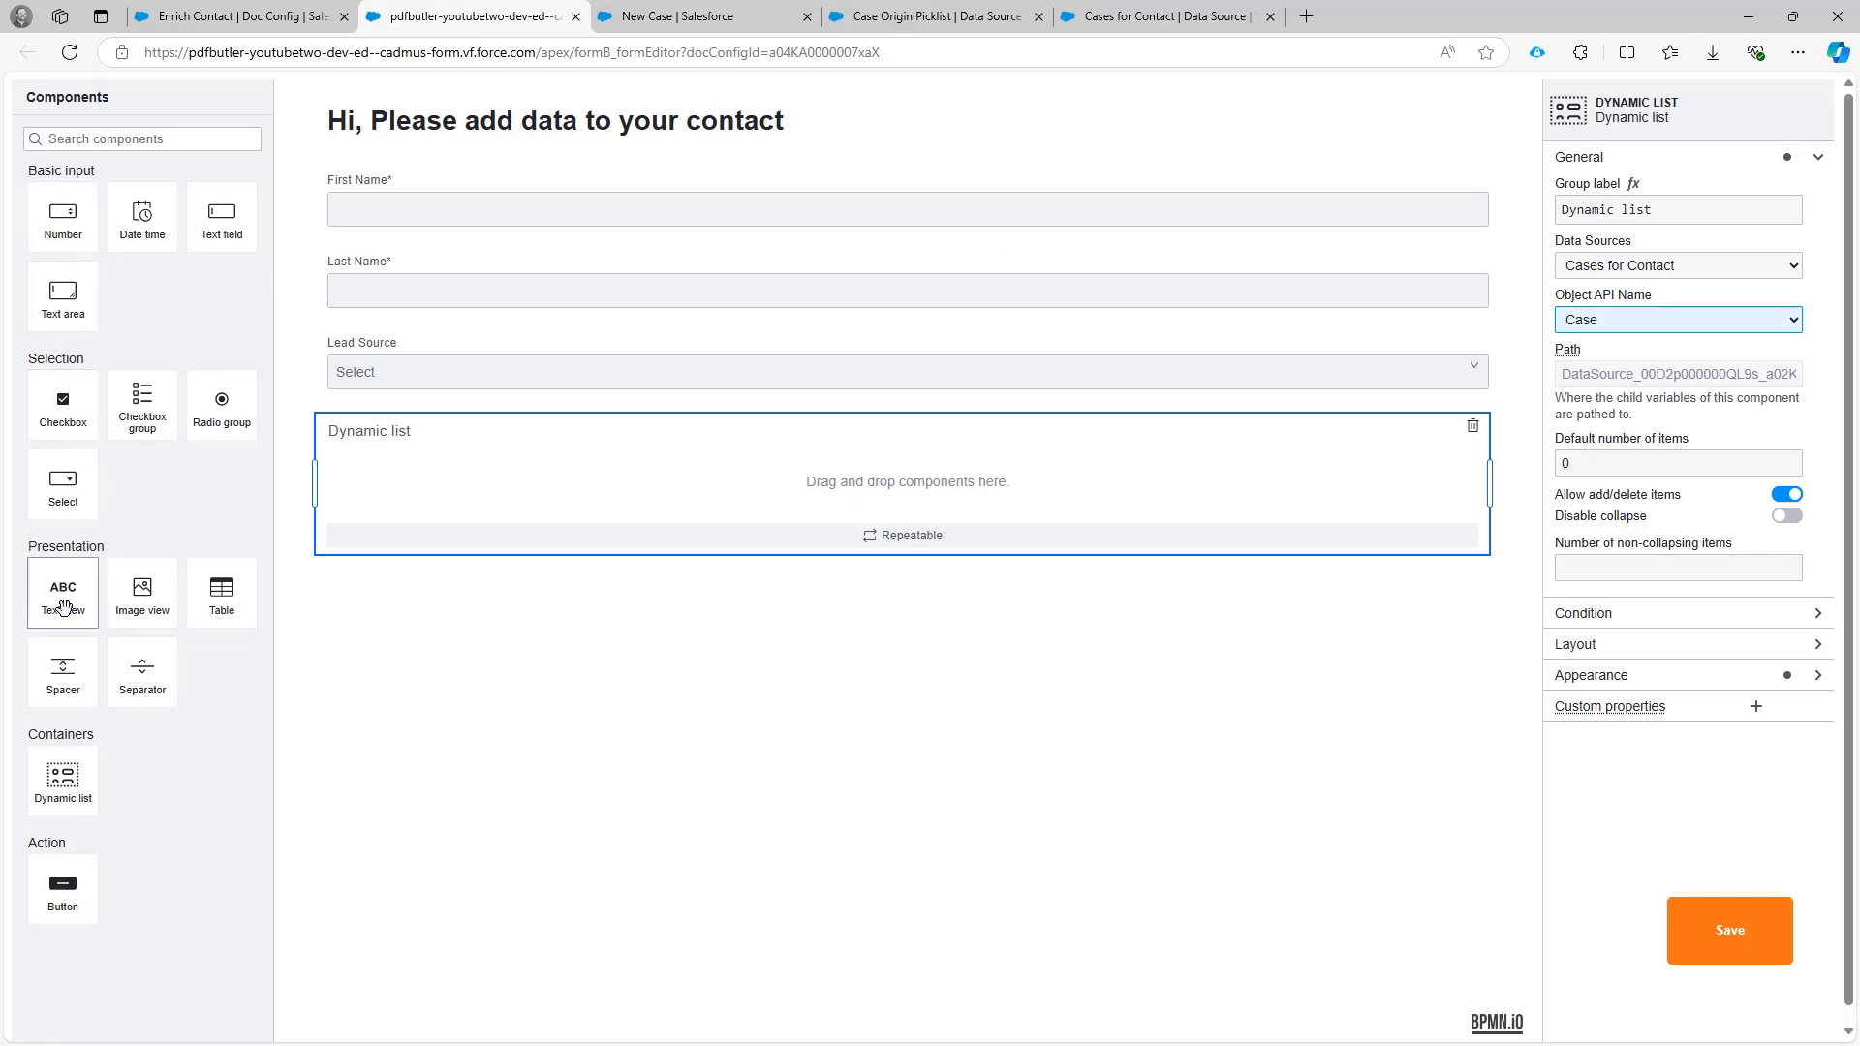
left_click_drag(60, 481, 536, 475)
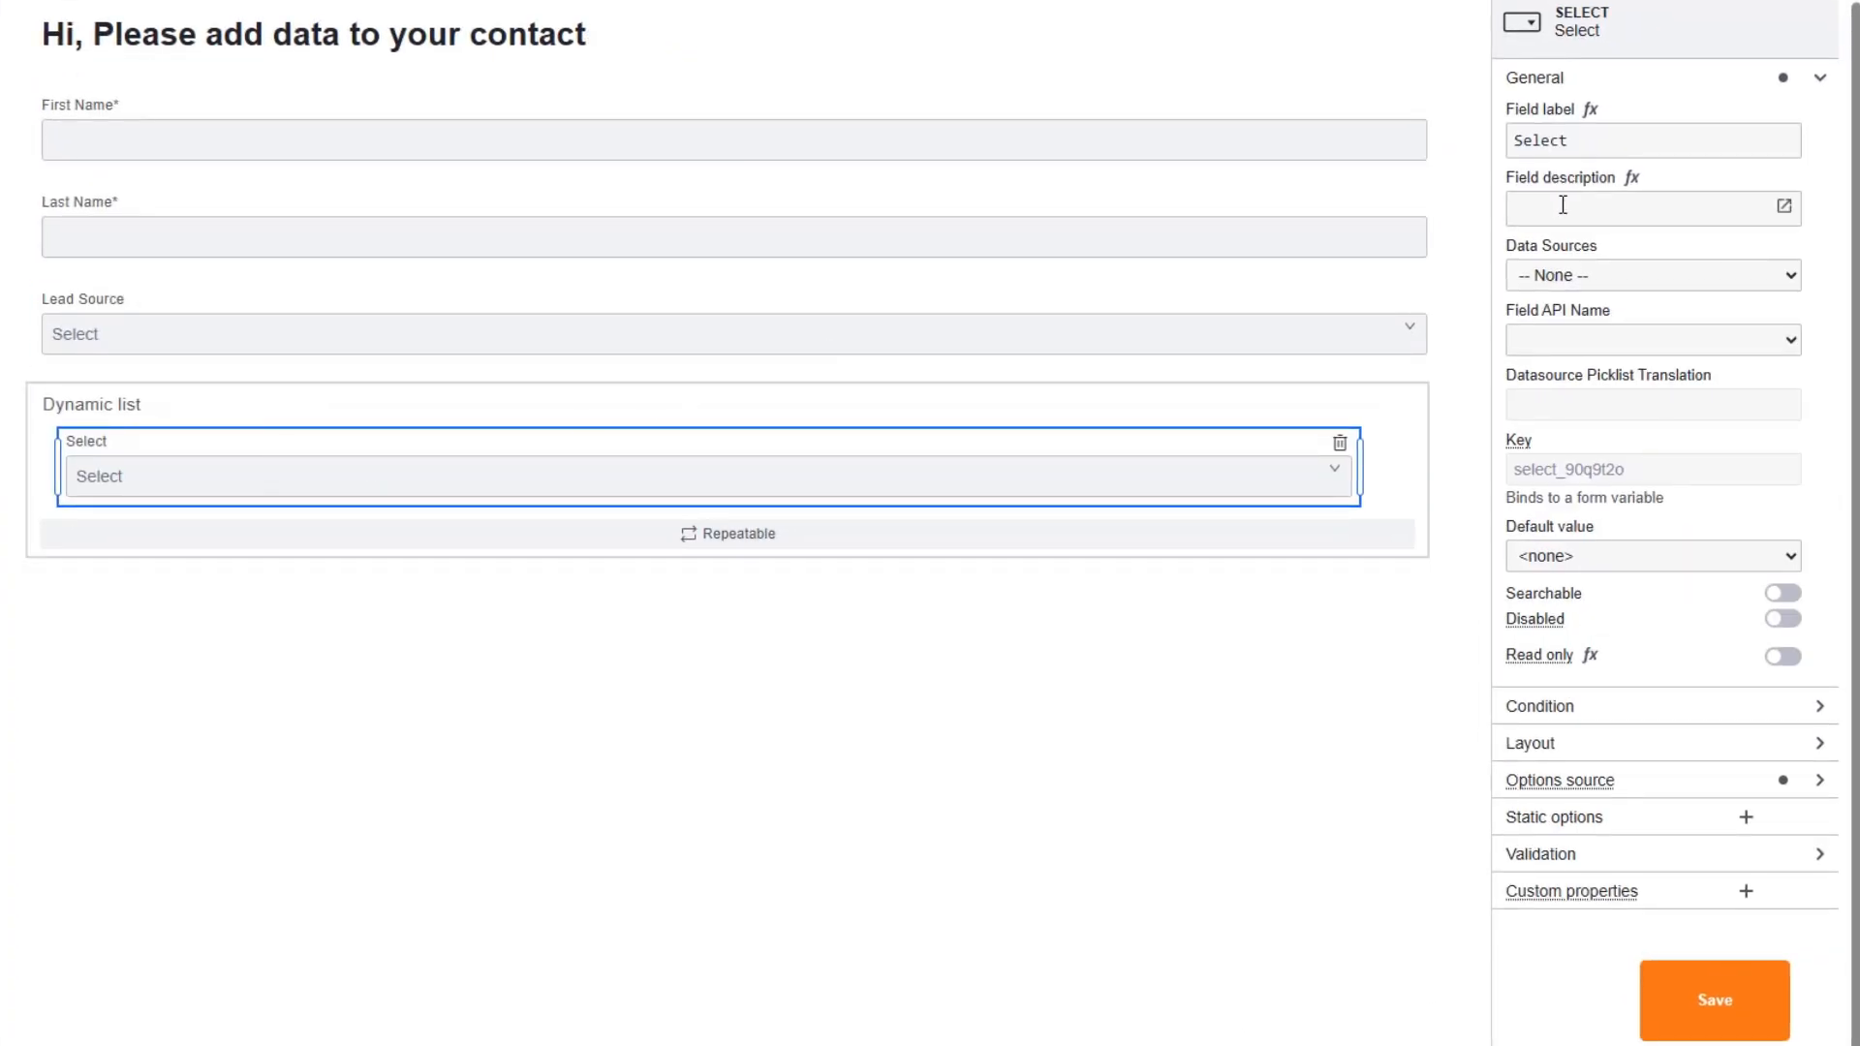
left_click(1558, 140)
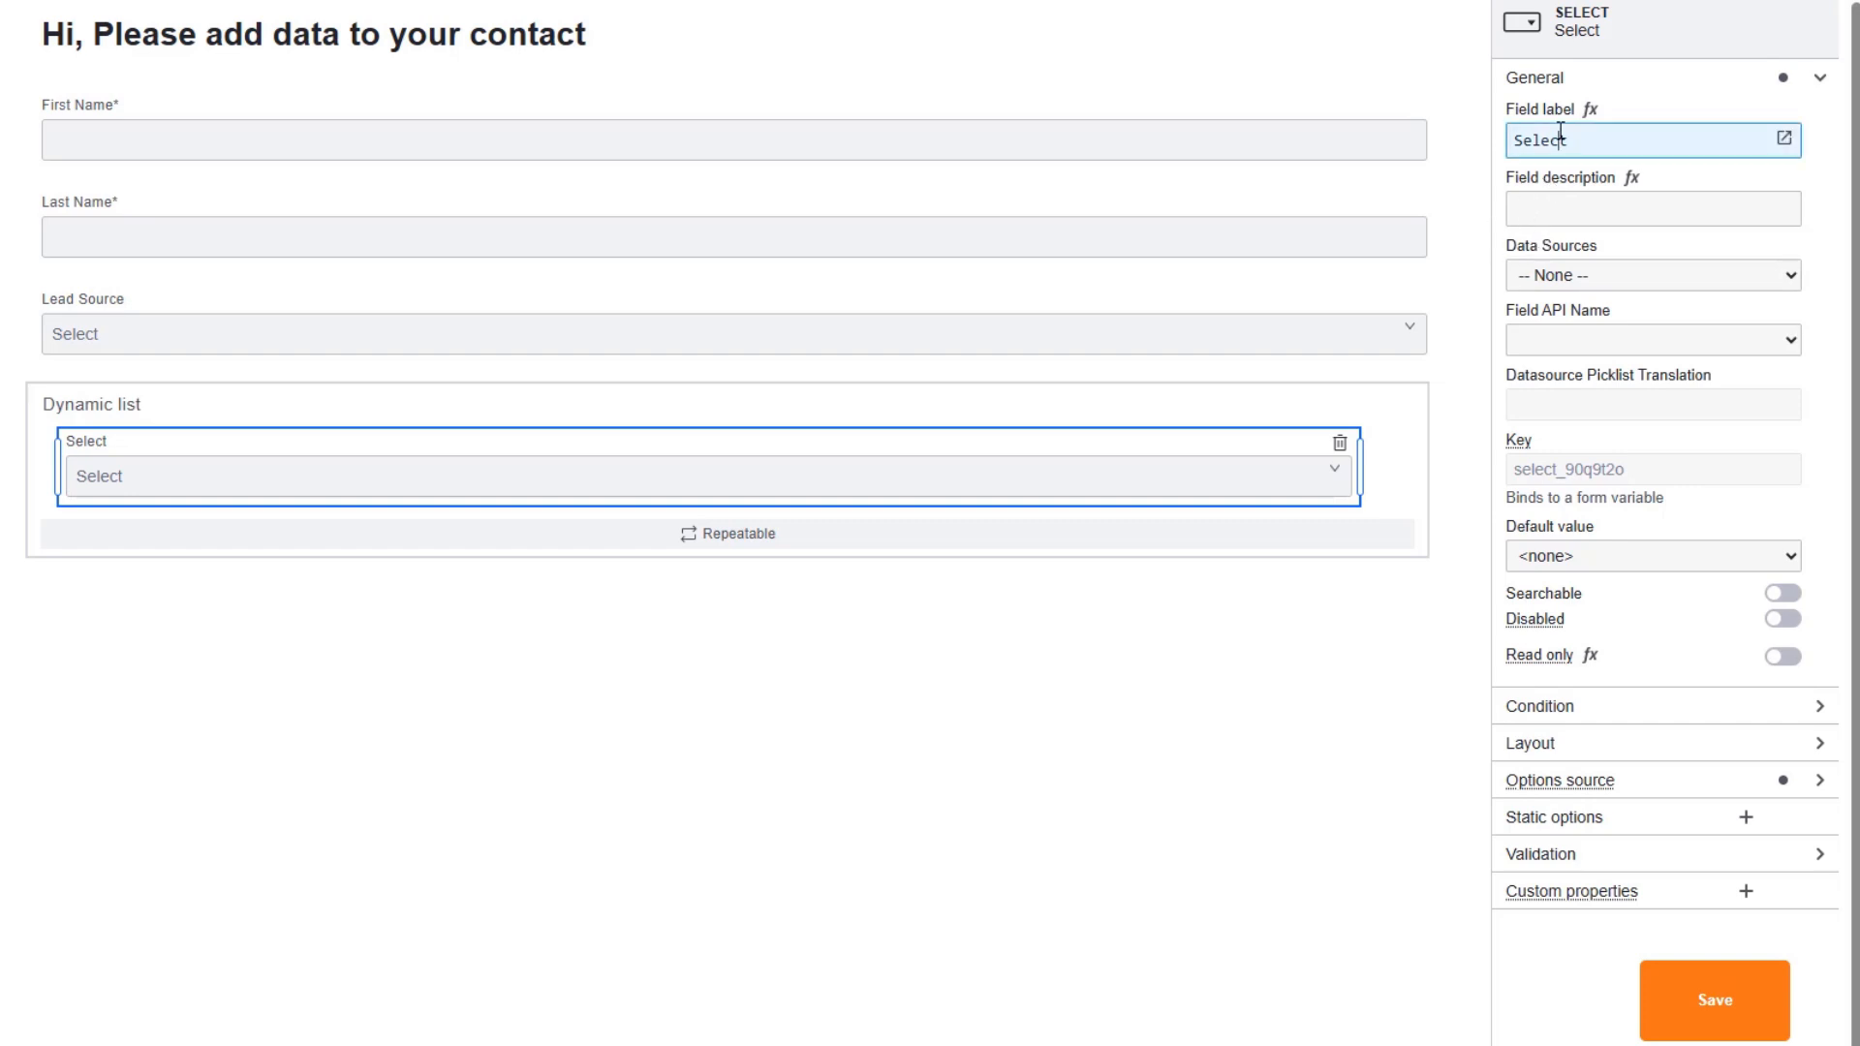
double_click(1560, 136)
type("Status")
left_click(1579, 273)
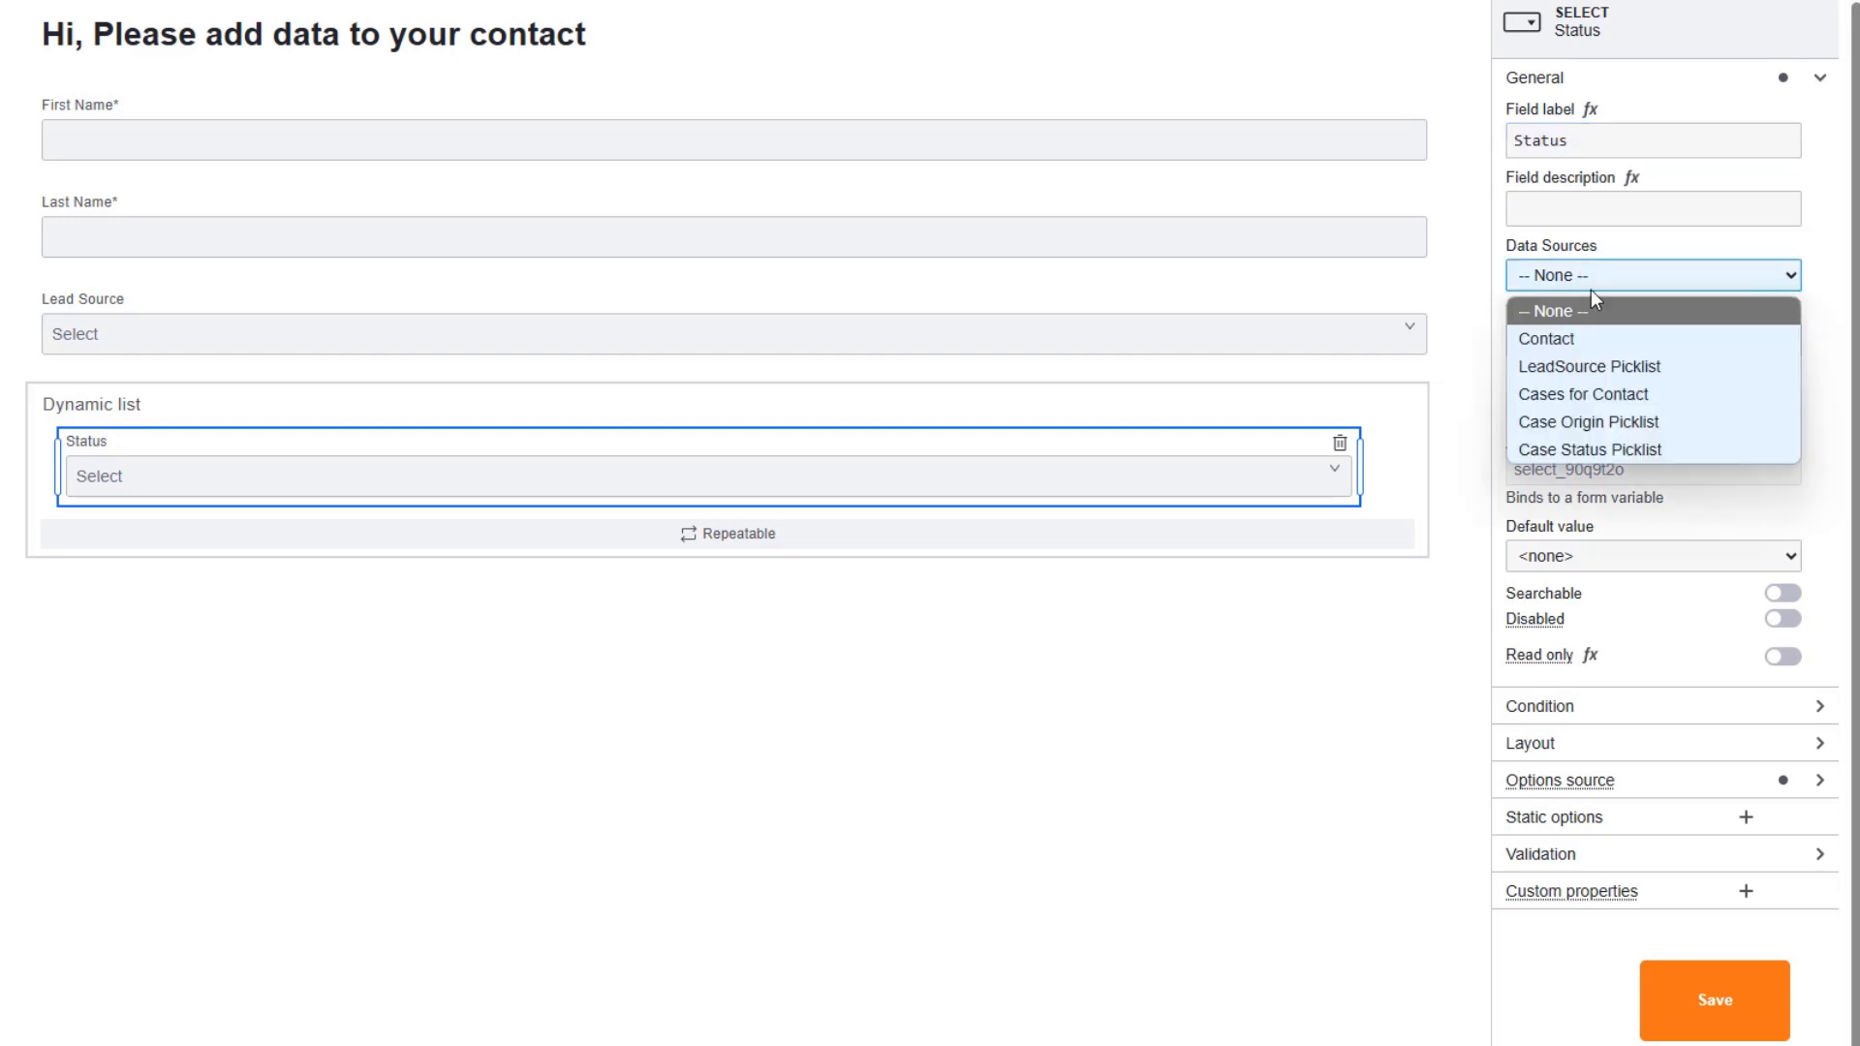
left_click(1662, 393)
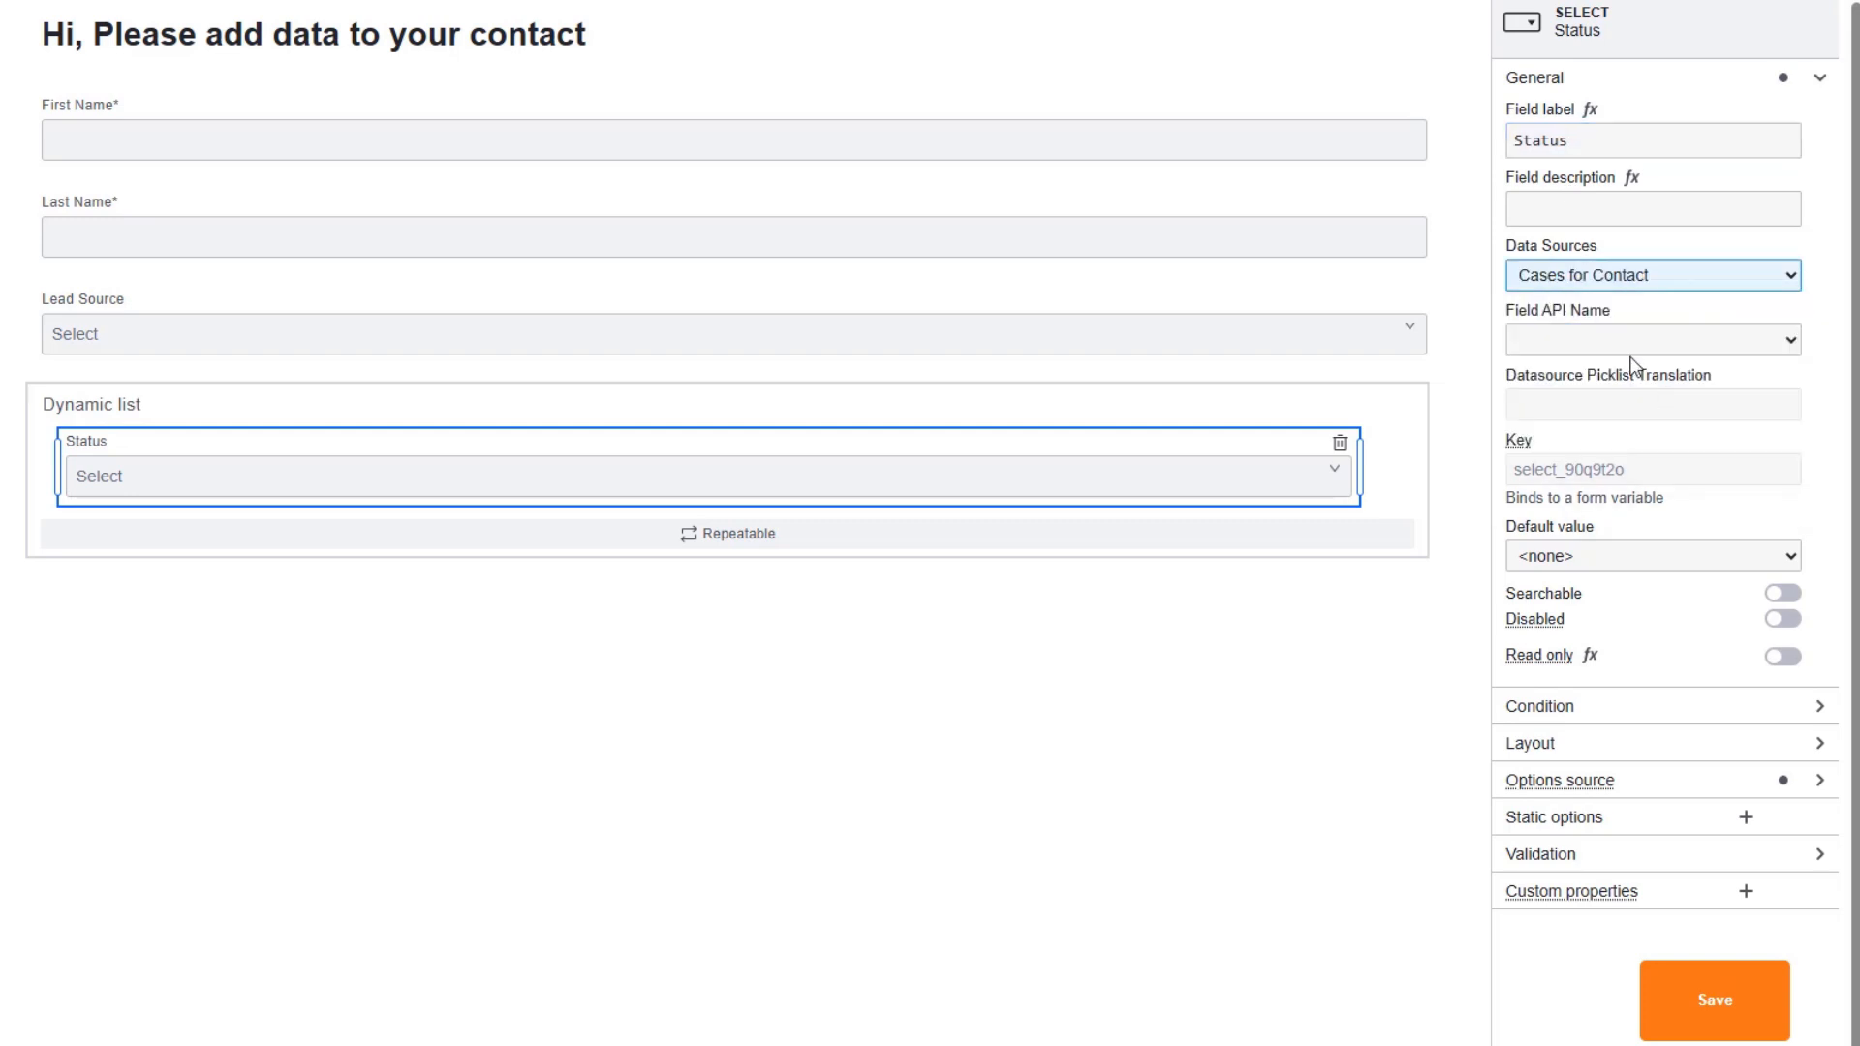
left_click(1629, 341)
left_click(1628, 405)
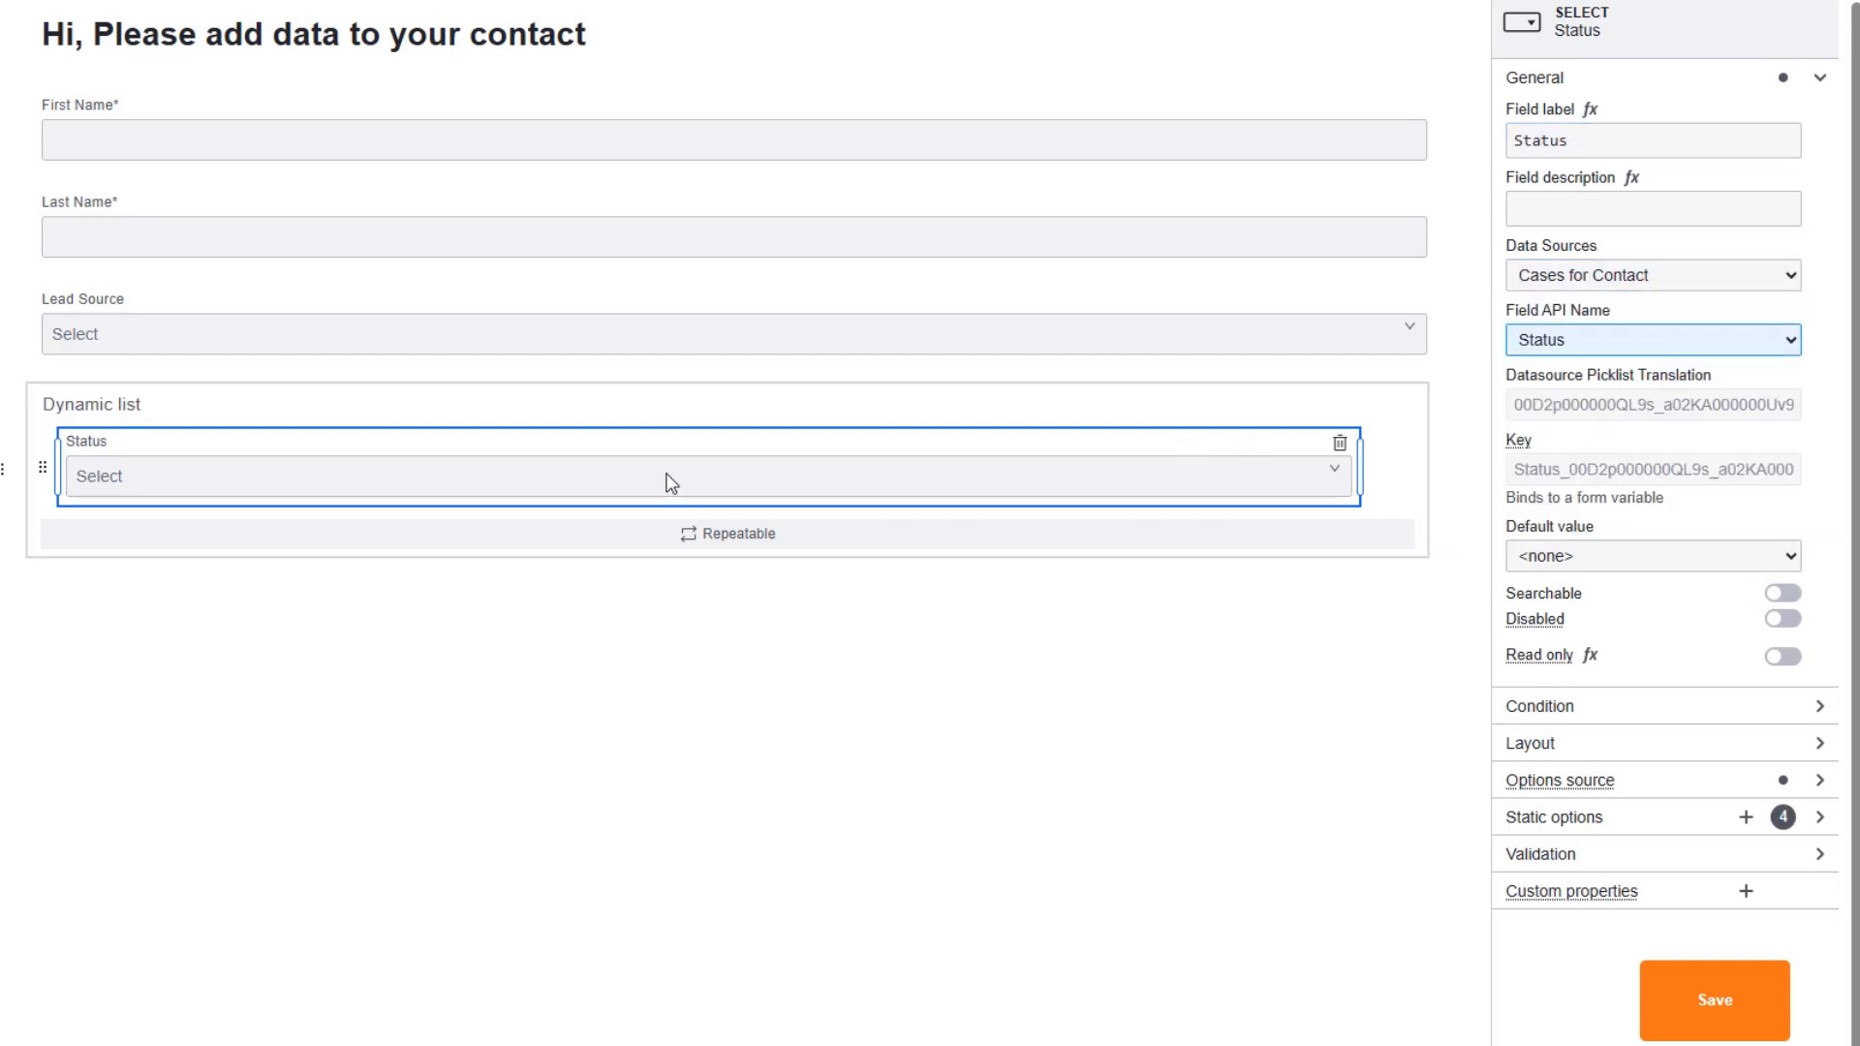
Set the dynamic list's group label to My Cases and save the web form.
left_click(685, 403)
left_click_drag(1687, 139, 1511, 155)
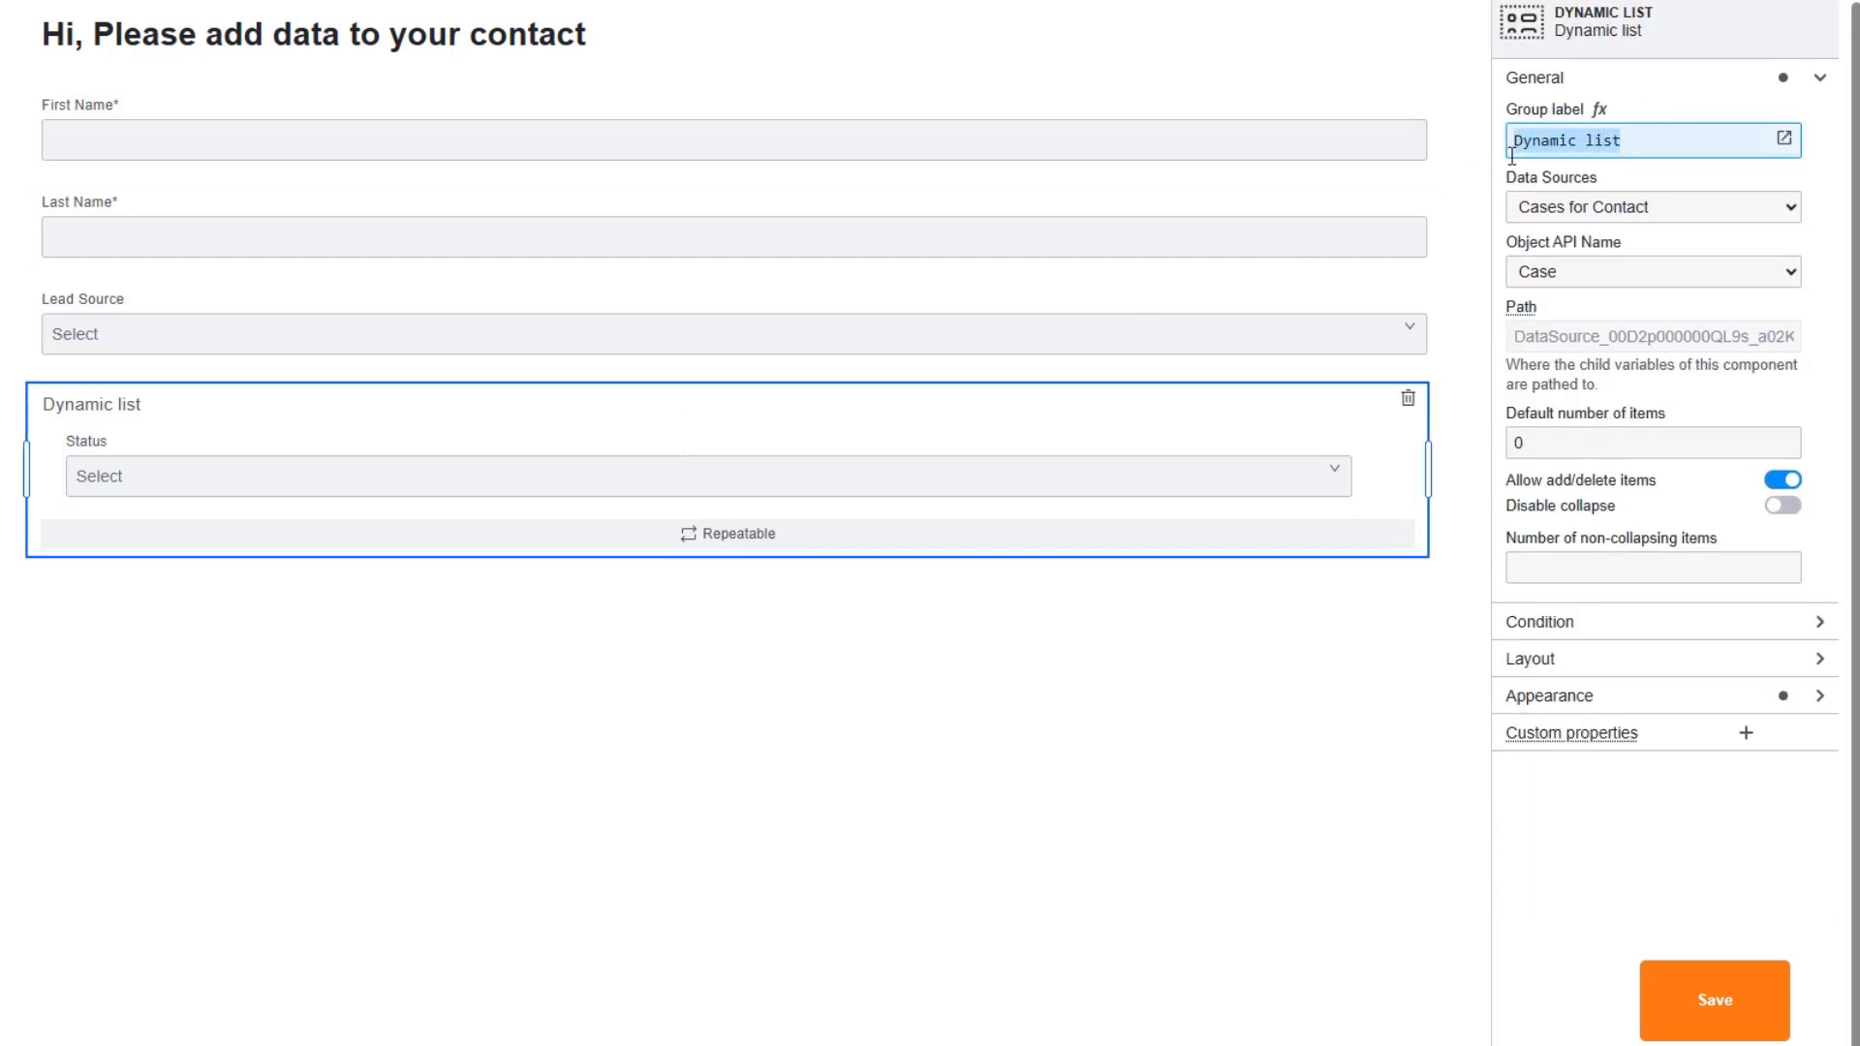
type("My Cases")
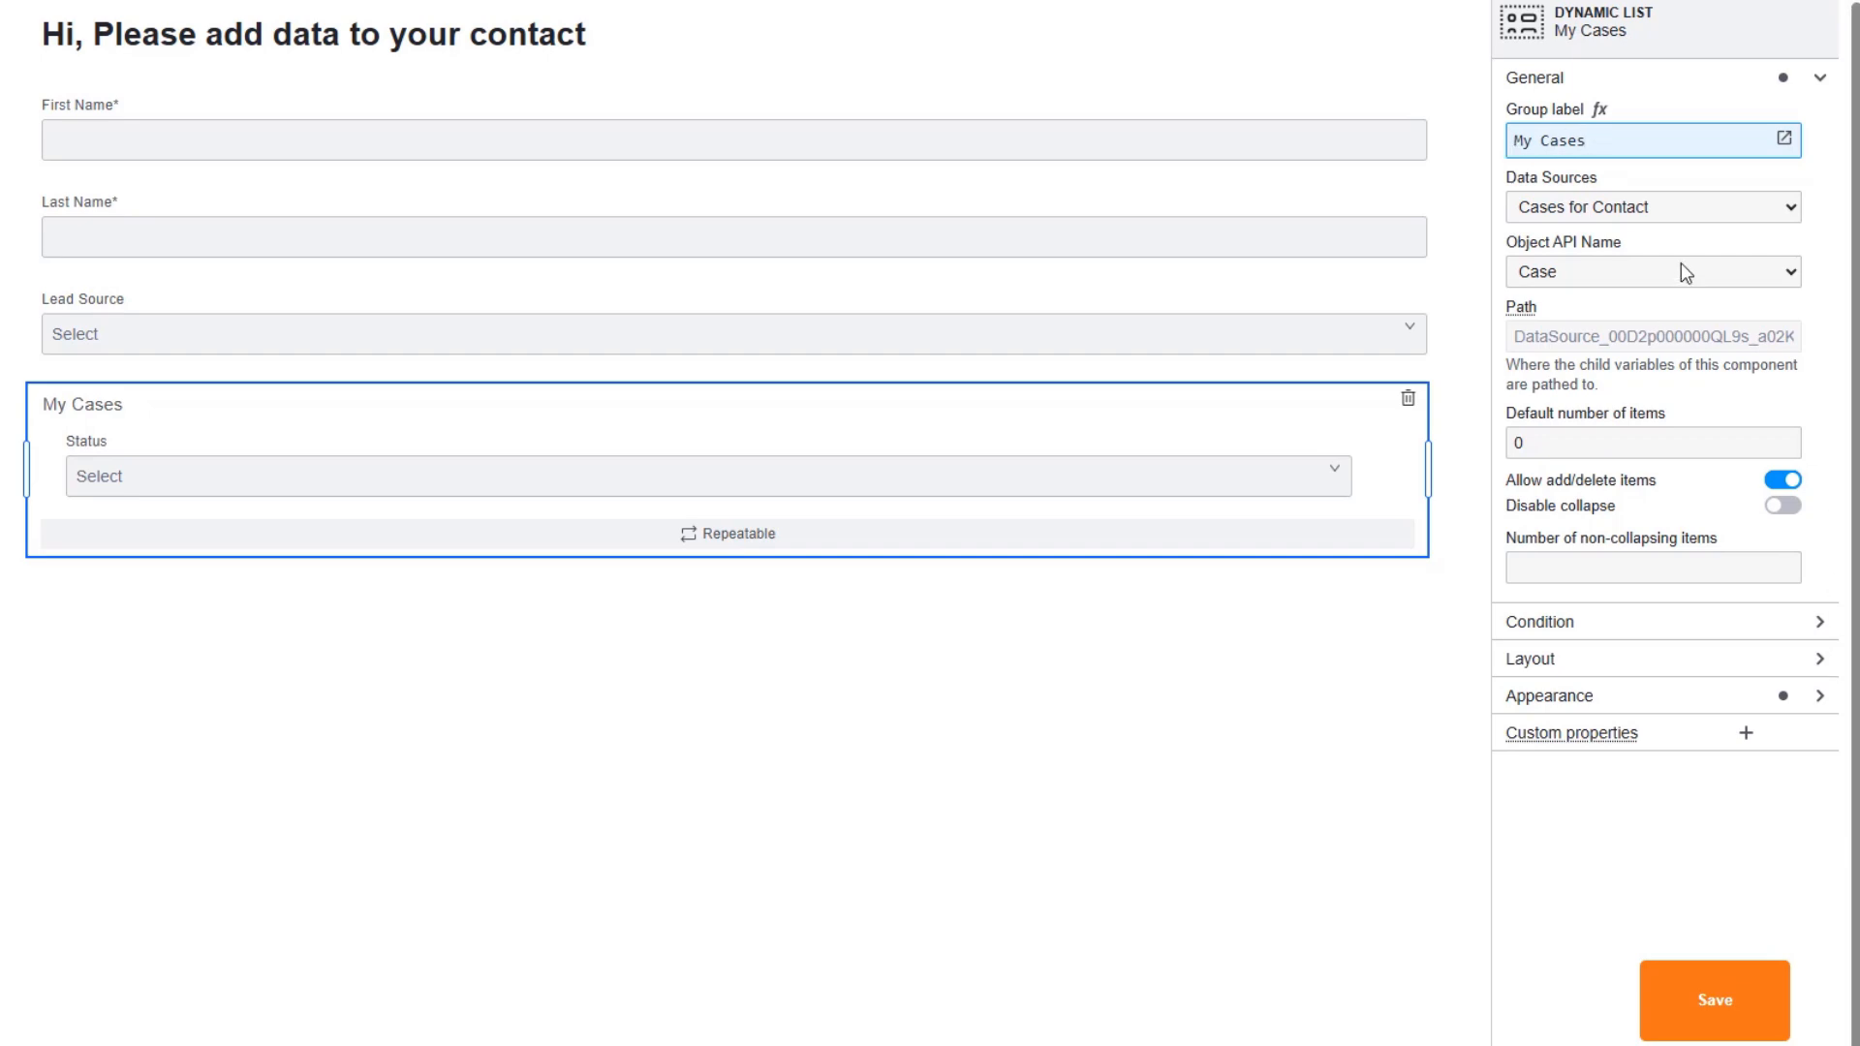
left_click(1764, 1007)
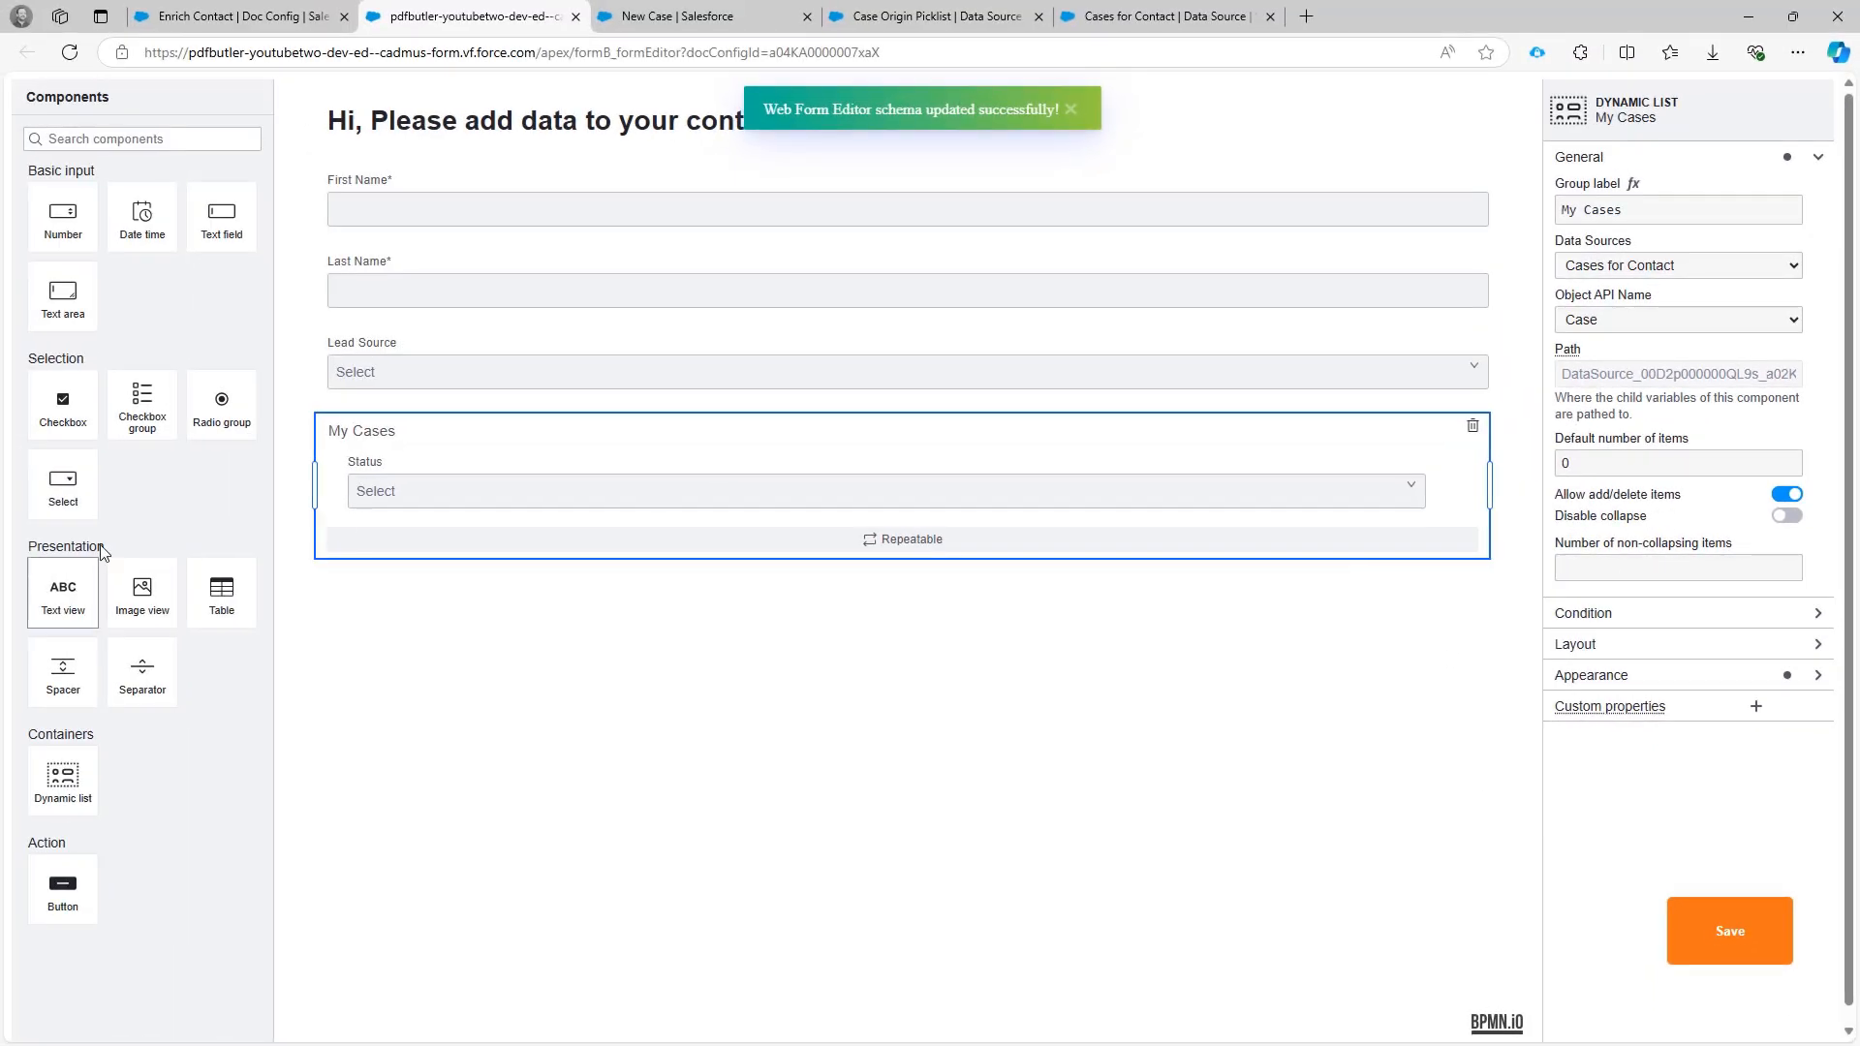
Add a Select labelled Origin below Status in the My Cases list, bound to the Origin field of Cases for Contact.
left_click_drag(62, 479, 394, 532)
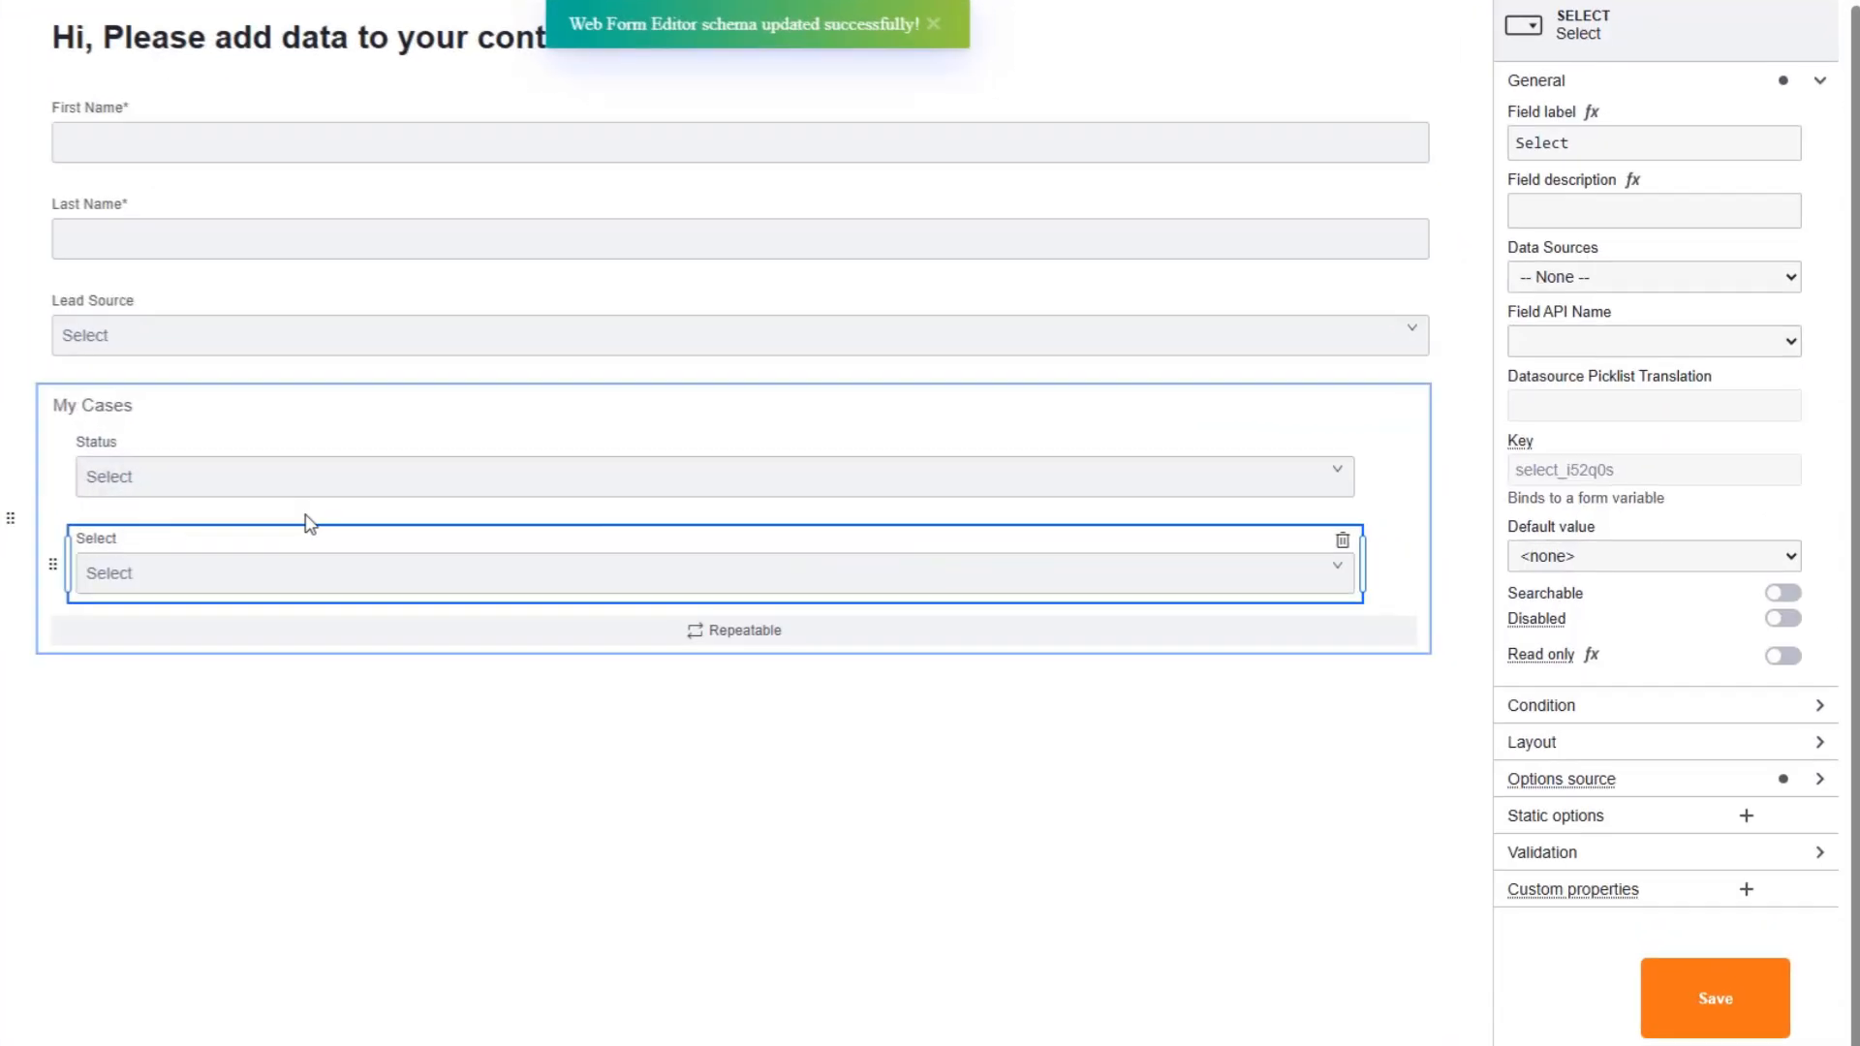
left_click(1617, 138)
key("ctrl+a")
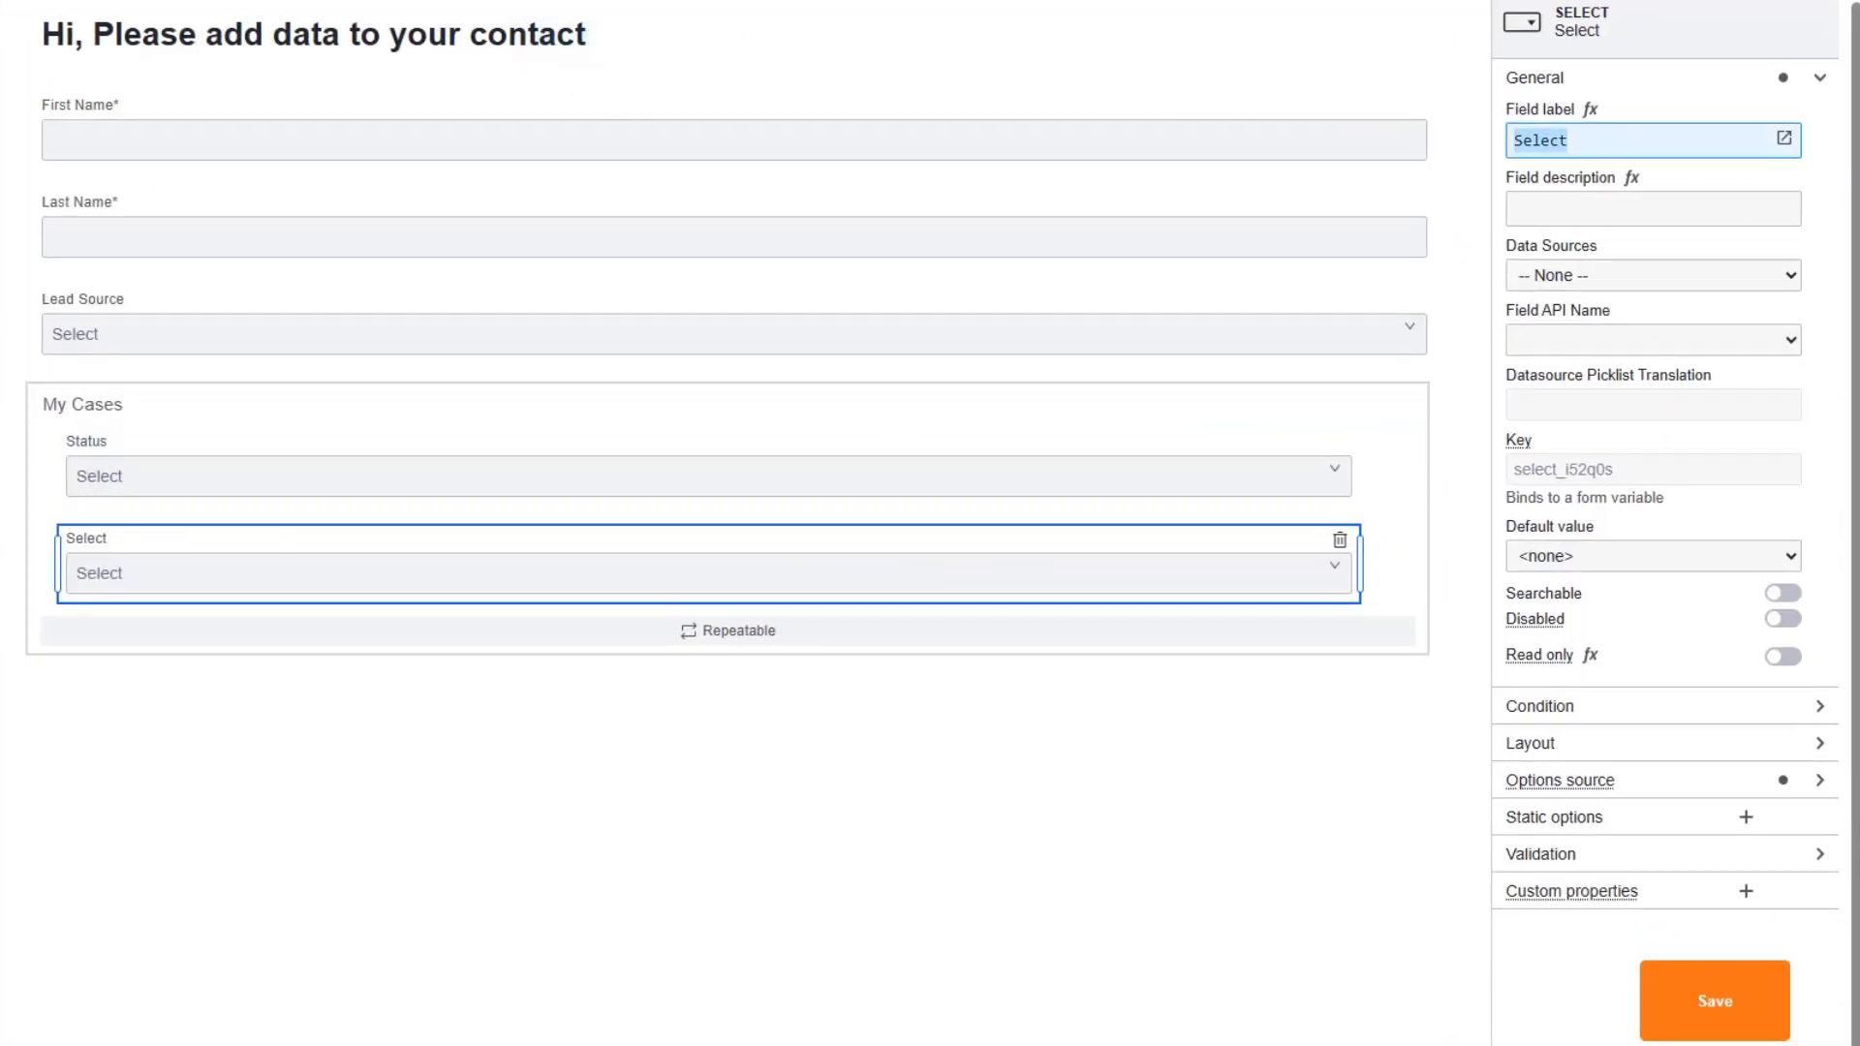
type("Origin")
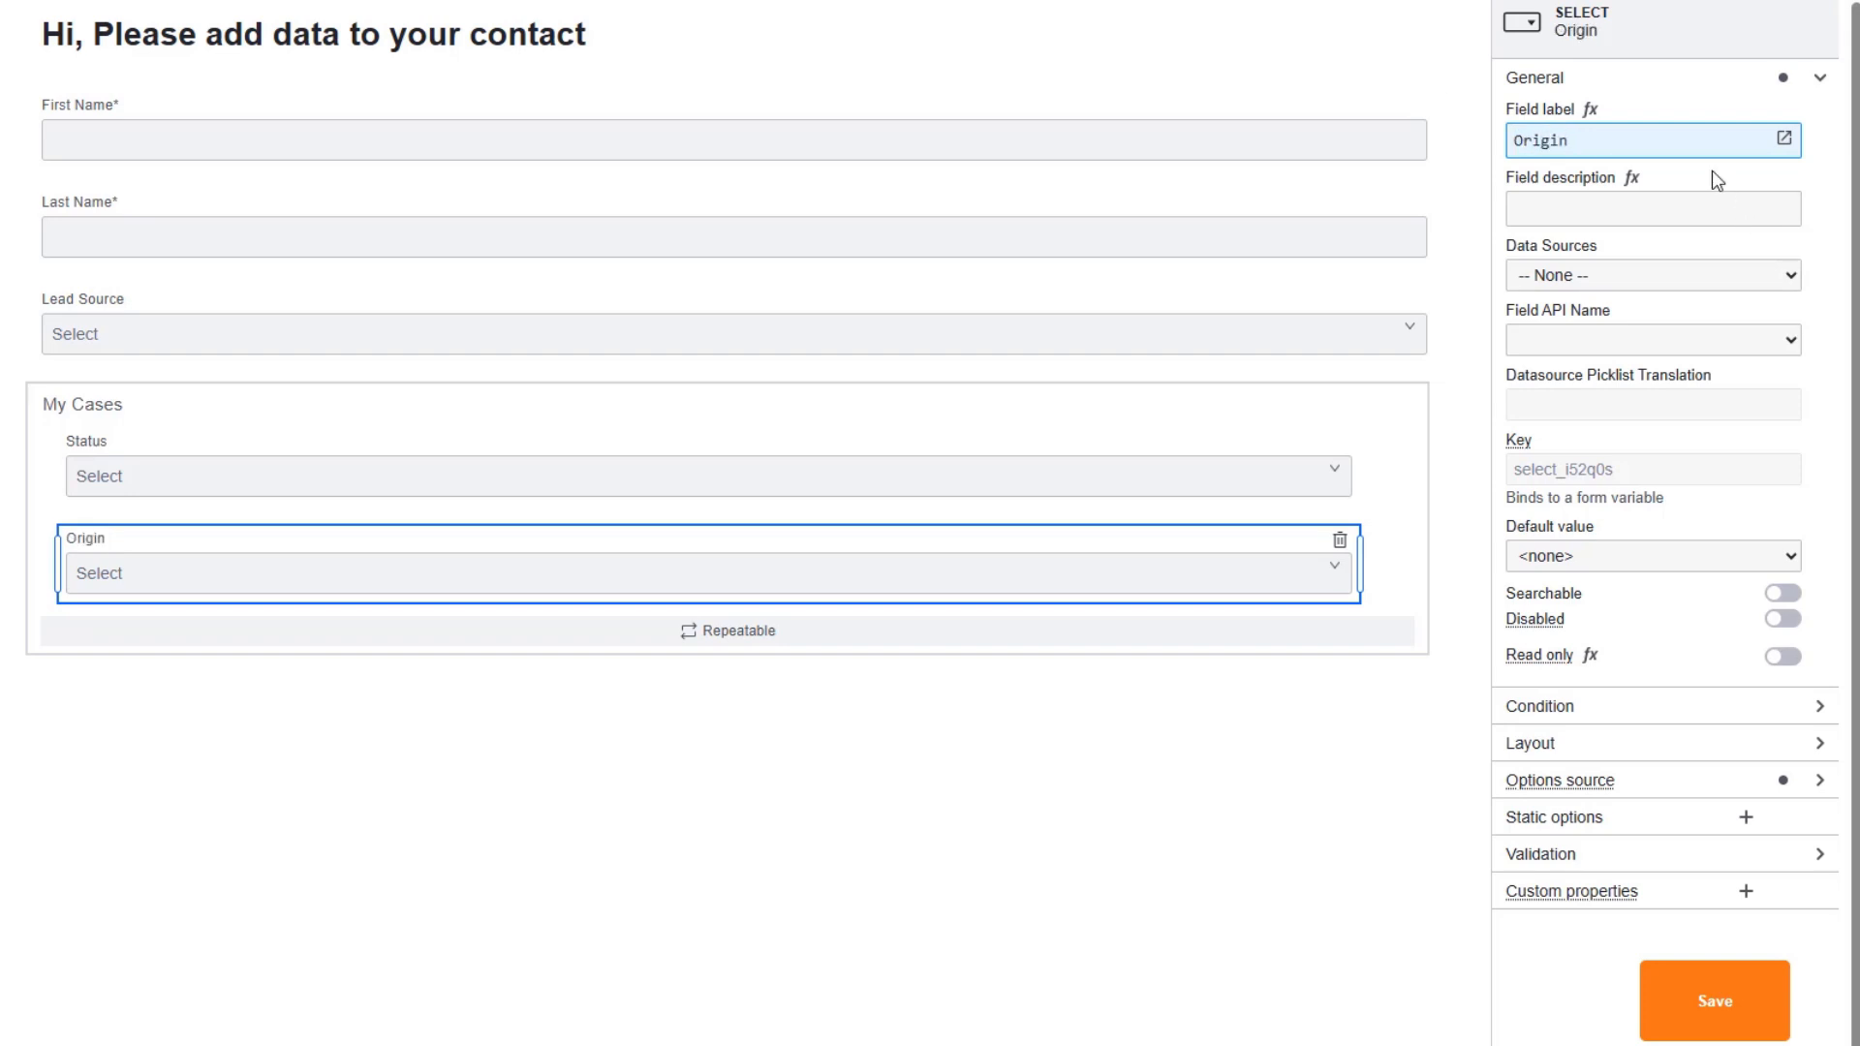
left_click(1579, 275)
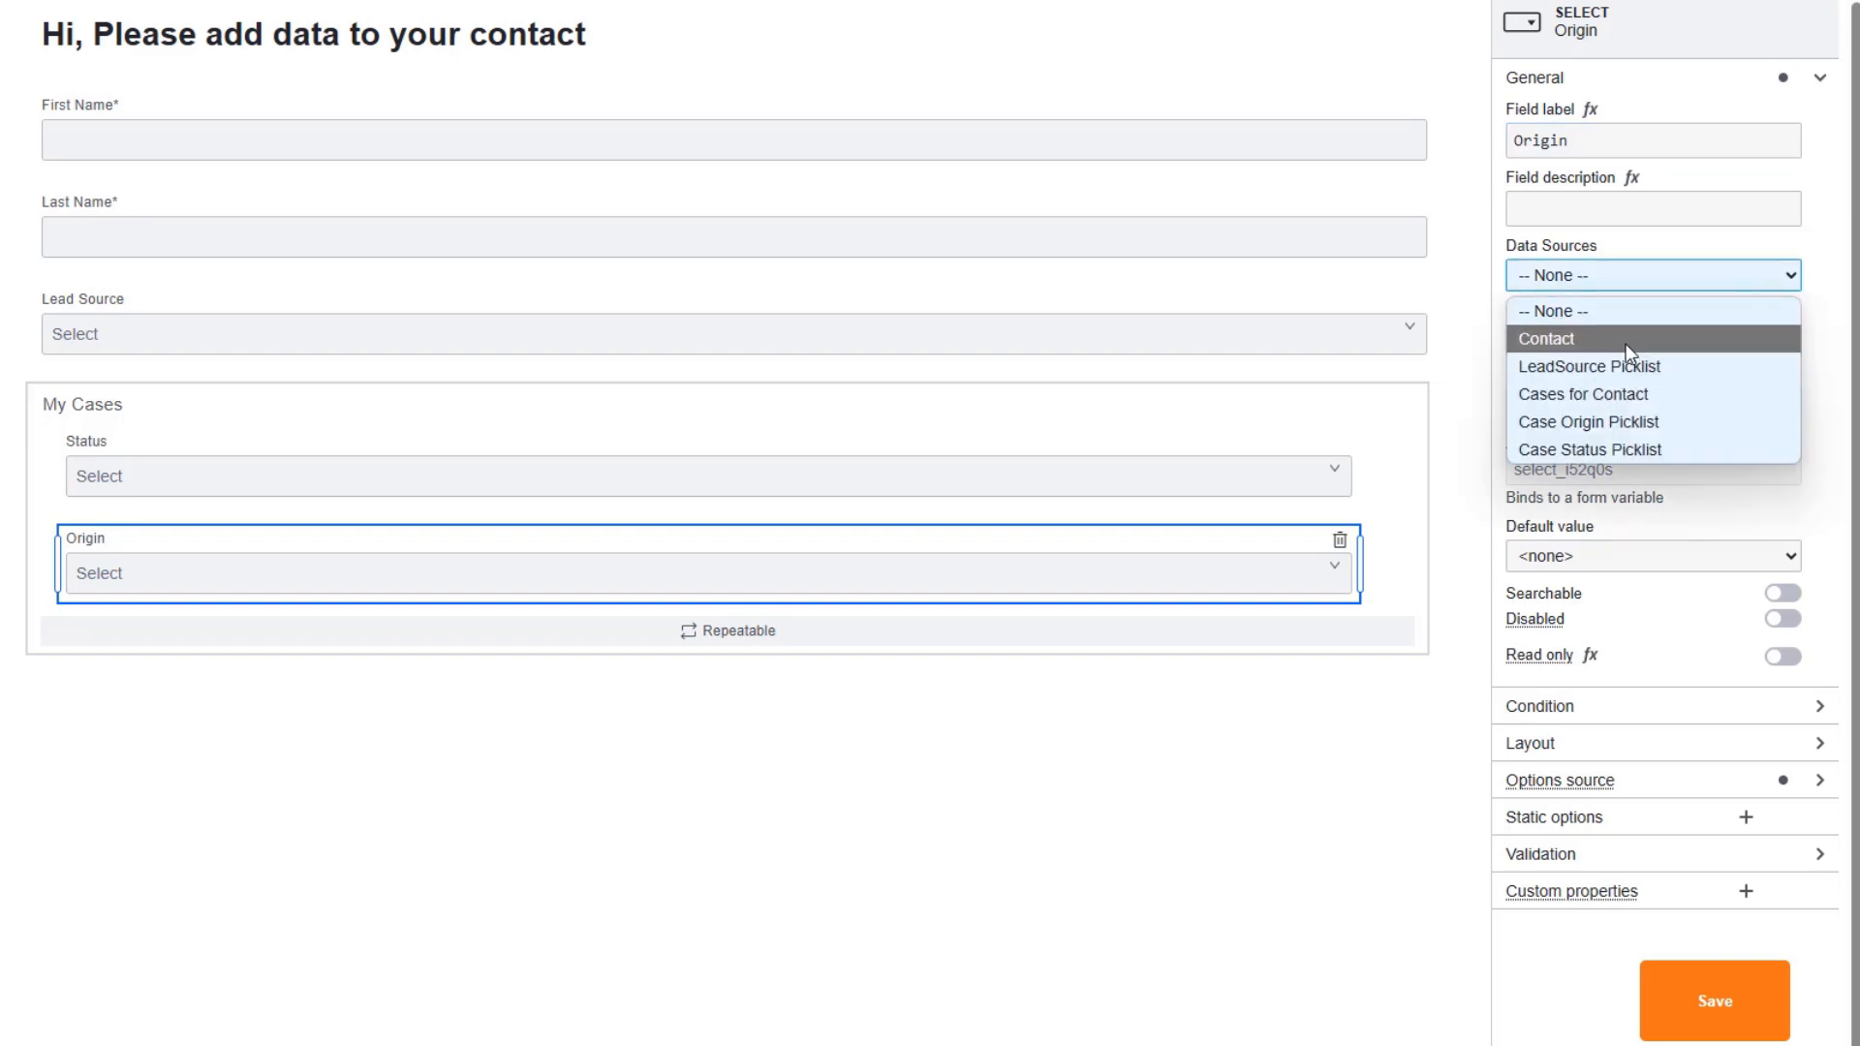
left_click(1628, 394)
left_click(1618, 341)
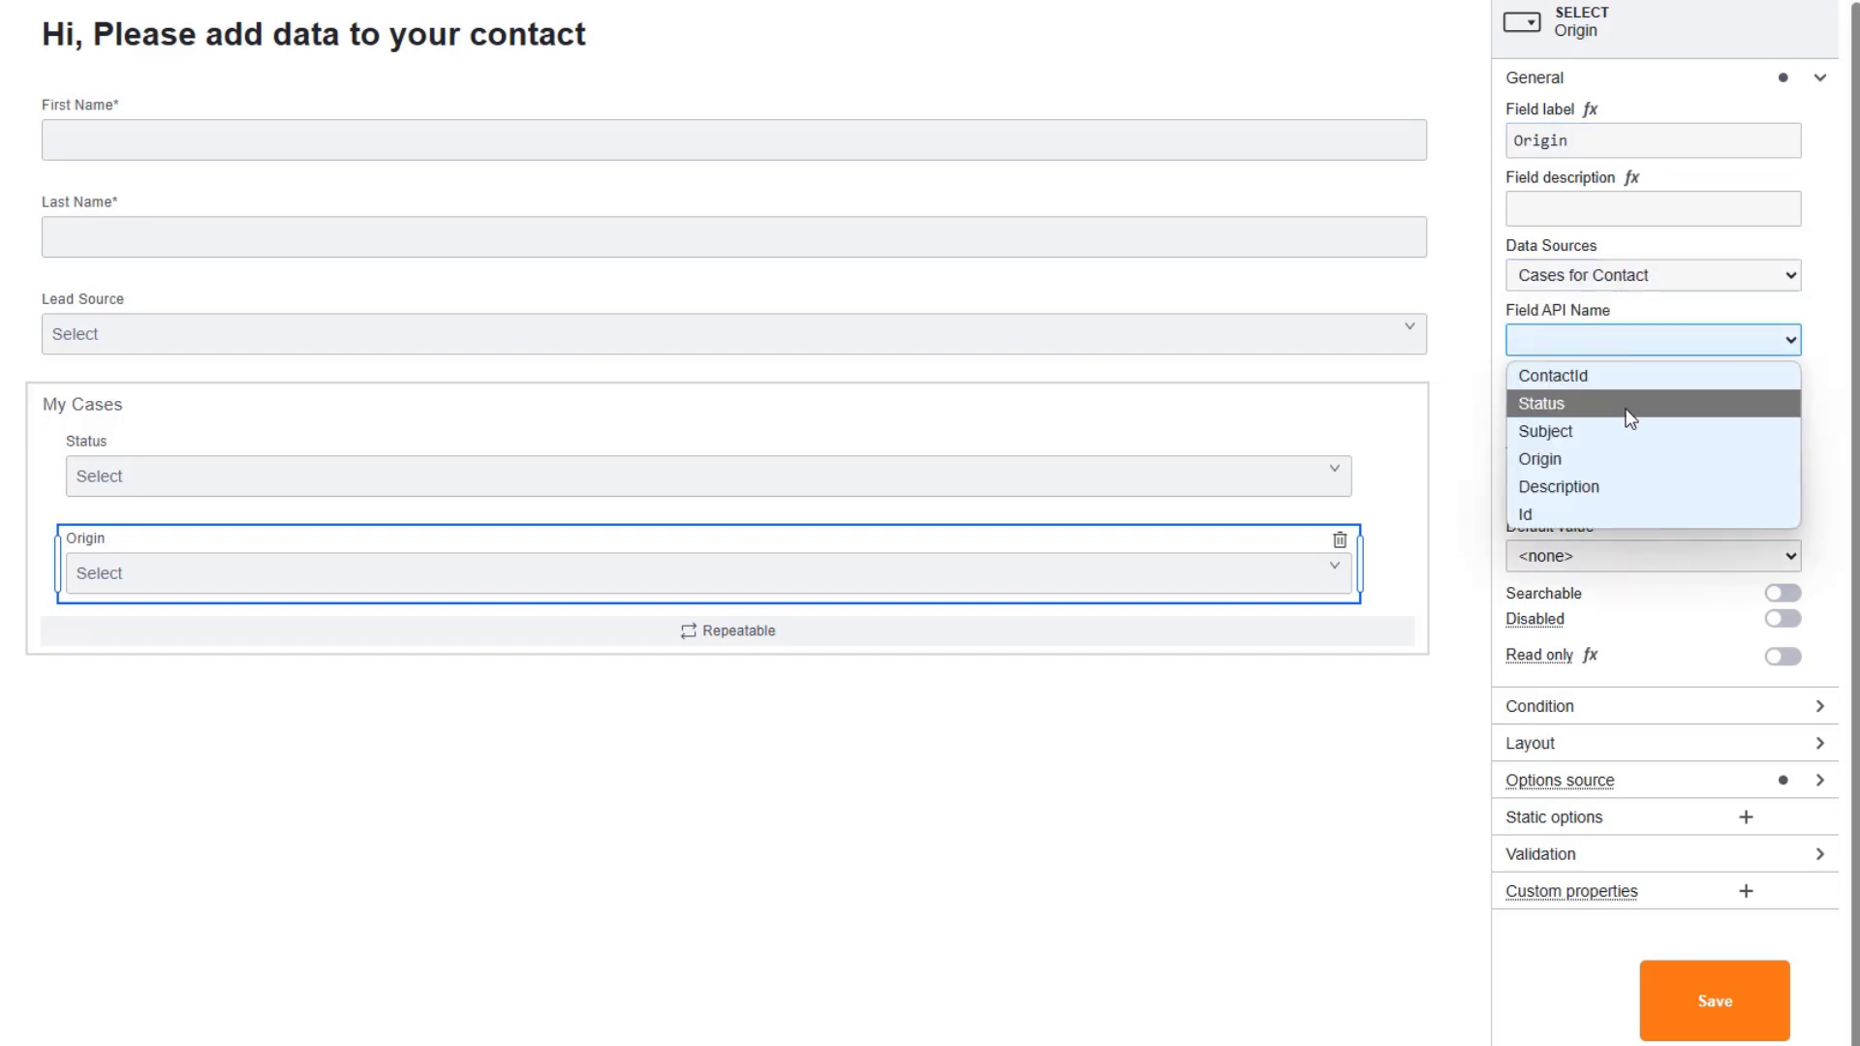
left_click(1613, 461)
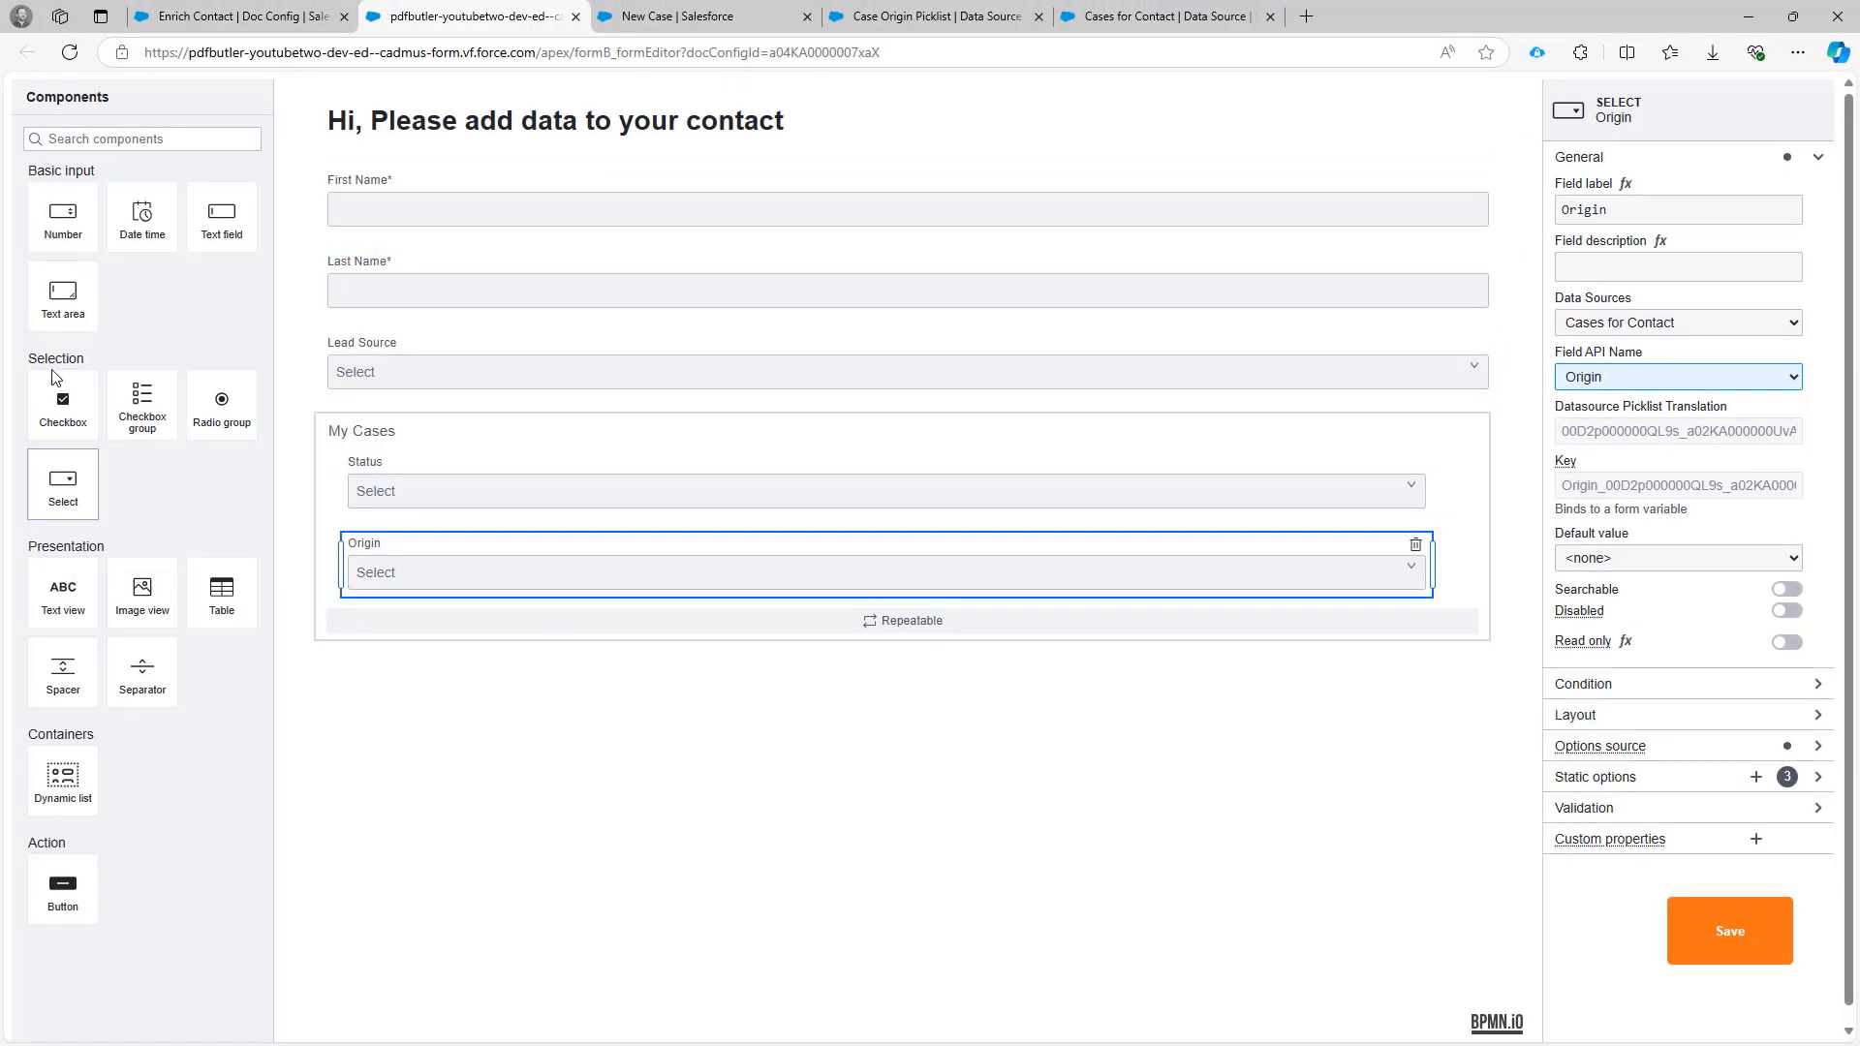
Add a text field labelled Subject below Origin in the My Cases list, bound to the Subject field of Cases for Contact.
left_click_drag(199, 217, 948, 588)
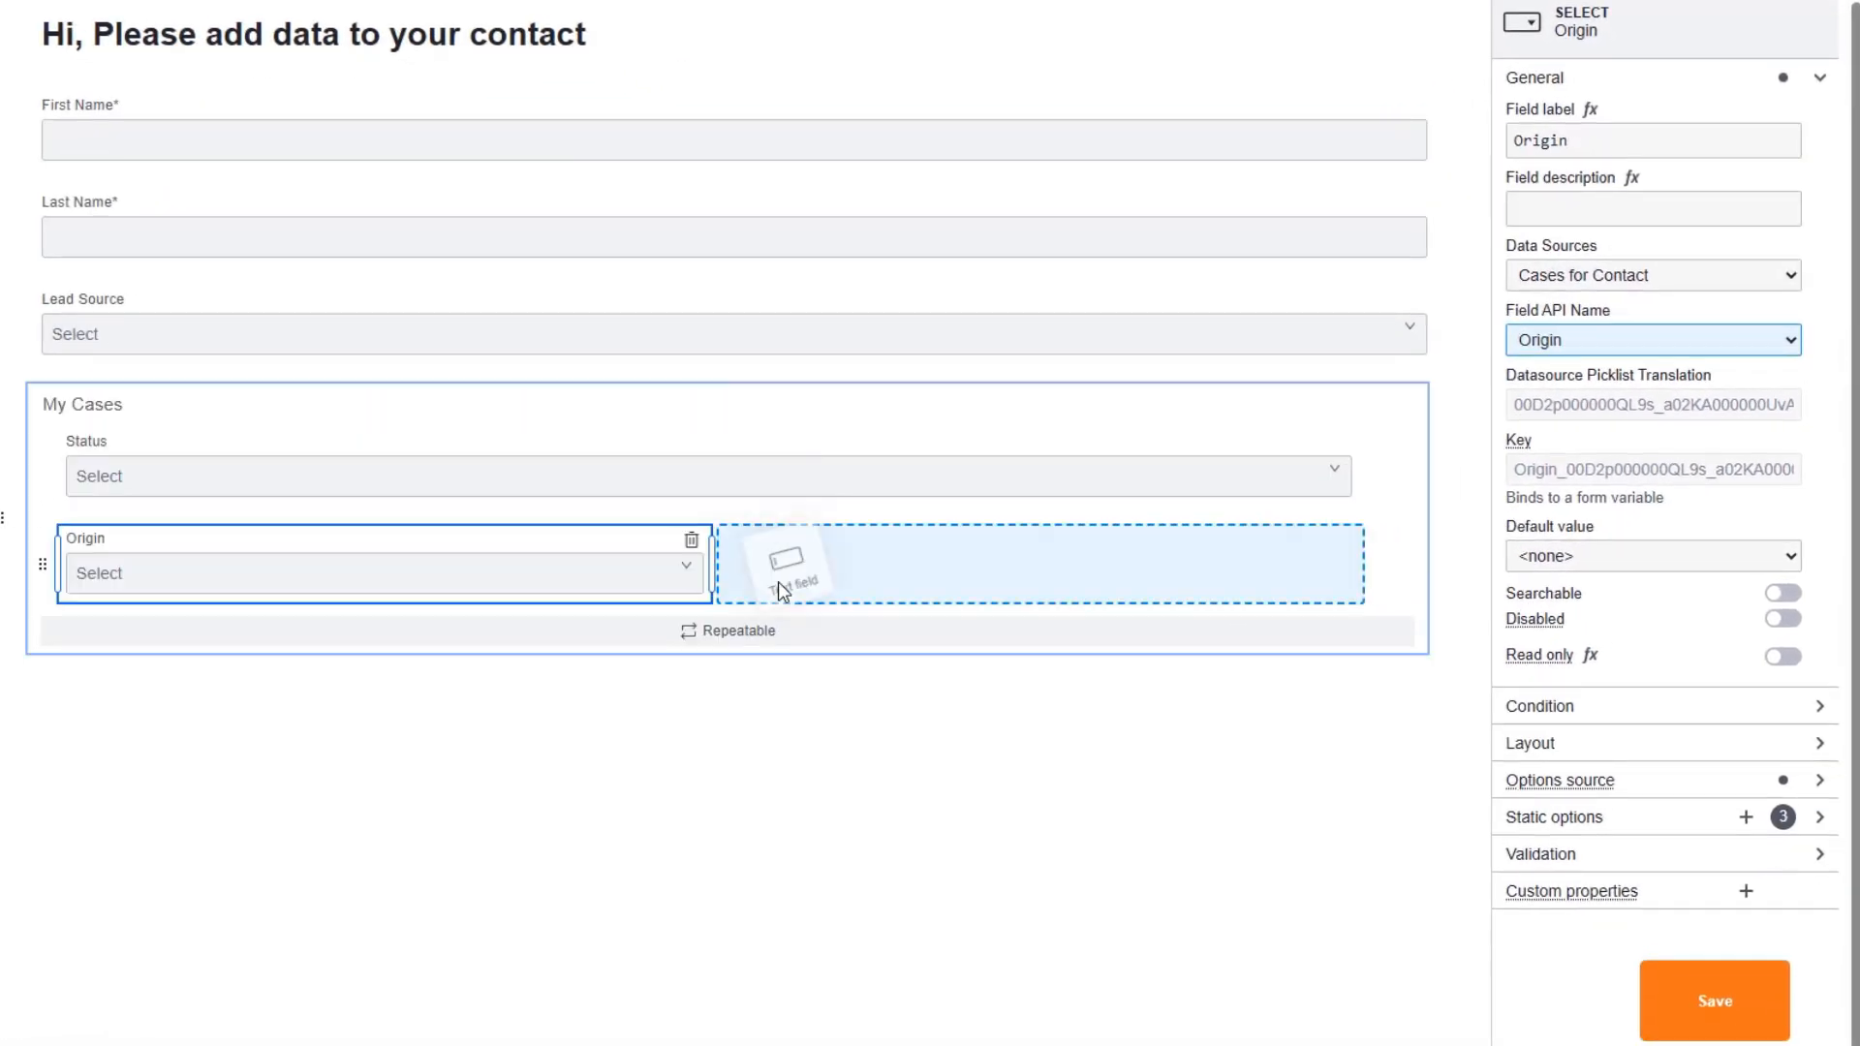
left_click_drag(783, 589, 814, 643)
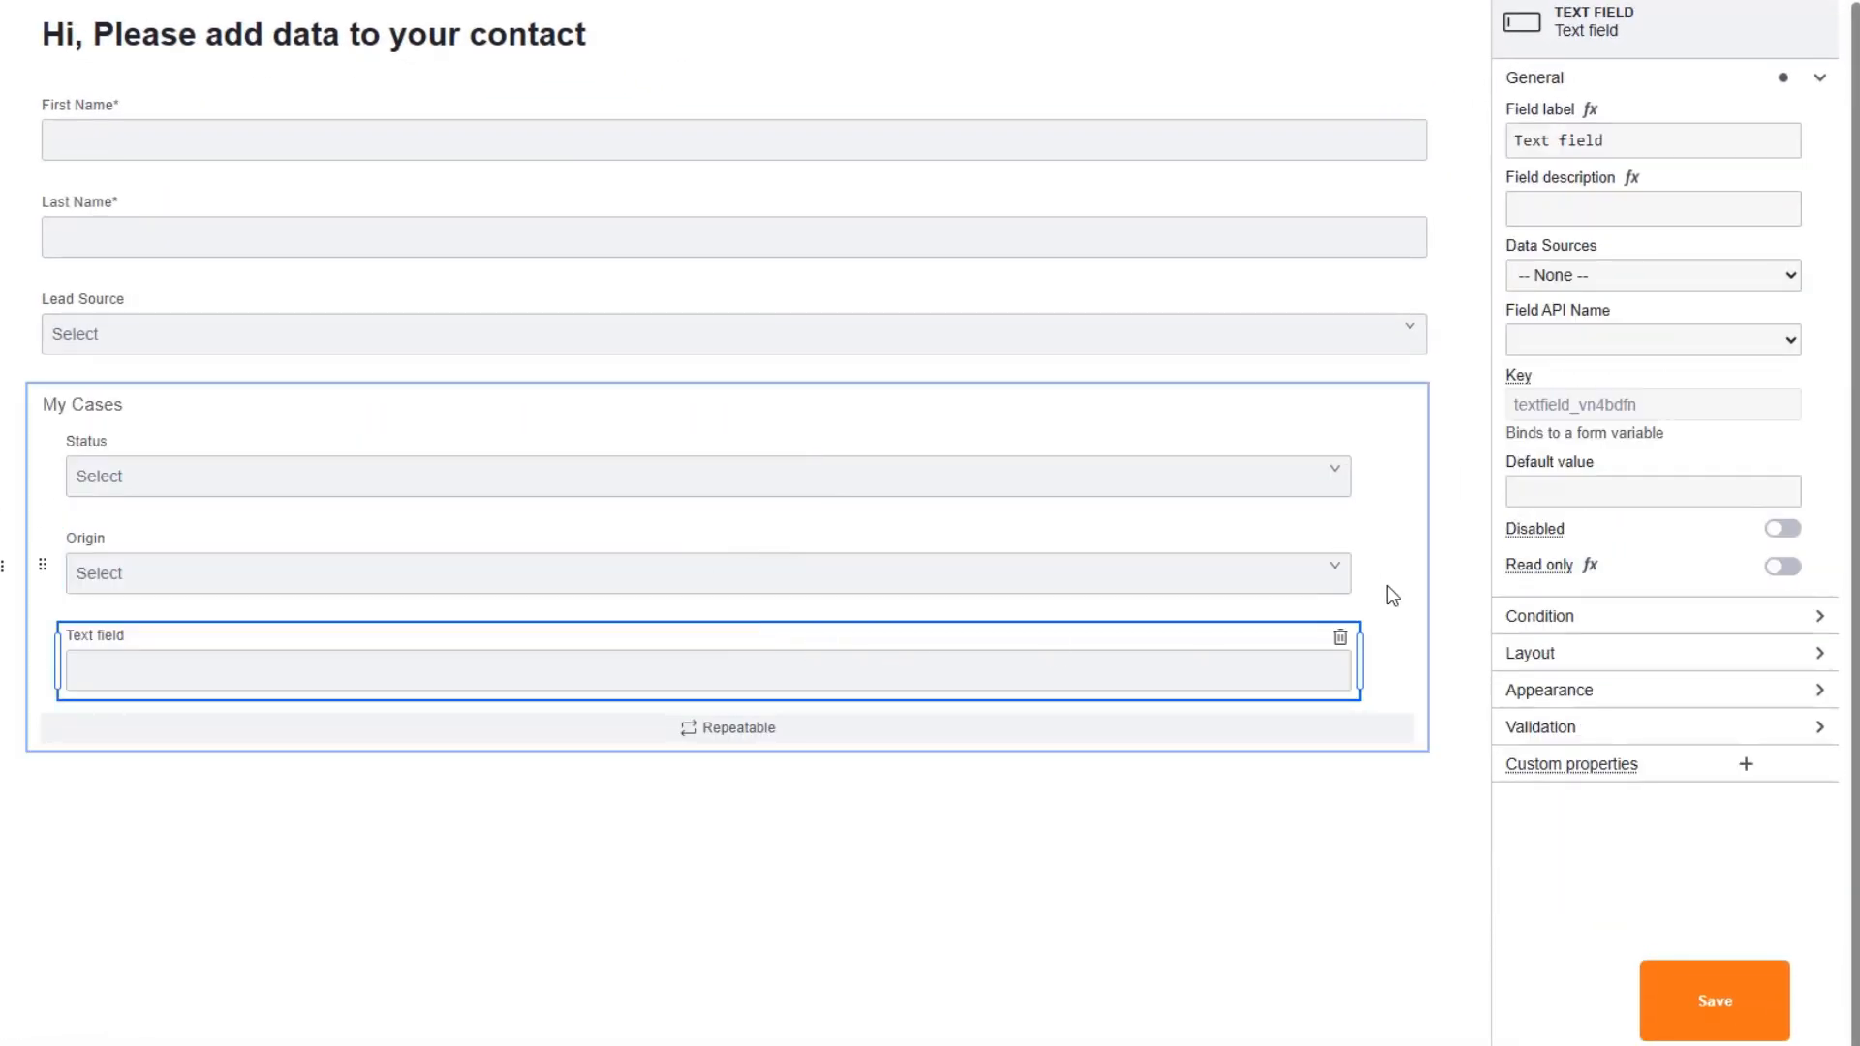
left_click(1611, 135)
triple_click(1540, 141)
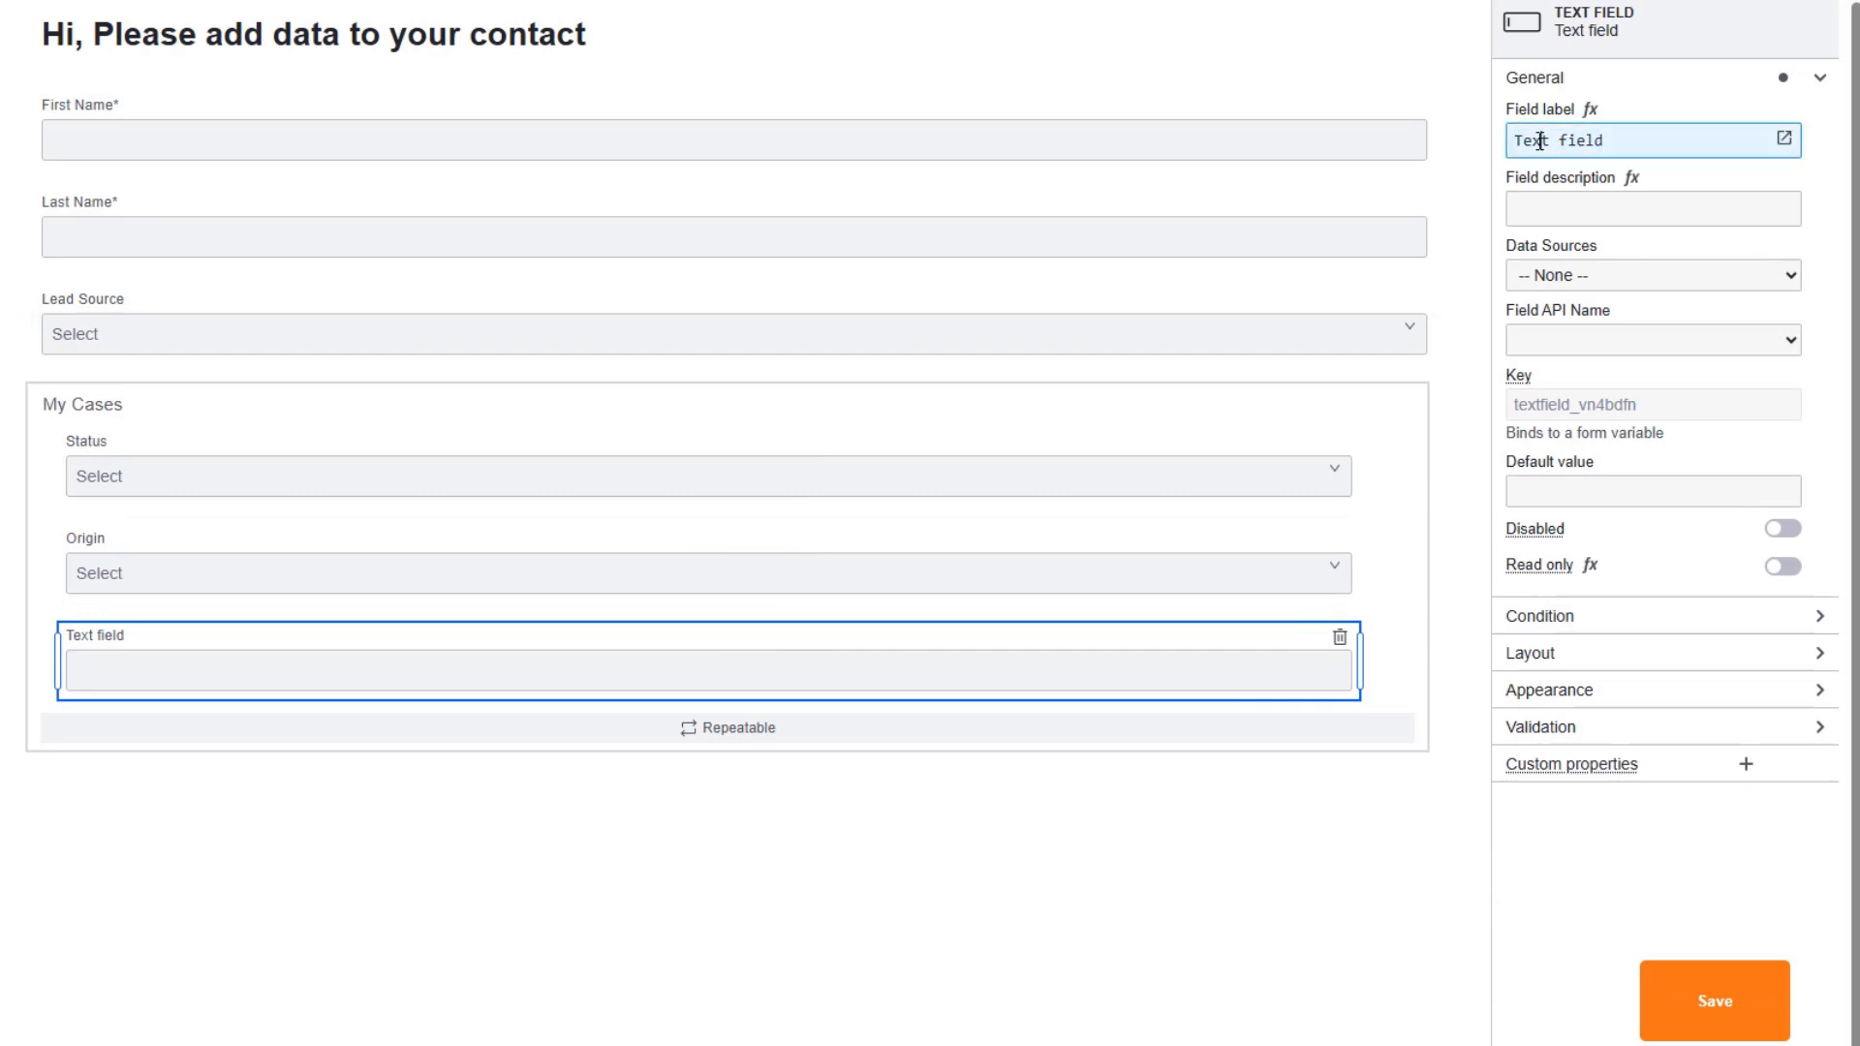
type("Subjec")
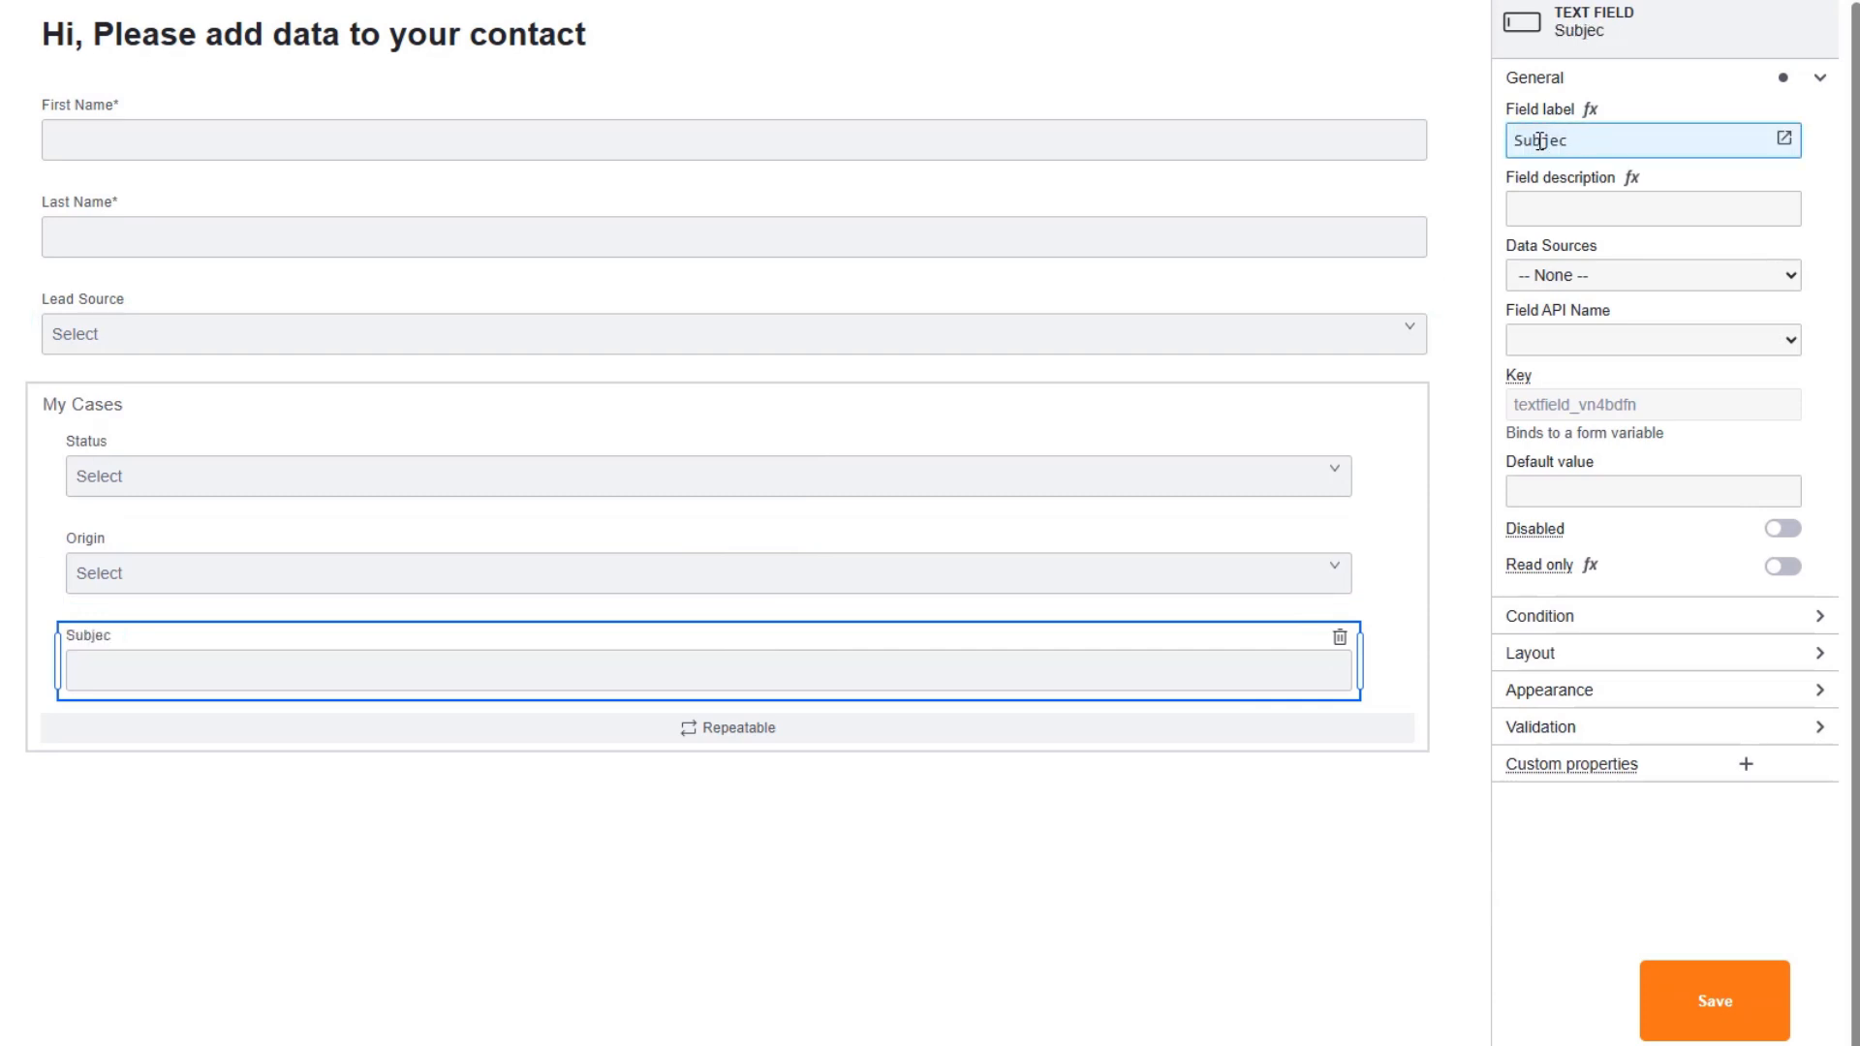
type("t")
left_click(1608, 275)
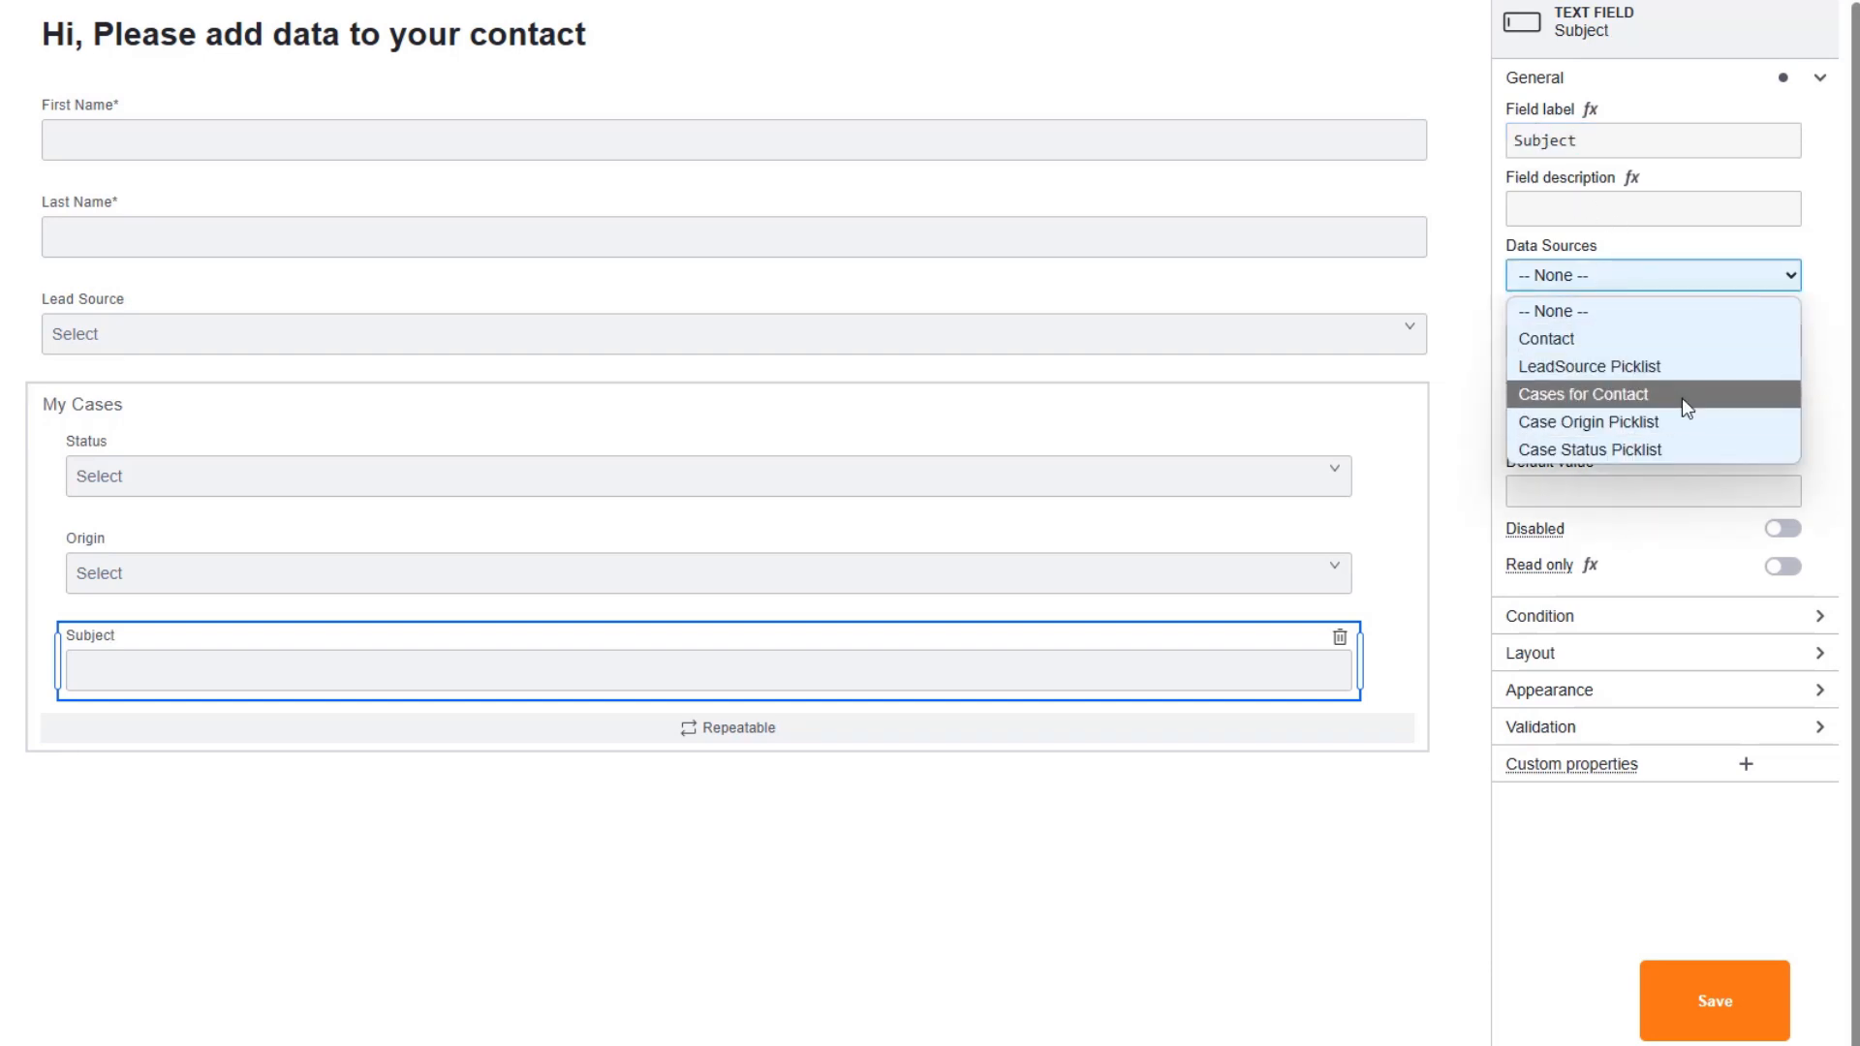
left_click(1682, 398)
left_click(1629, 353)
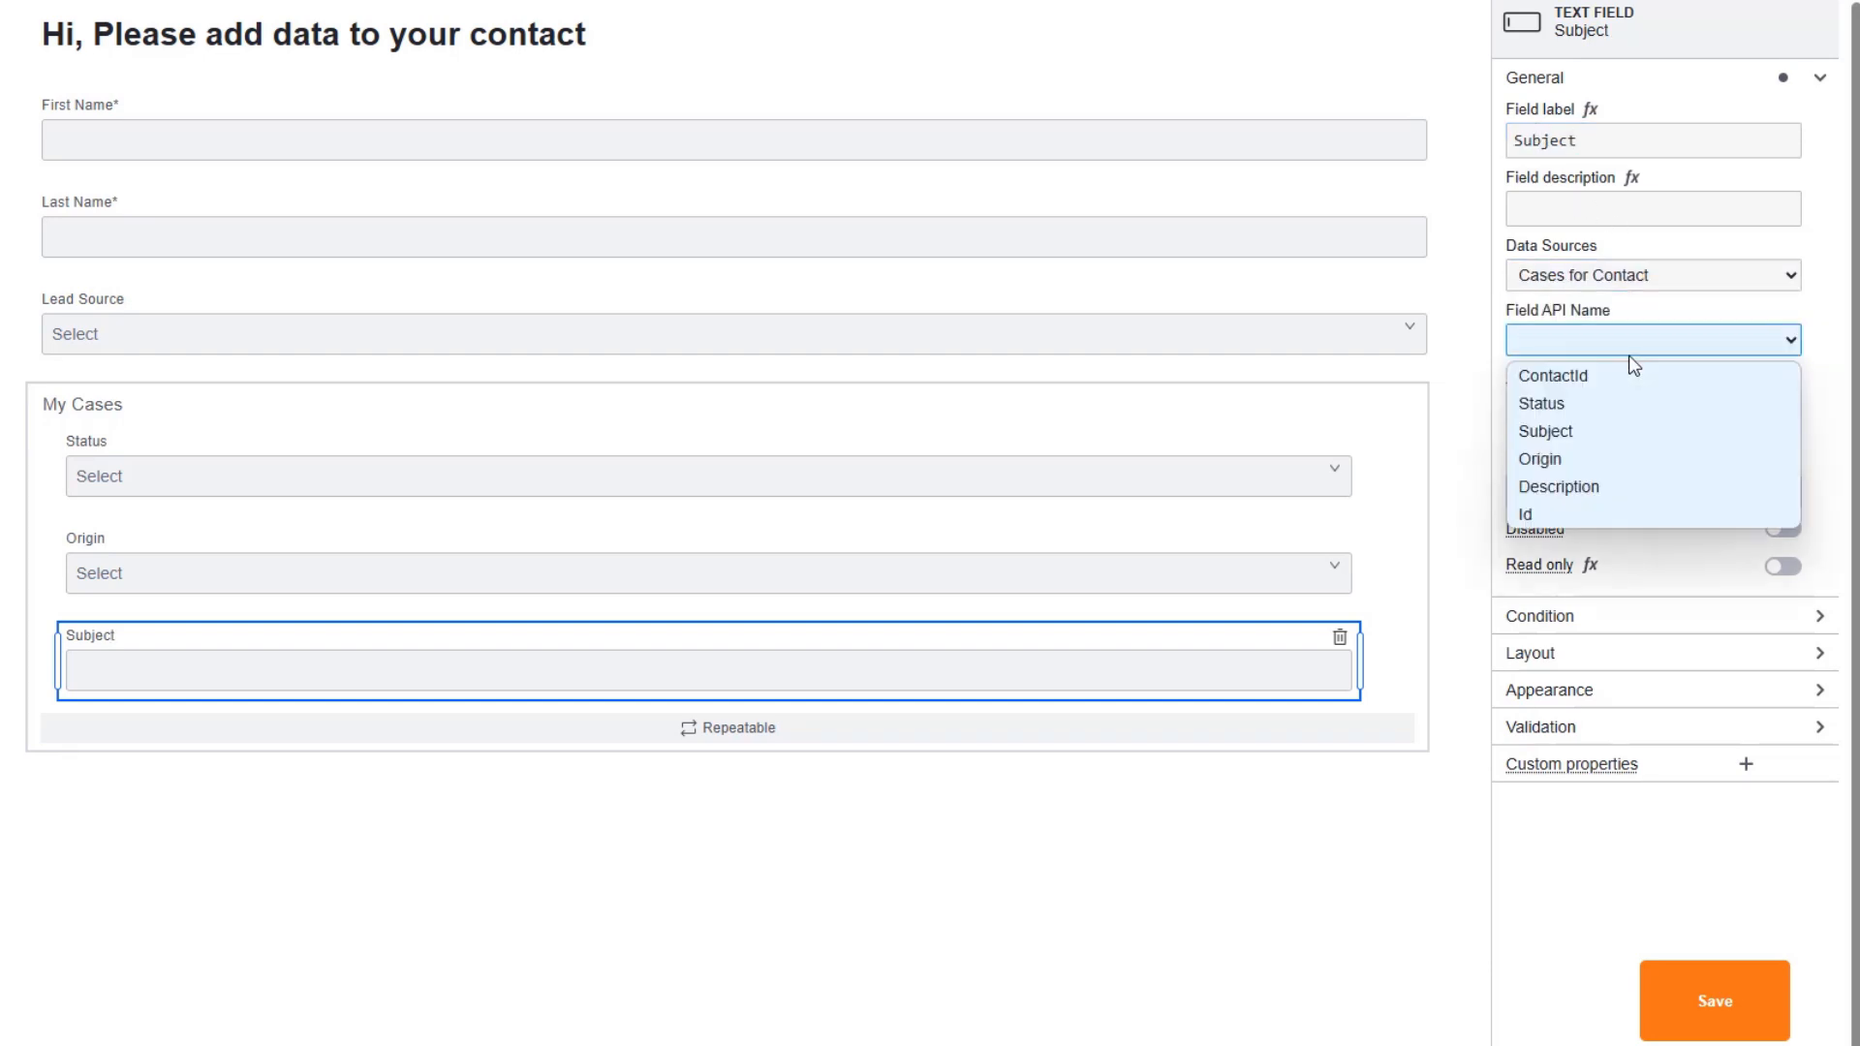
left_click(1635, 428)
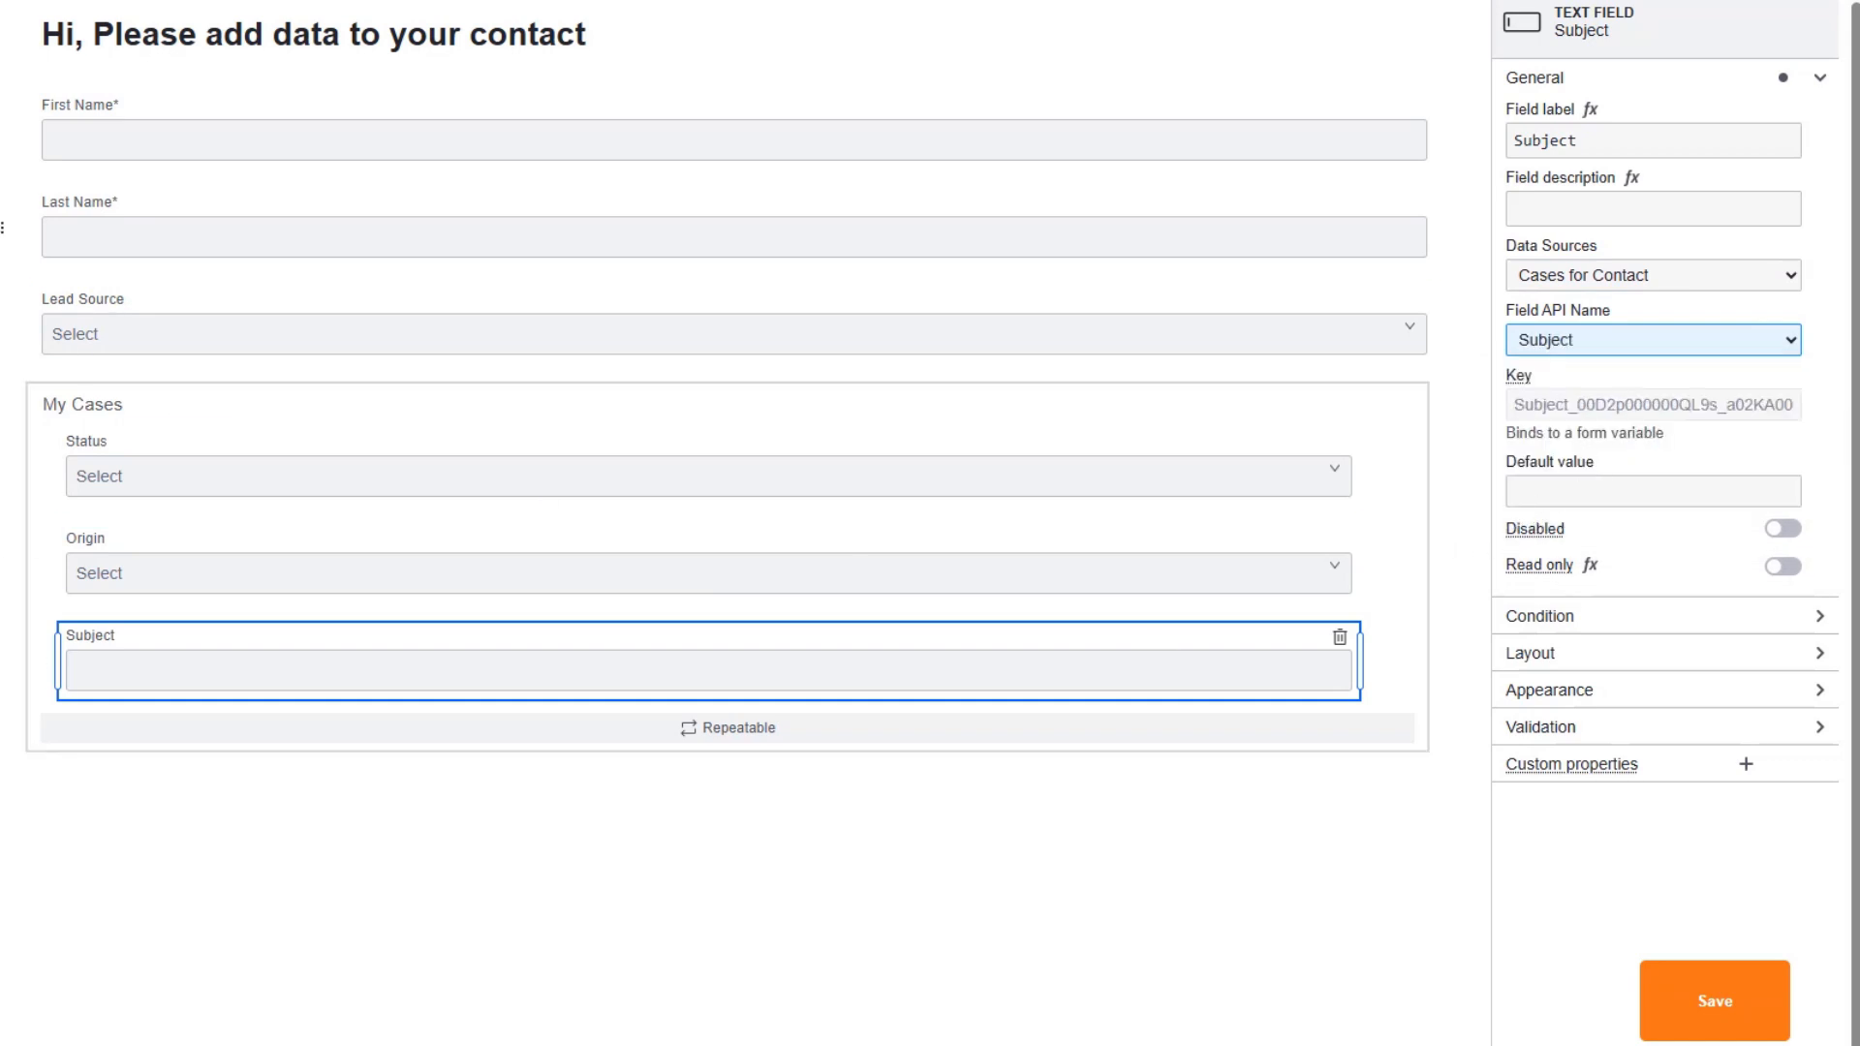
Add a text area labelled Description below Subject in the My Cases list, bound to Description from Cases for Contact, and save the form.
left_click_drag(10, 678, 254, 752)
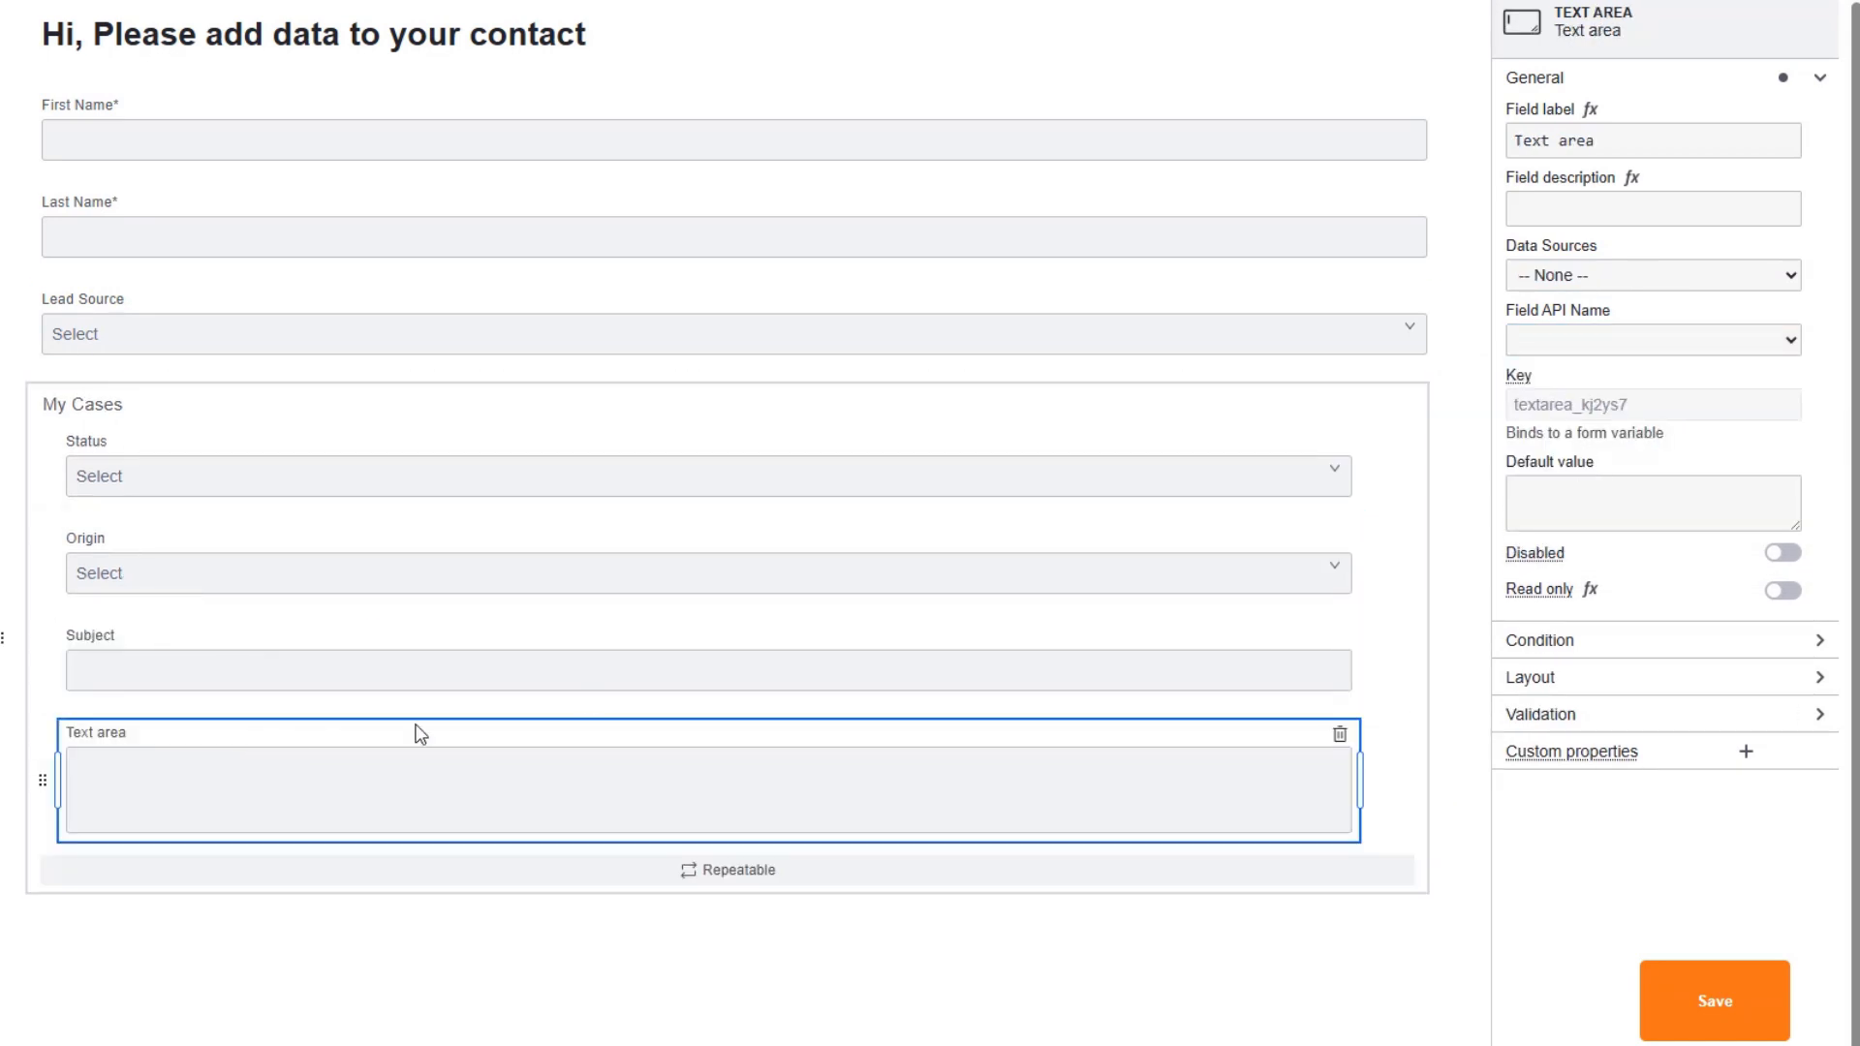
double_click(1556, 157)
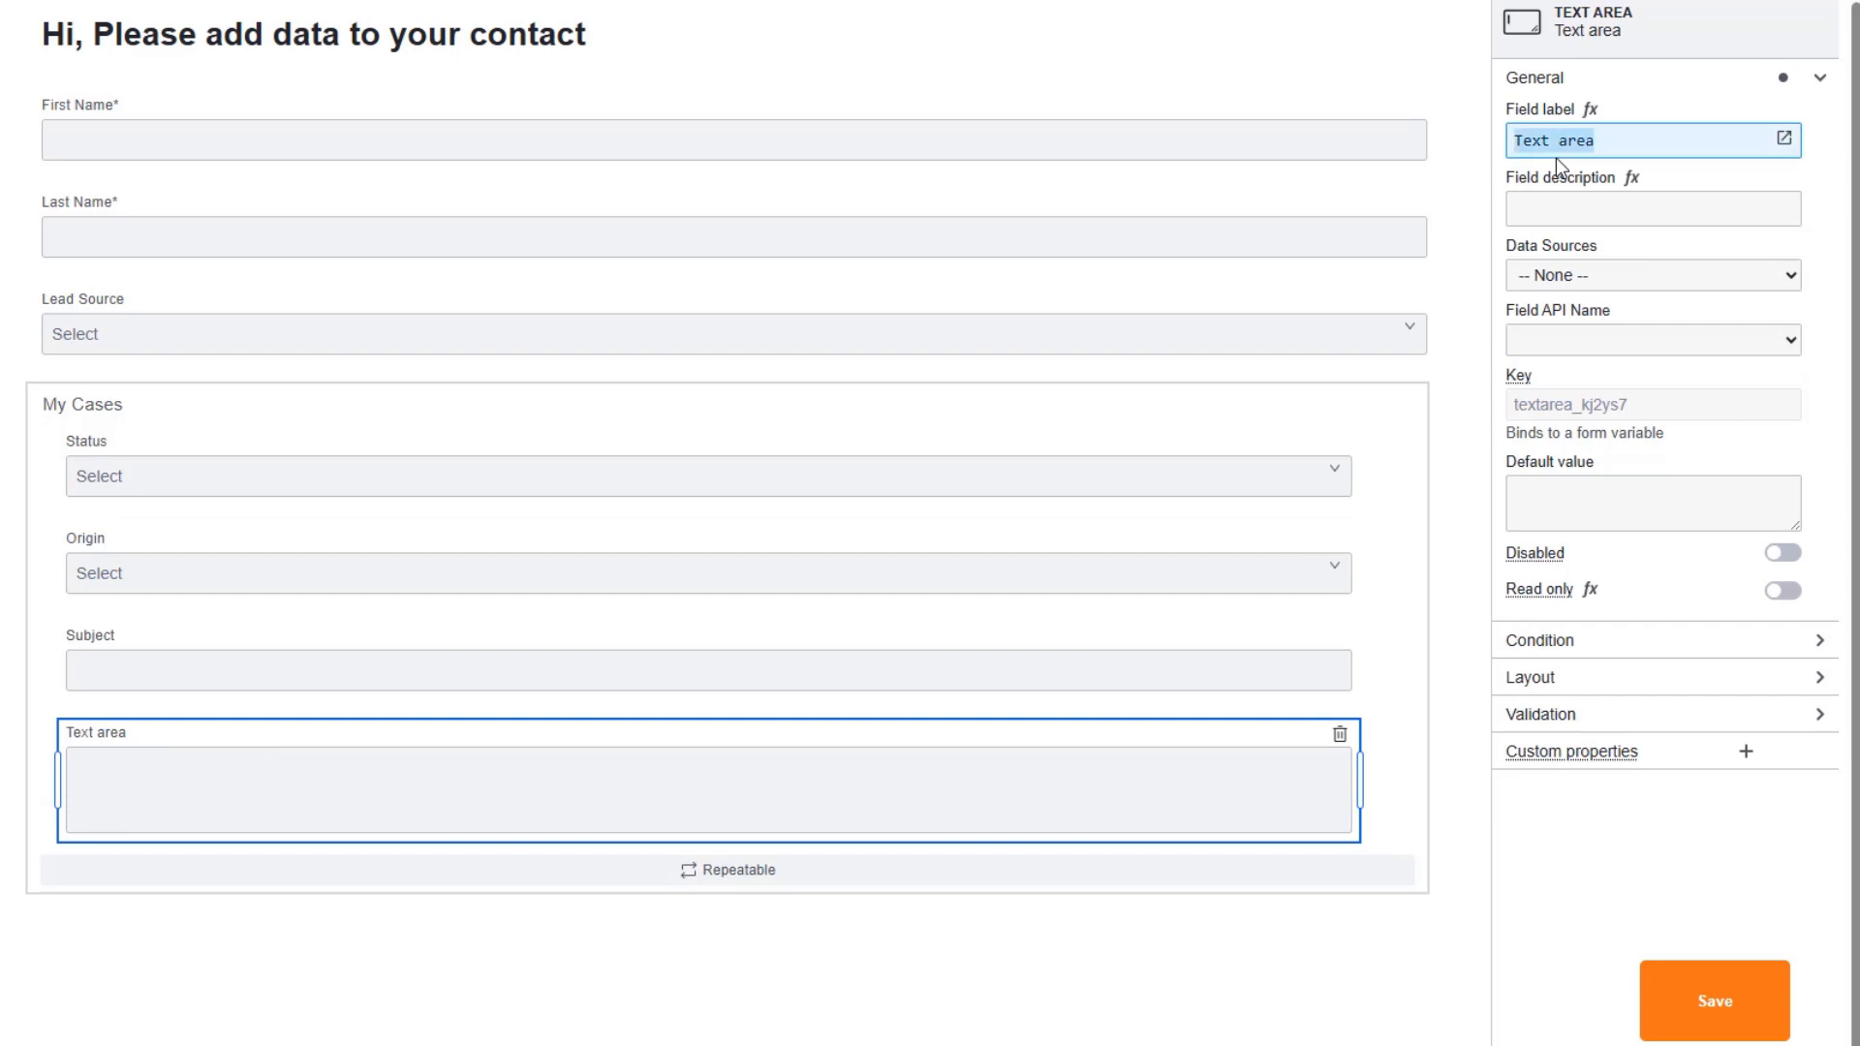
type("Description")
left_click(1603, 277)
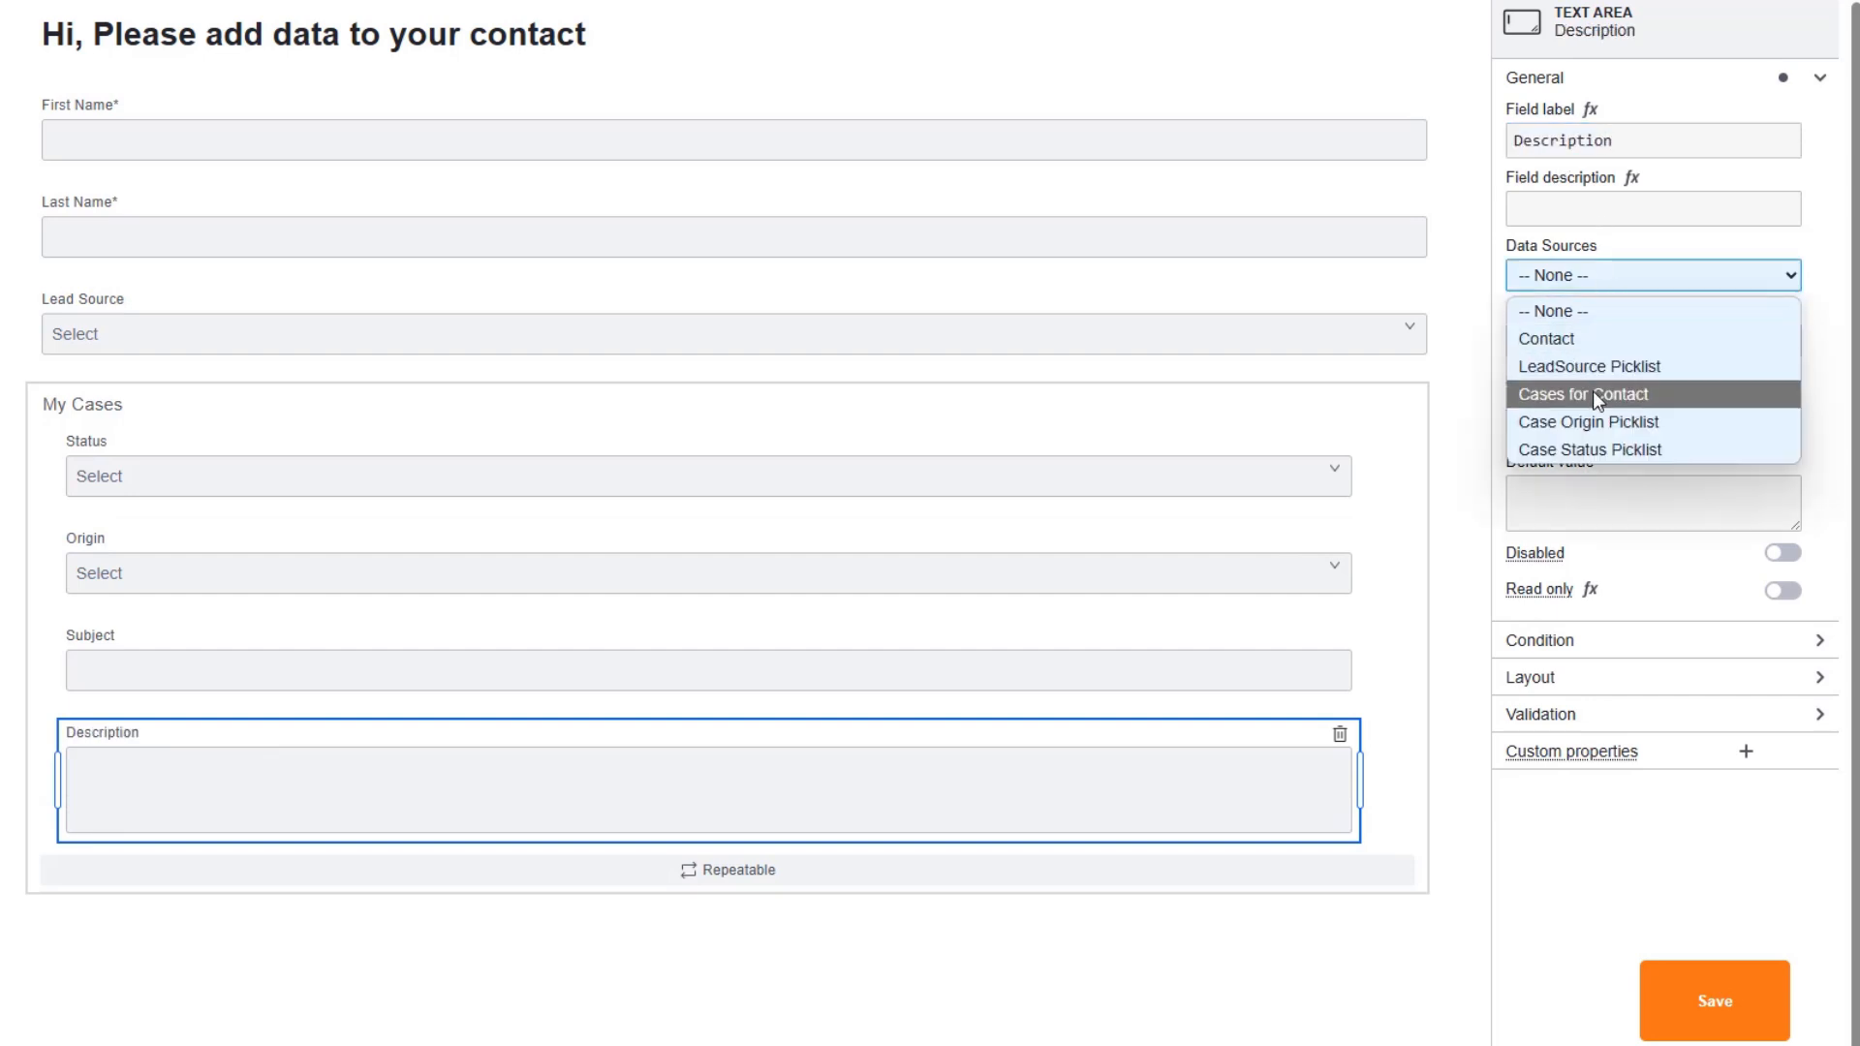
left_click(1593, 391)
left_click(1585, 343)
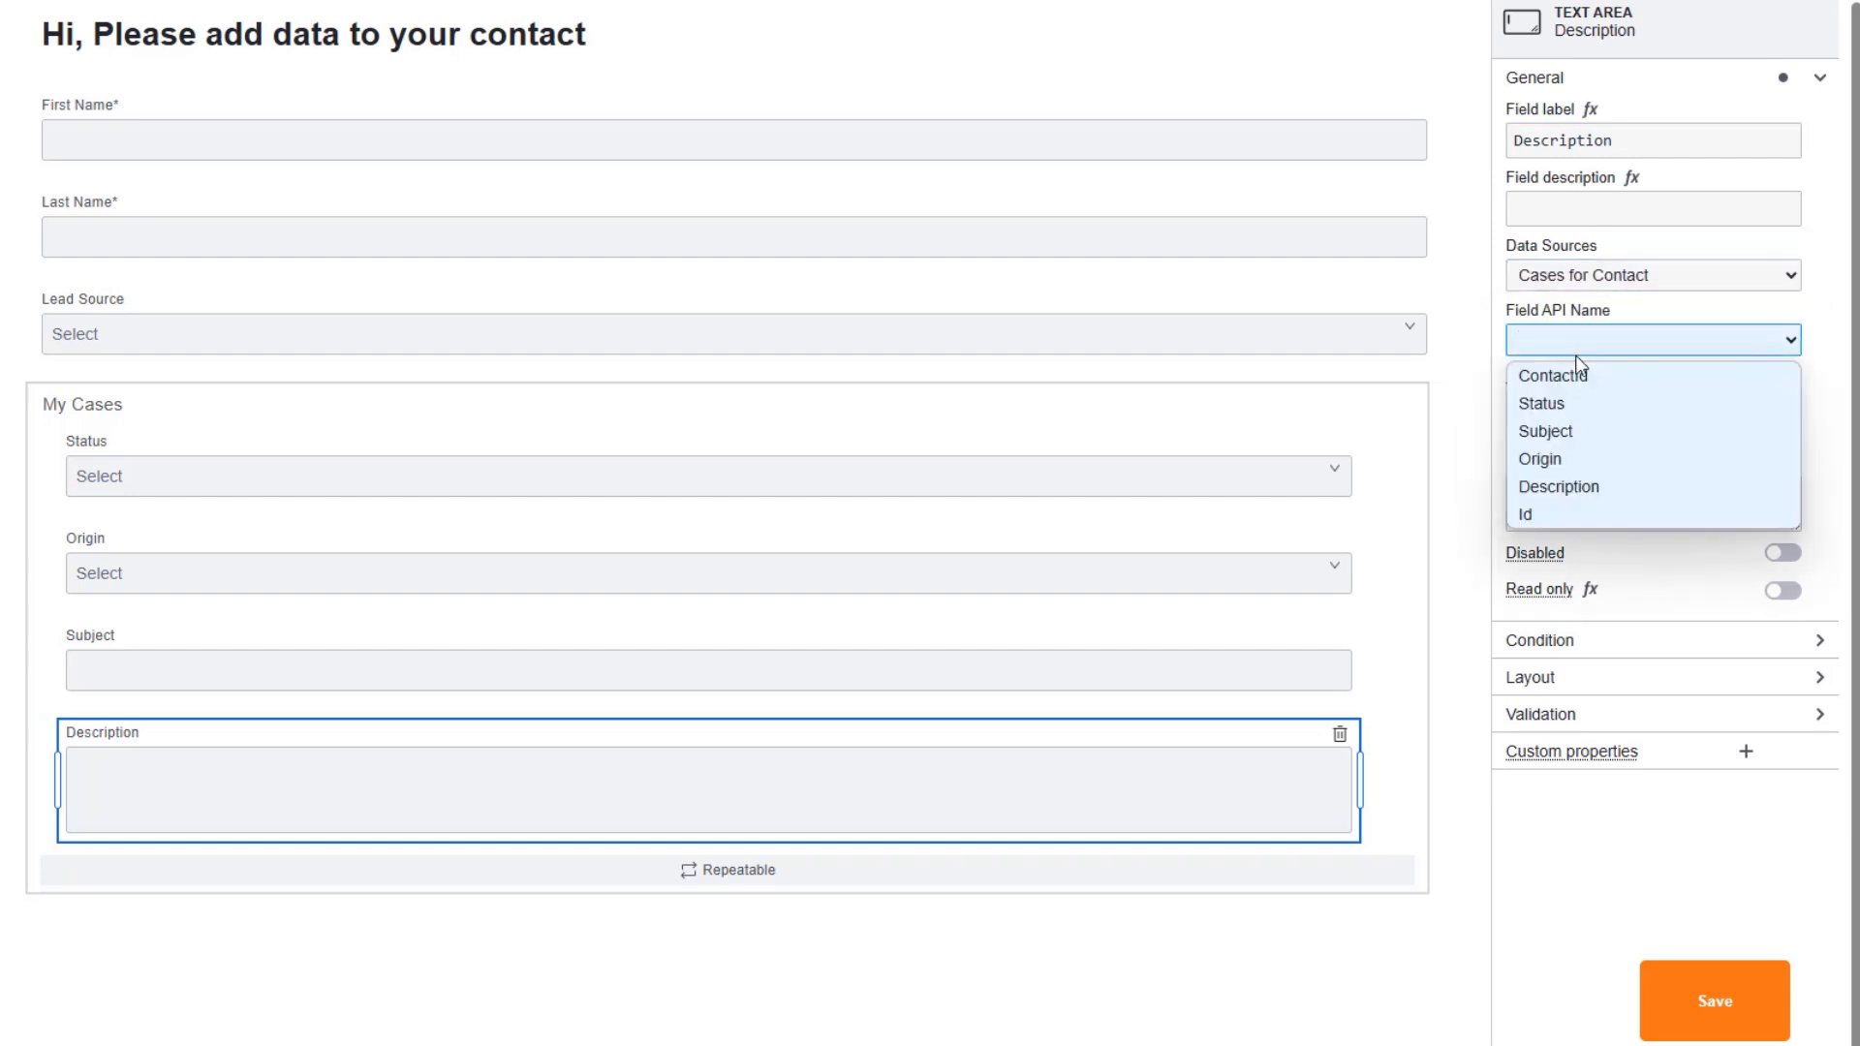
left_click(1609, 486)
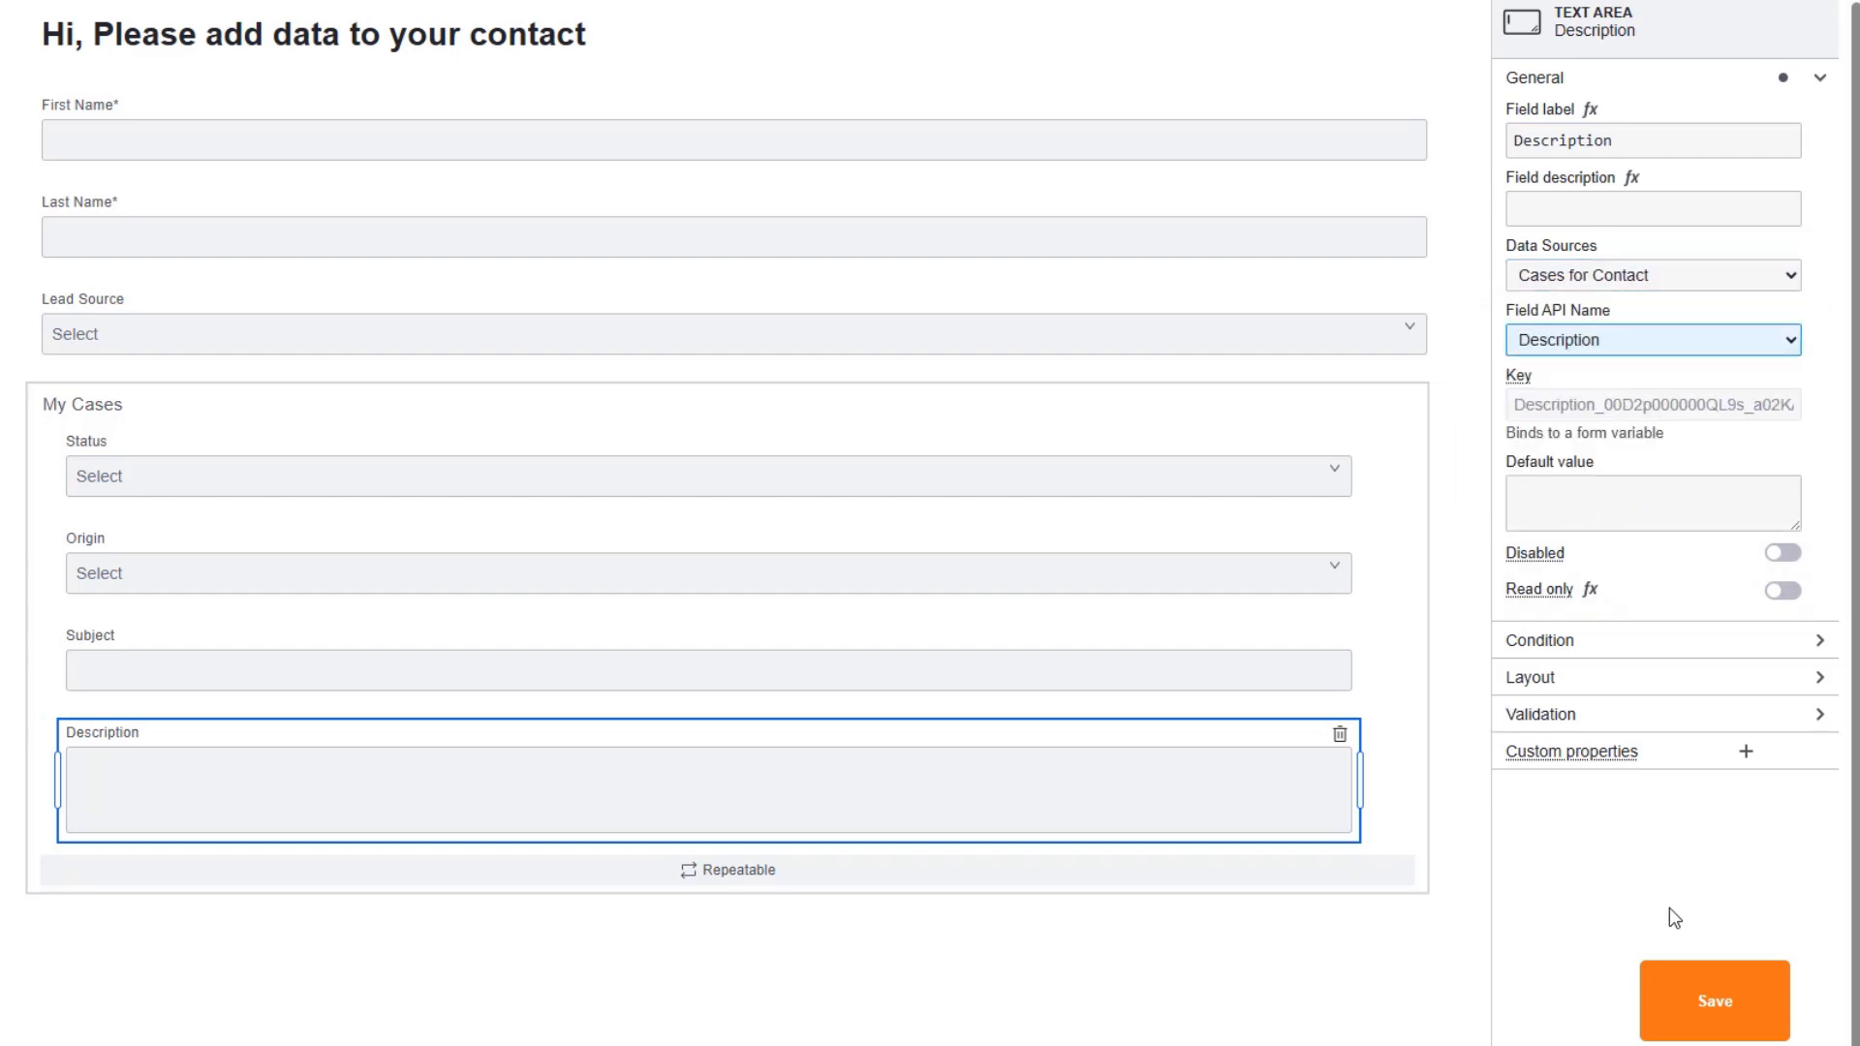
left_click(1718, 1000)
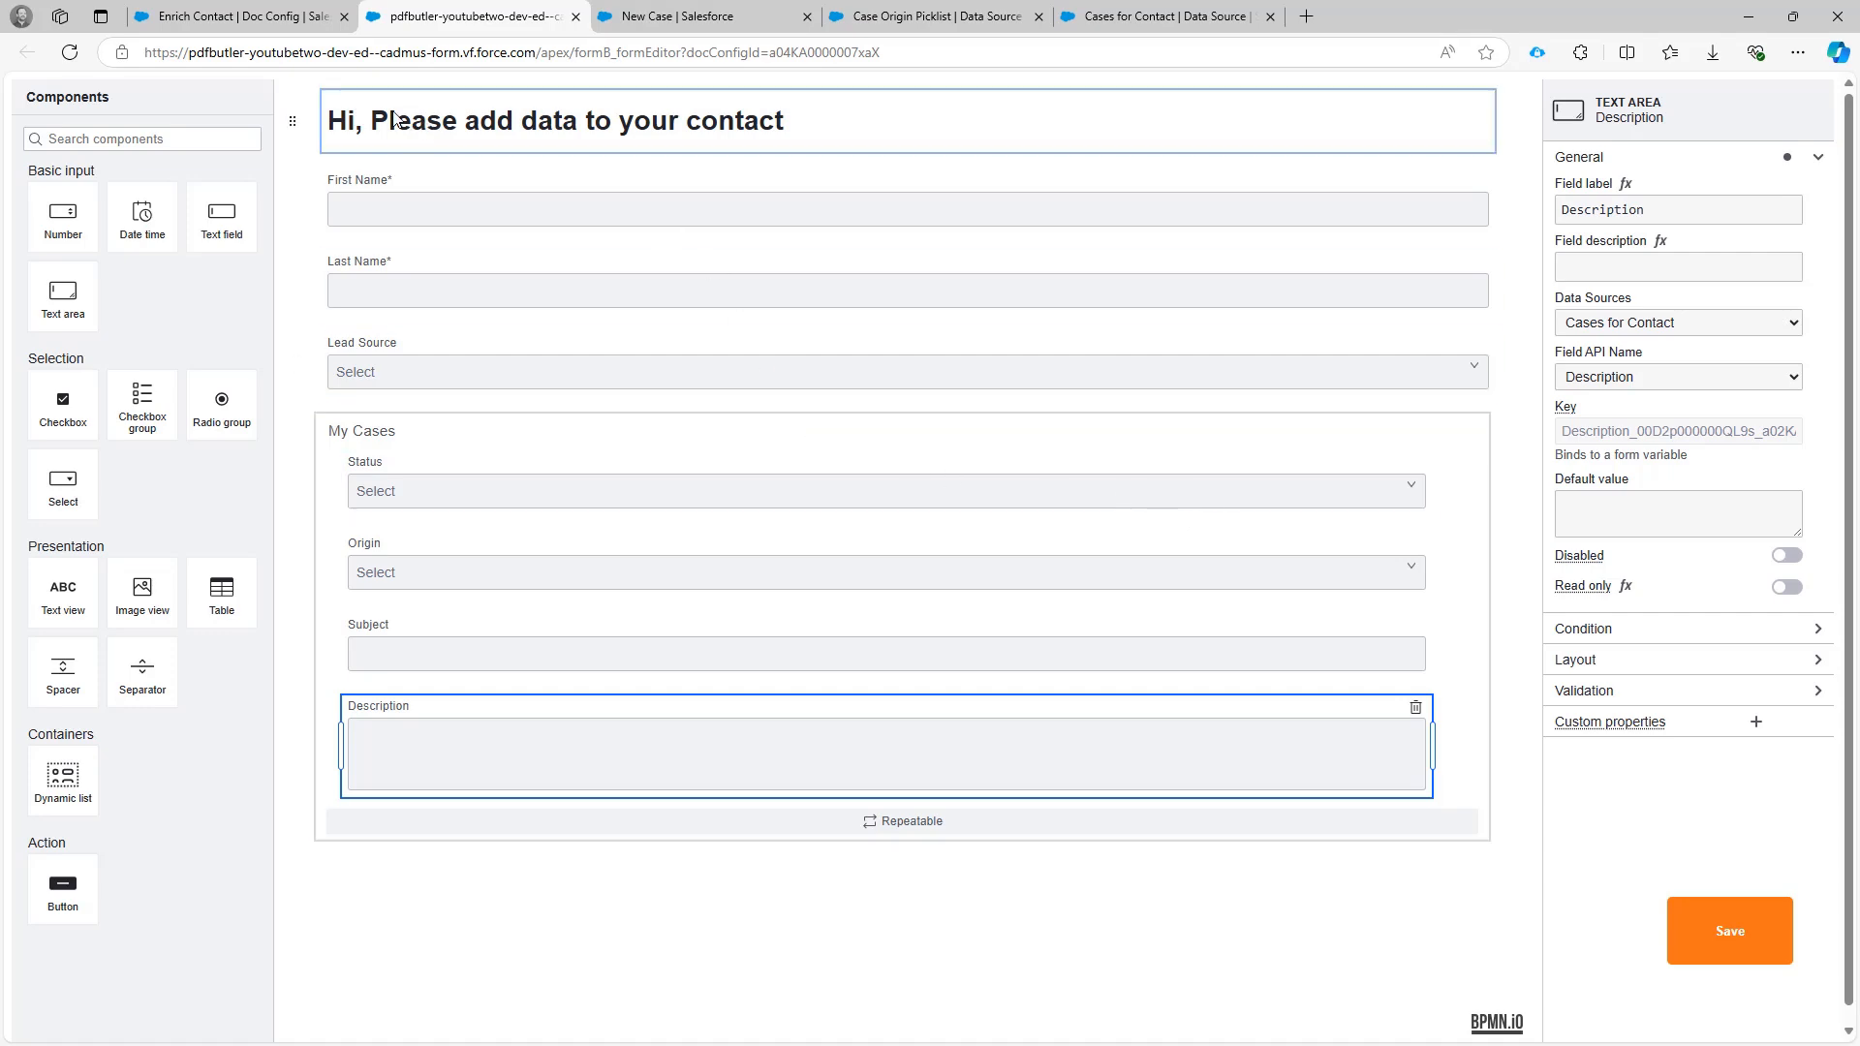
Open Salesforce Setup from the Enrich Contact record, find "flow" among the setup items, and open the Flows page.
left_click(232, 17)
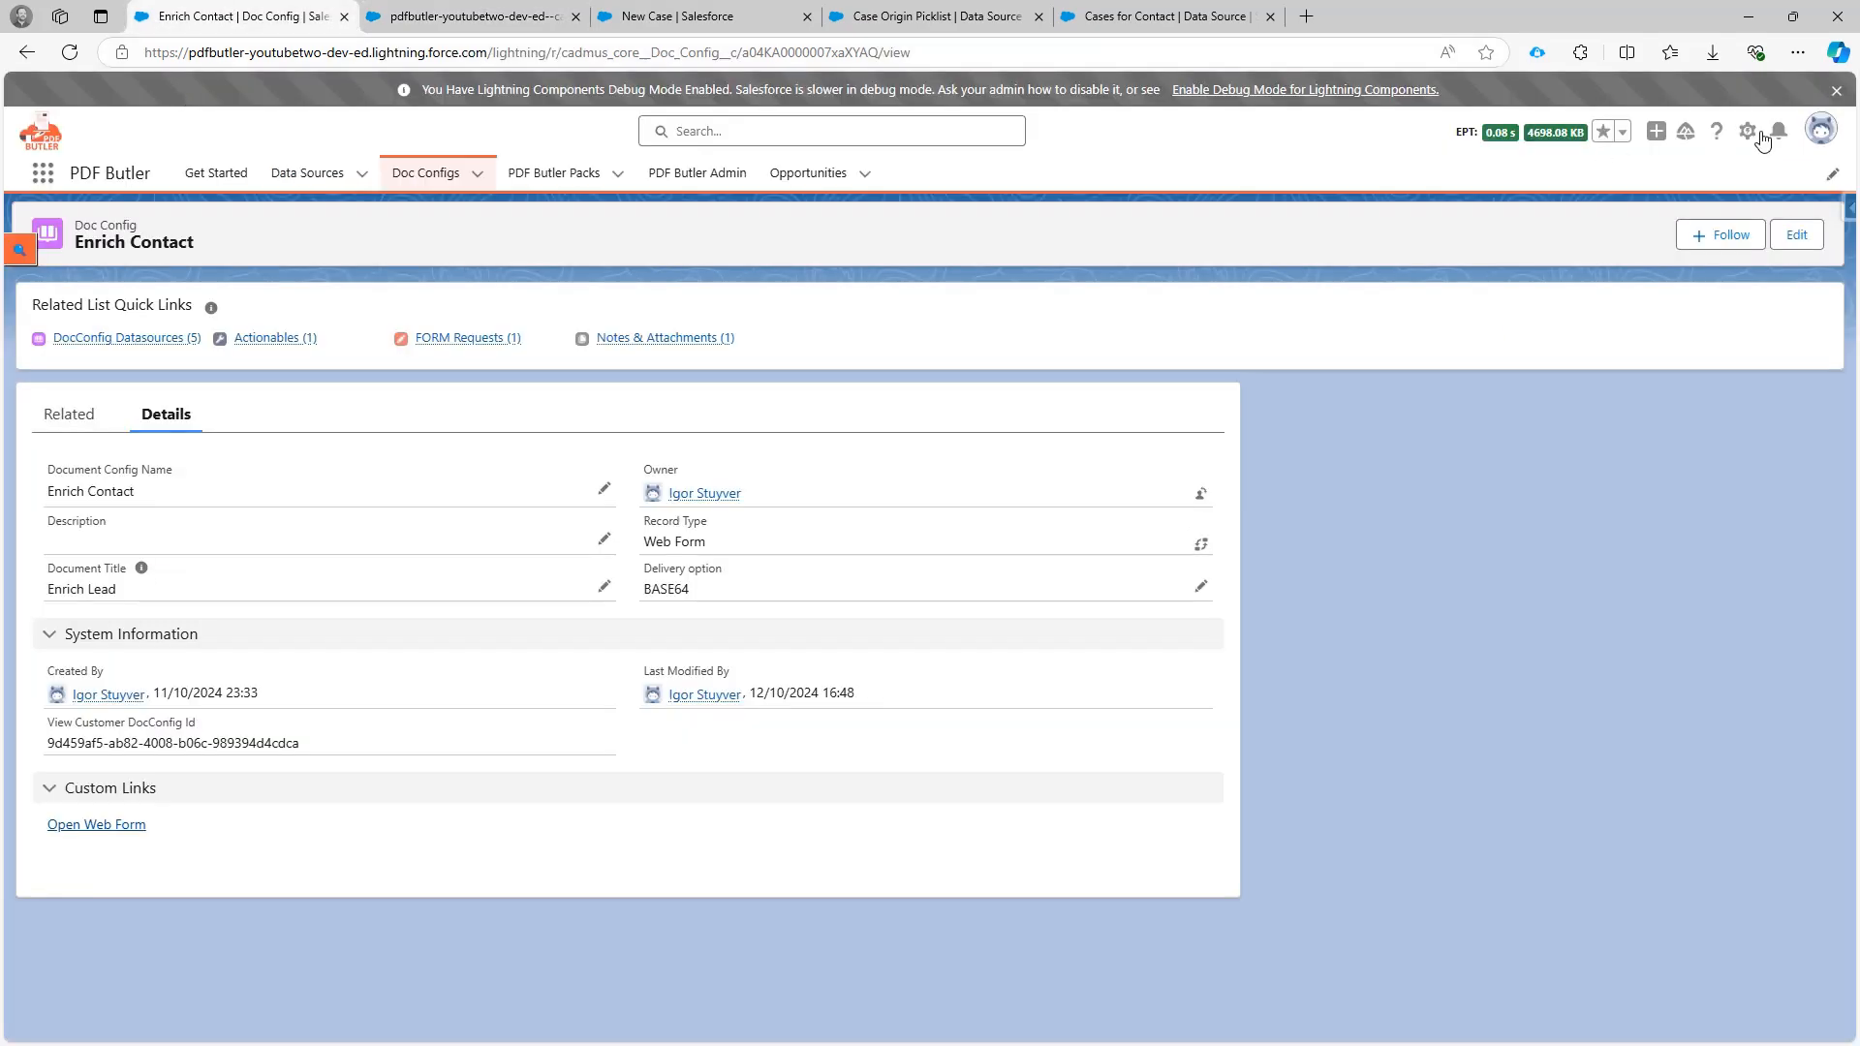
left_click(1748, 133)
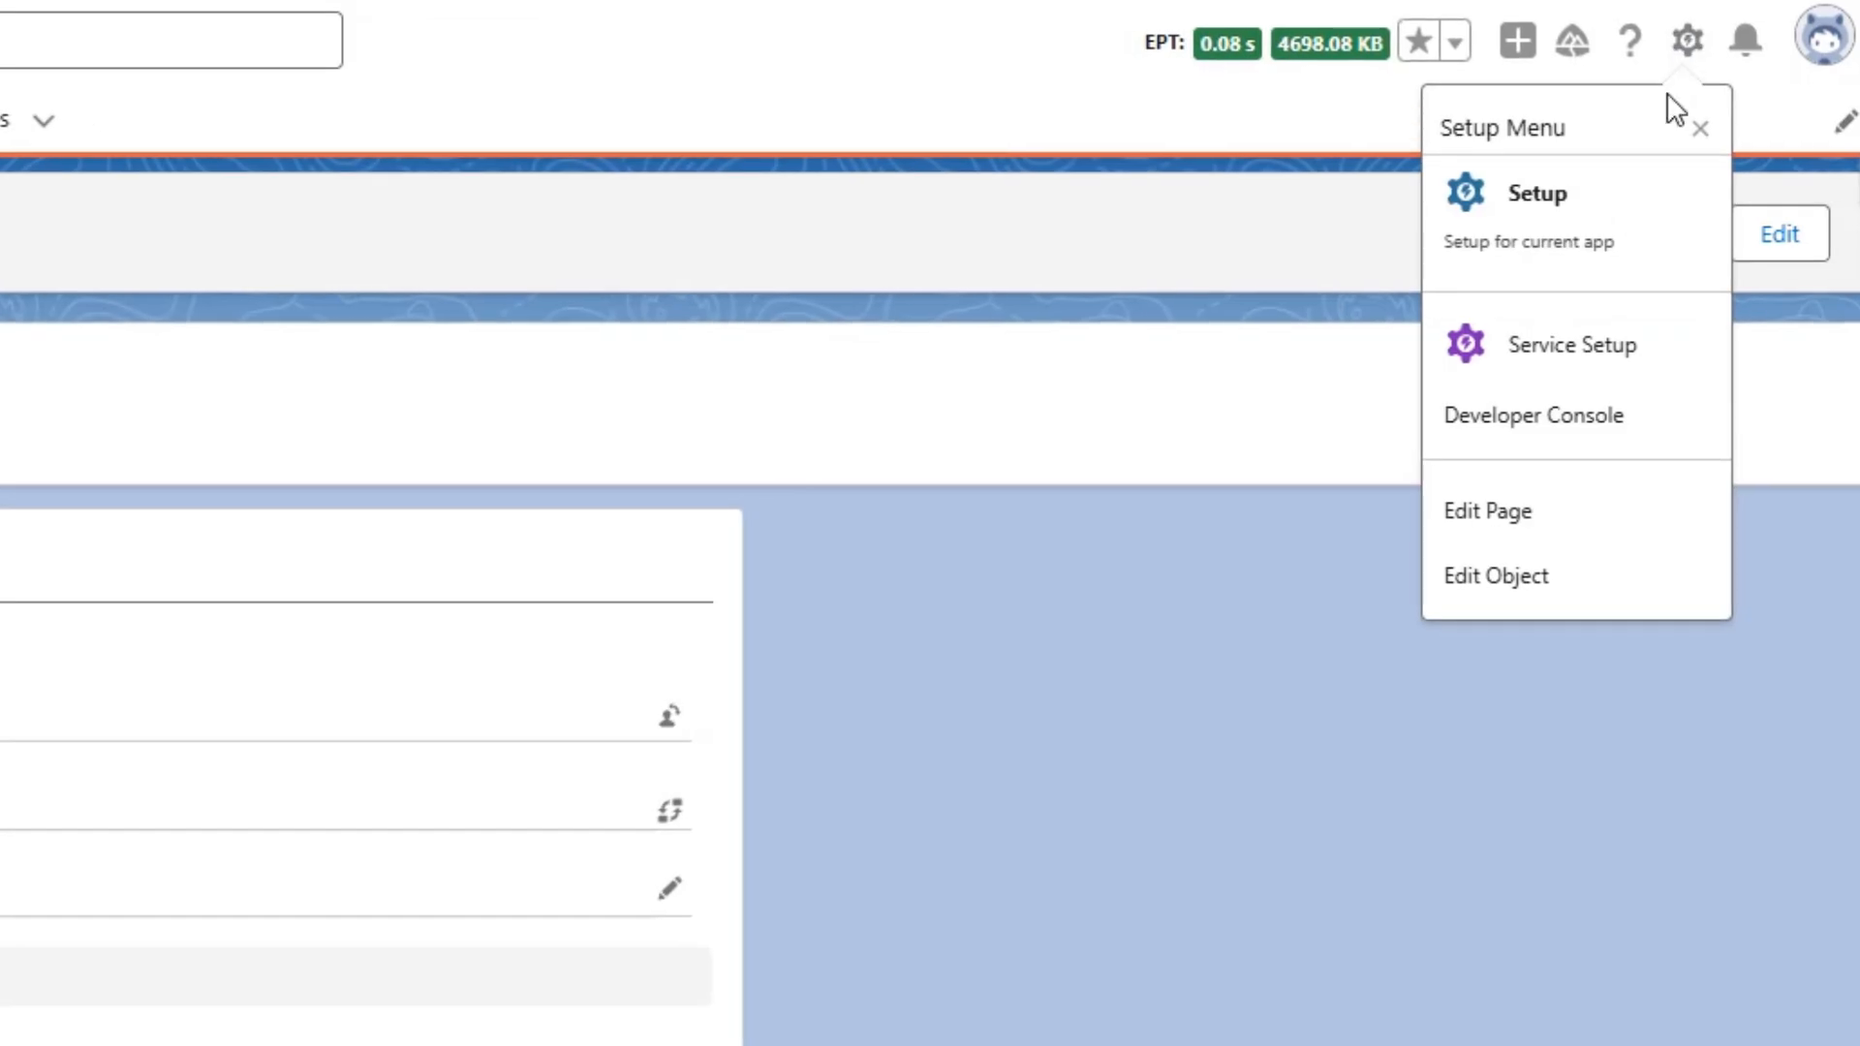
left_click(1445, 229)
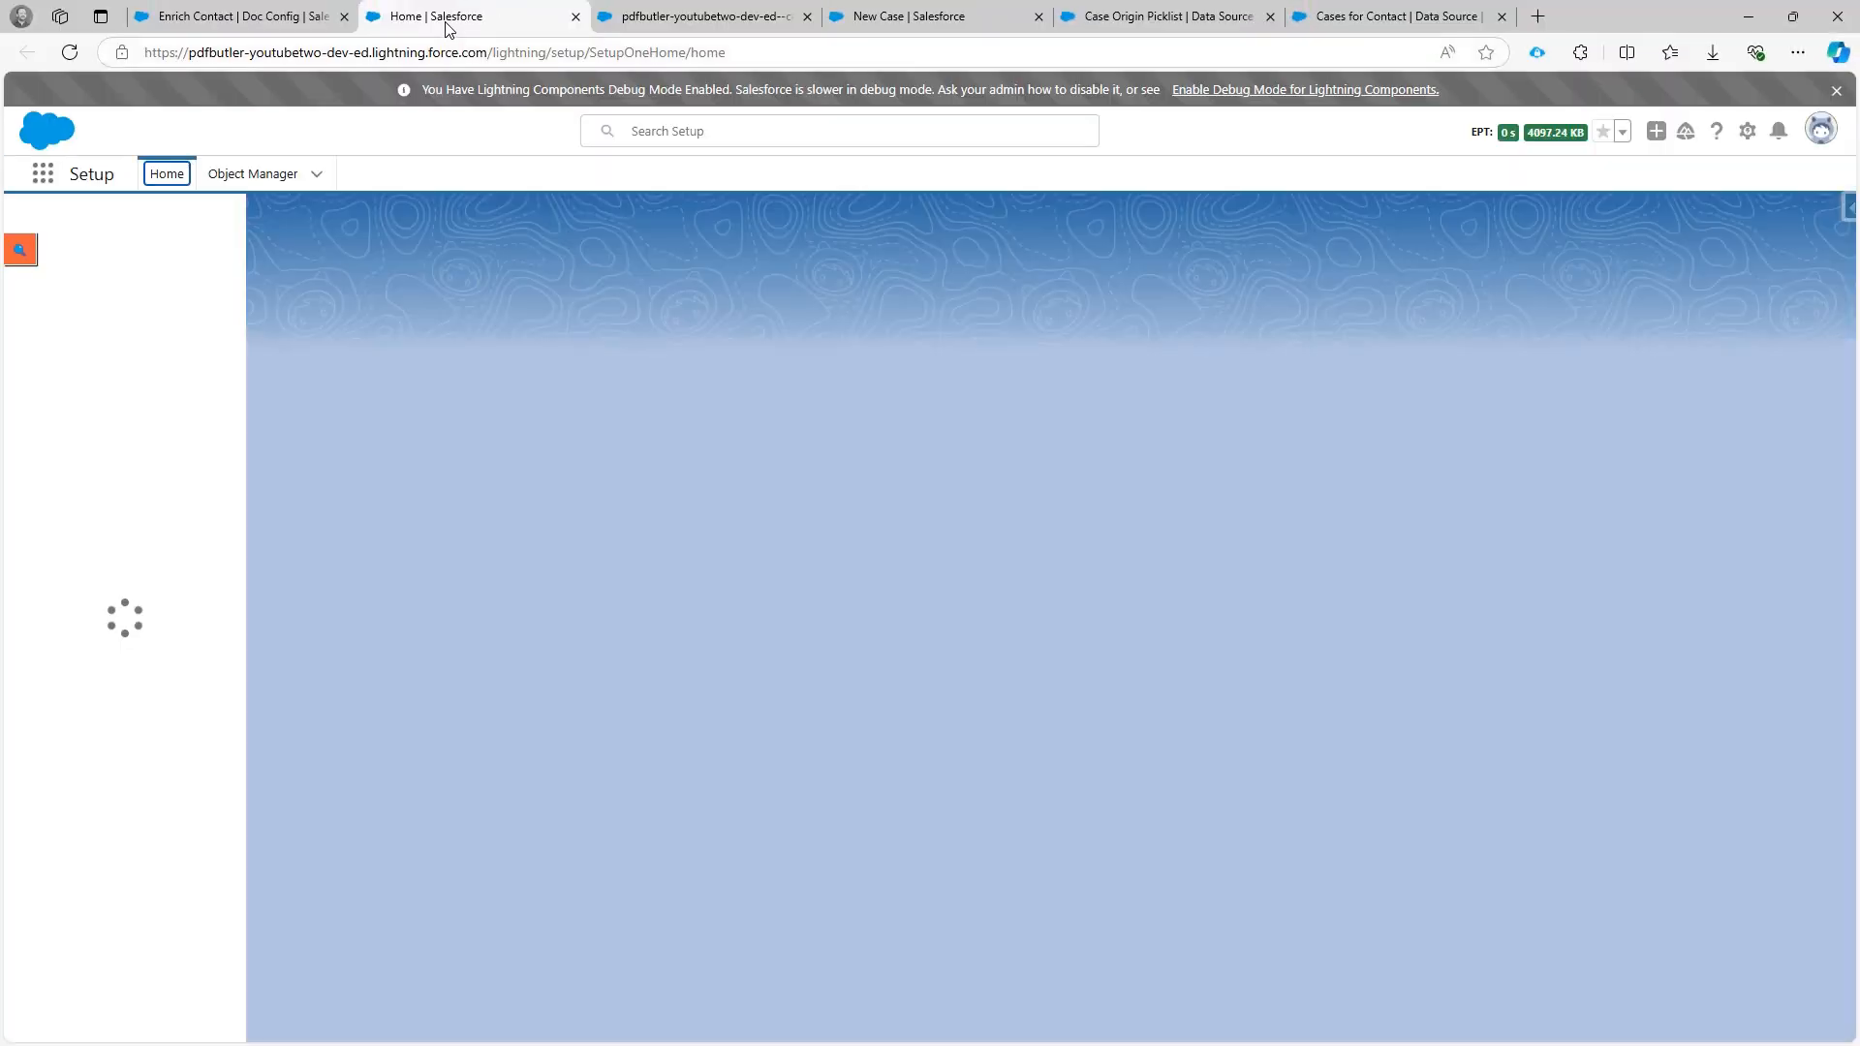
left_click_drag(449, 20, 207, 29)
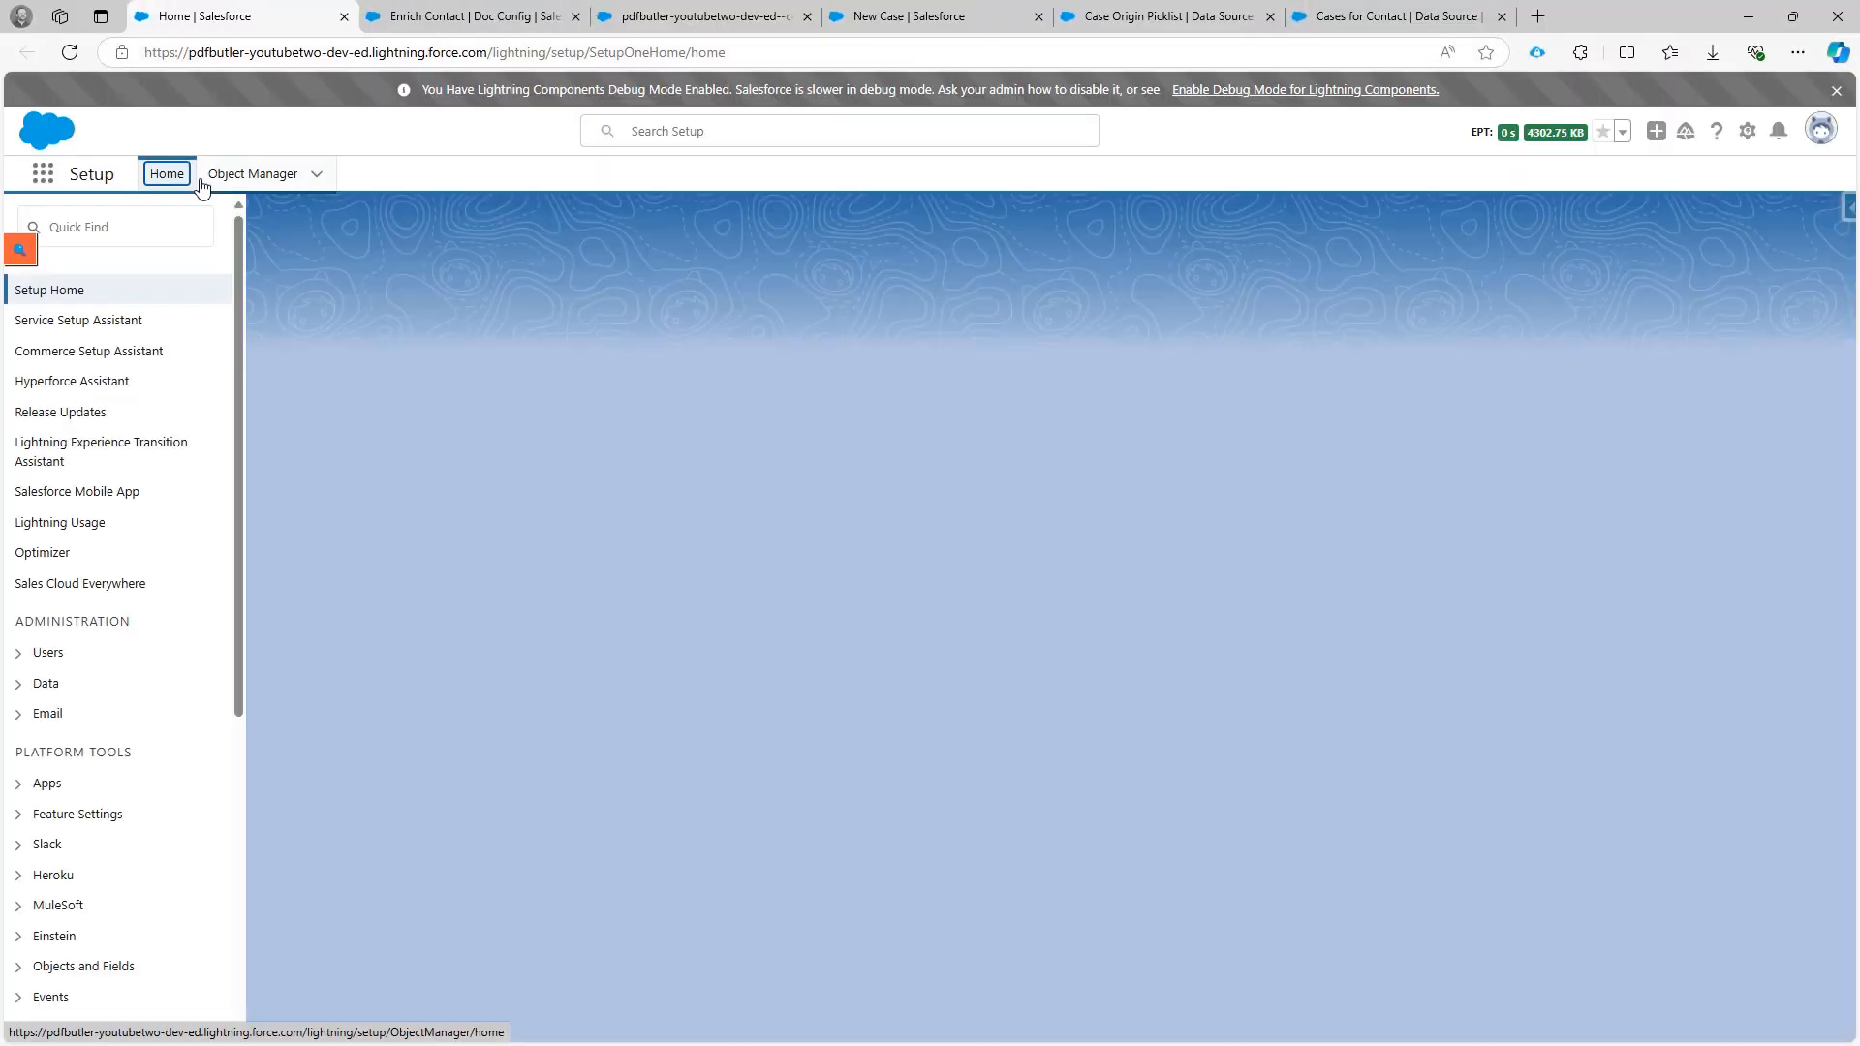
left_click(110, 232)
type("fl")
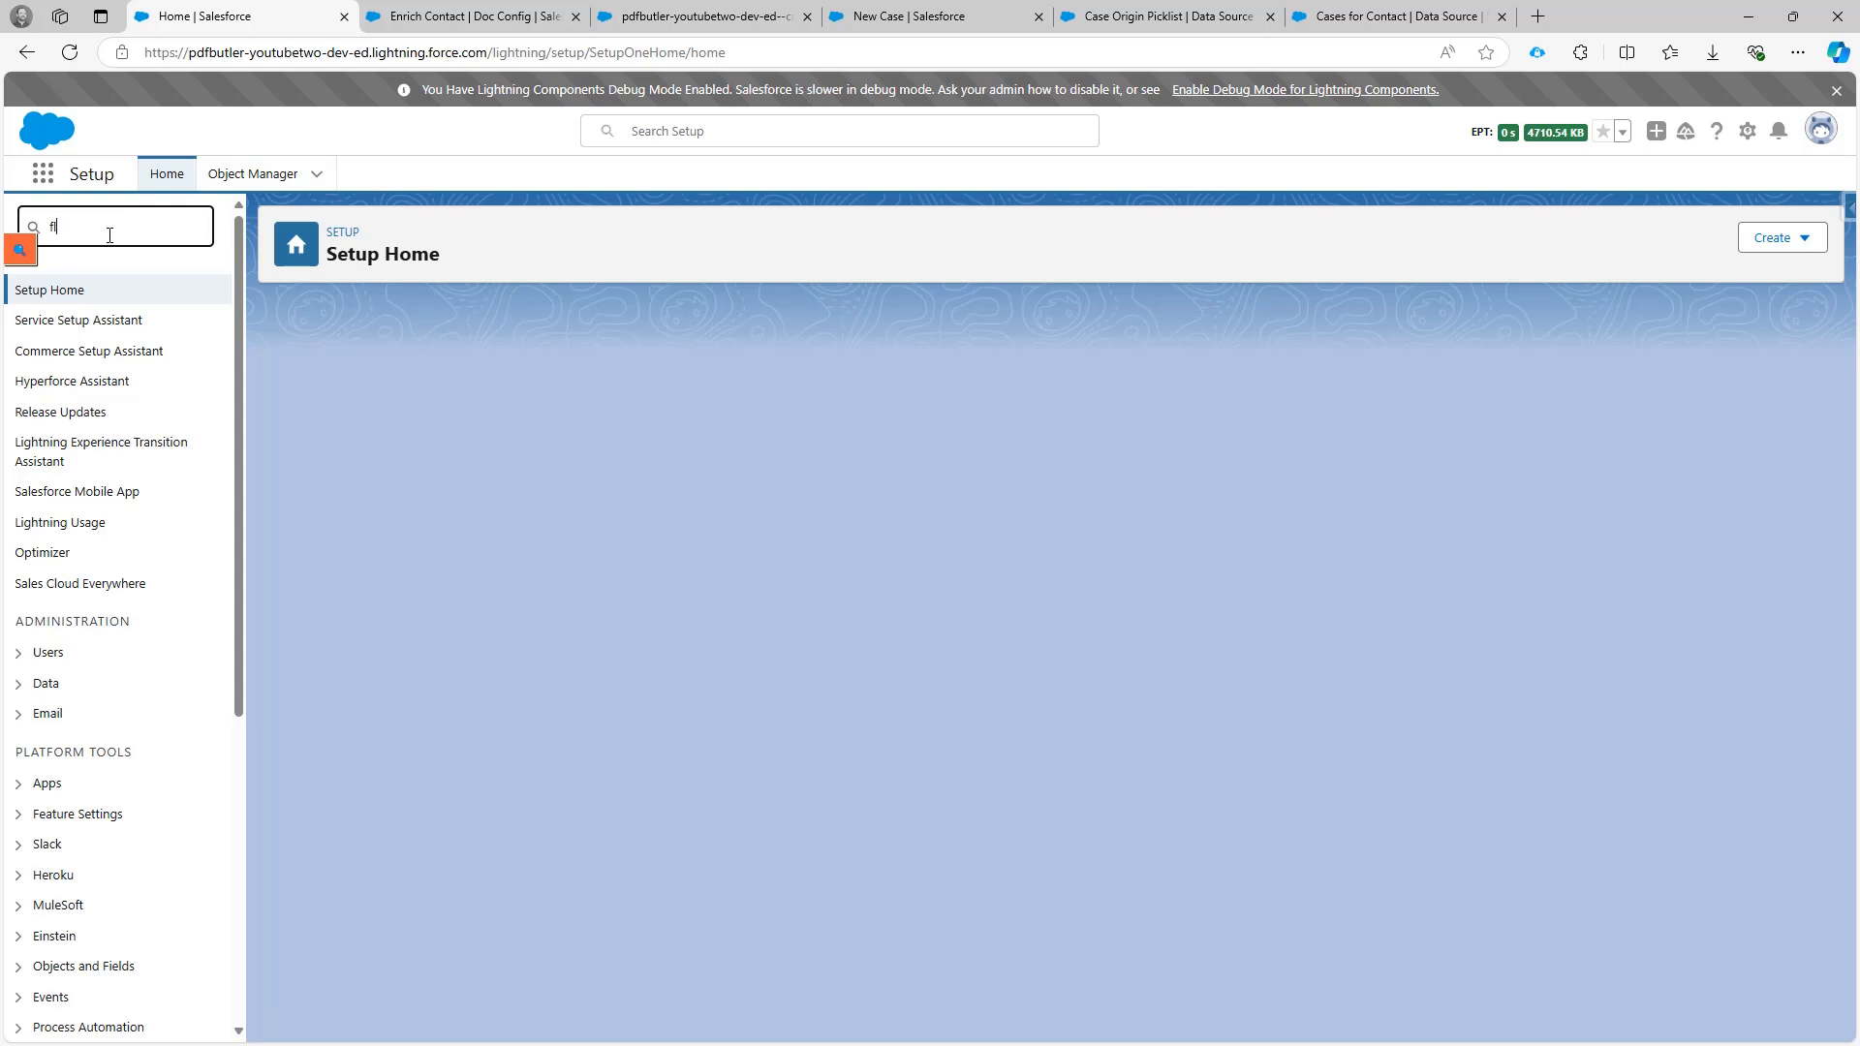
type("w")
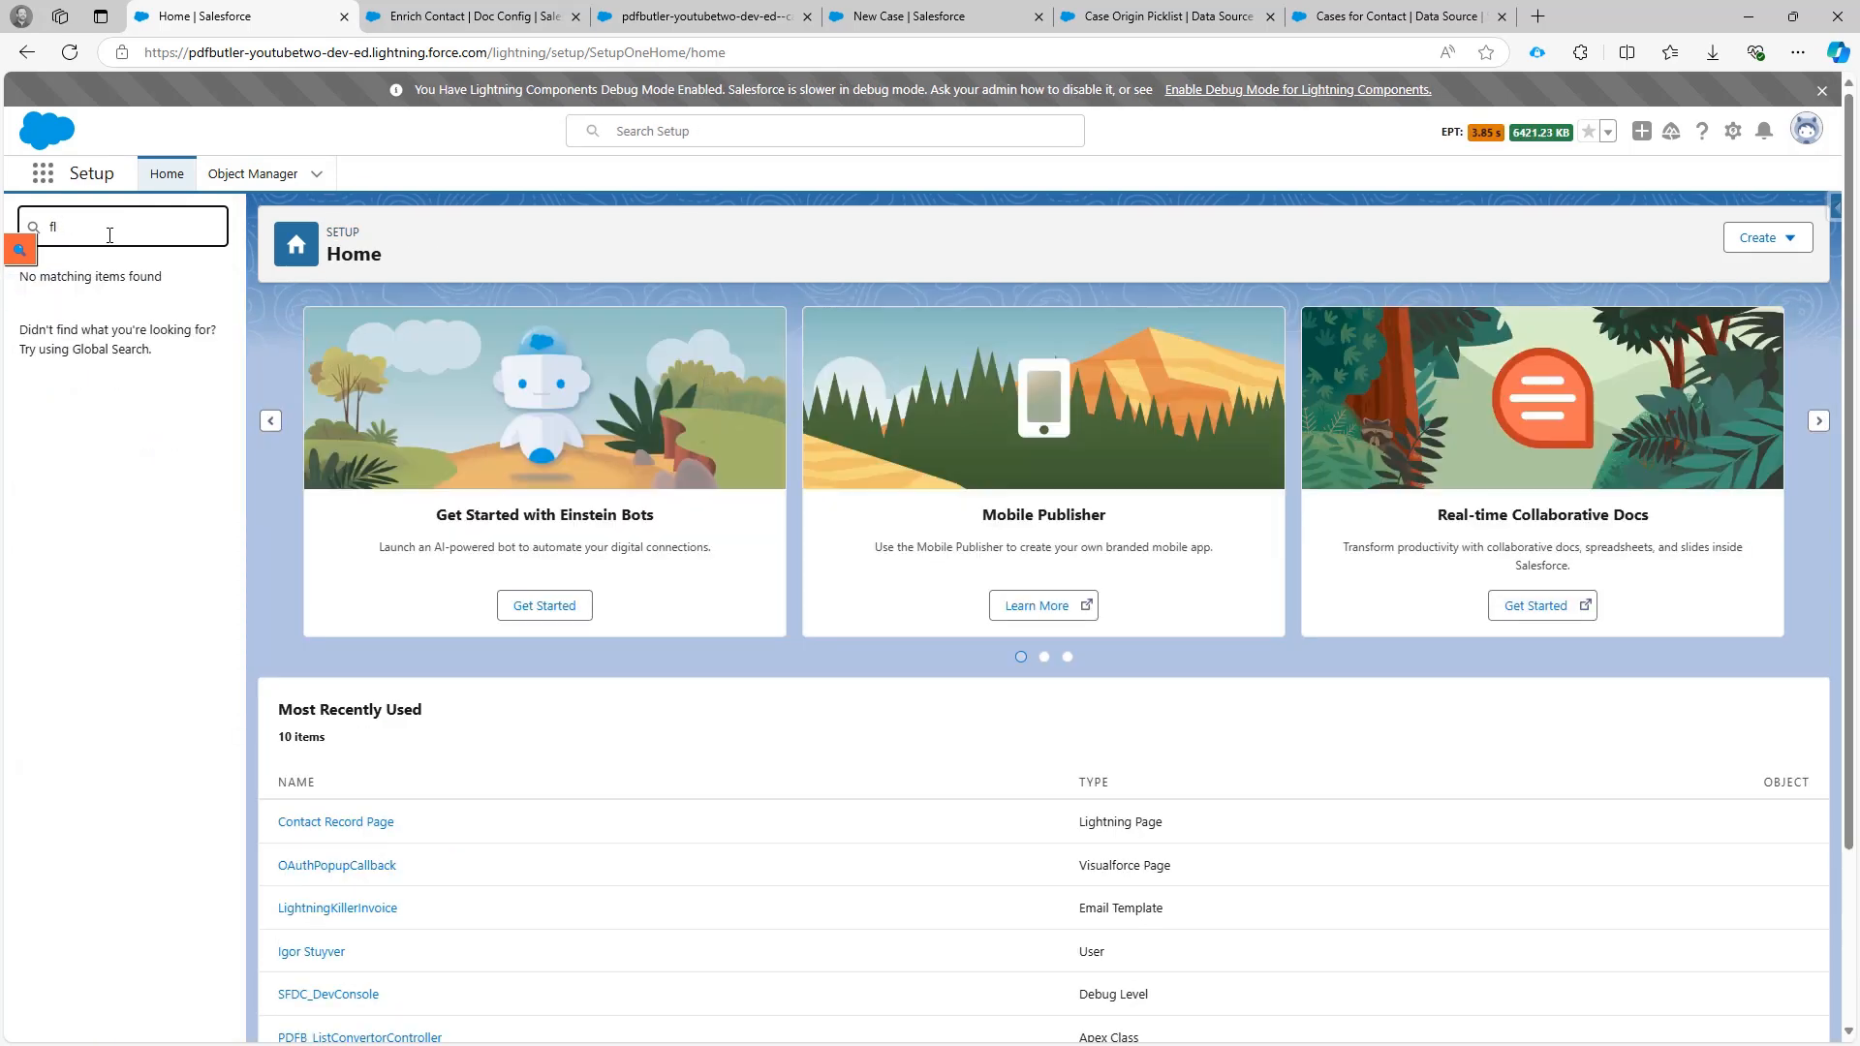
type("ow")
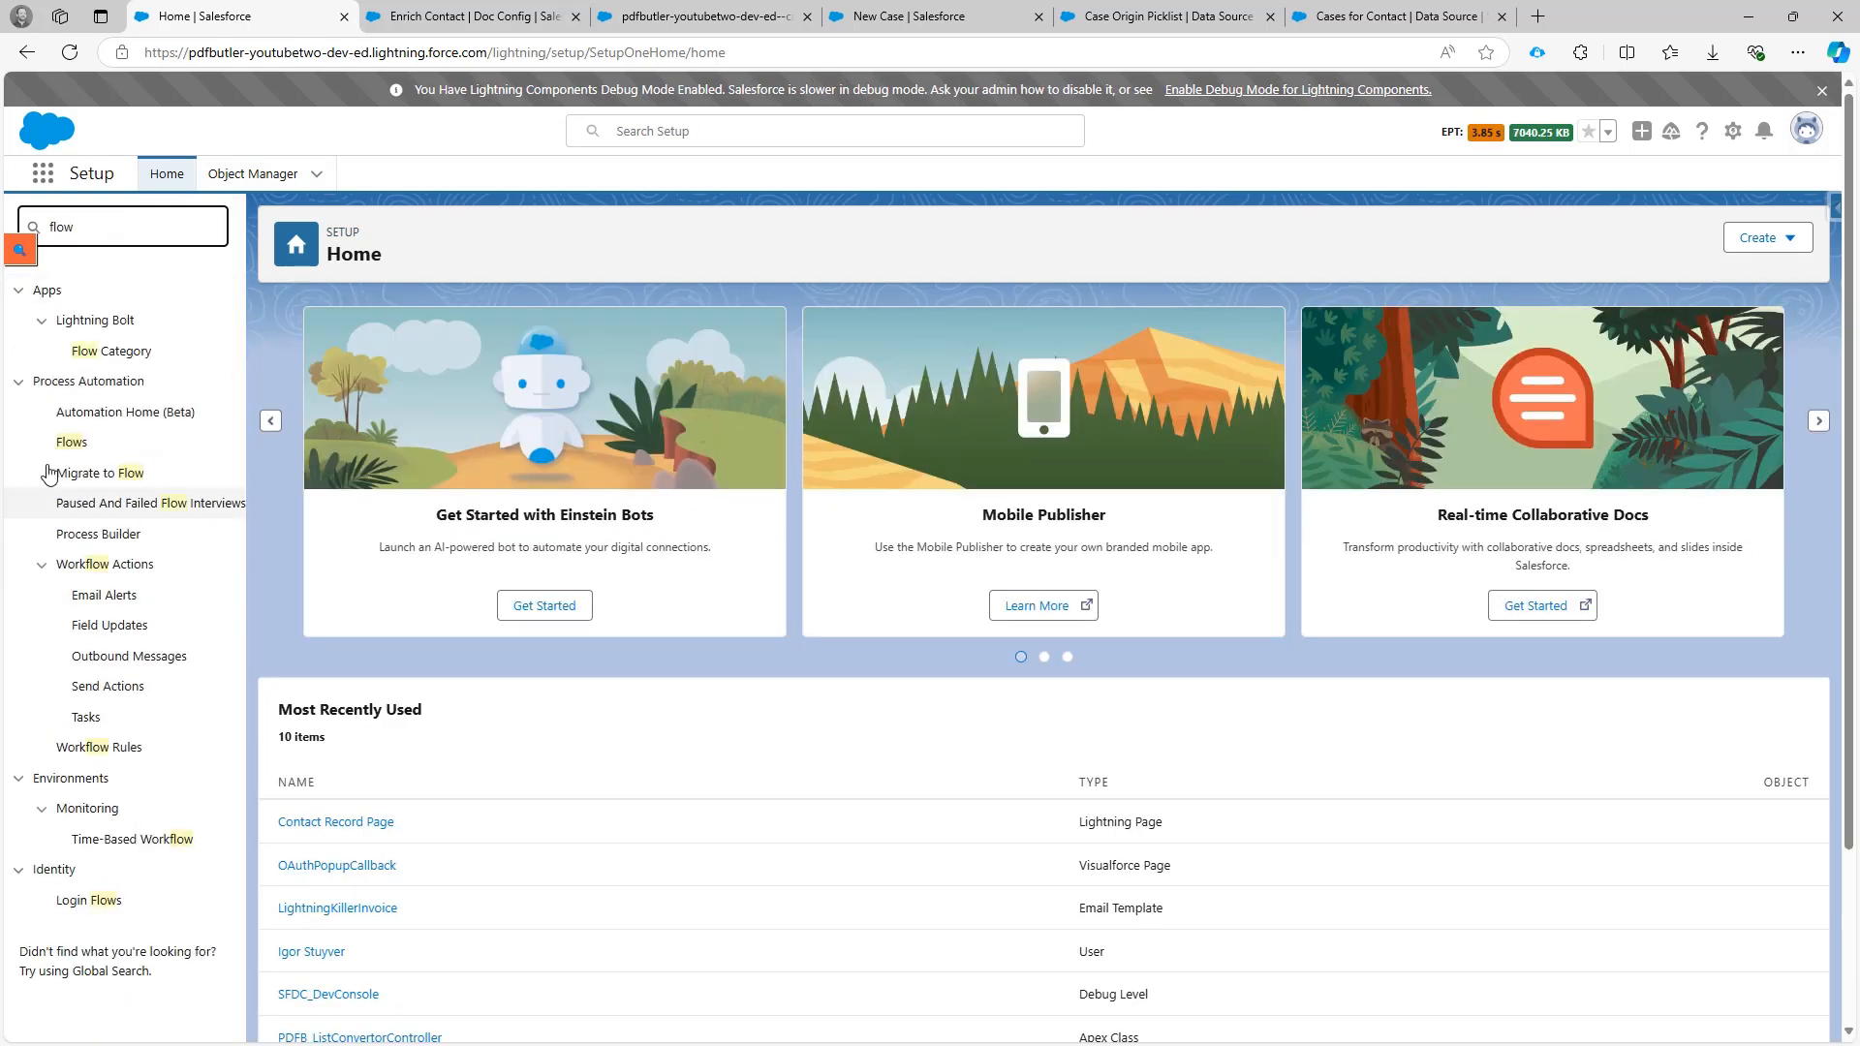
left_click(81, 444)
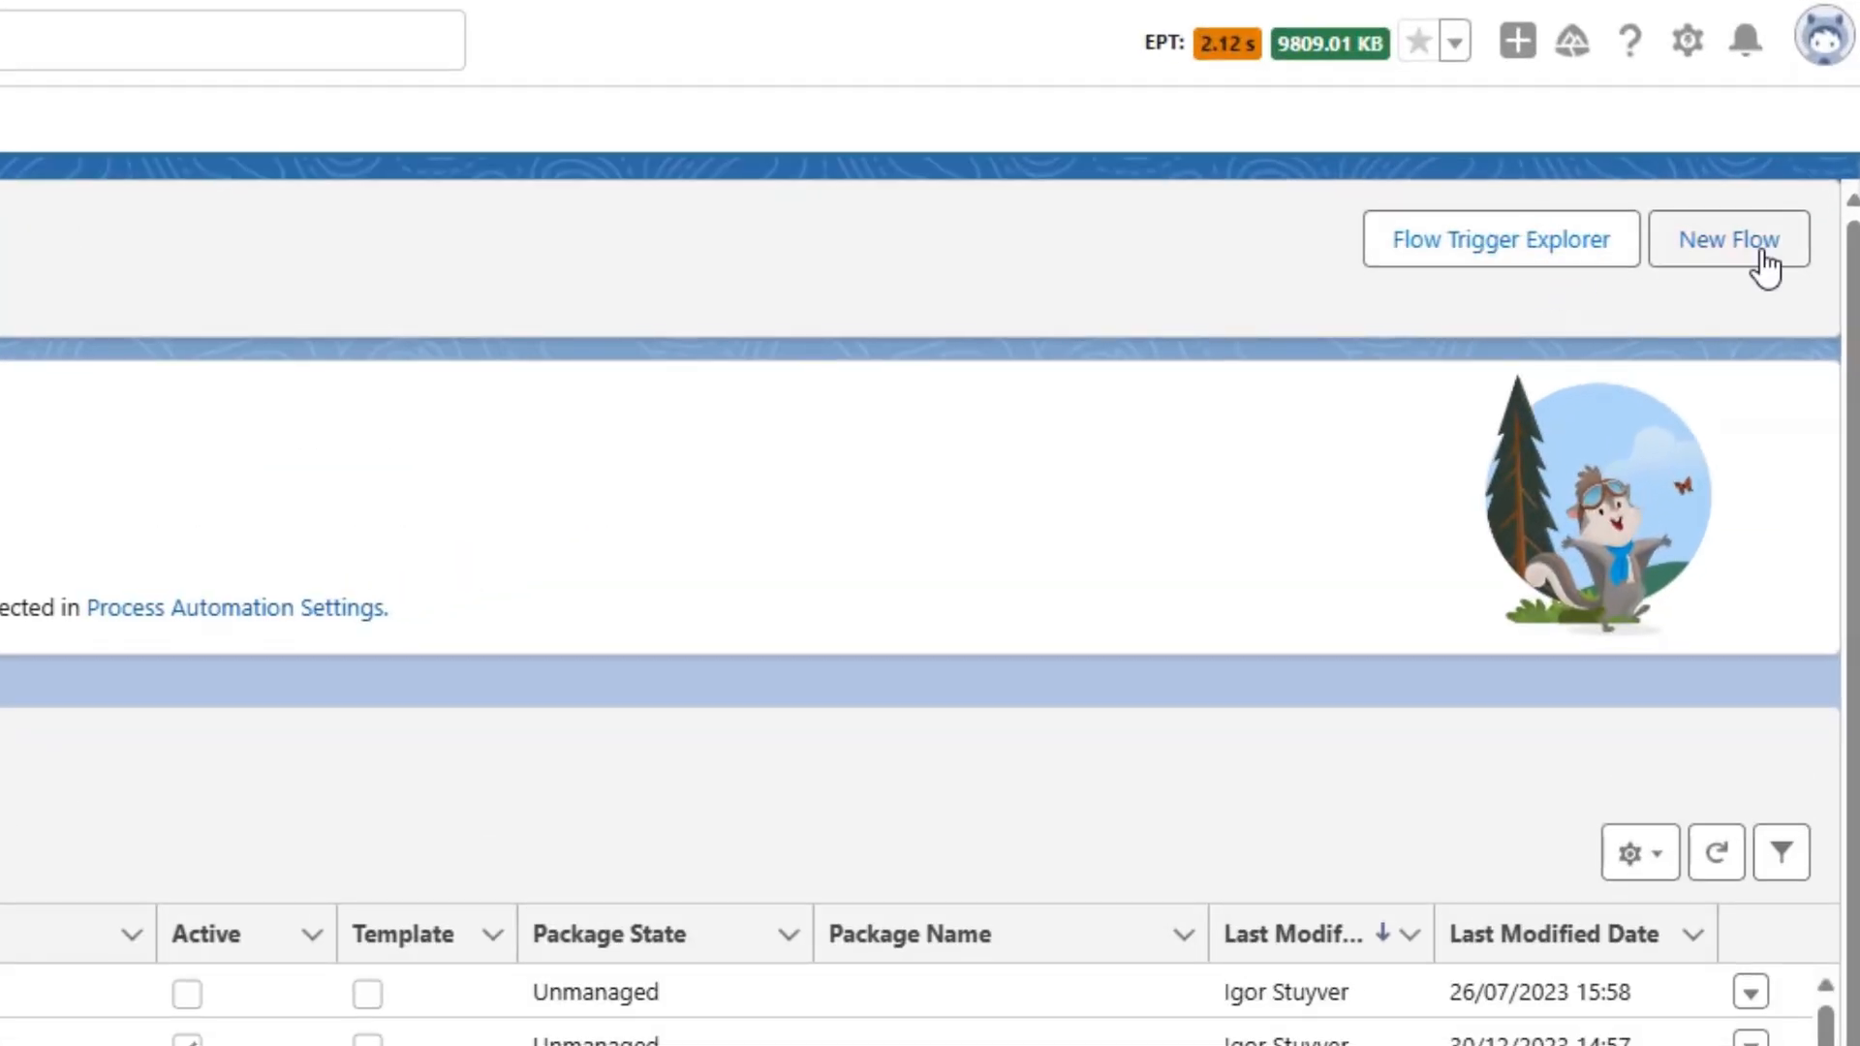
Create a new flow from scratch of the type Autolaunched Flow (No Trigger).
left_click(1782, 246)
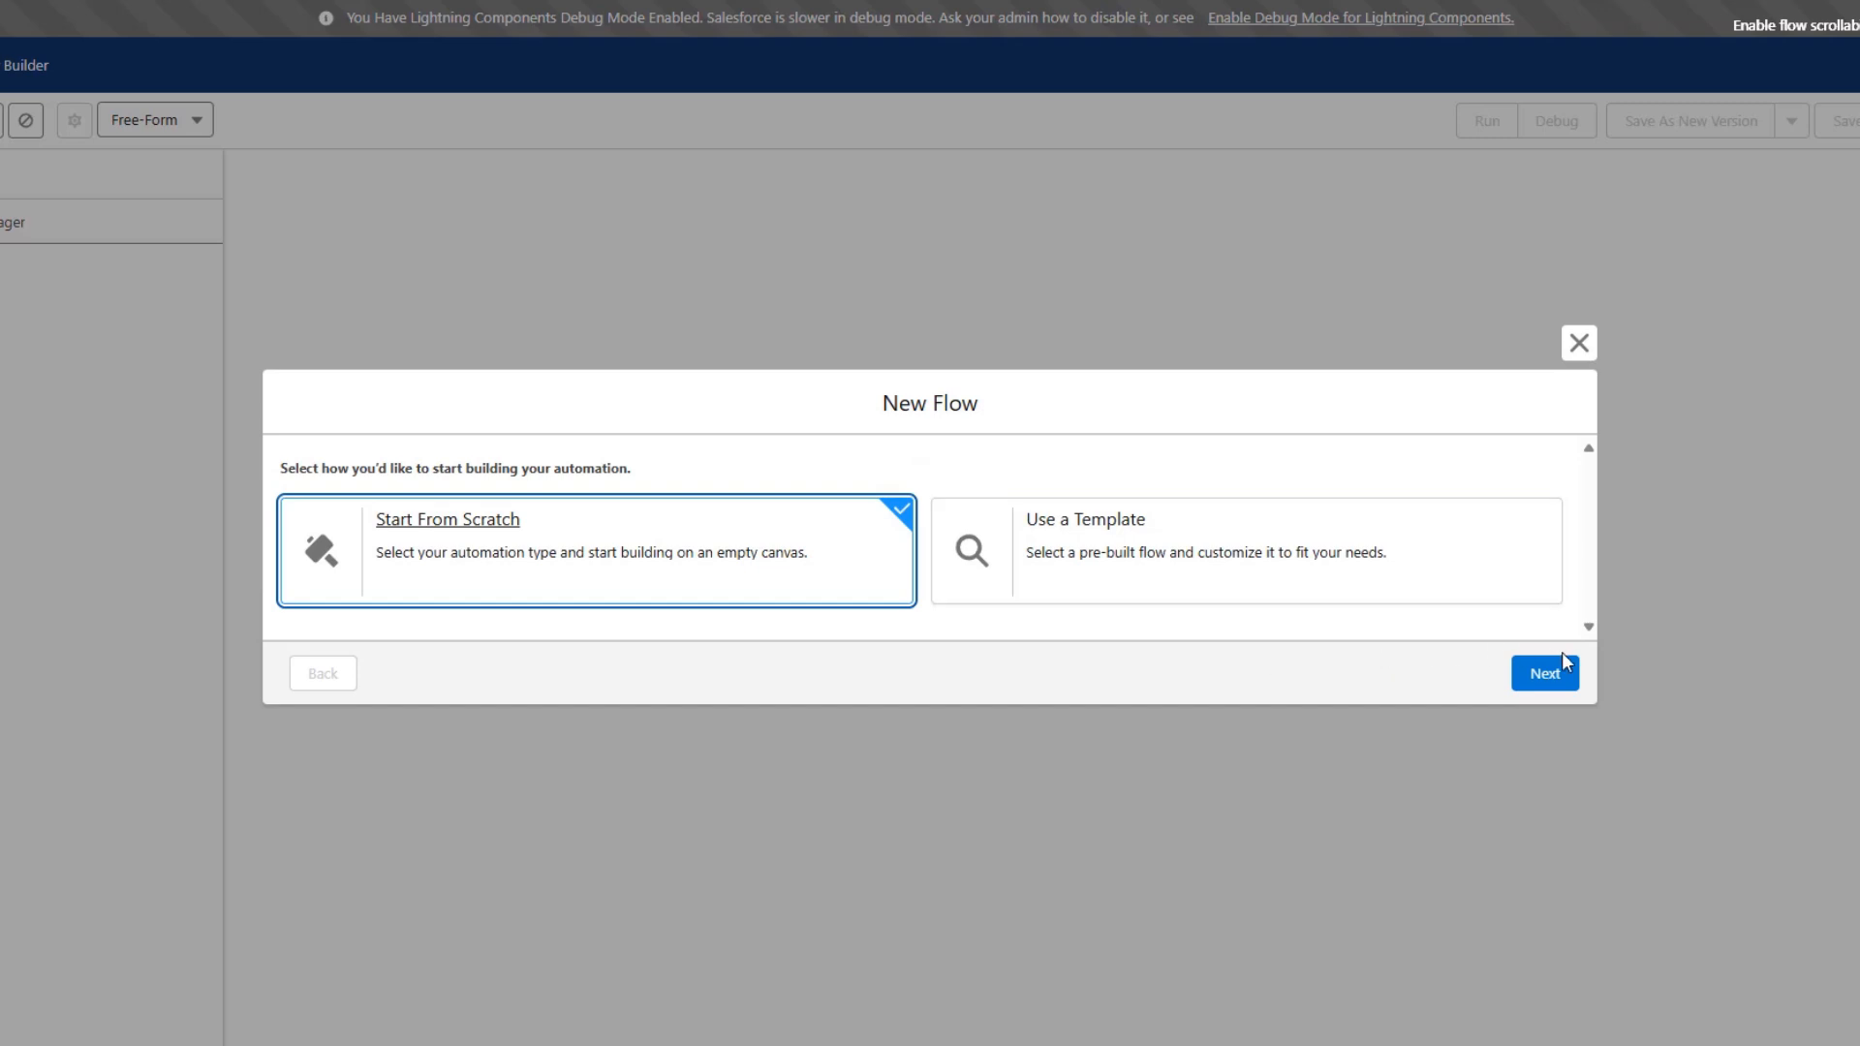
left_click(1533, 678)
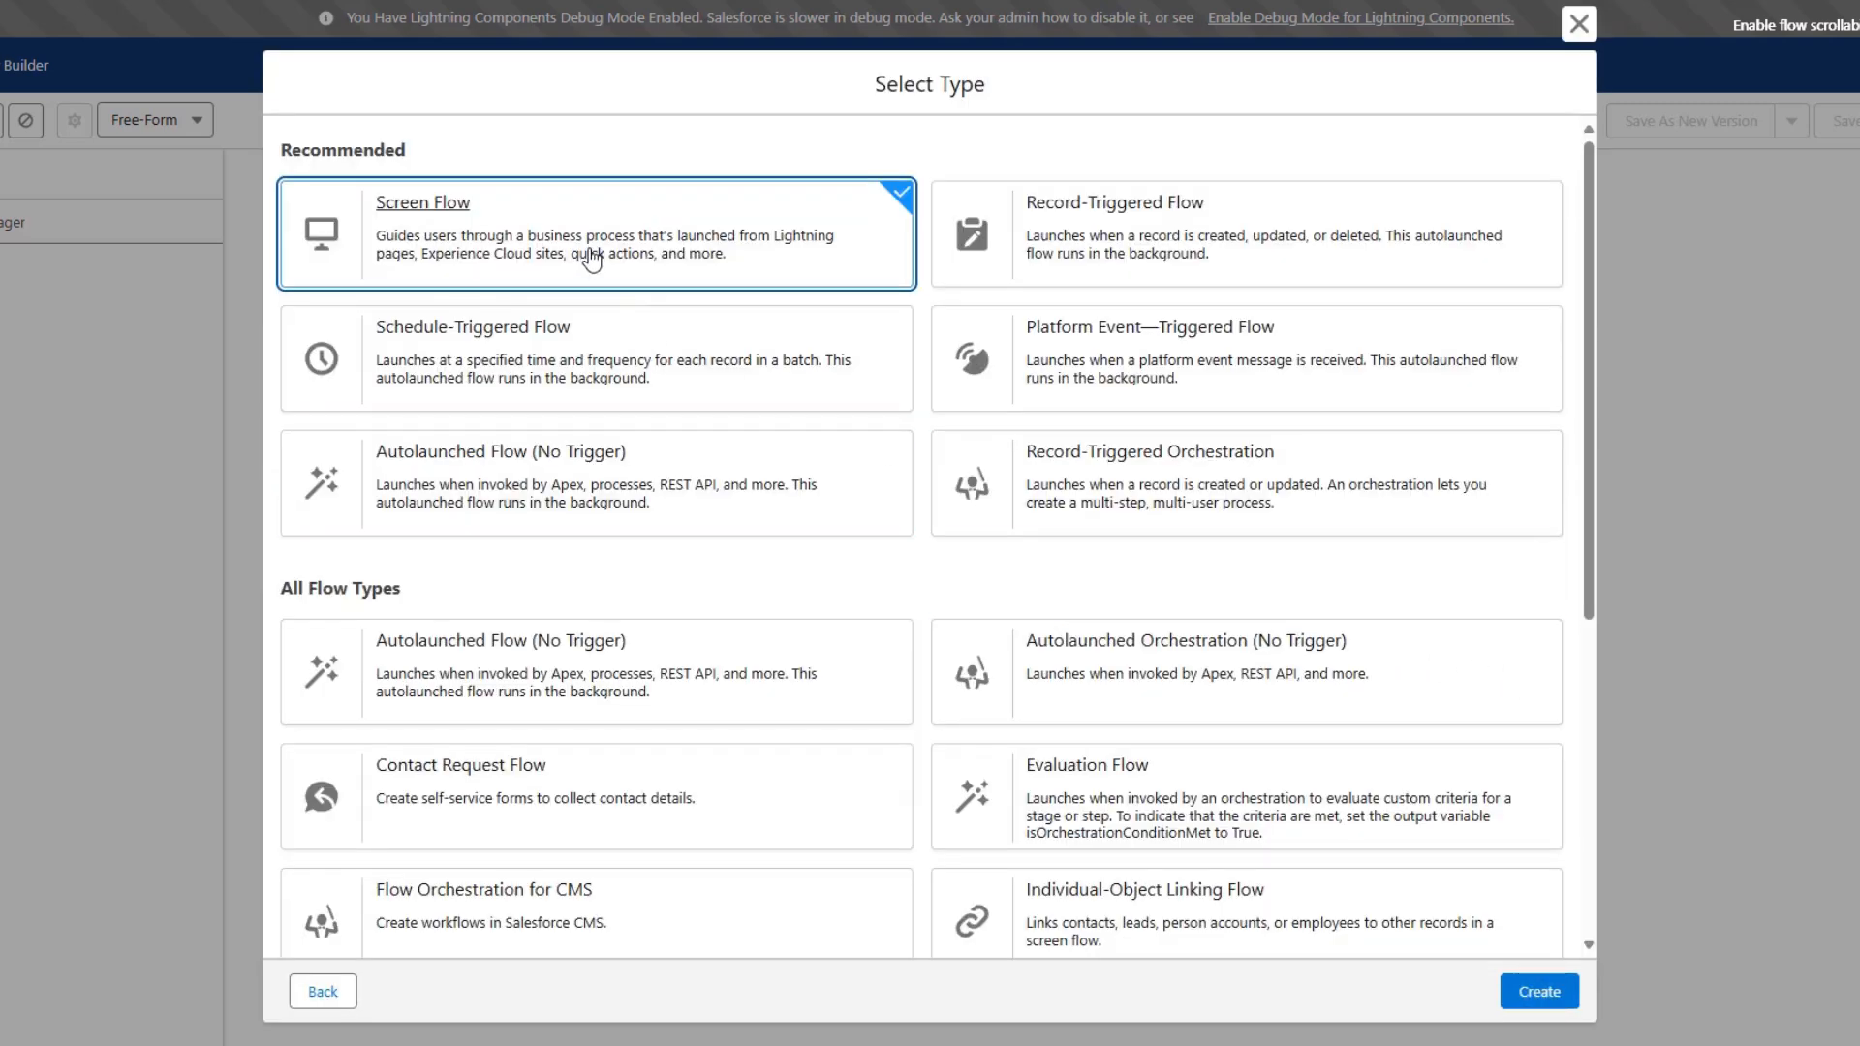
left_click(654, 474)
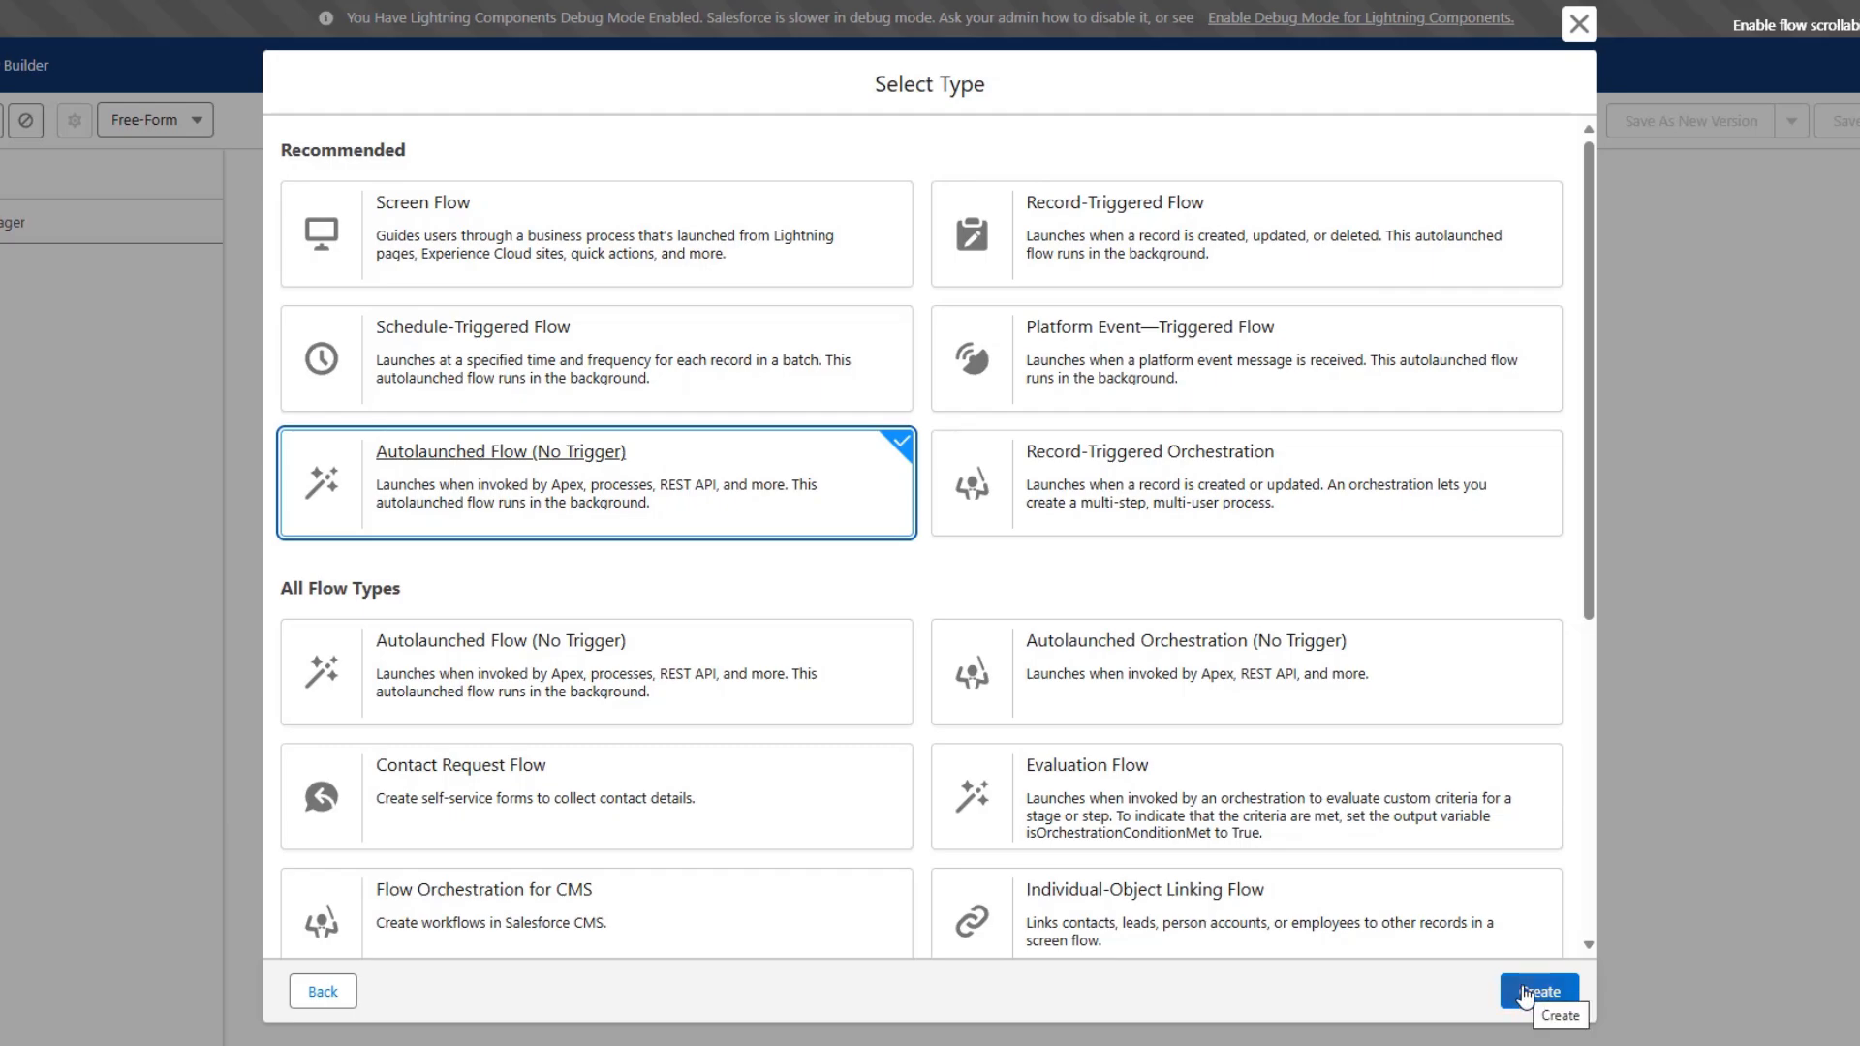
left_click(1552, 998)
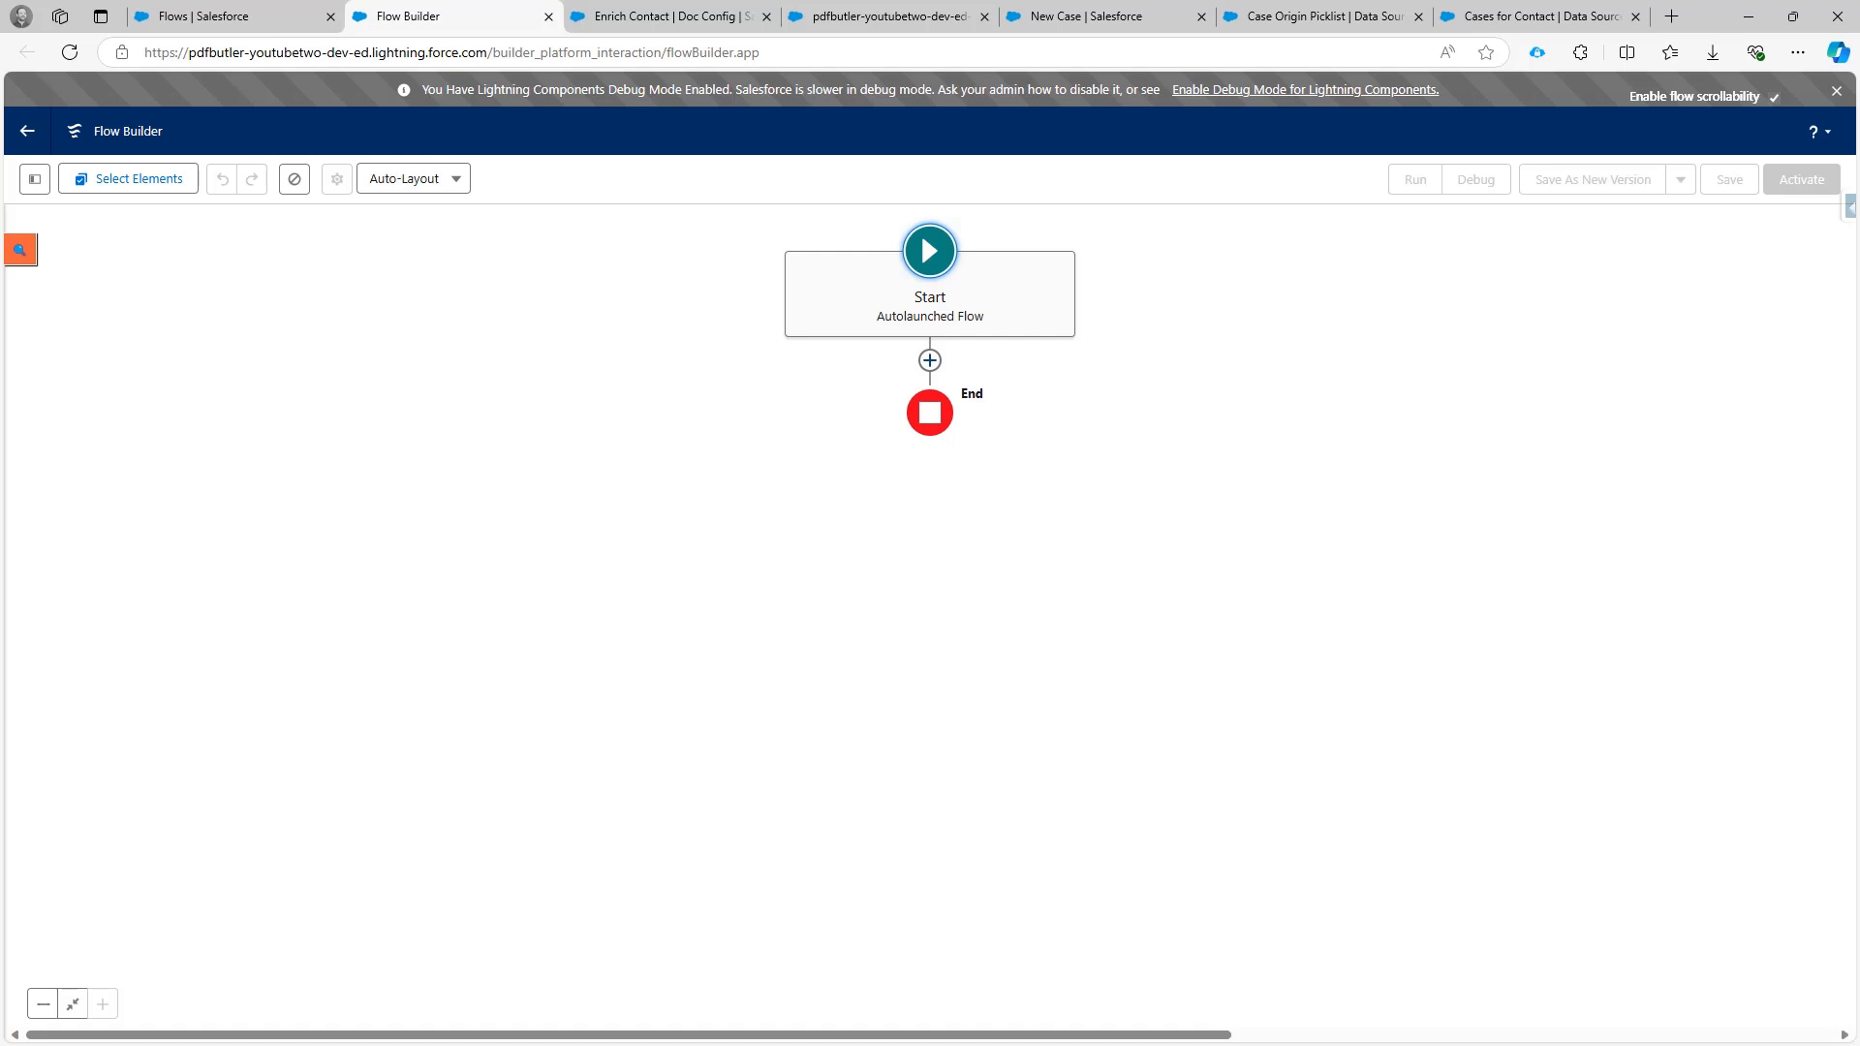
Start a new flow resource of type Variable with the API name Contact_forUpdate.
left_click(35, 179)
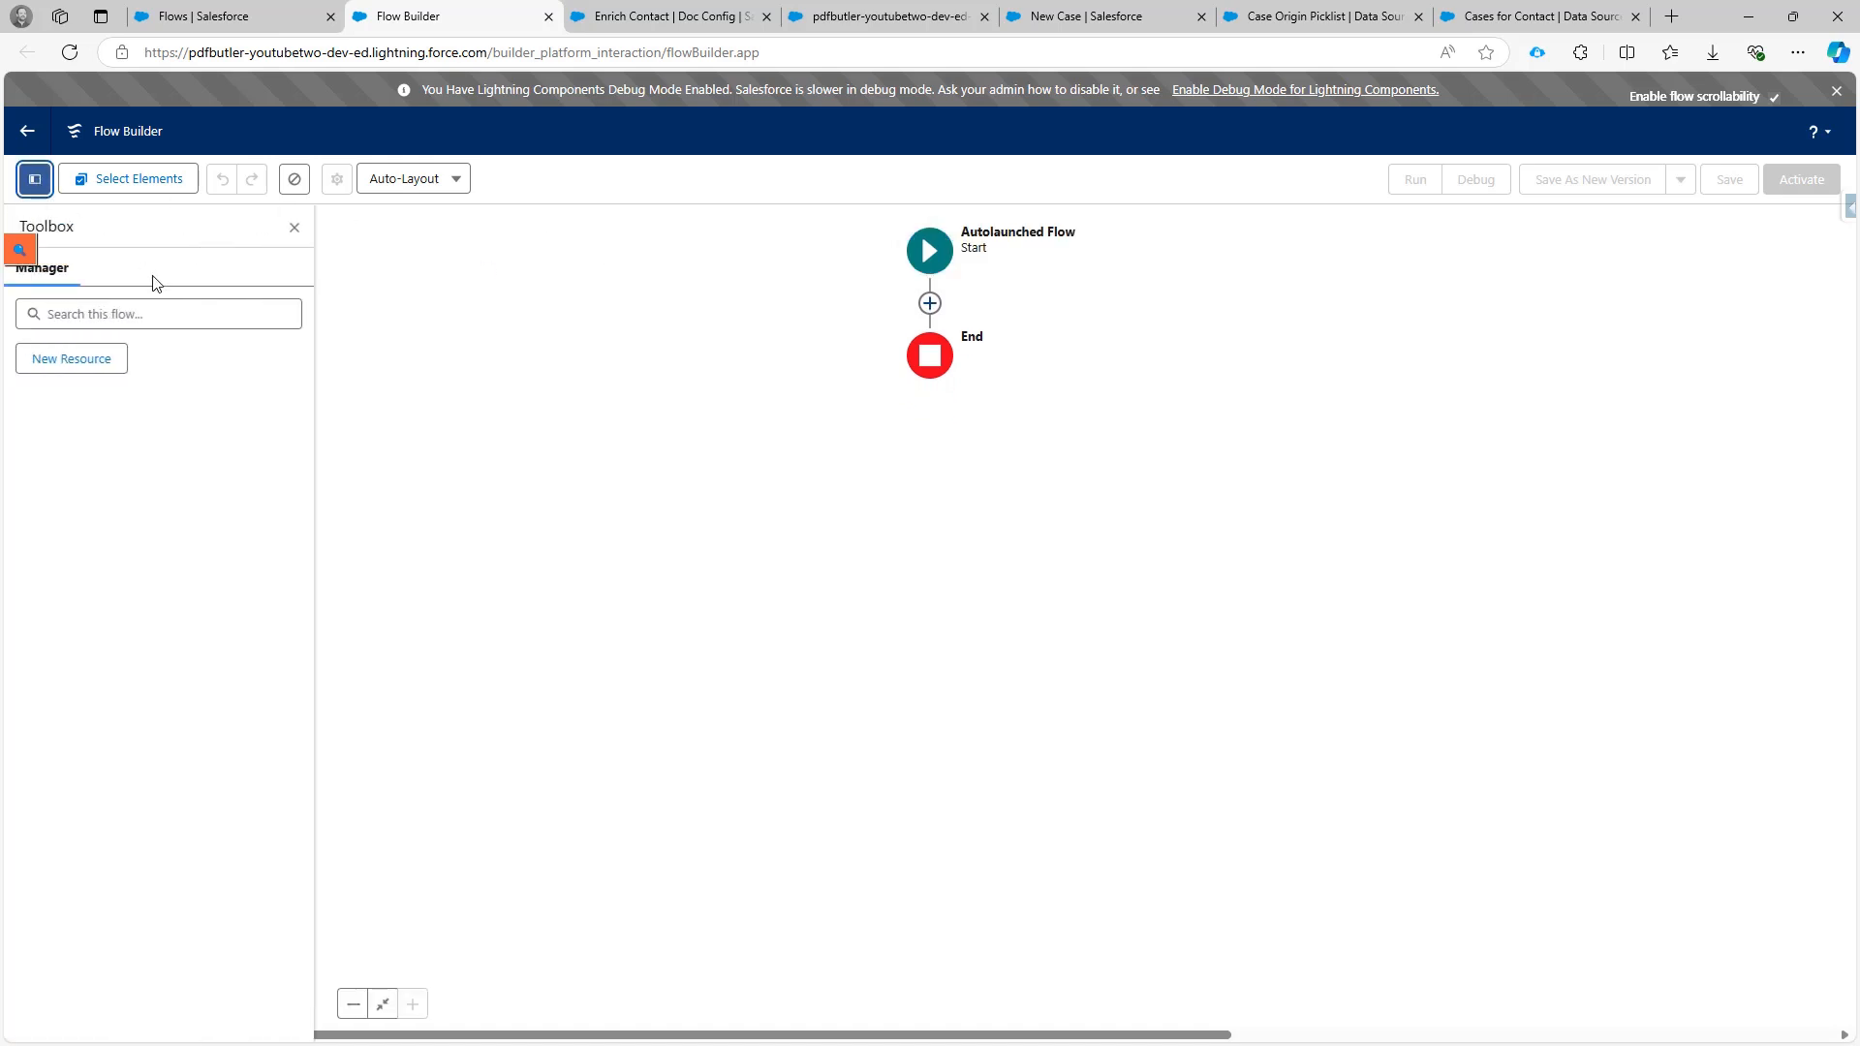
left_click(106, 359)
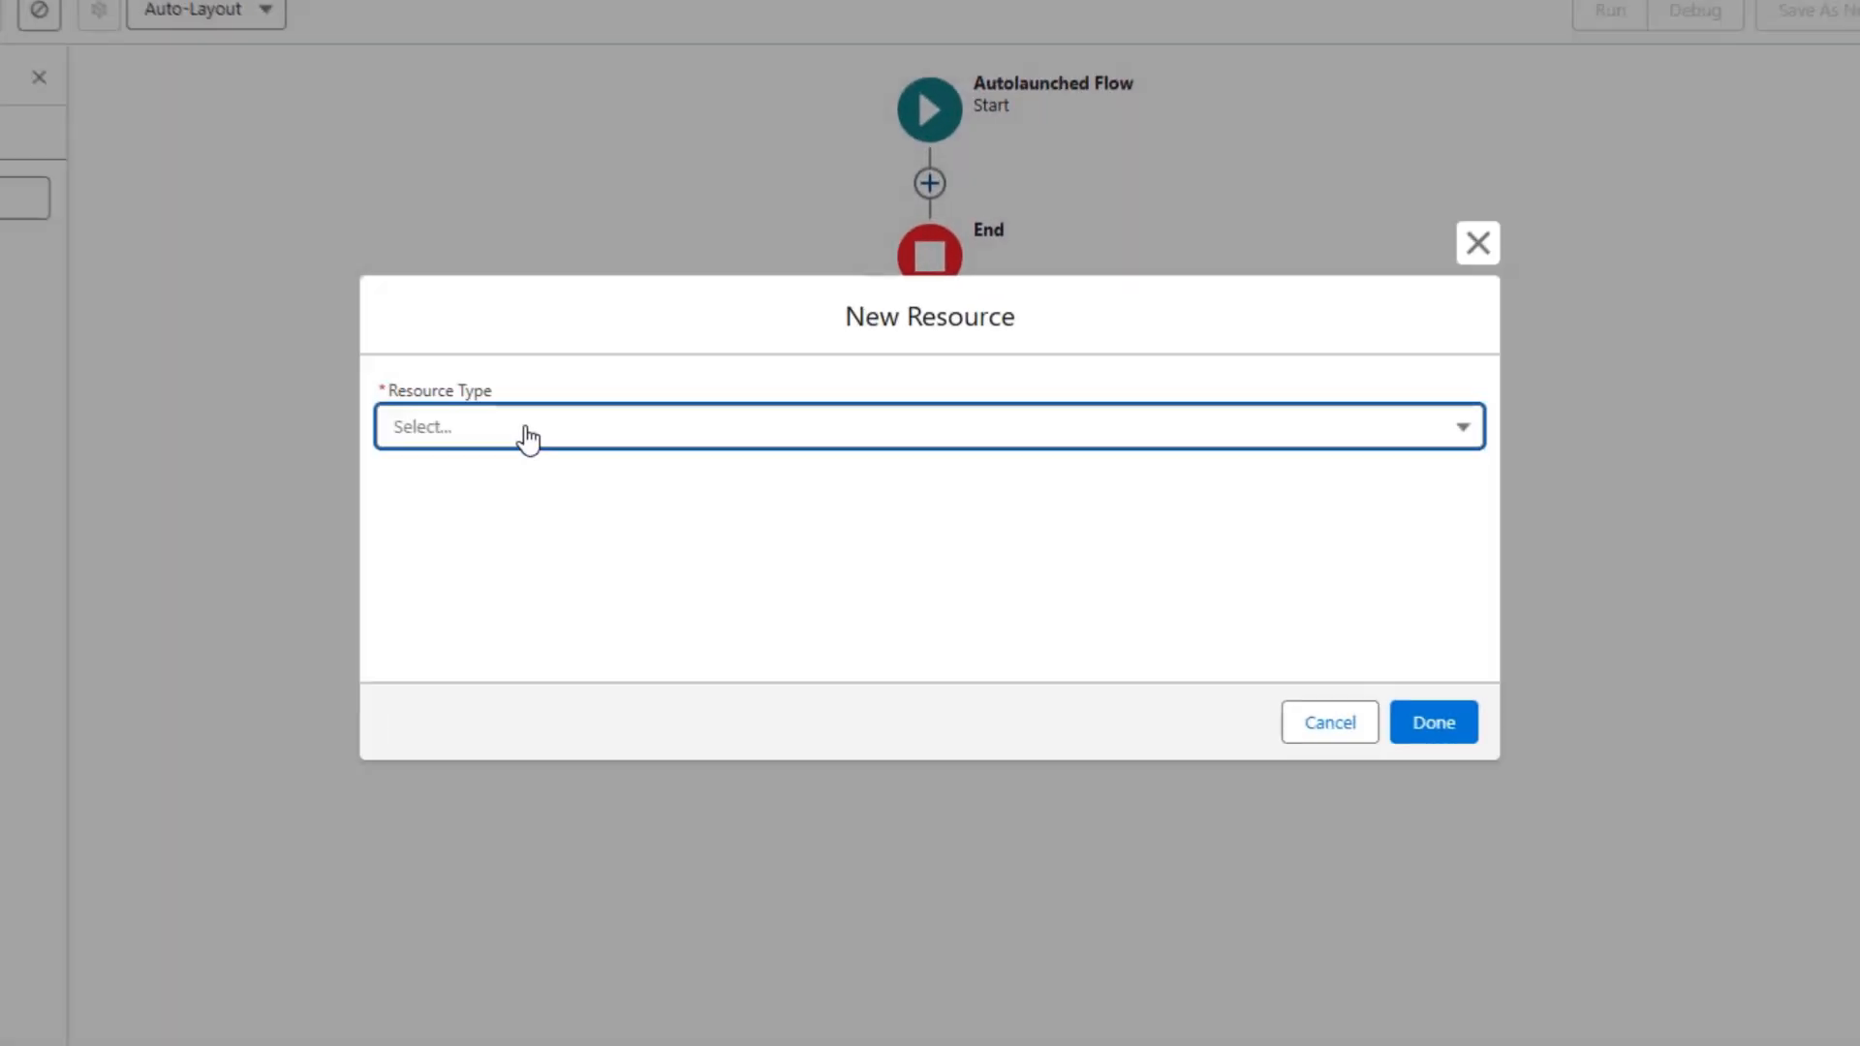
left_click(642, 486)
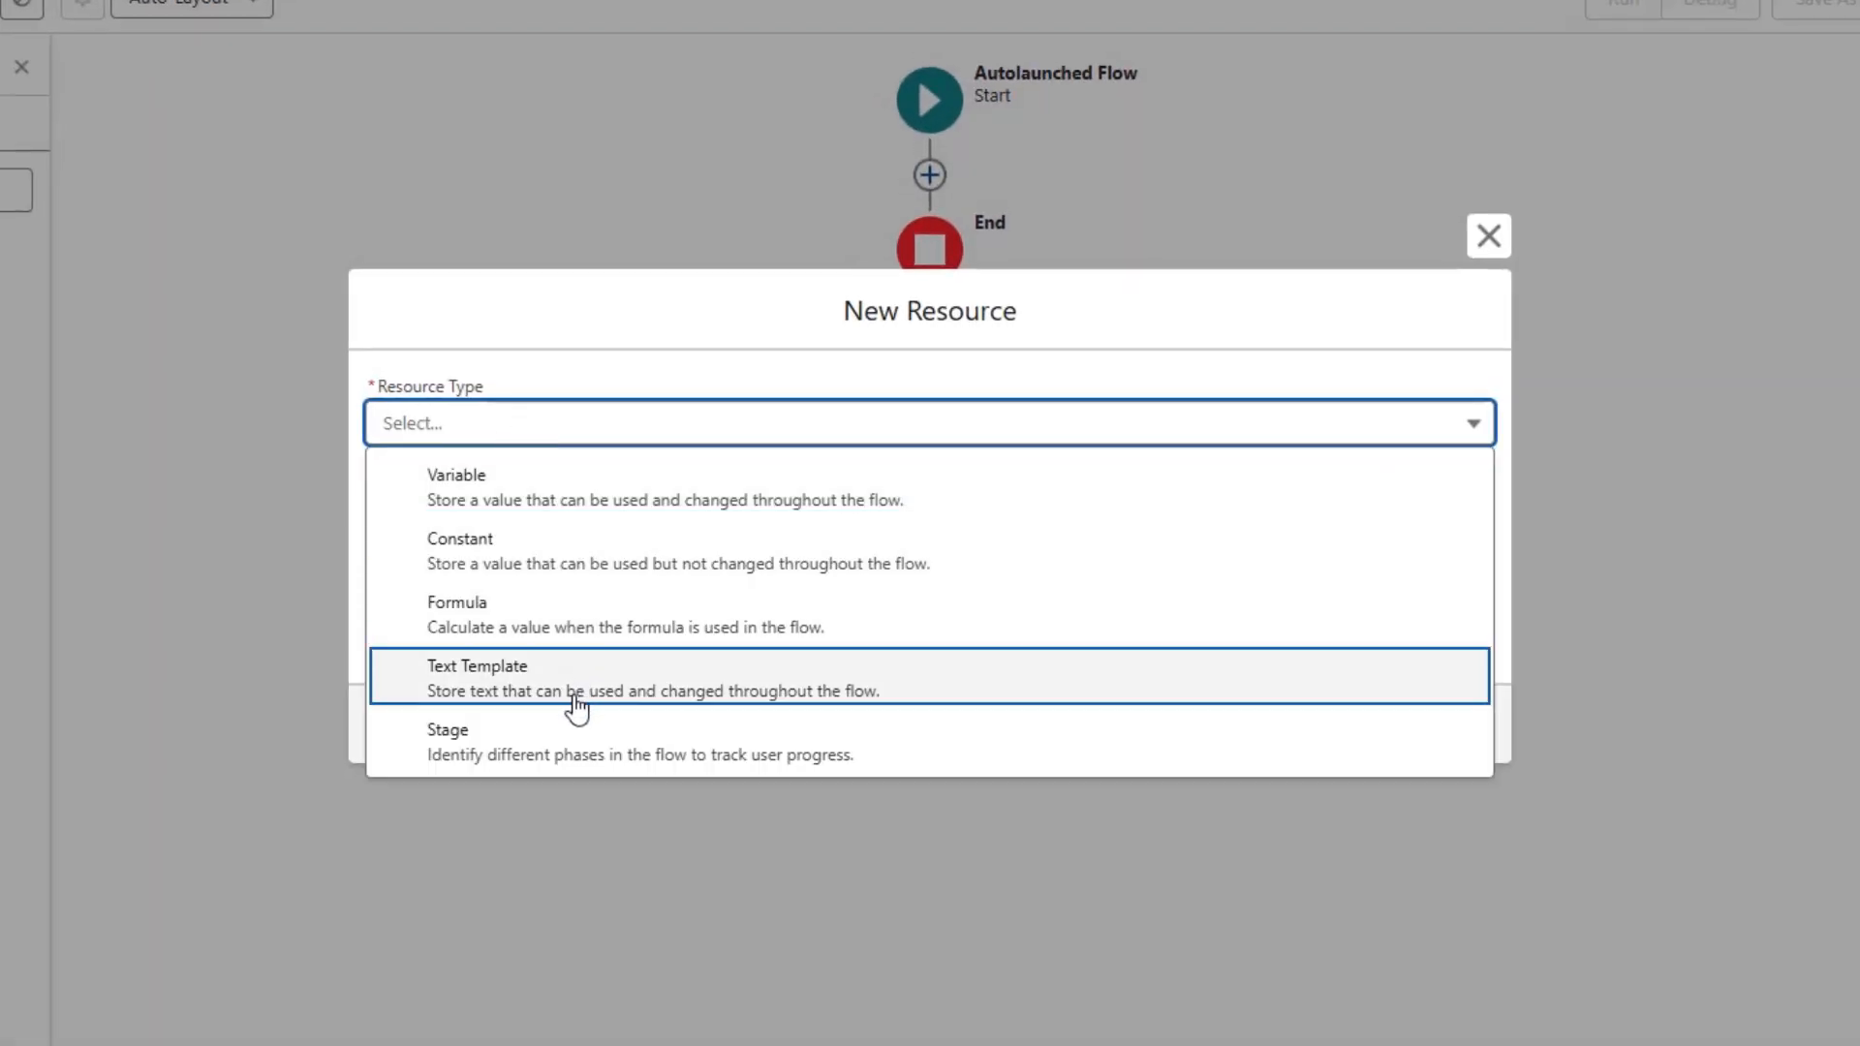
left_click(572, 499)
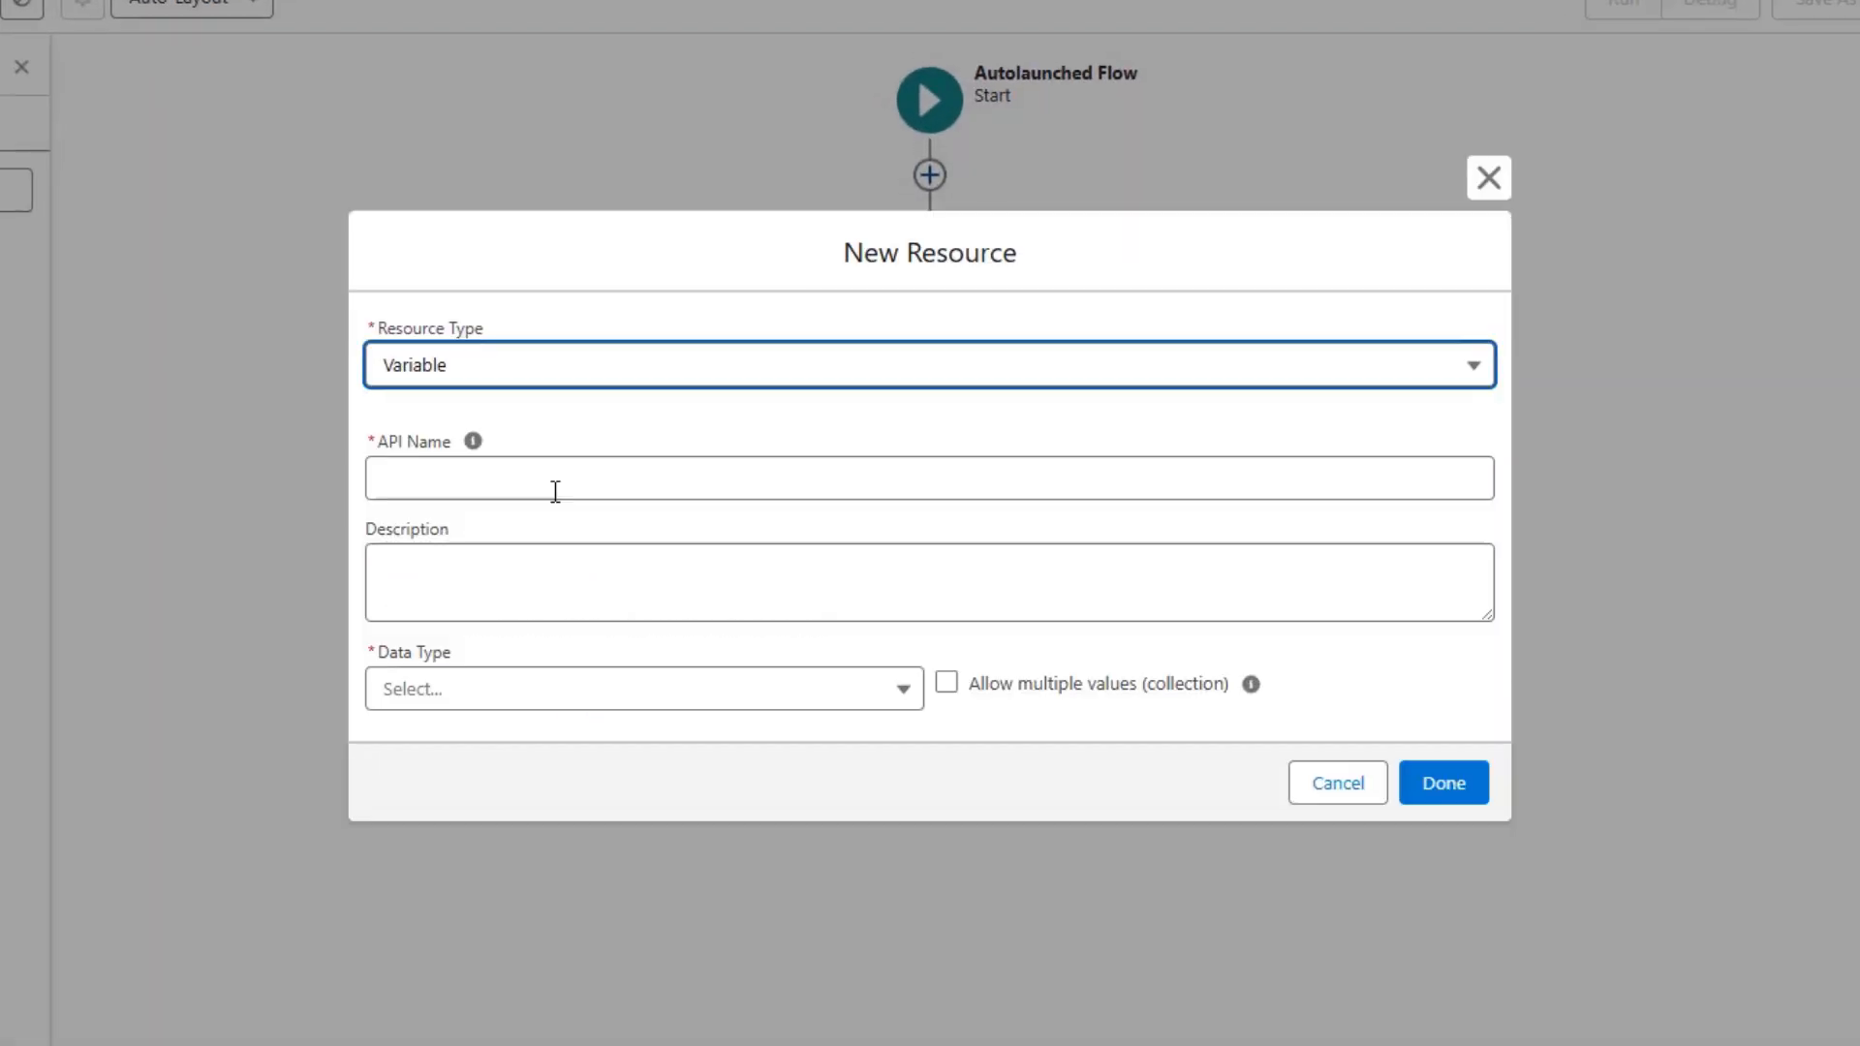
left_click(514, 478)
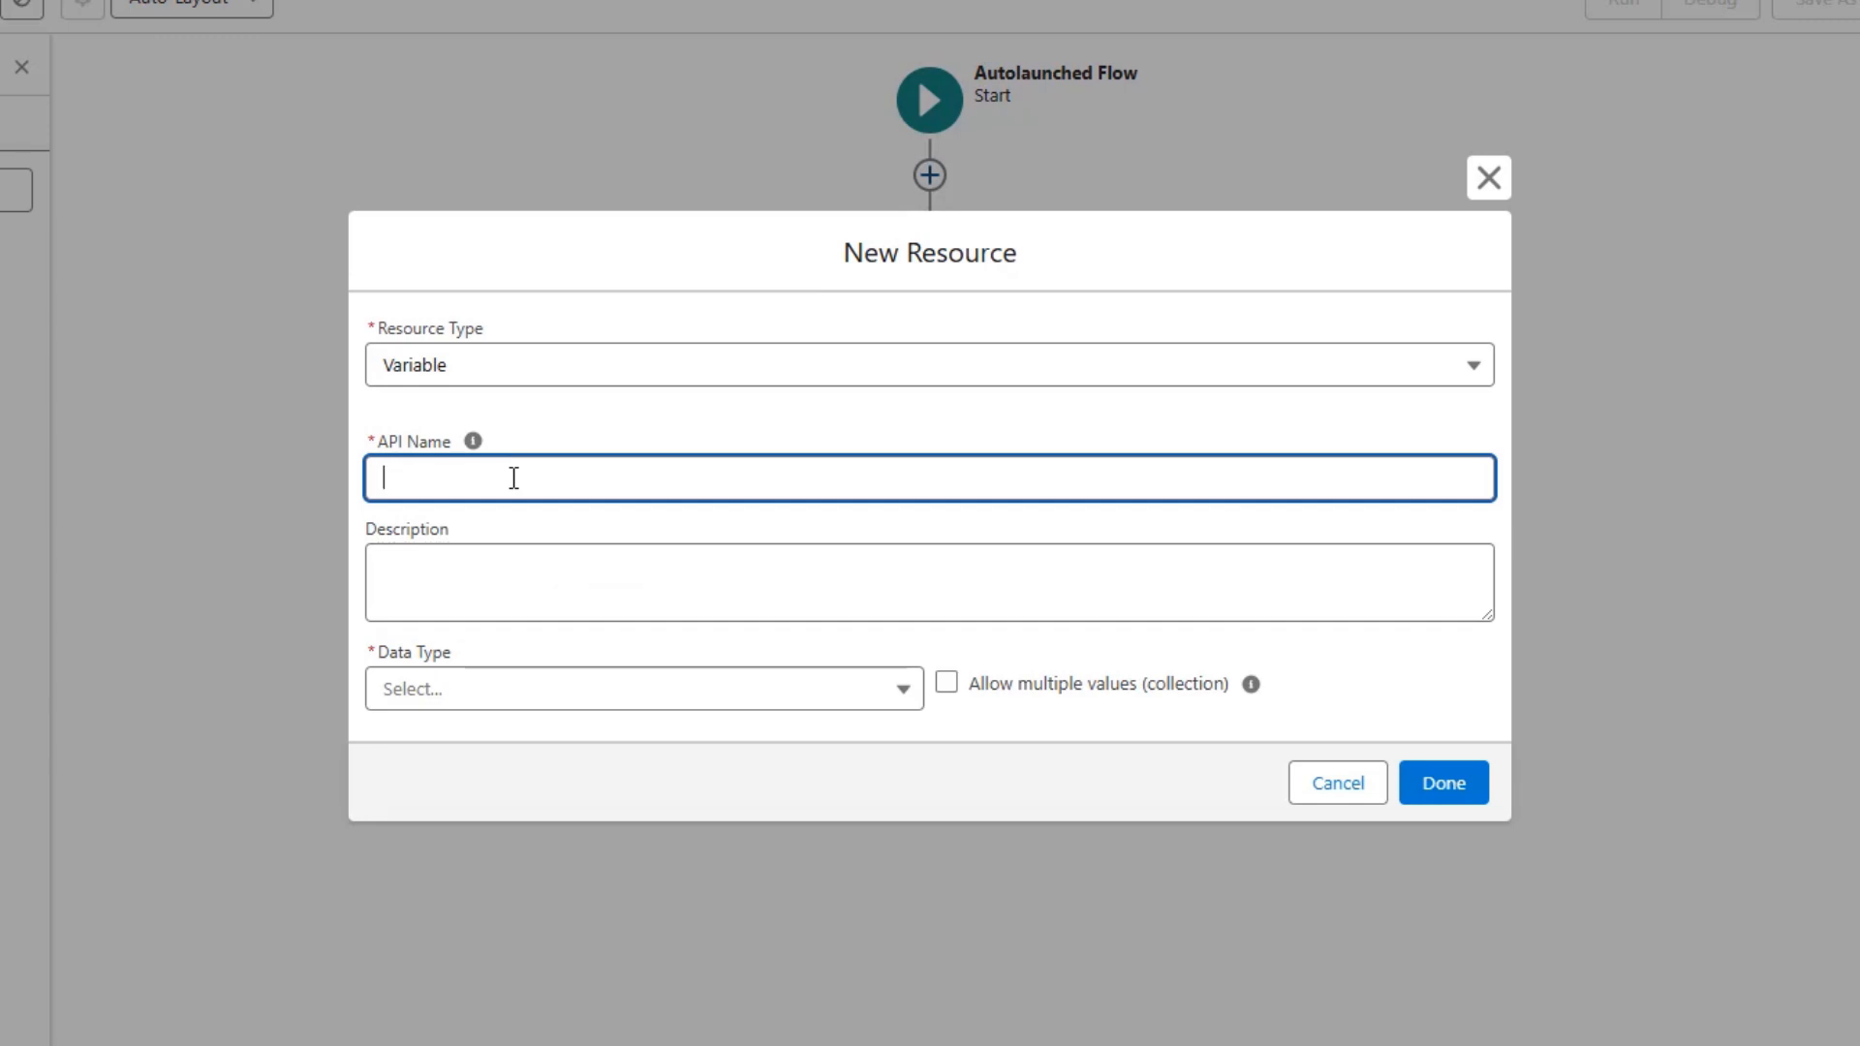
type("Cont")
type("act_forUpdate")
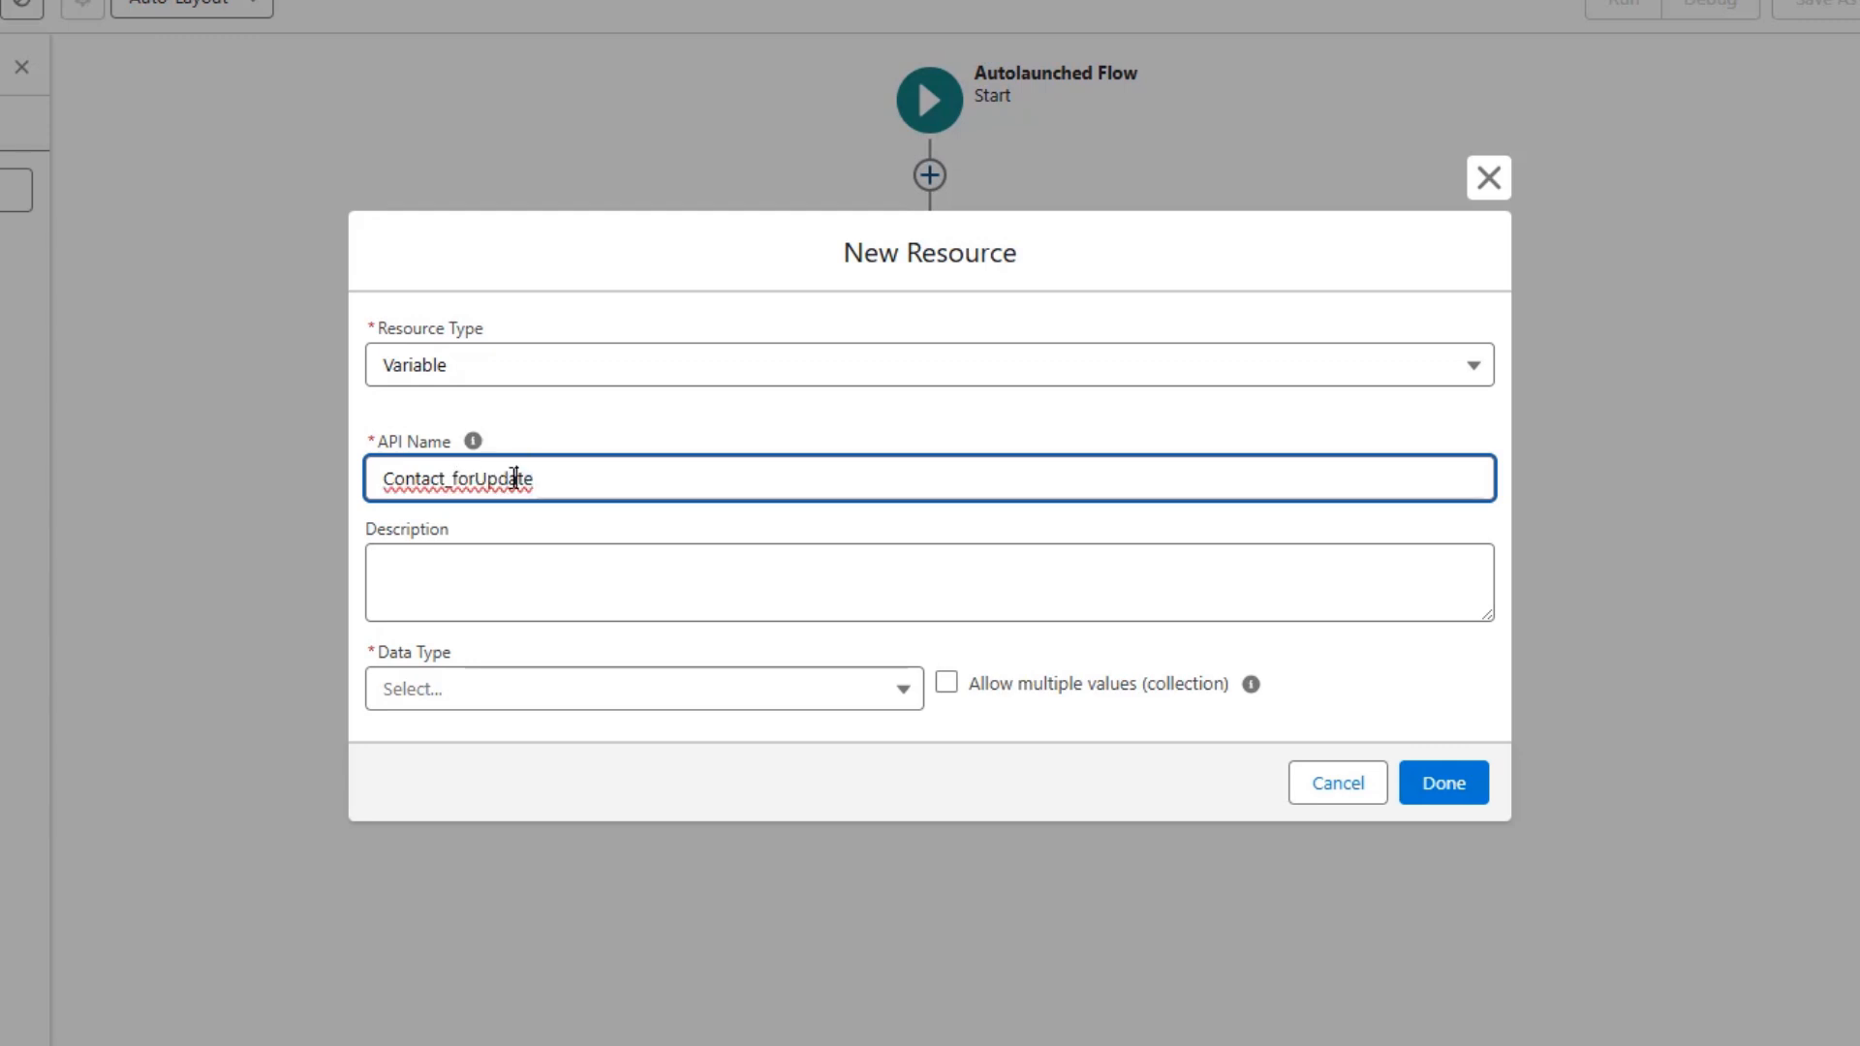
key("shift+Home")
key("Right")
type("__c")
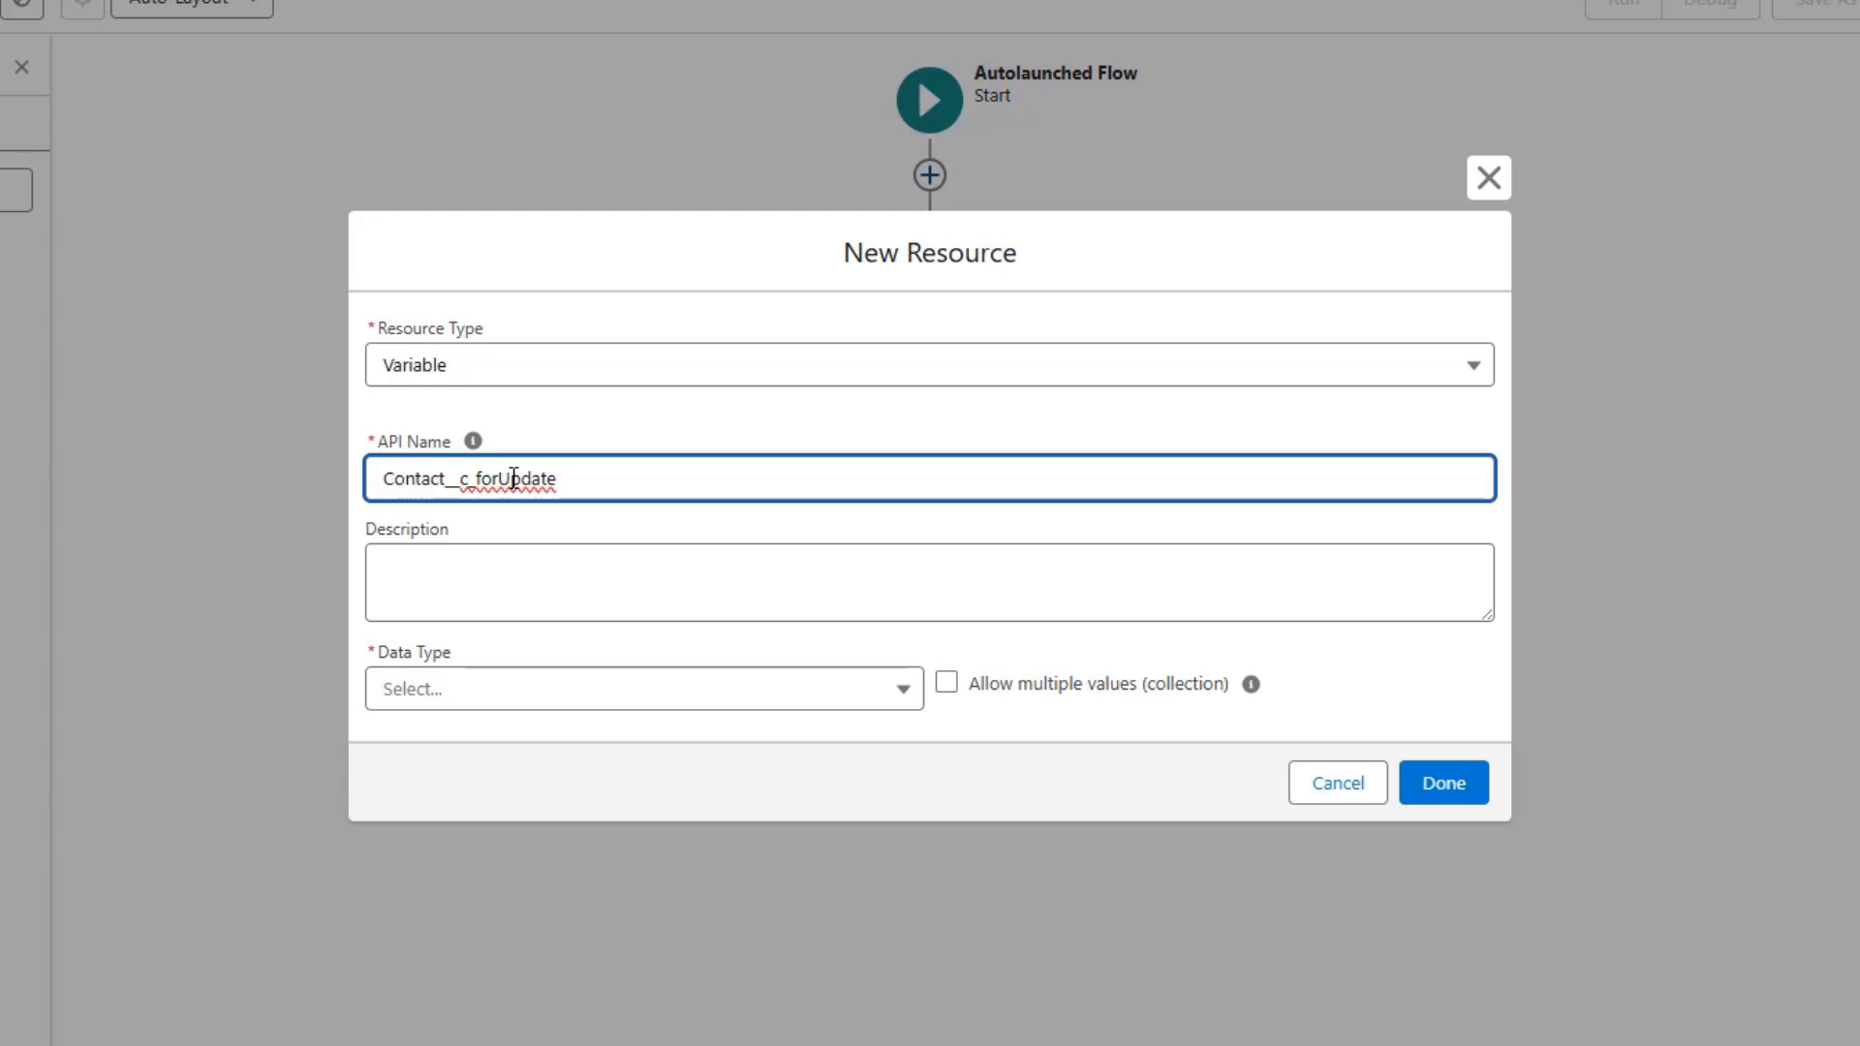
key("BackSpace")
key("BackSpace")
key("BackSpace")
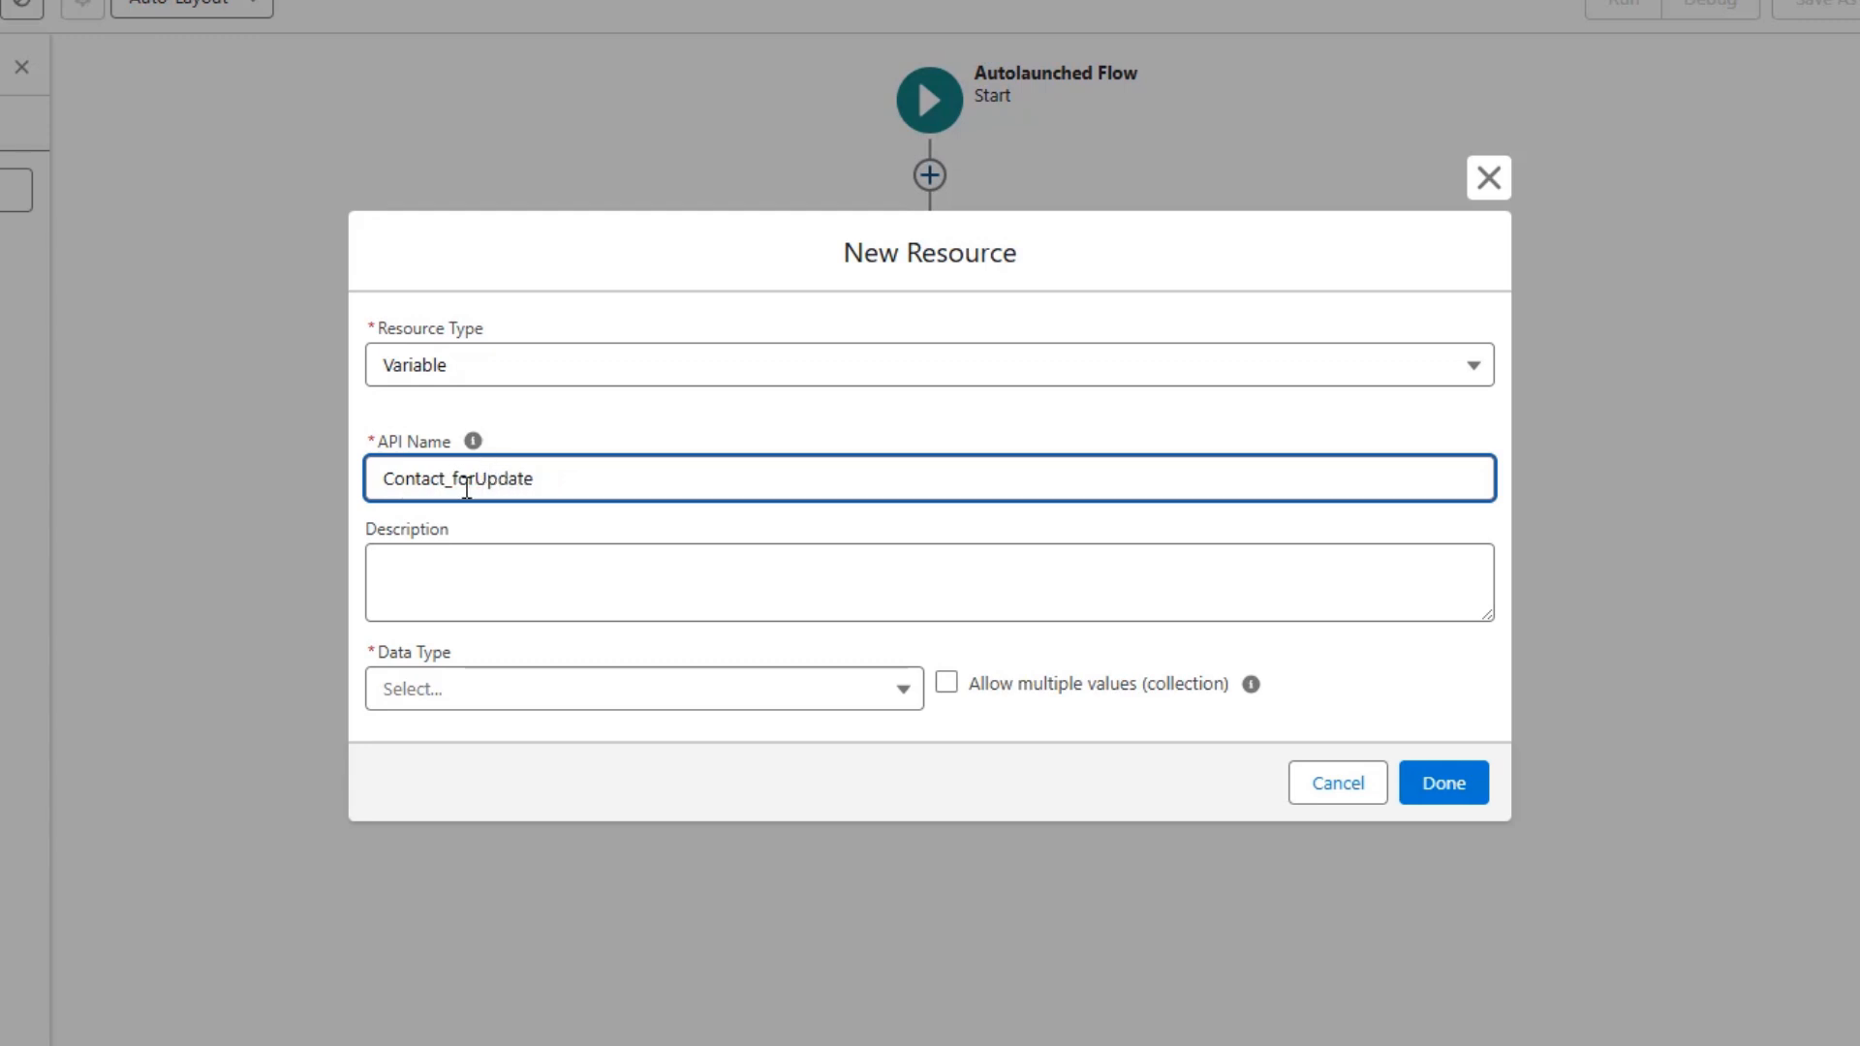
key("Delete")
type("_")
left_click_drag(447, 480, 568, 481)
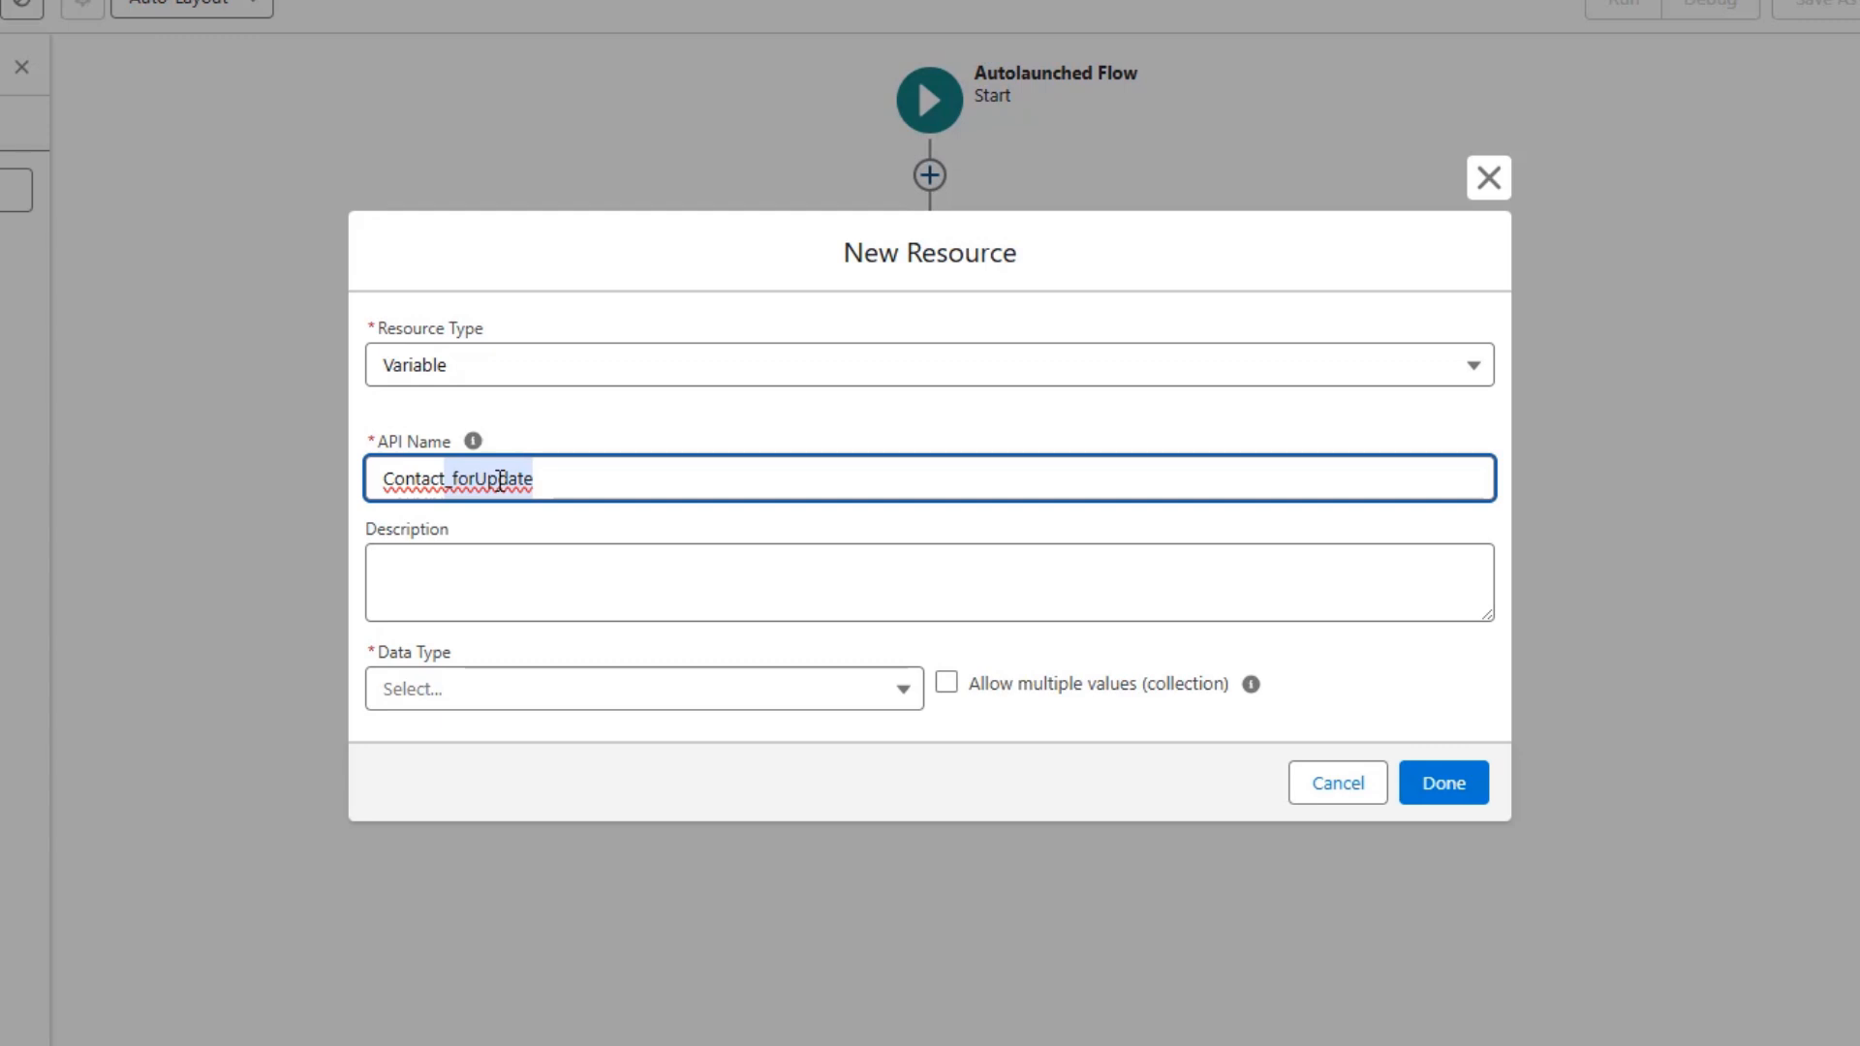
left_click_drag(447, 477, 544, 476)
Make the Contact_forUpdate variable a collection of Contact records that is available for input, and finish creating the resource.
left_click(629, 684)
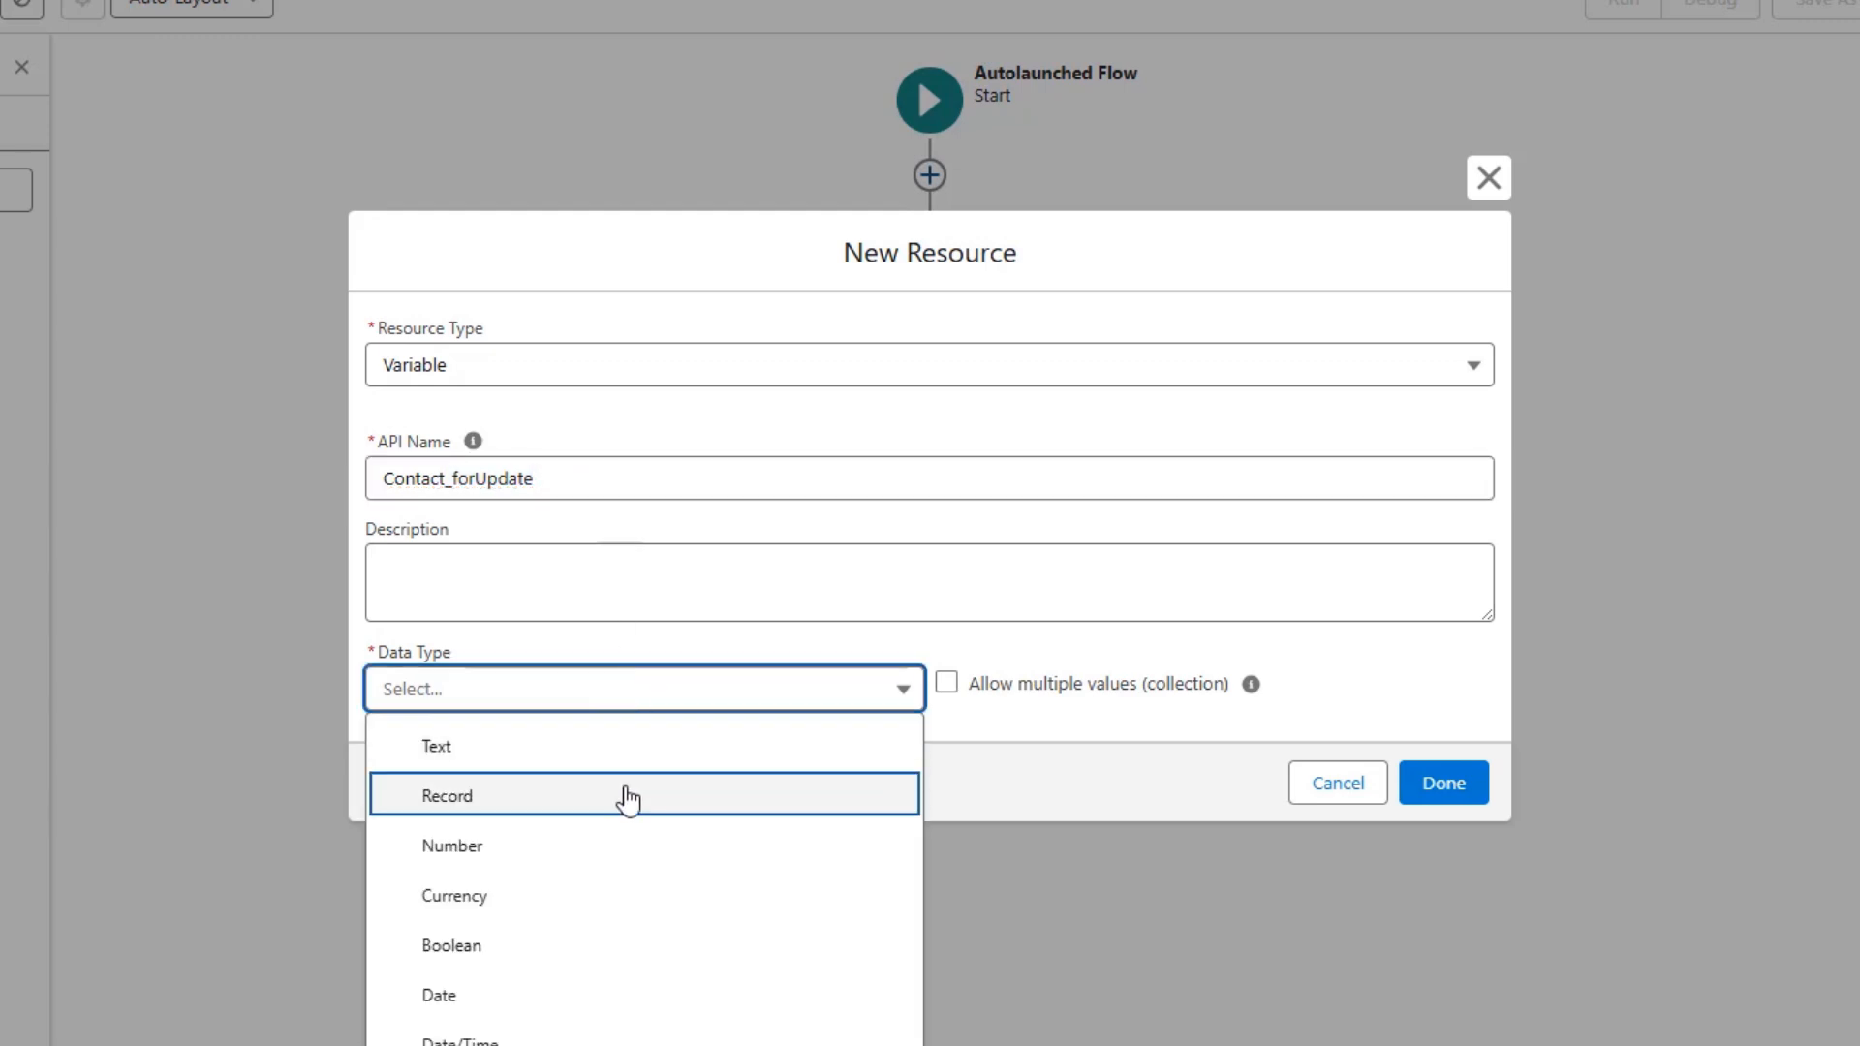
left_click(628, 797)
left_click(549, 692)
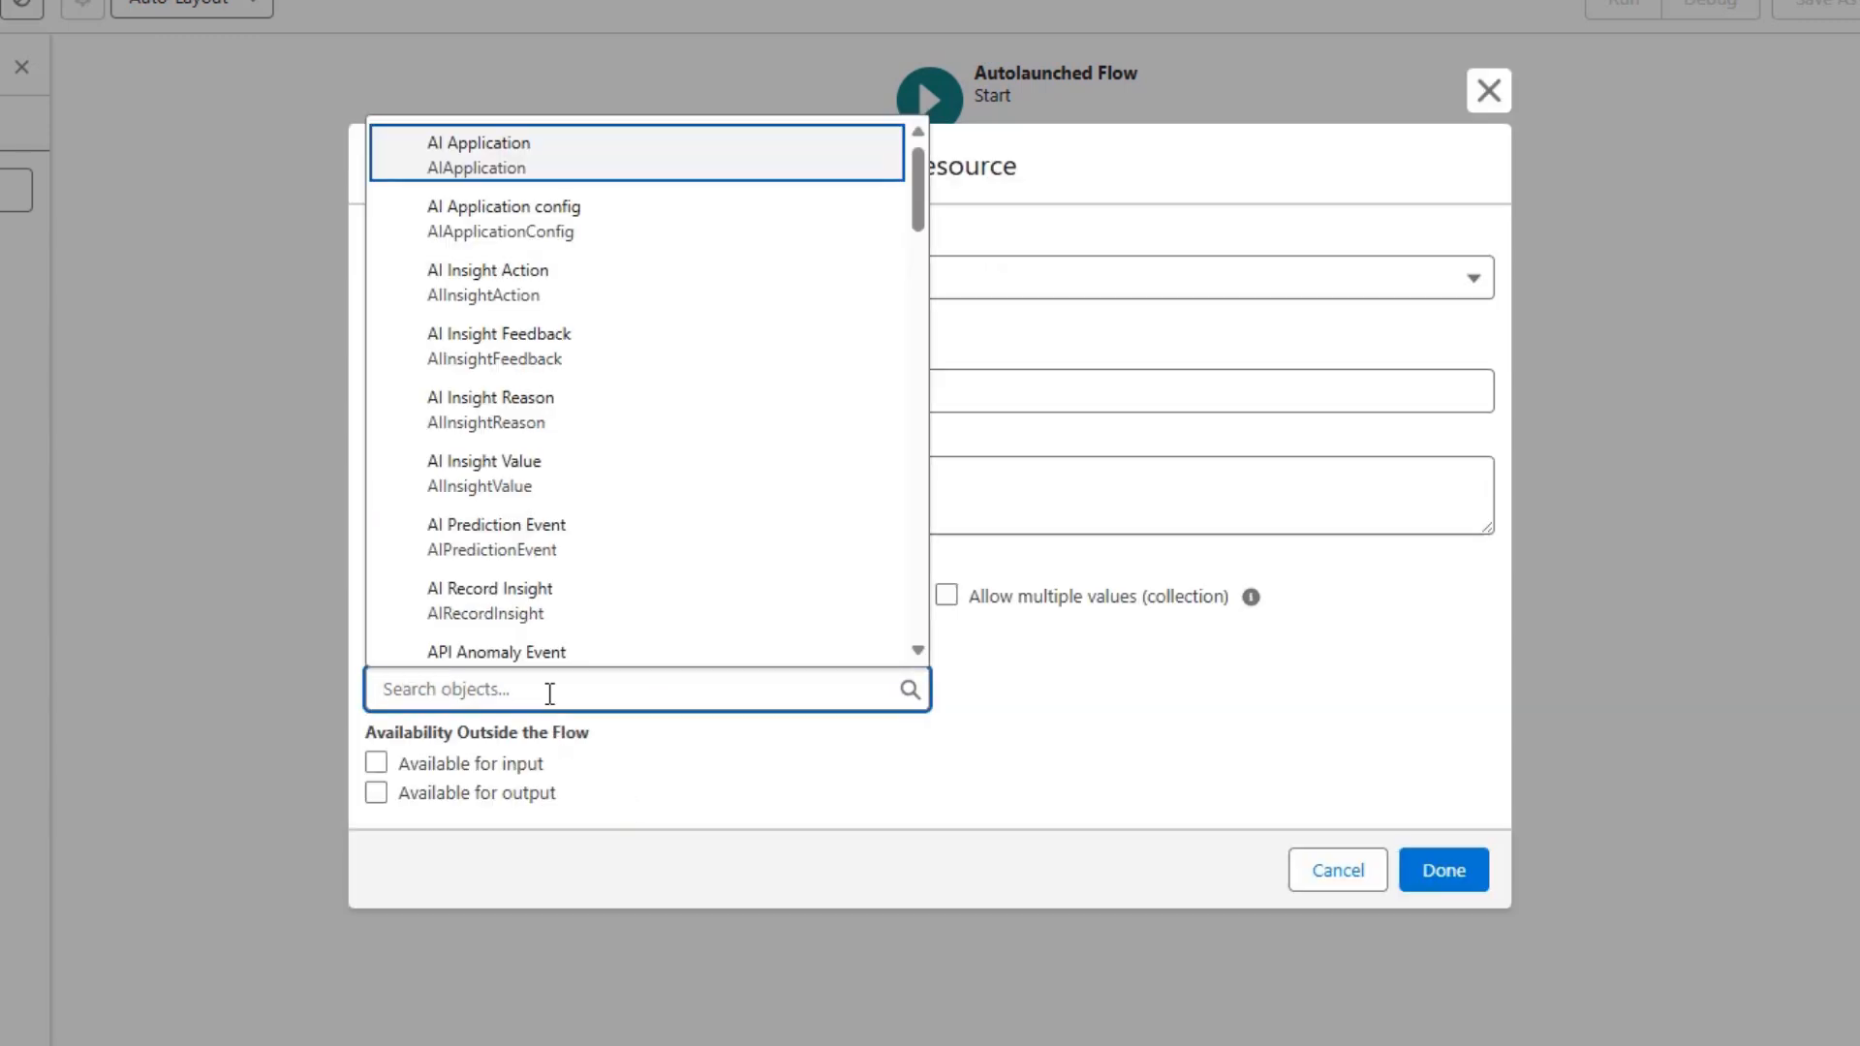
type("contact")
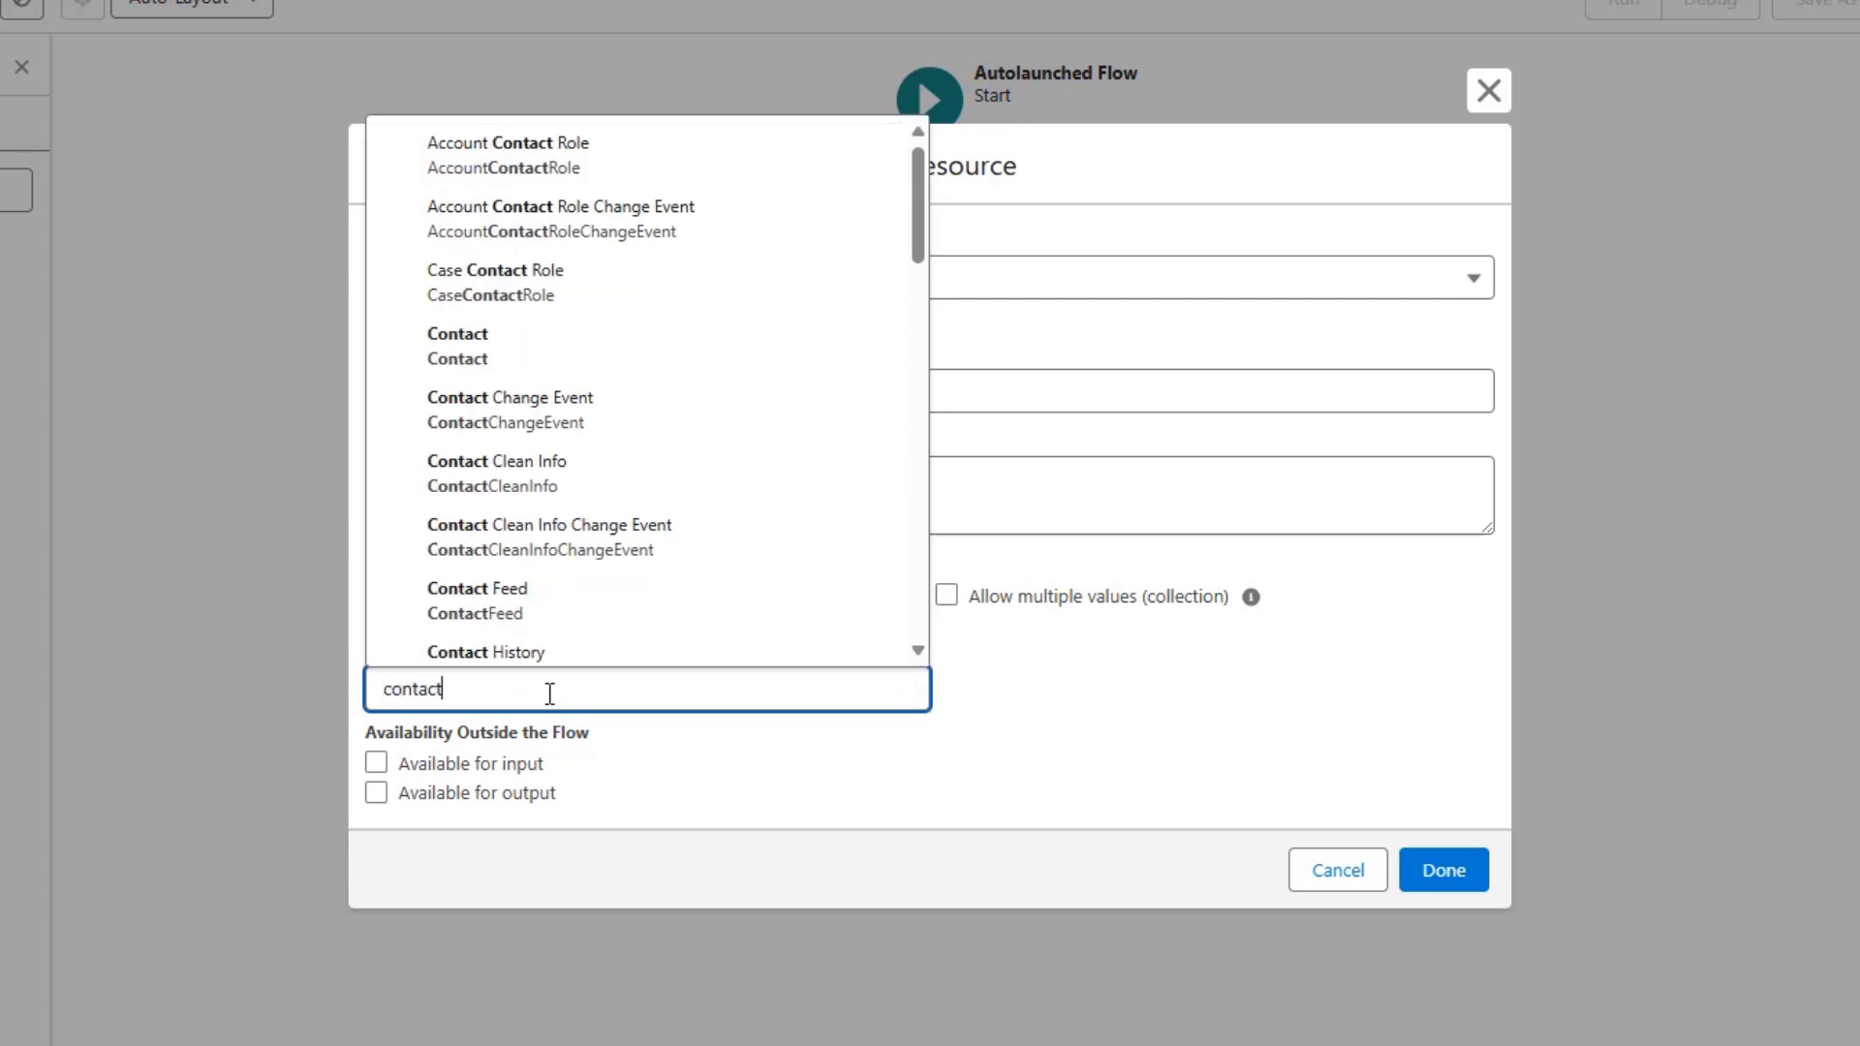
left_click(436, 359)
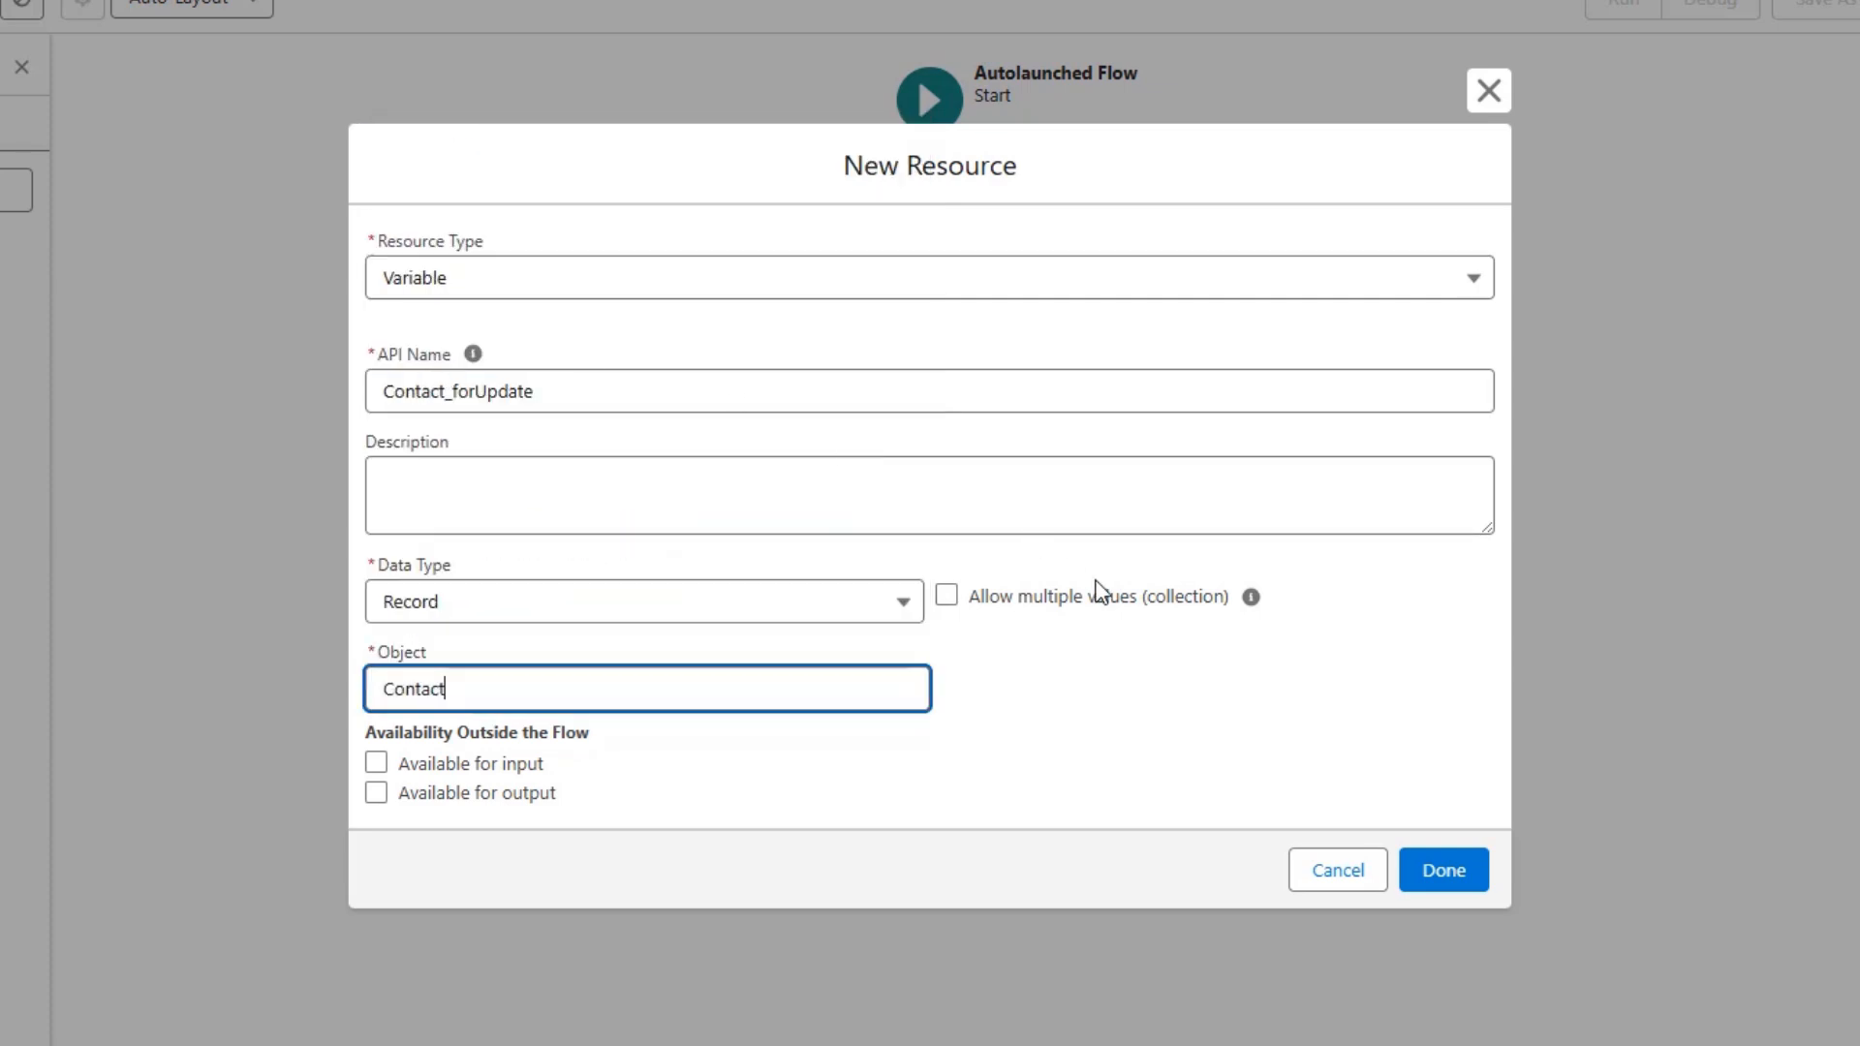
left_click(1103, 599)
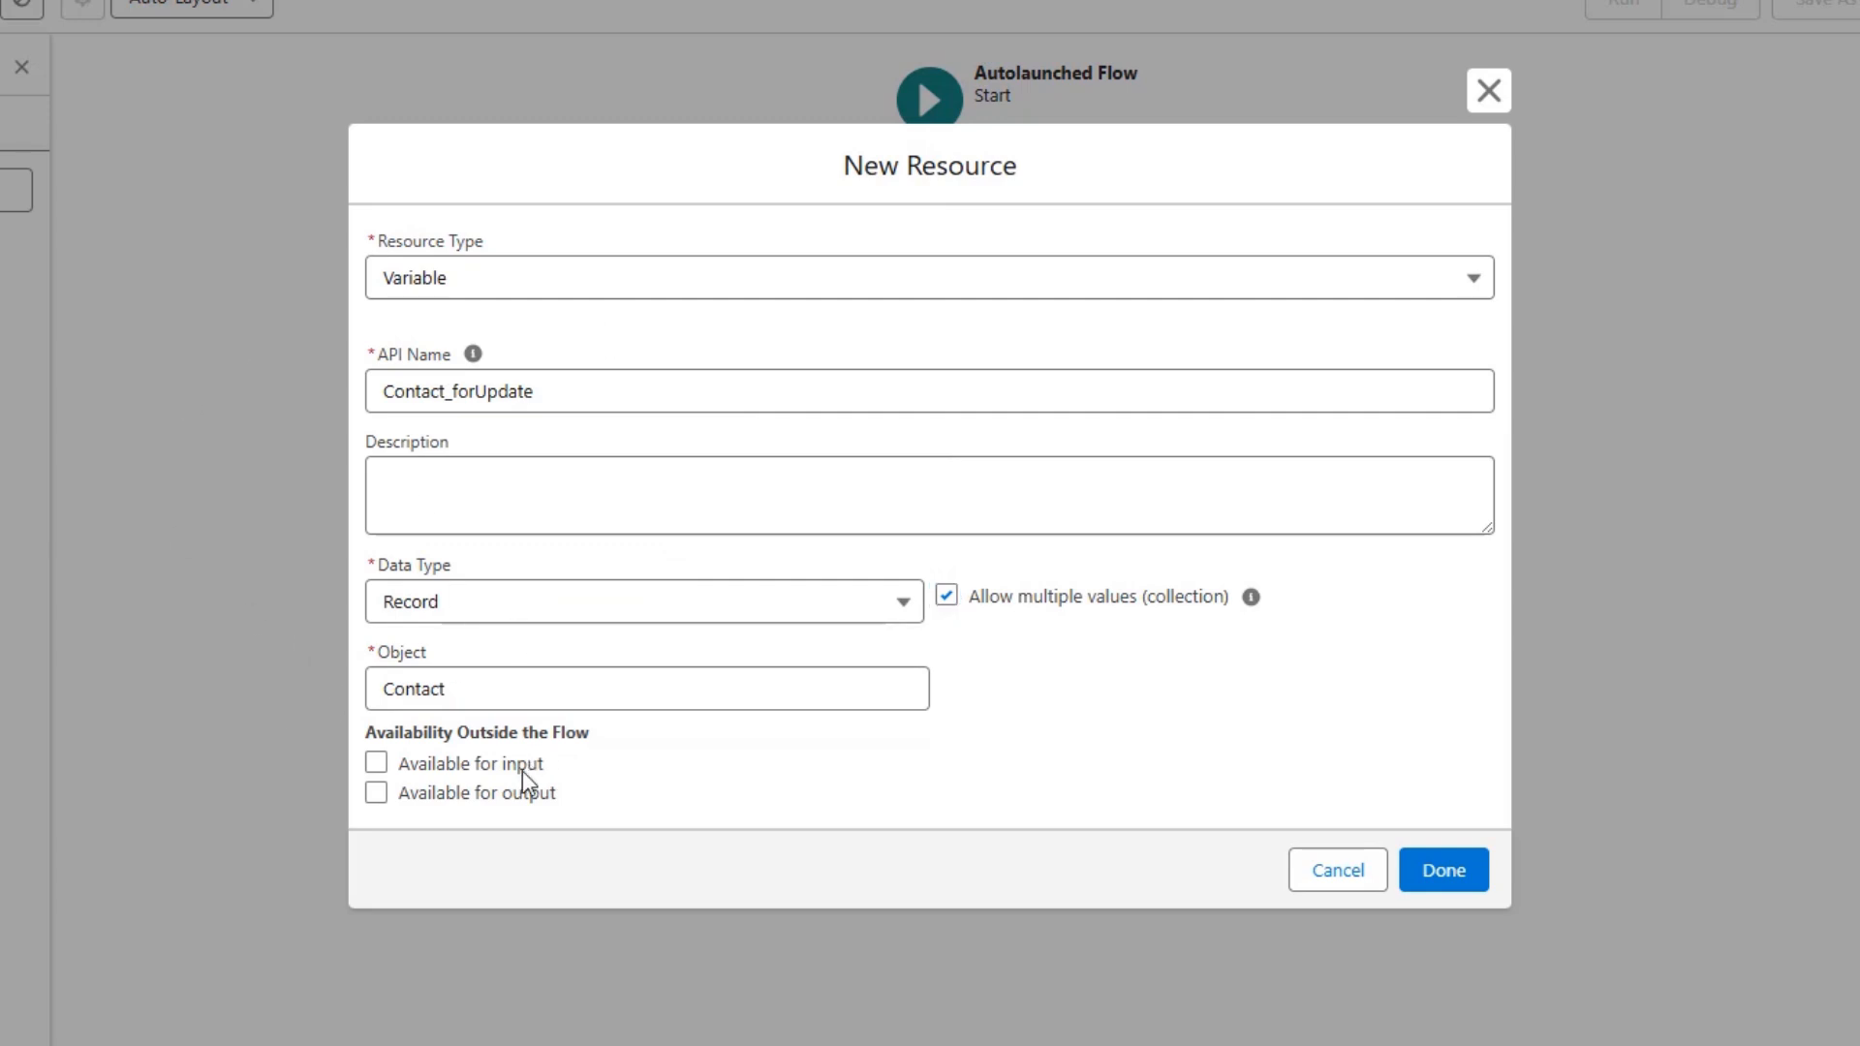
left_click(475, 768)
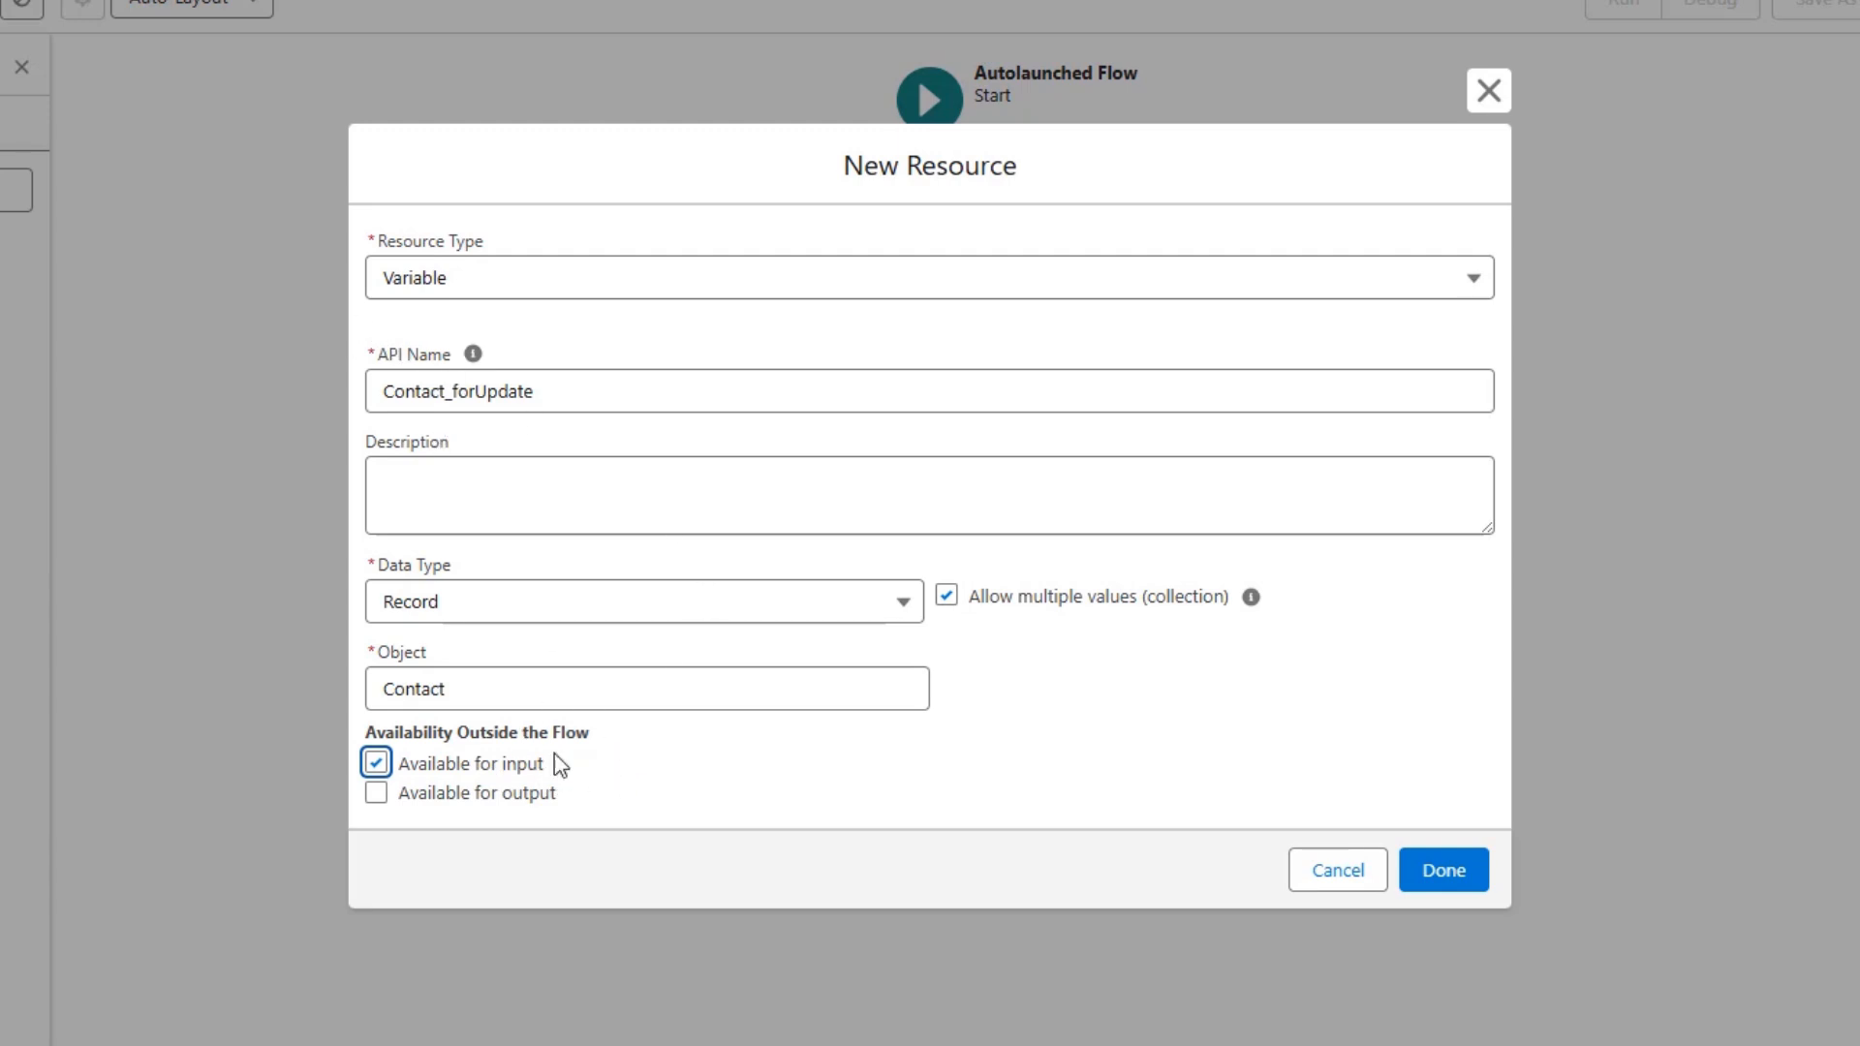
left_click(1465, 878)
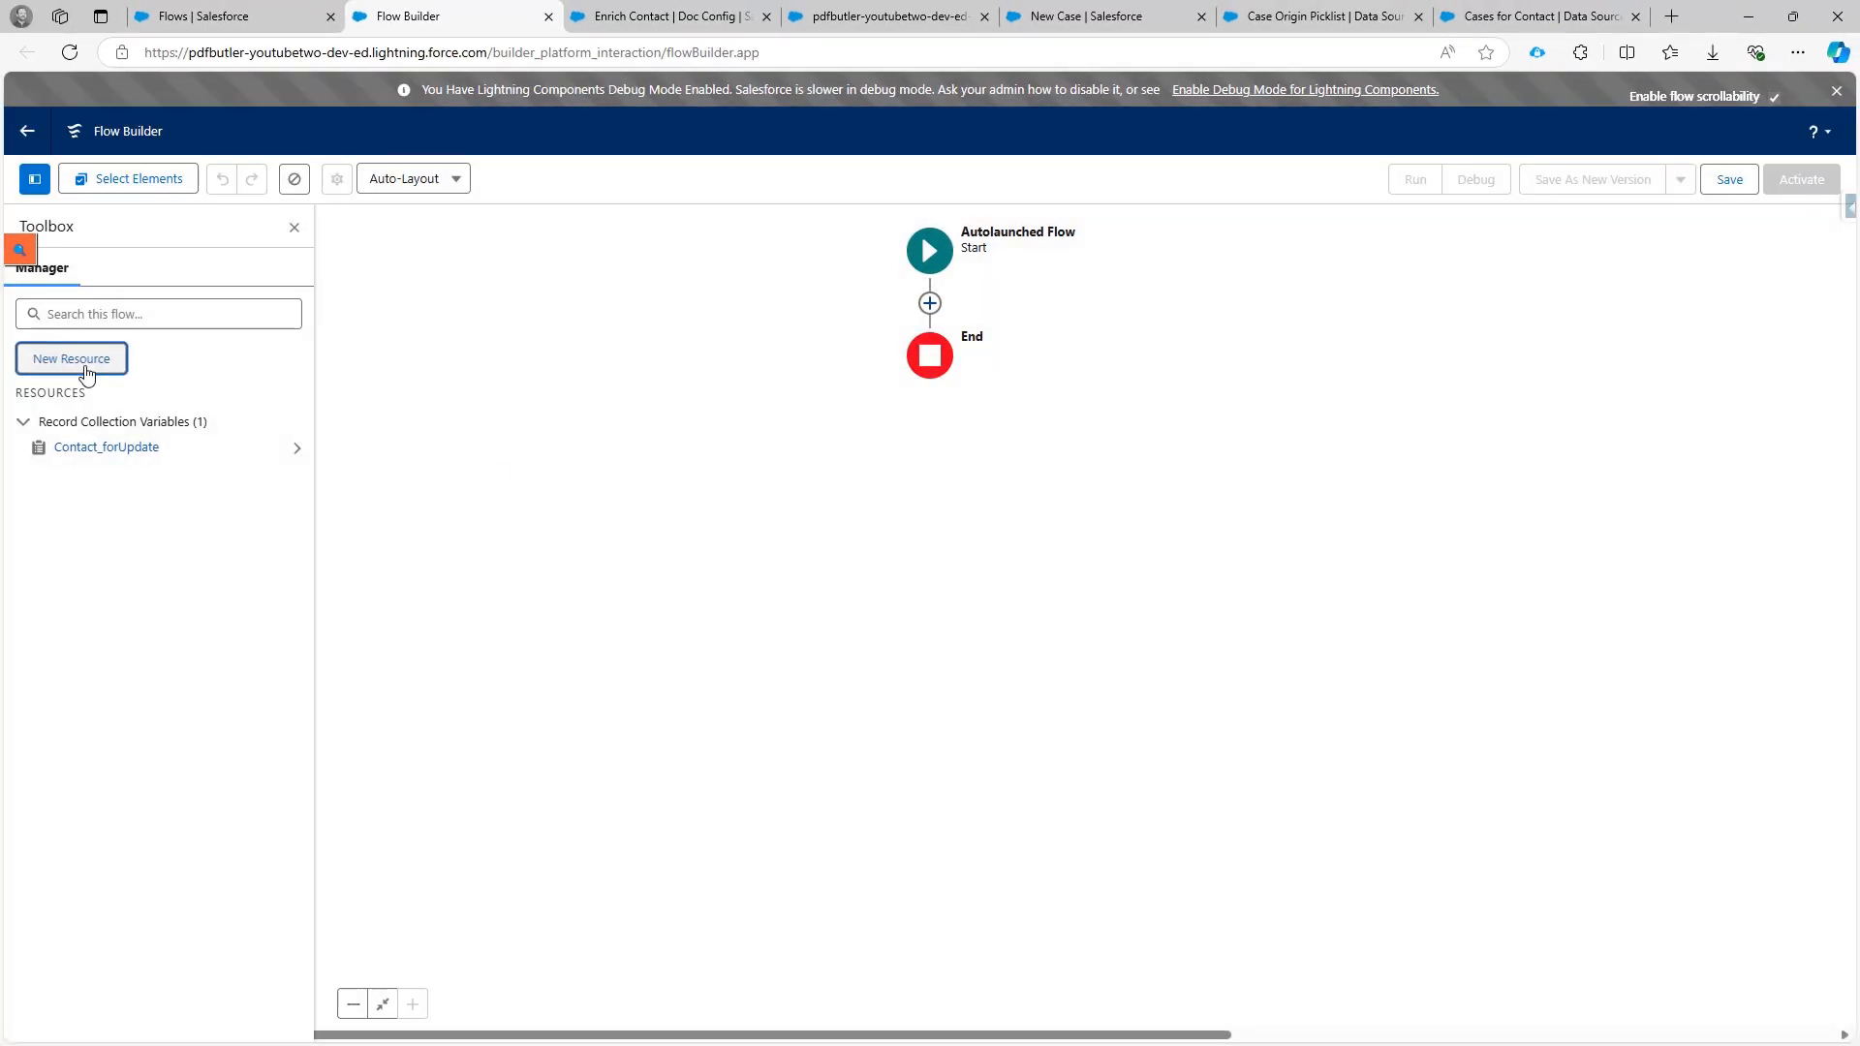
Start a new flow resource of type Variable with the API name Case_forCreate.
left_click(19, 340)
left_click(472, 427)
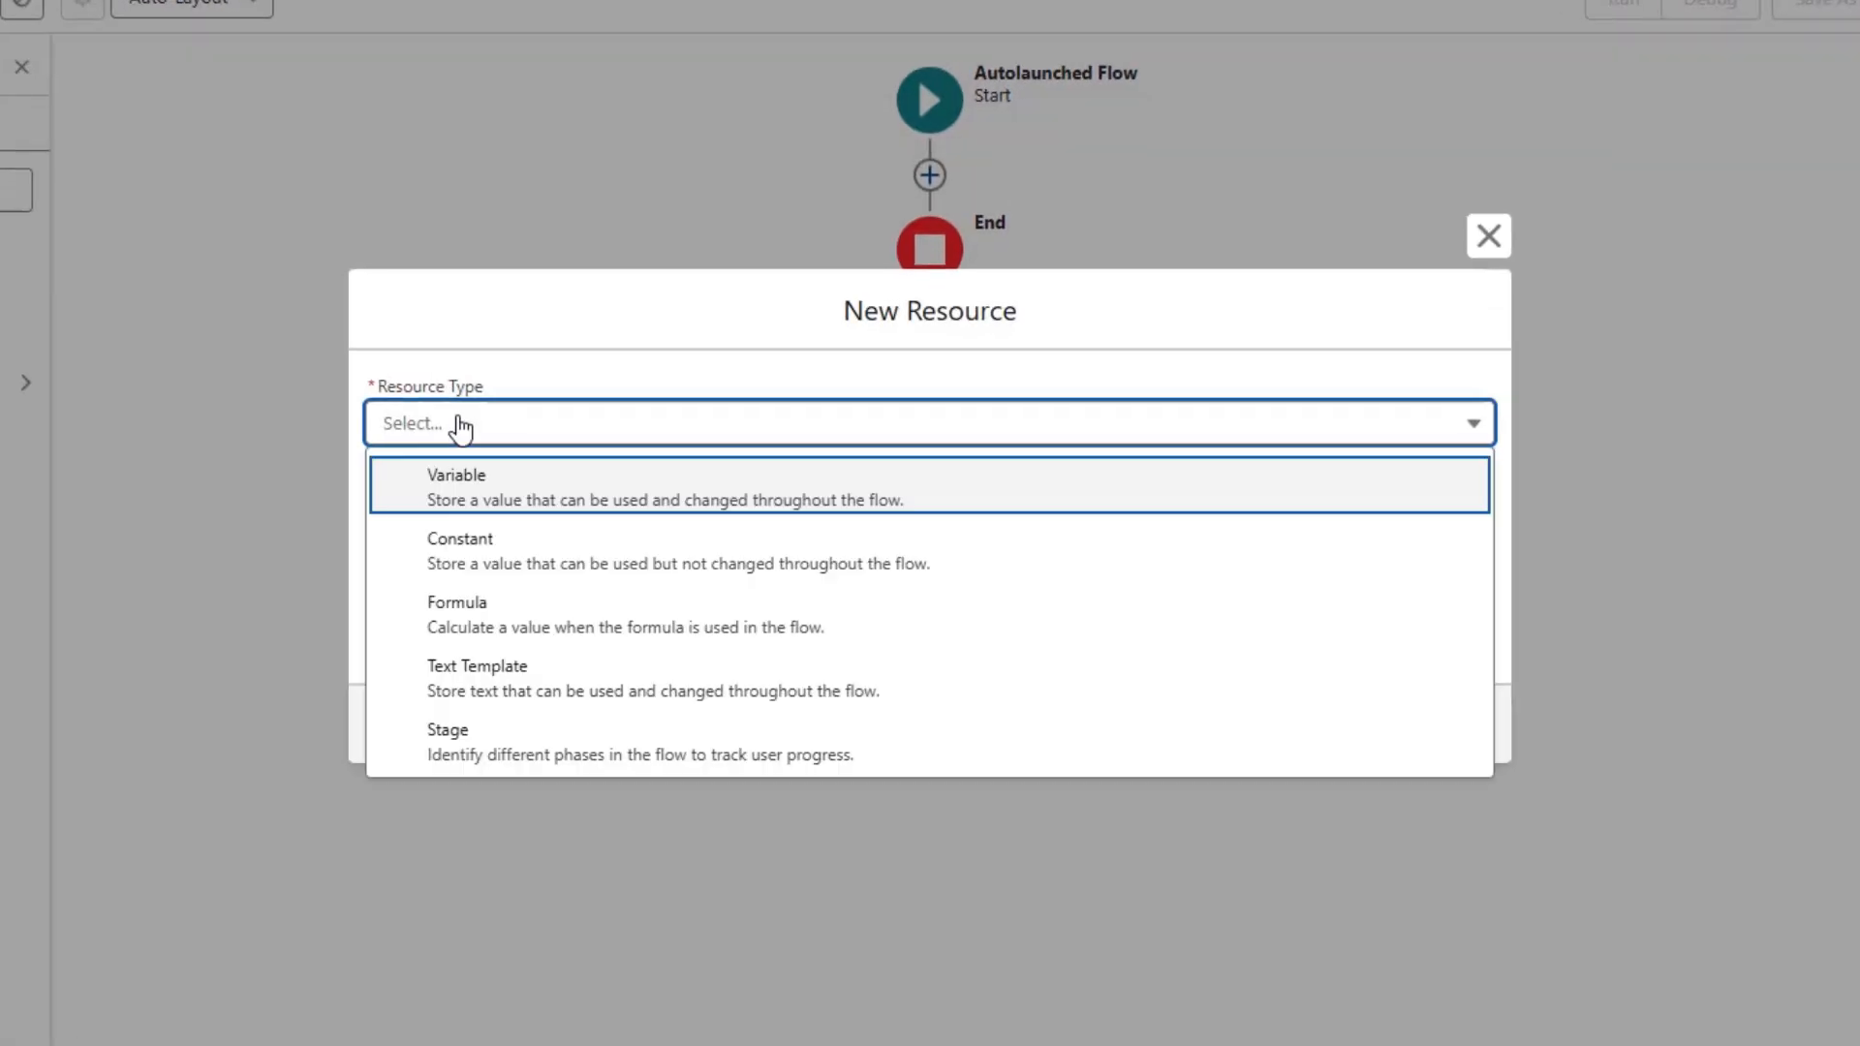
left_click(486, 490)
left_click(451, 478)
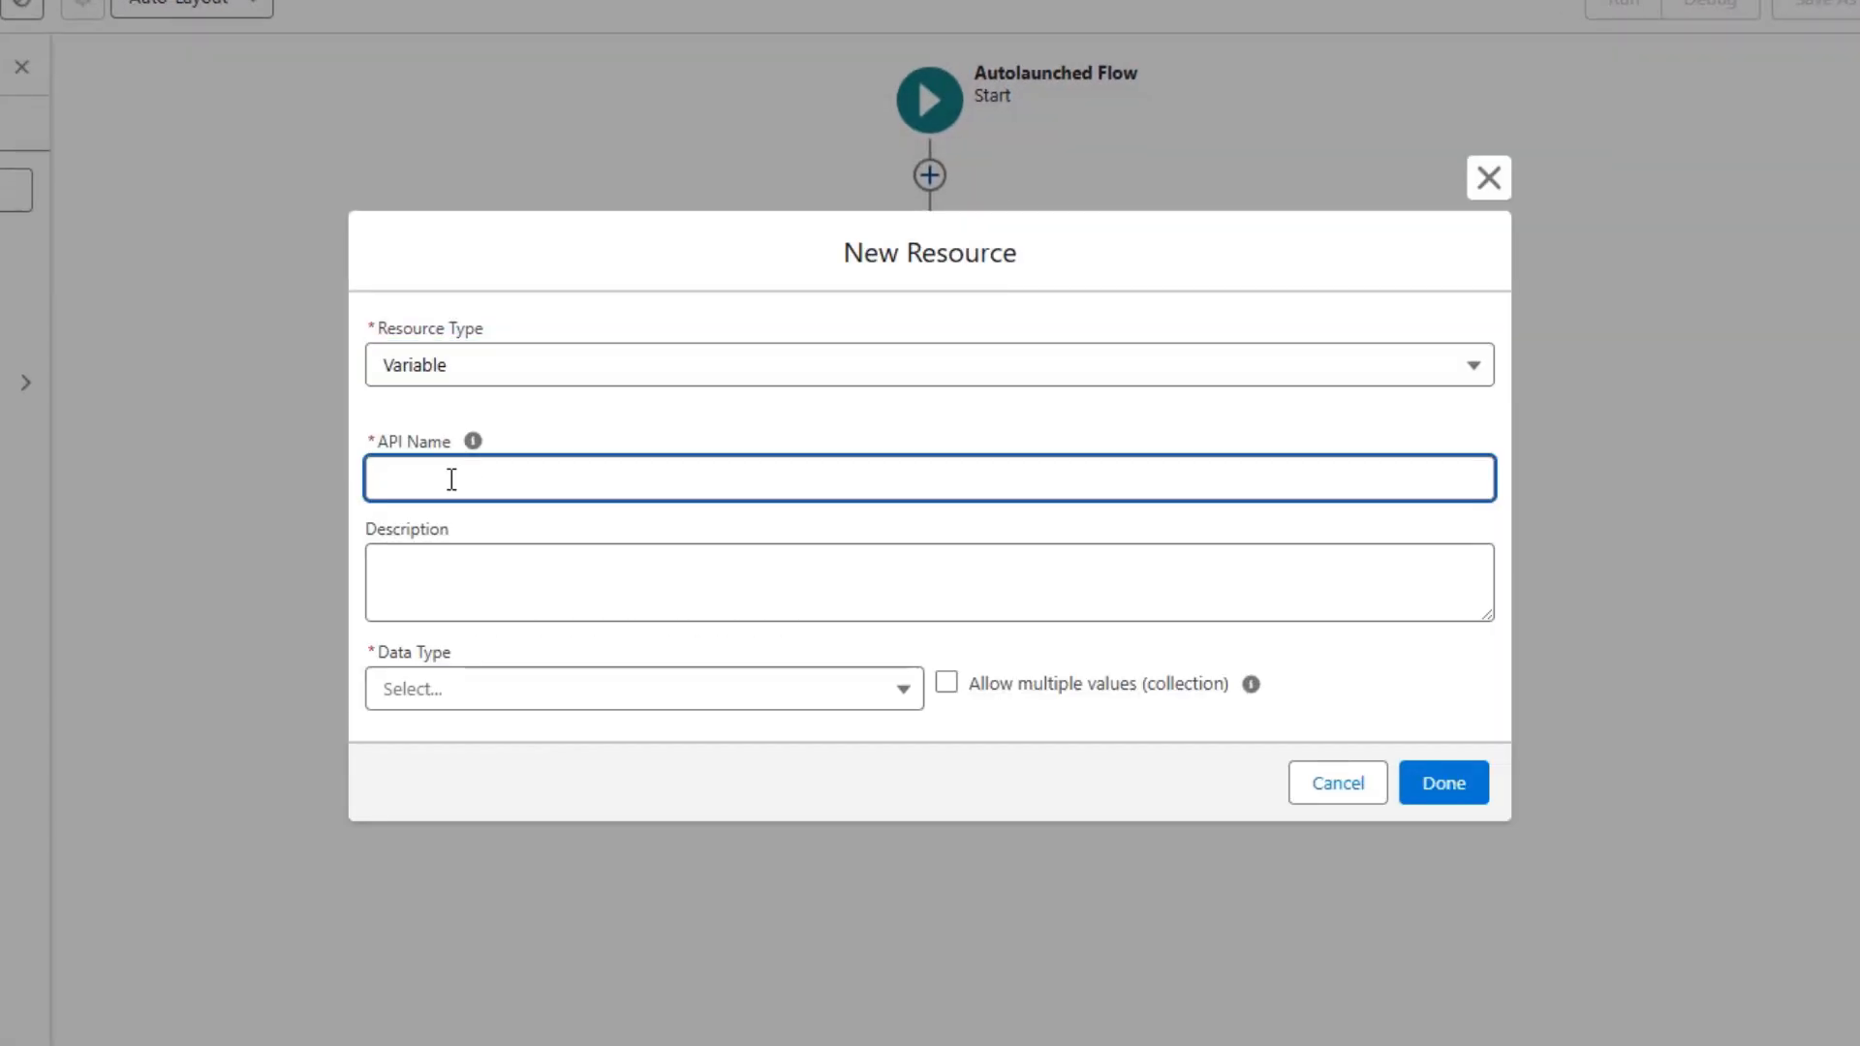
type("Case_forUCreate")
Make the Case_forCreate variable a collection of Case records that is available for input, and finish creating the resource.
left_click(503, 699)
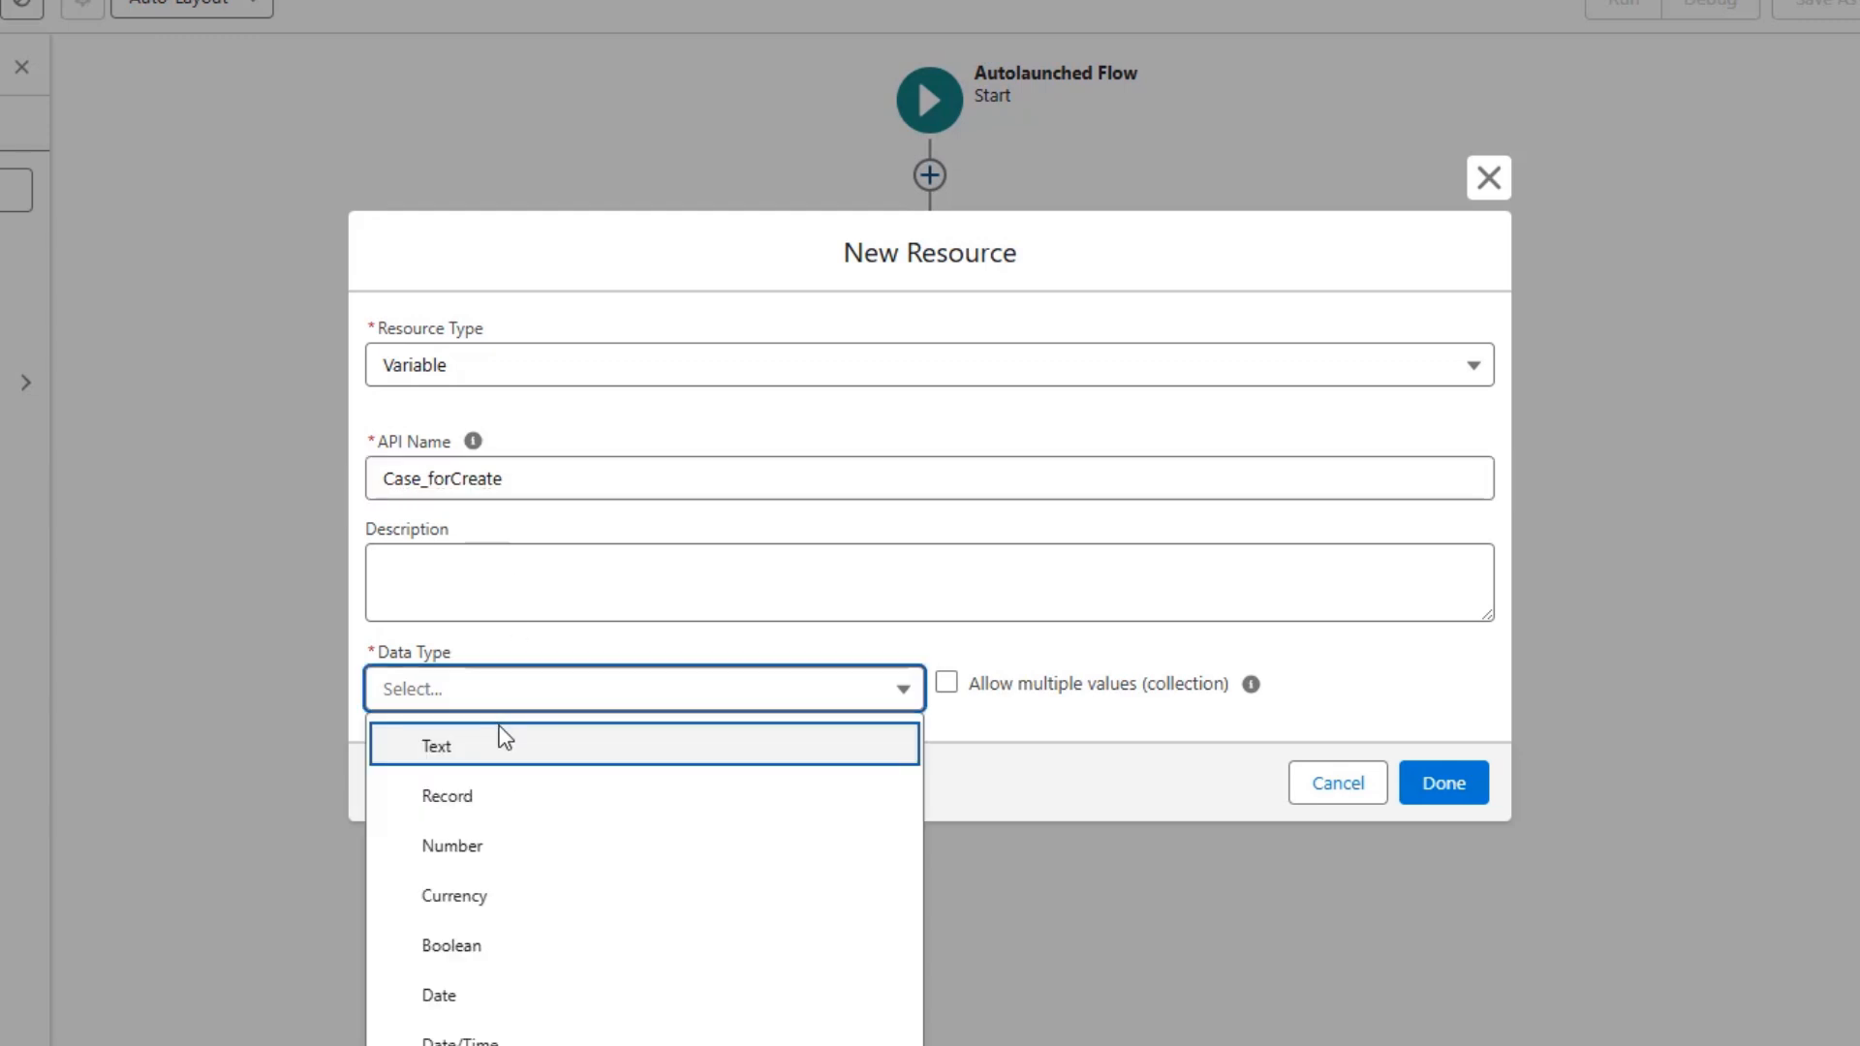
left_click(512, 816)
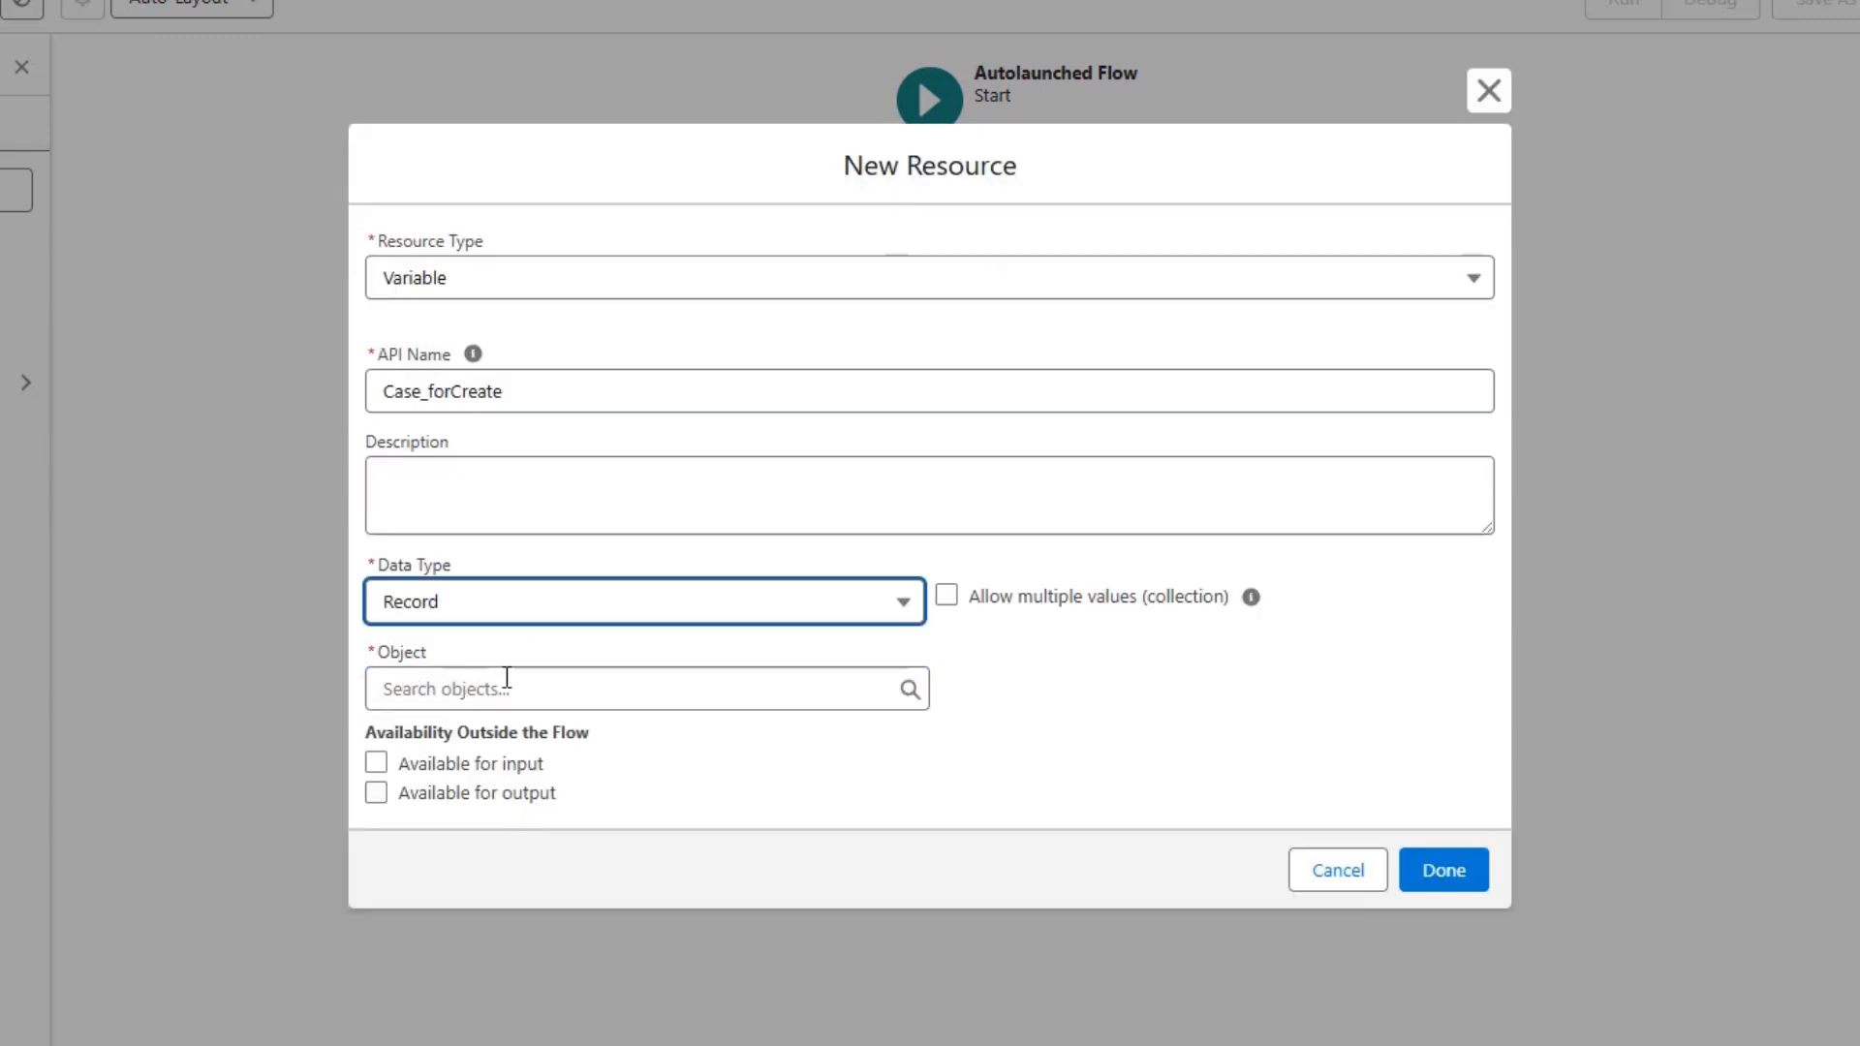
left_click(1024, 599)
left_click(627, 699)
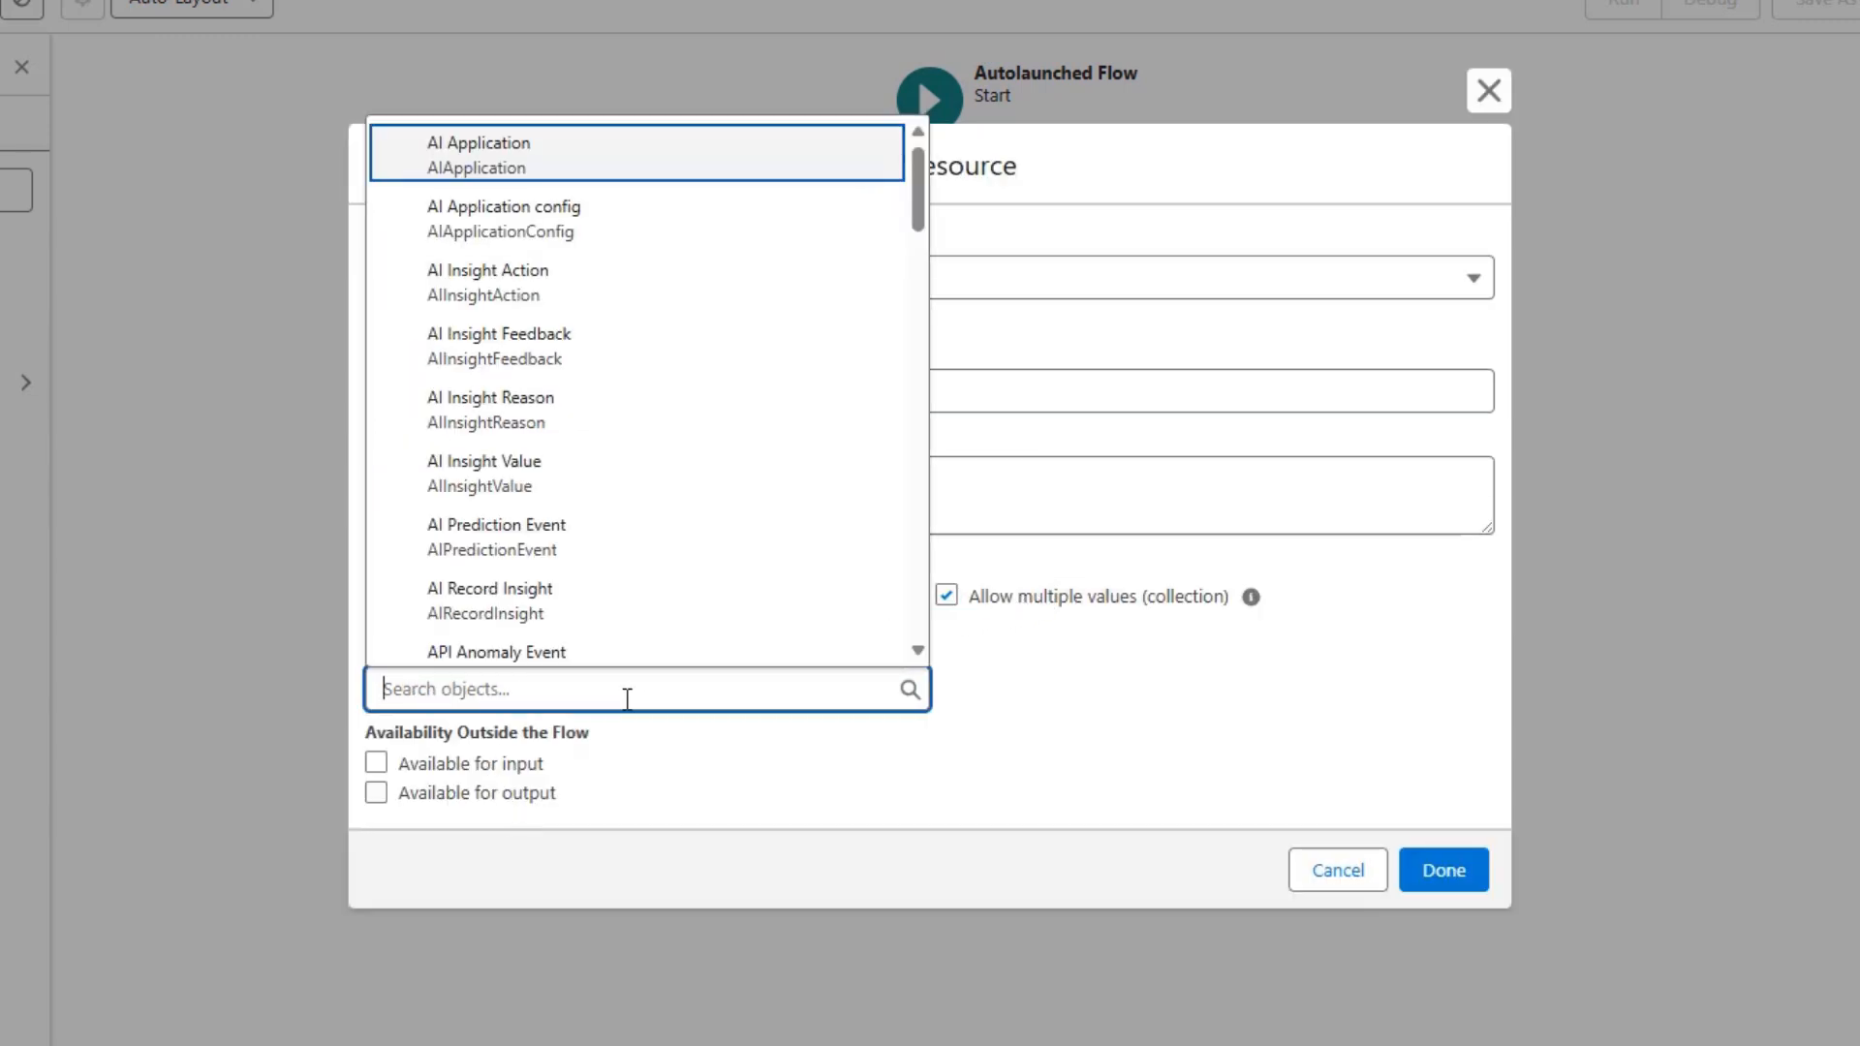
type("case")
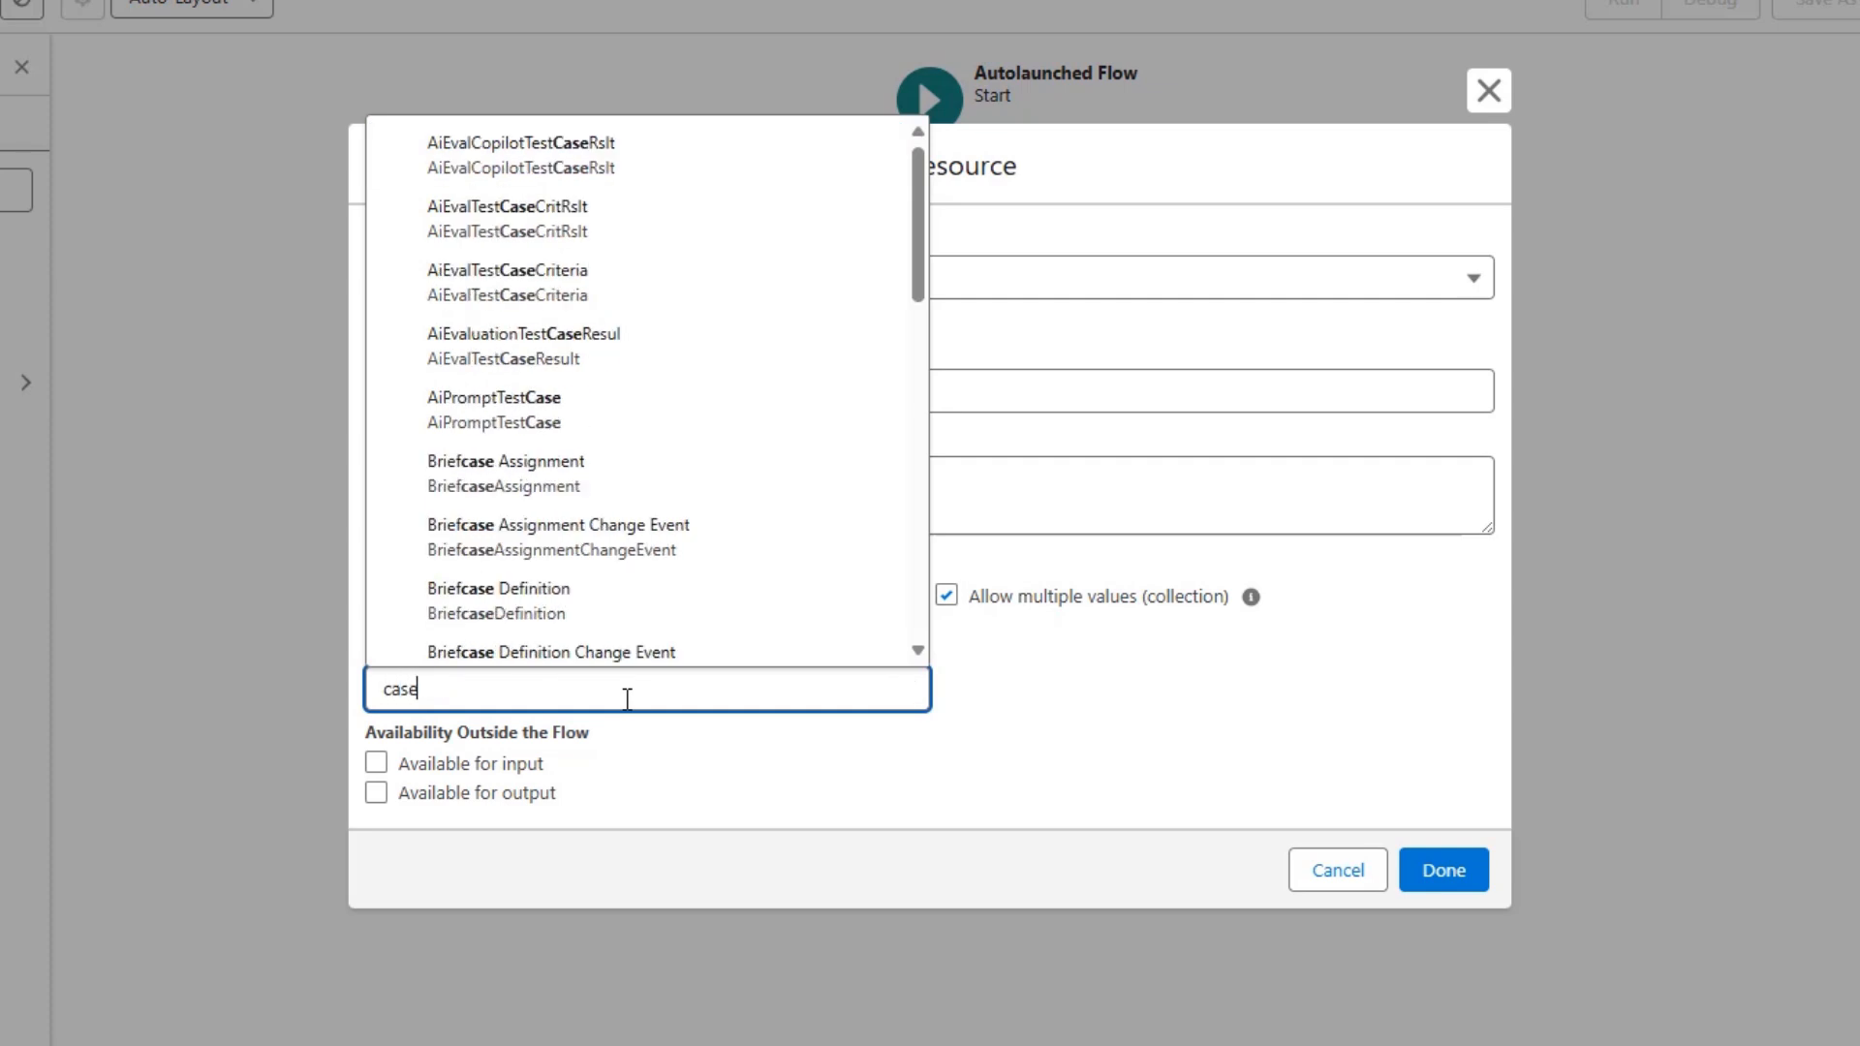
scroll(765, 446, "down", 3)
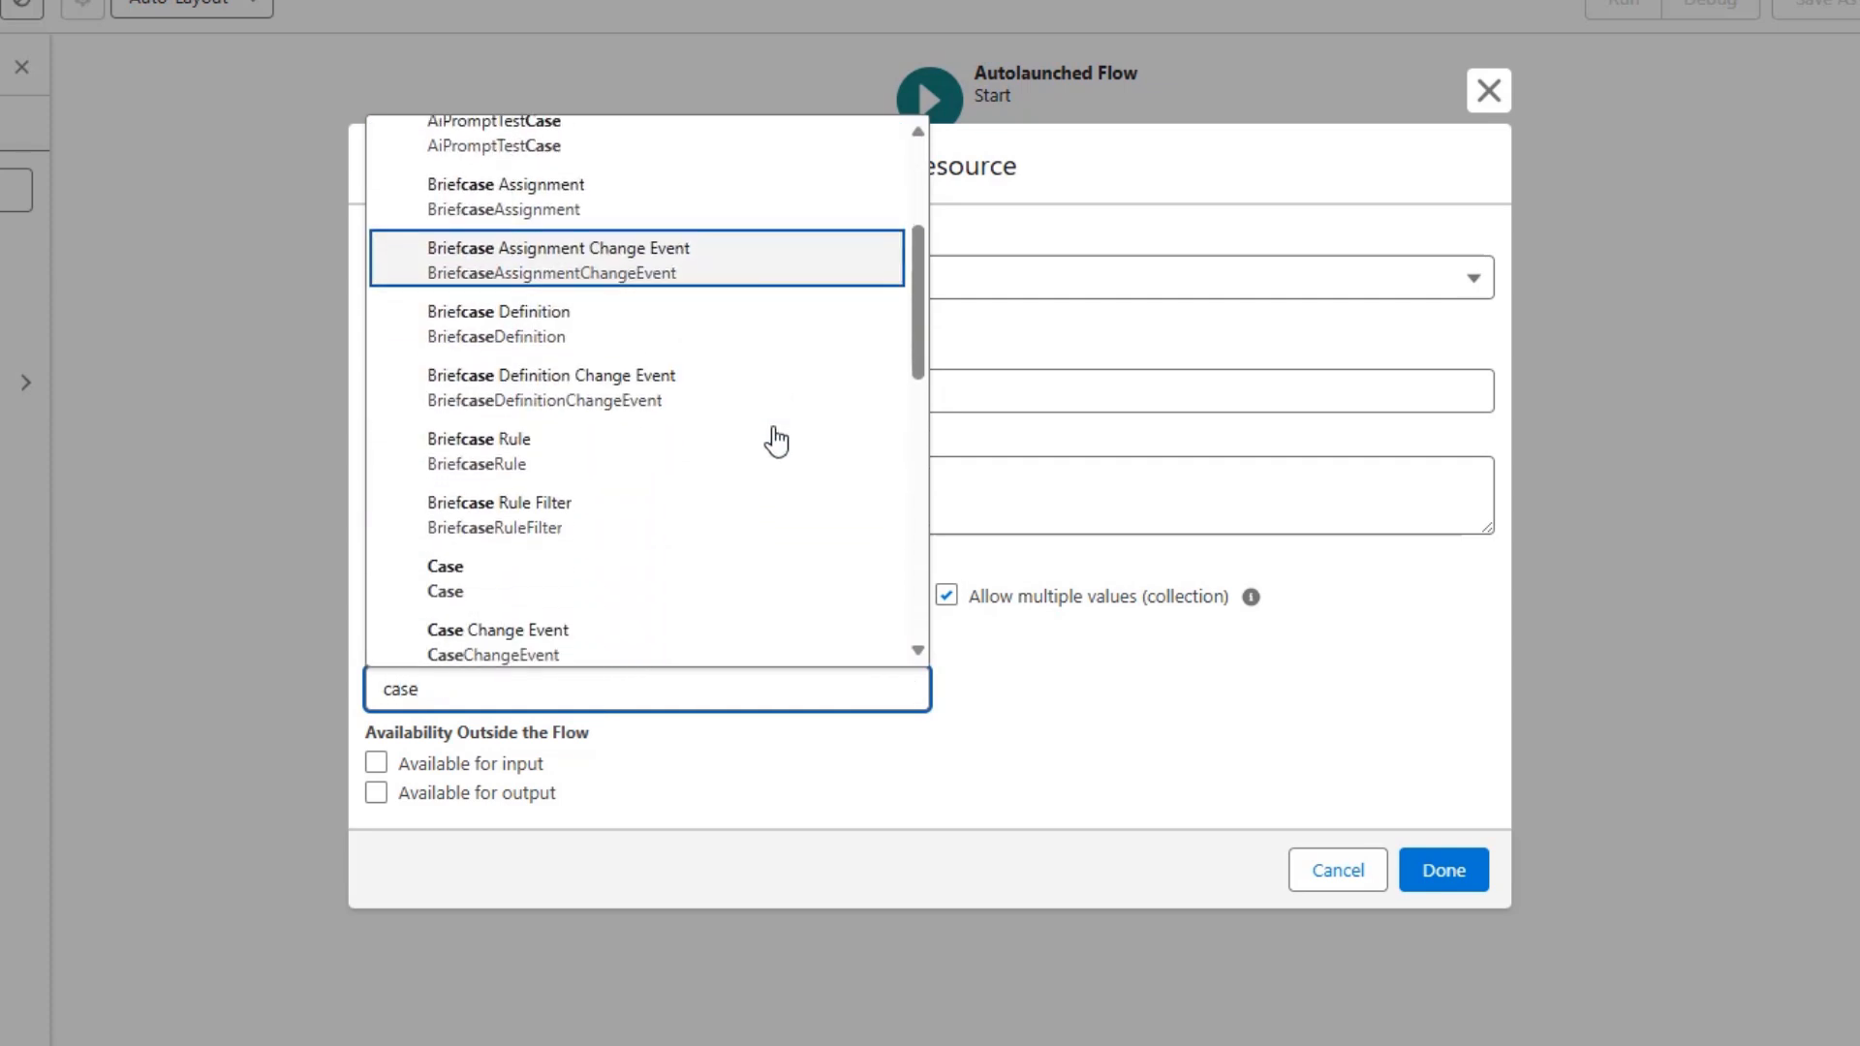
left_click(675, 581)
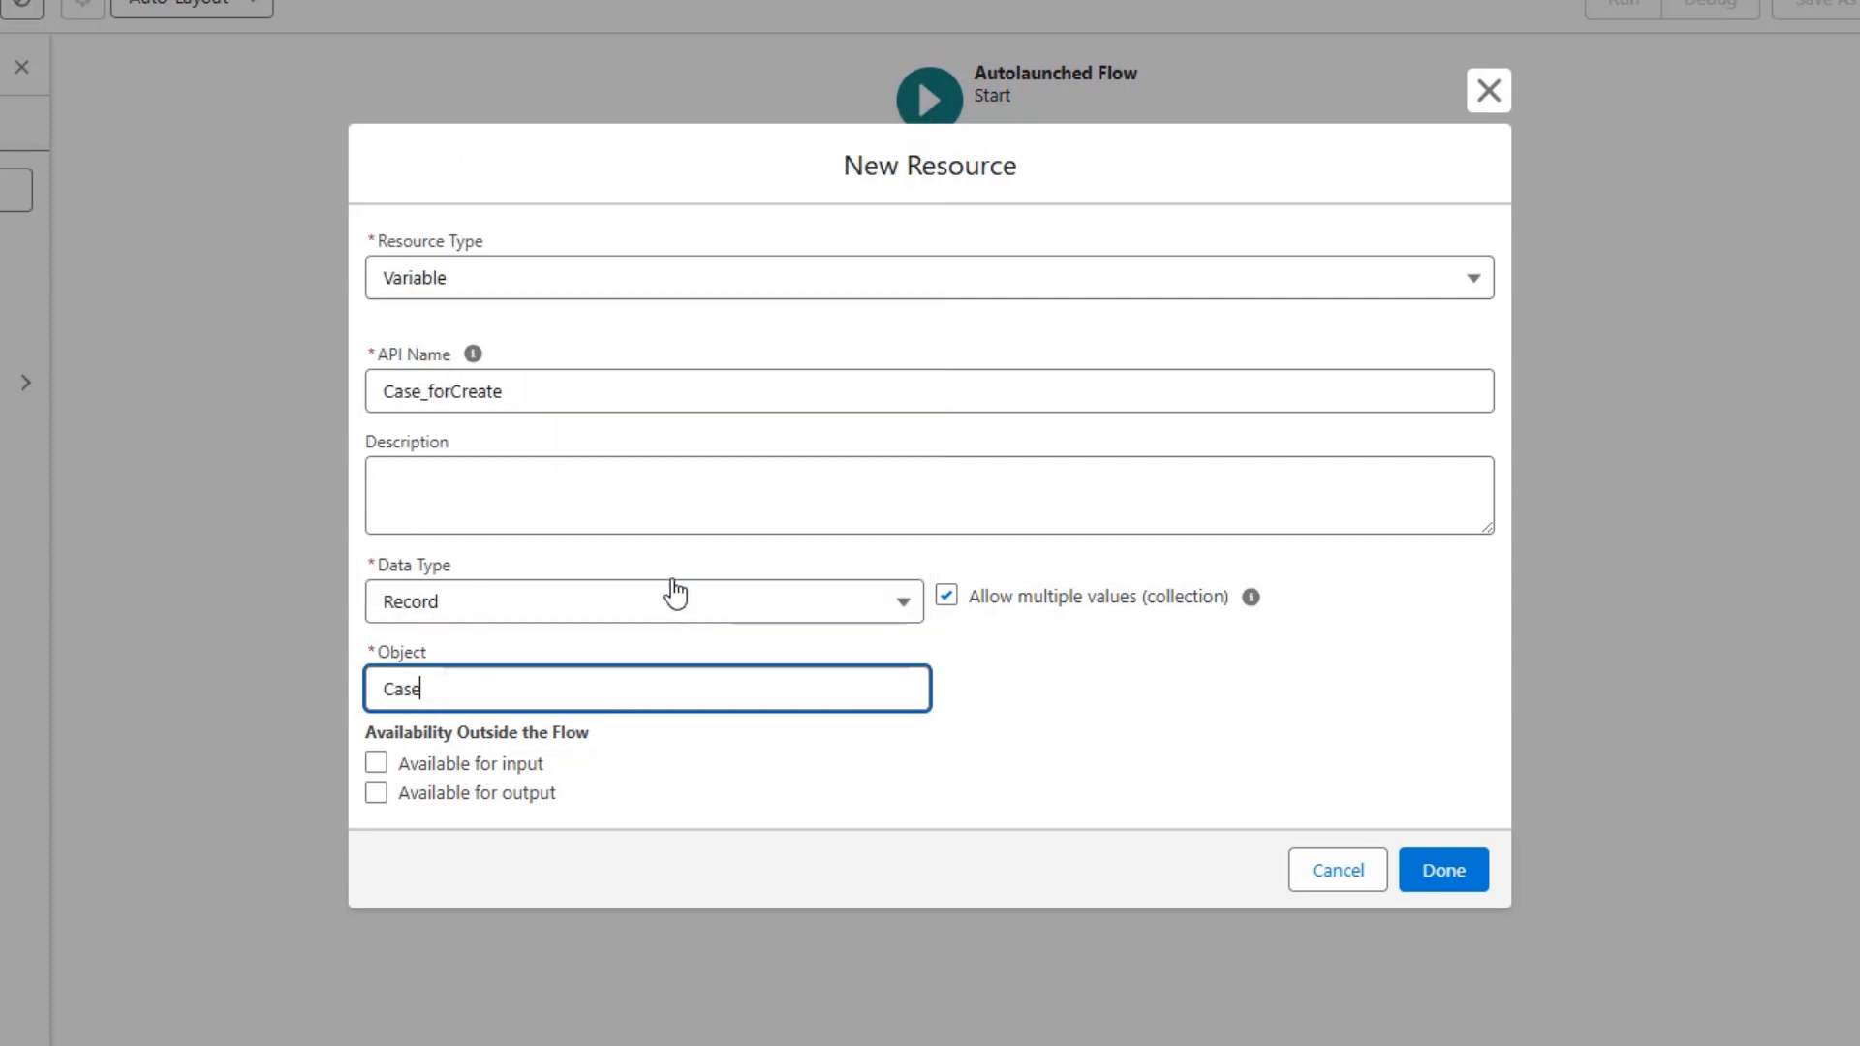
left_click(540, 761)
left_click(1439, 871)
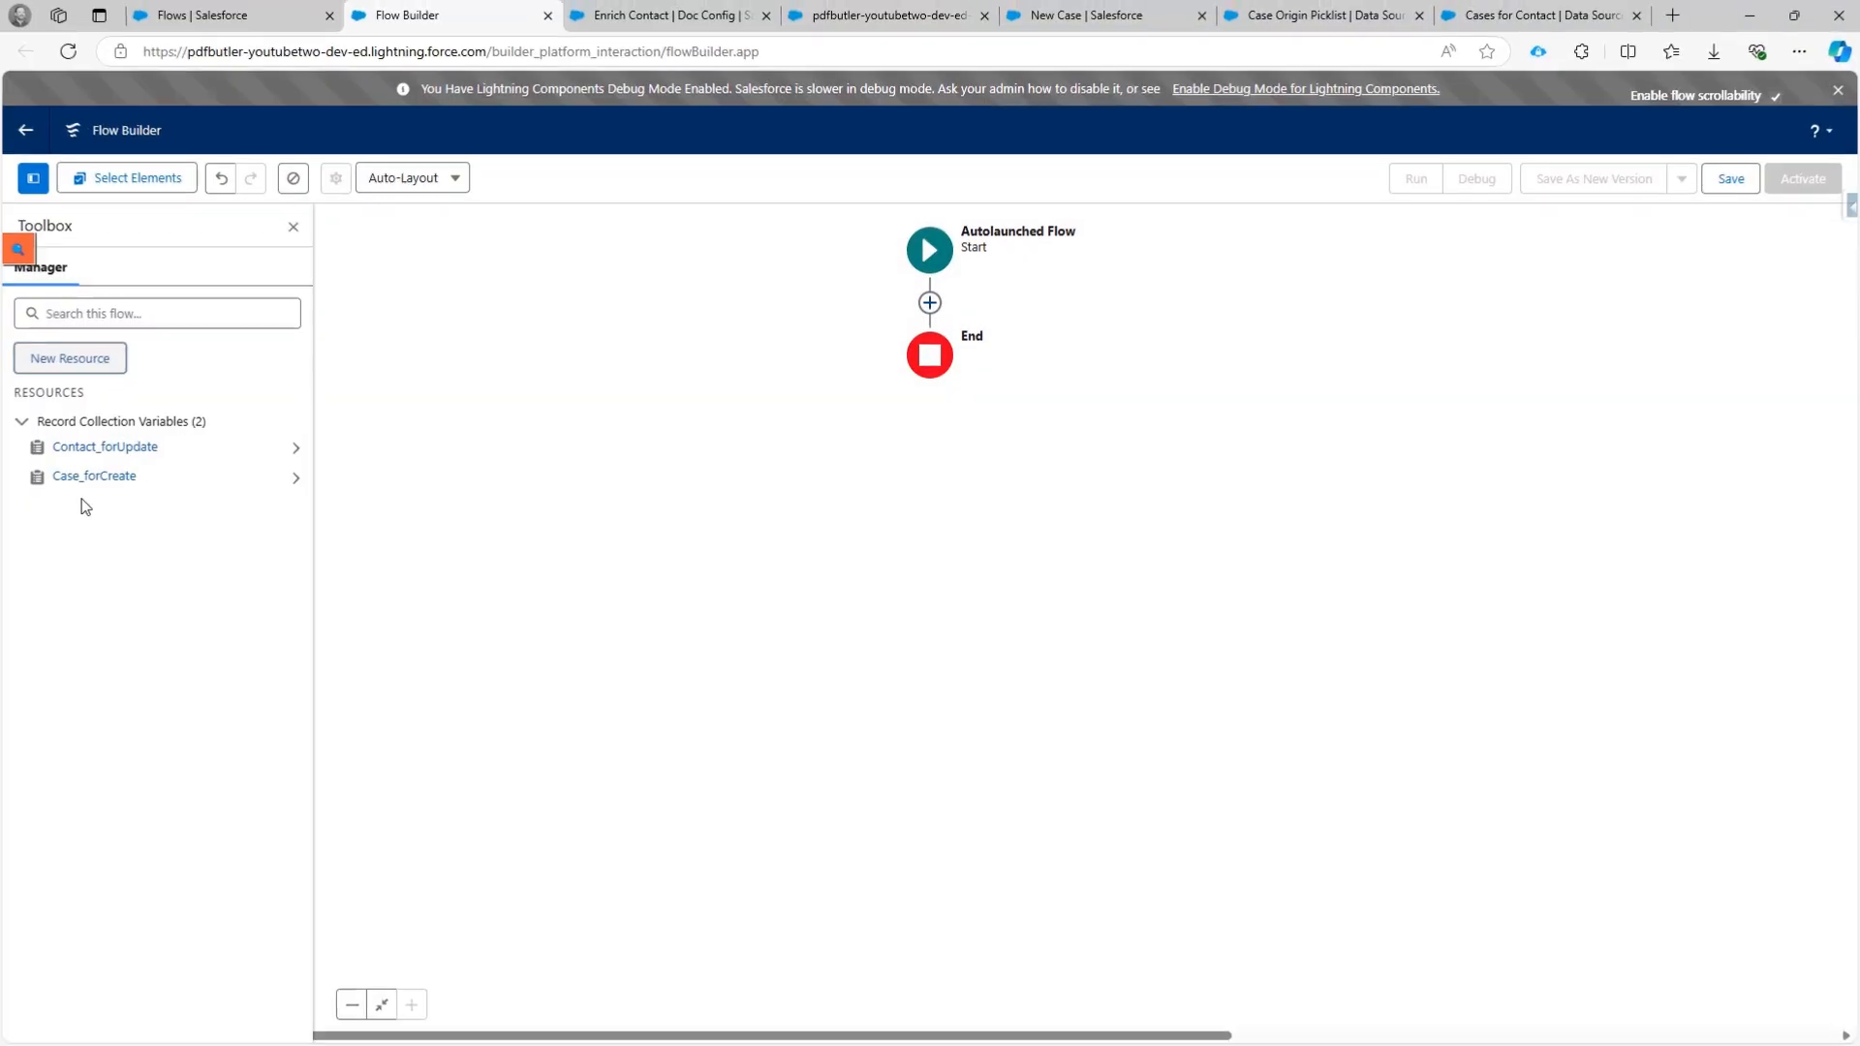
Start a new flow resource of type Variable with the API name Case_forUpdate.
left_click(95, 358)
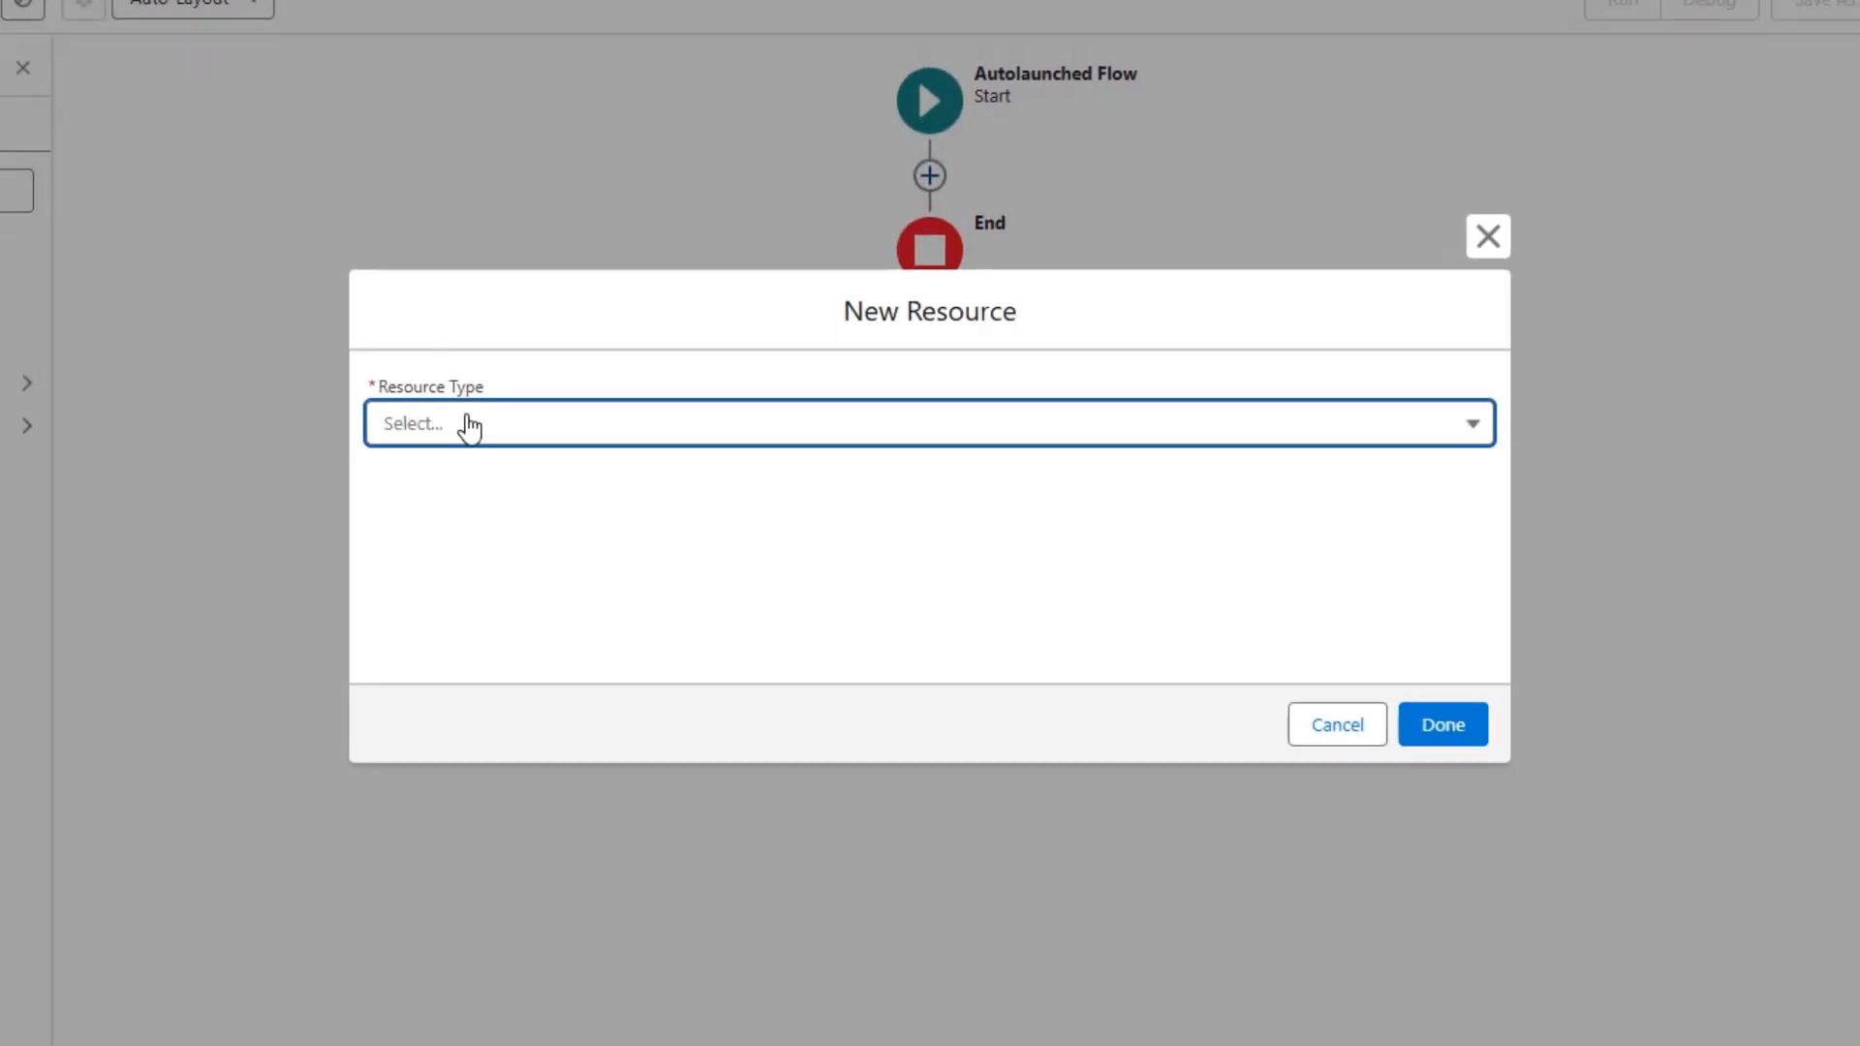
left_click(607, 475)
left_click(489, 503)
left_click(465, 482)
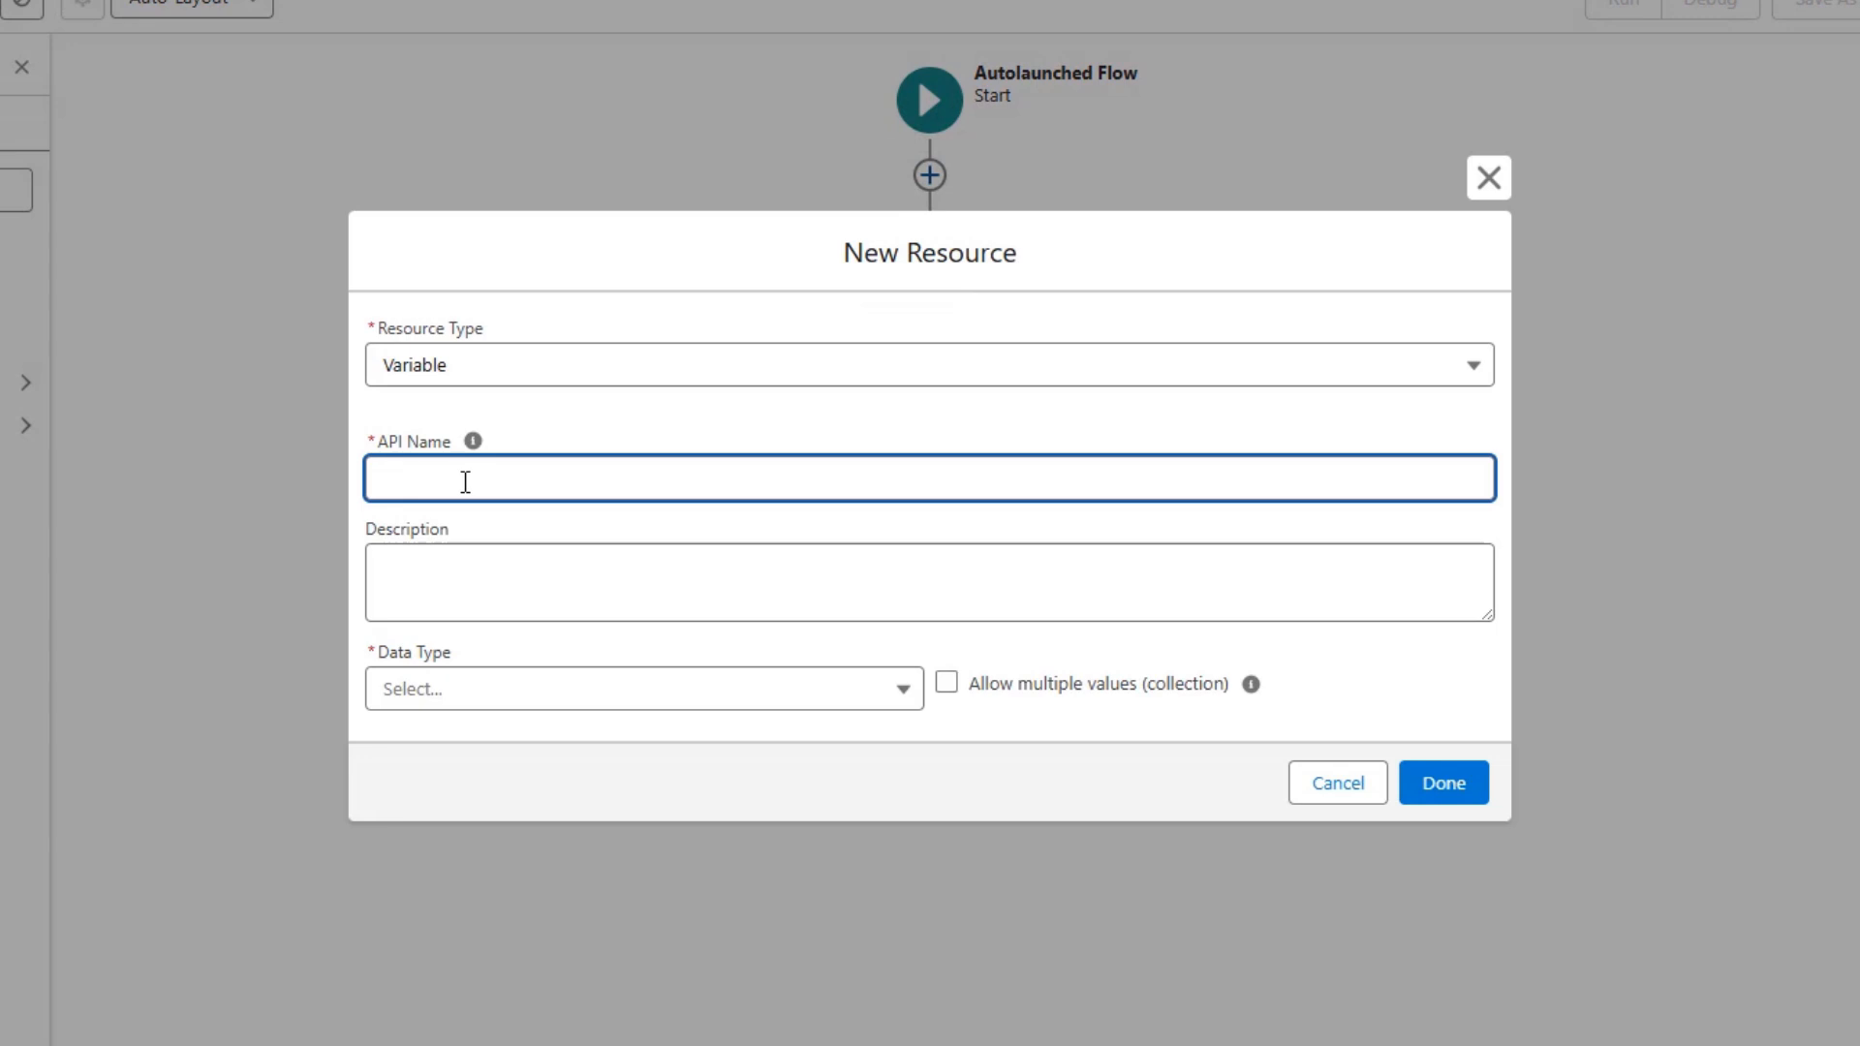
type("Cas")
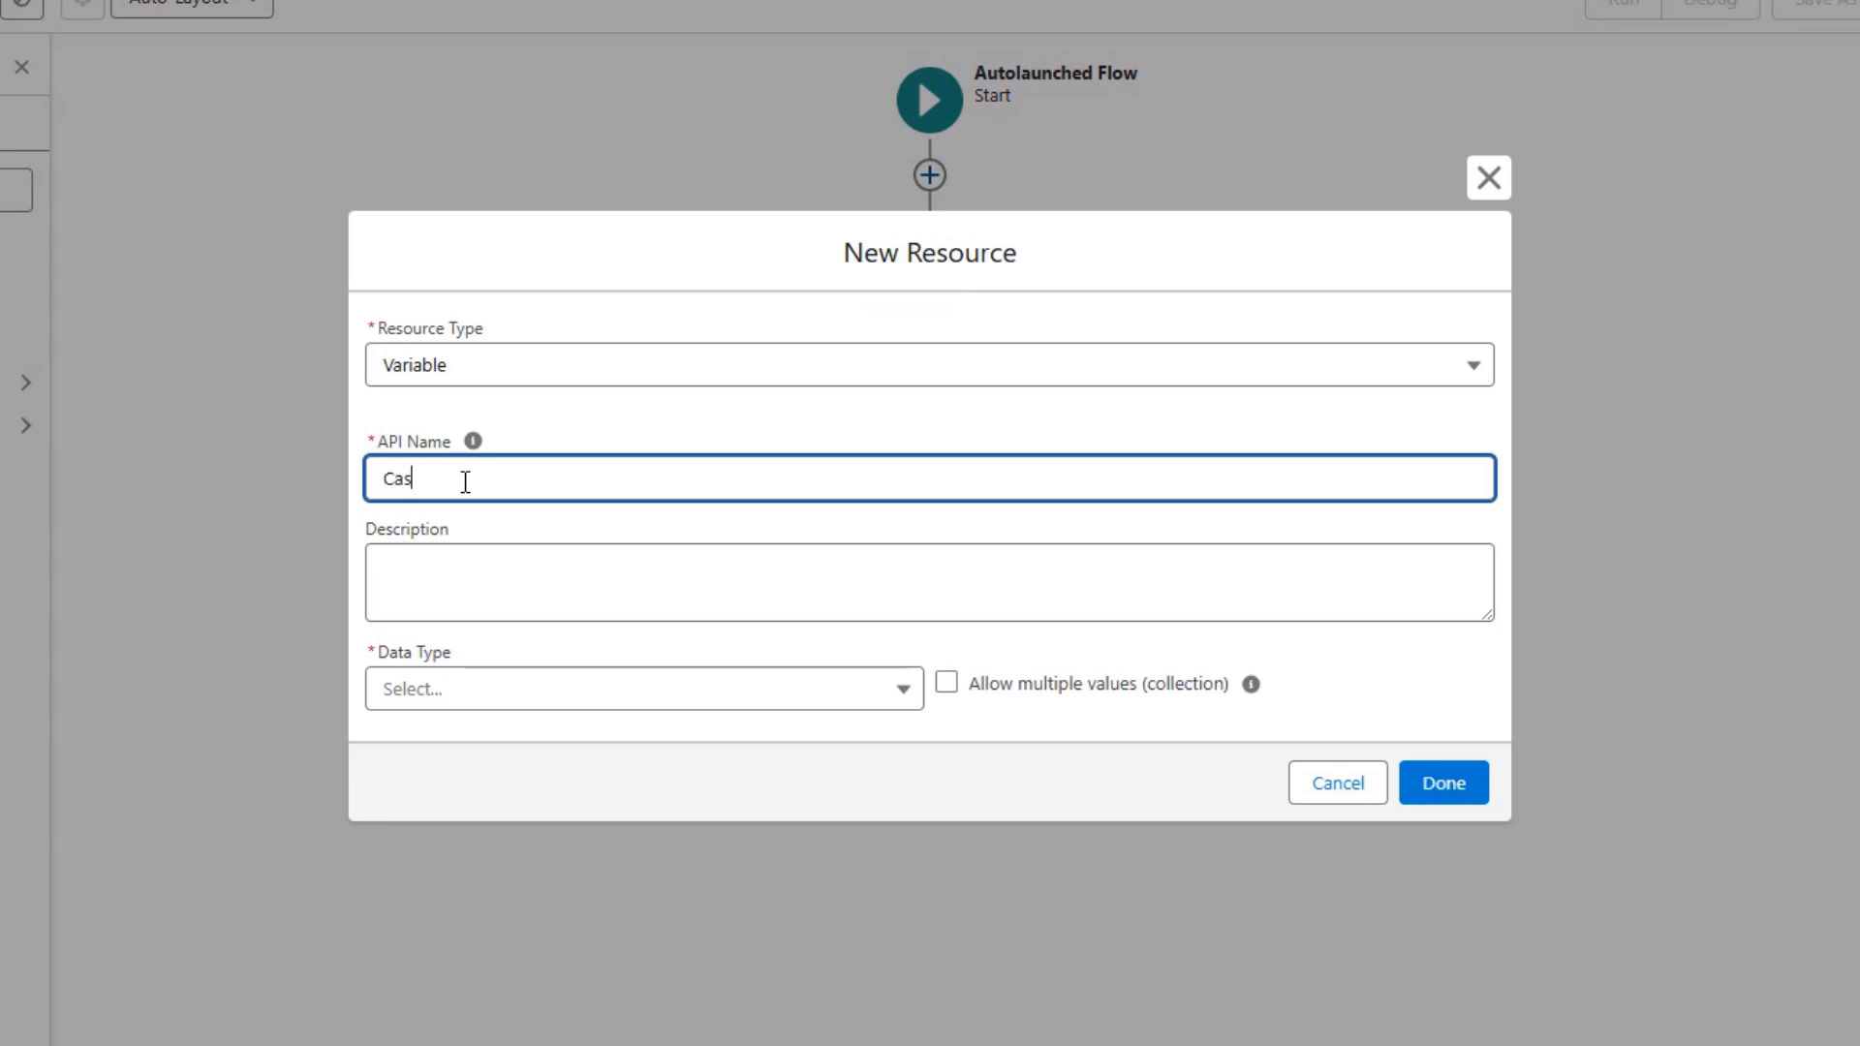
type("e_forUpdate")
Make the Case_forUpdate variable a collection of Case records that is available for input, and finish creating the resource.
left_click(637, 712)
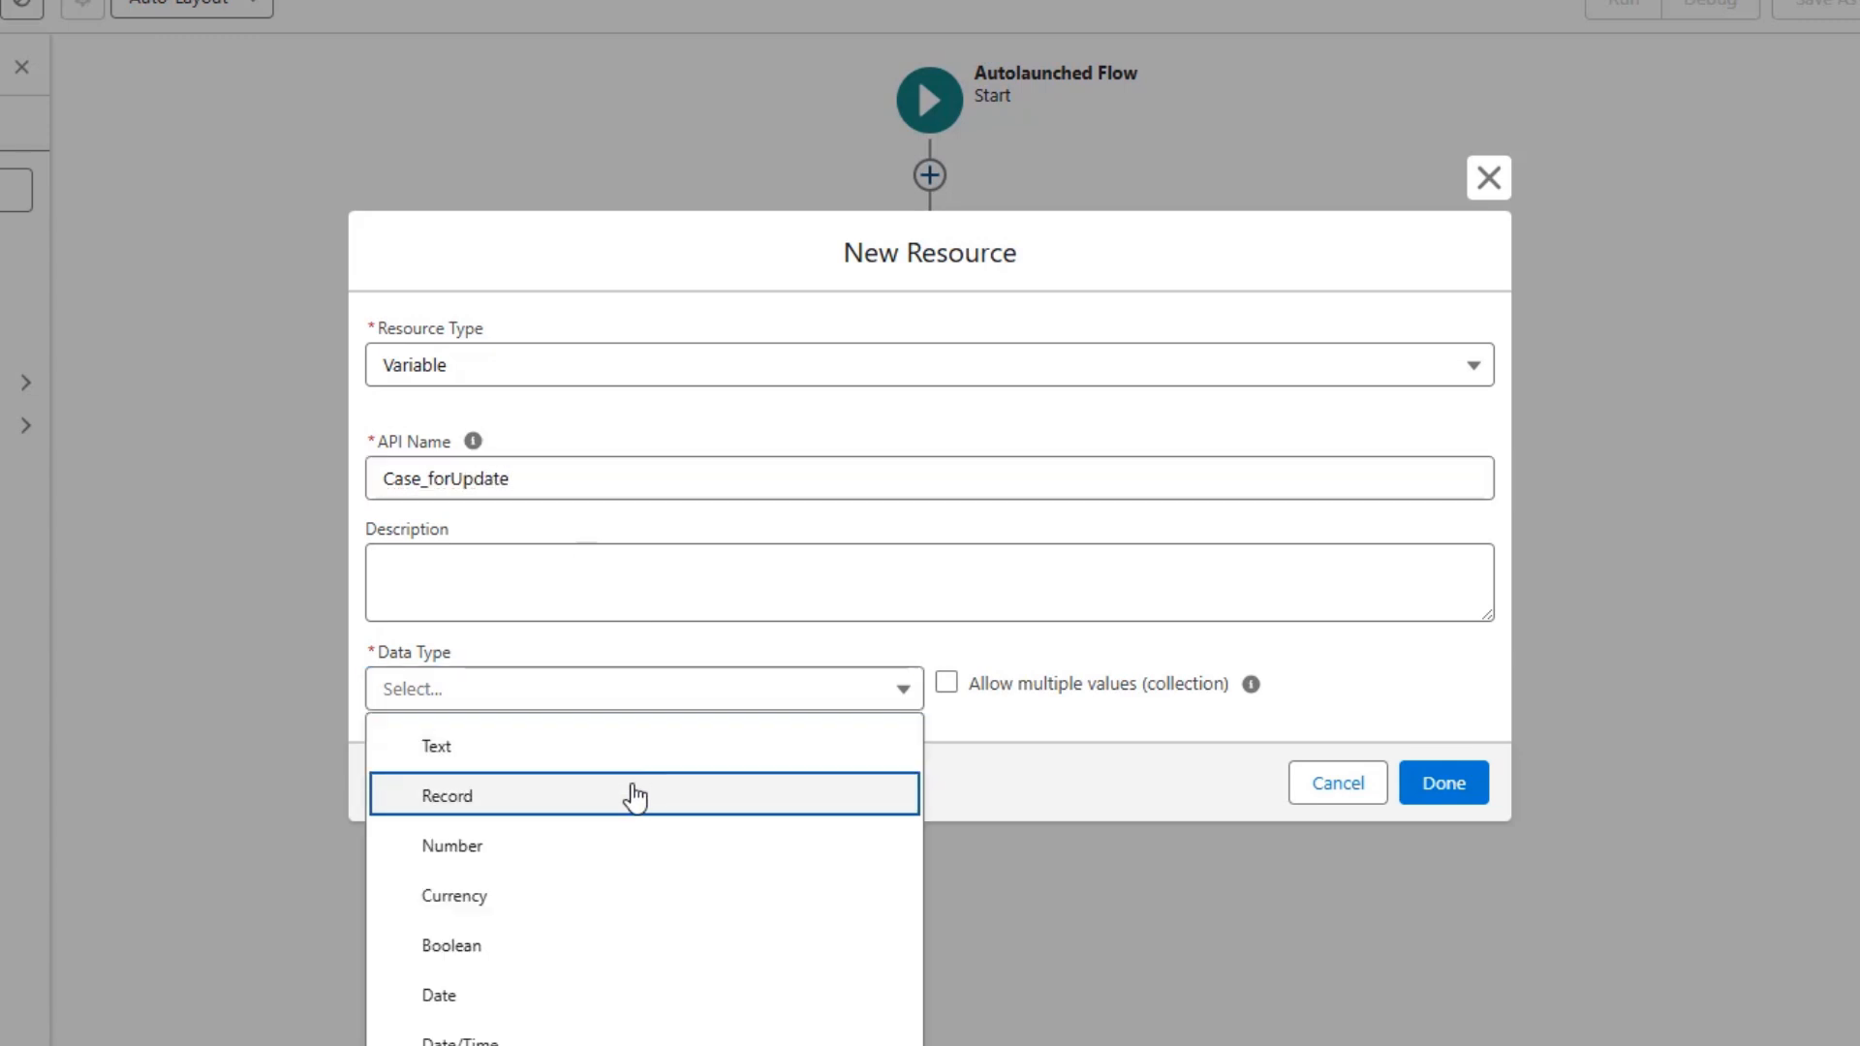
left_click(635, 790)
left_click(524, 770)
left_click(517, 706)
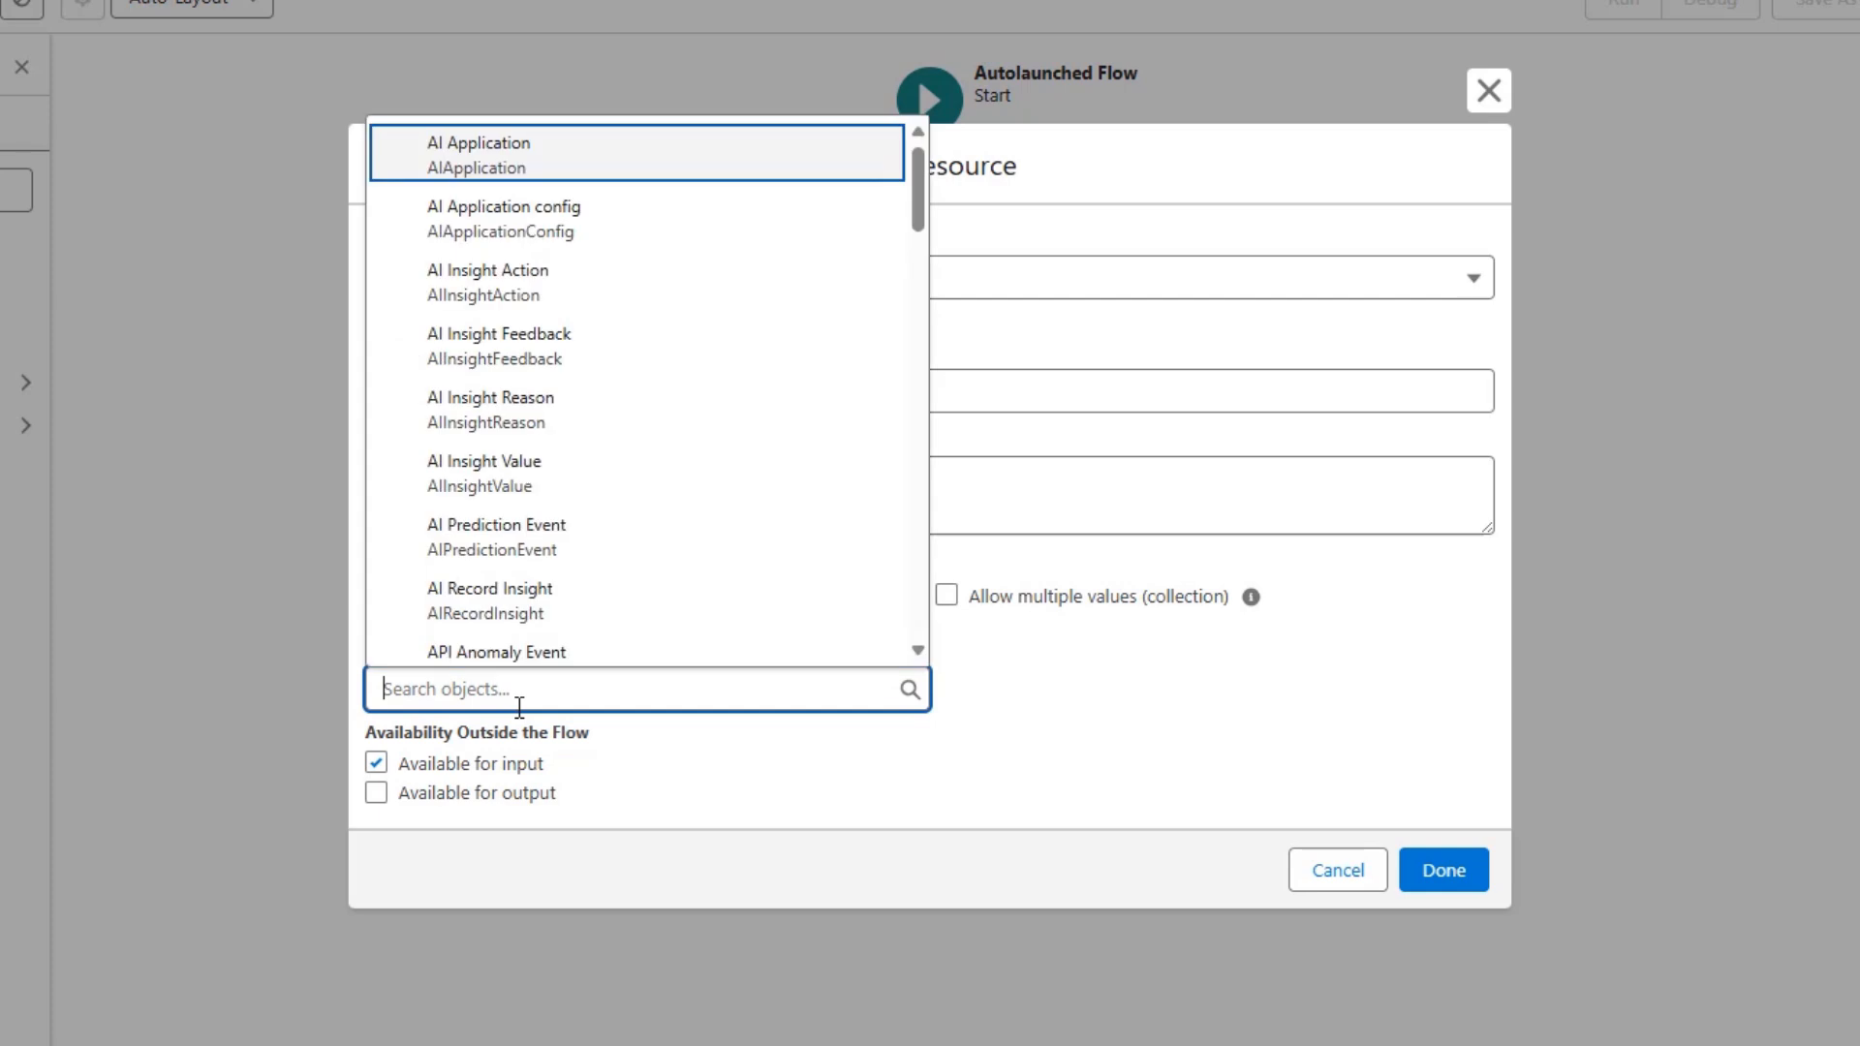
type("case")
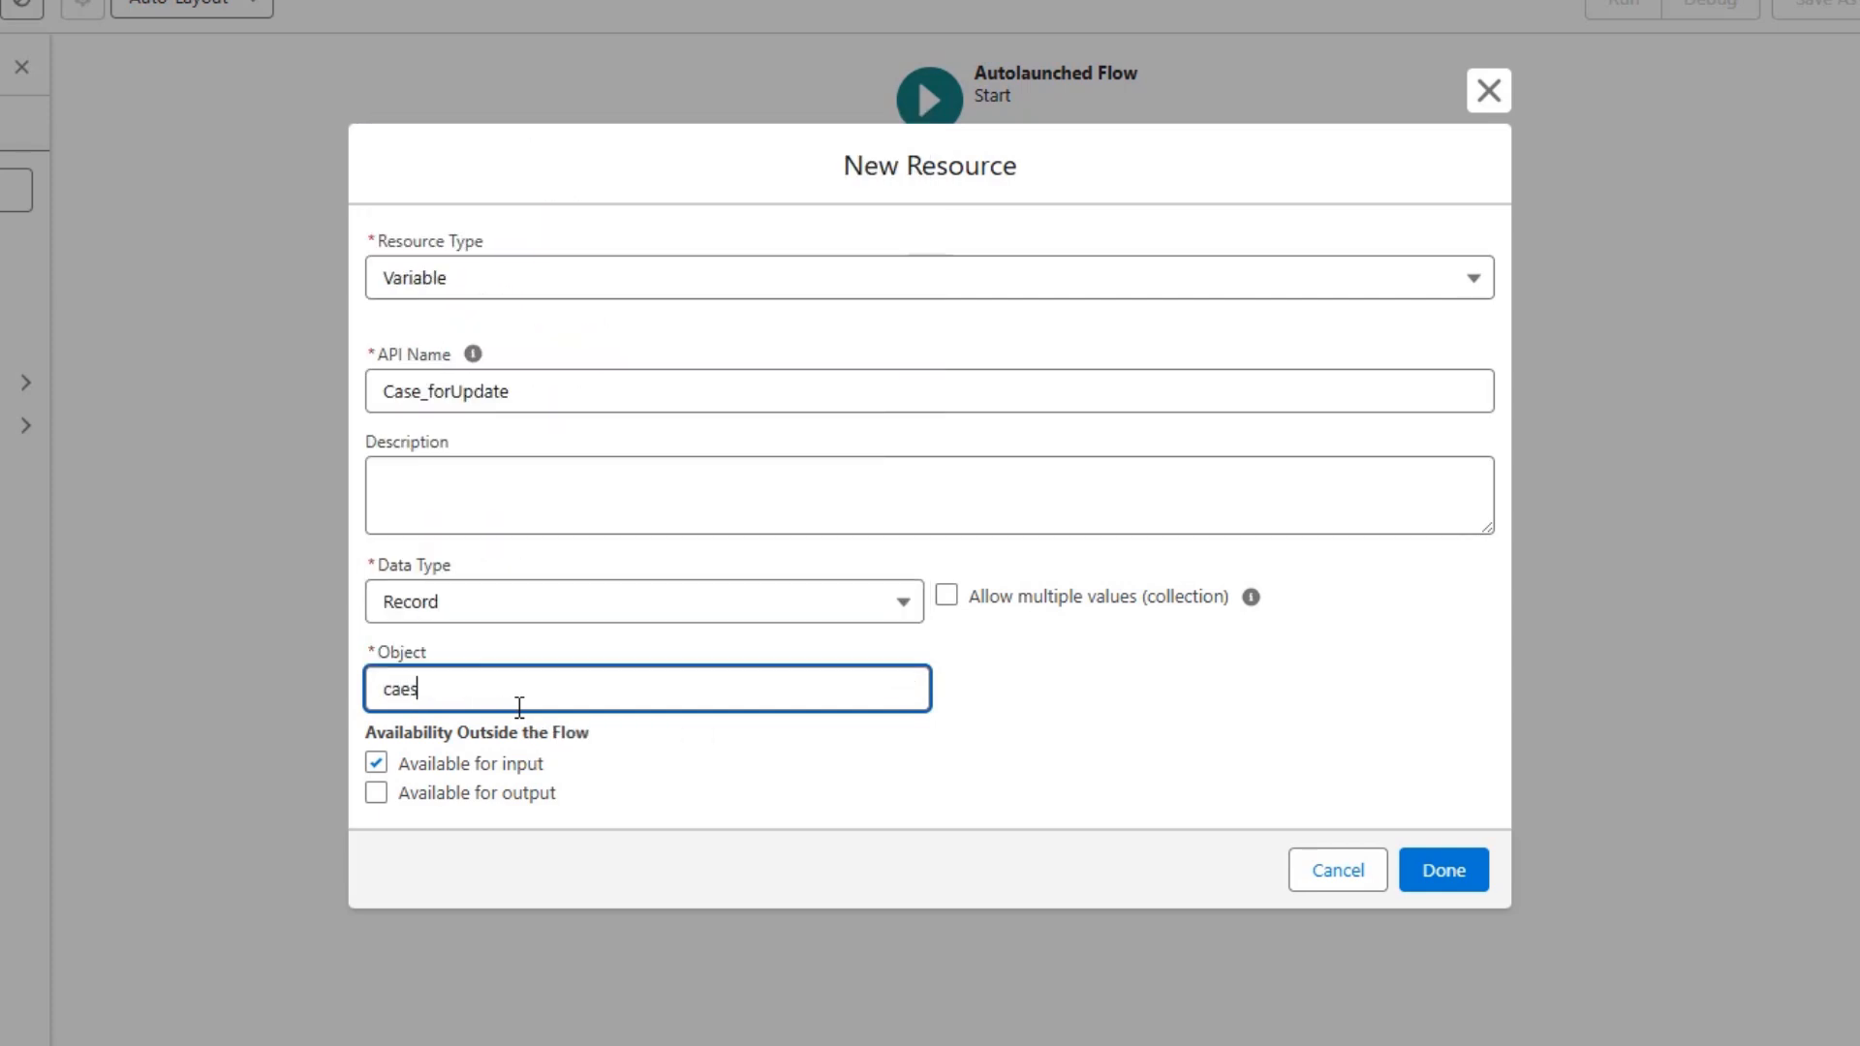
key("BackSpace")
key("BackSpace")
type("se")
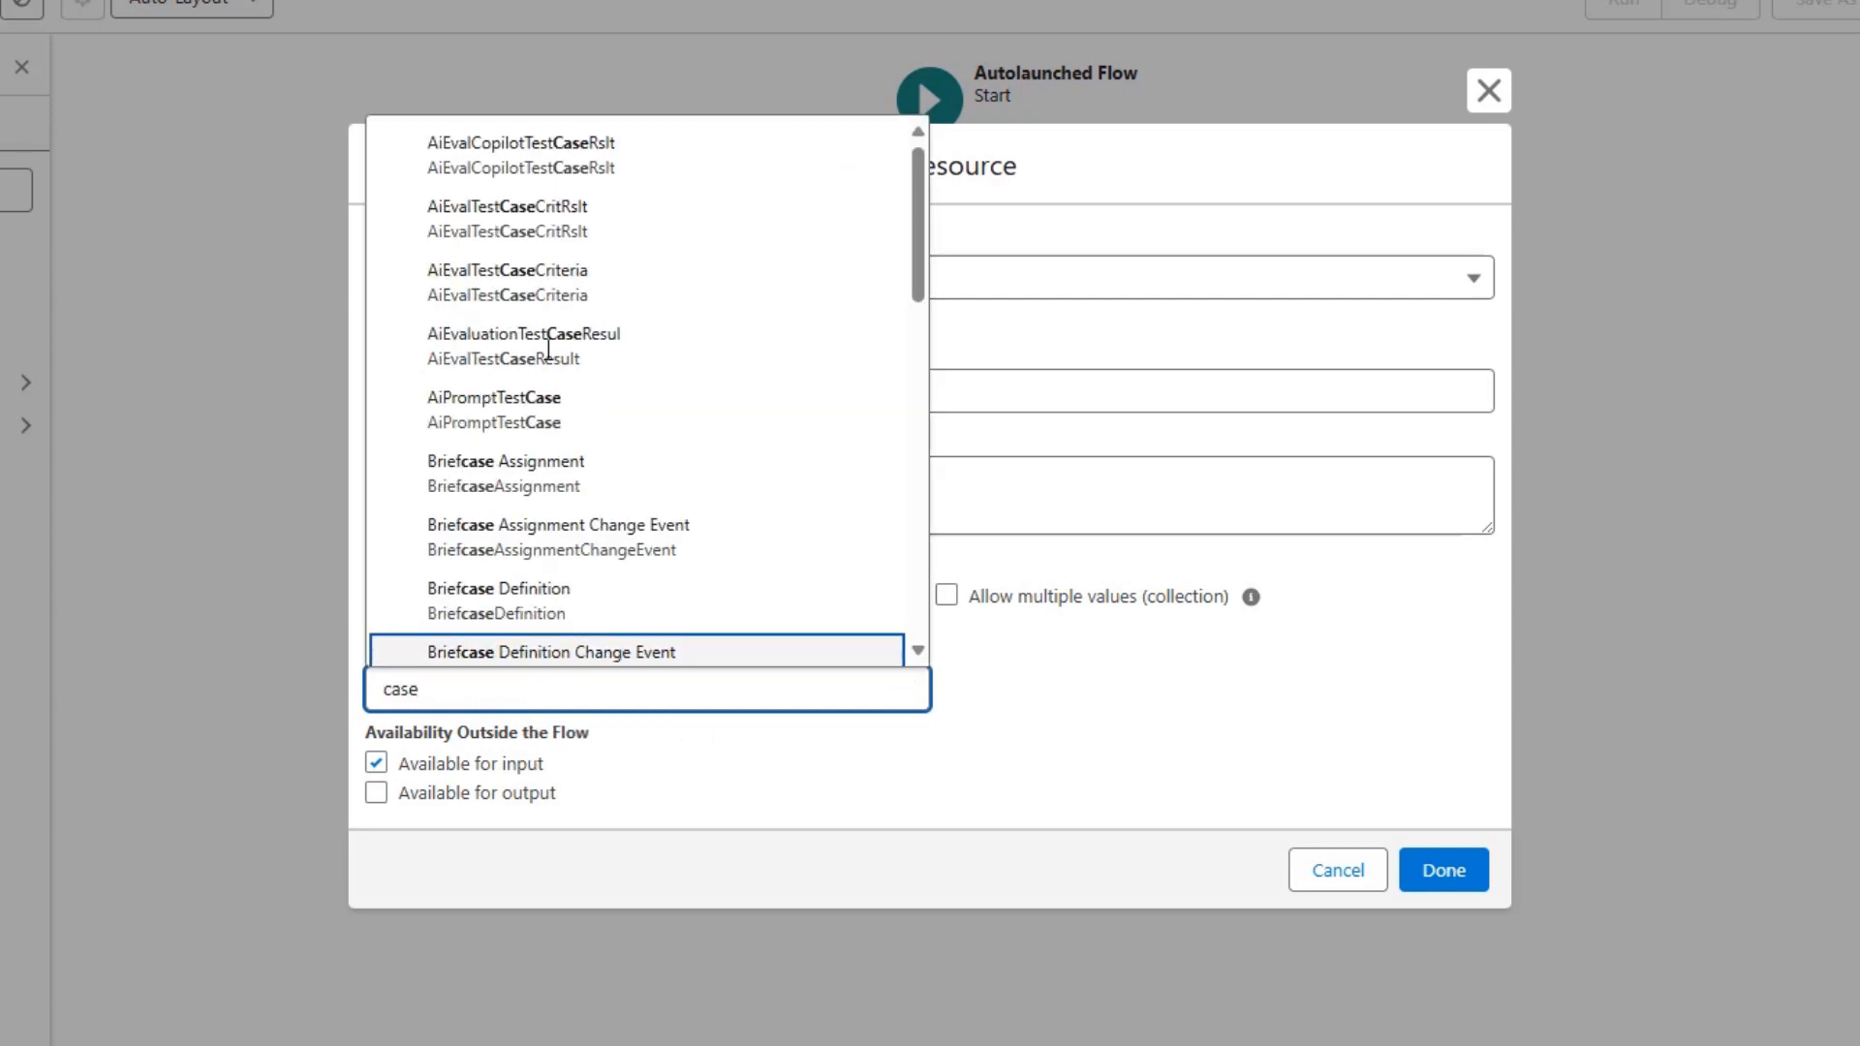
scroll(549, 279, "down", 8)
scroll(549, 279, "up", 3)
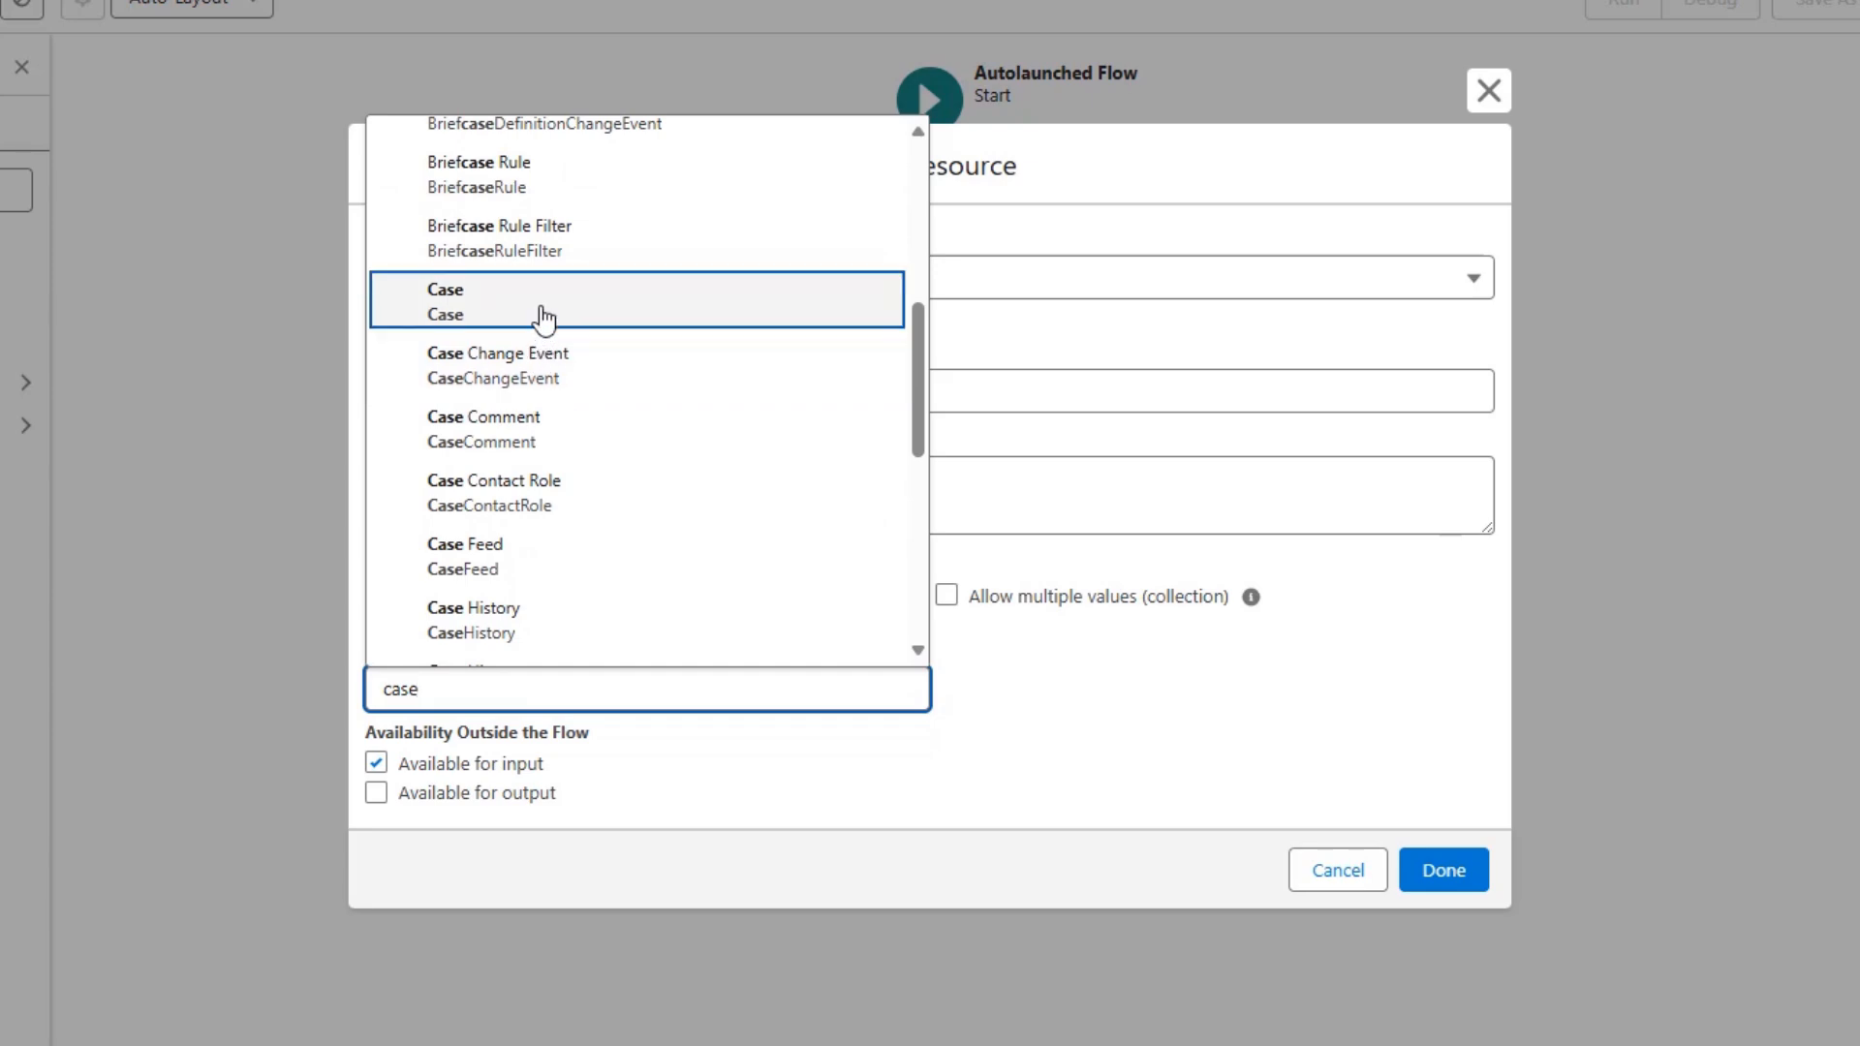
left_click(539, 308)
left_click(1041, 598)
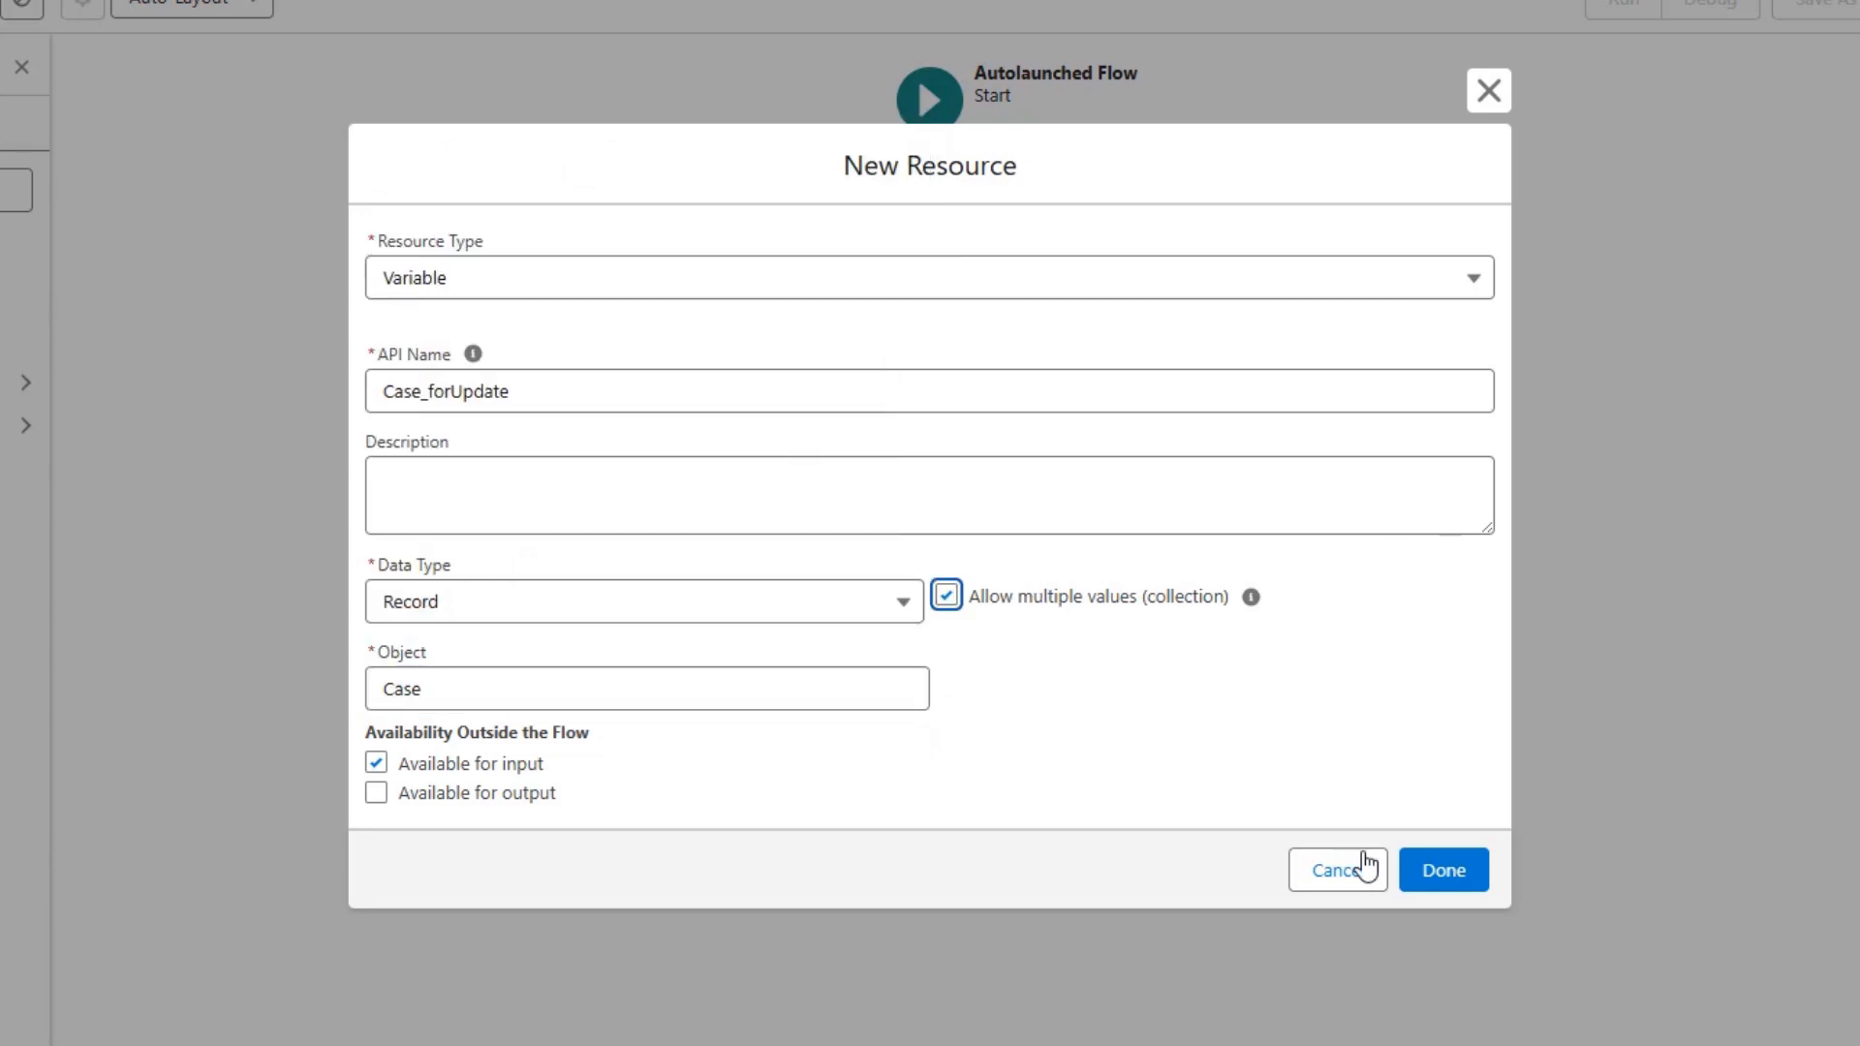
left_click(1443, 870)
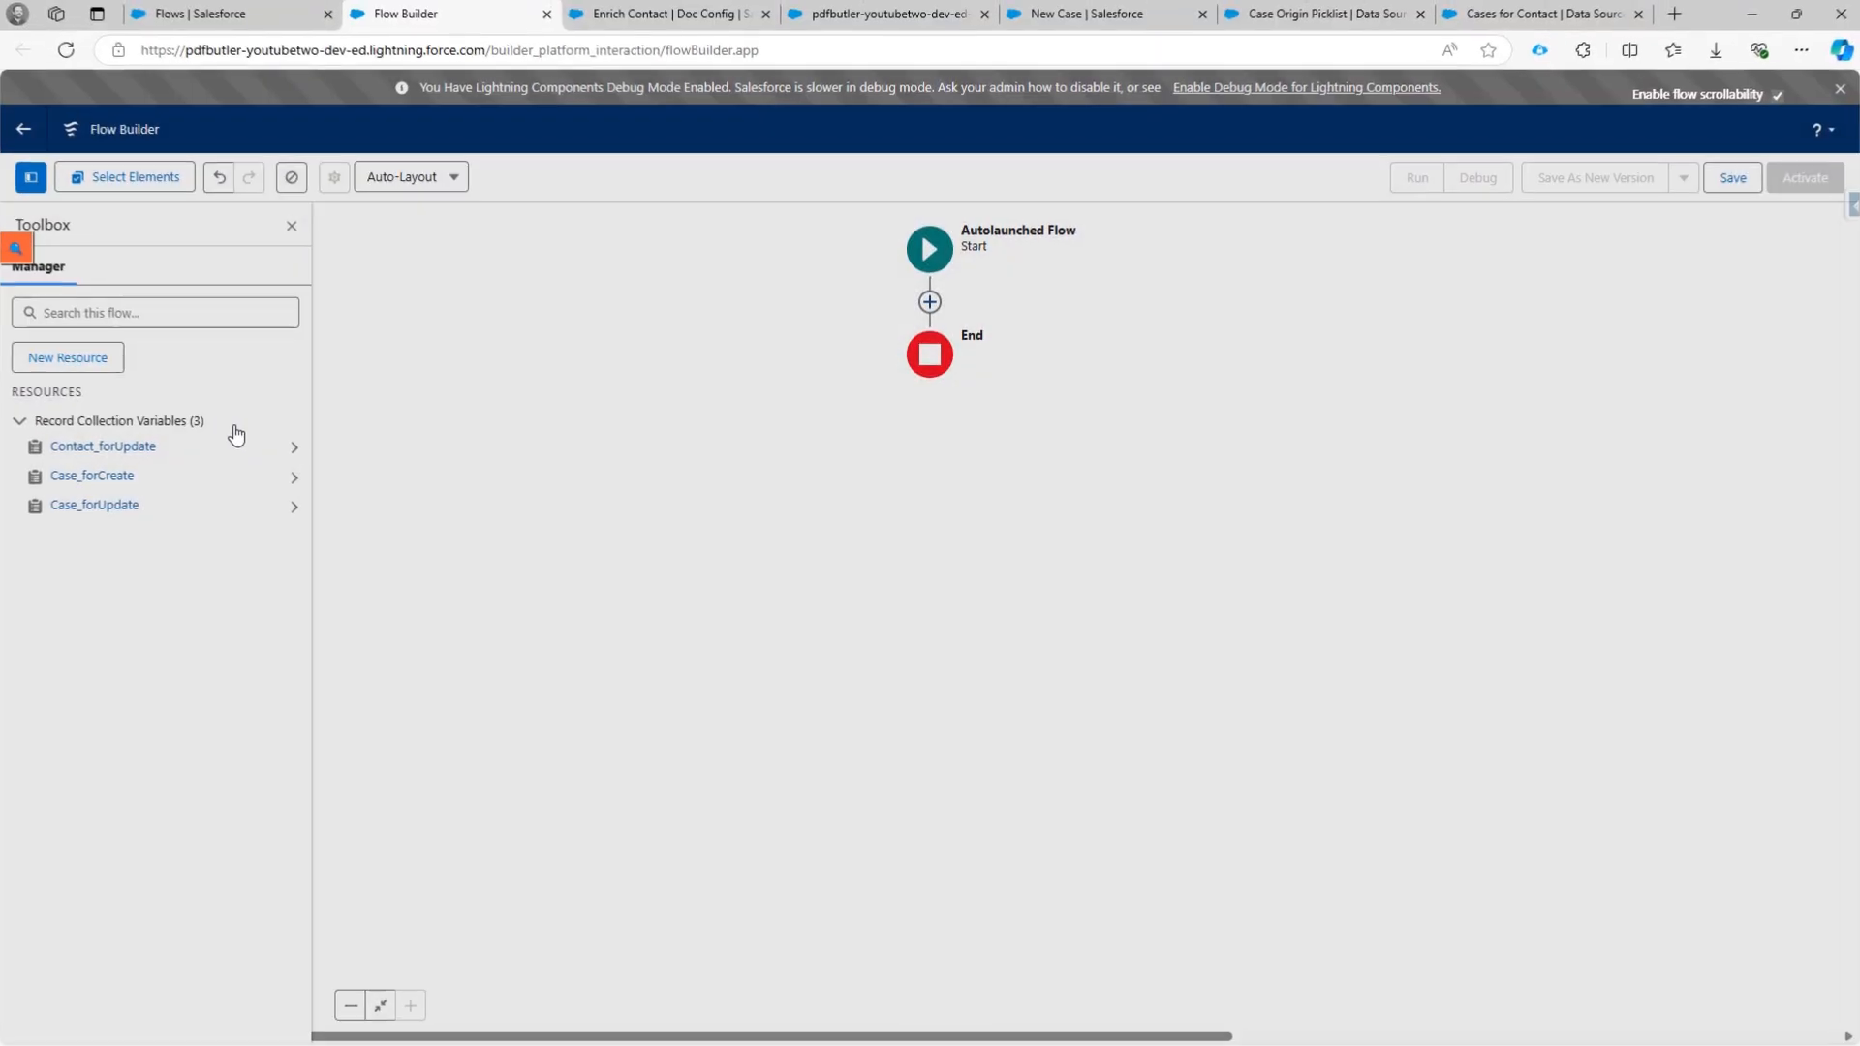
Start a new flow resource of type Variable with the API name Case_forDelete.
left_click(70, 357)
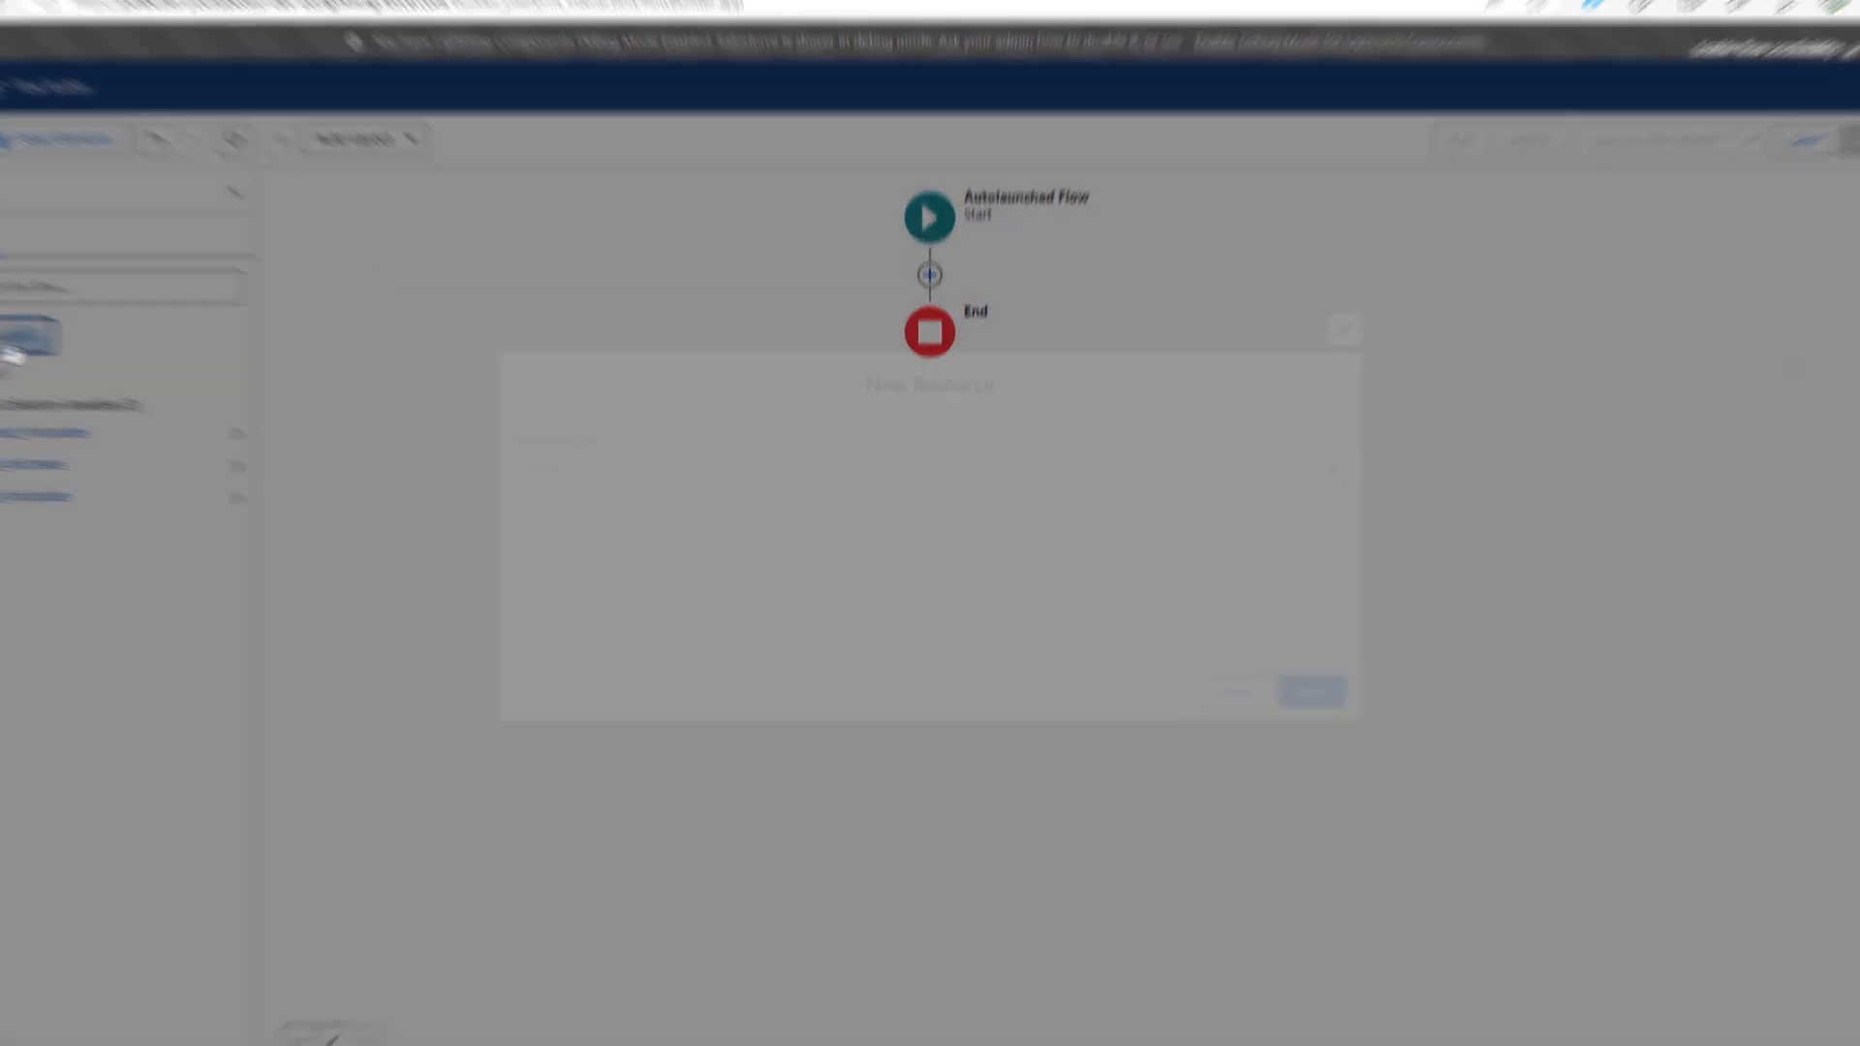
left_click(499, 436)
left_click(523, 476)
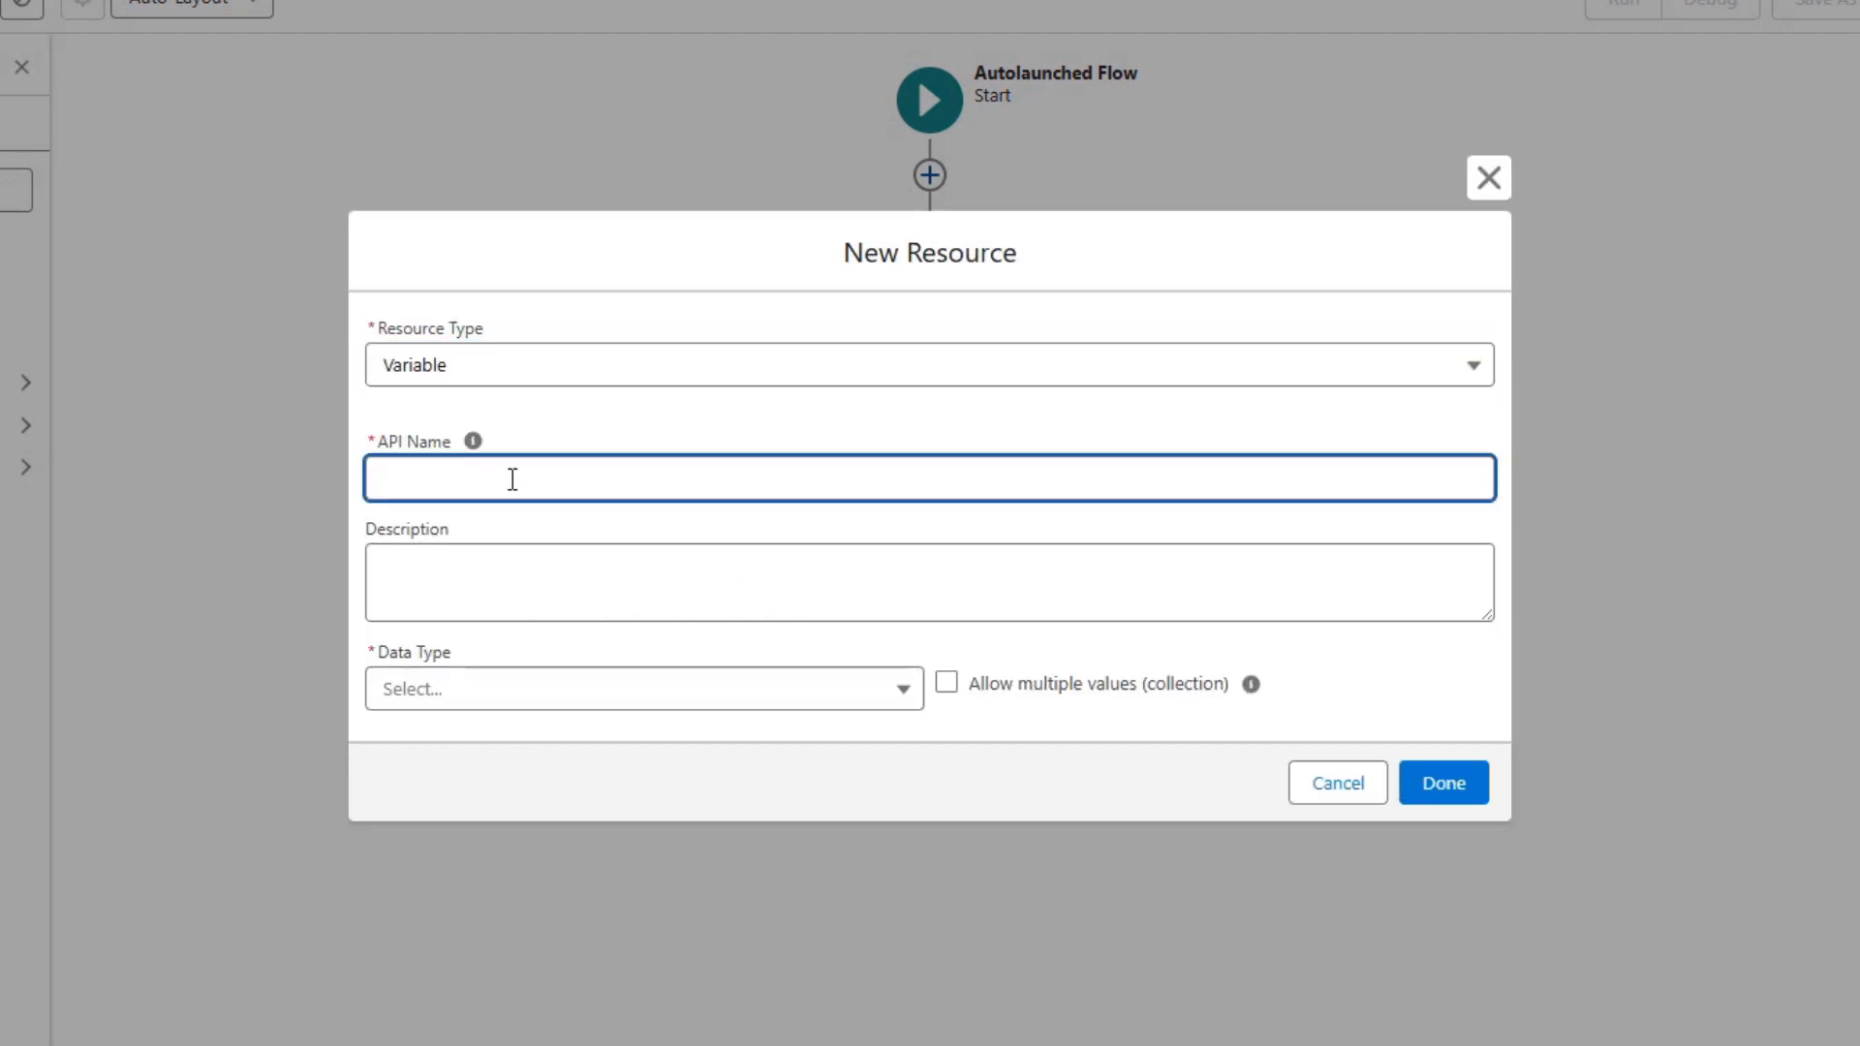
type("Case_forDelete")
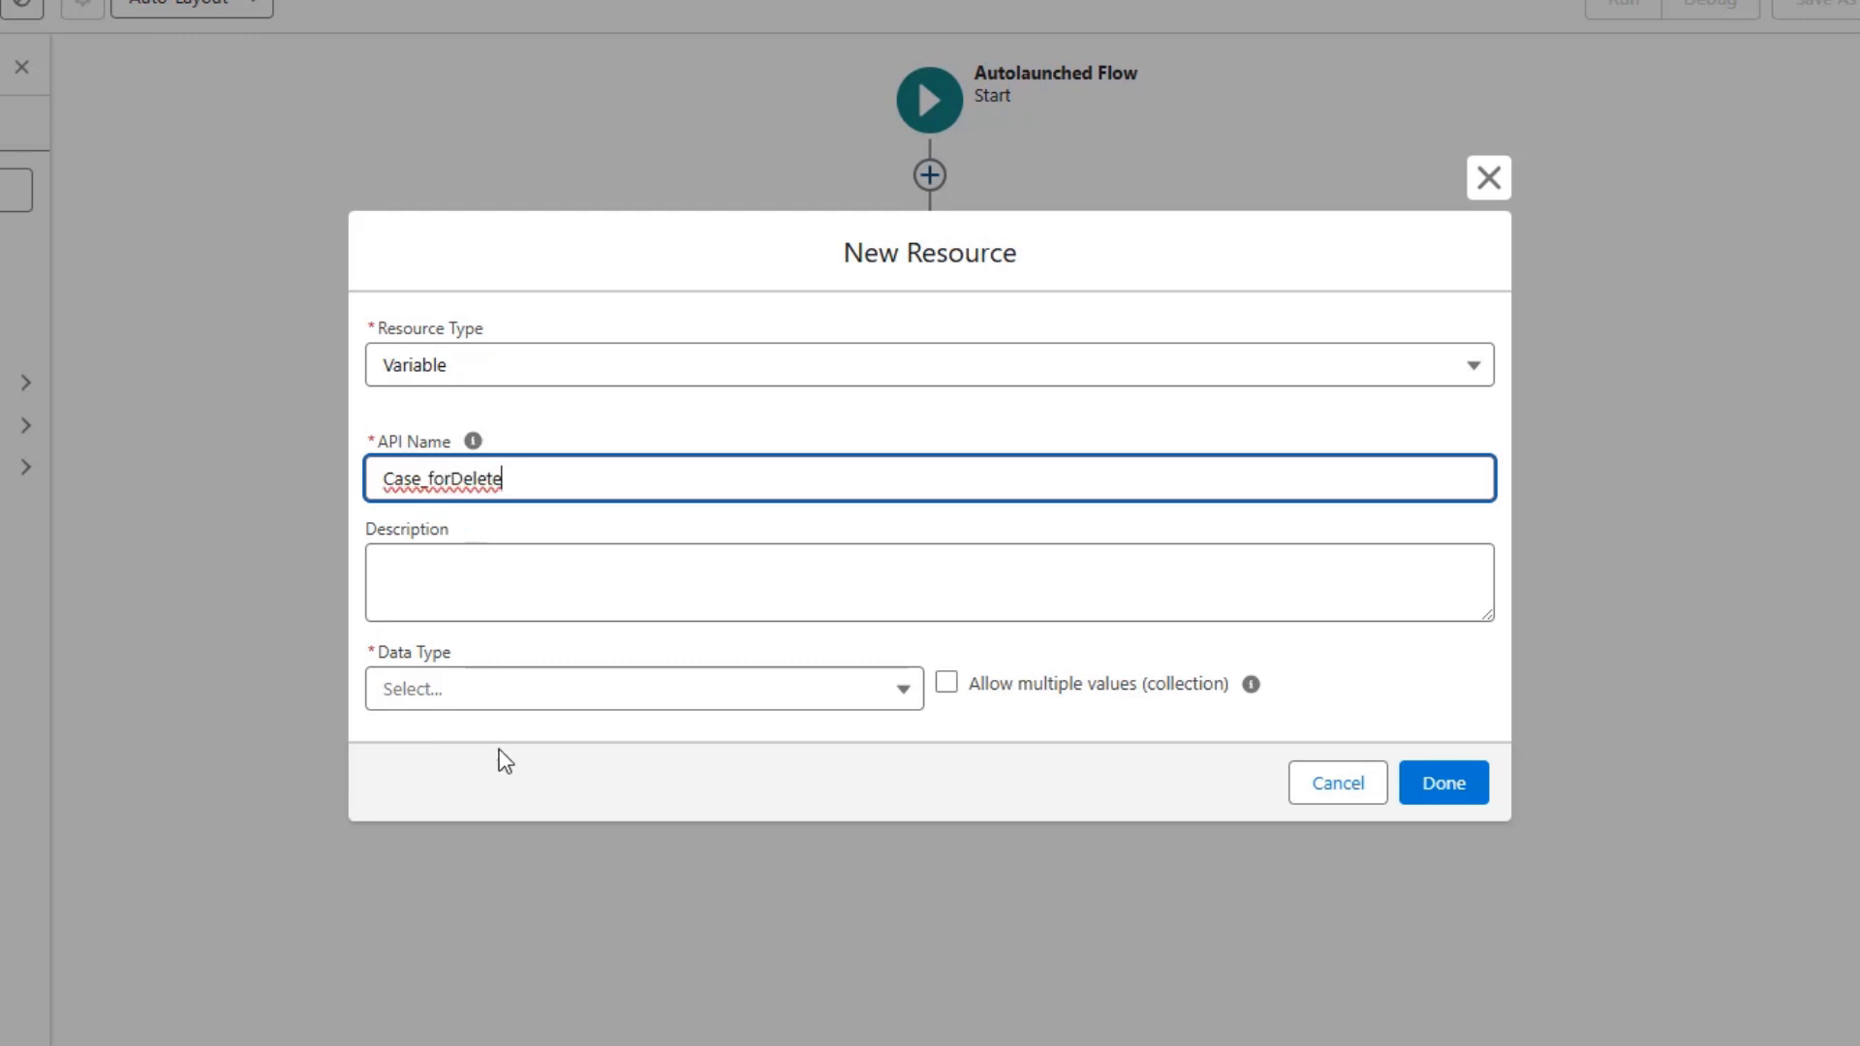
Make the Case_forDelete variable a collection of Case records that is available for input, and finish creating the resource.
left_click(498, 696)
left_click(502, 792)
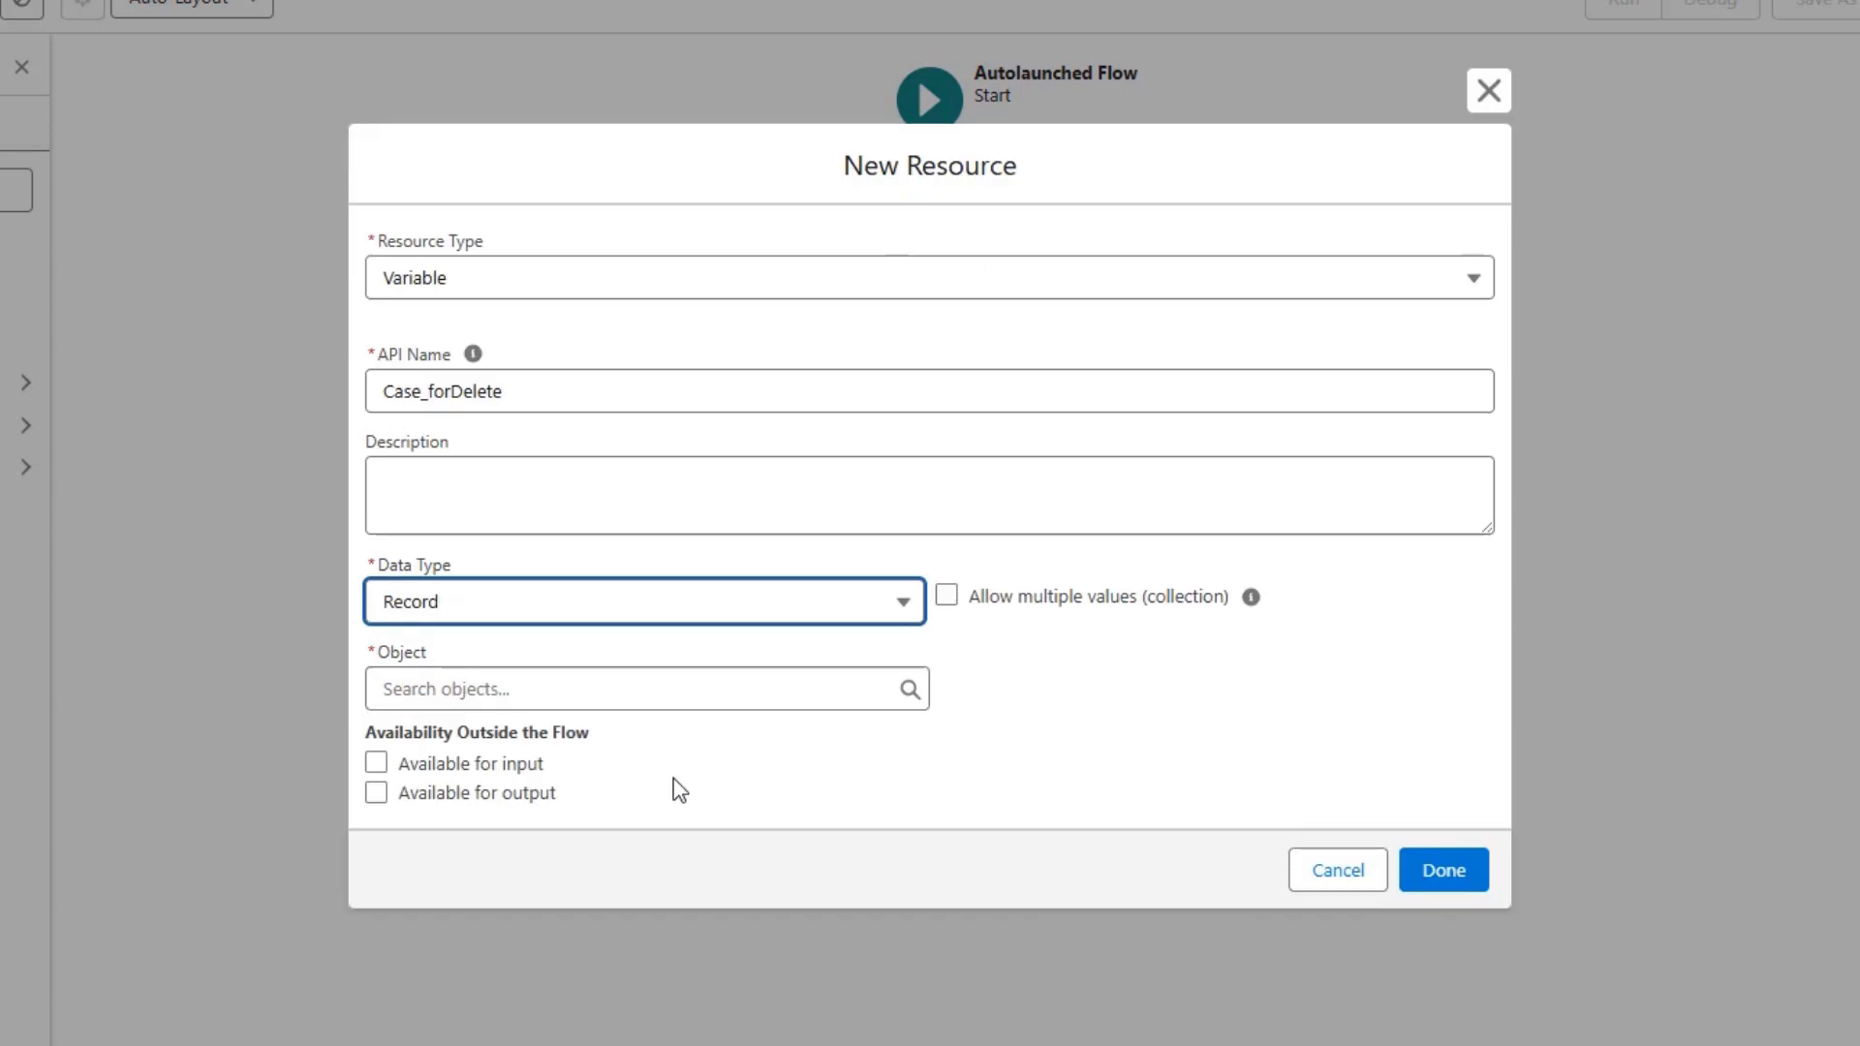
left_click(994, 613)
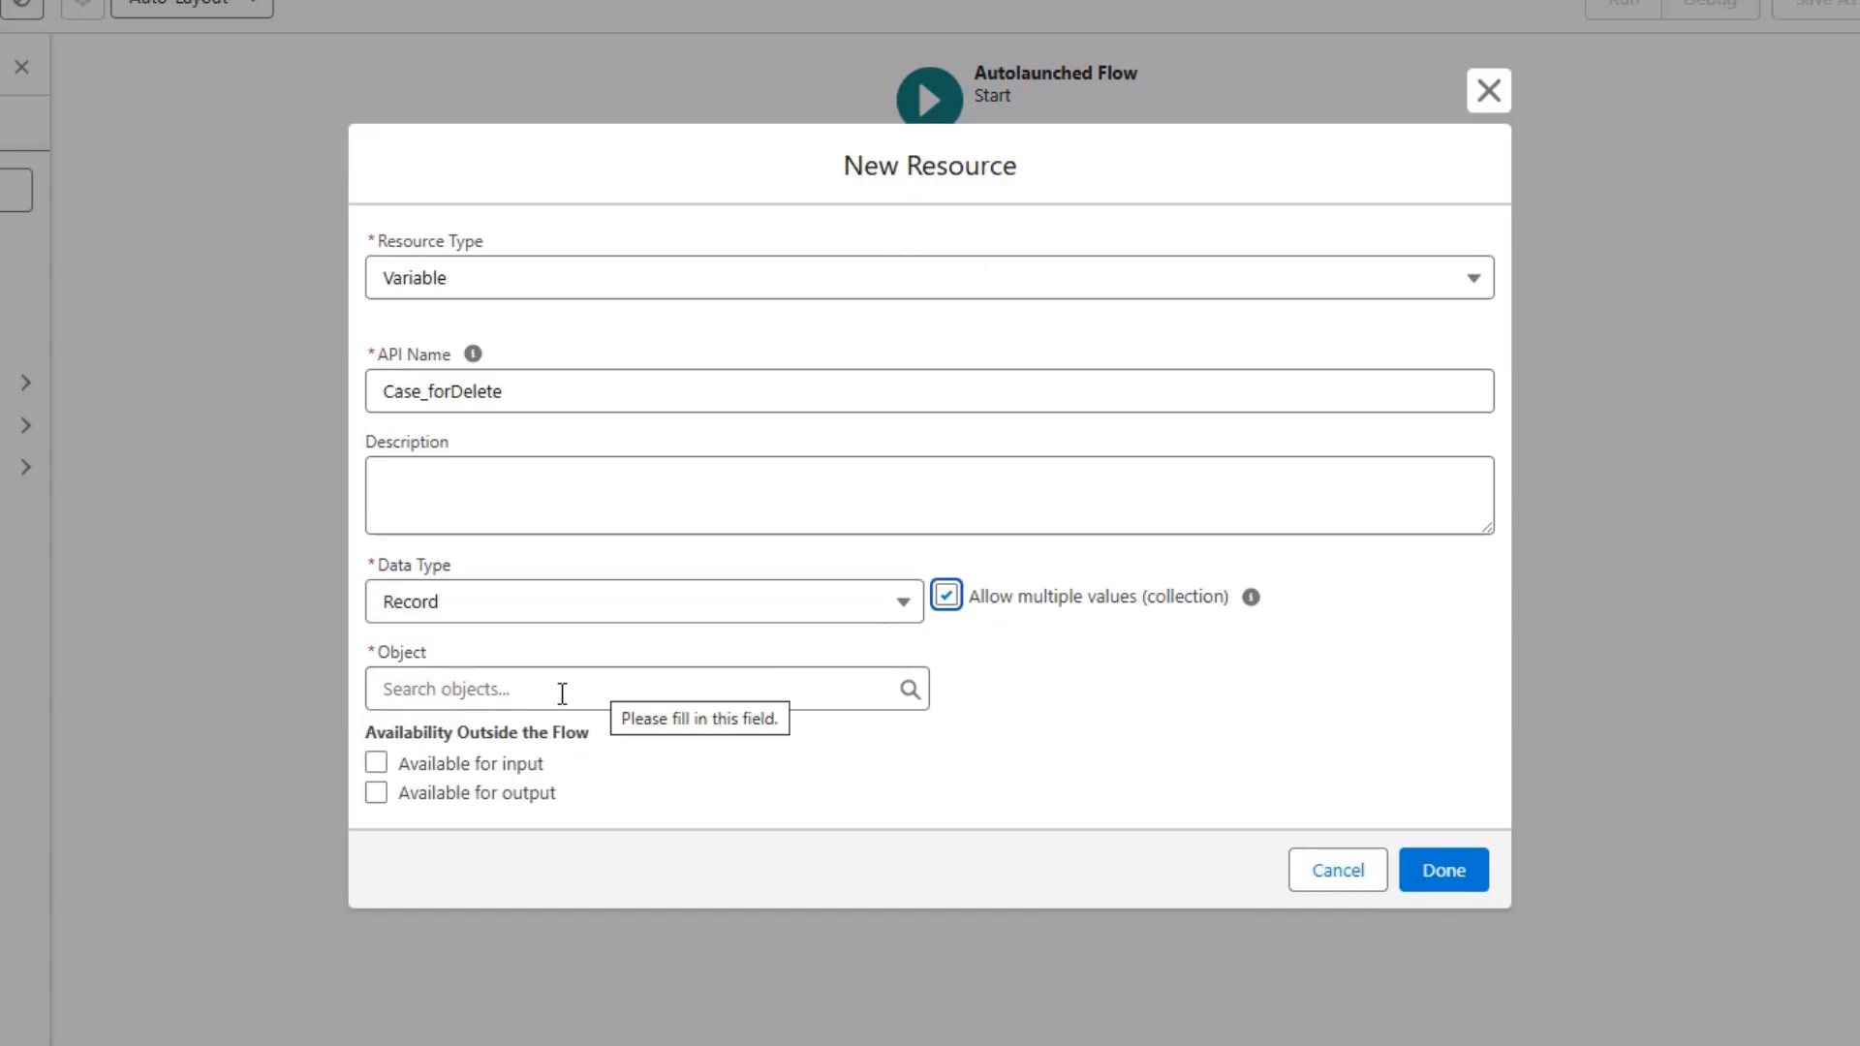
left_click(507, 694)
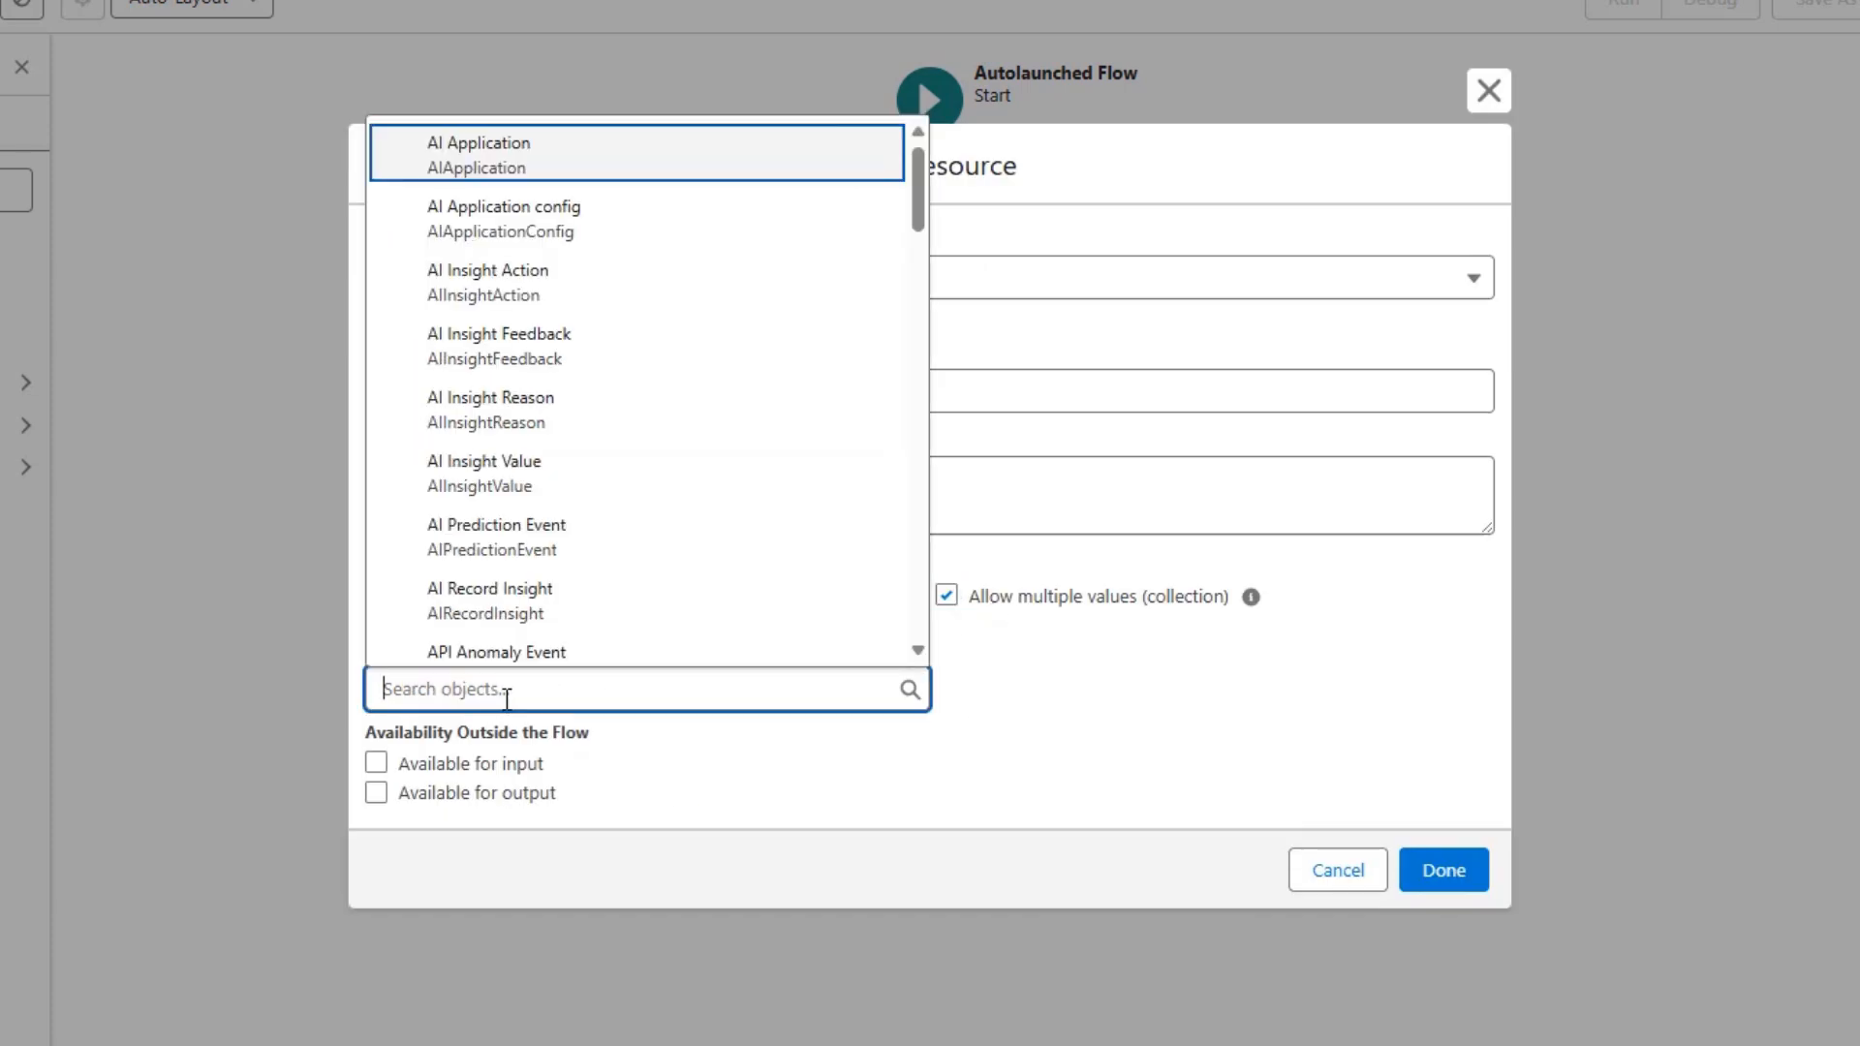
type("case")
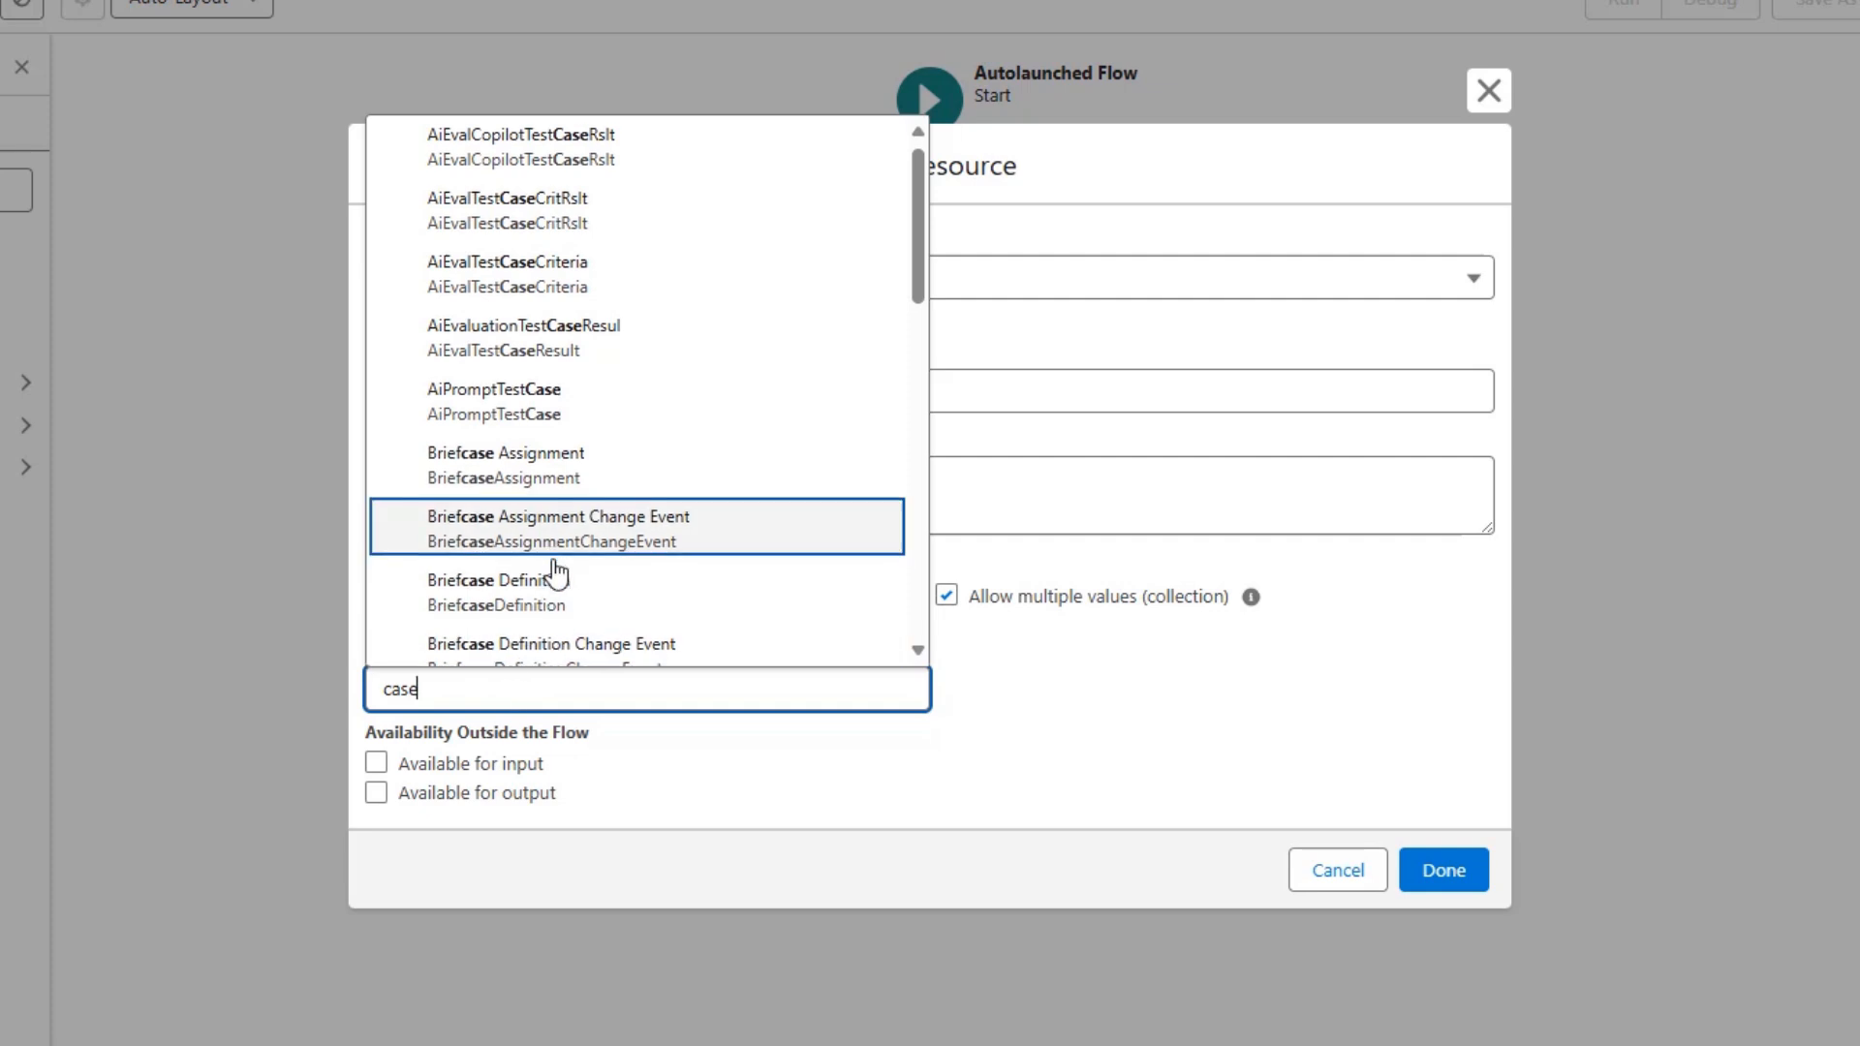
scroll(557, 574, "down", 5)
left_click(502, 320)
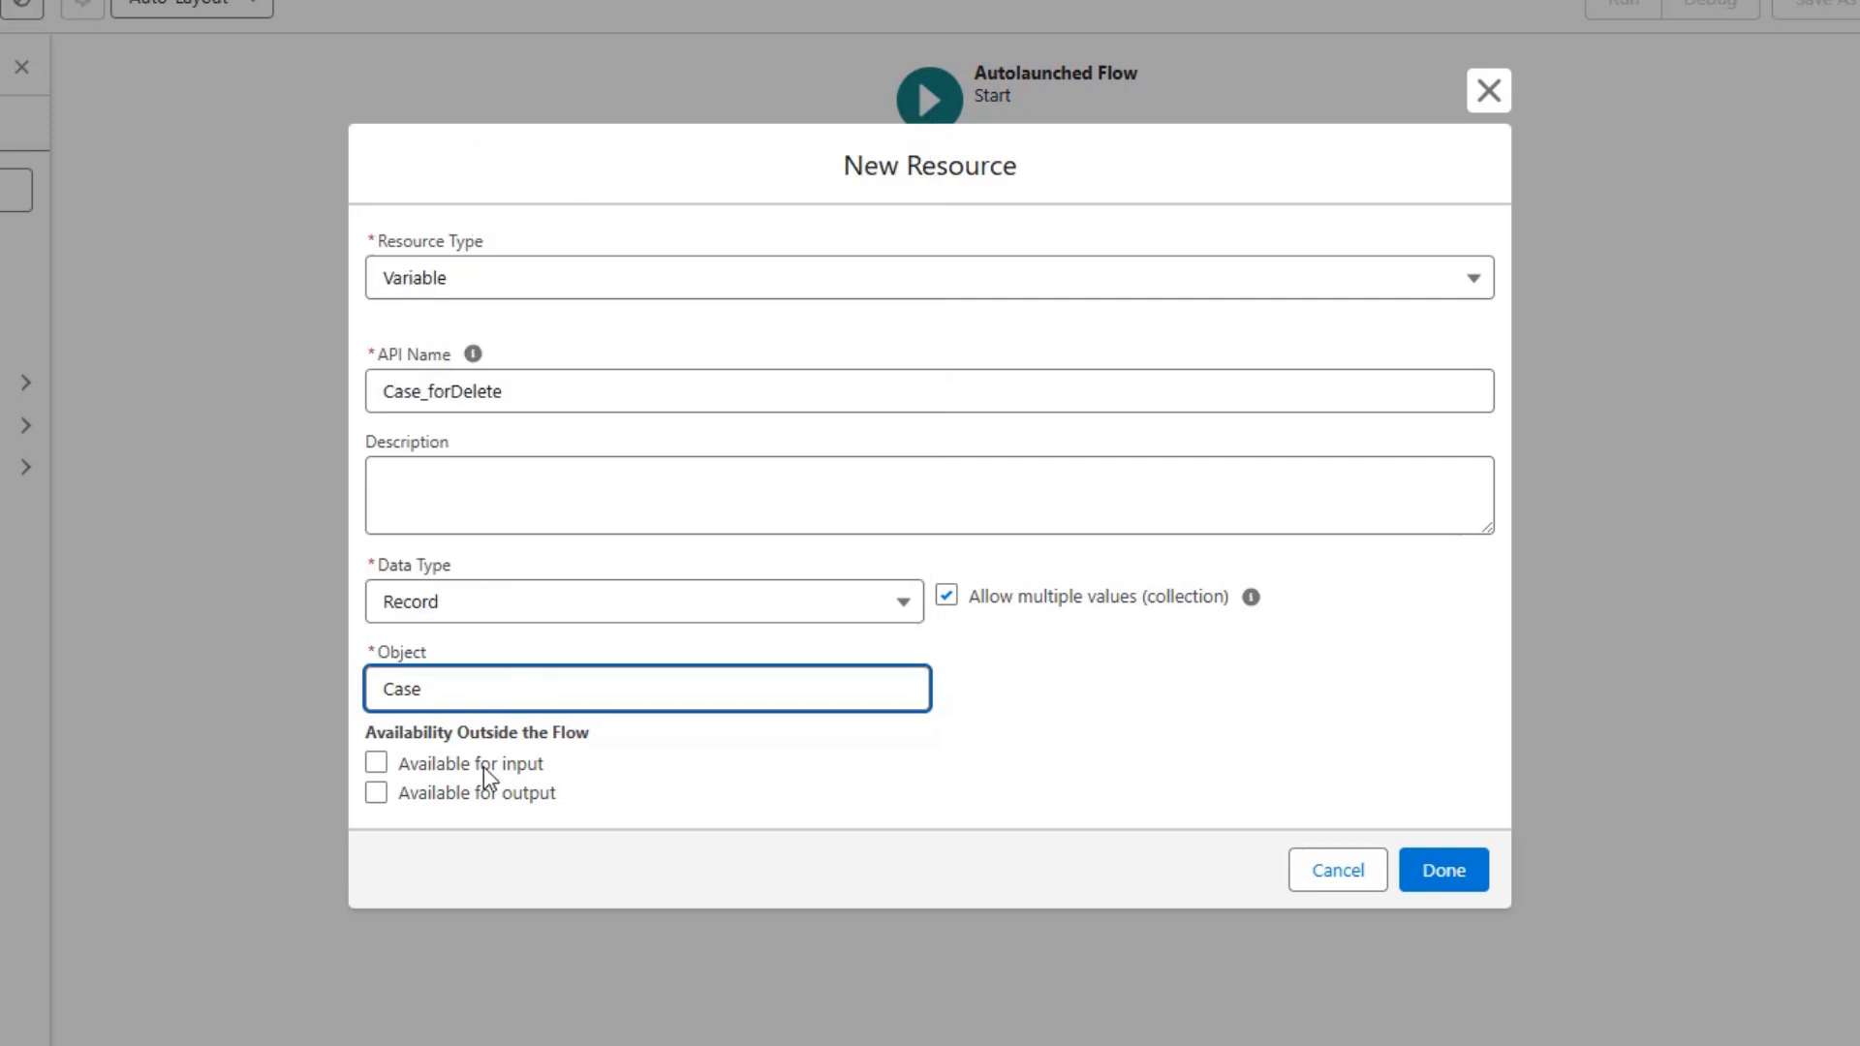
left_click(487, 772)
left_click(1440, 877)
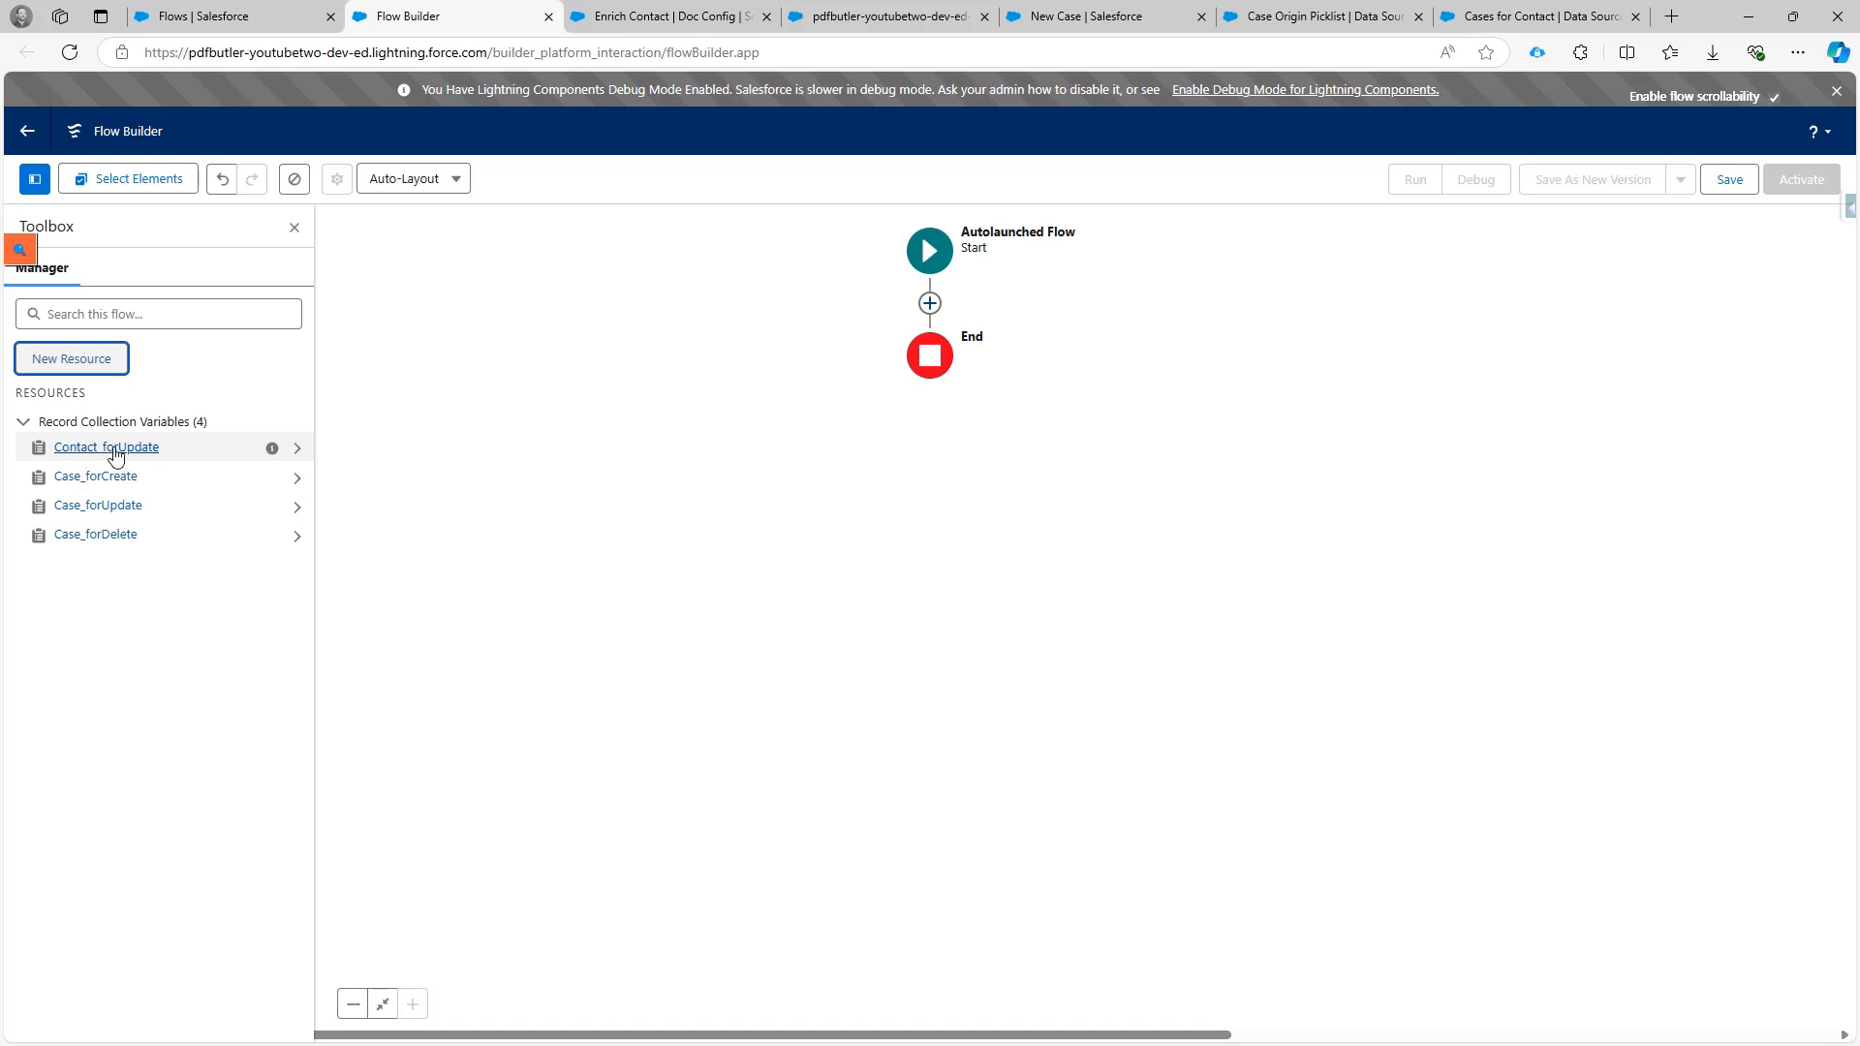
Add an Update Records element labelled Update Contact after the flow's start, with the Contact_forUpdate collection as the records to update.
left_click(930, 305)
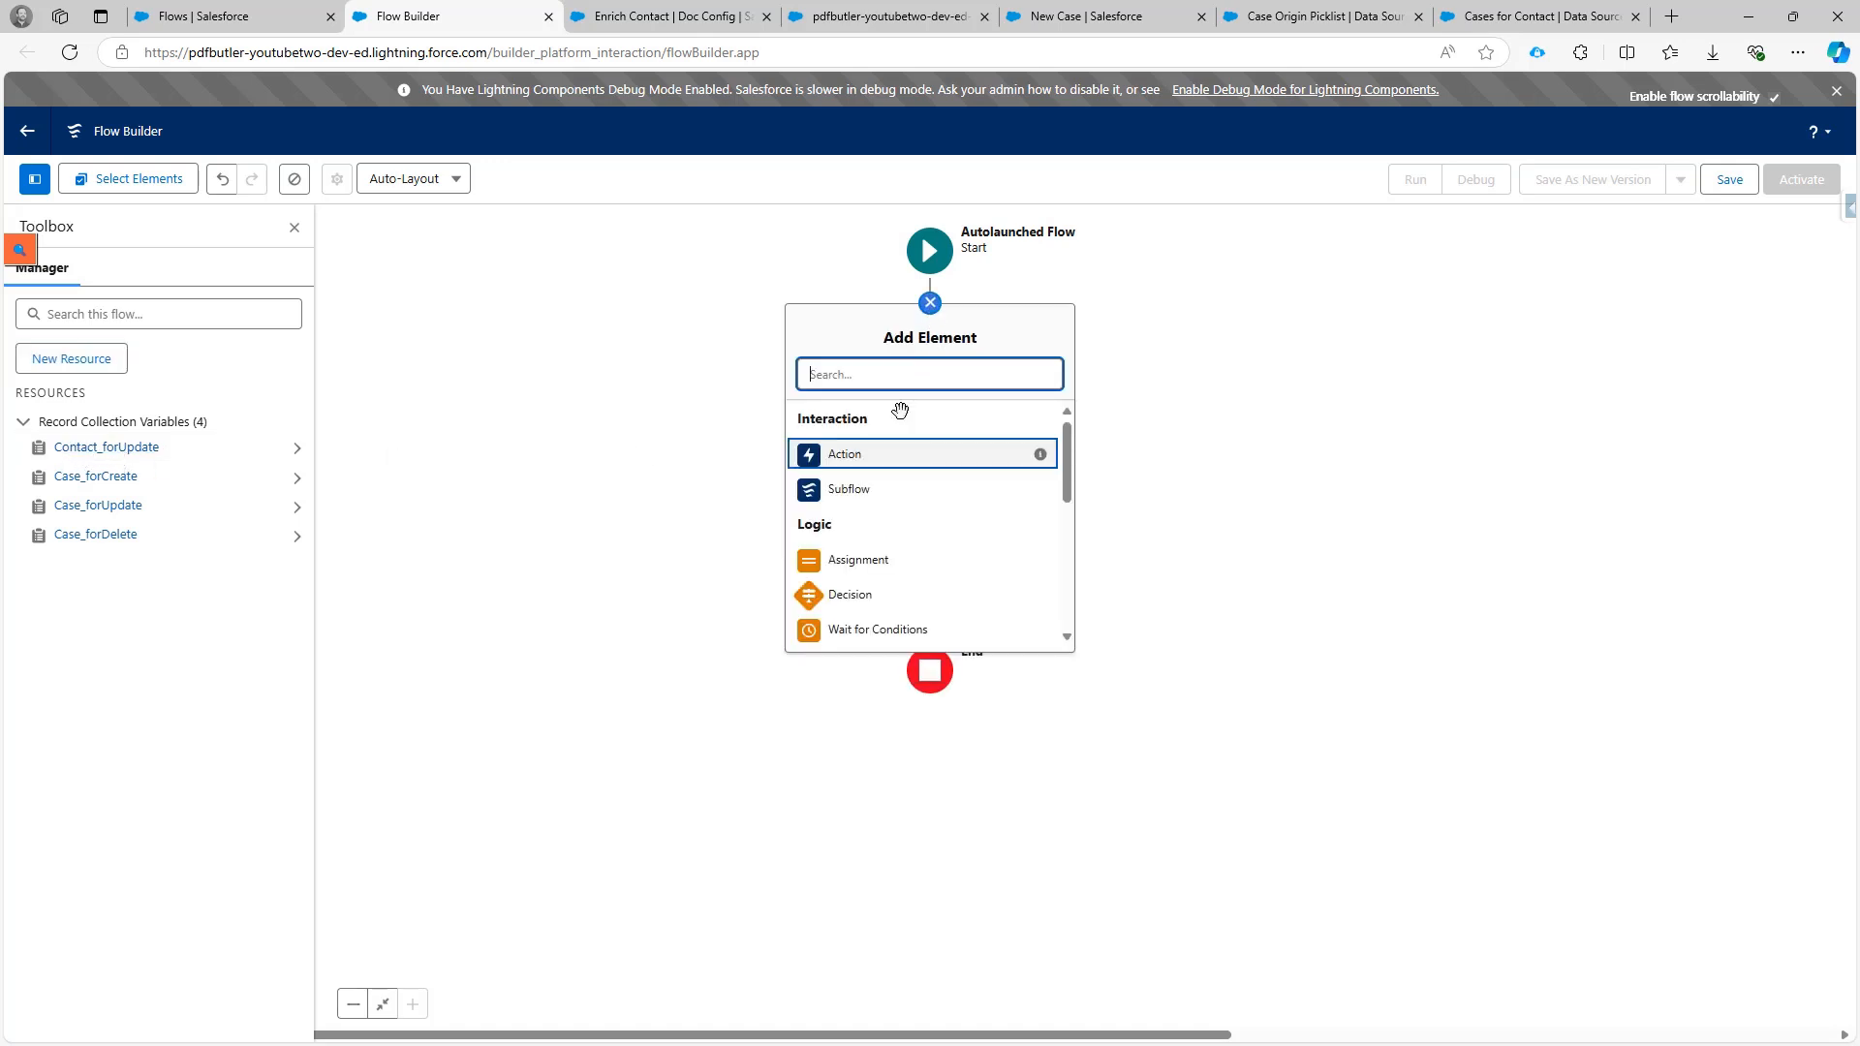
type("up")
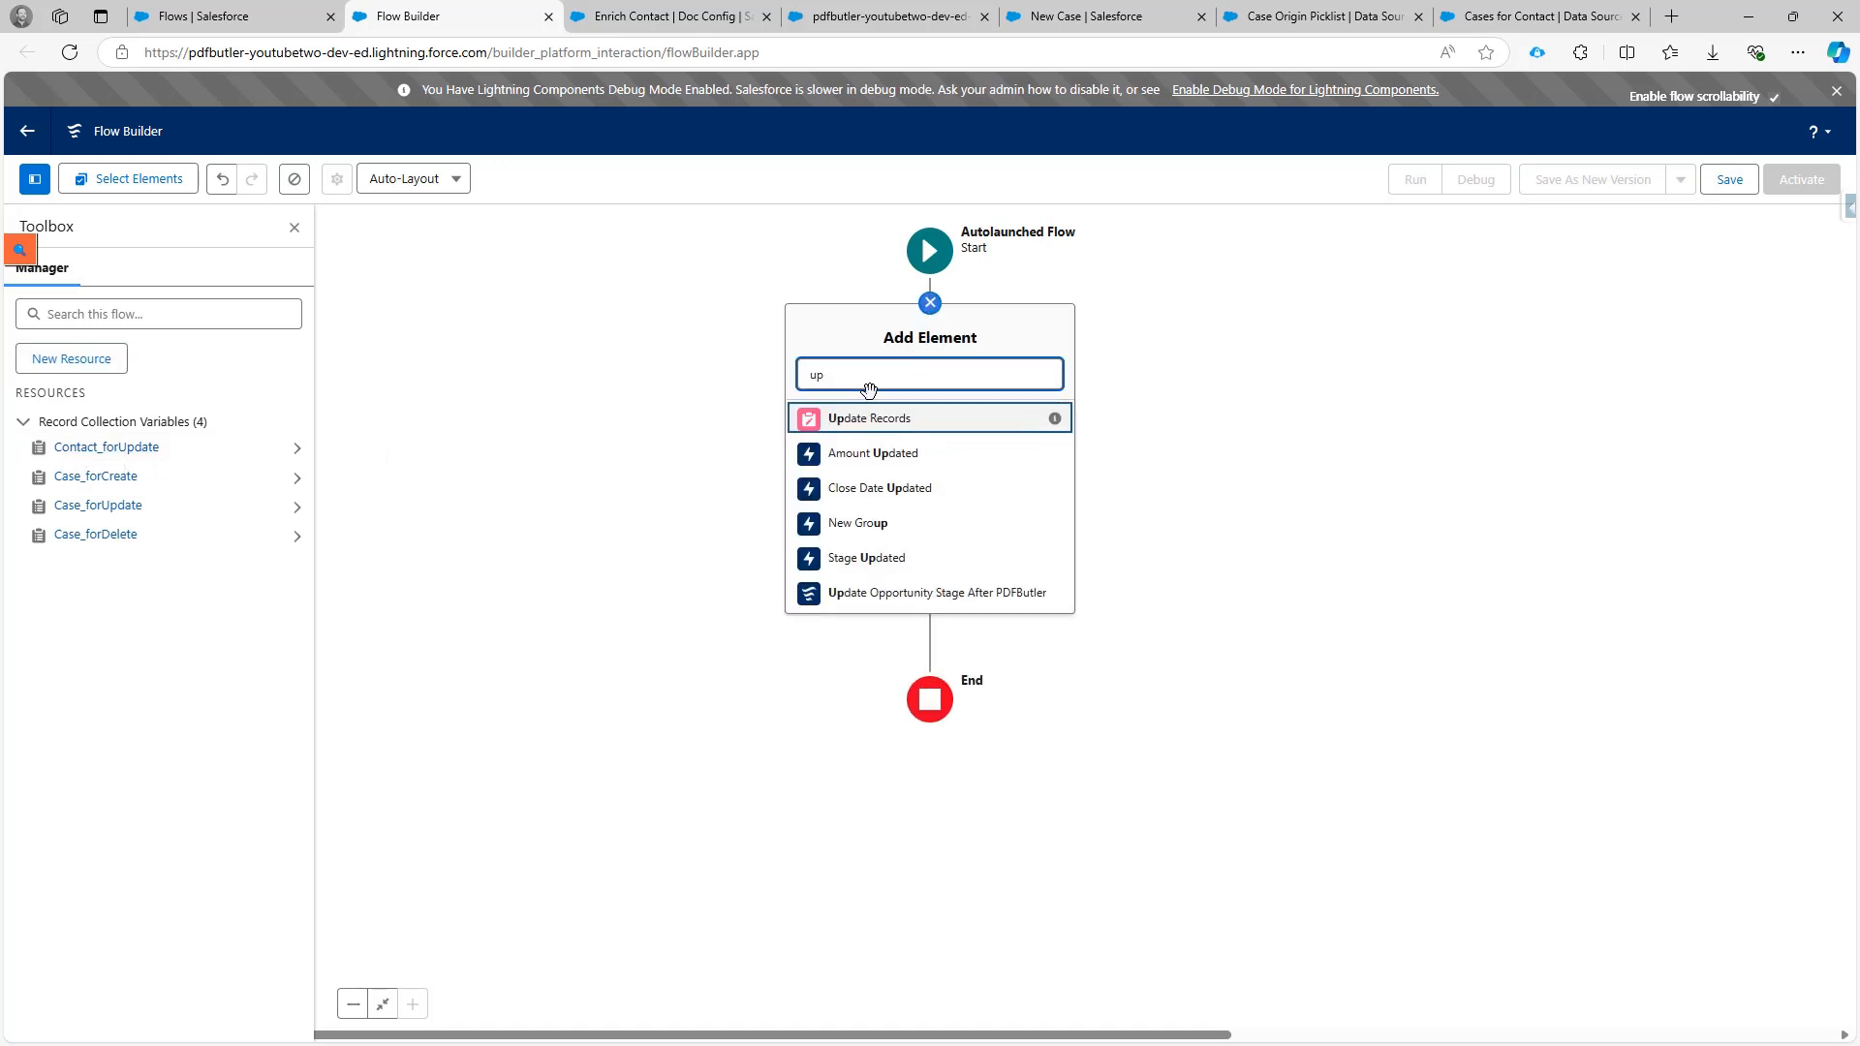
left_click(872, 423)
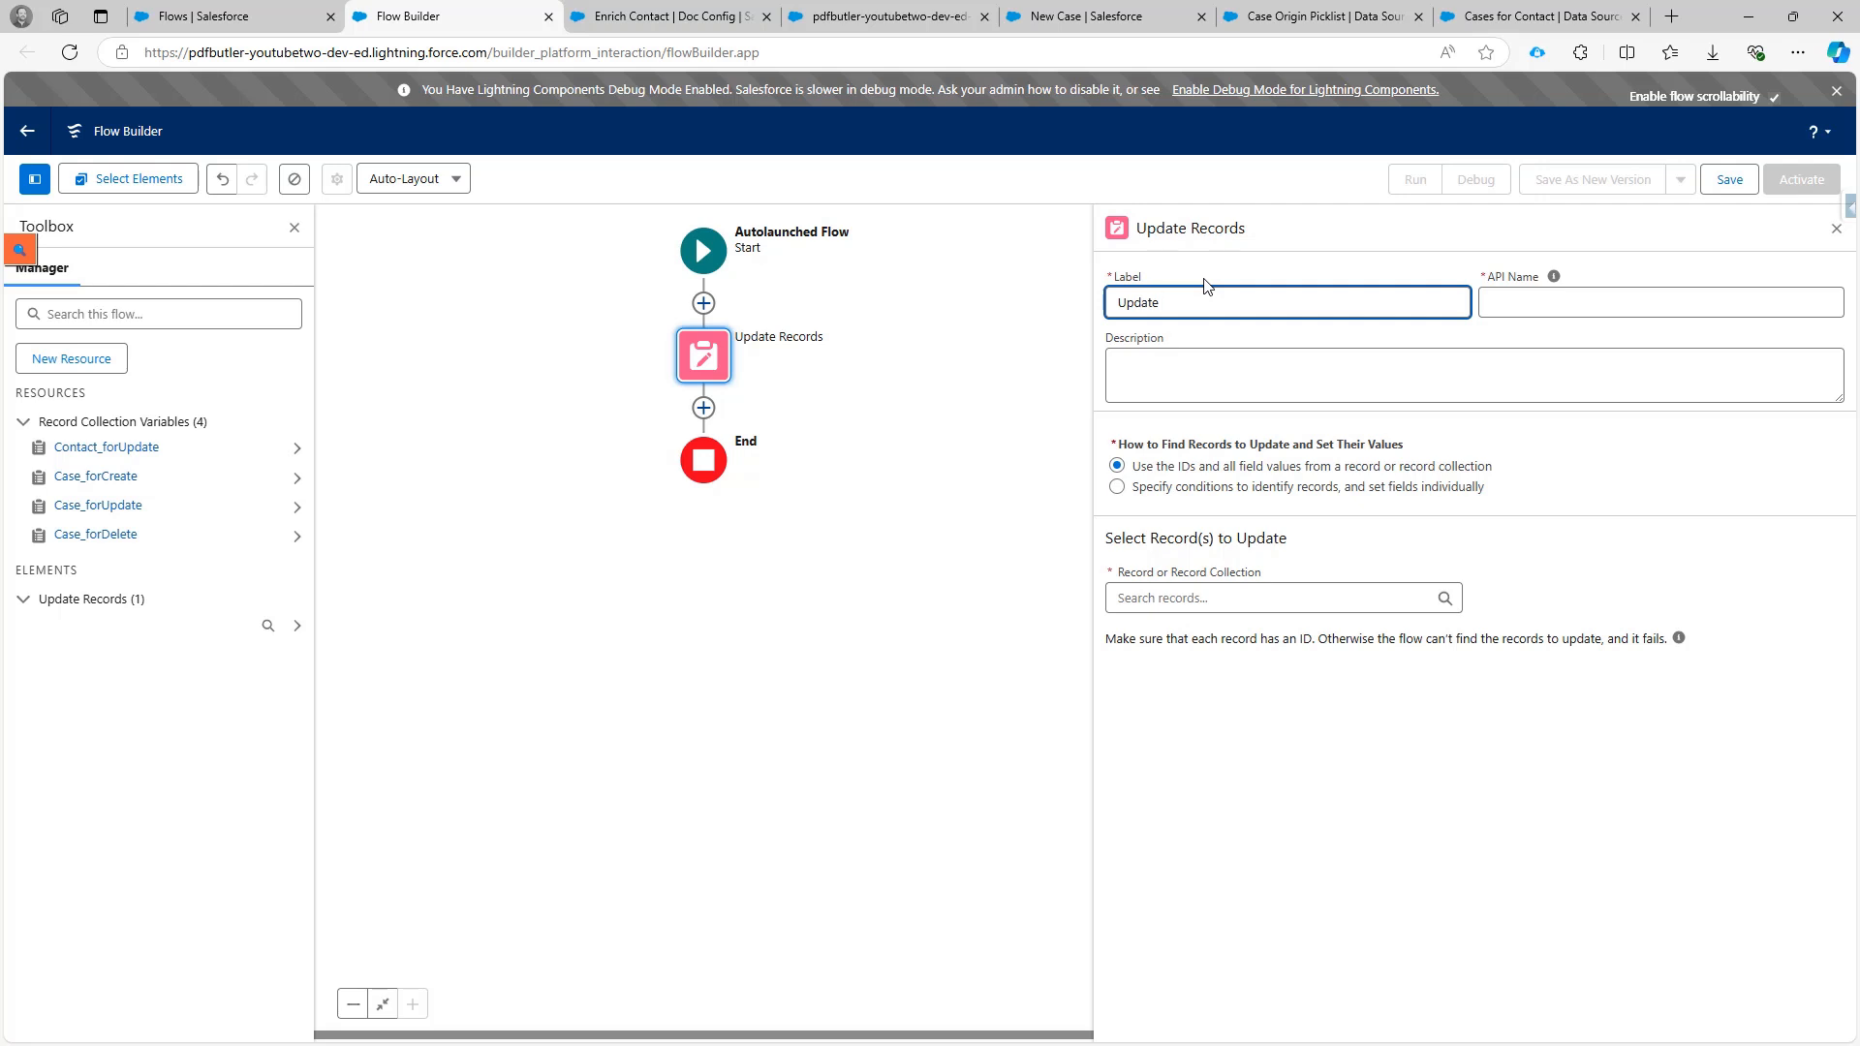
key("Tab")
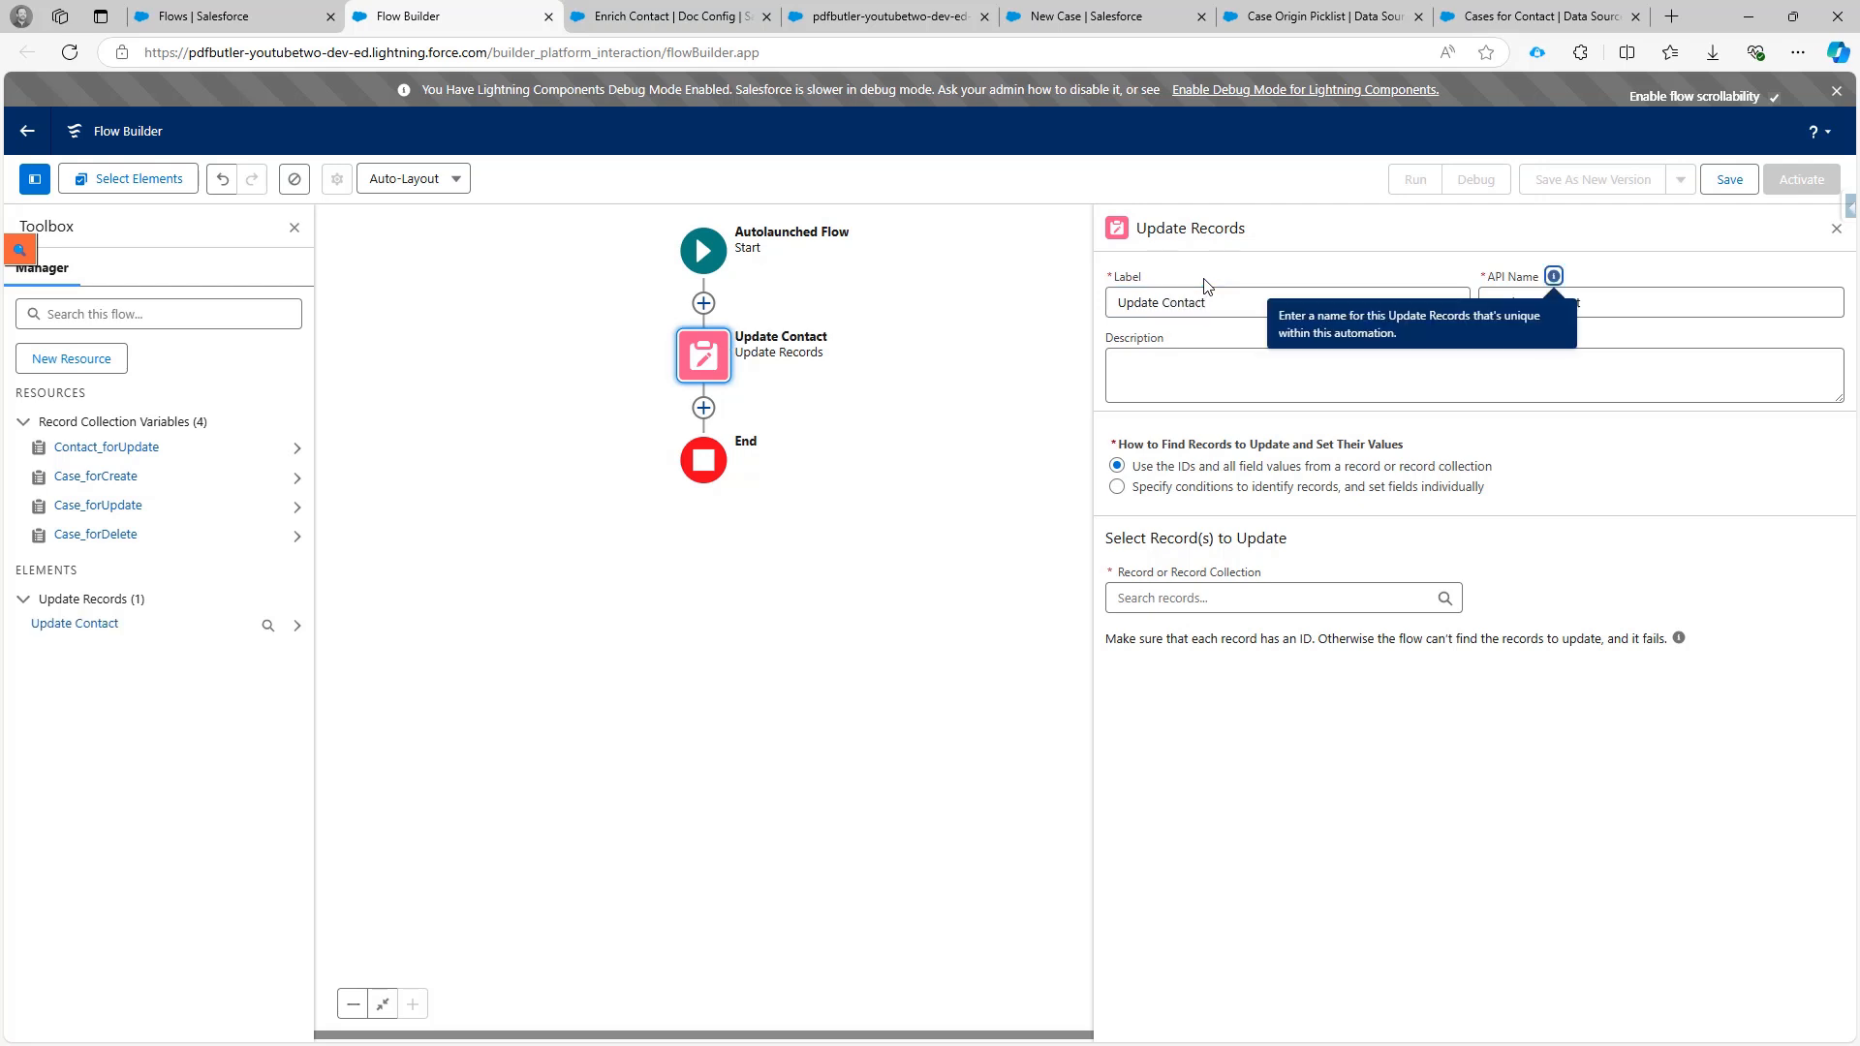
left_click(1208, 591)
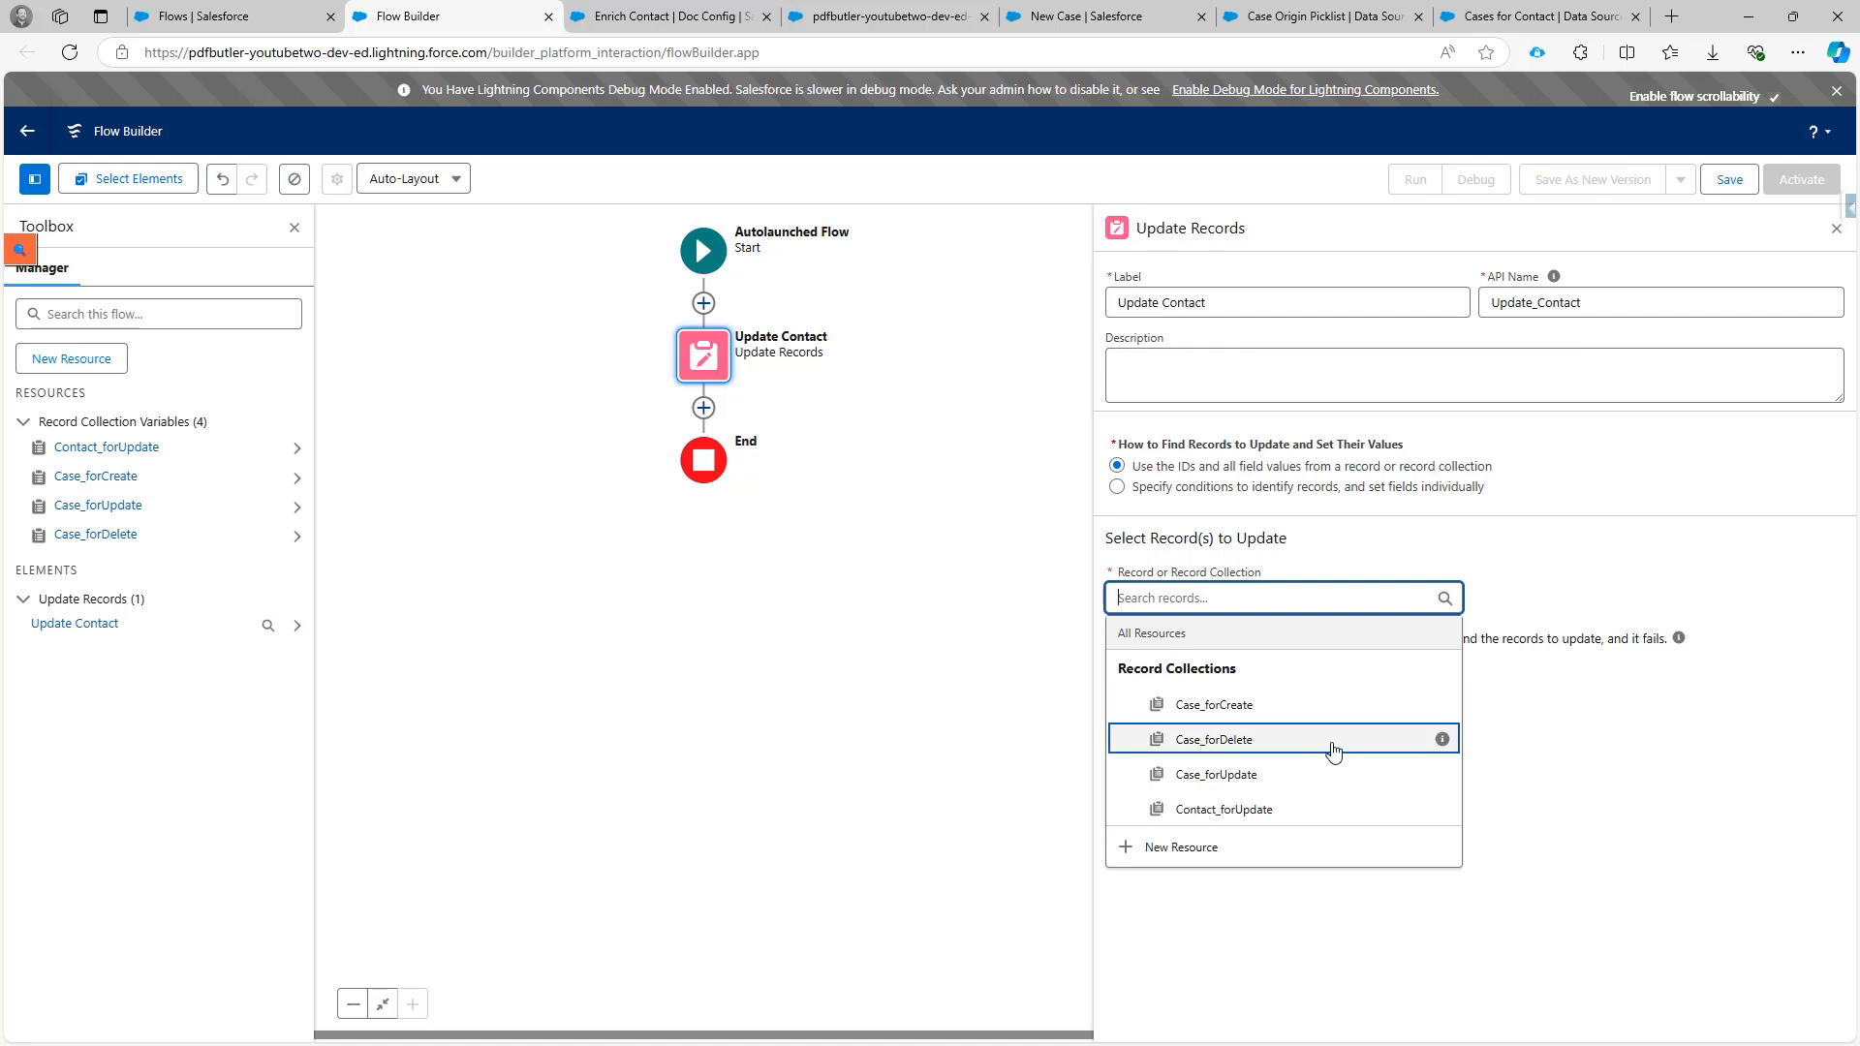
left_click(1333, 812)
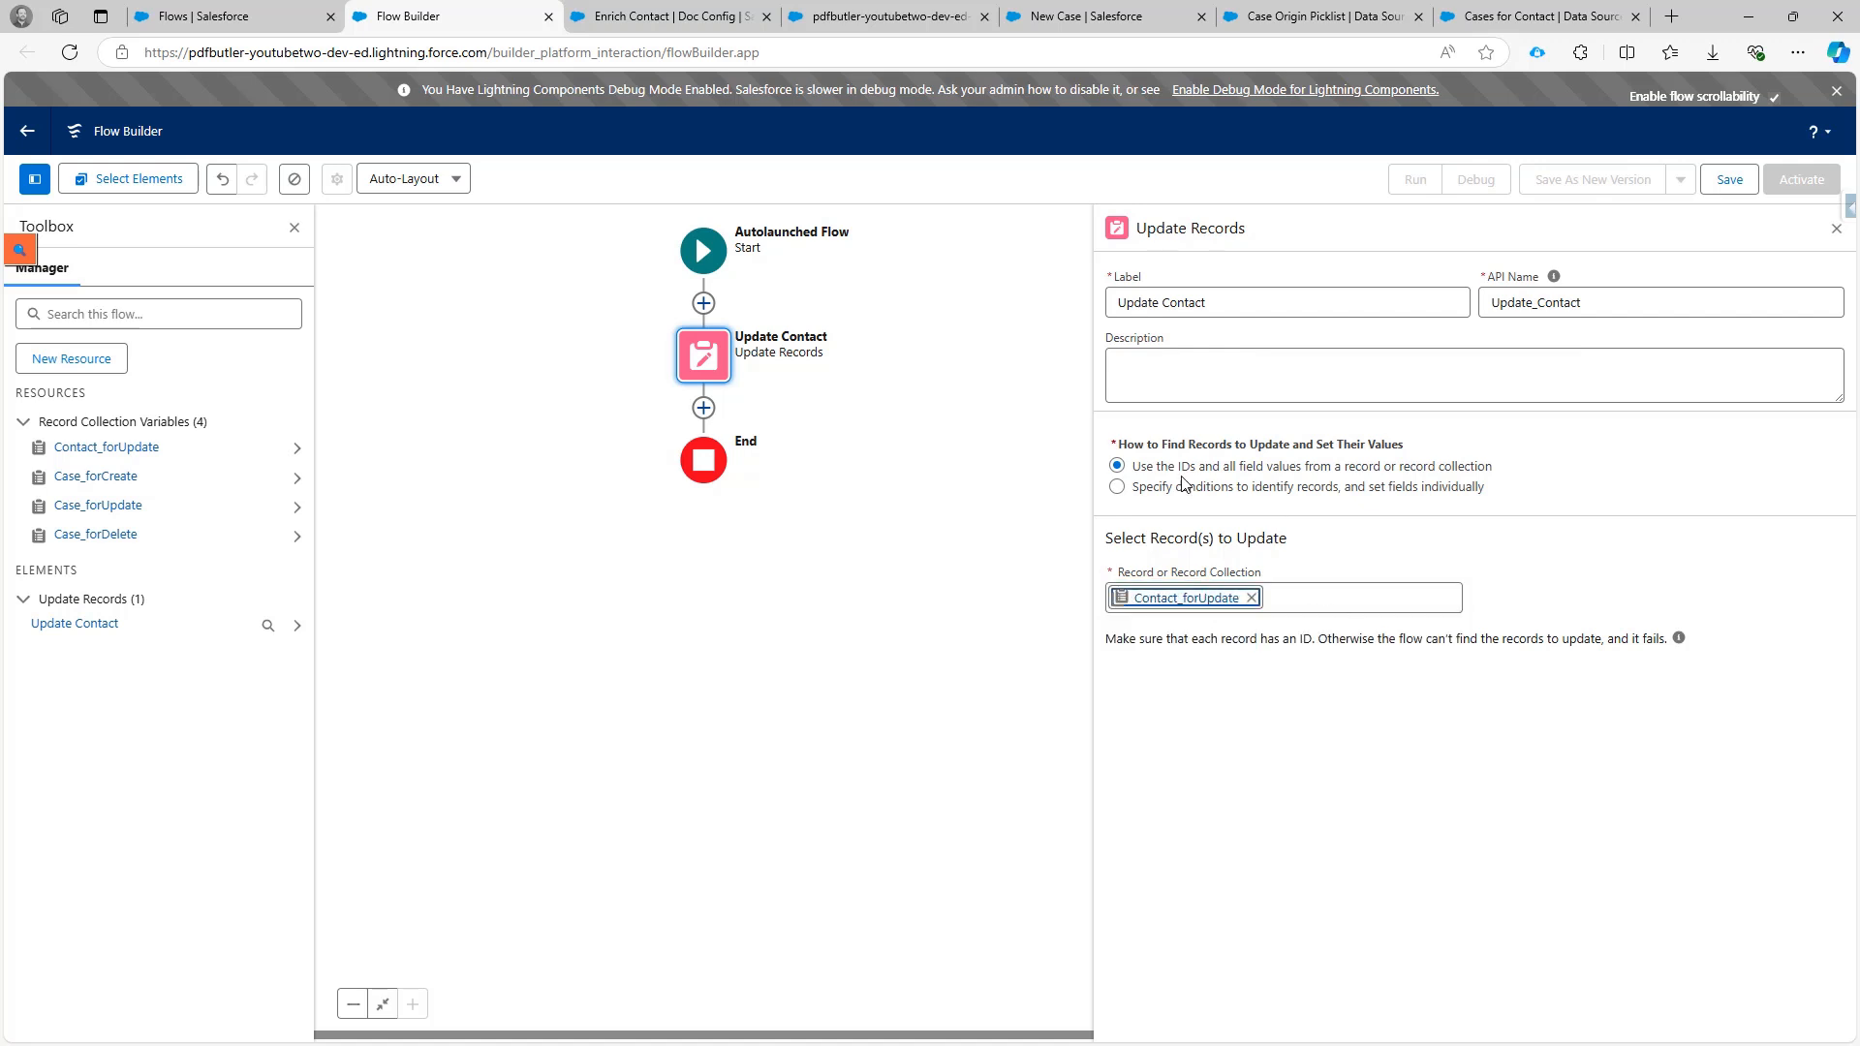
Add a Delete Records element labelled Delete Cases after Update Contact, with the Case_forDelete collection as the records to delete.
left_click(705, 410)
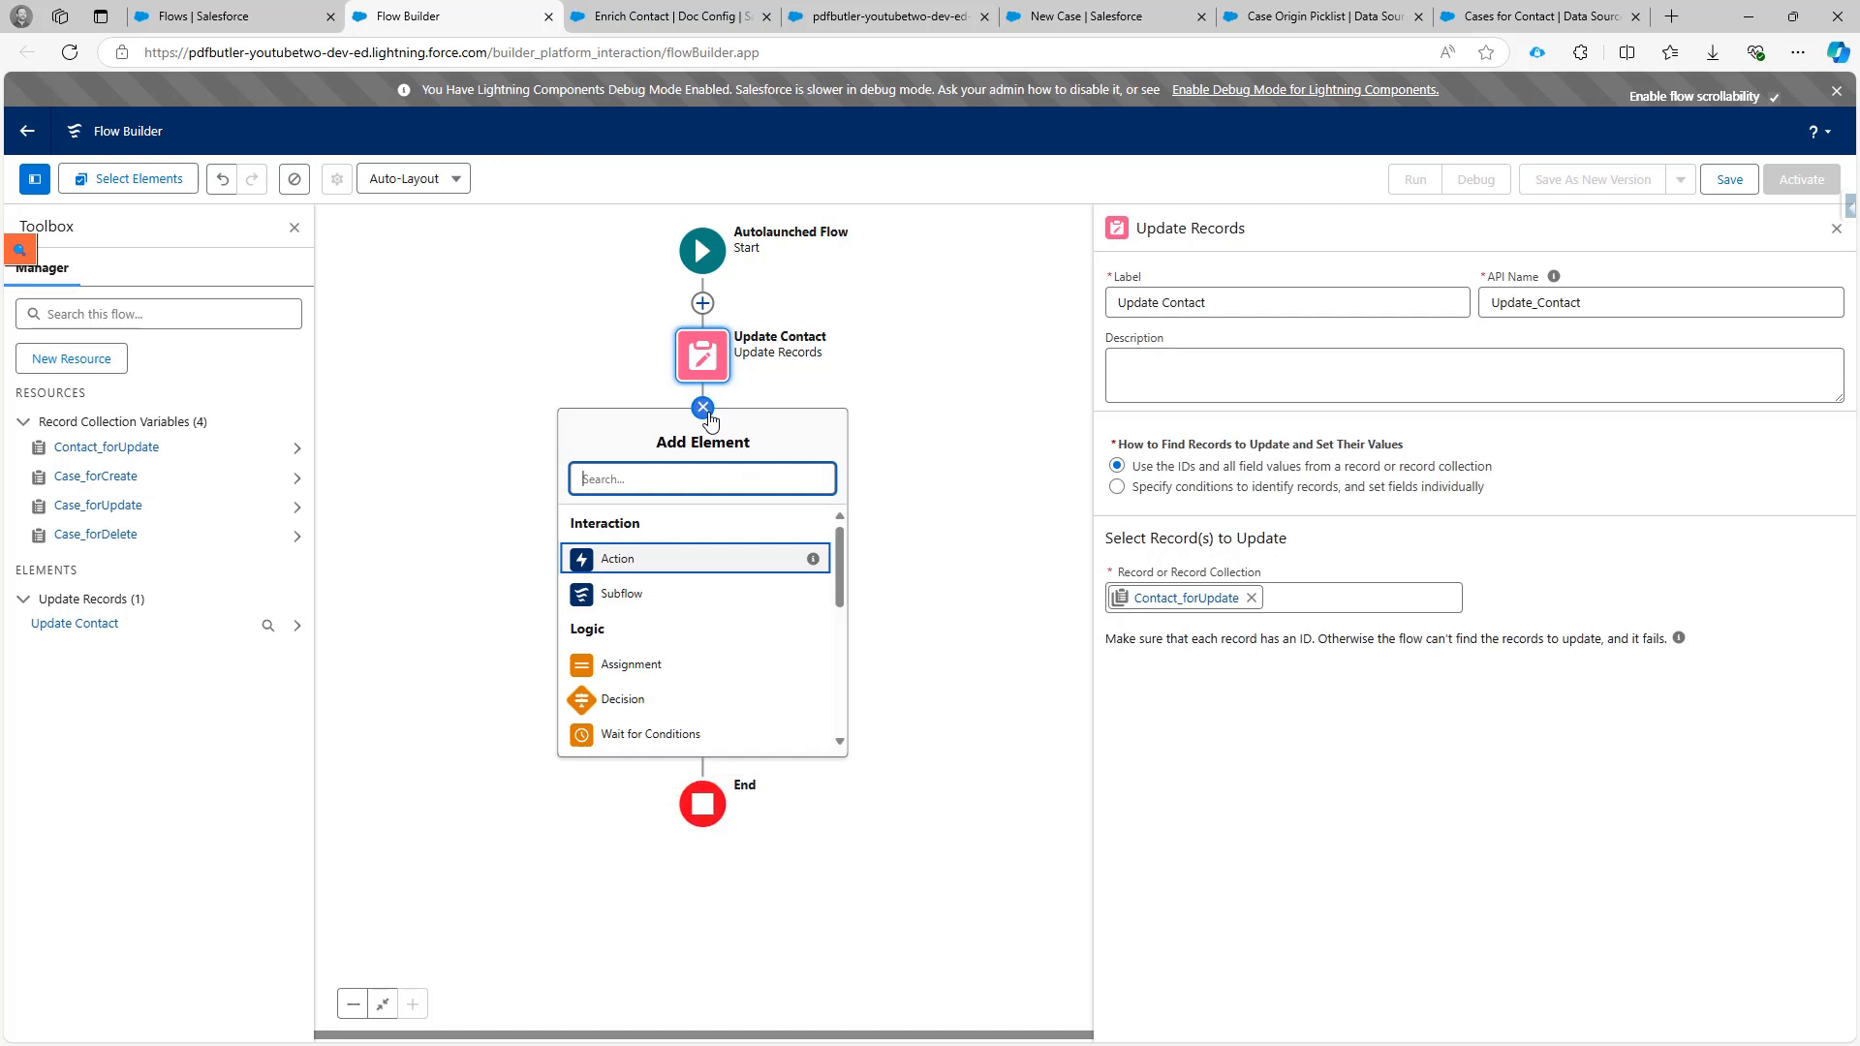
type("del")
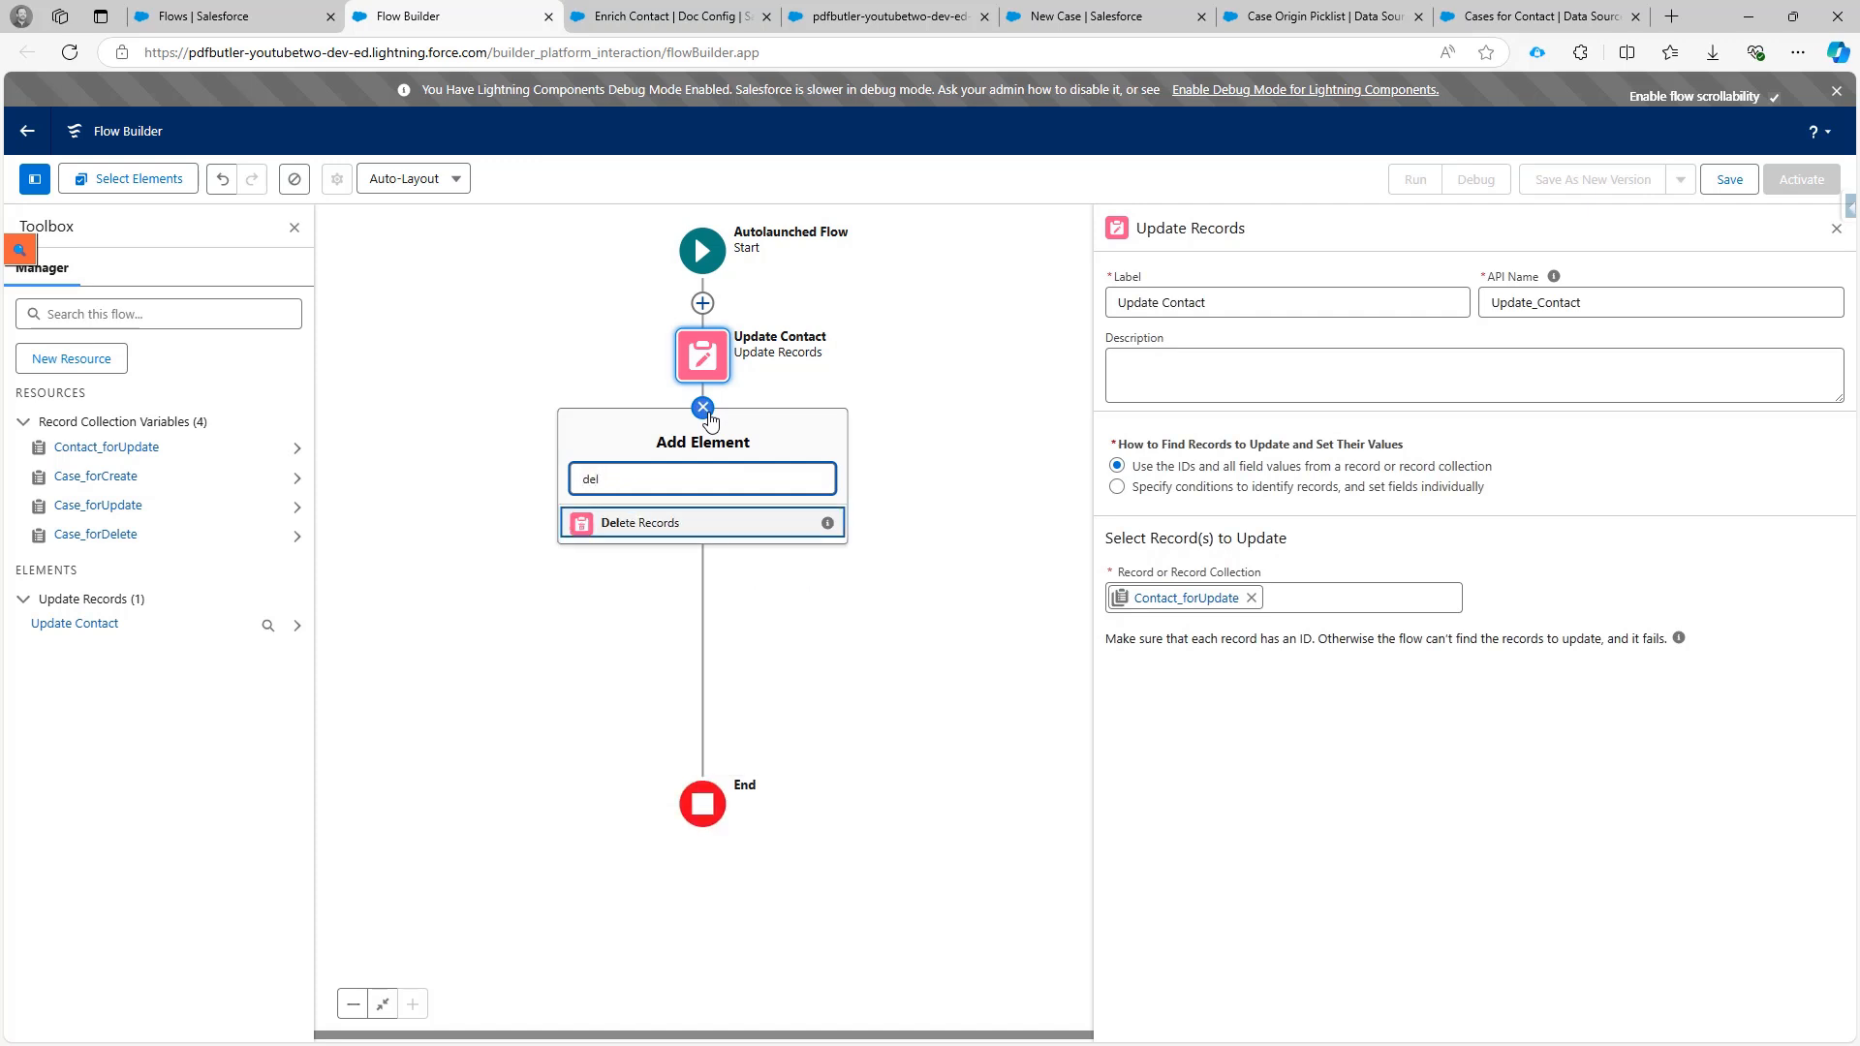
left_click(763, 527)
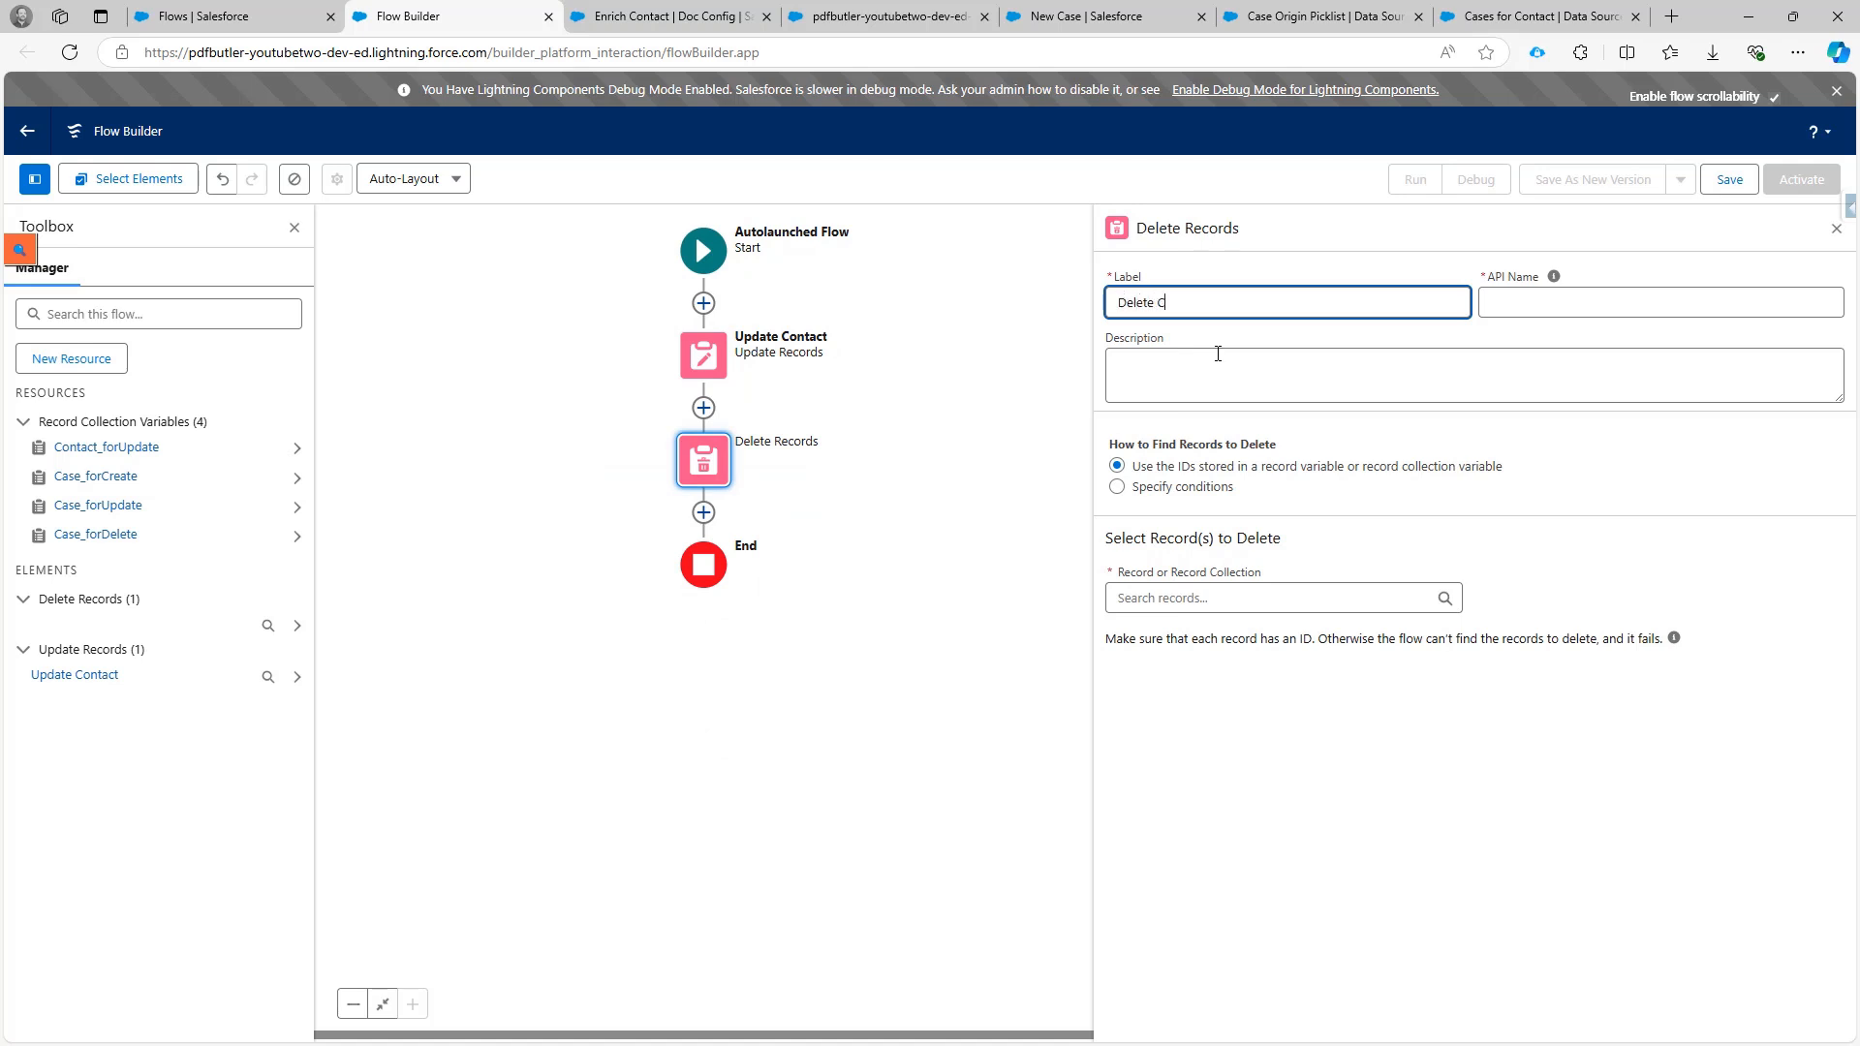
key("Tab")
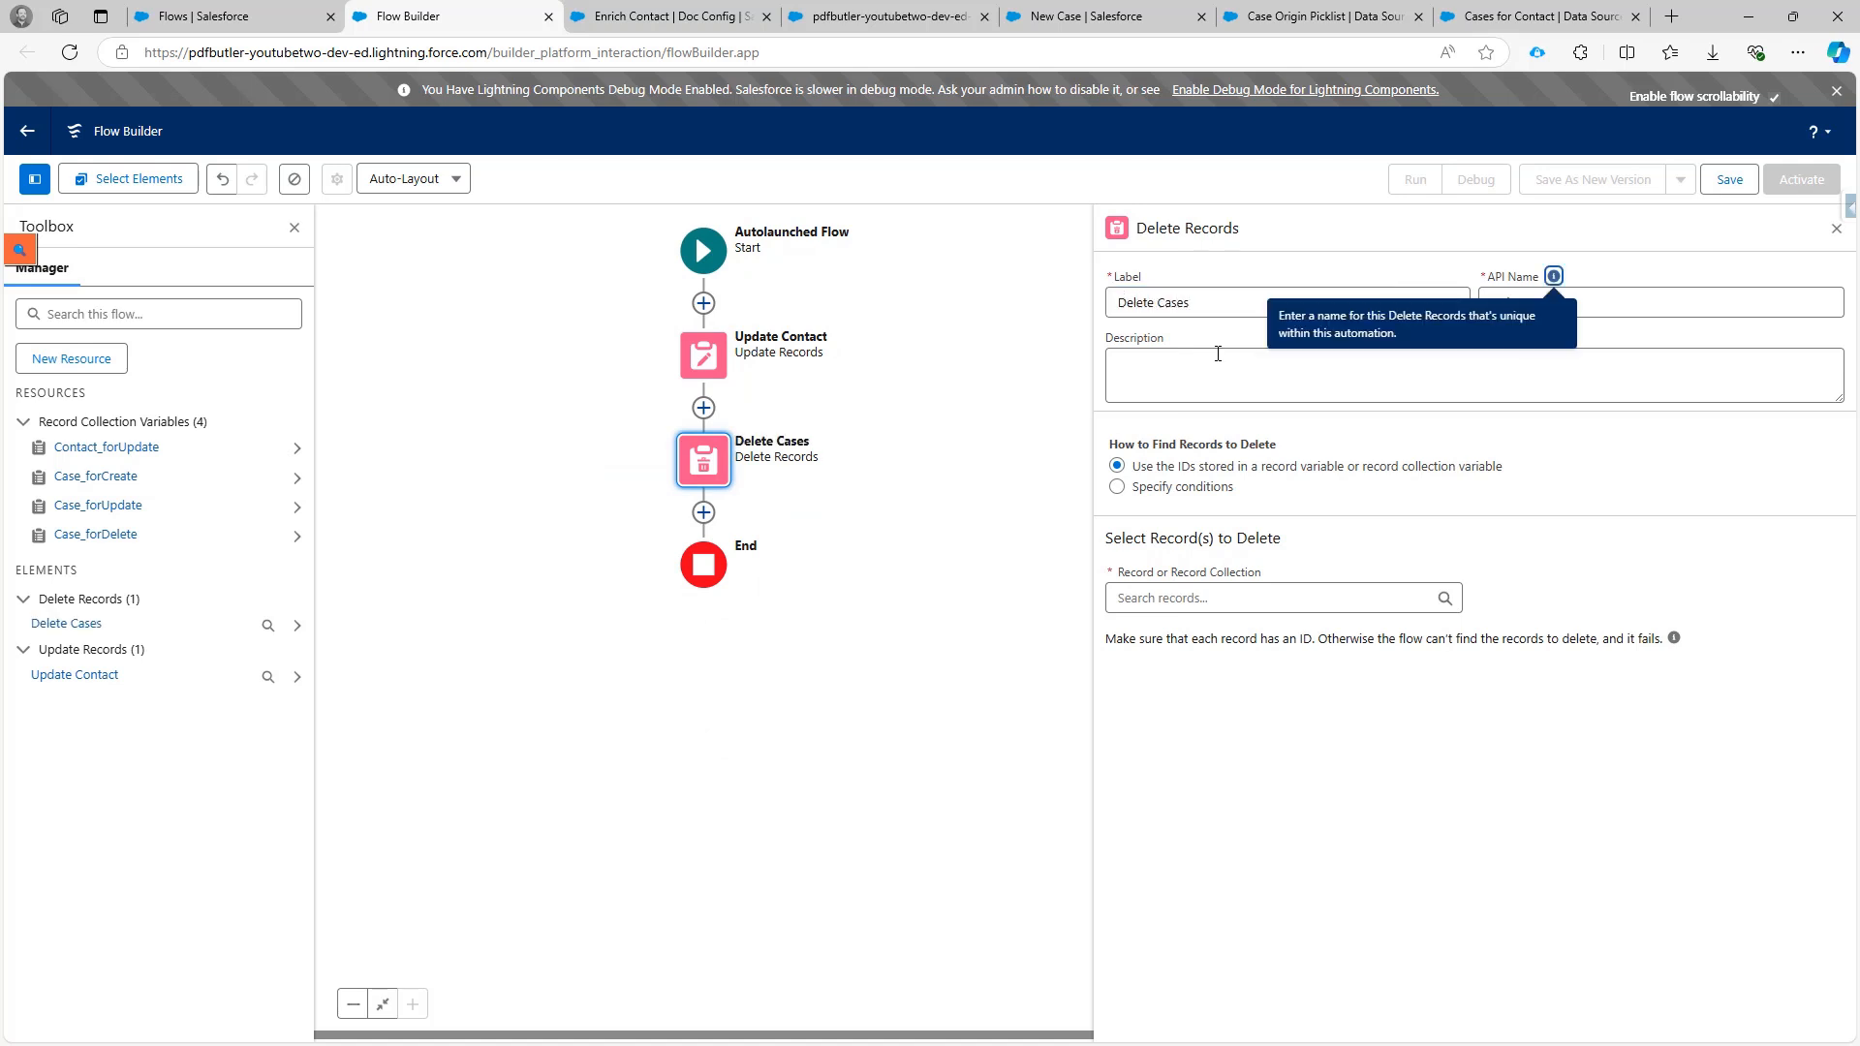
left_click(1225, 595)
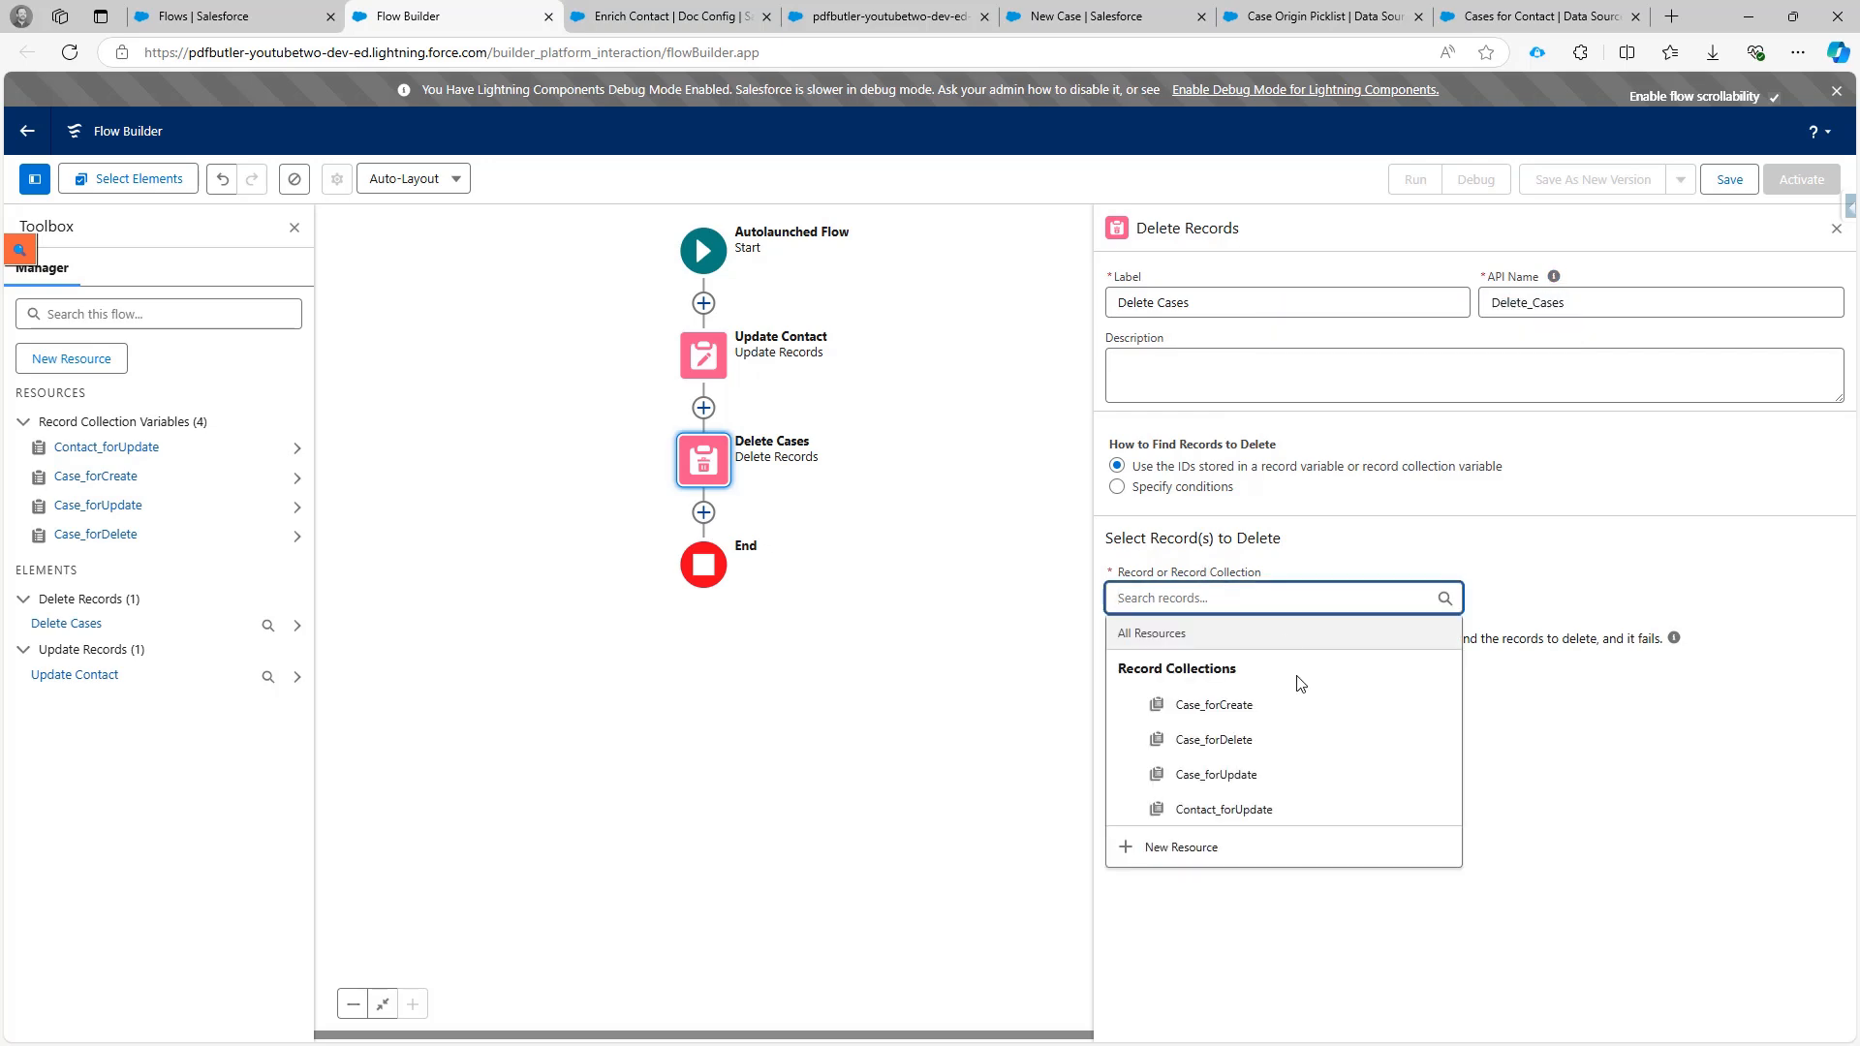
left_click(1291, 739)
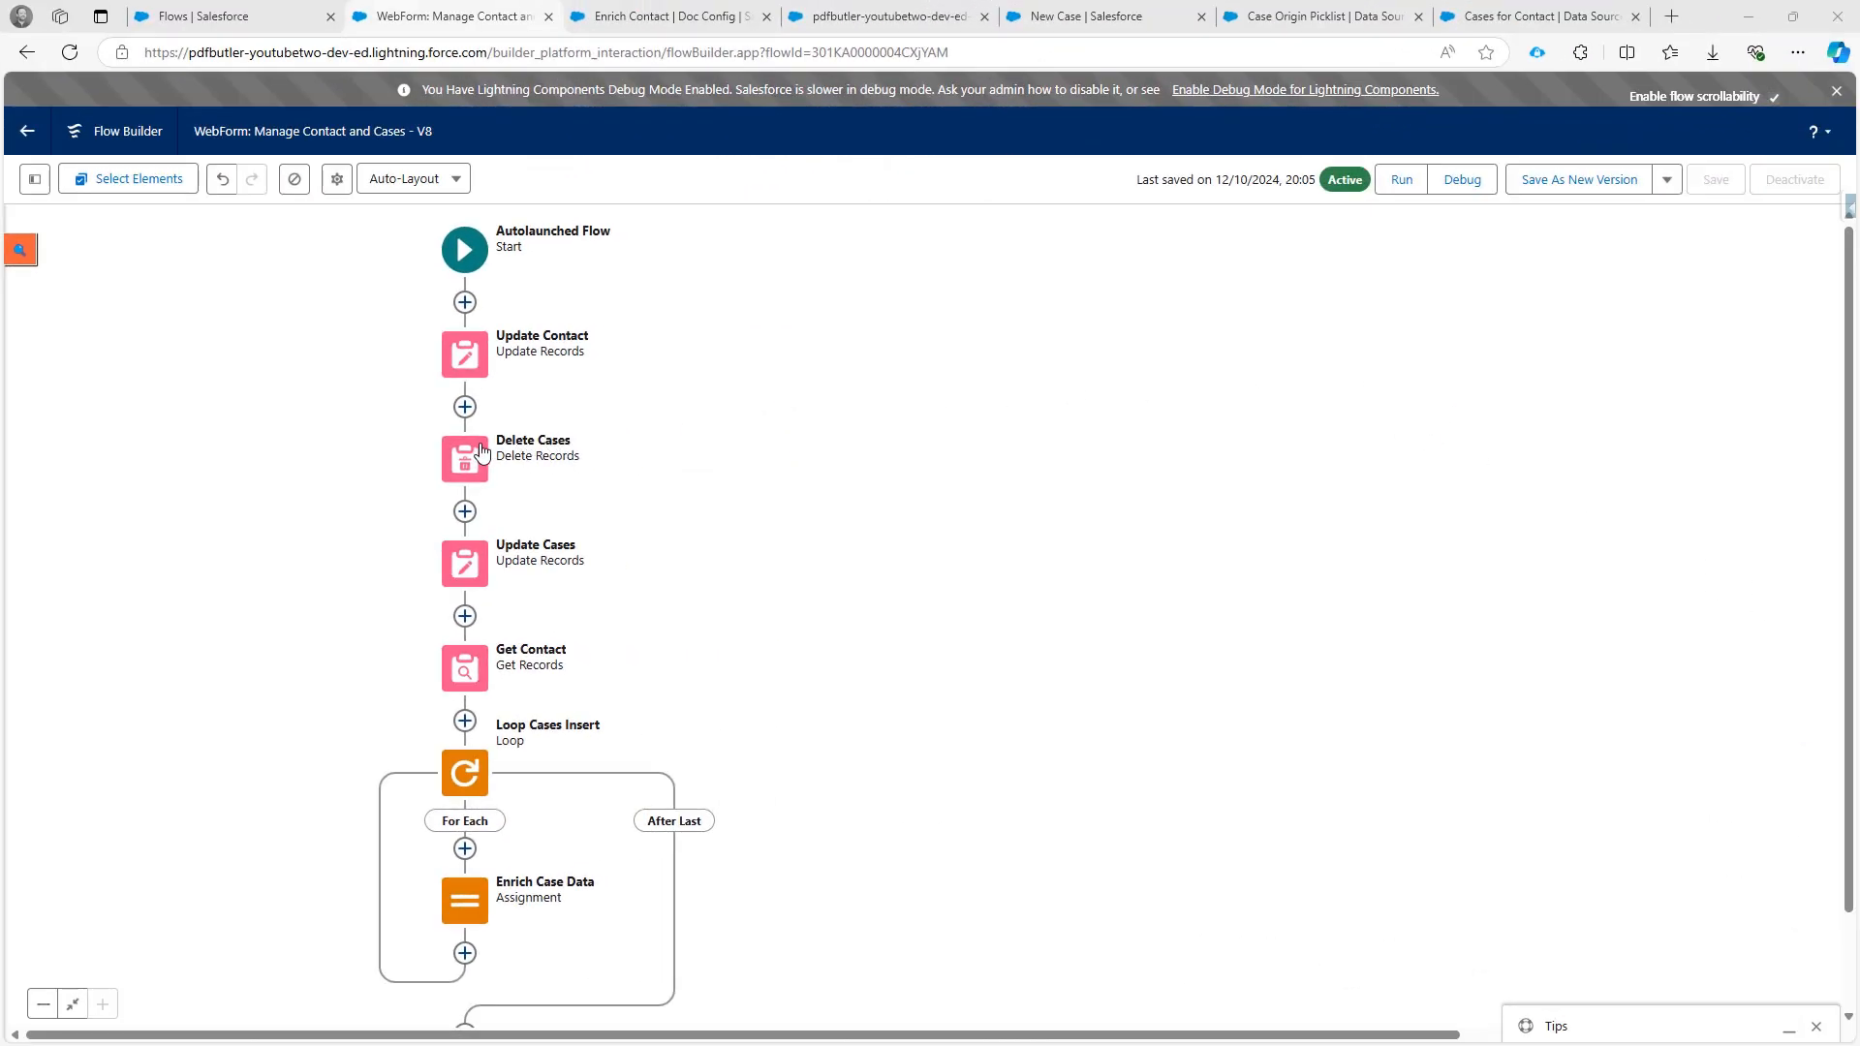
In the WebForm: Manage Contact and Cases flow, add a Decision labelled Cases To Delete? after Update Contact, with an outcome labelled Has Cases.
left_click(465, 407)
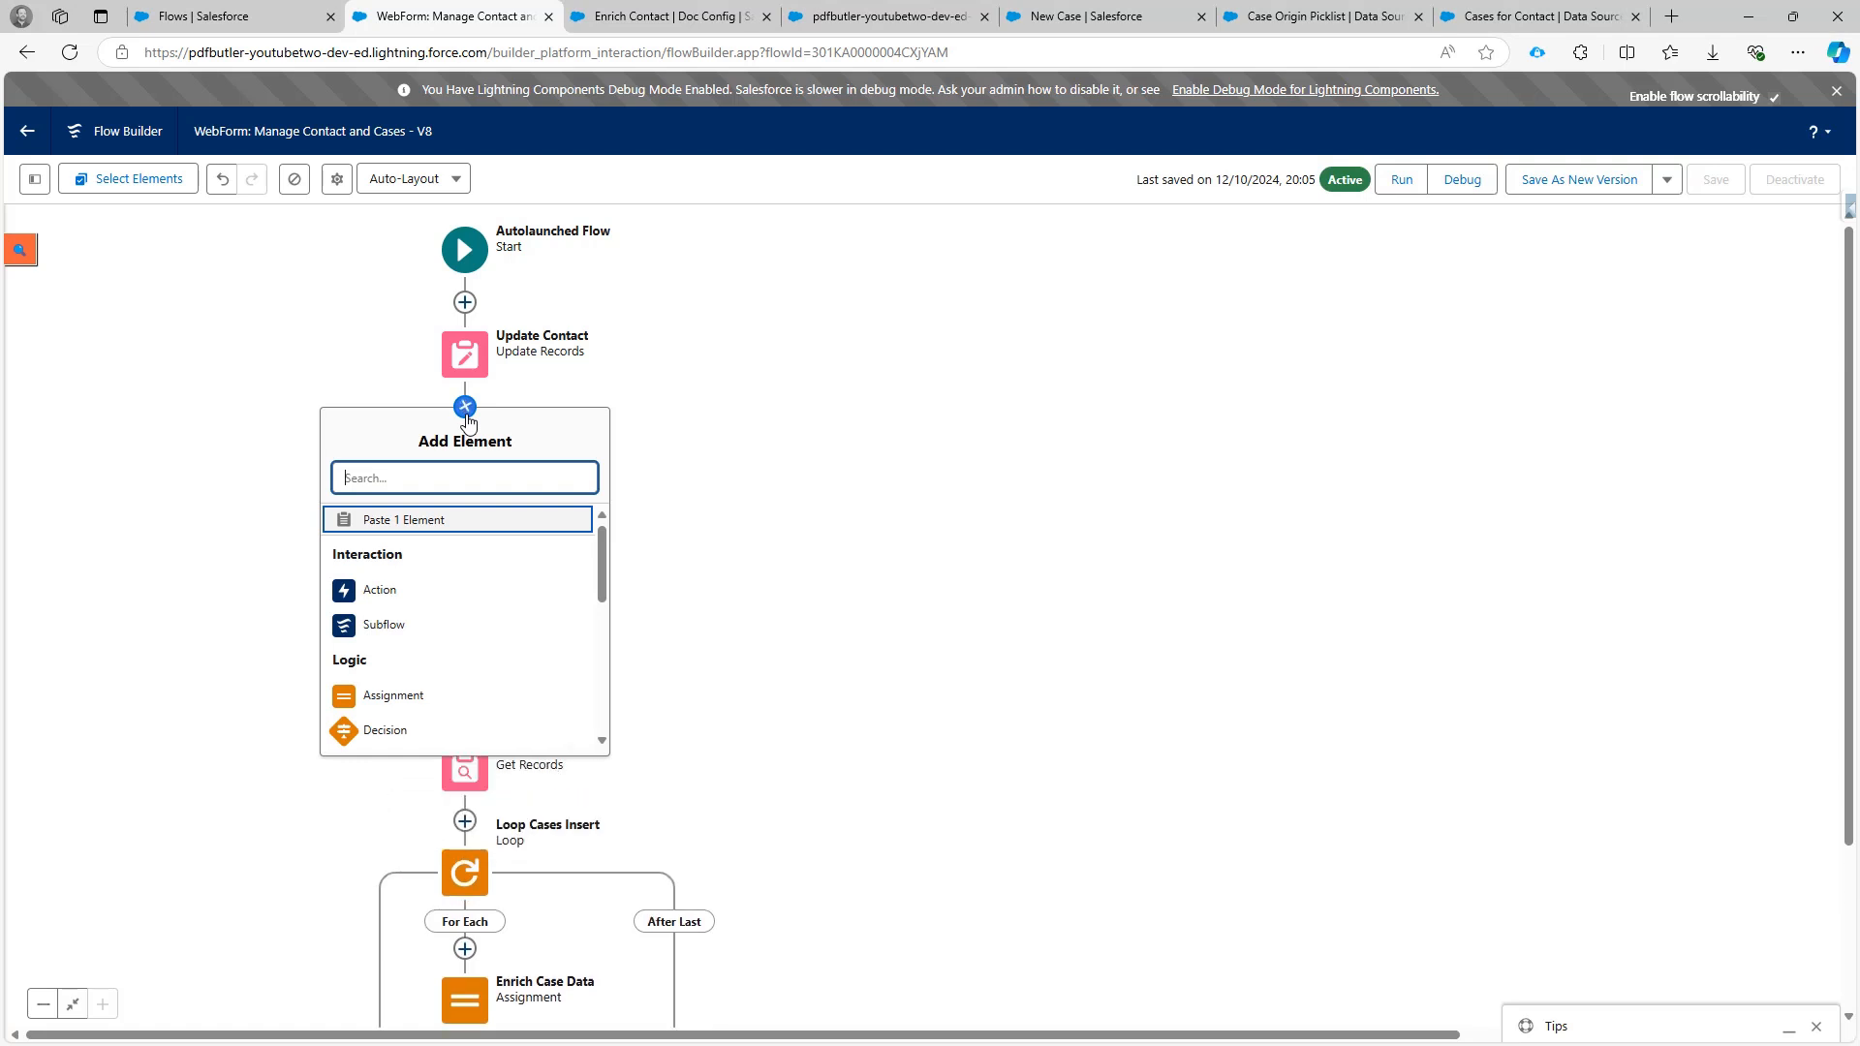
left_click(401, 735)
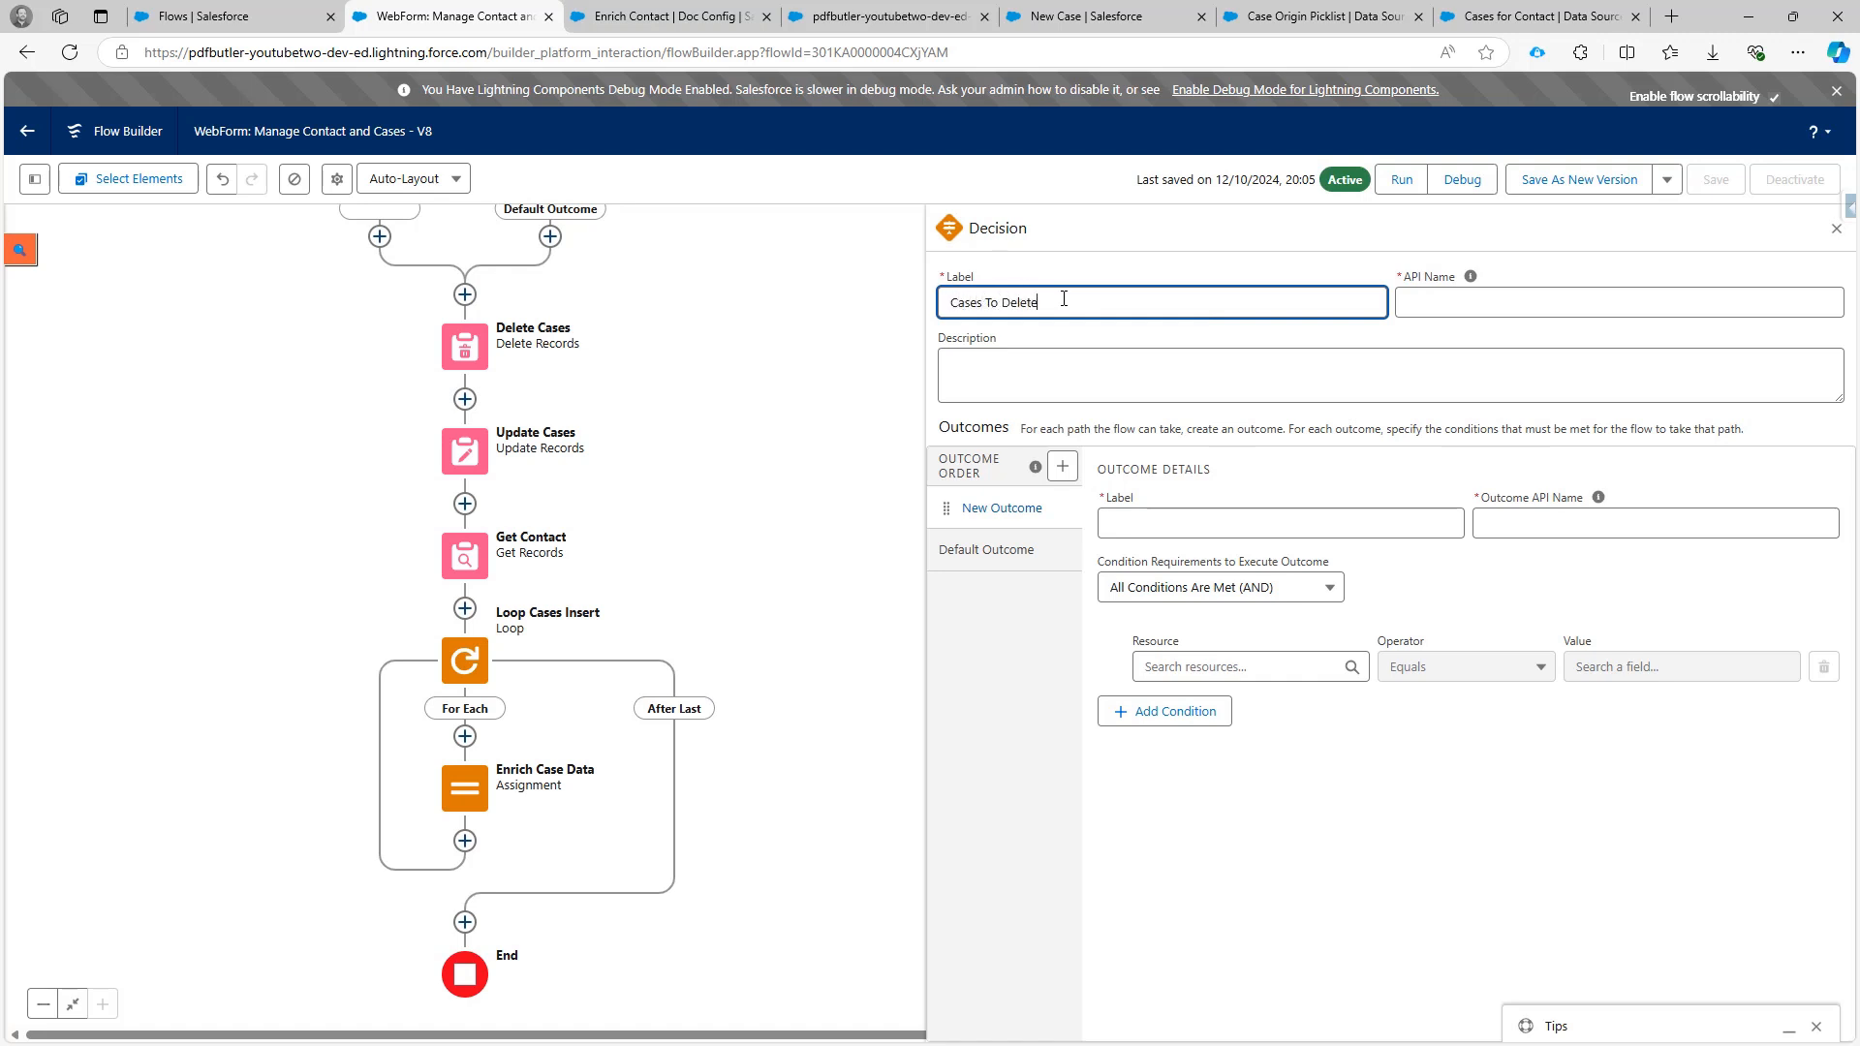
type("?")
key("Tab")
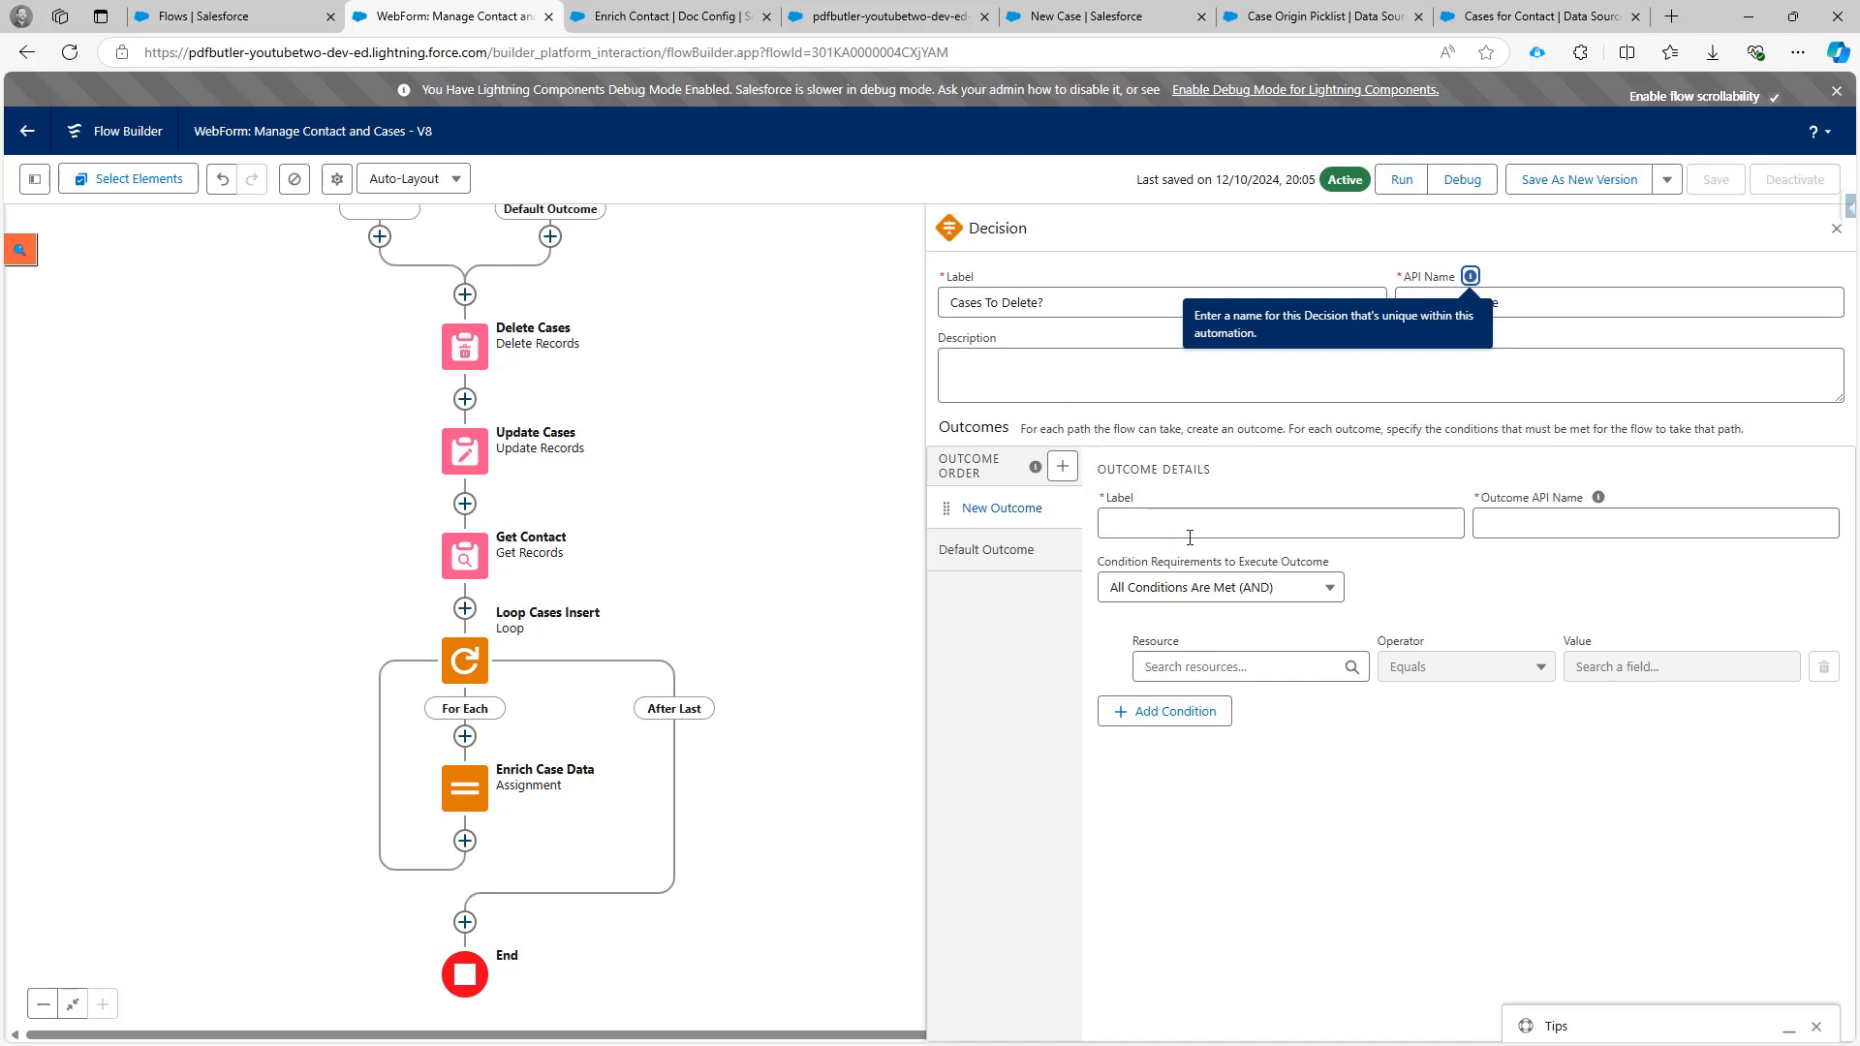
left_click(1190, 538)
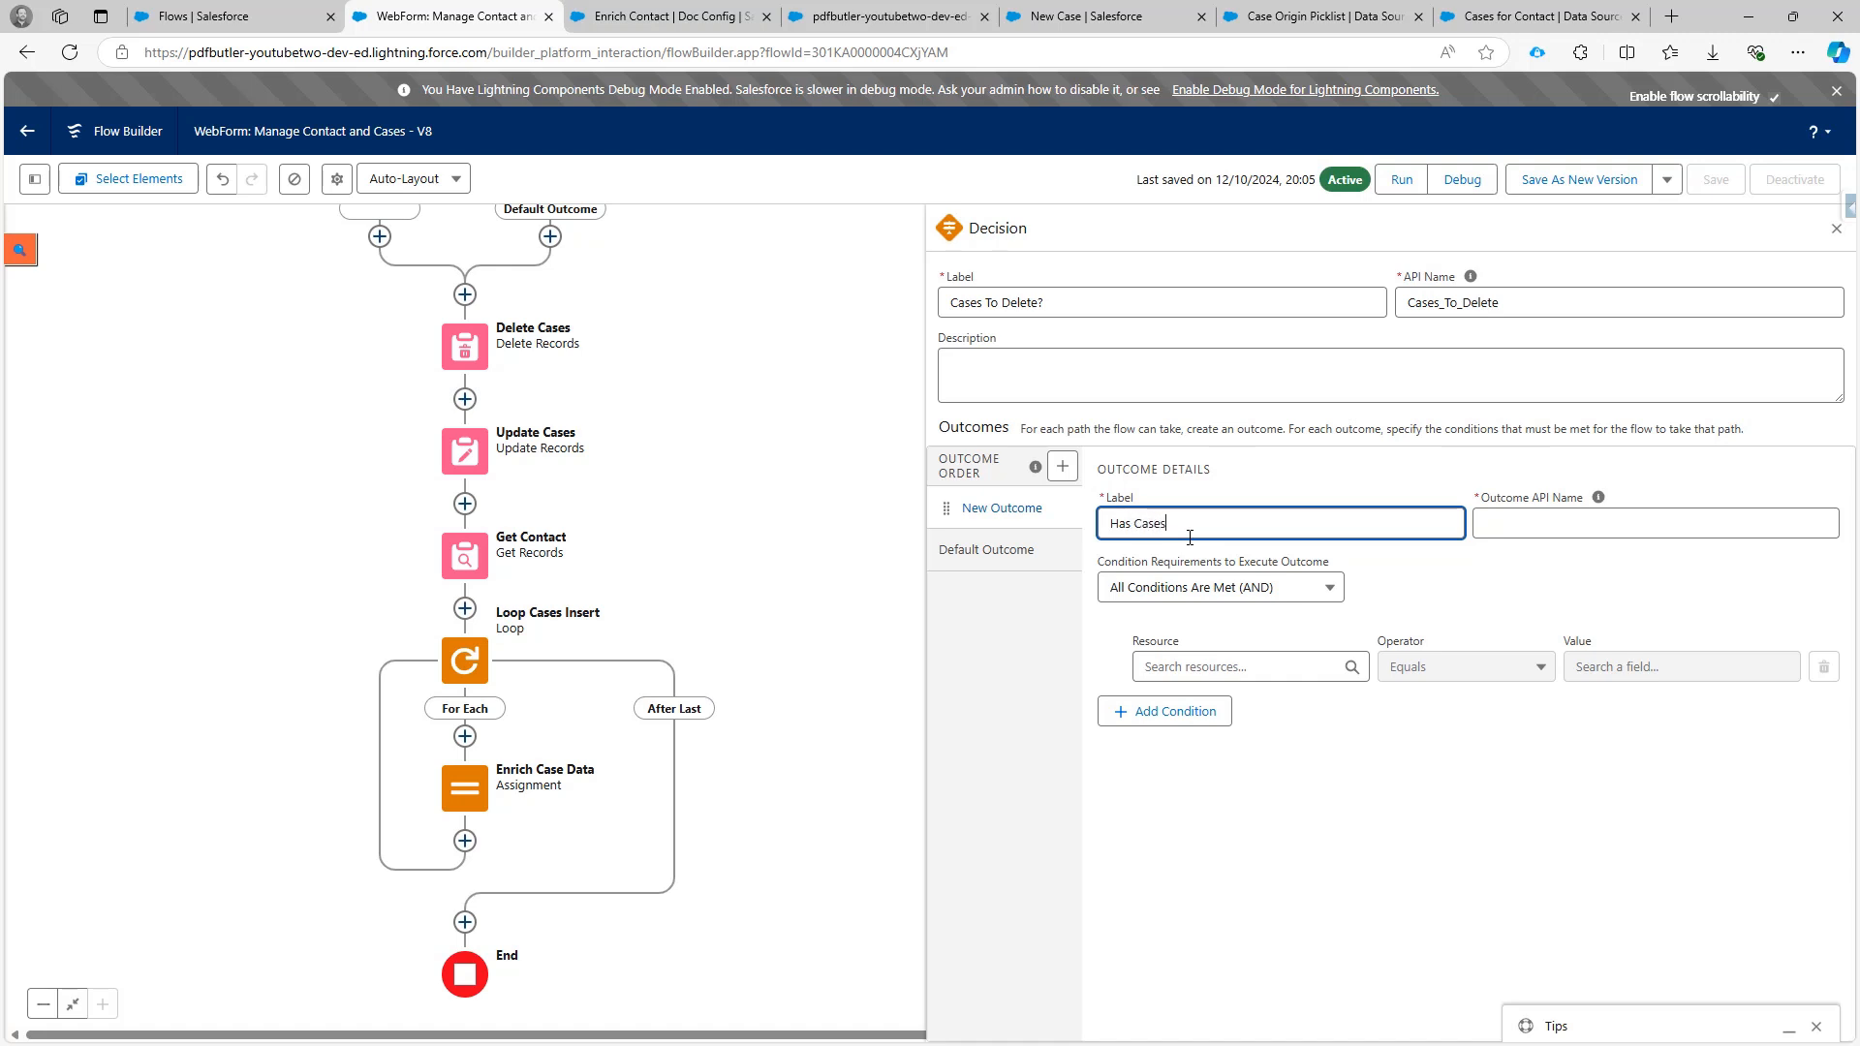
left_click(1526, 559)
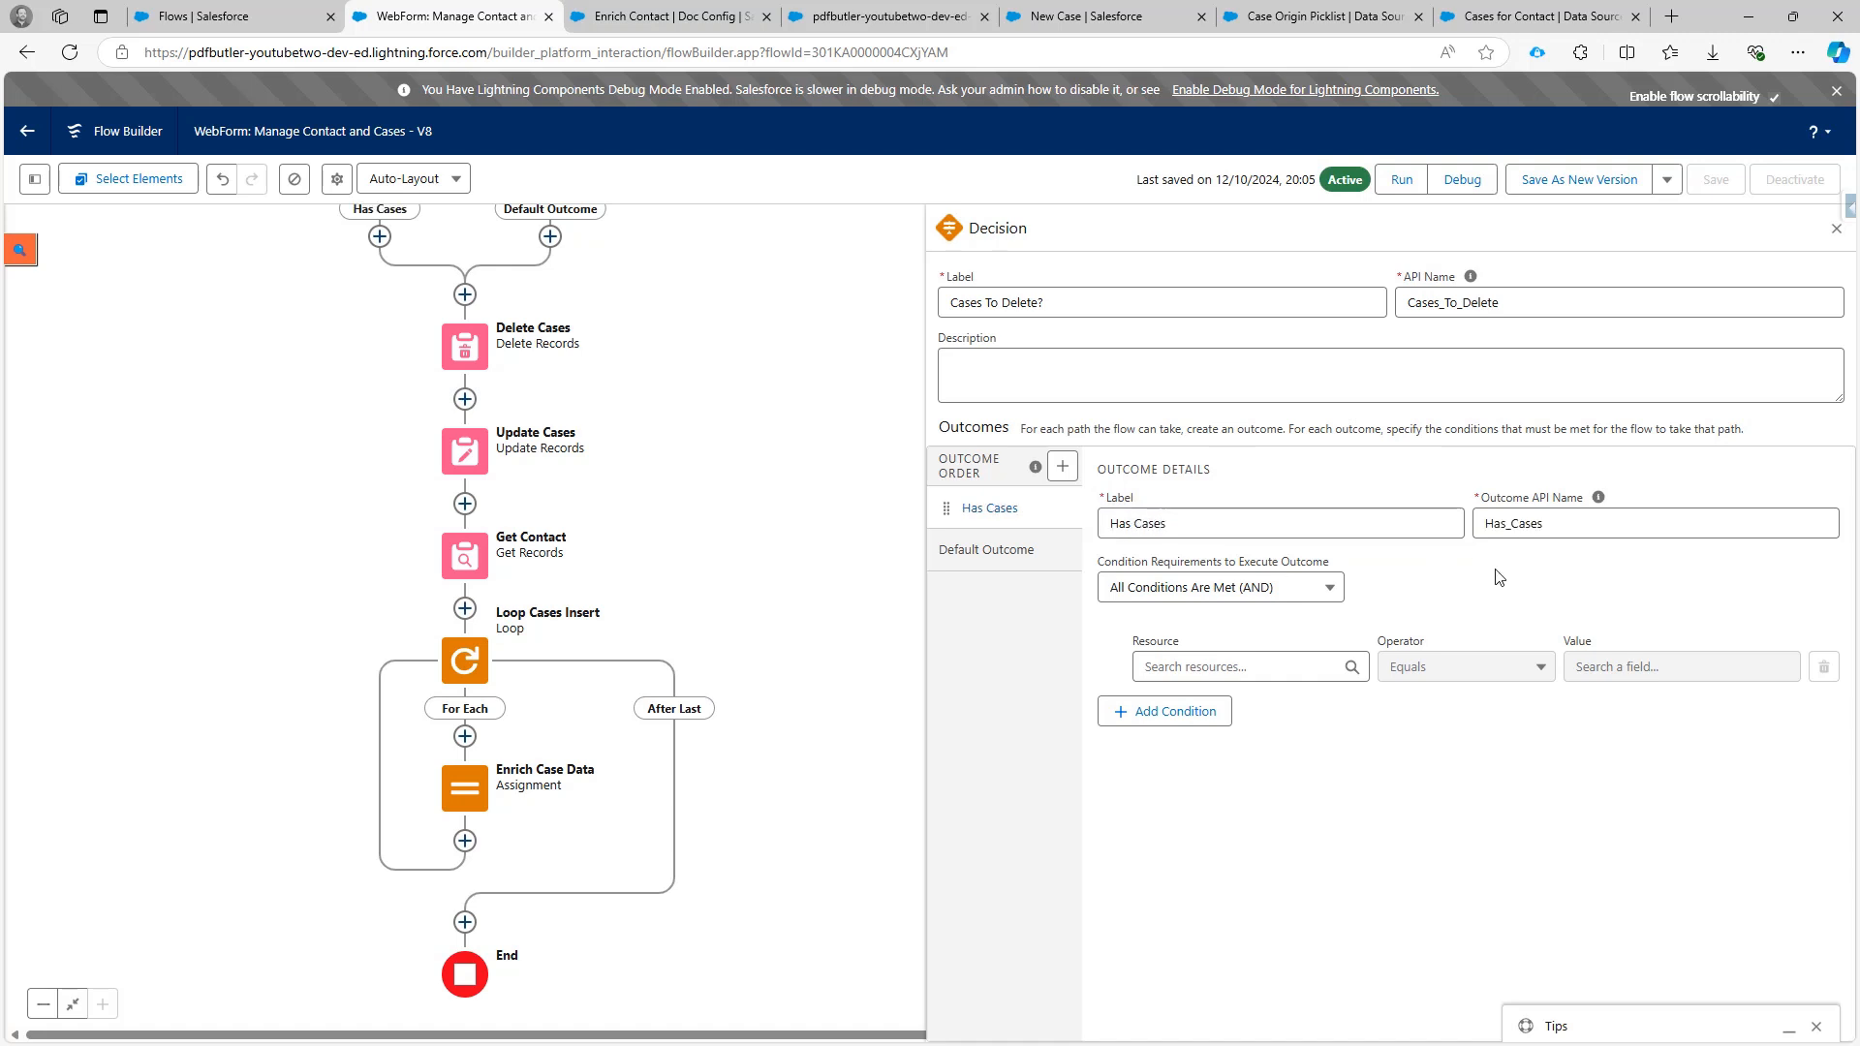
Set the Has Cases outcome's first condition to Case_forDelete Is Null False.
left_click(1304, 661)
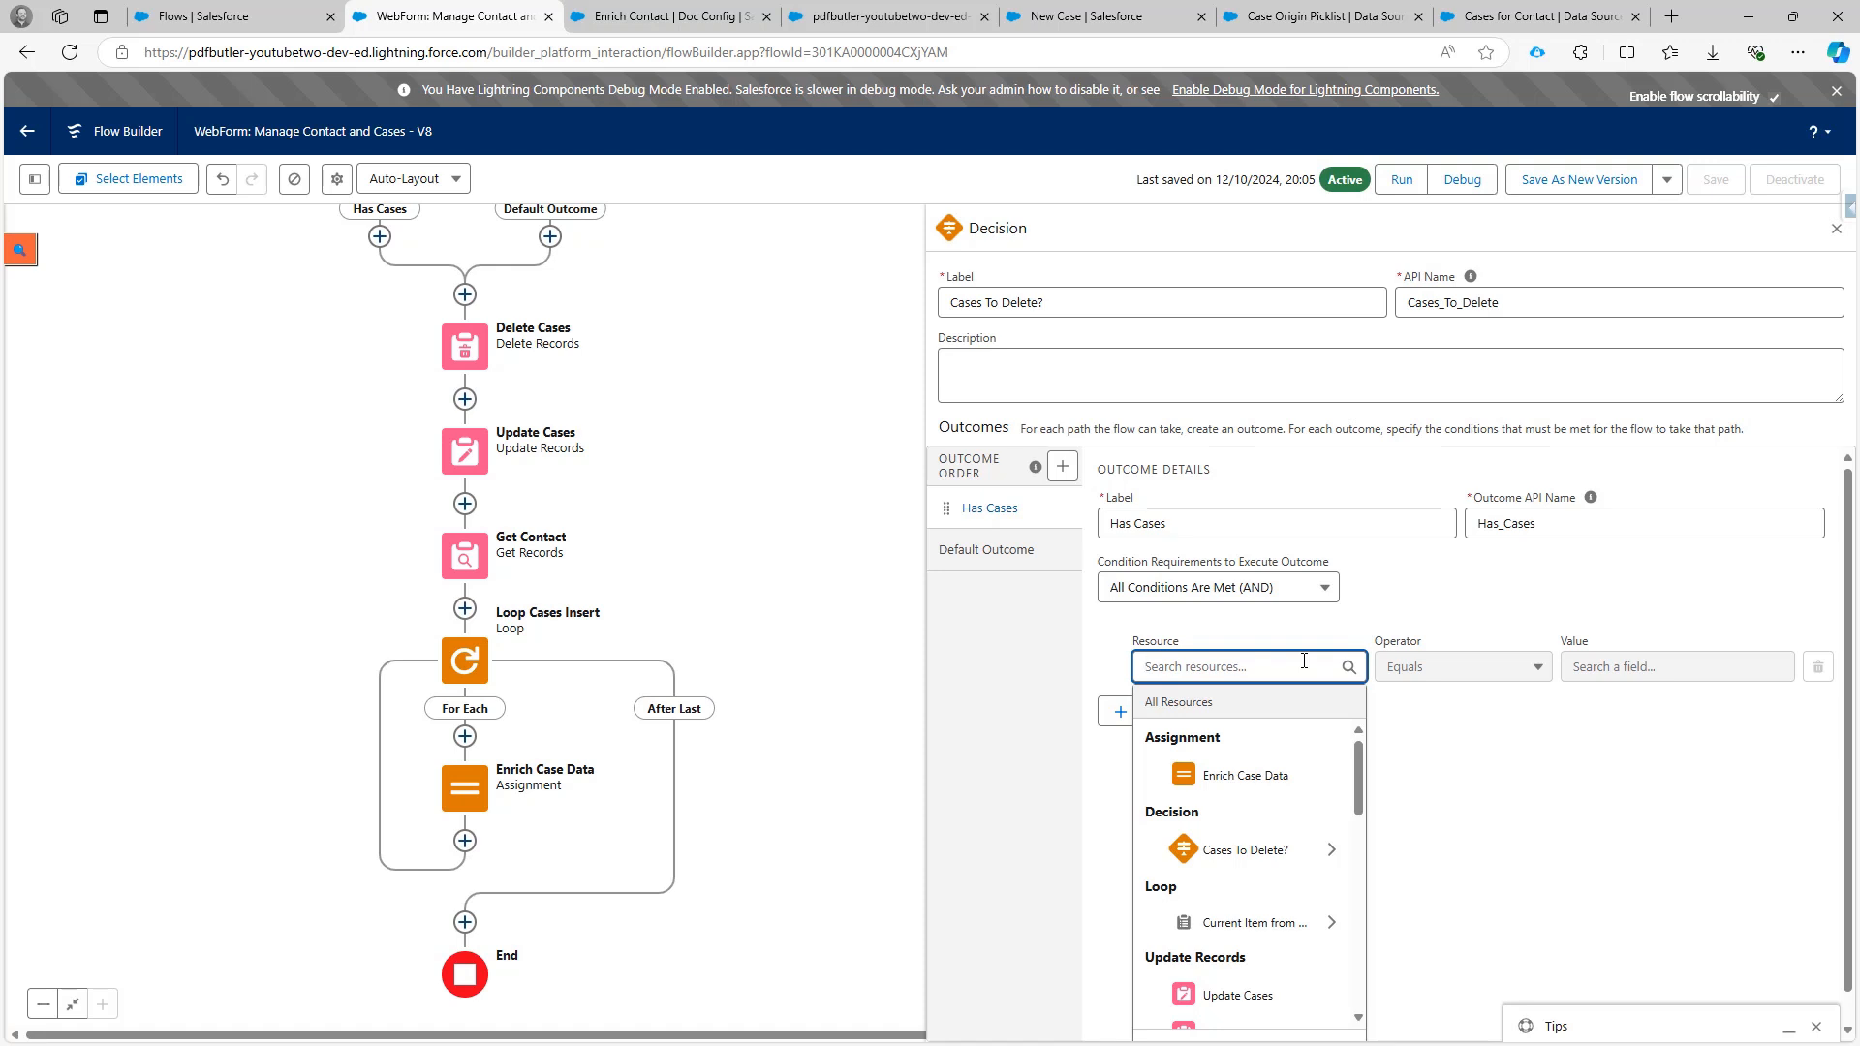
type("case_")
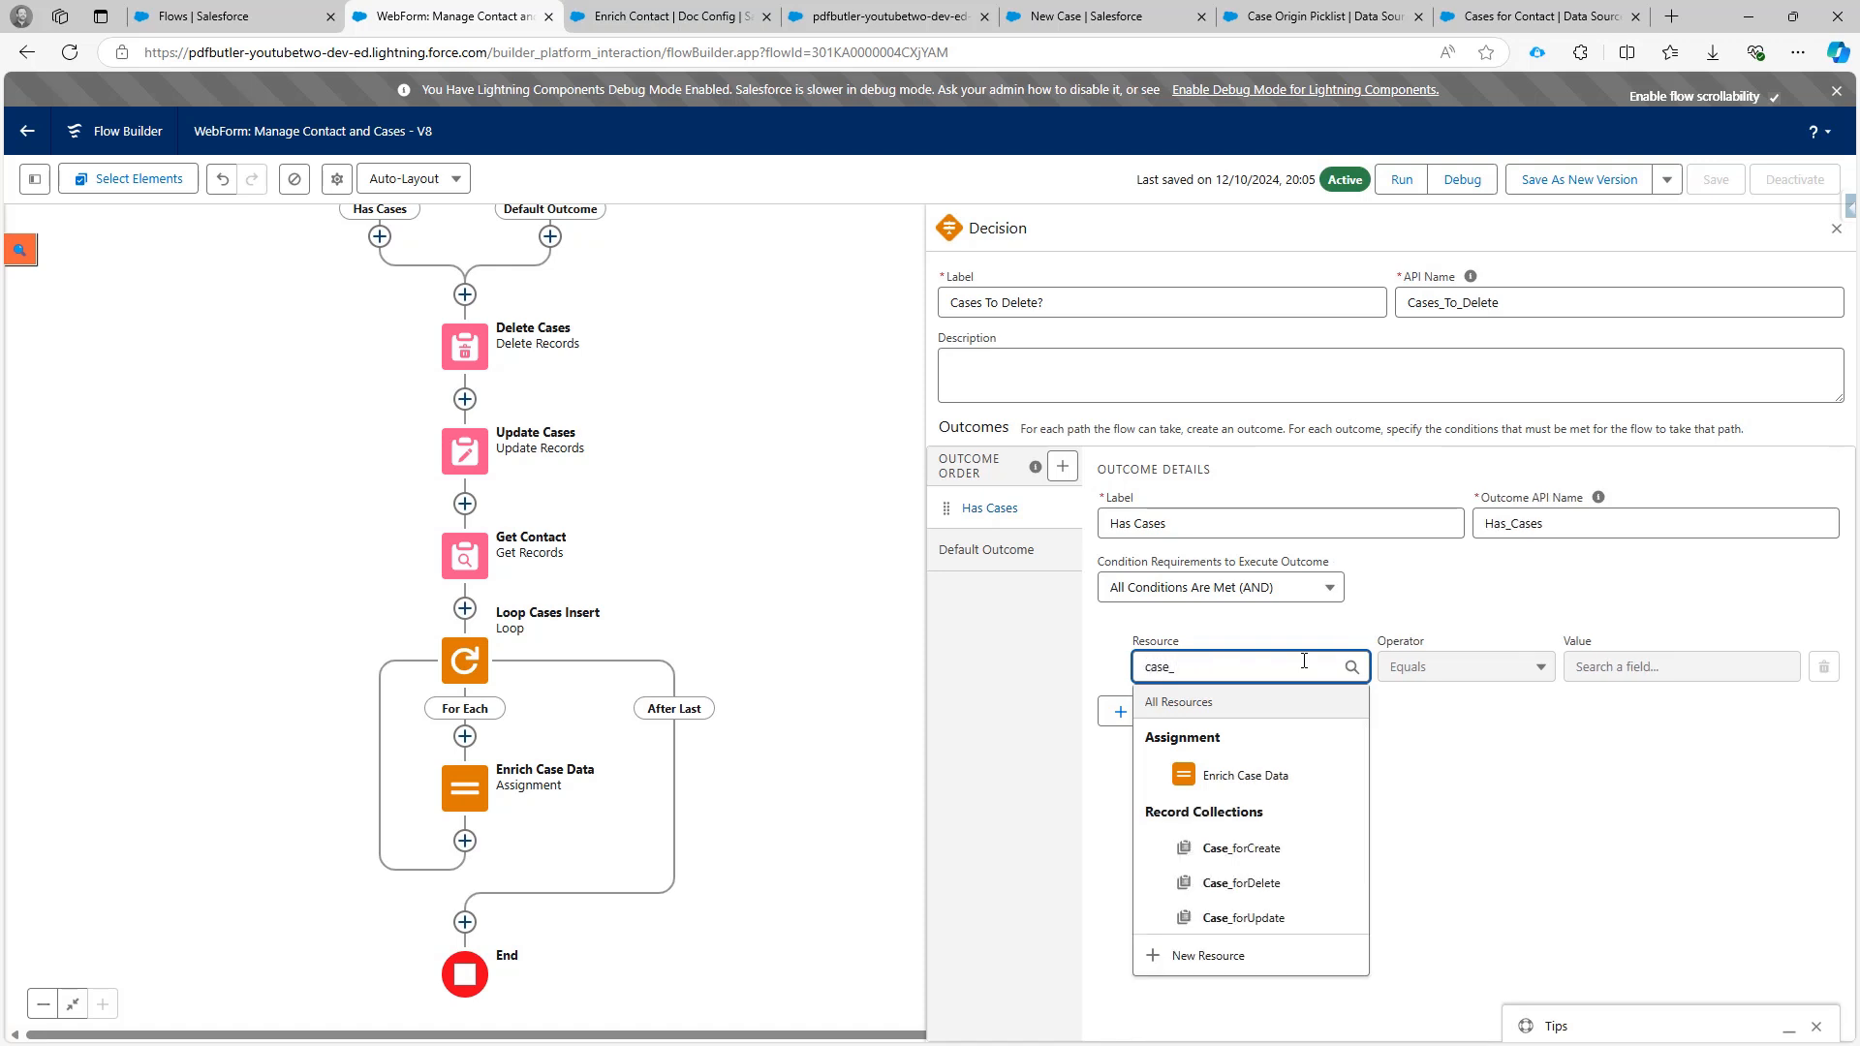
left_click(1298, 883)
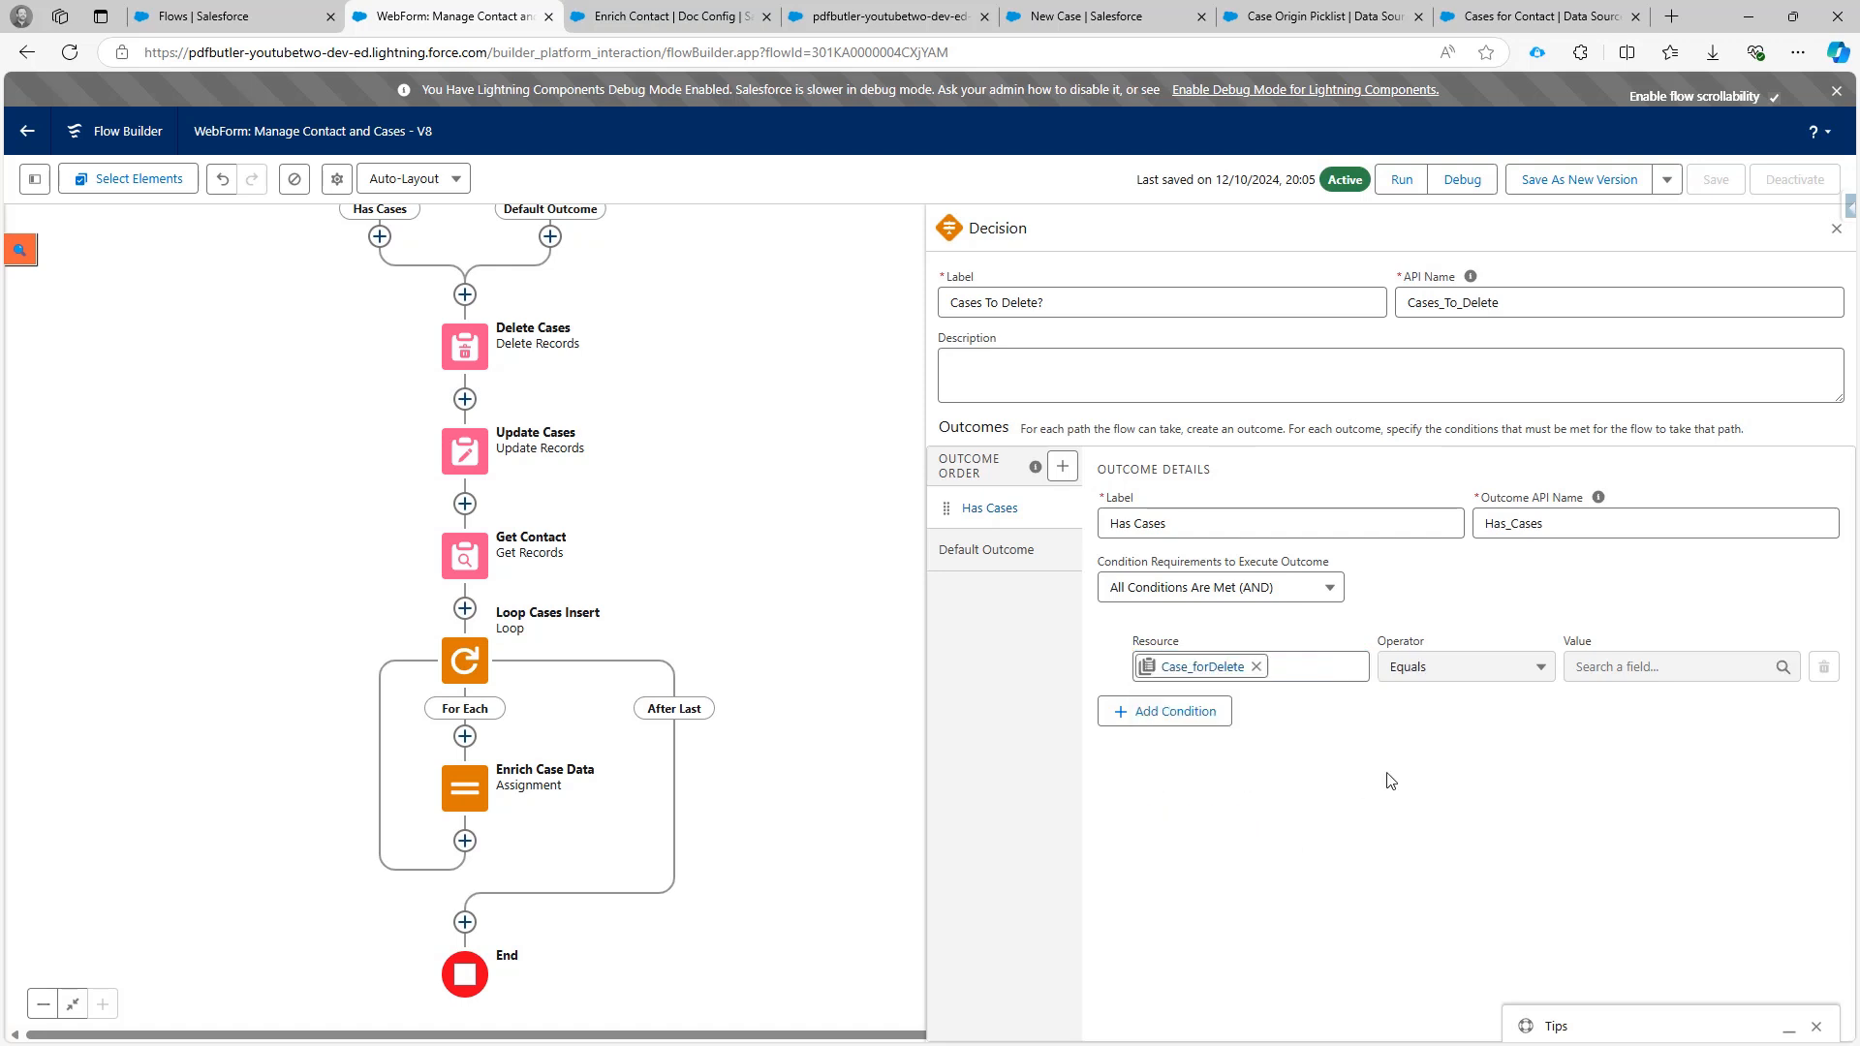
left_click(1514, 674)
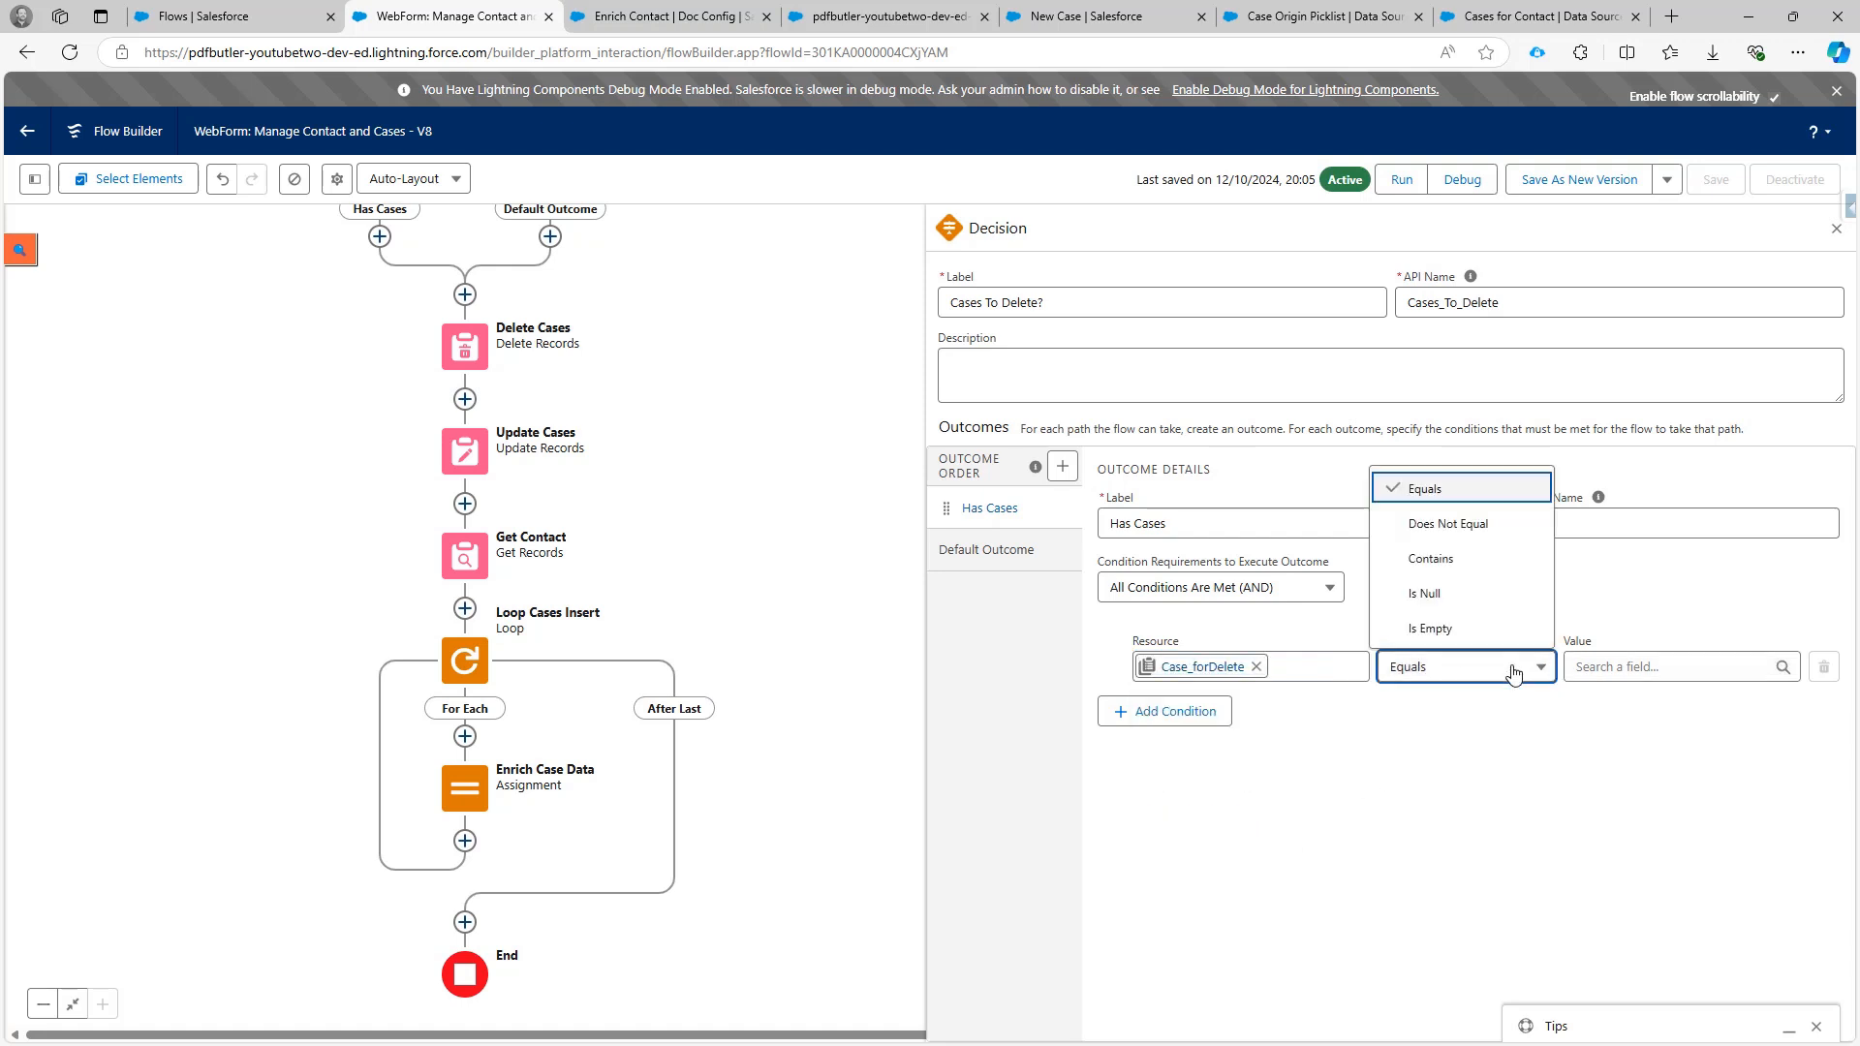
left_click(1472, 587)
left_click(1608, 665)
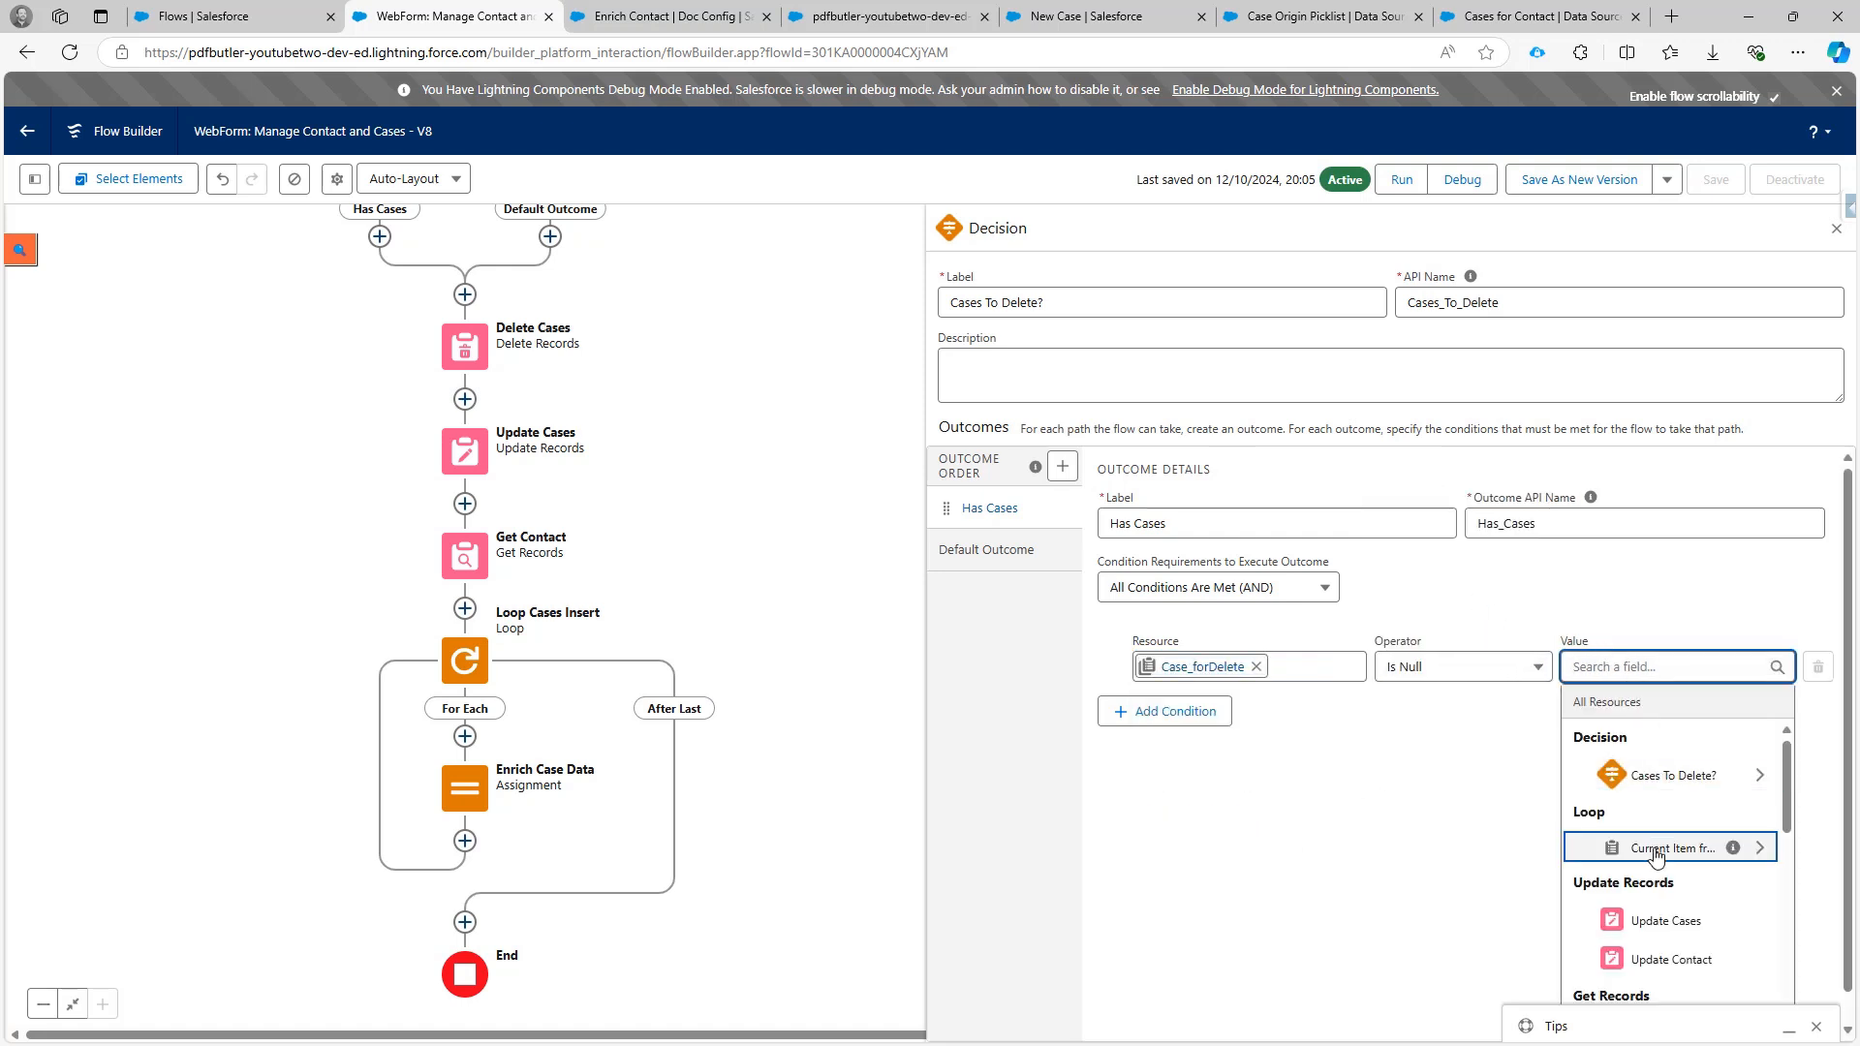
type("fal")
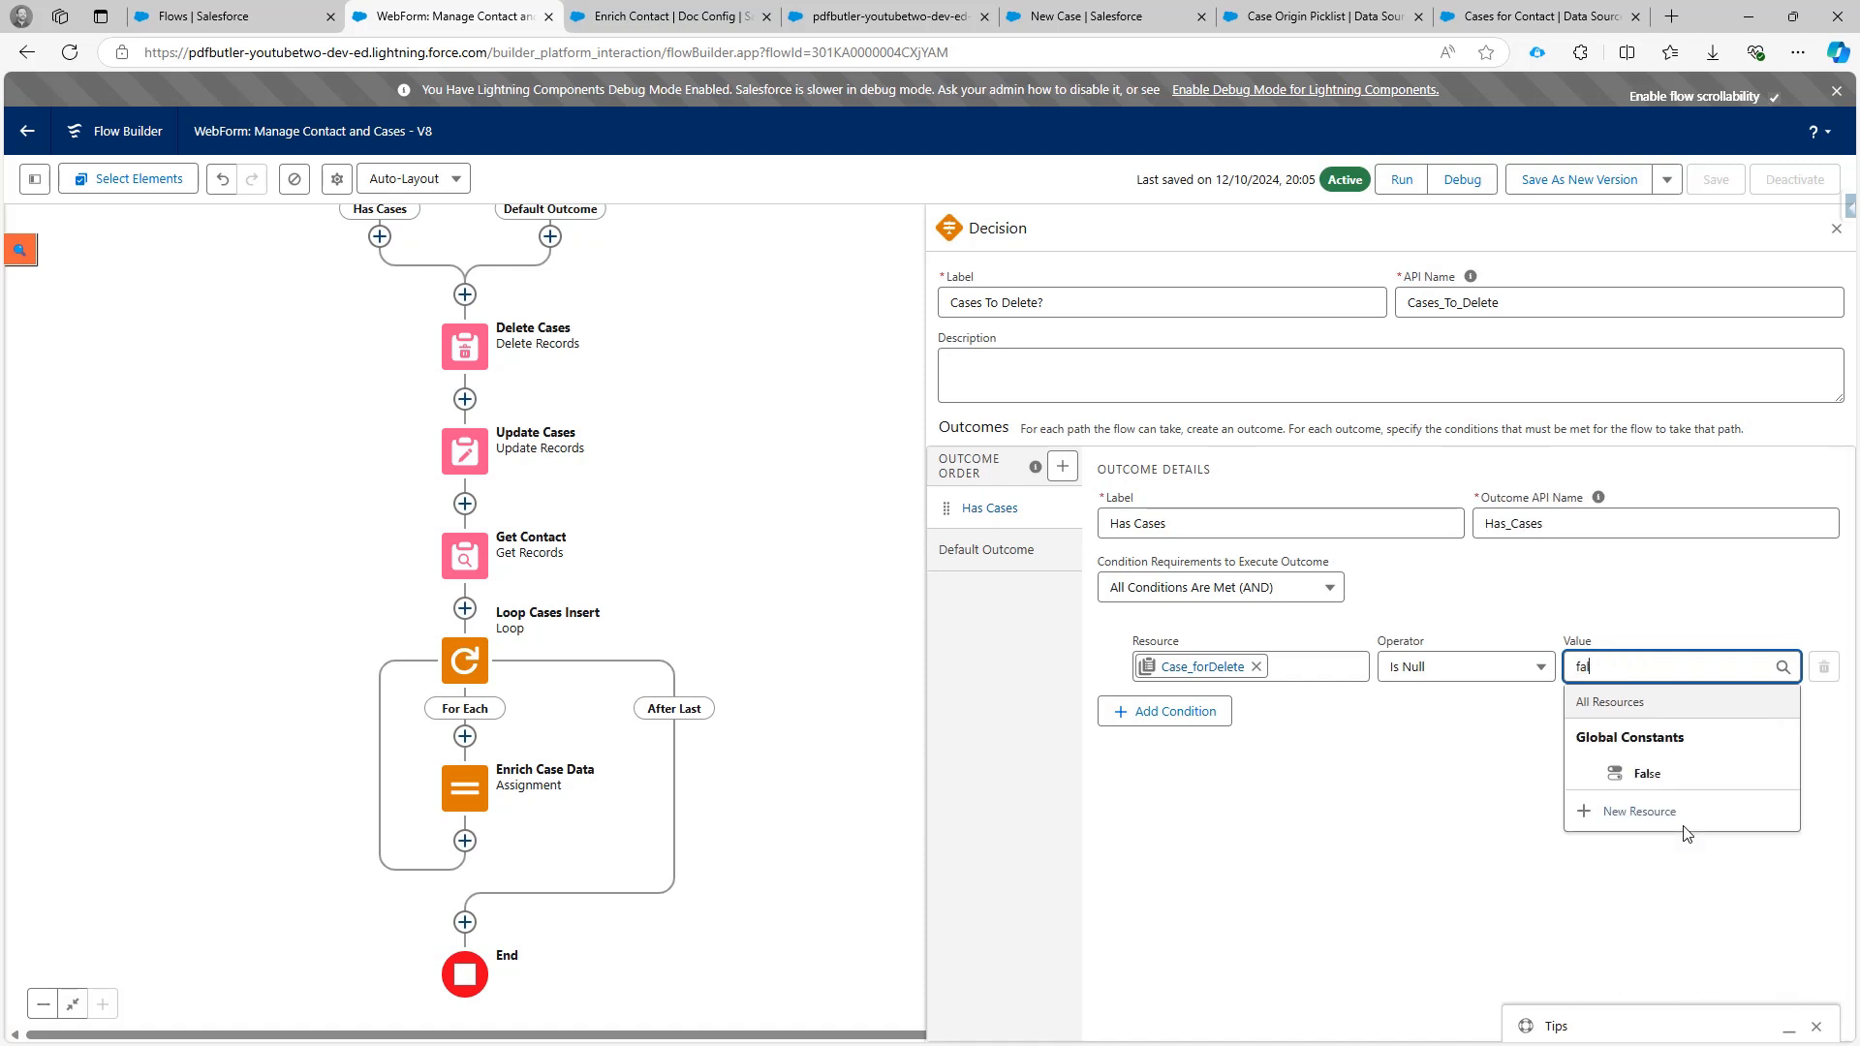
left_click(1666, 773)
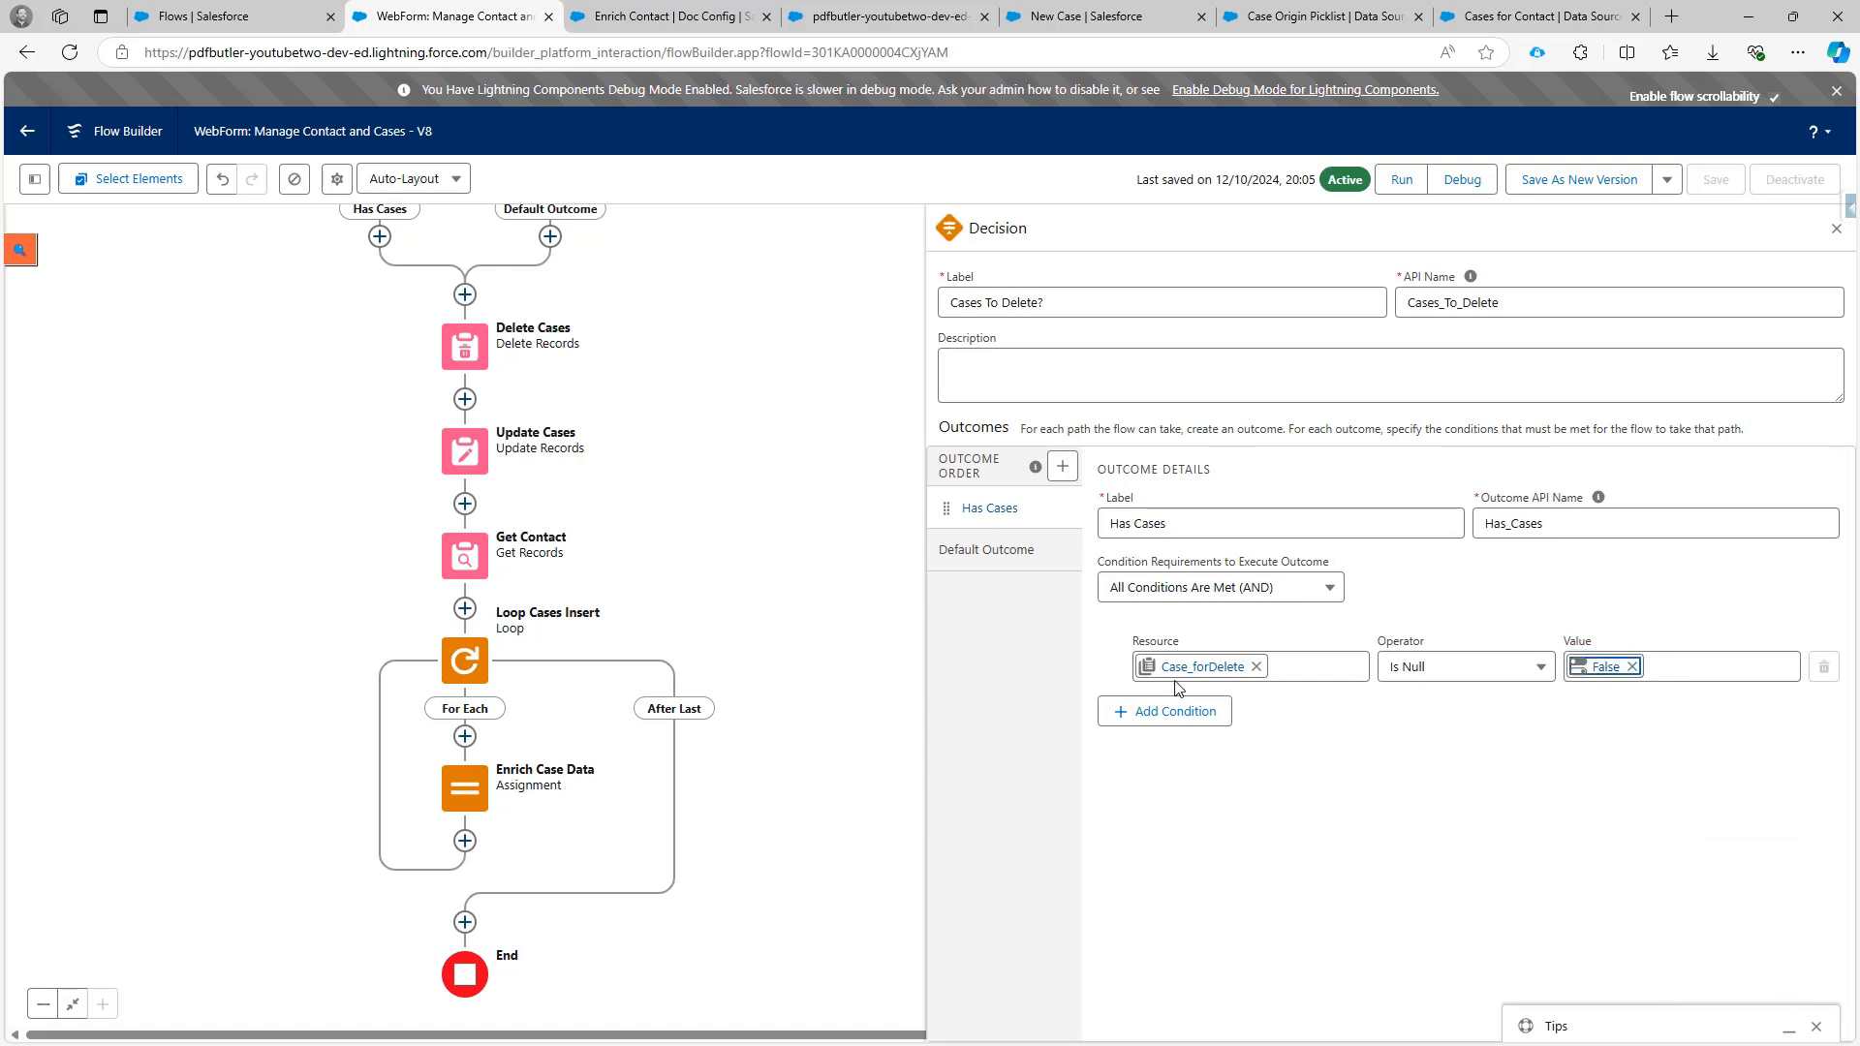
Add a second condition to the Has Cases outcome requiring Case_forDelete Is Empty False.
left_click(1172, 713)
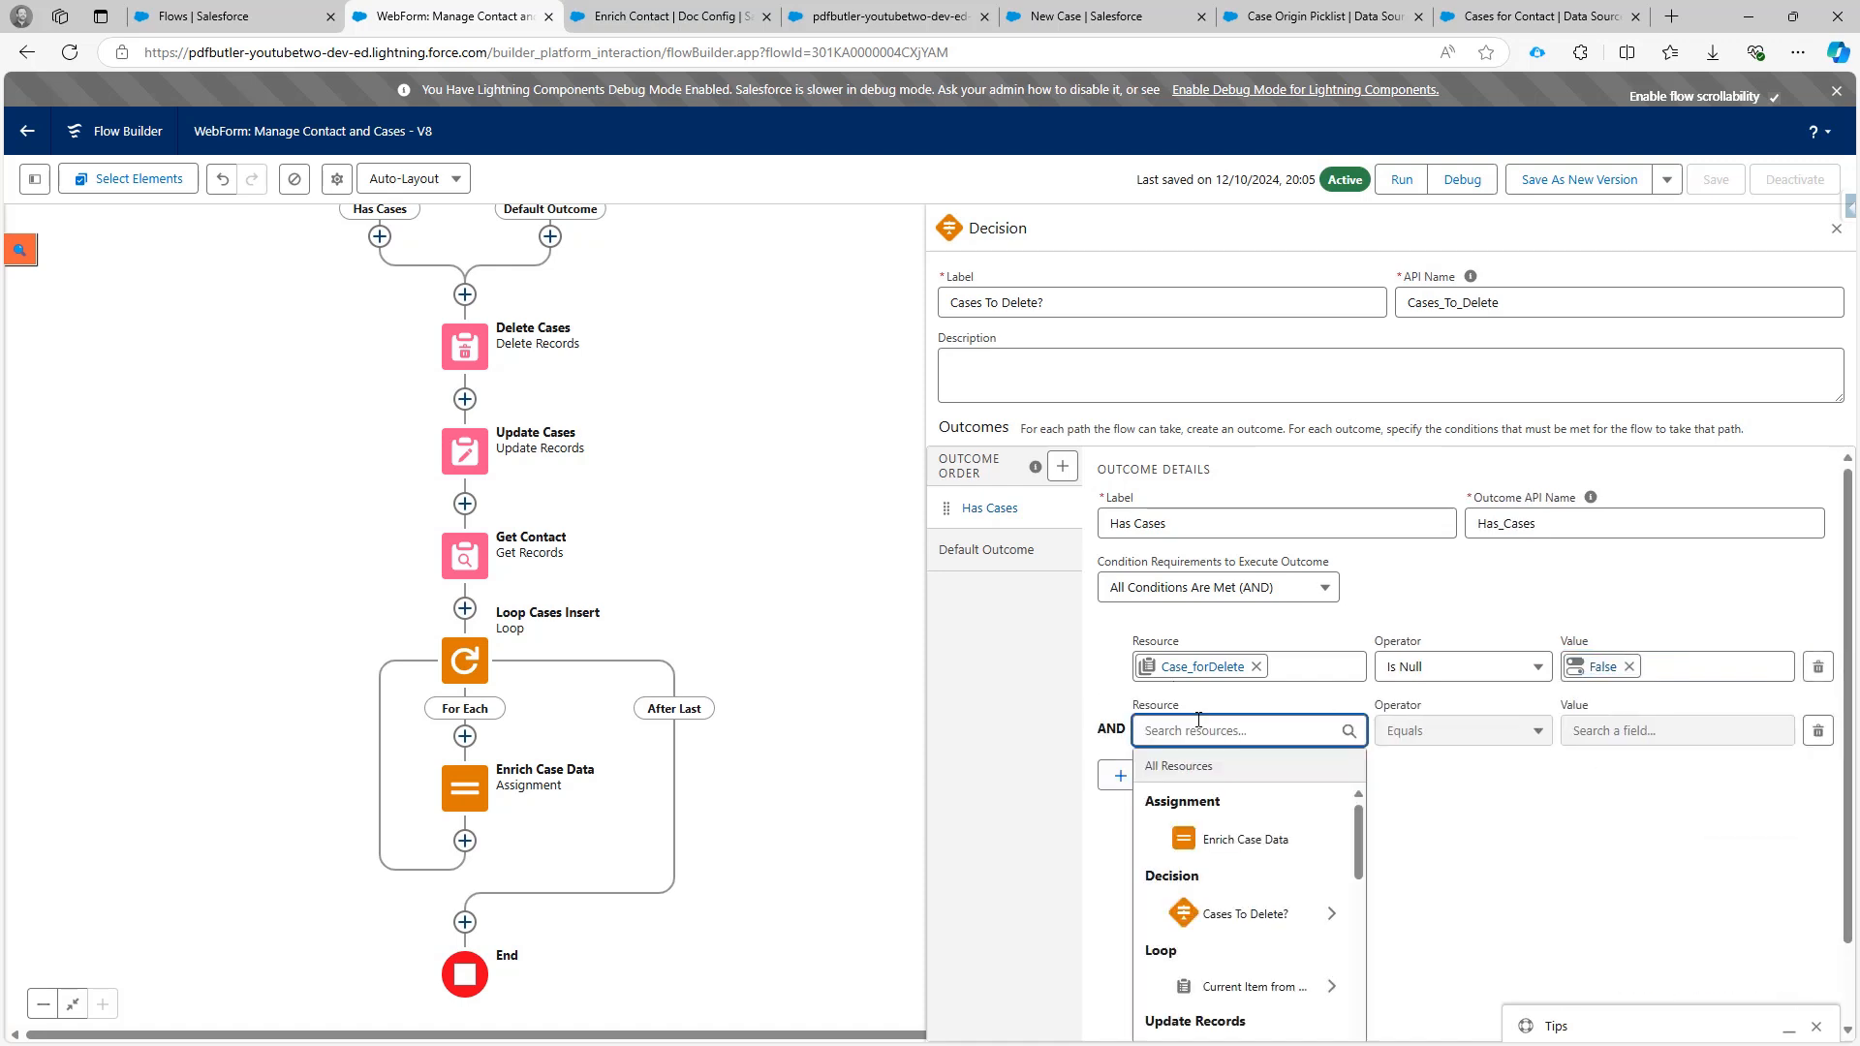
type("case_")
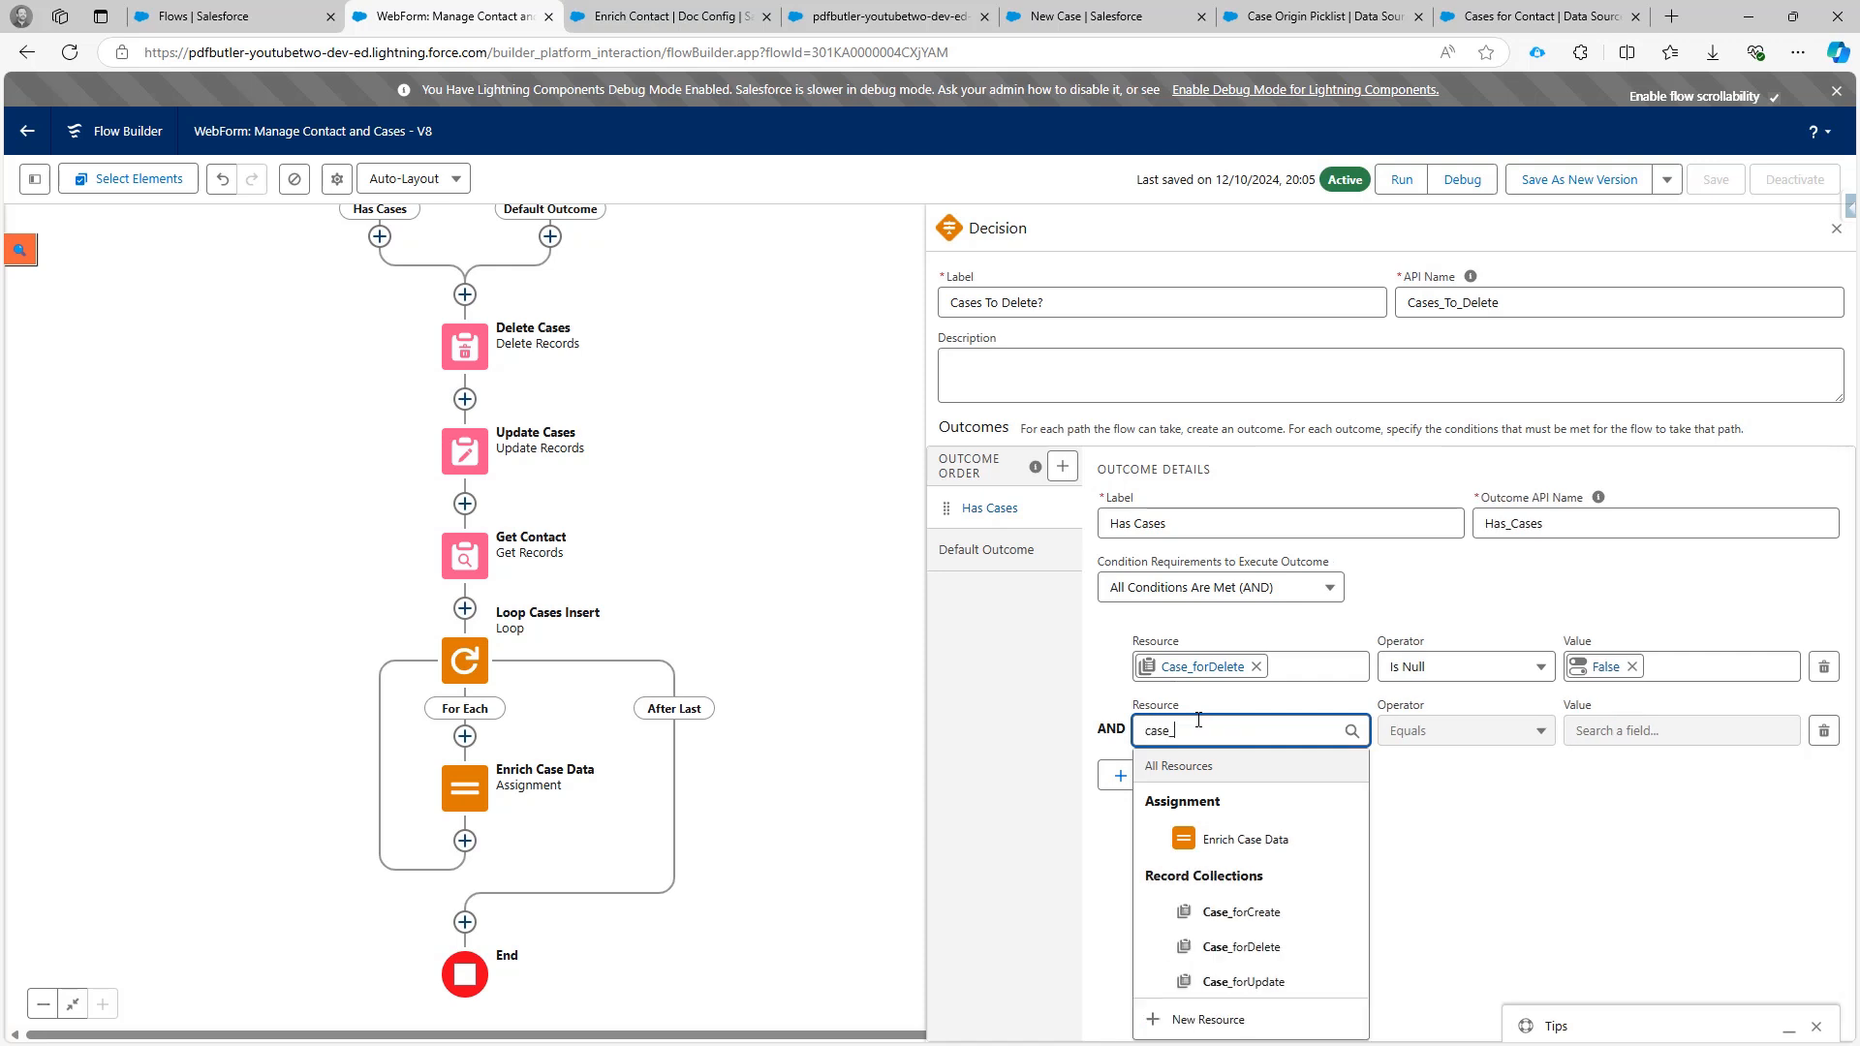
left_click(1259, 947)
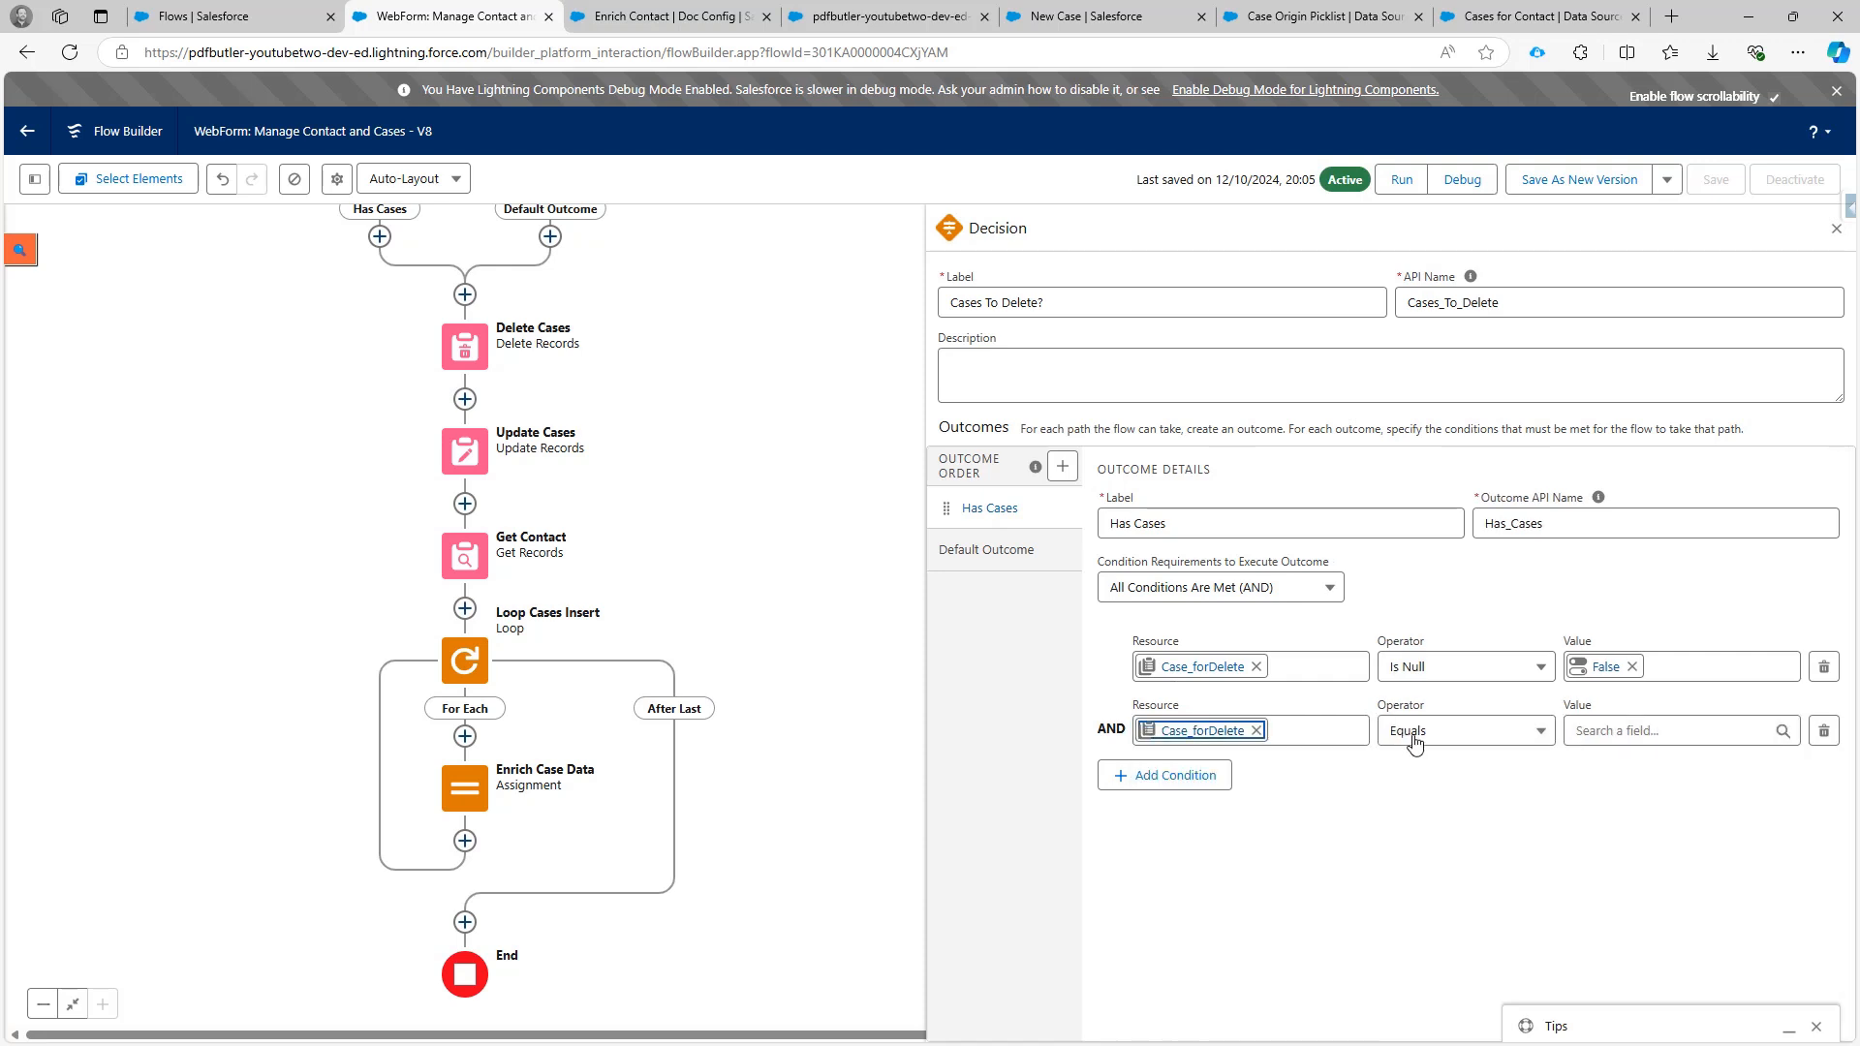
left_click(1423, 738)
left_click(1453, 692)
left_click(1593, 743)
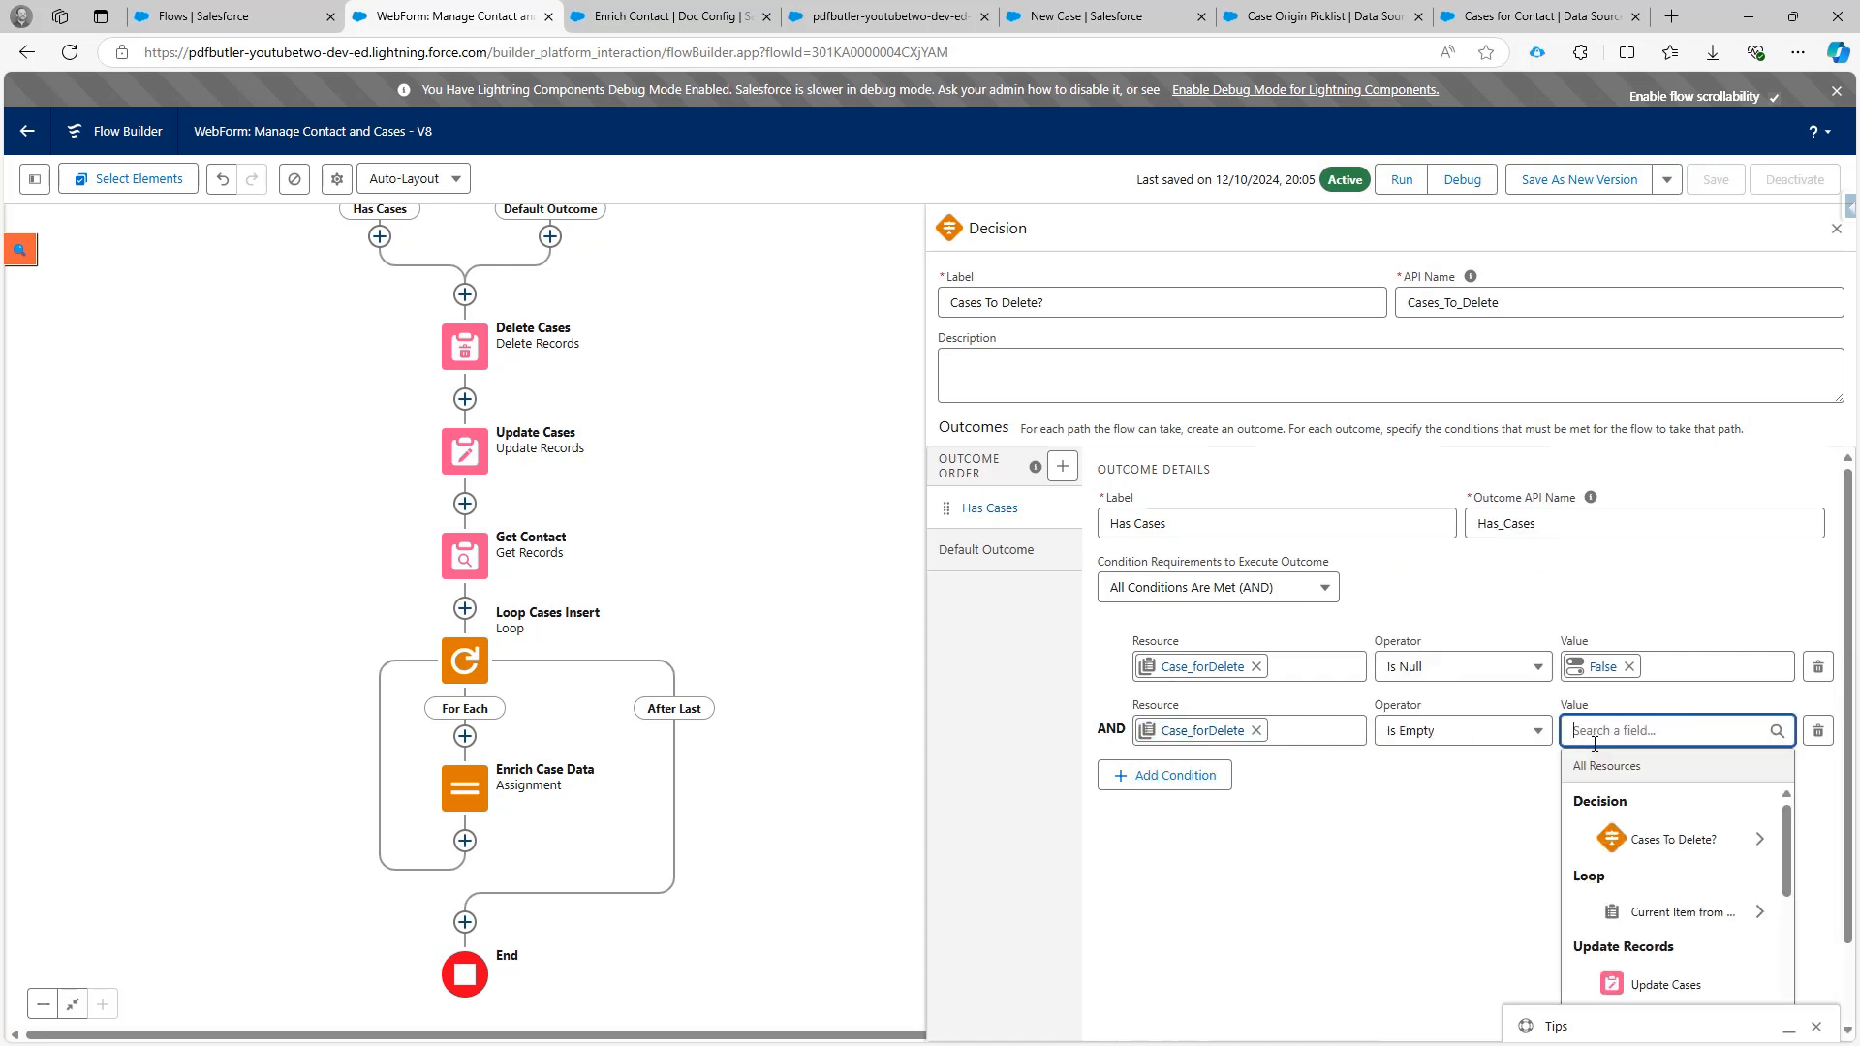
type("fal")
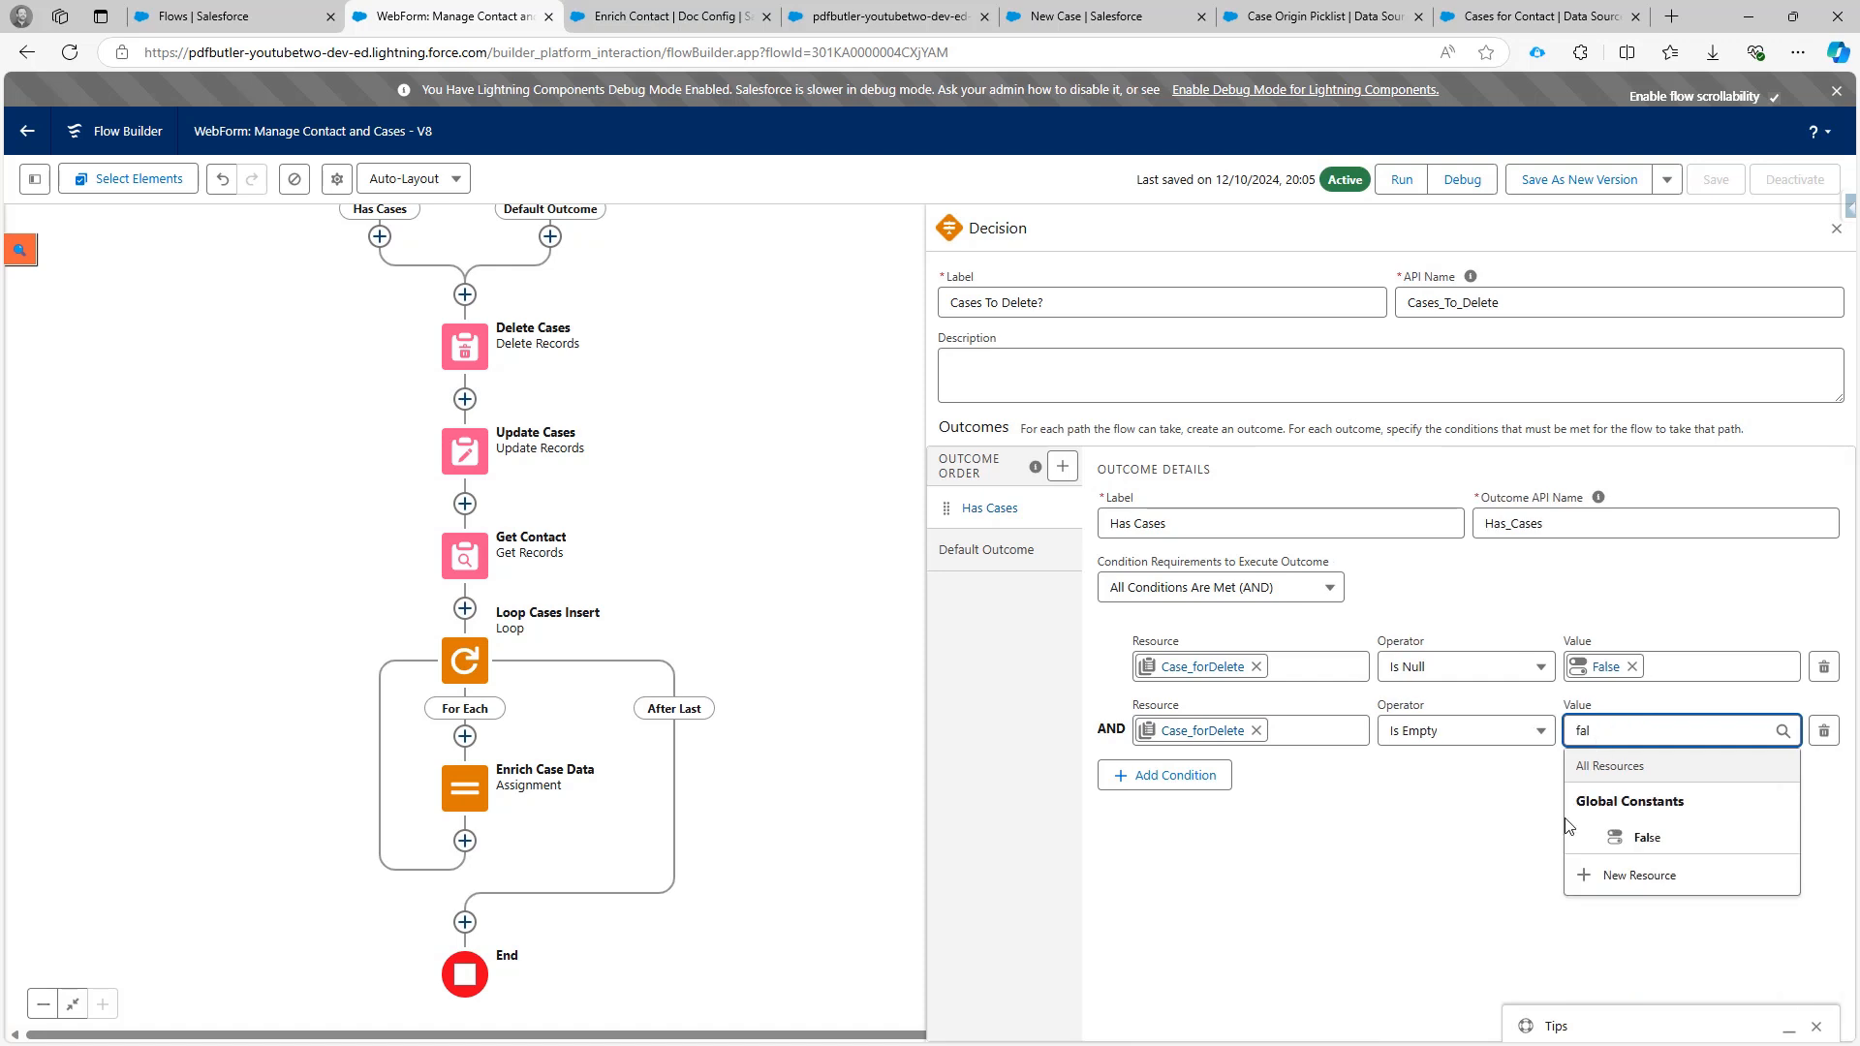
left_click(1635, 839)
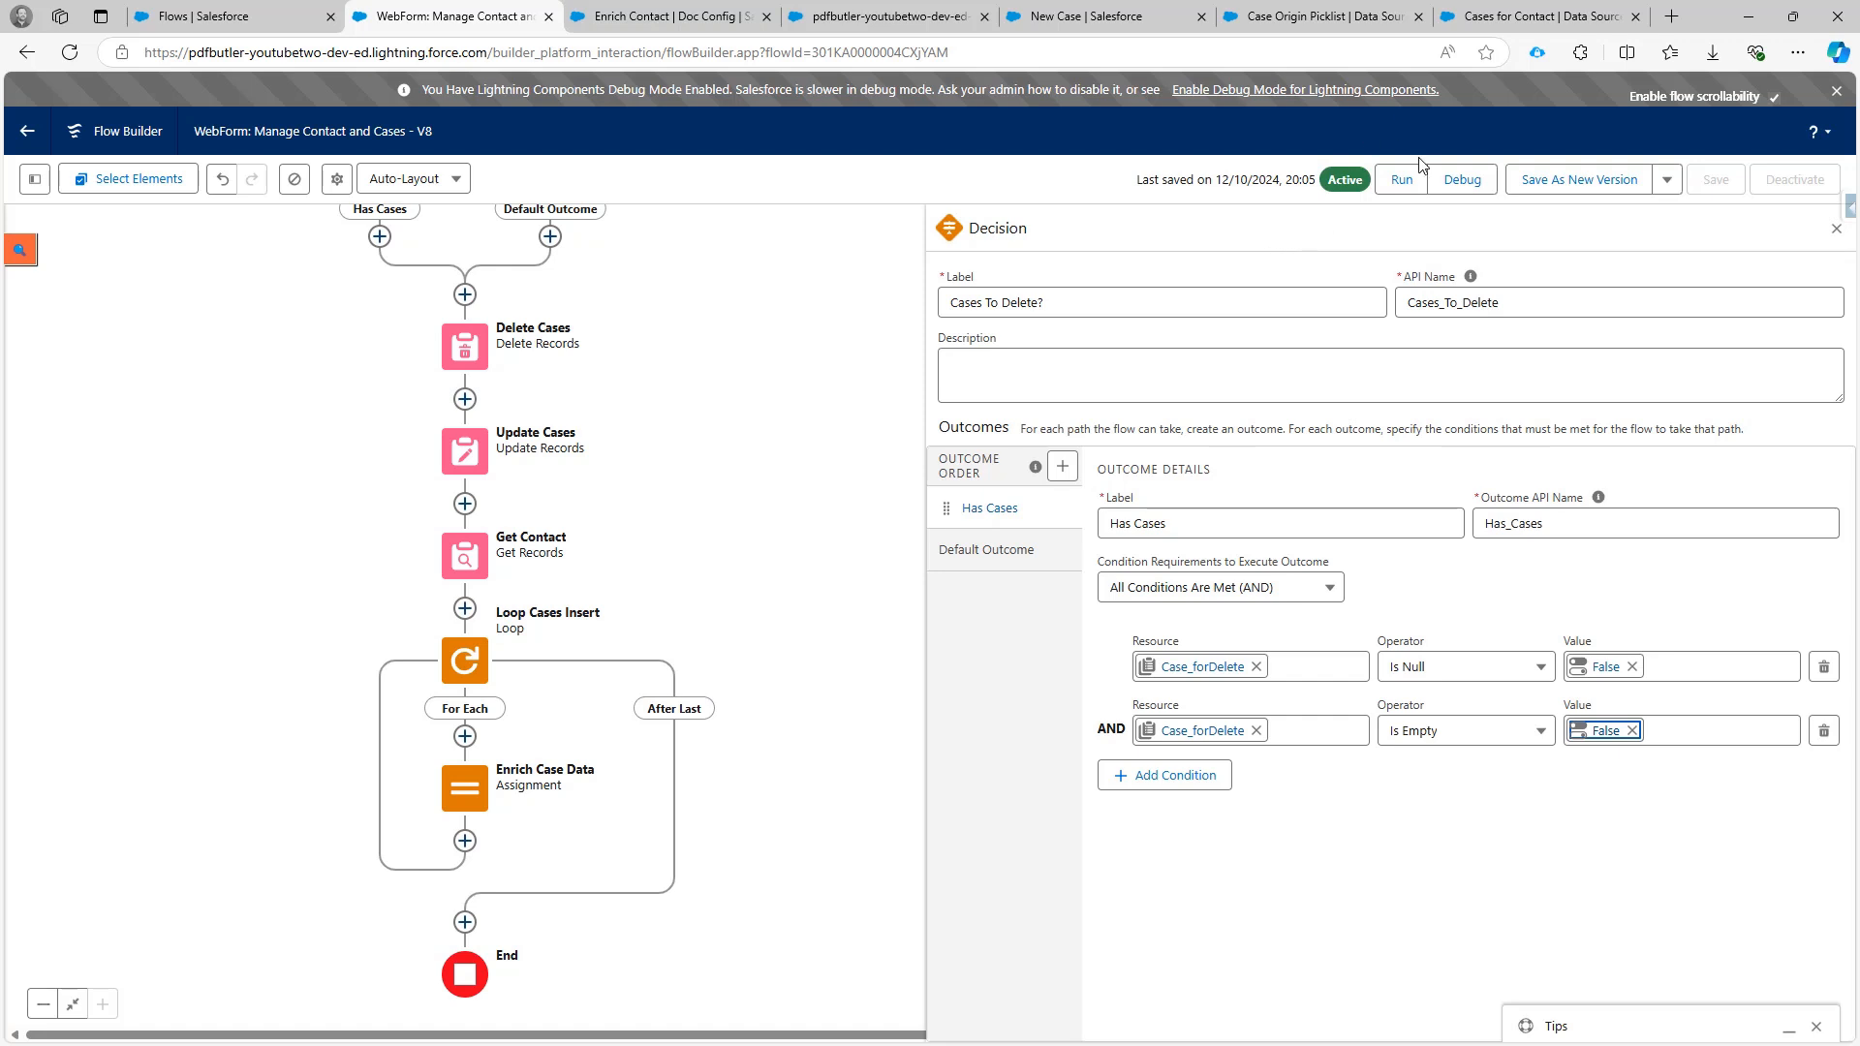
Move the Delete Cases element into the Has Cases path of the Cases To Delete? decision.
left_click(677, 396)
scroll(675, 417, "up", 3)
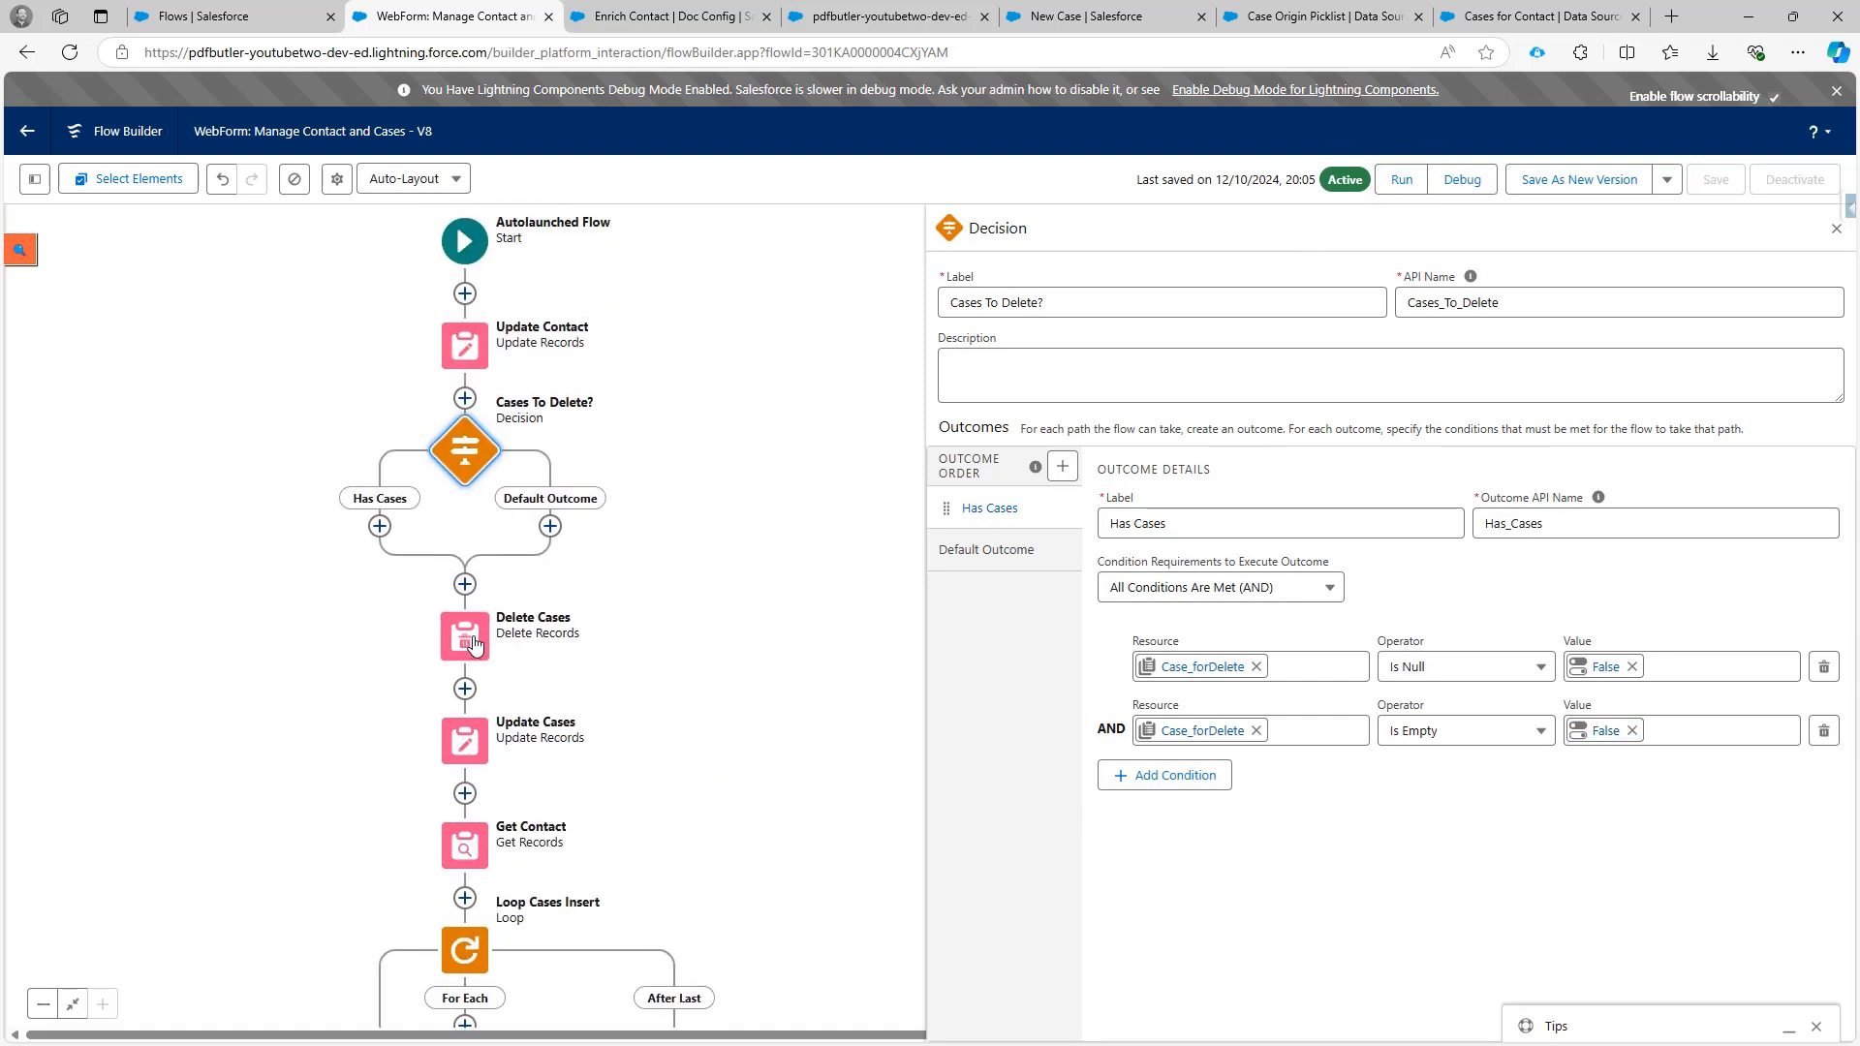
left_click(474, 643)
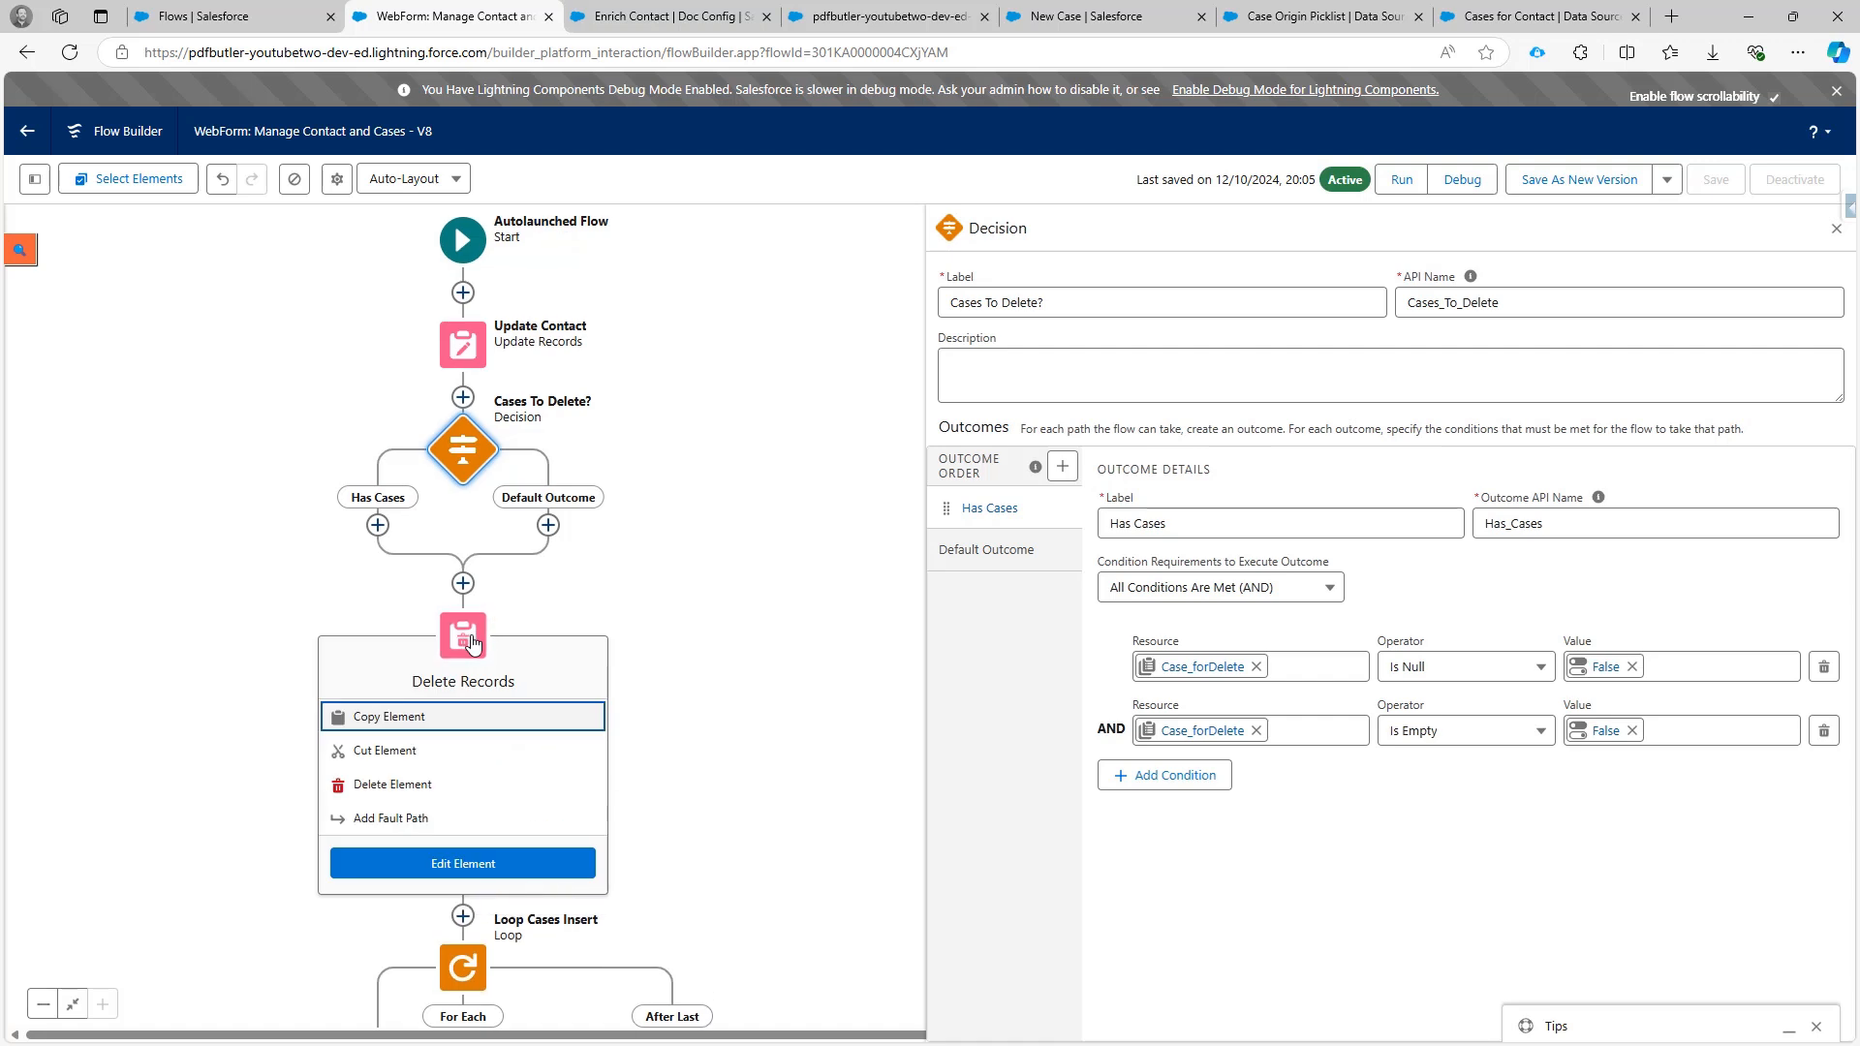
left_click(386, 751)
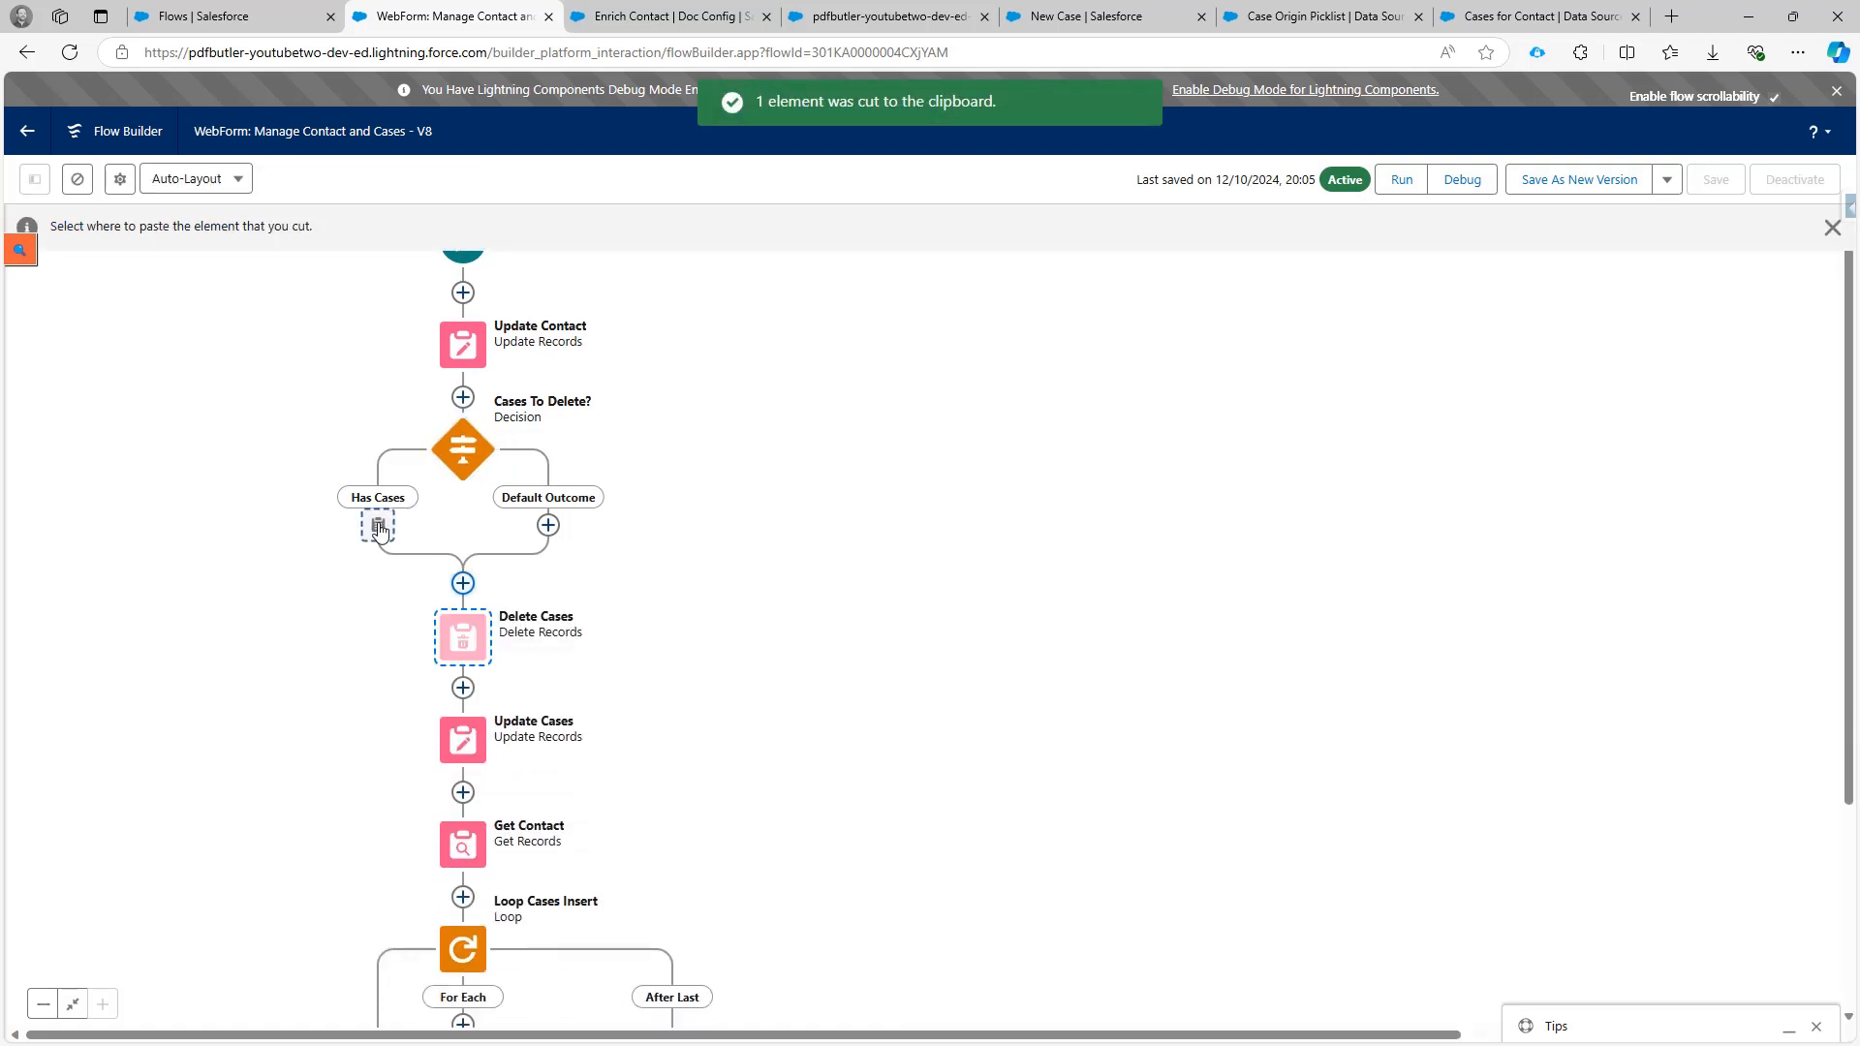
left_click(378, 525)
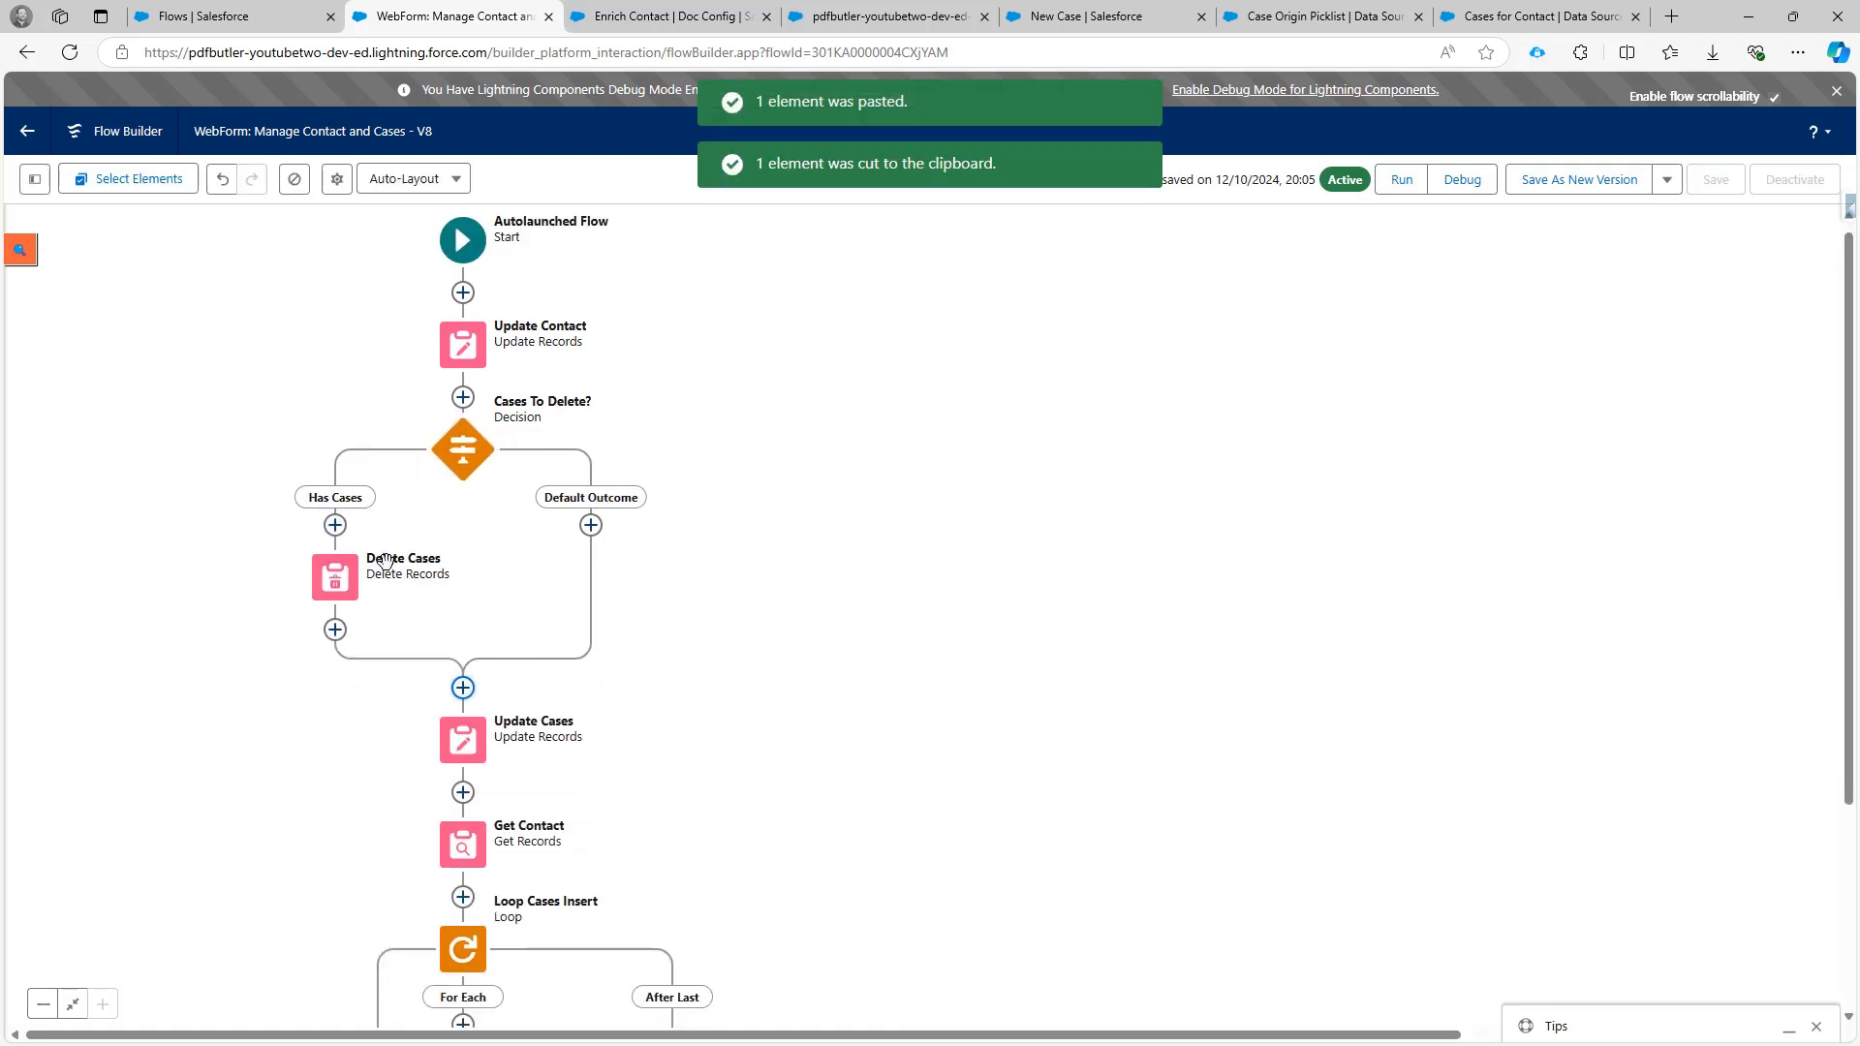
left_click_drag(823, 737, 805, 486)
left_click_drag(826, 660, 831, 552)
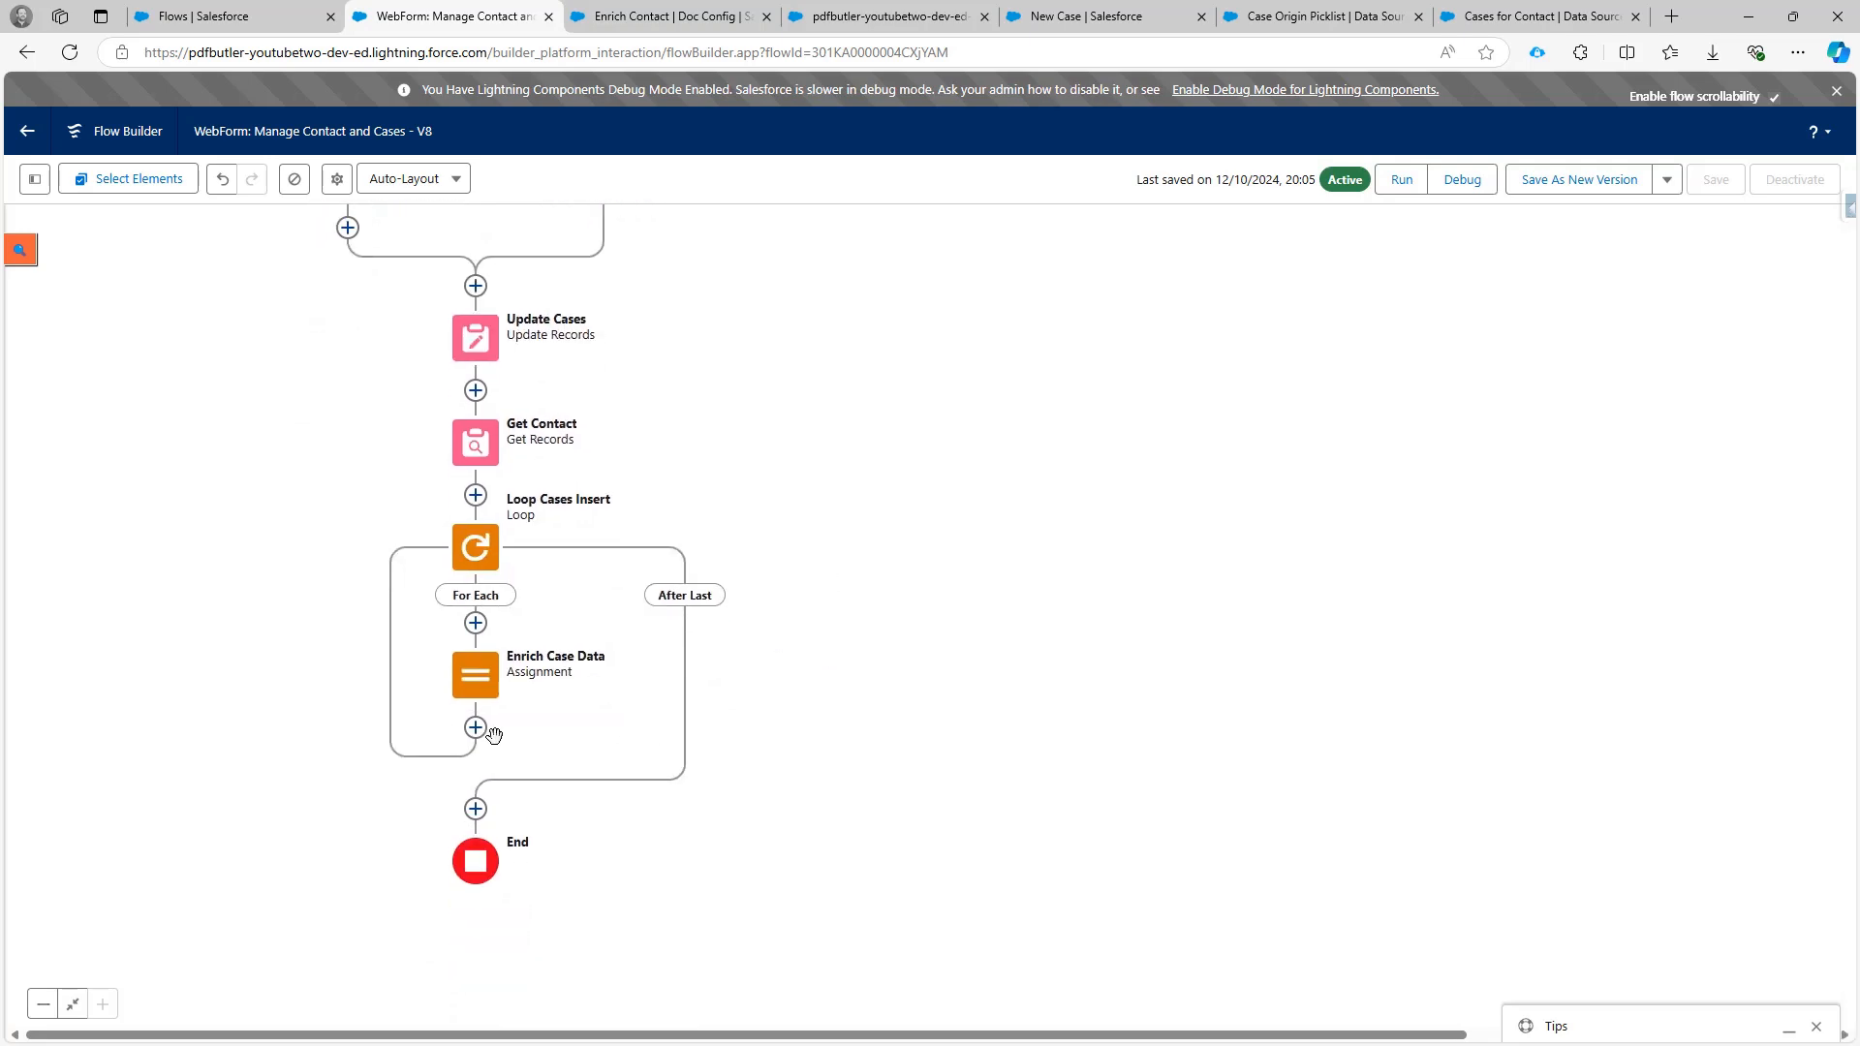
In the new unsaved flow, add an Update Records element labelled Update Cases after Delete Cases, using the Case_forUpdate collection as its records.
left_click(1462, 514)
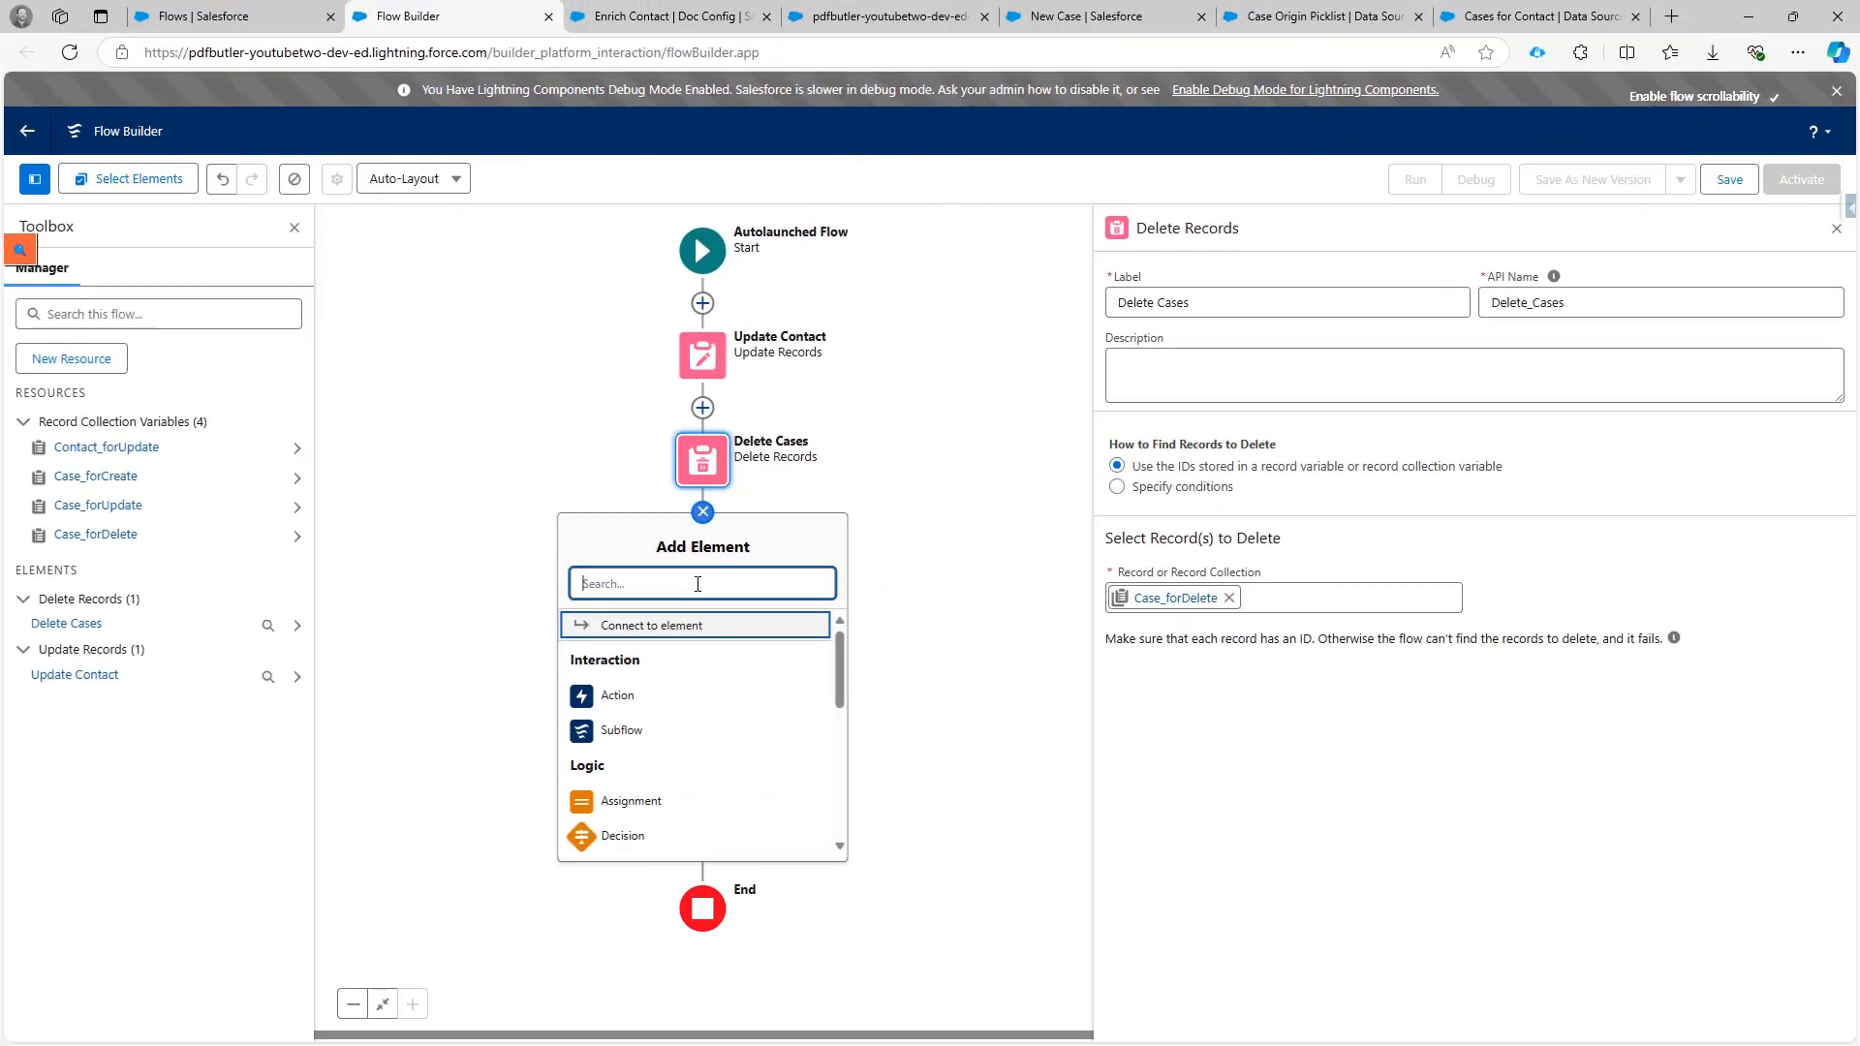
type("upd")
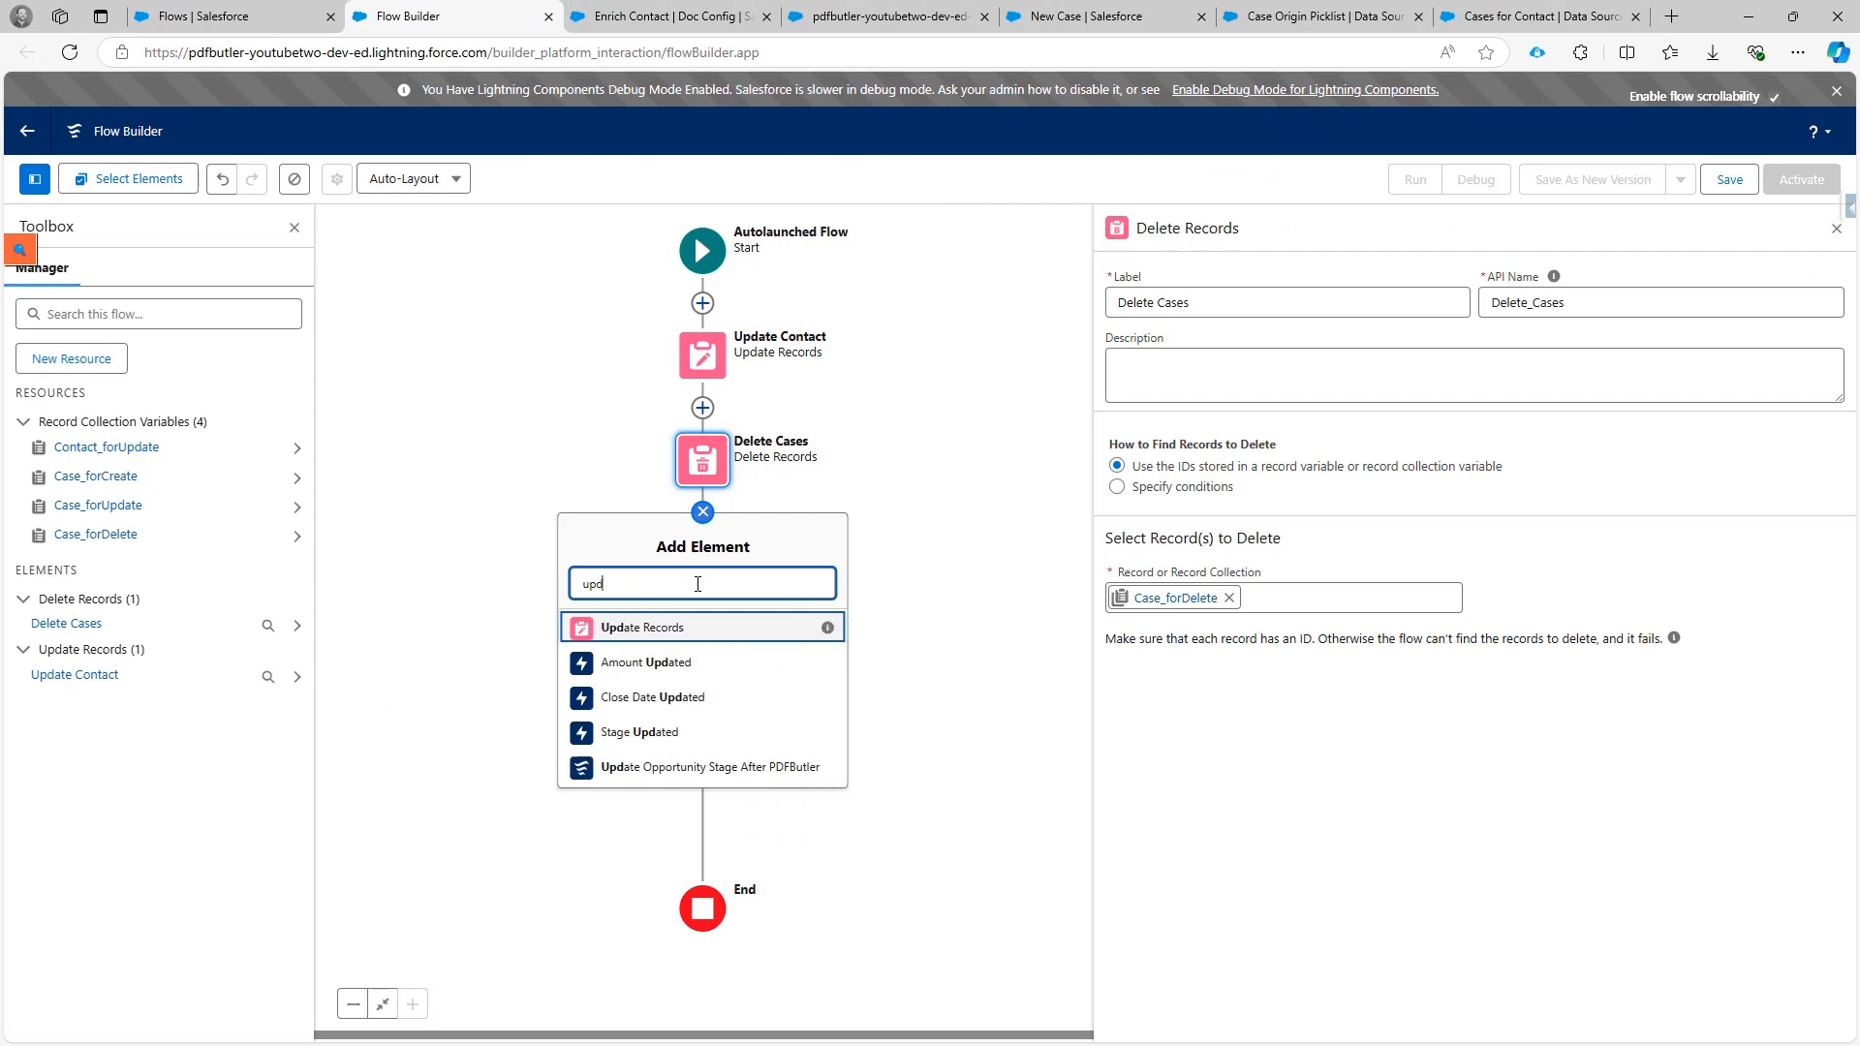
left_click(752, 627)
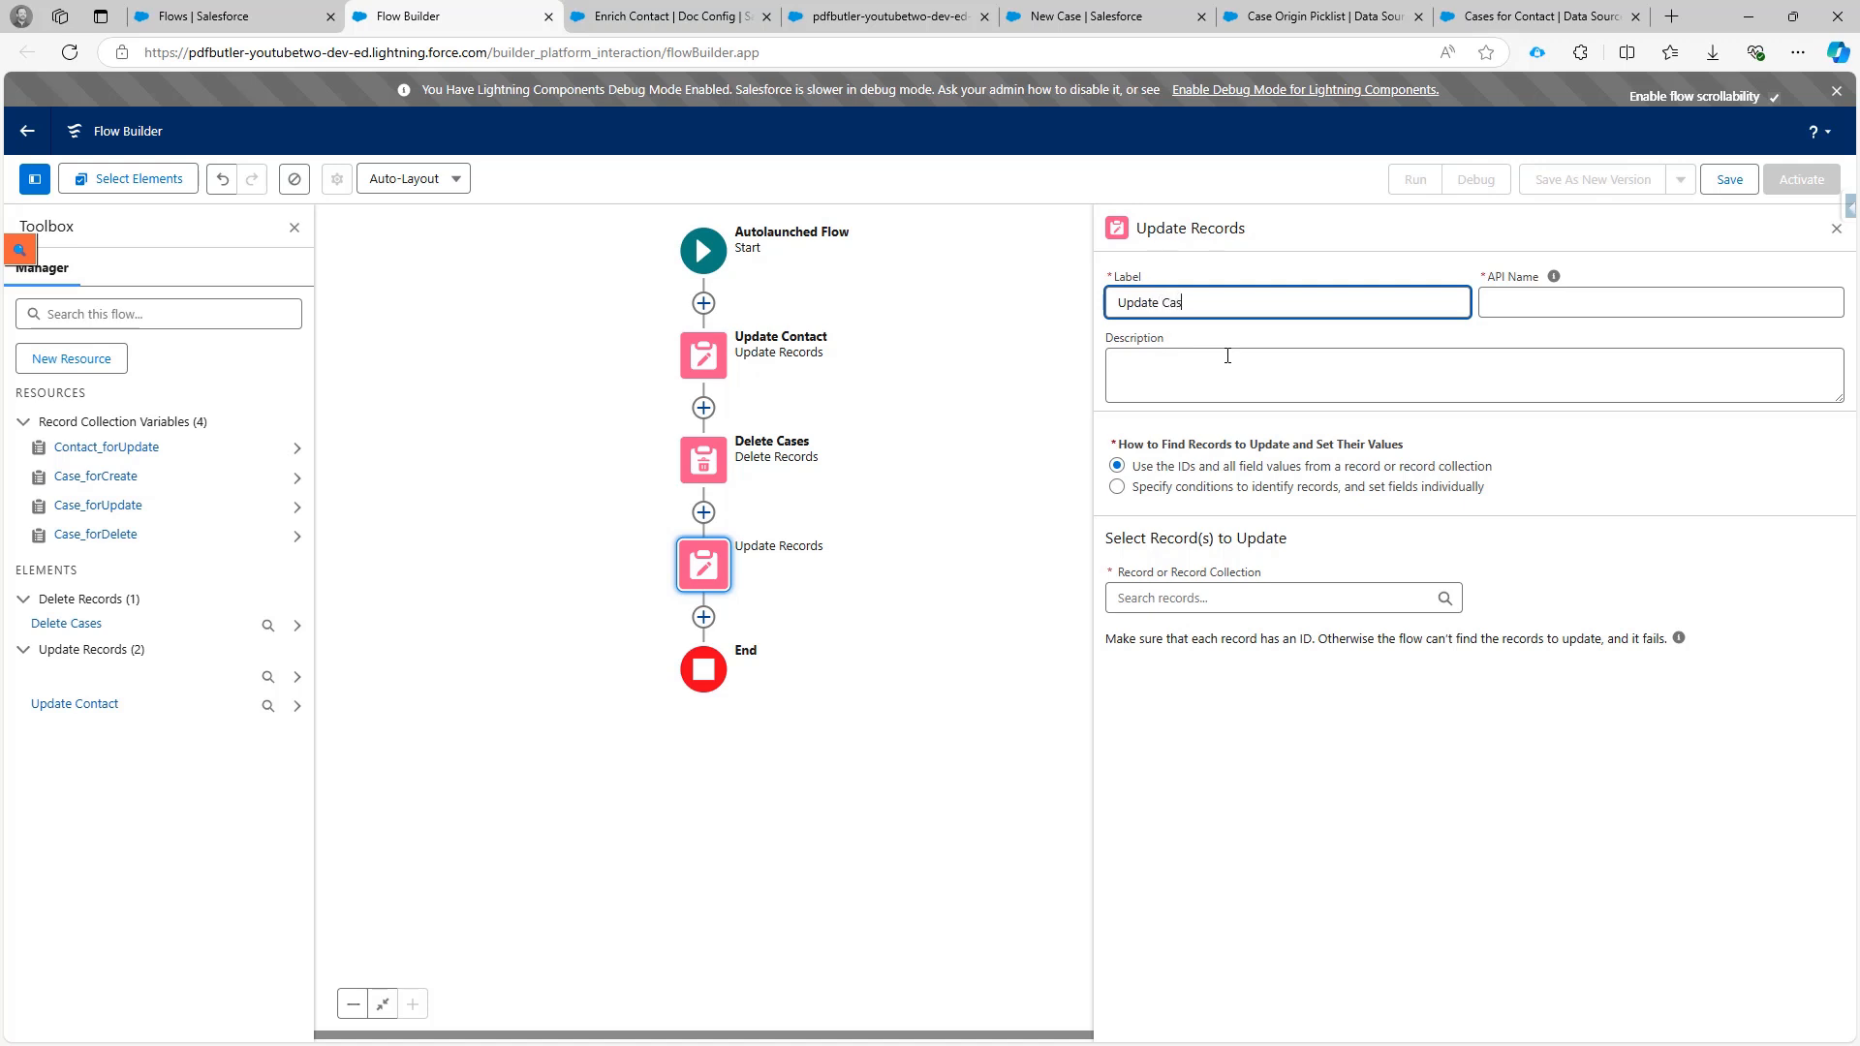
key("Tab")
left_click(1309, 593)
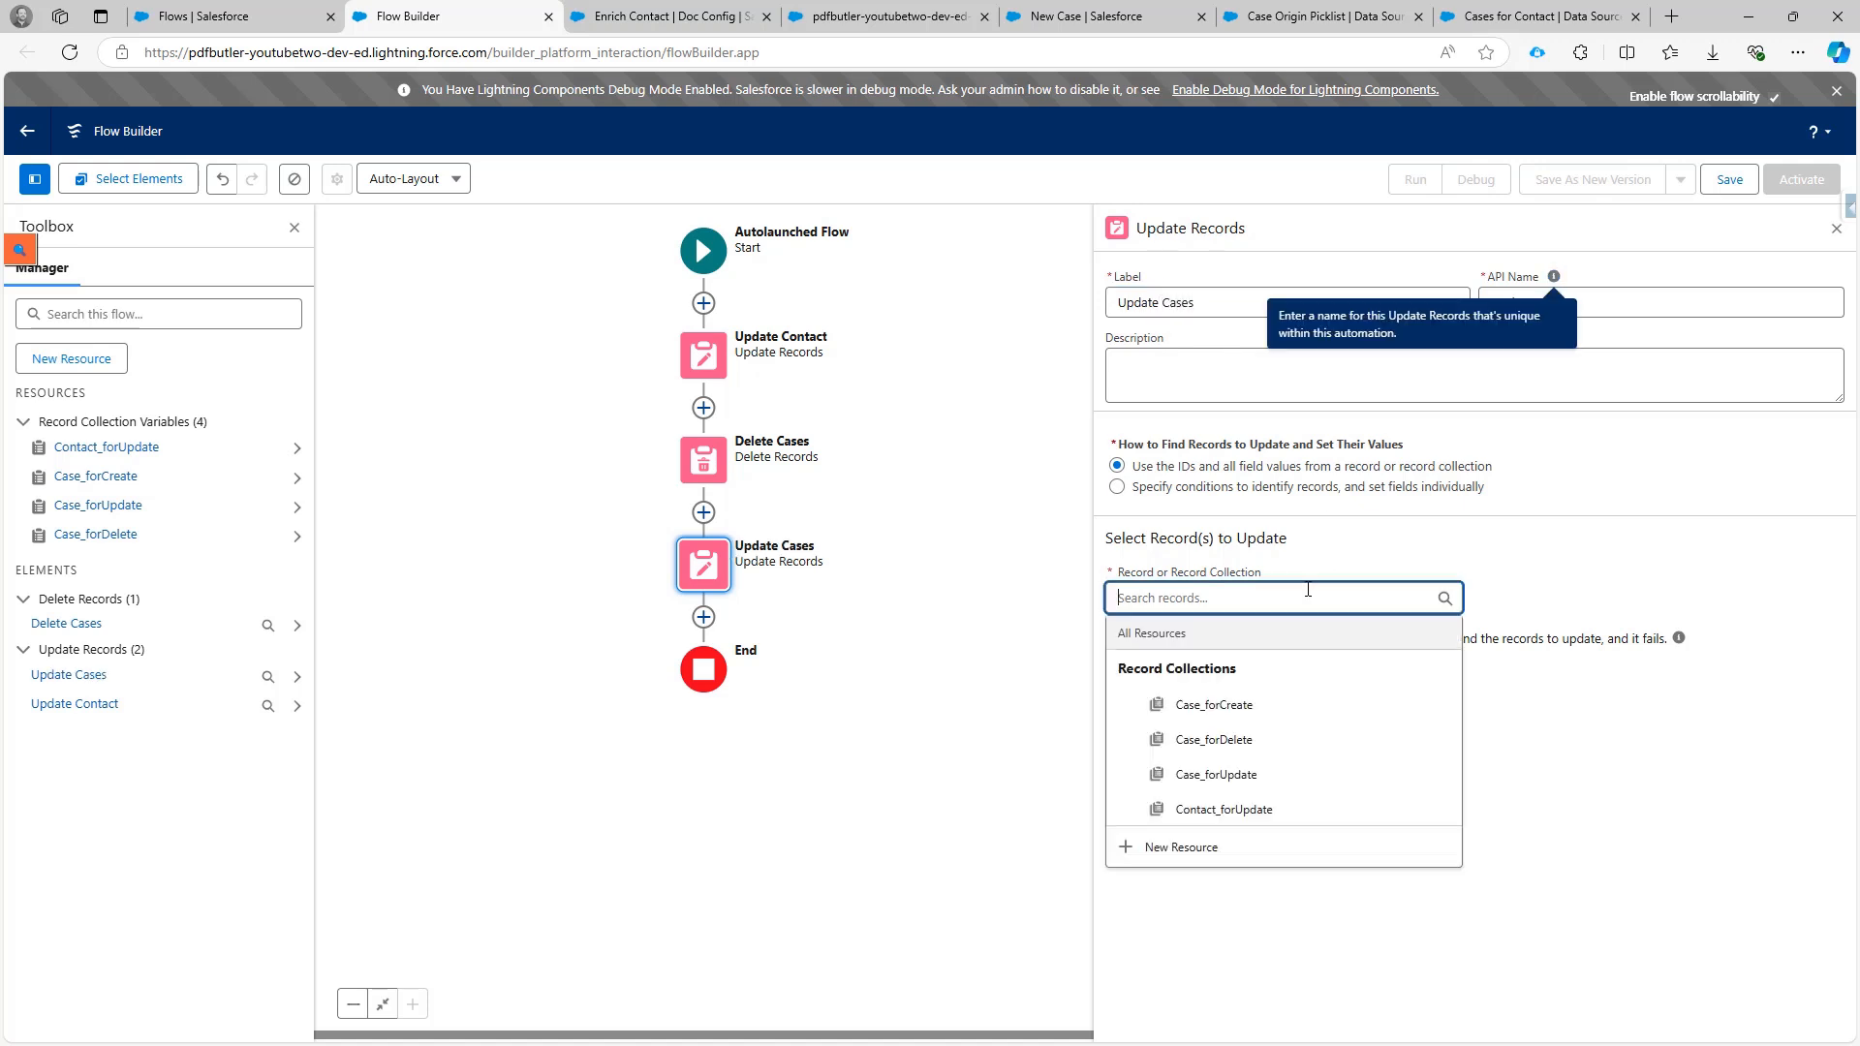
left_click(1259, 775)
Save the flow with the label WebForm: Manage Contact and Cases.
left_click(1730, 182)
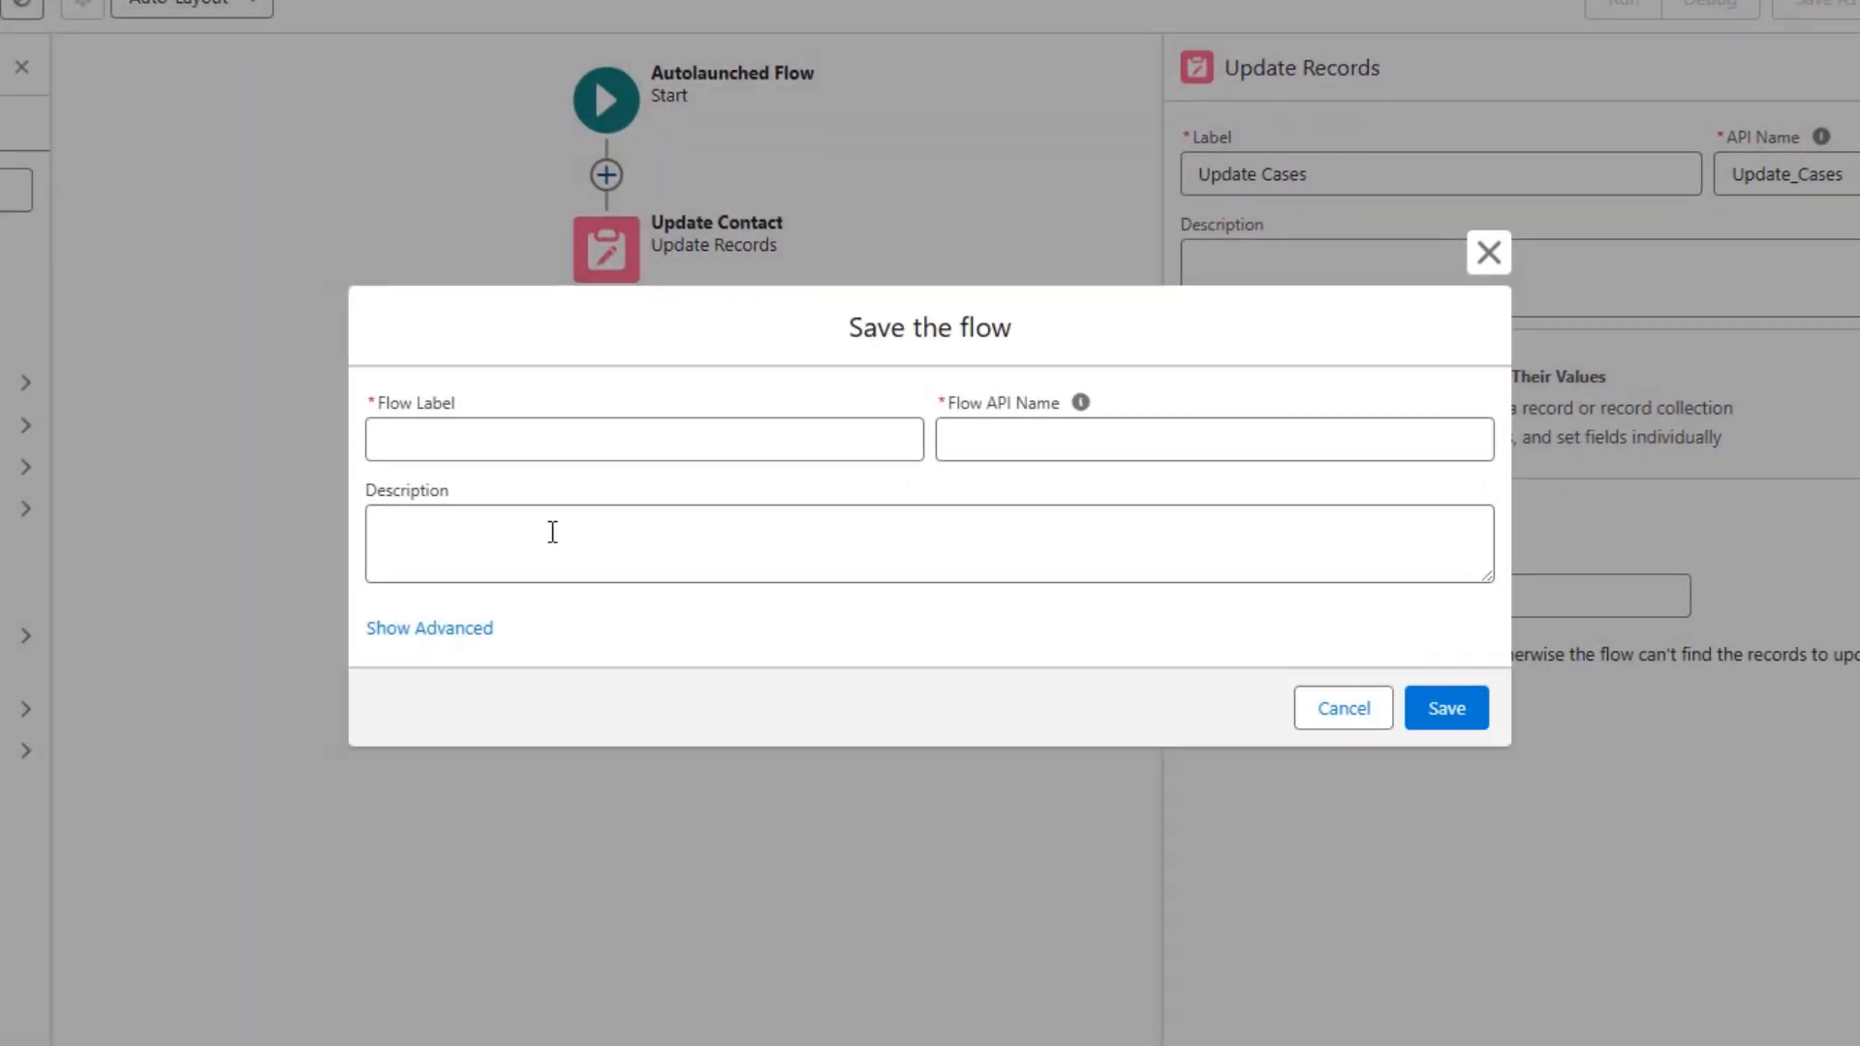
left_click(480, 436)
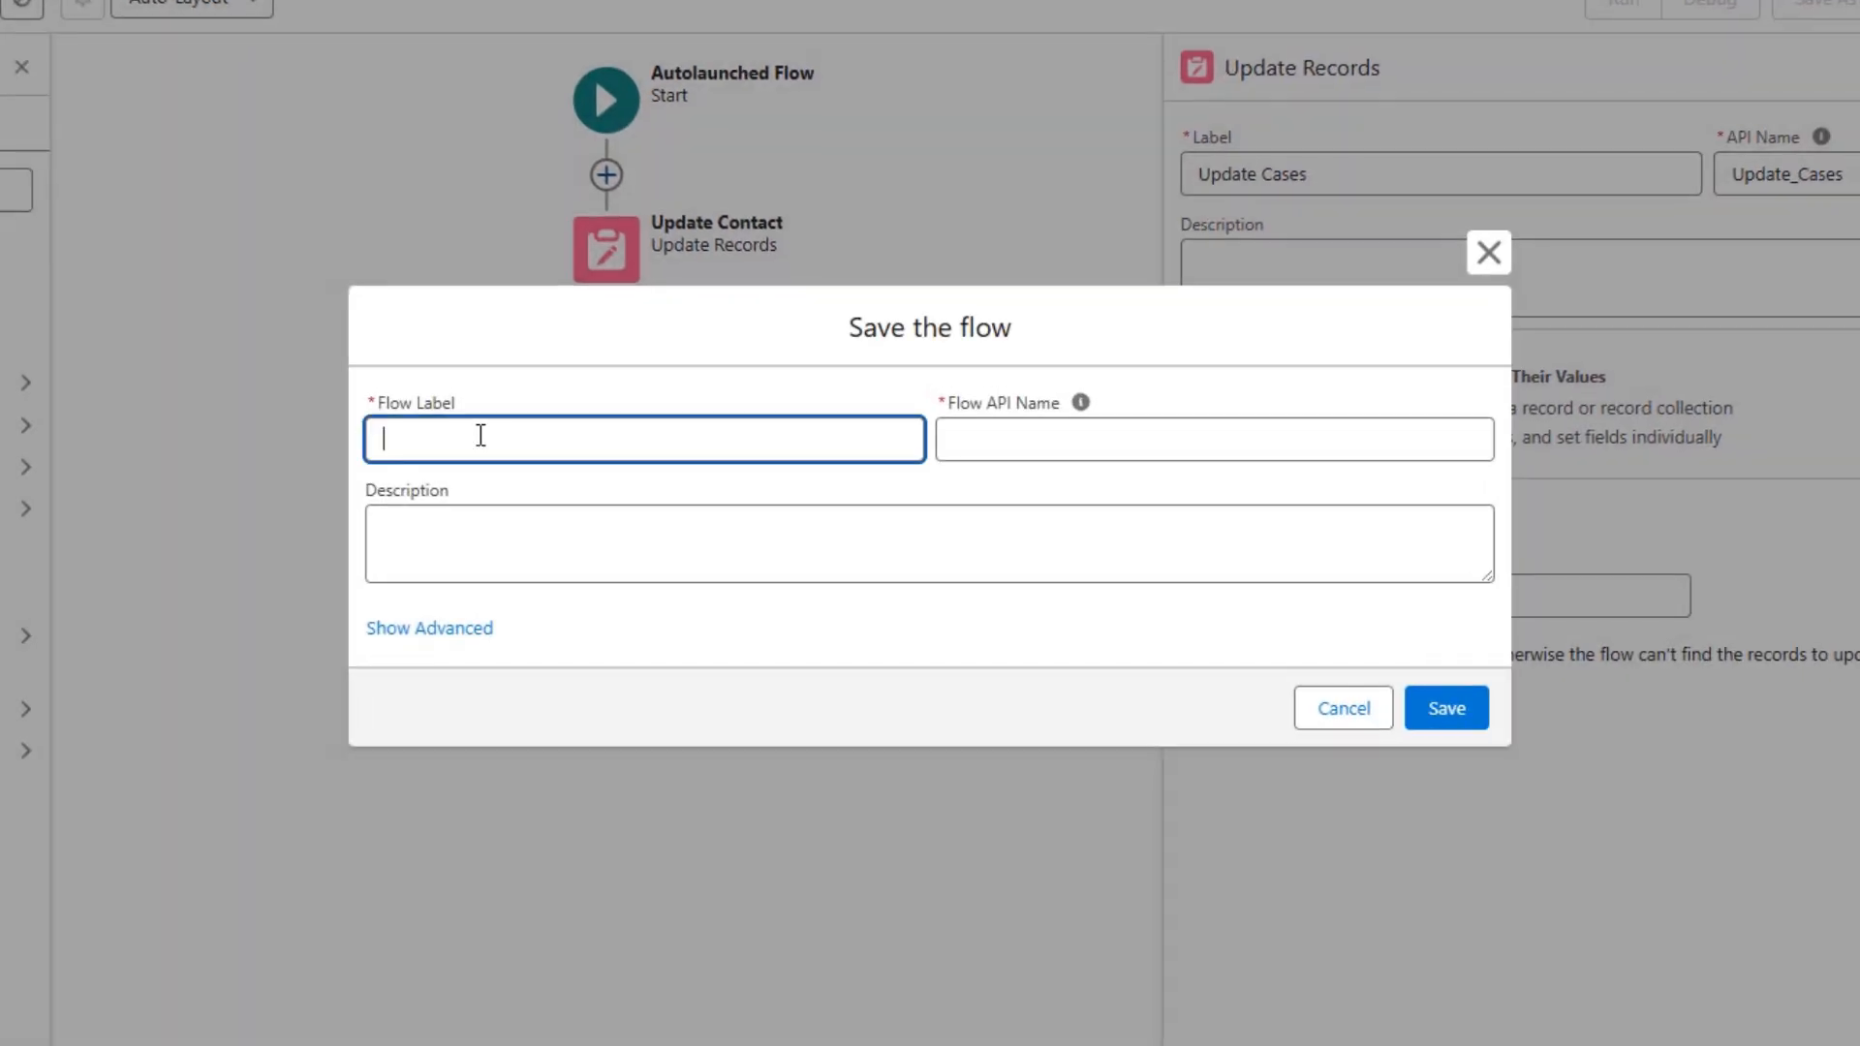
type("WebForm: Update Contact")
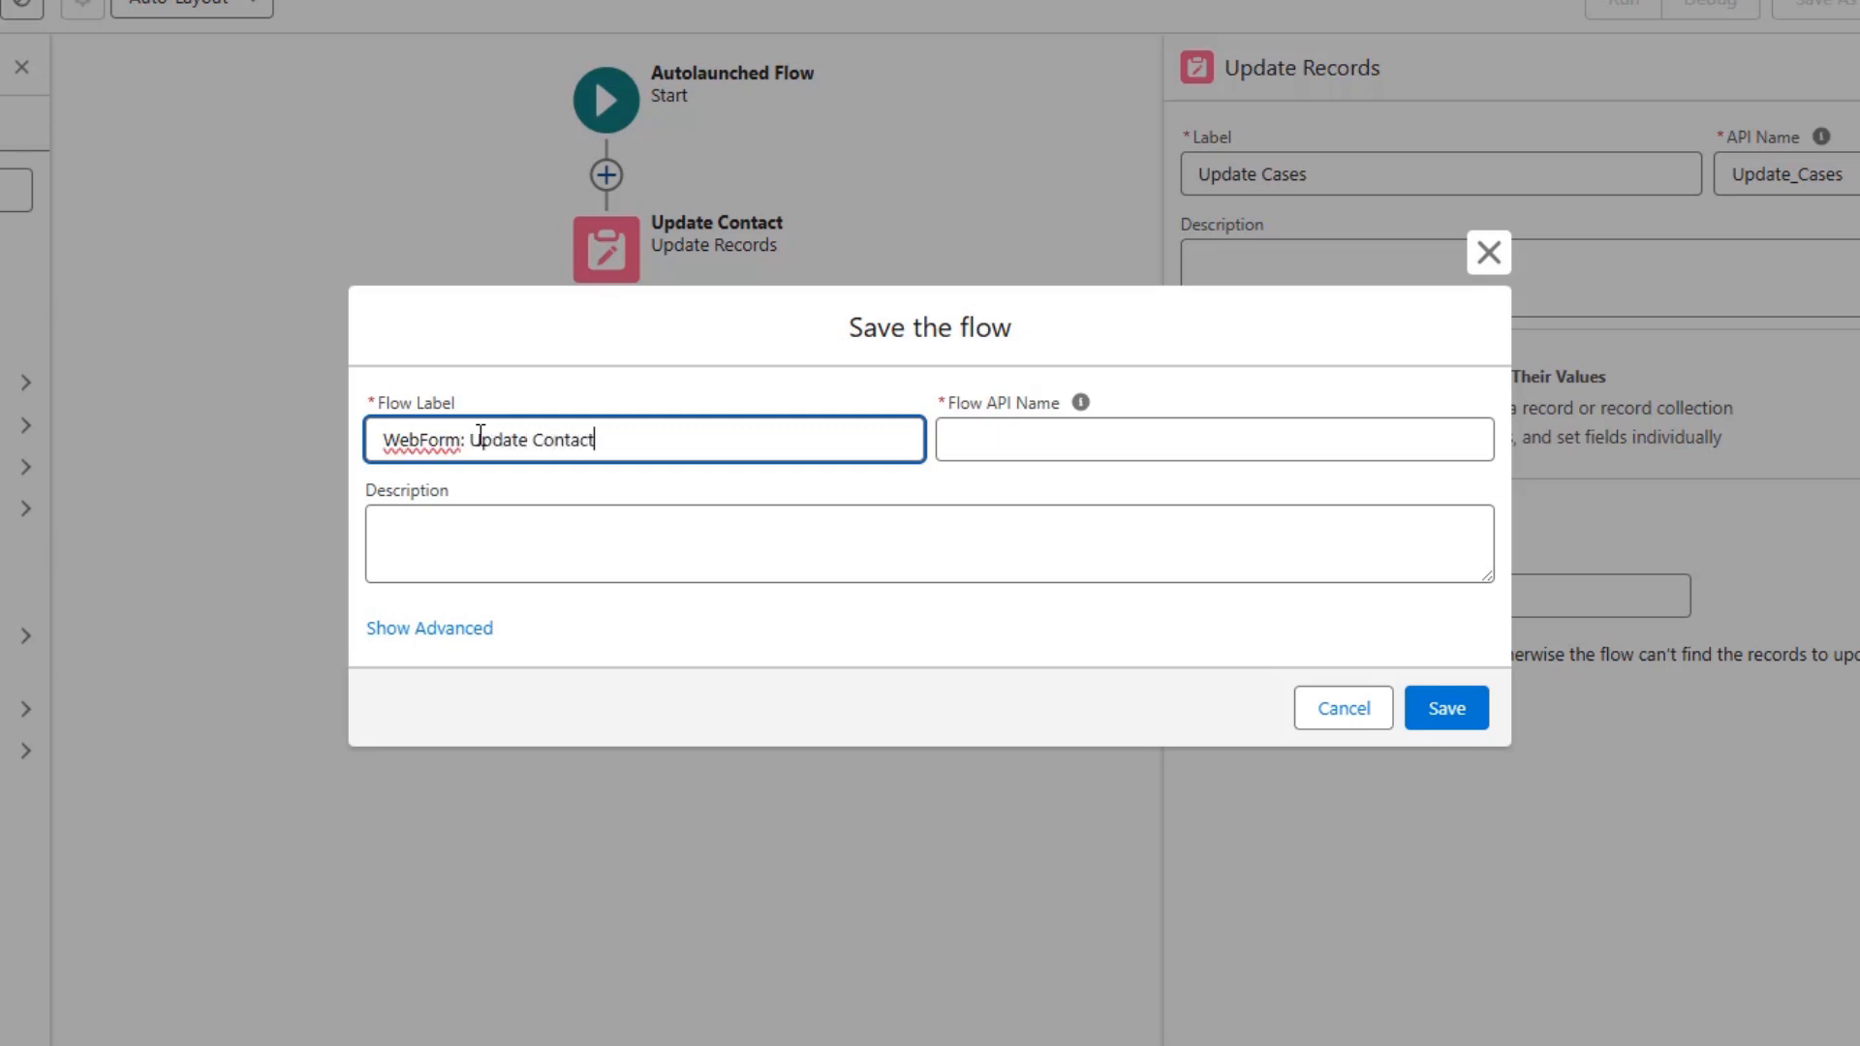
type(" and Cases")
key("ctrl+Left")
key("ctrl+Left")
key("ctrl+Left")
key("ctrl+shift+Left")
type("Manag")
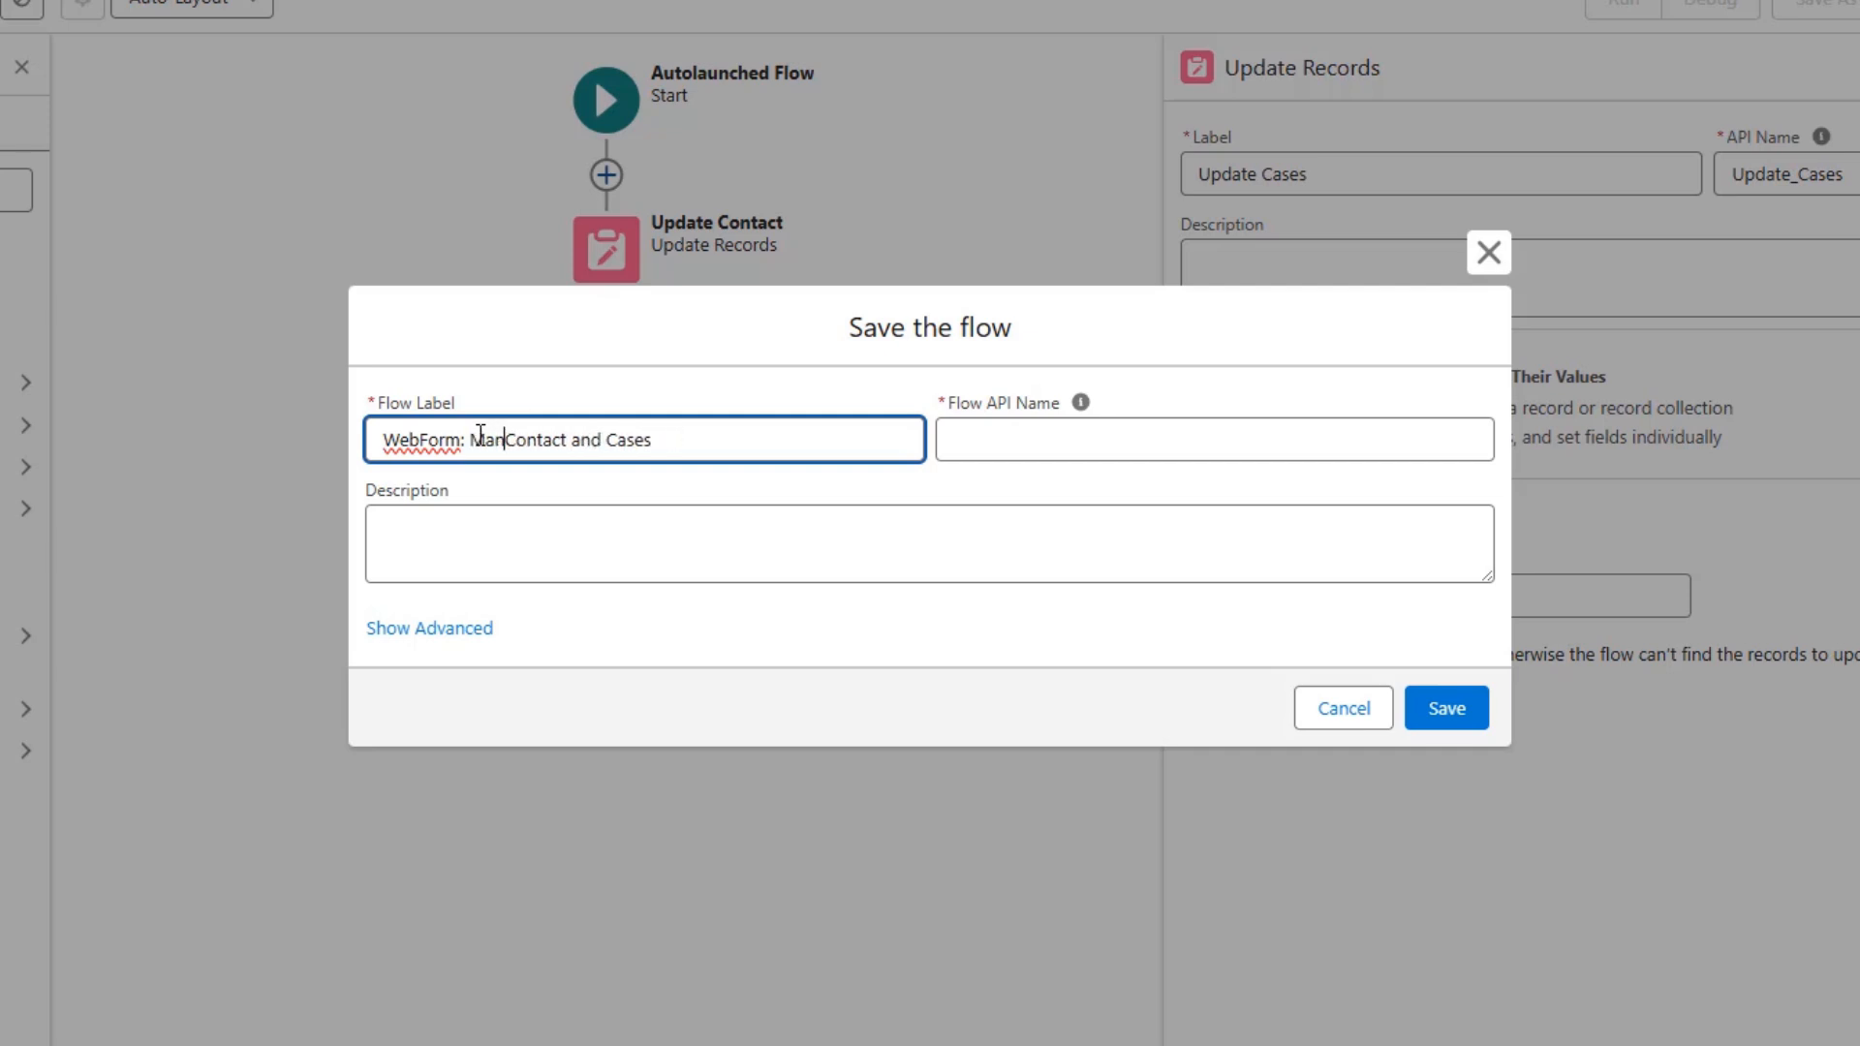
type("e")
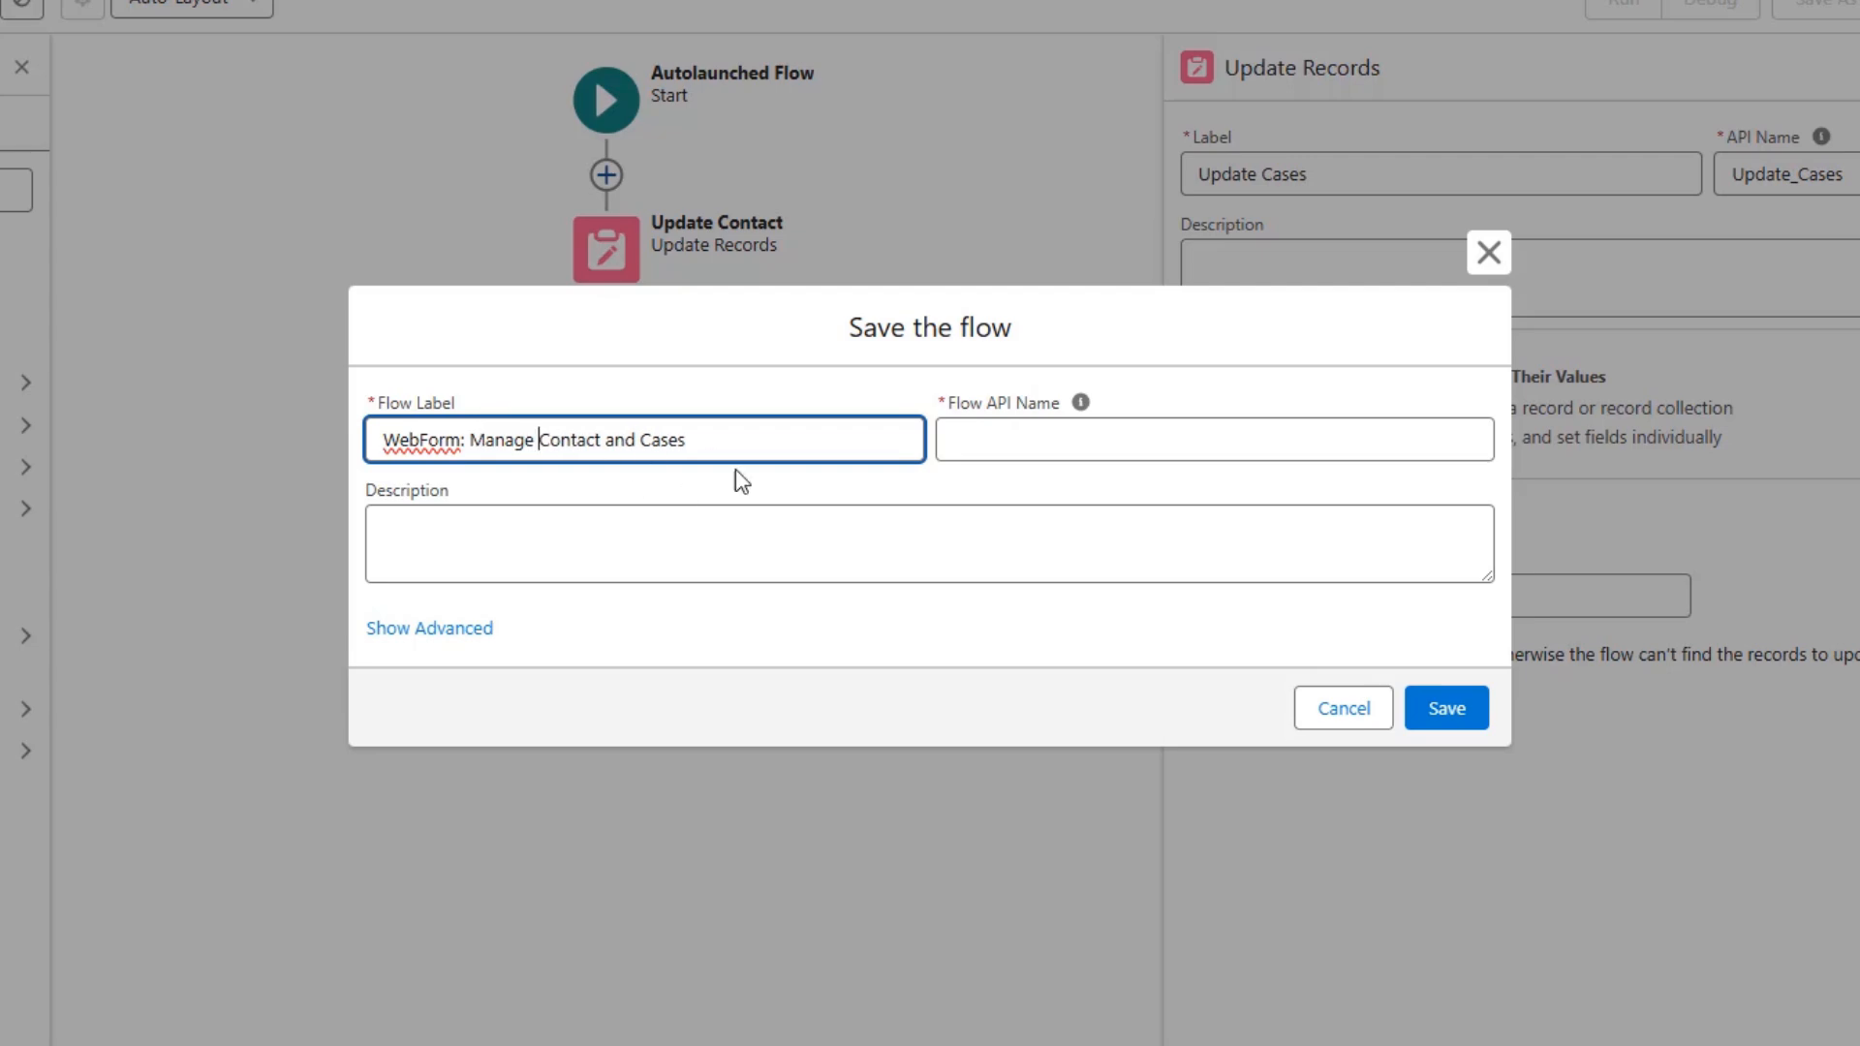
left_click(1439, 707)
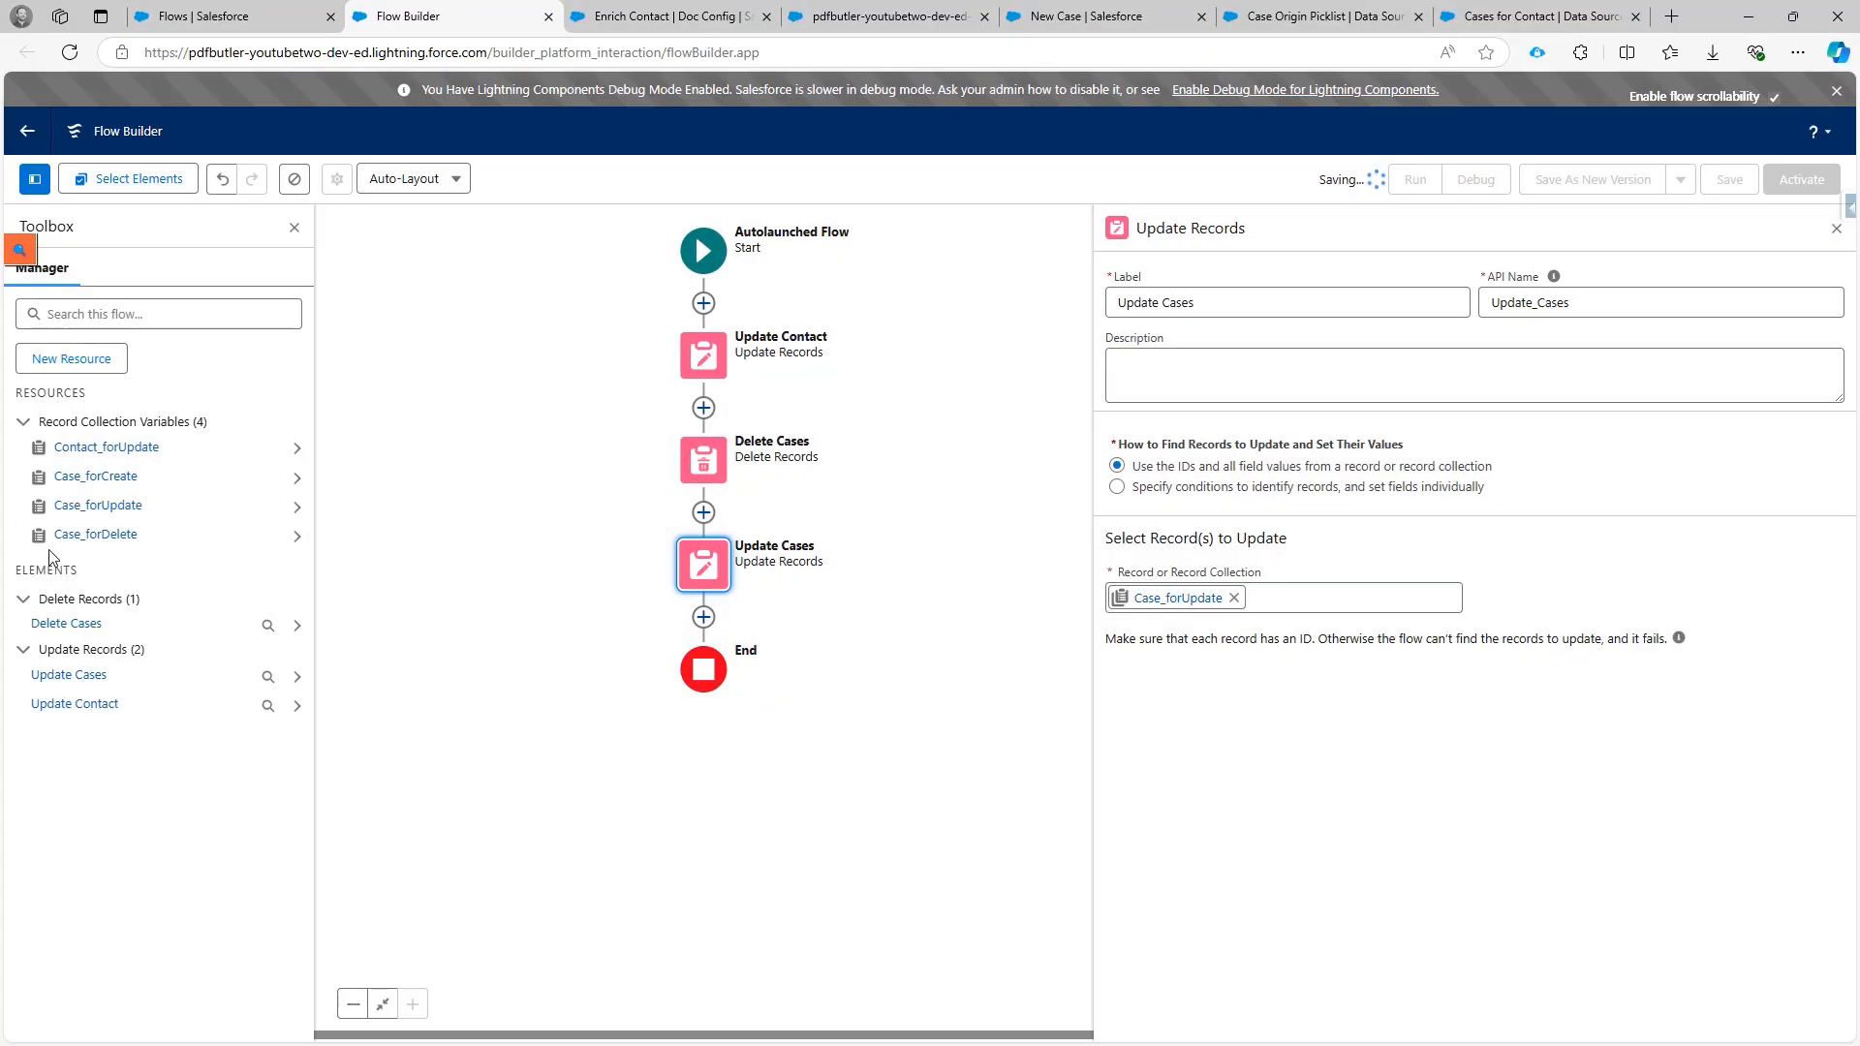
Add a Loop element labelled Loop Cases Insert after Update Cases, iterating over the Case_forCreate collection.
left_click(704, 617)
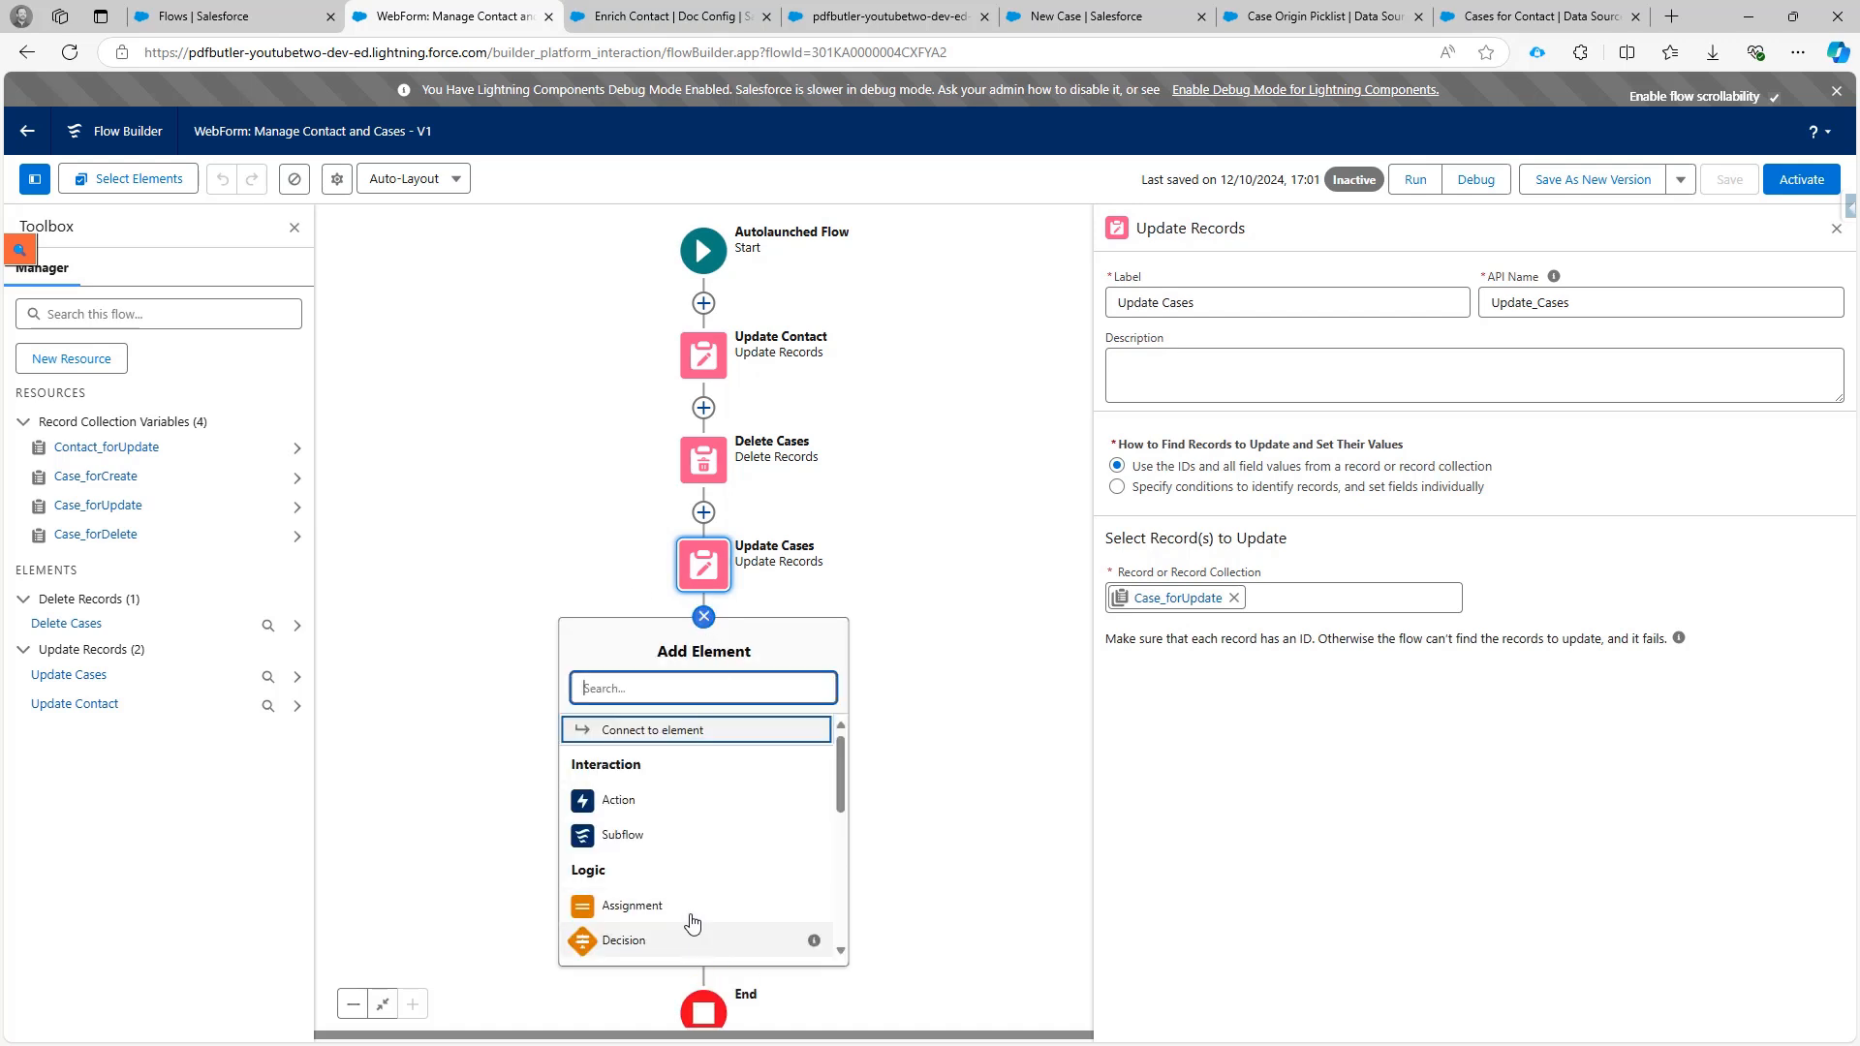
scroll(691, 903, "down", 1)
scroll(722, 872, "down", 1)
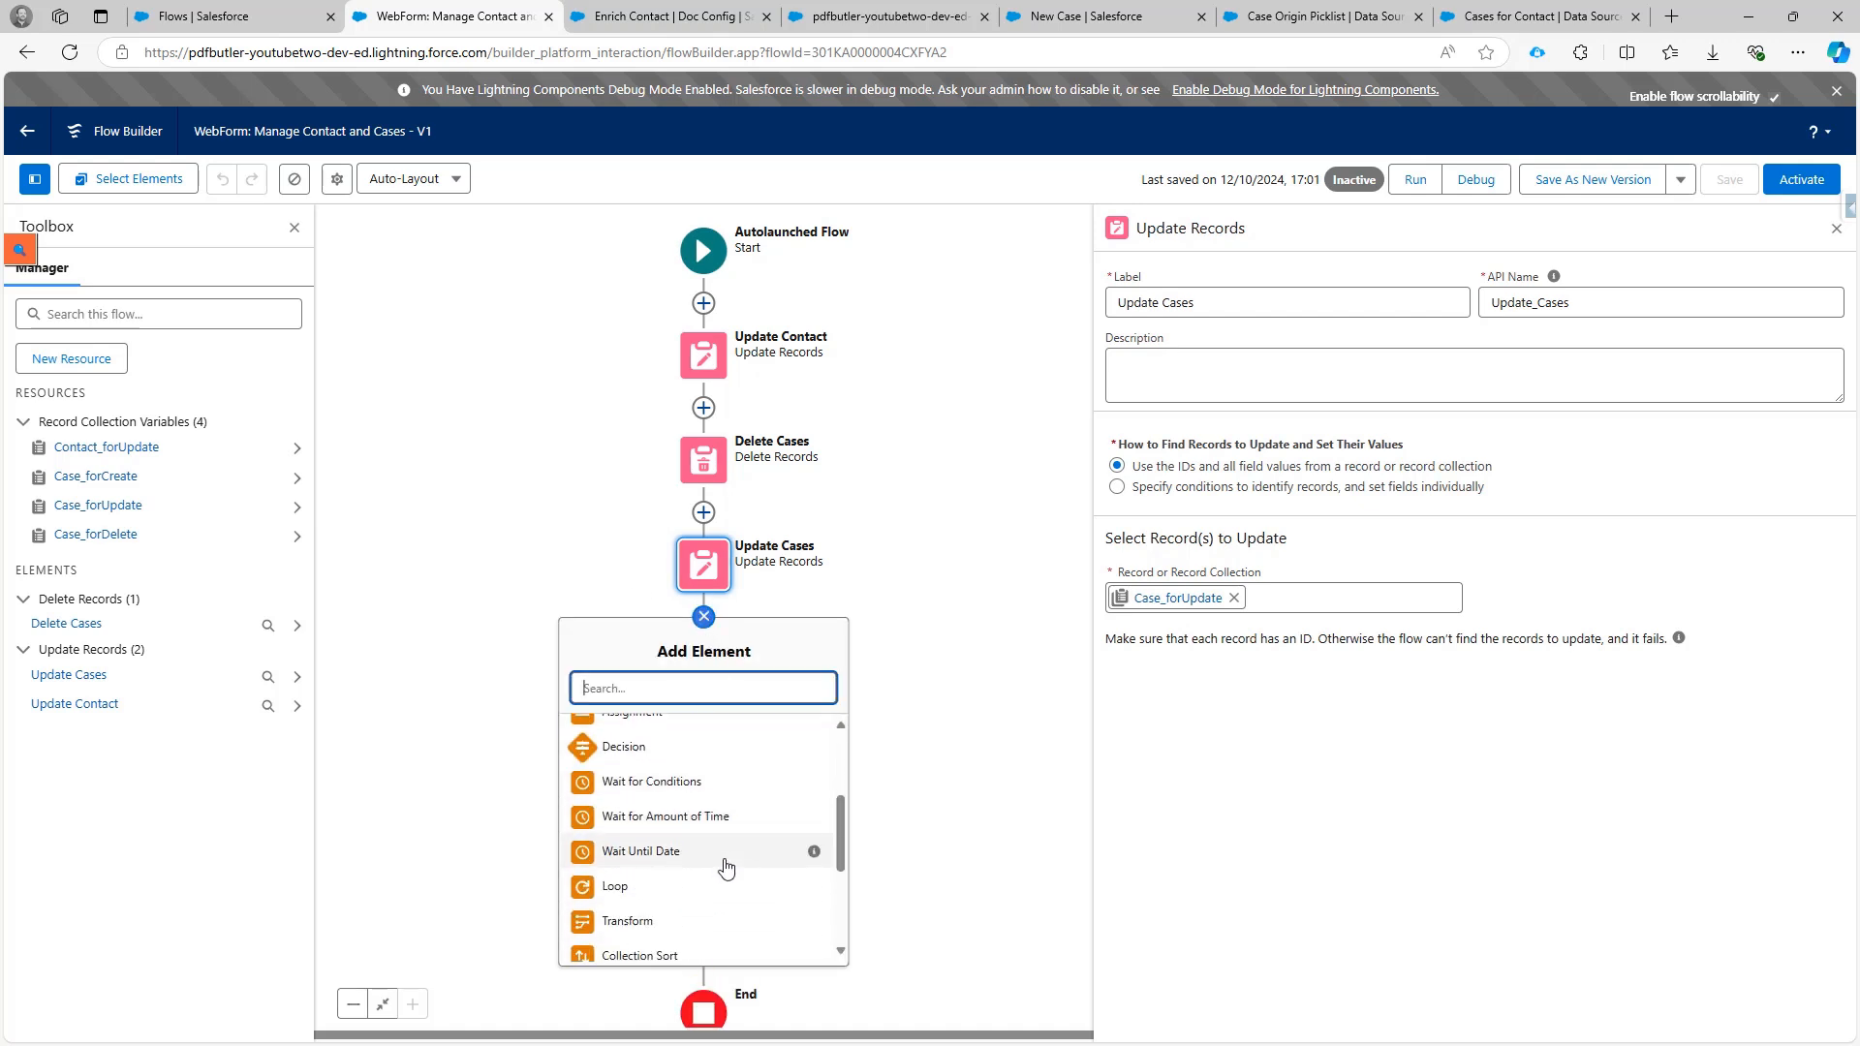
left_click(717, 888)
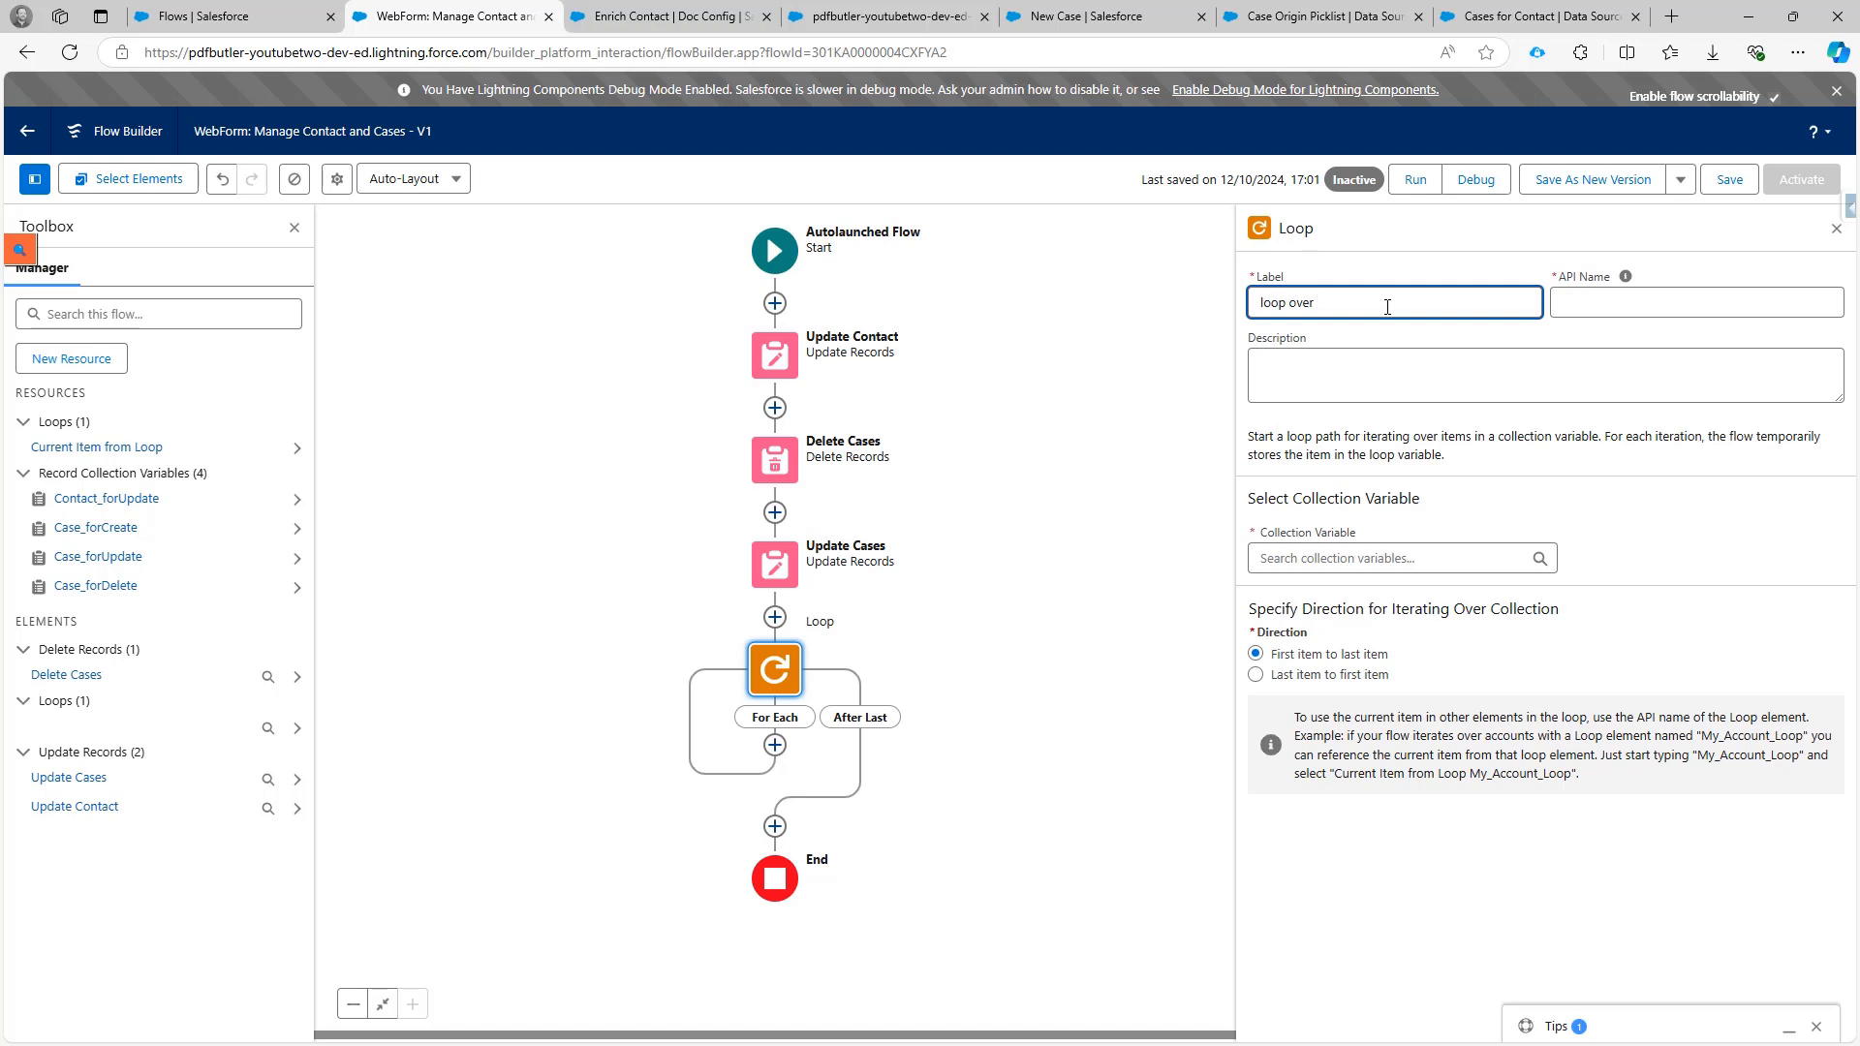
key("ctrl+a")
type("C")
left_click(1339, 560)
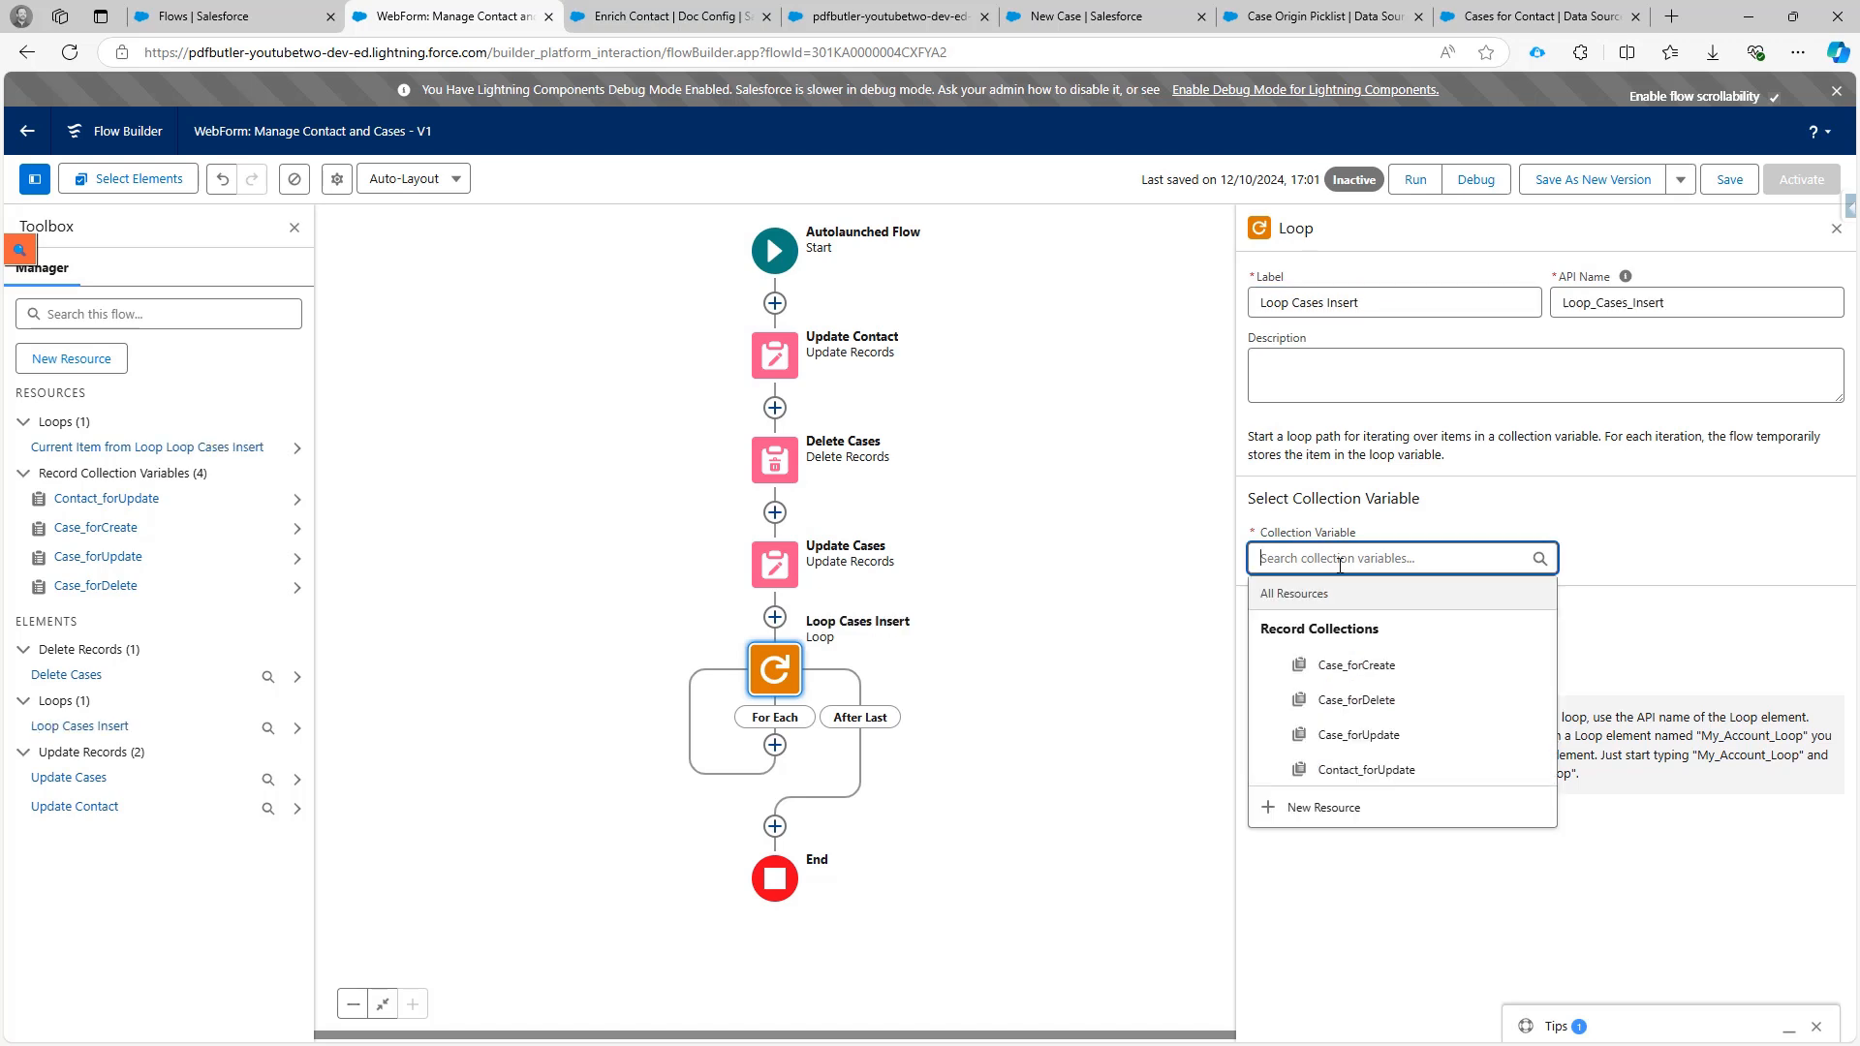
left_click(1416, 668)
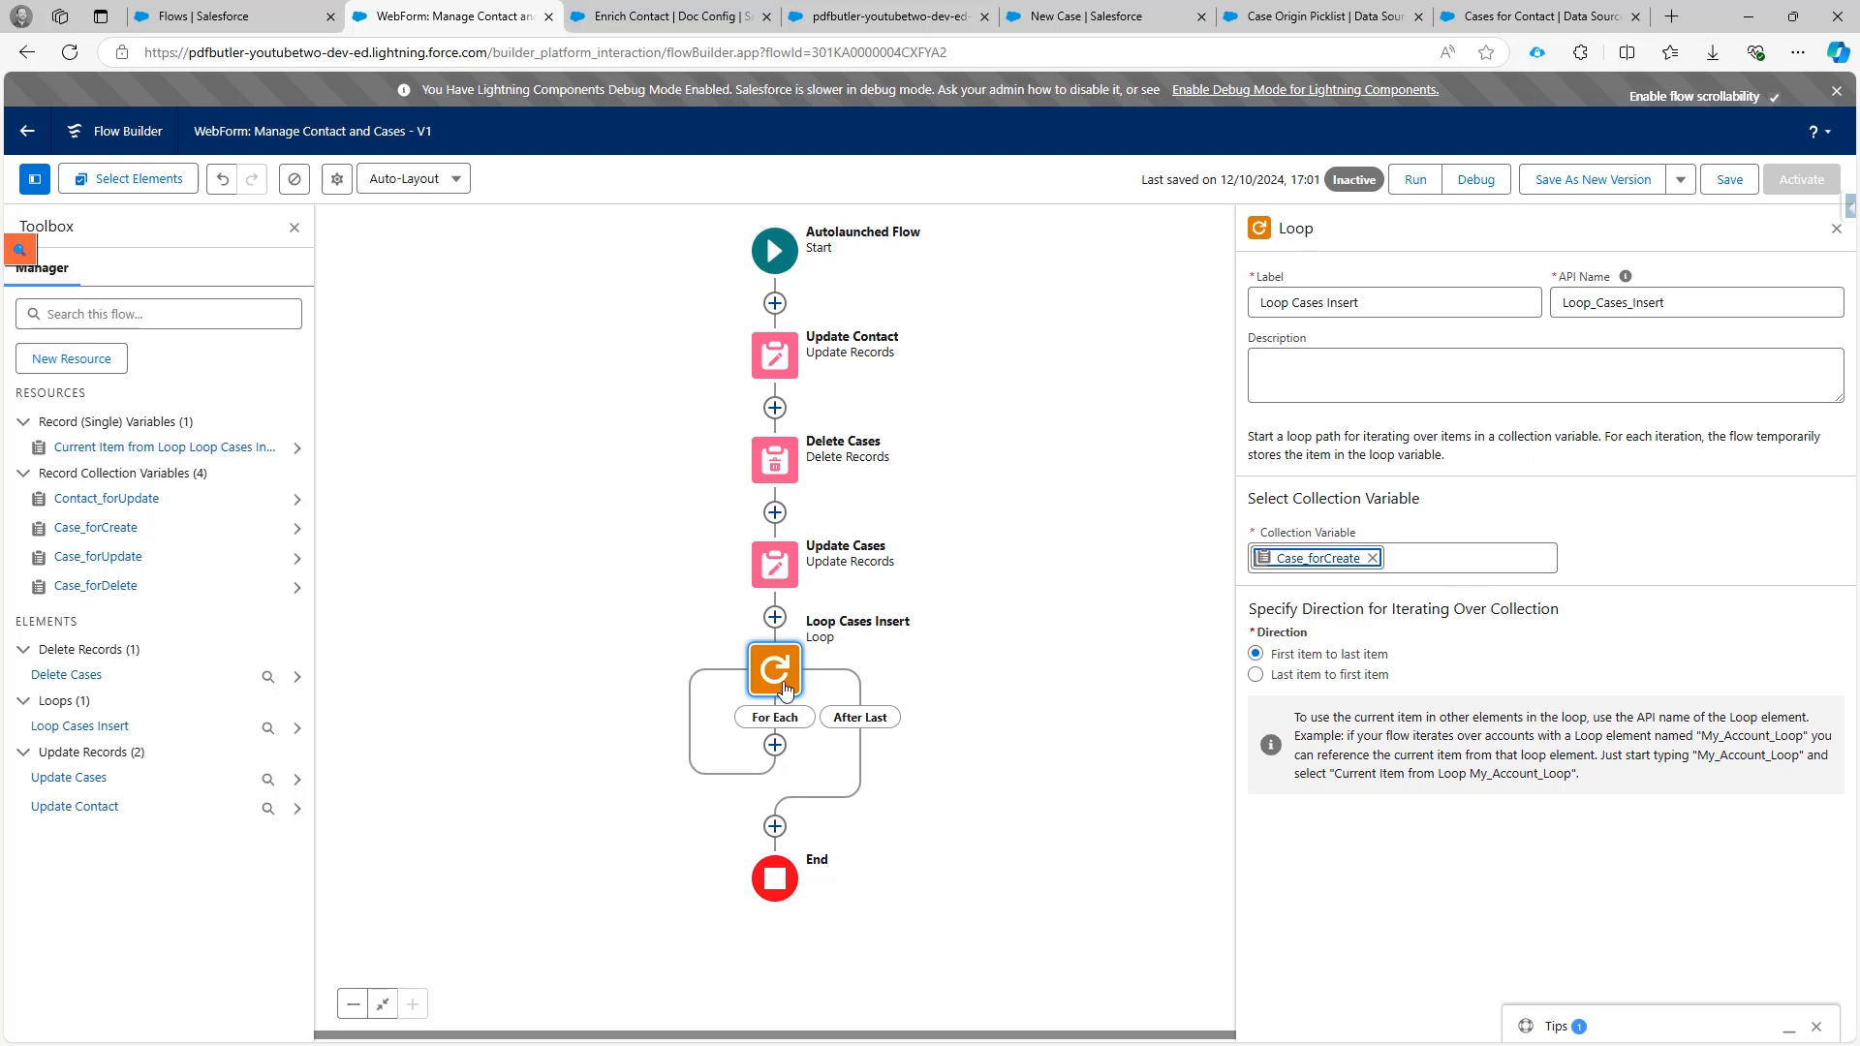
Add an Assignment element to the For Each path of Loop Cases Insert.
left_click(775, 746)
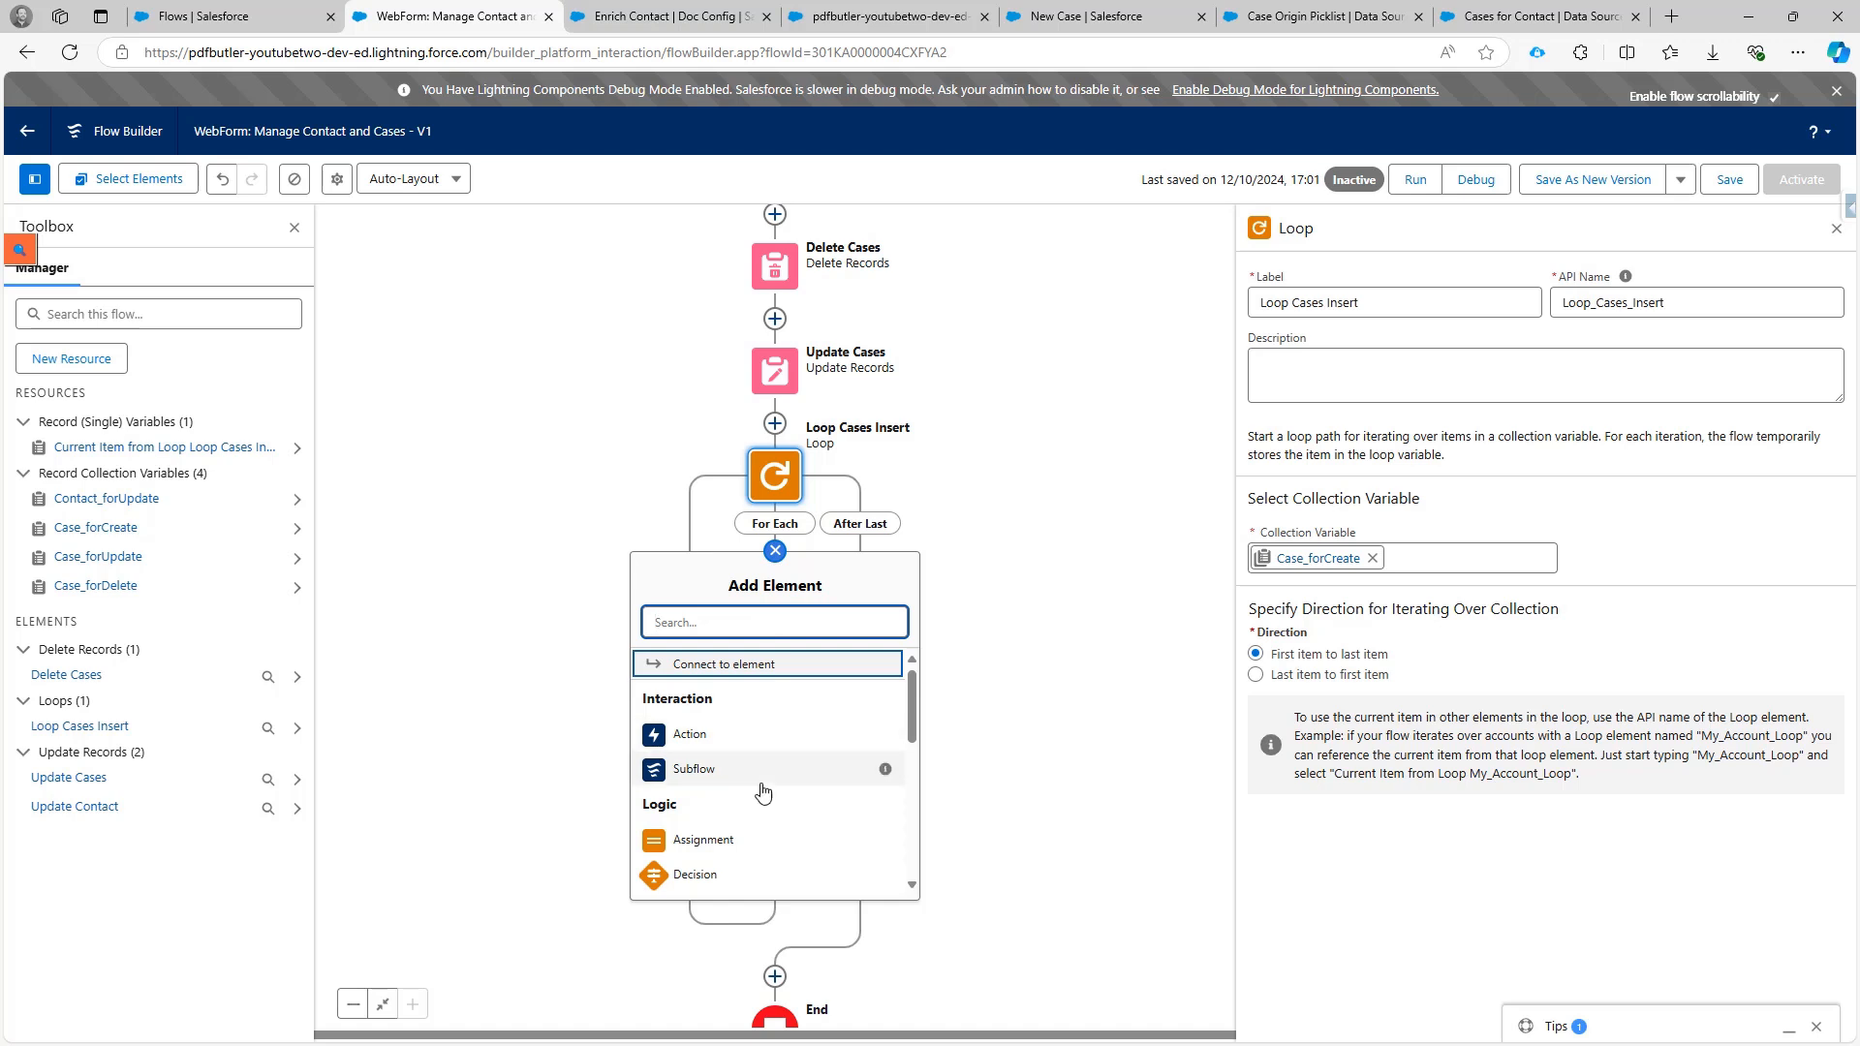
left_click(765, 840)
left_click(704, 610)
type("g")
left_click(704, 610)
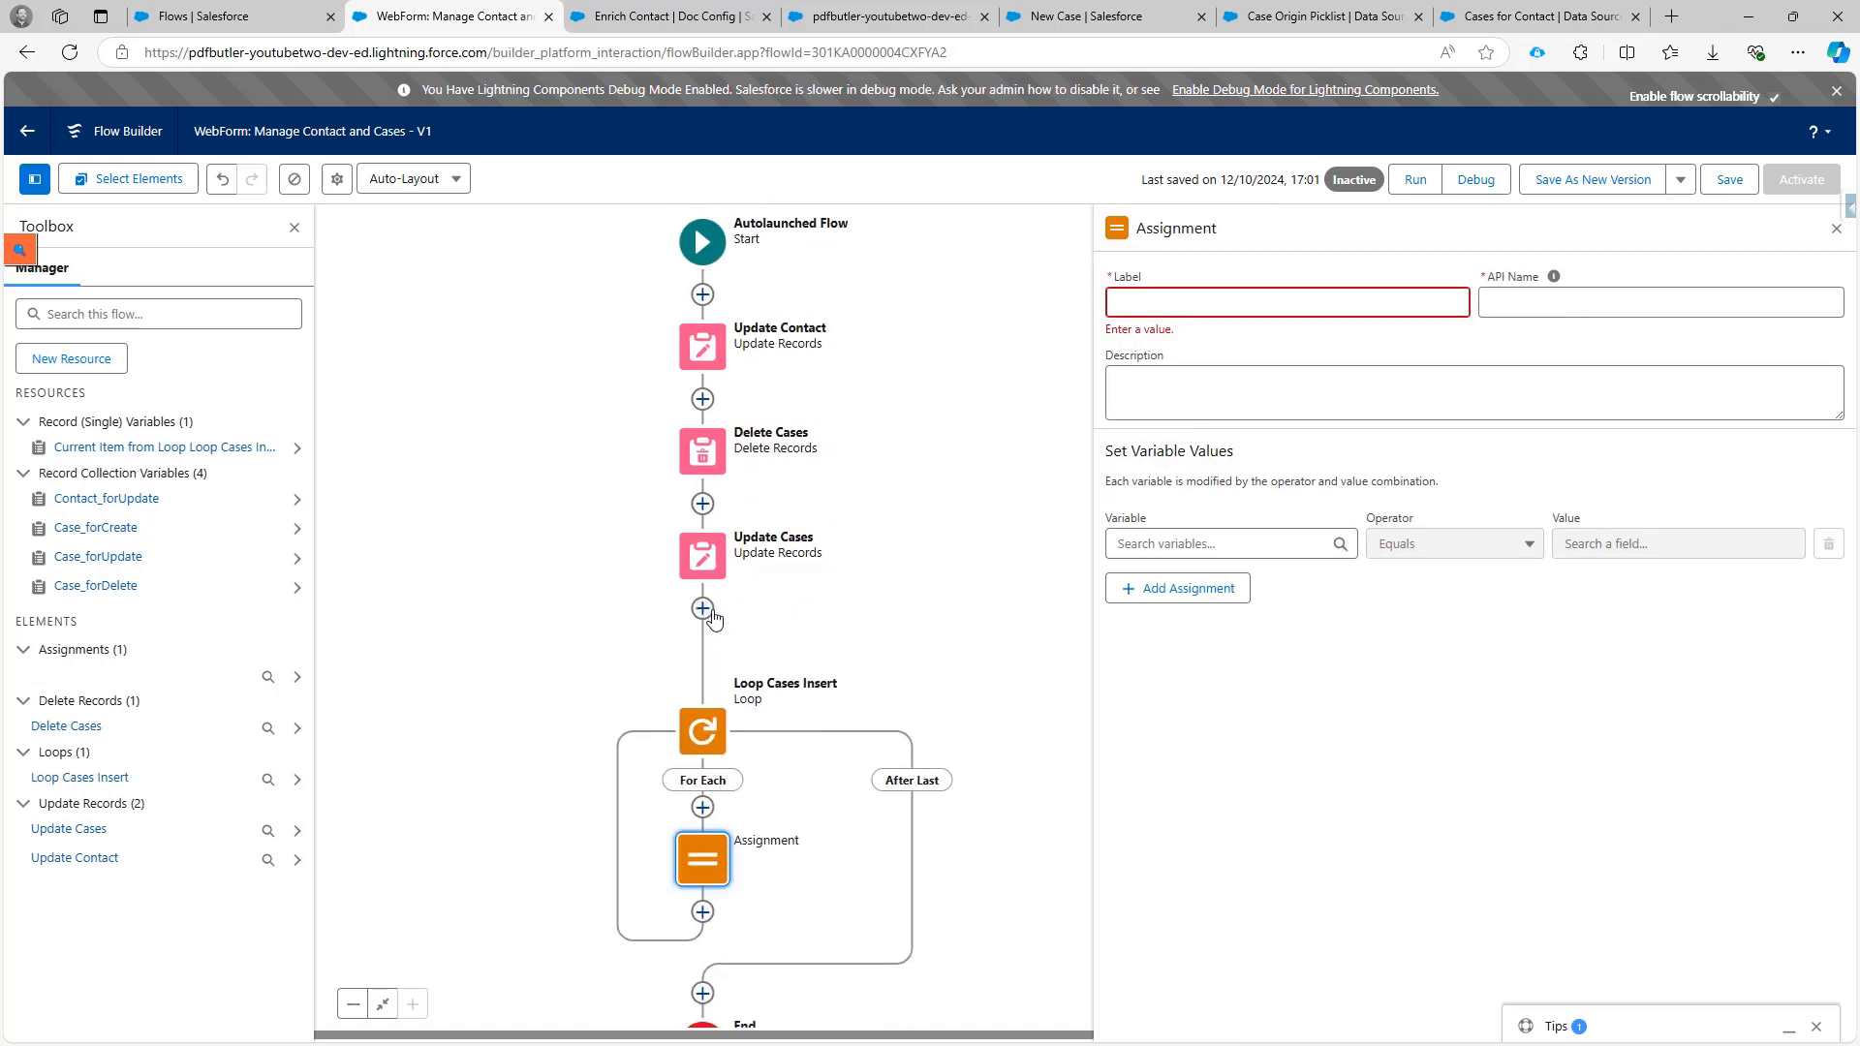
Create a Text variable resource named recordId that is available for input.
left_click(97, 377)
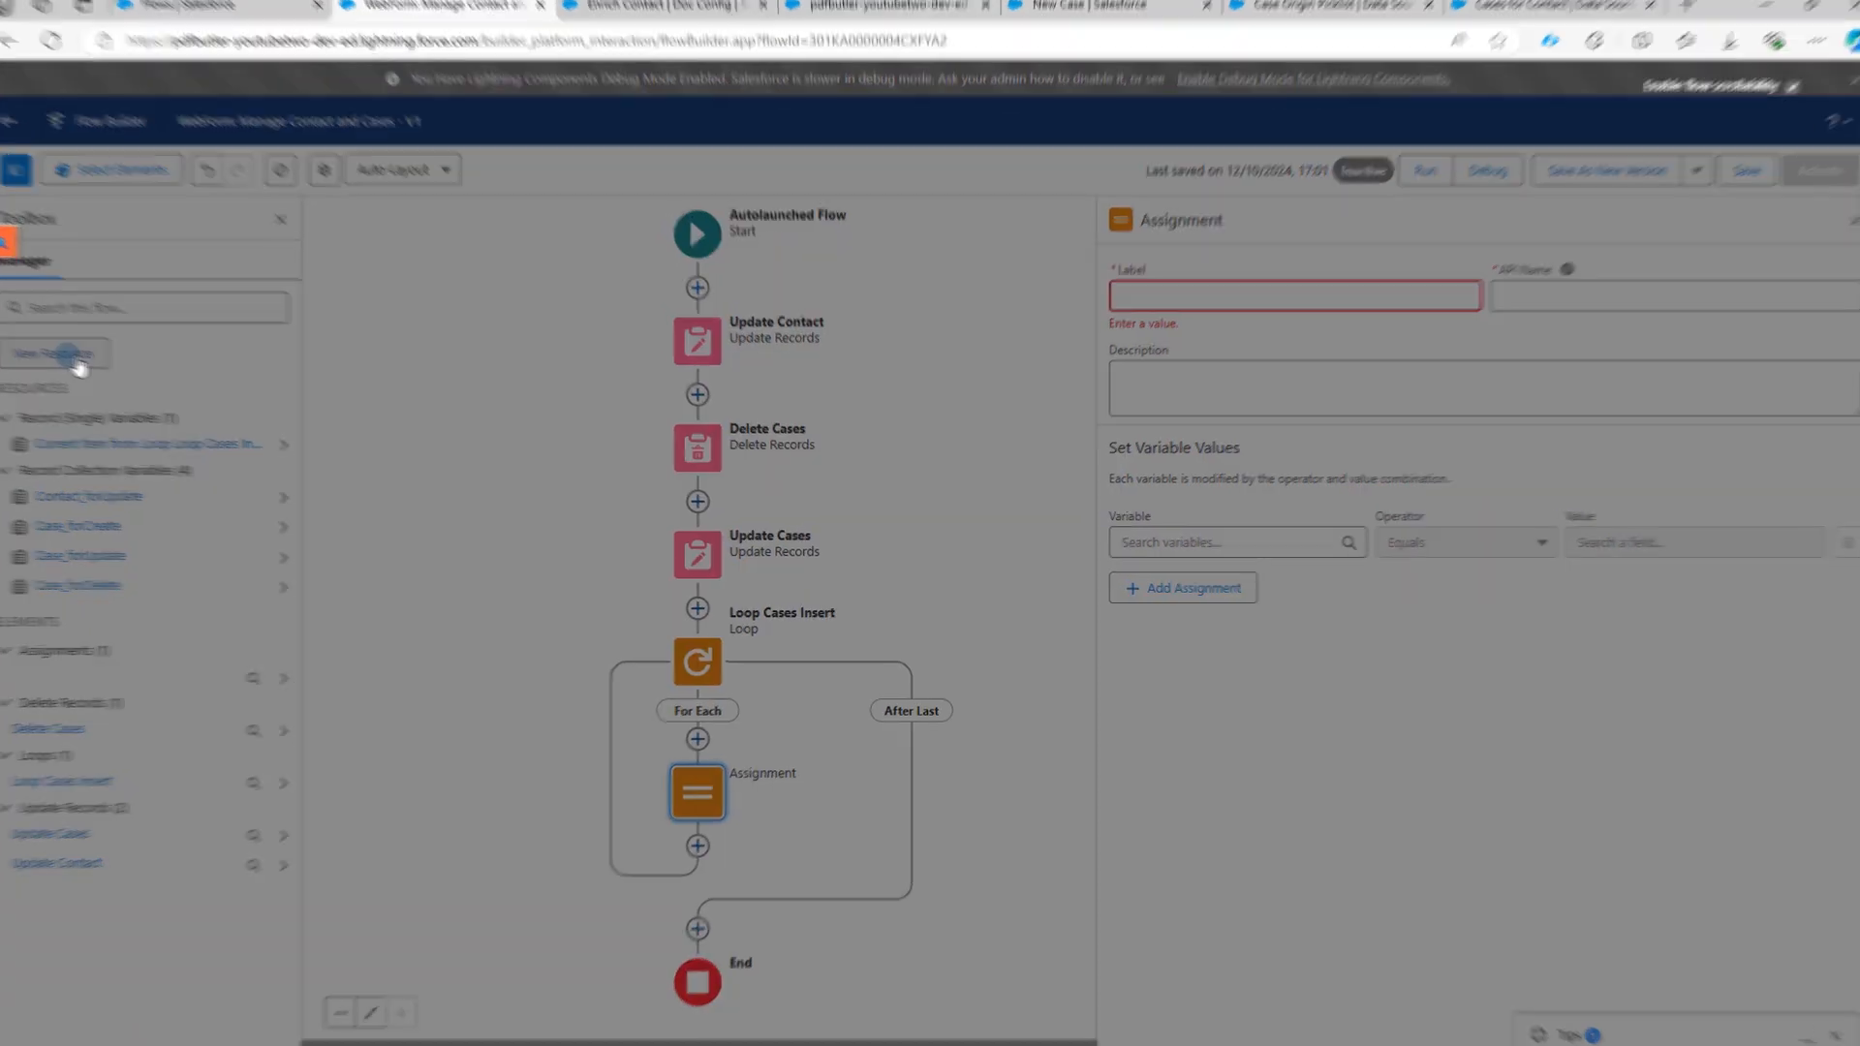
left_click(678, 480)
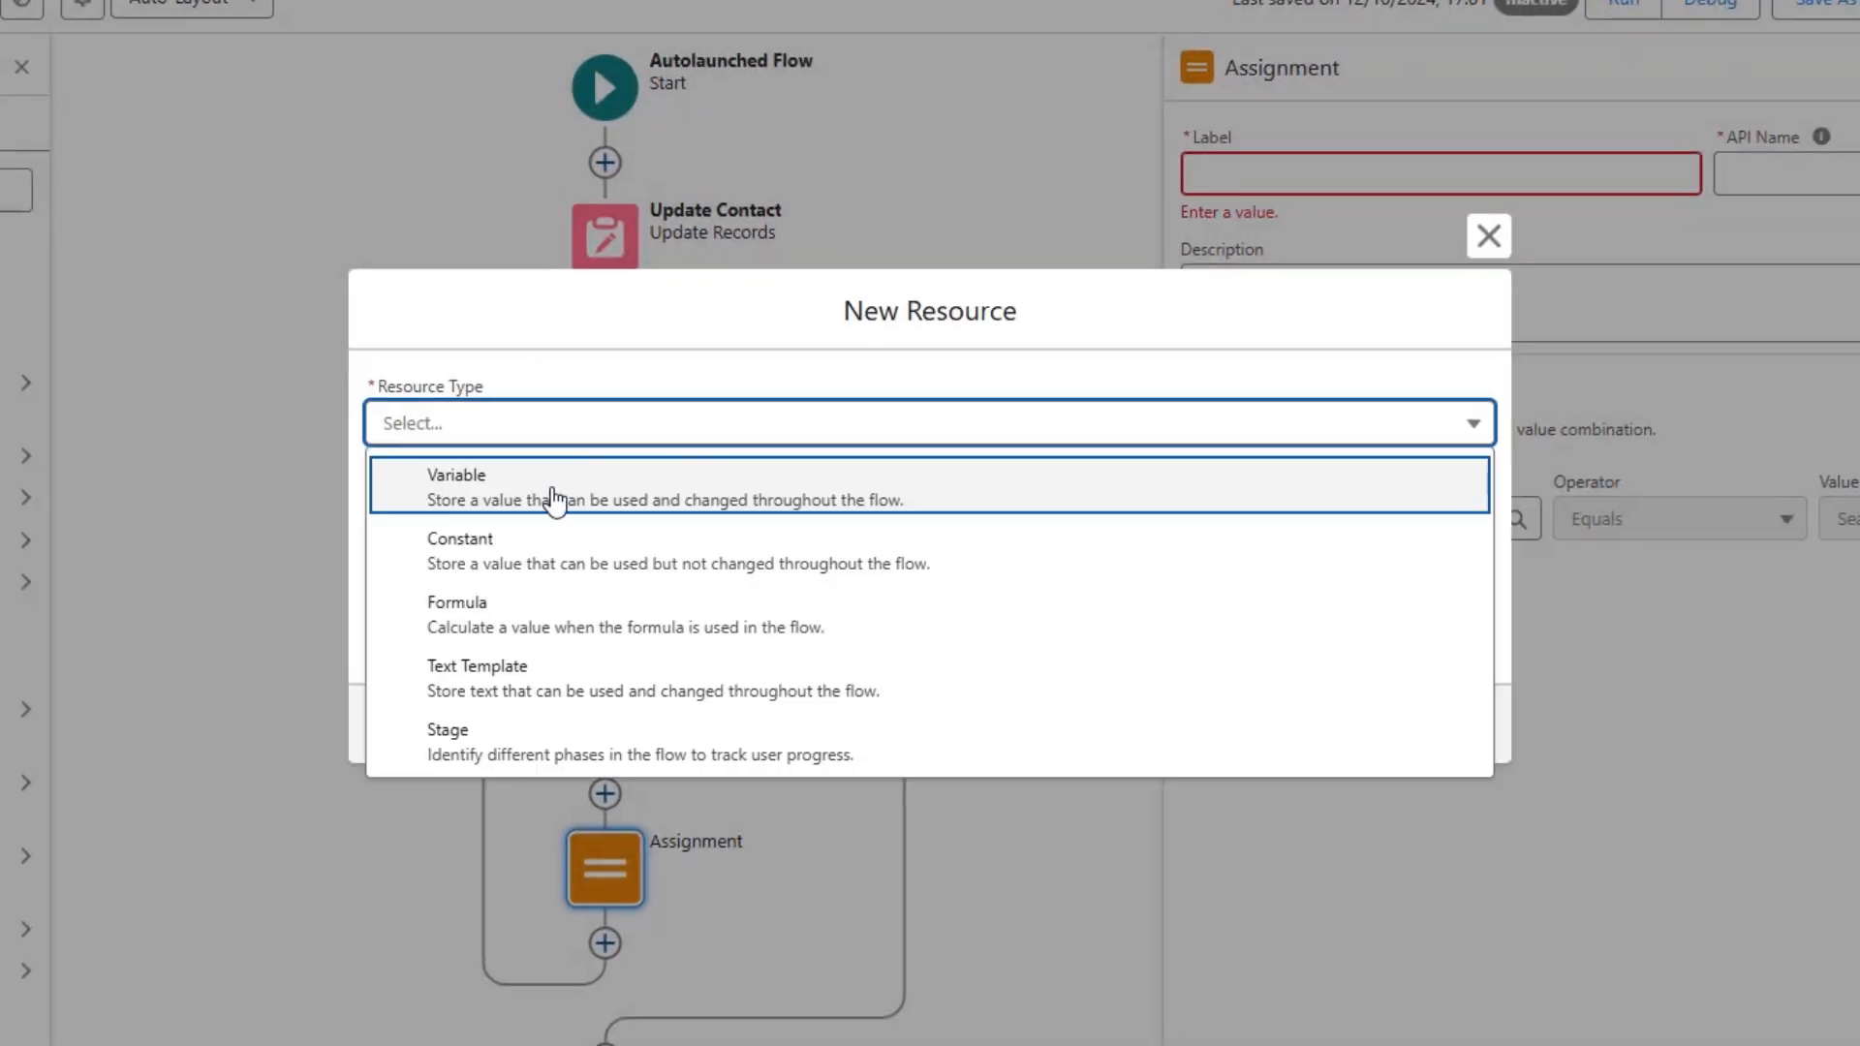
left_click(554, 500)
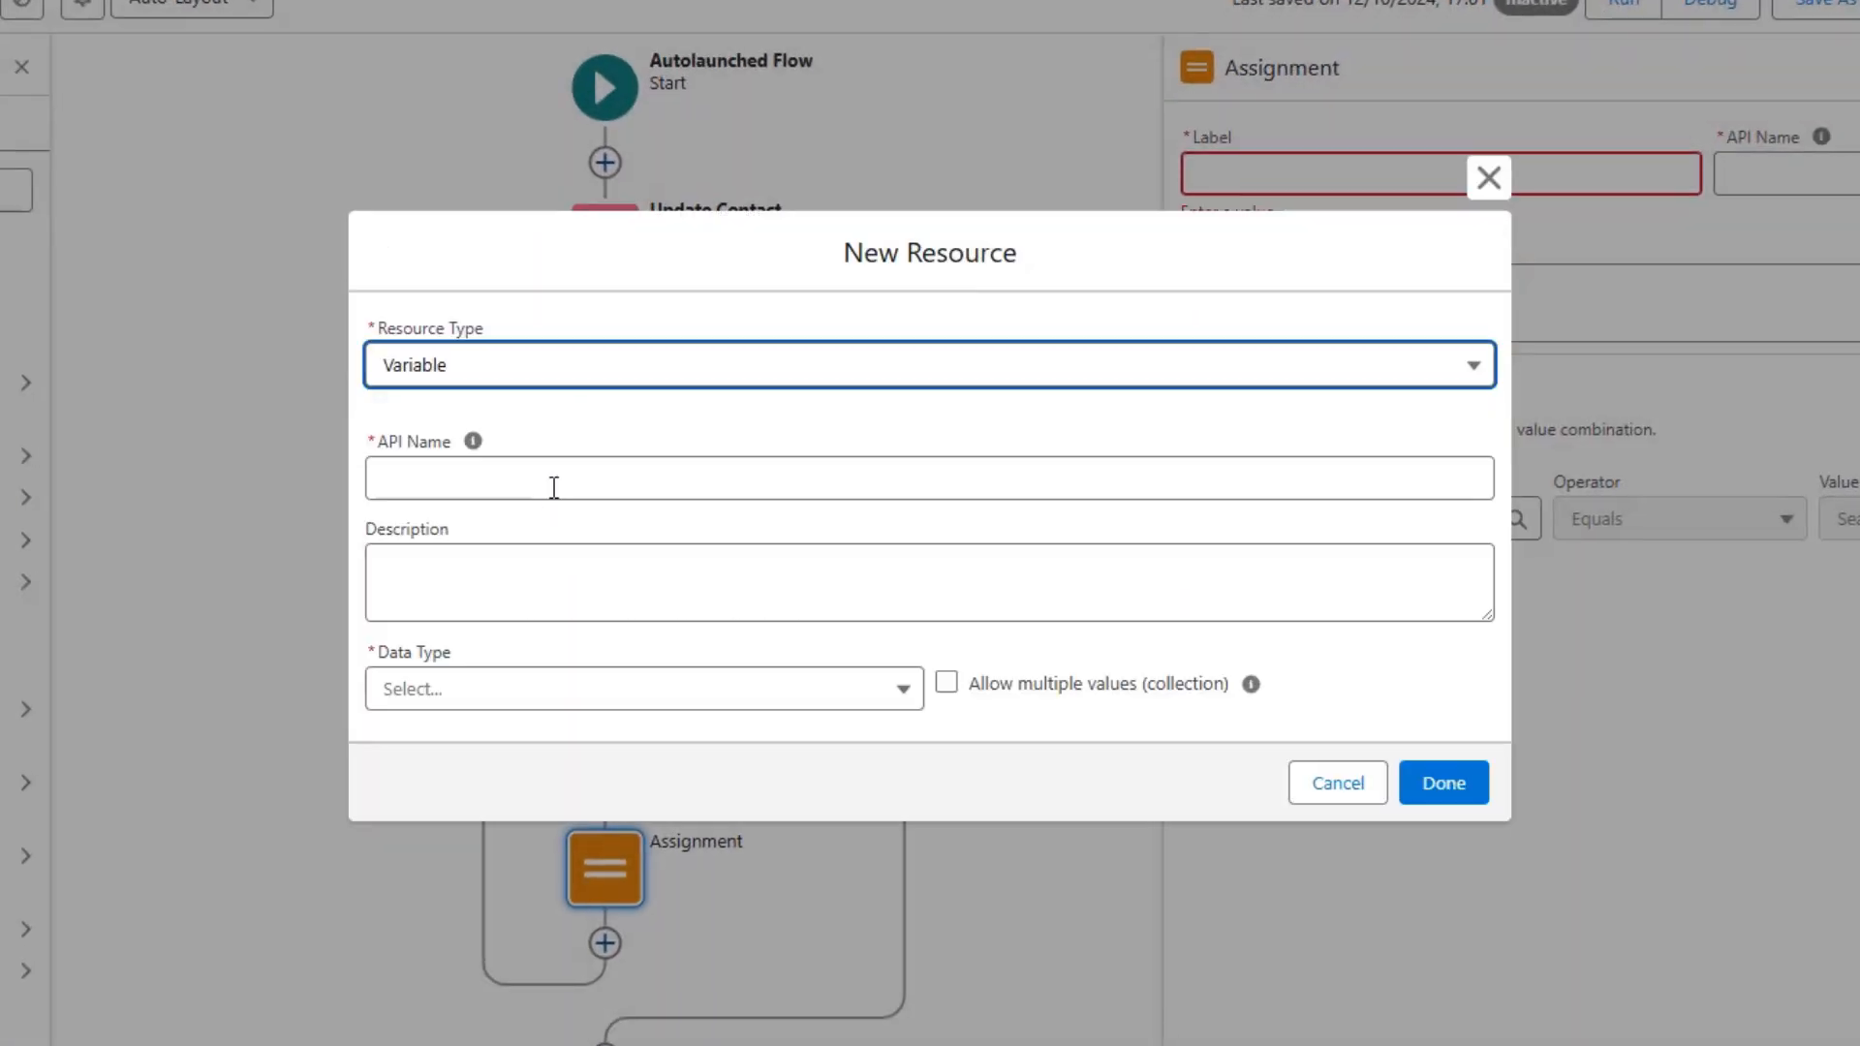
left_click(469, 467)
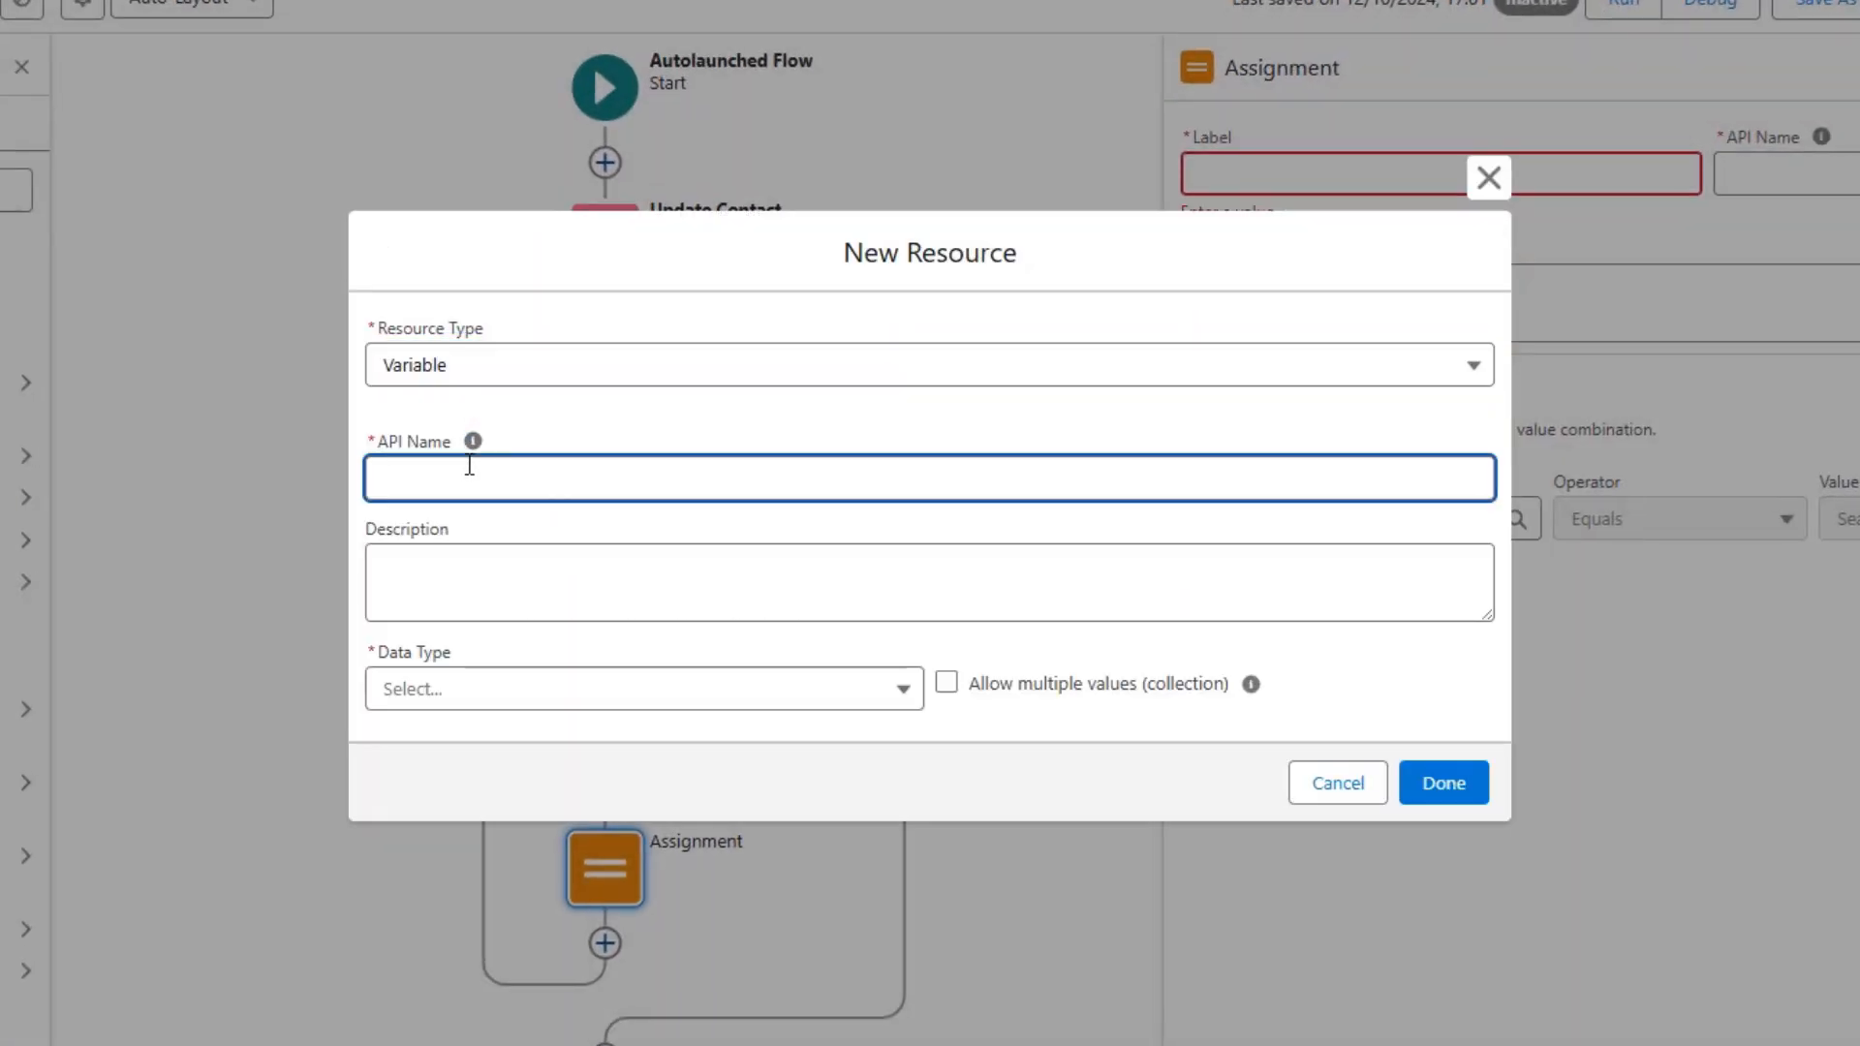
type("recordId")
left_click(496, 696)
left_click(512, 757)
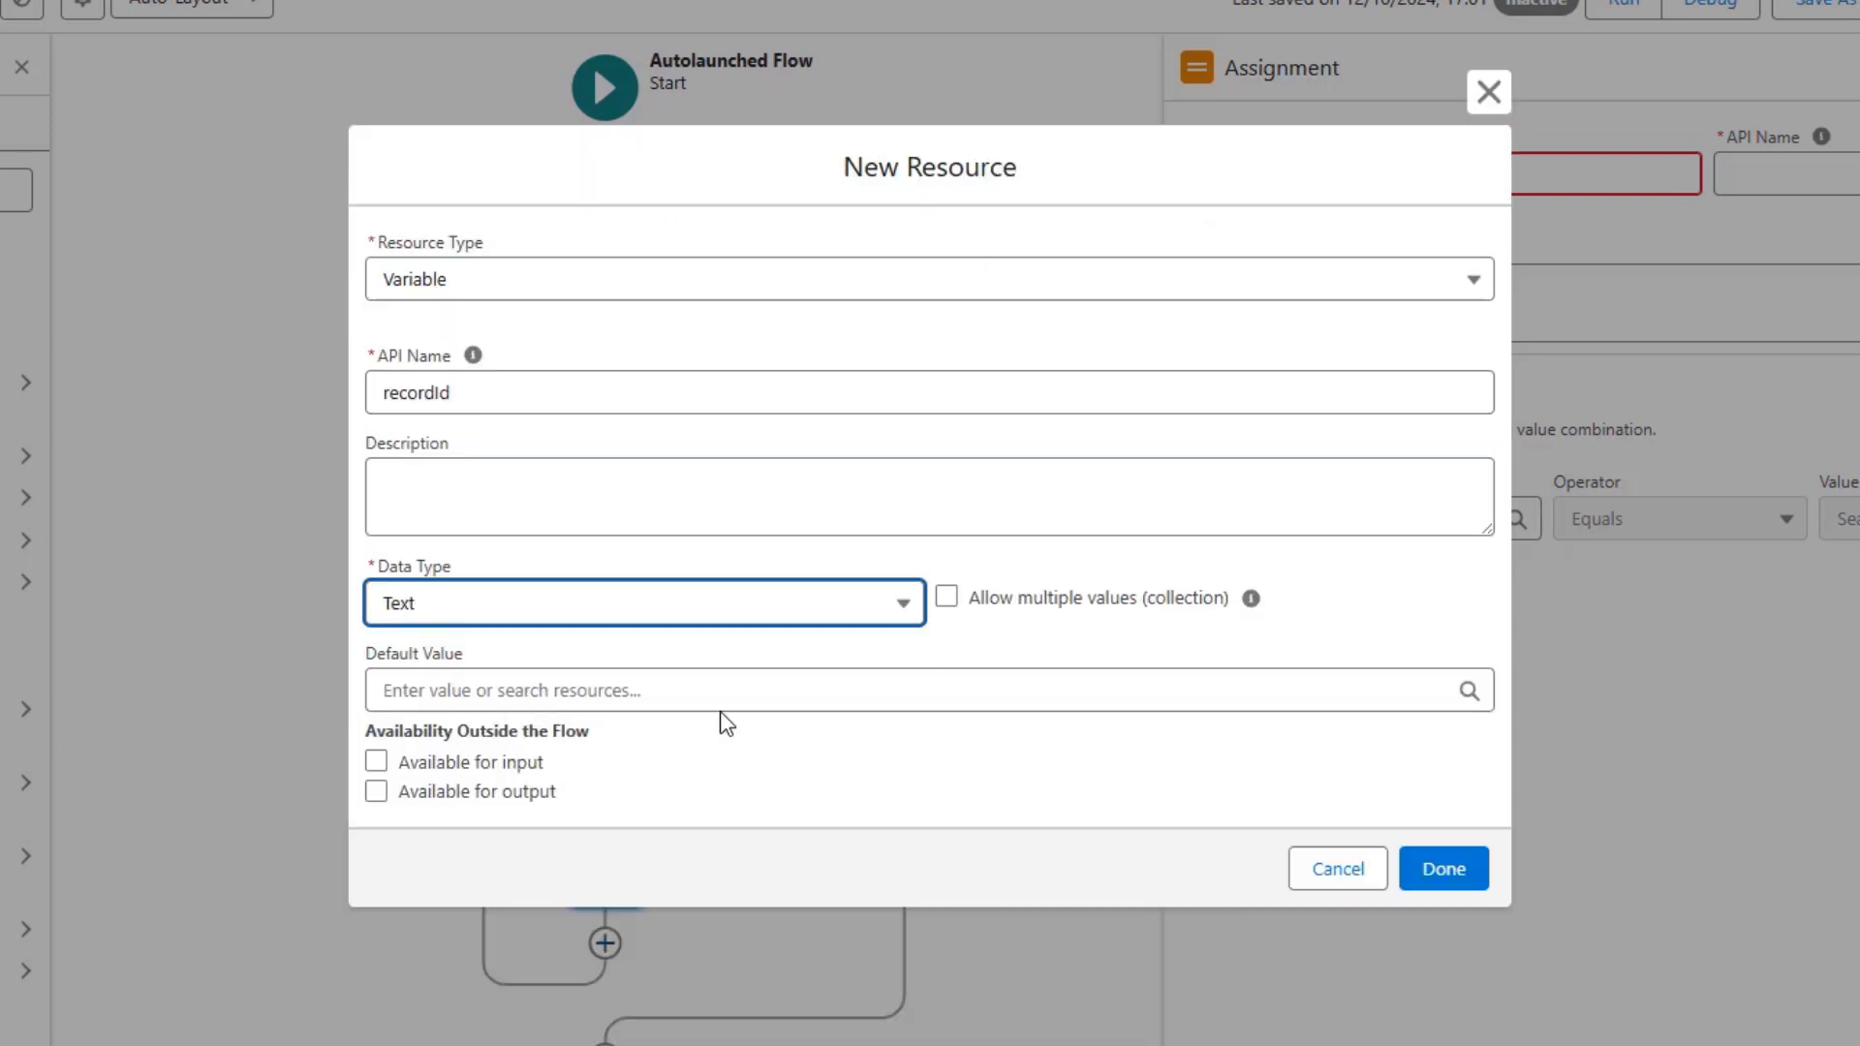
left_click(478, 690)
left_click(481, 766)
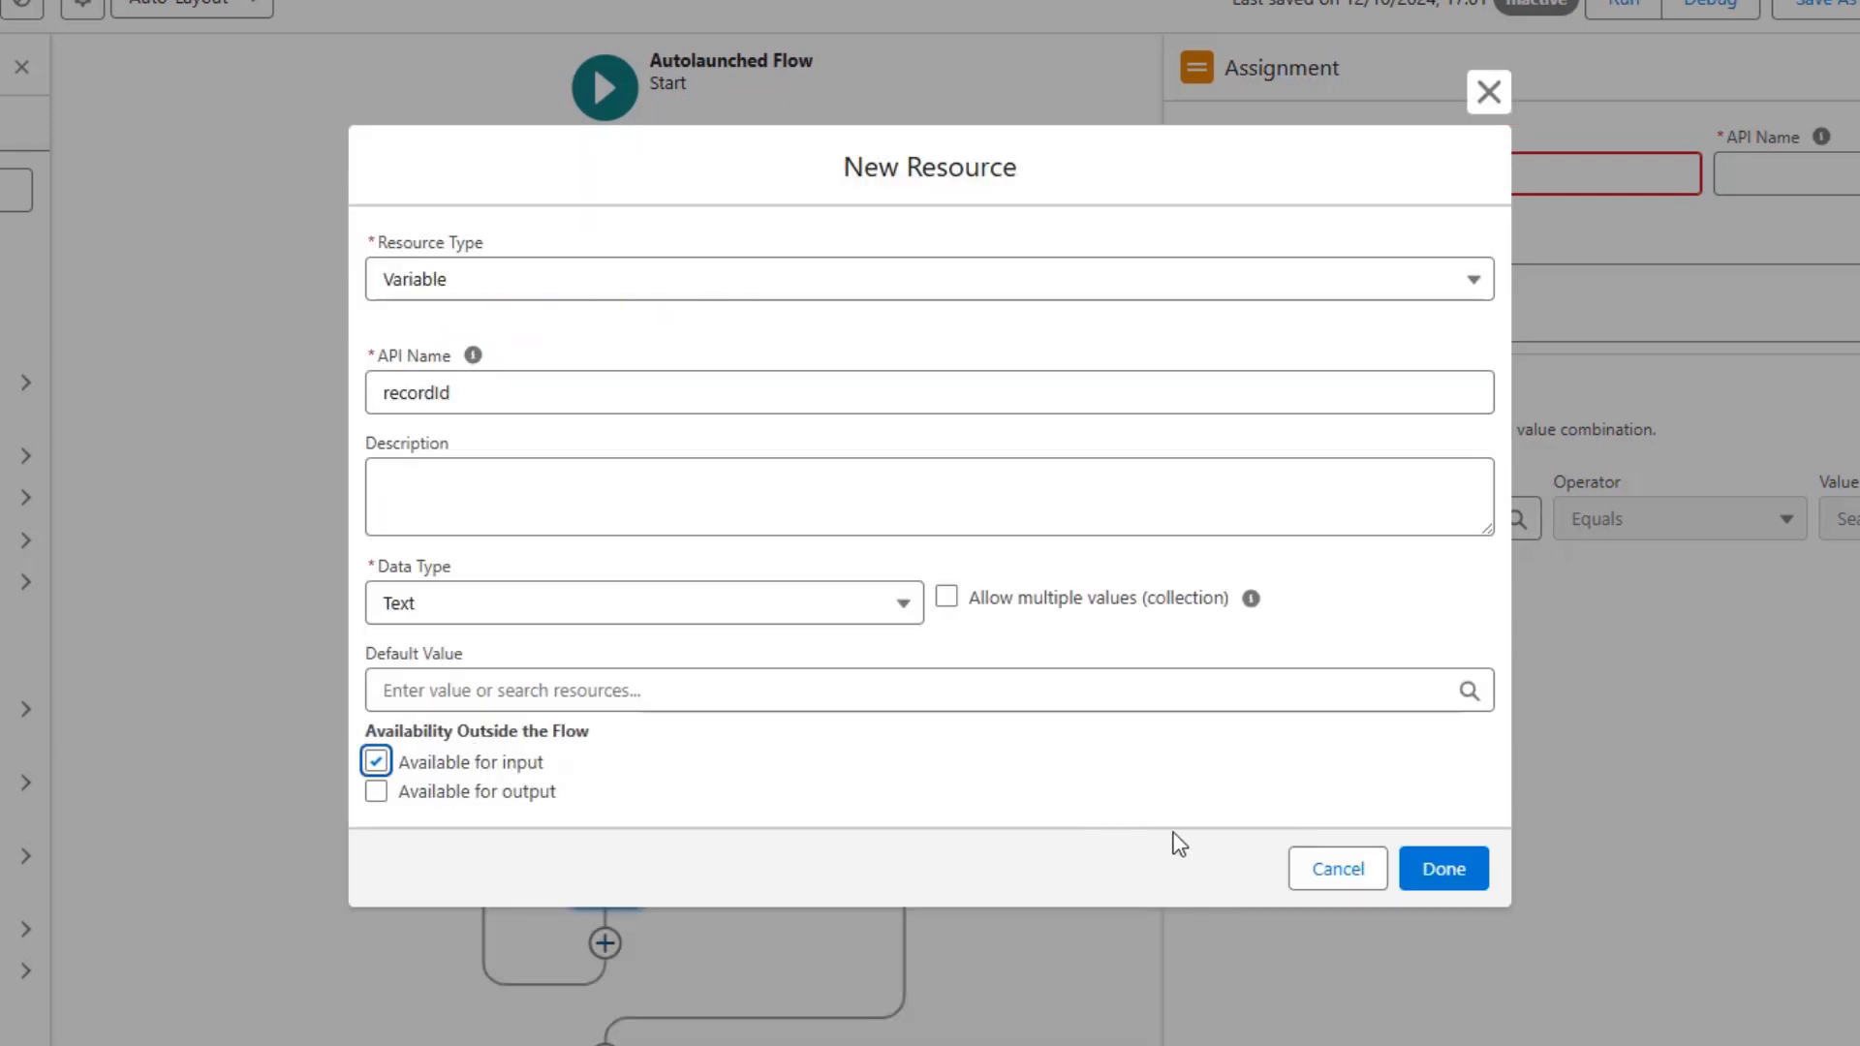
left_click(1424, 870)
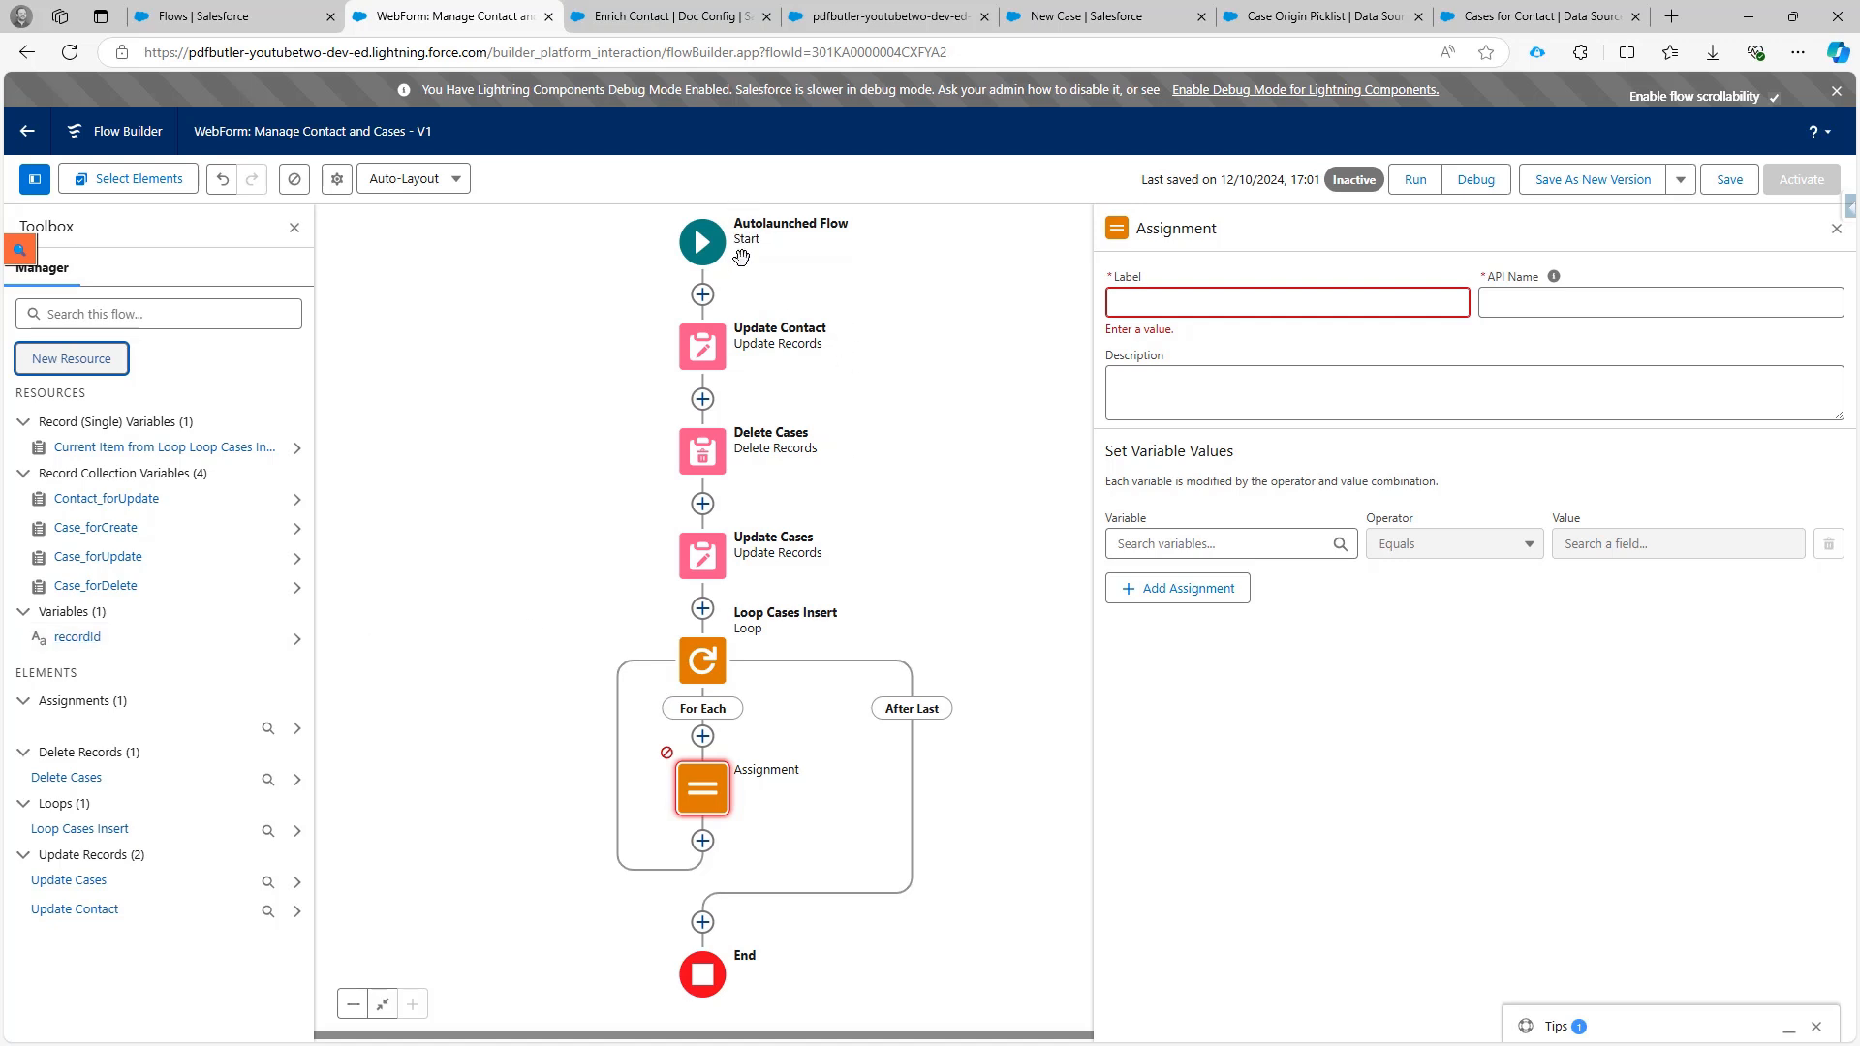
Add a Get Records element between Update Cases and Loop Cases Insert, labelled Get Contact with API name Get_Contact.
left_click(702, 607)
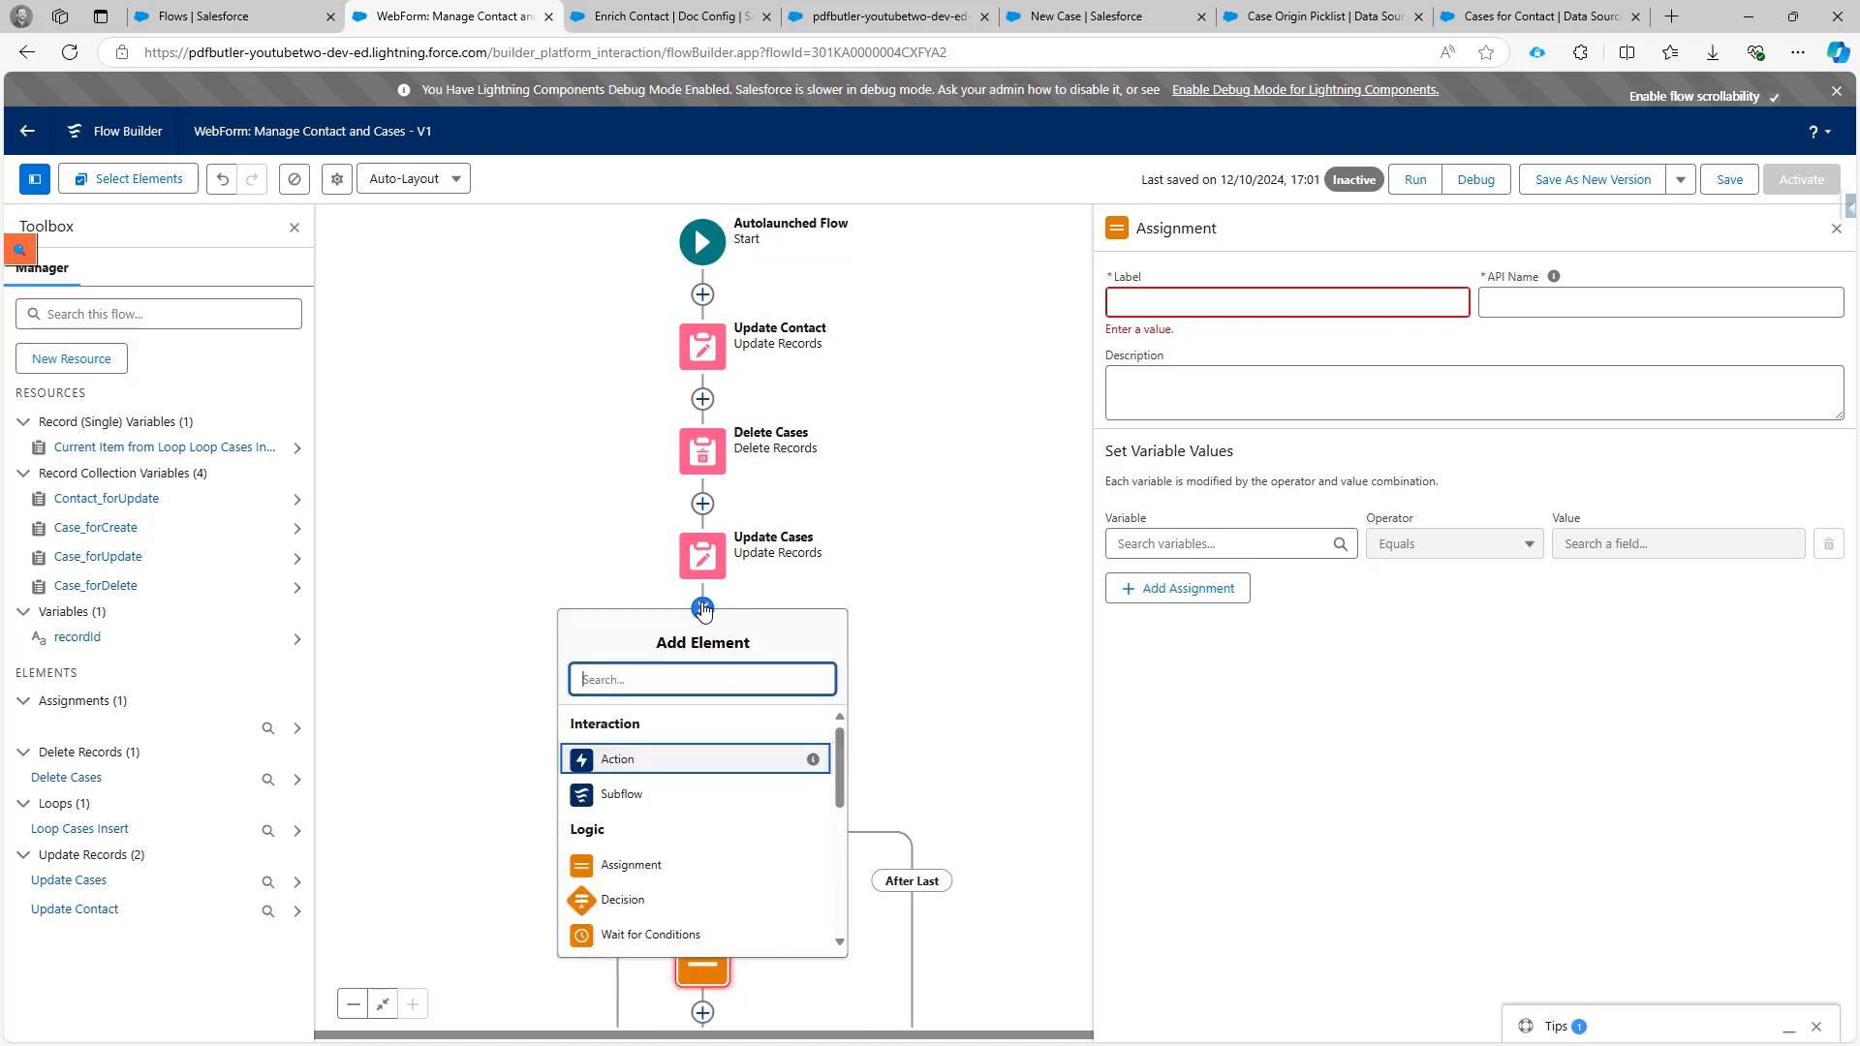
type("get")
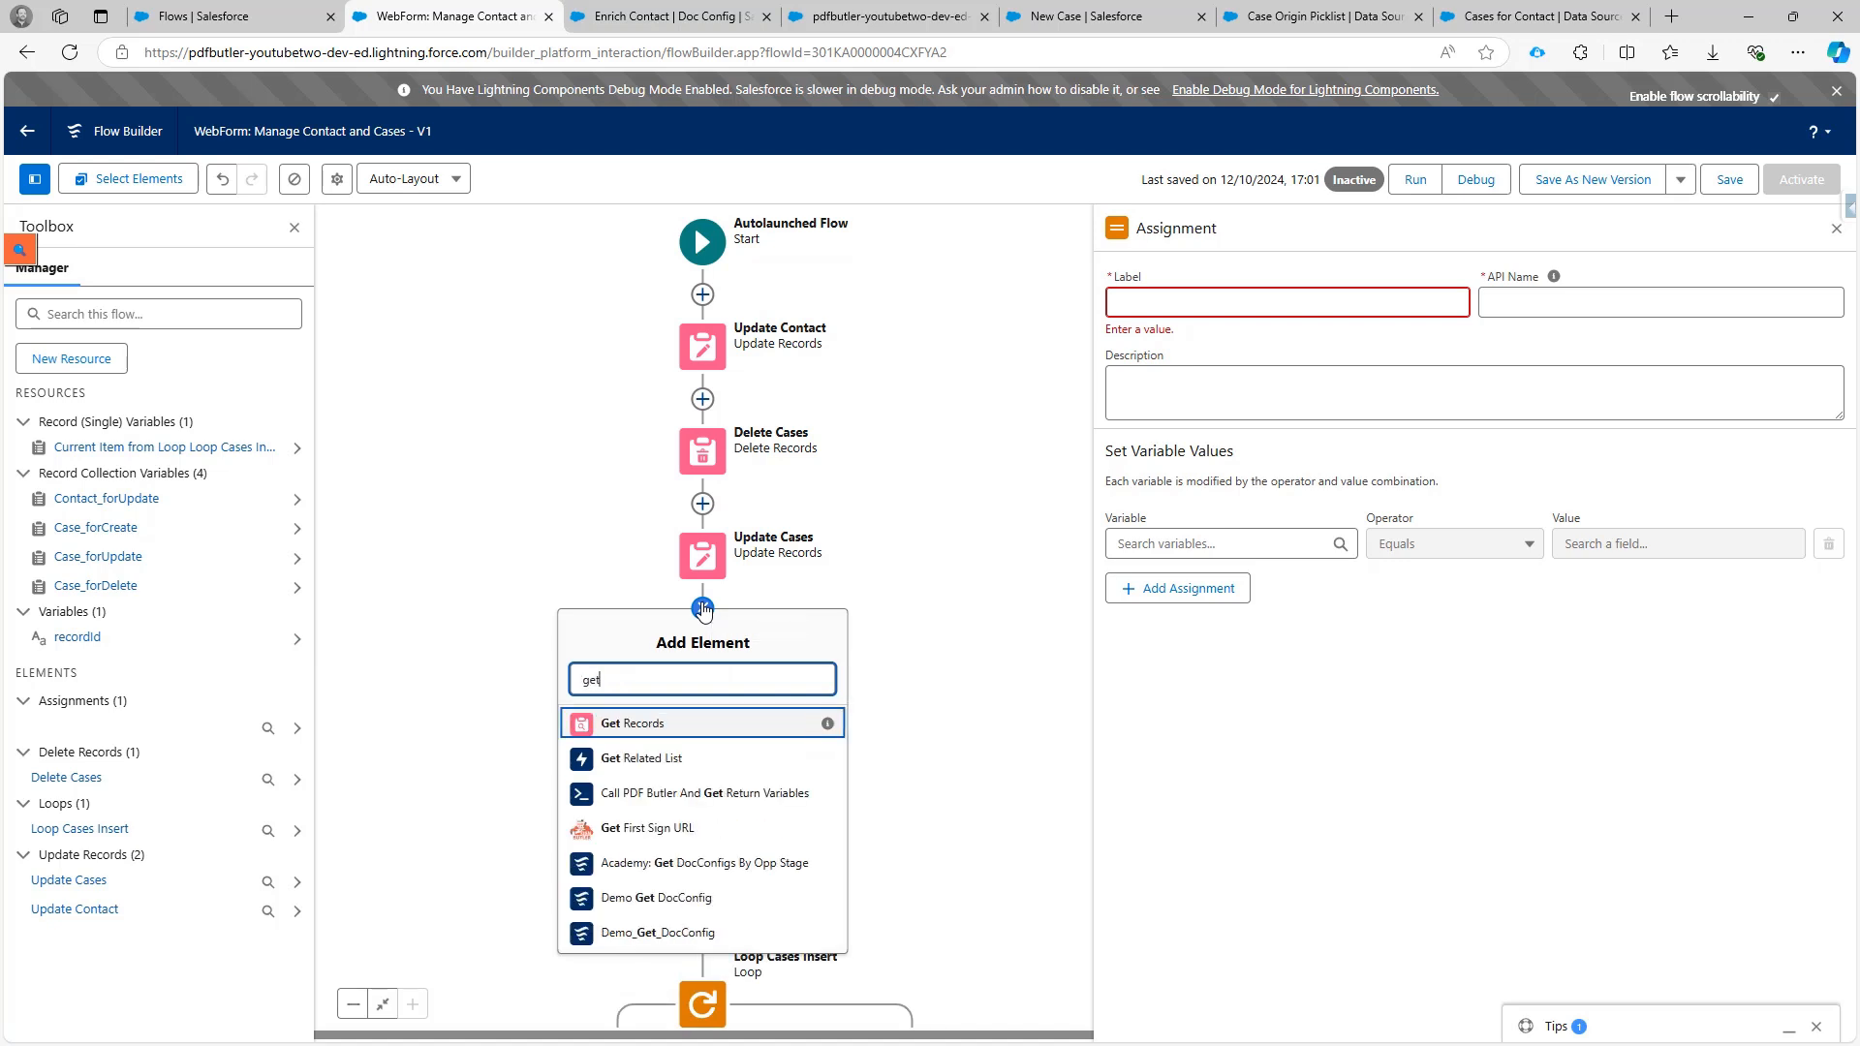
left_click(692, 731)
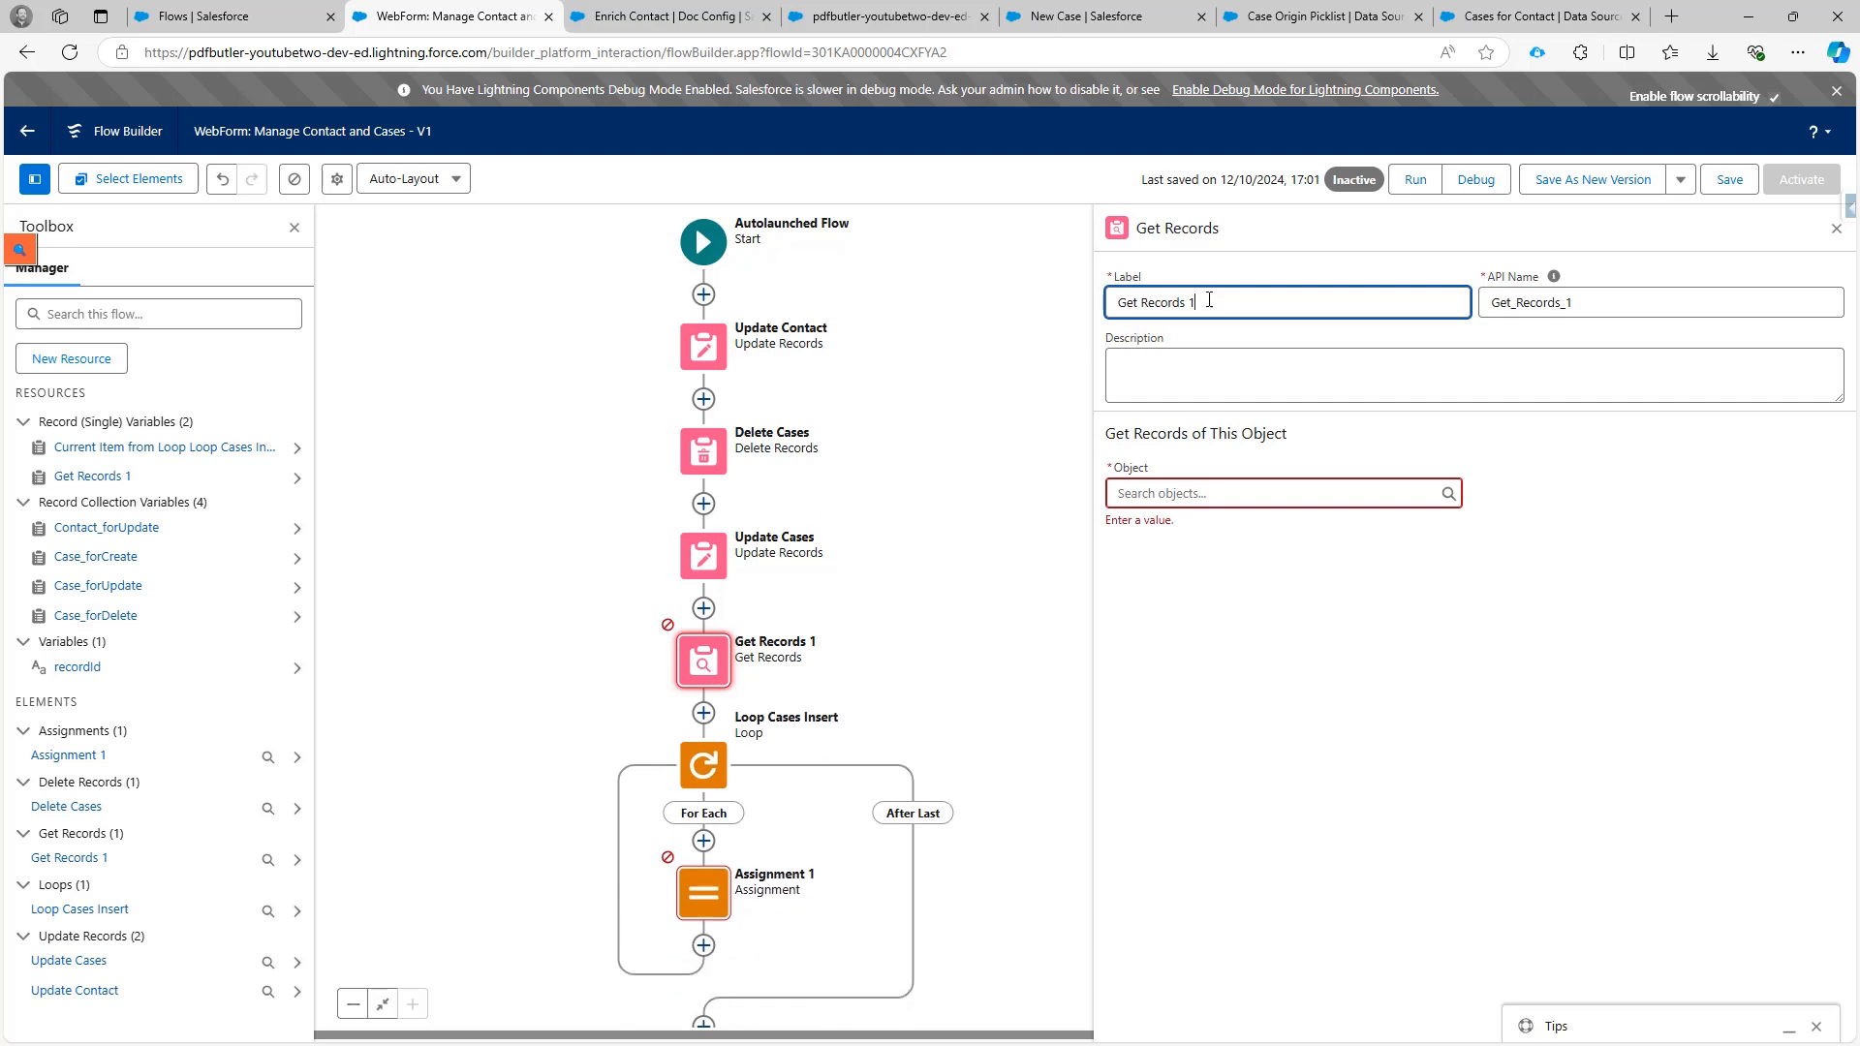
left_click_drag(1209, 300, 1100, 312)
type("Get Contact")
key("Tab")
key("Tab")
key("BackSpace")
key("shift+Tab")
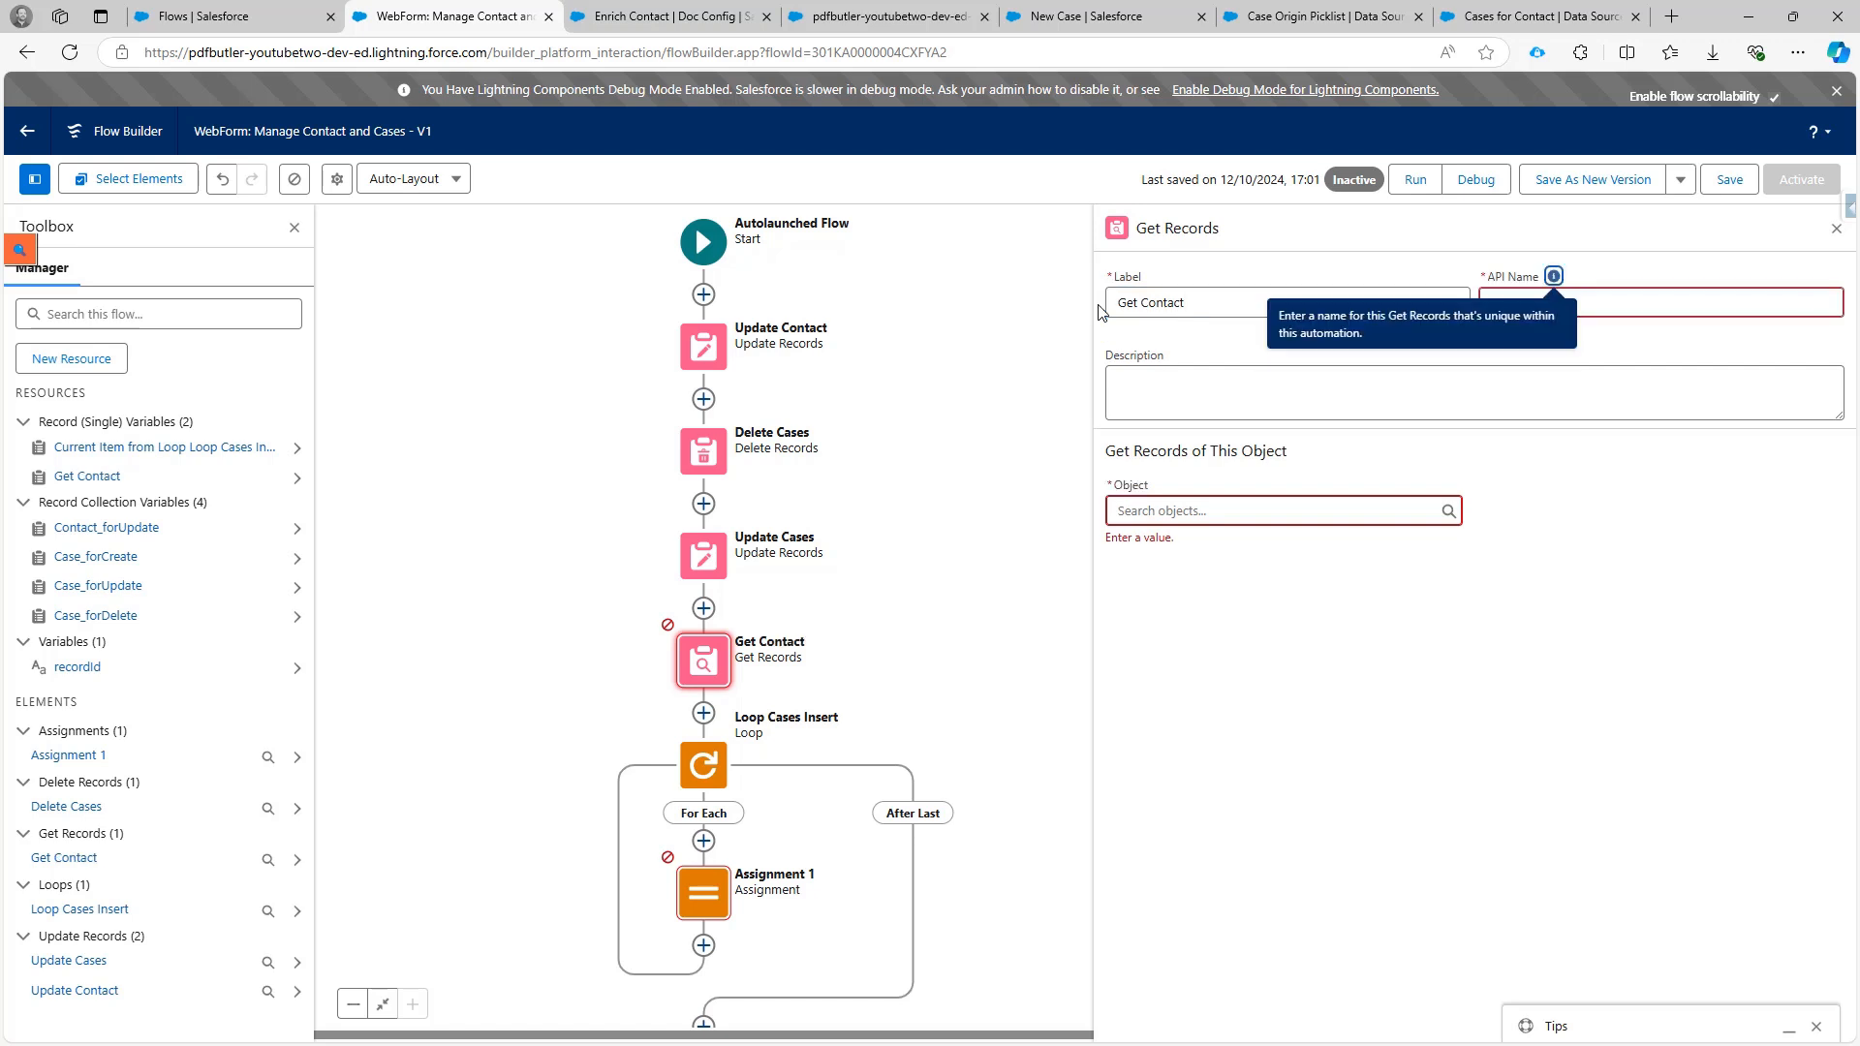
key("Tab")
key("Tab")
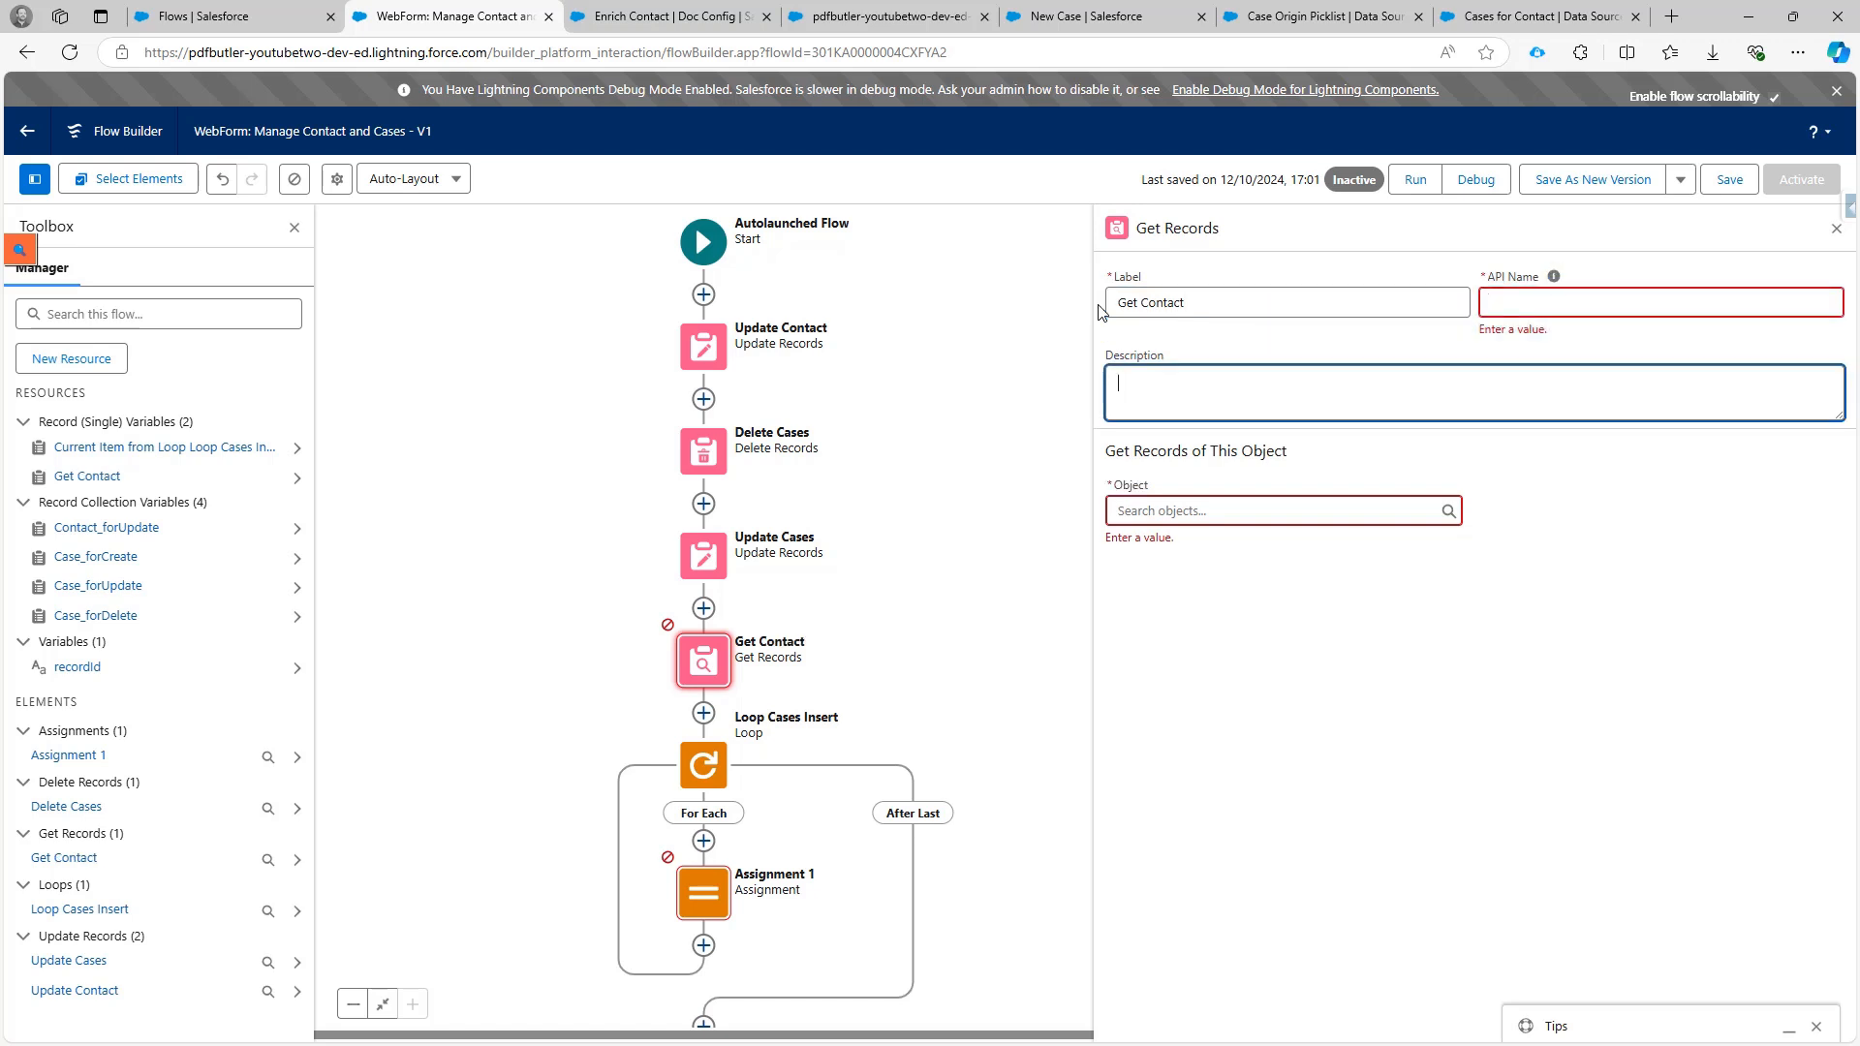
left_click(1234, 309)
left_click(1234, 439)
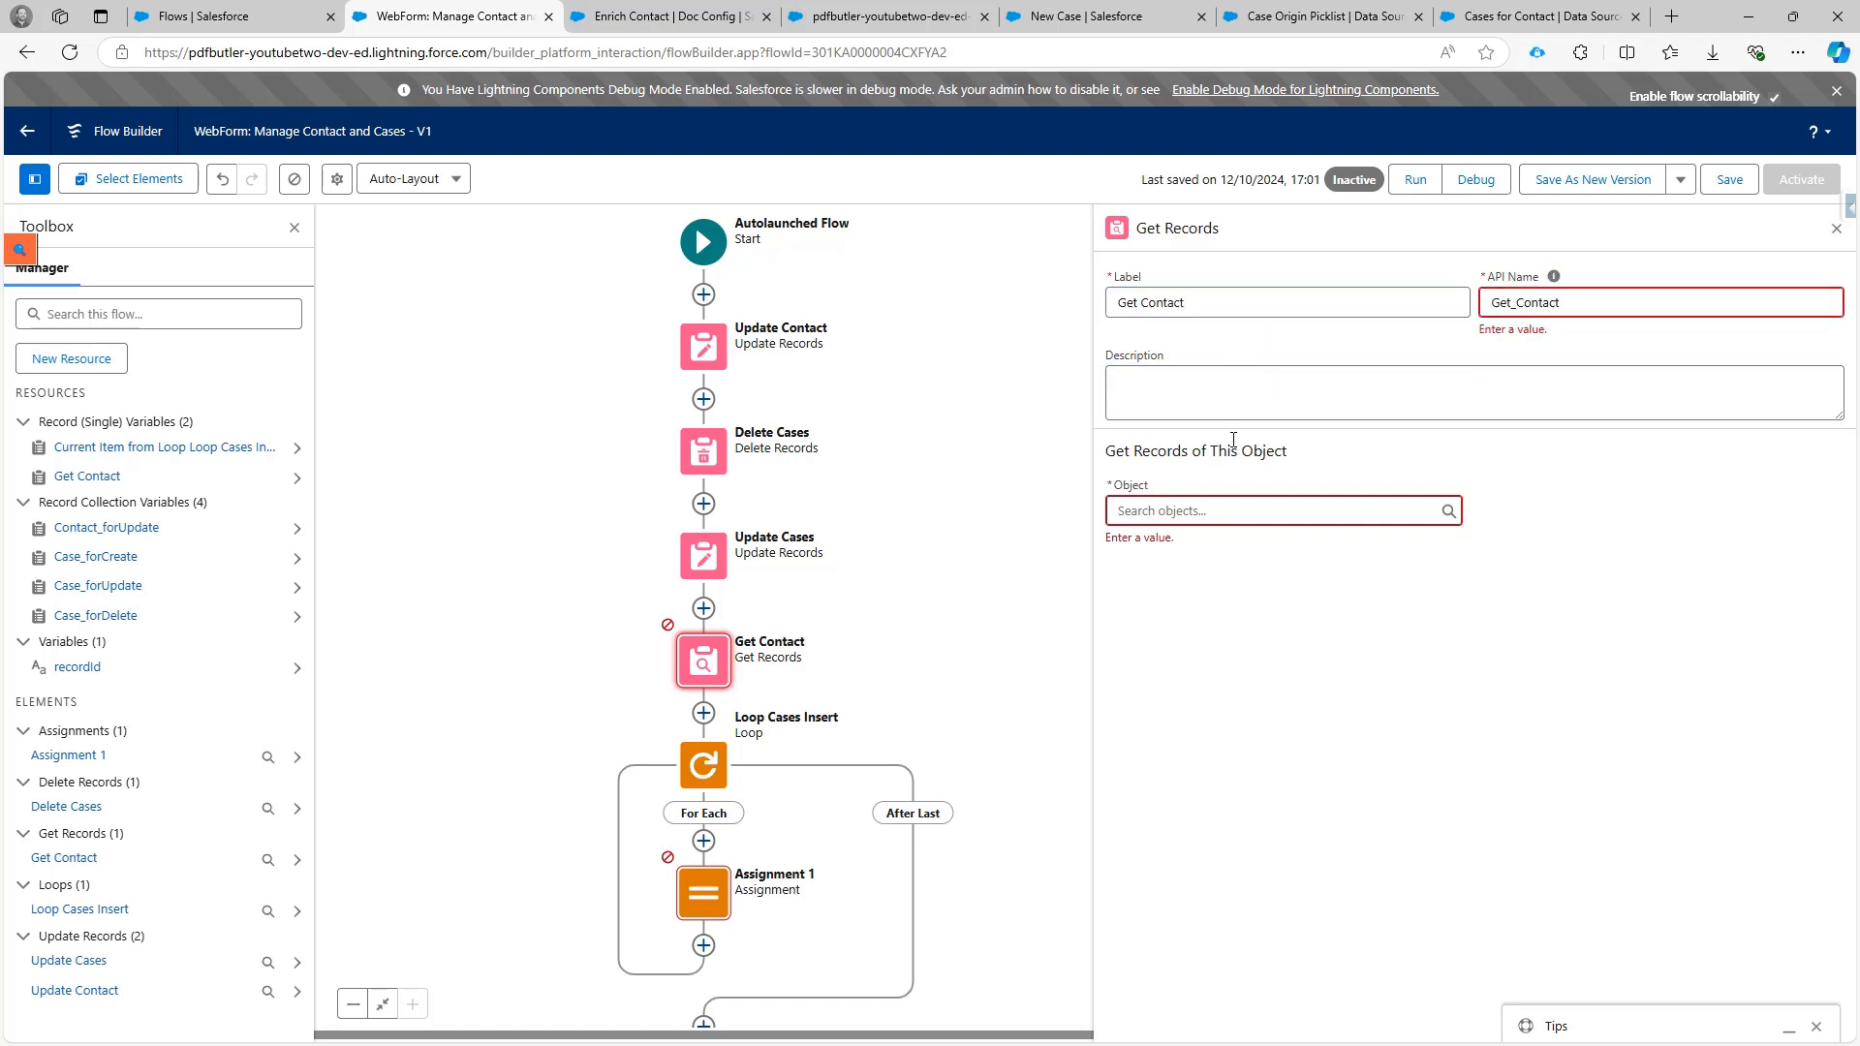
Set Get Contact to retrieve the Contact object, filtered by Id Equals the recordId variable.
left_click(1218, 500)
type("Conta")
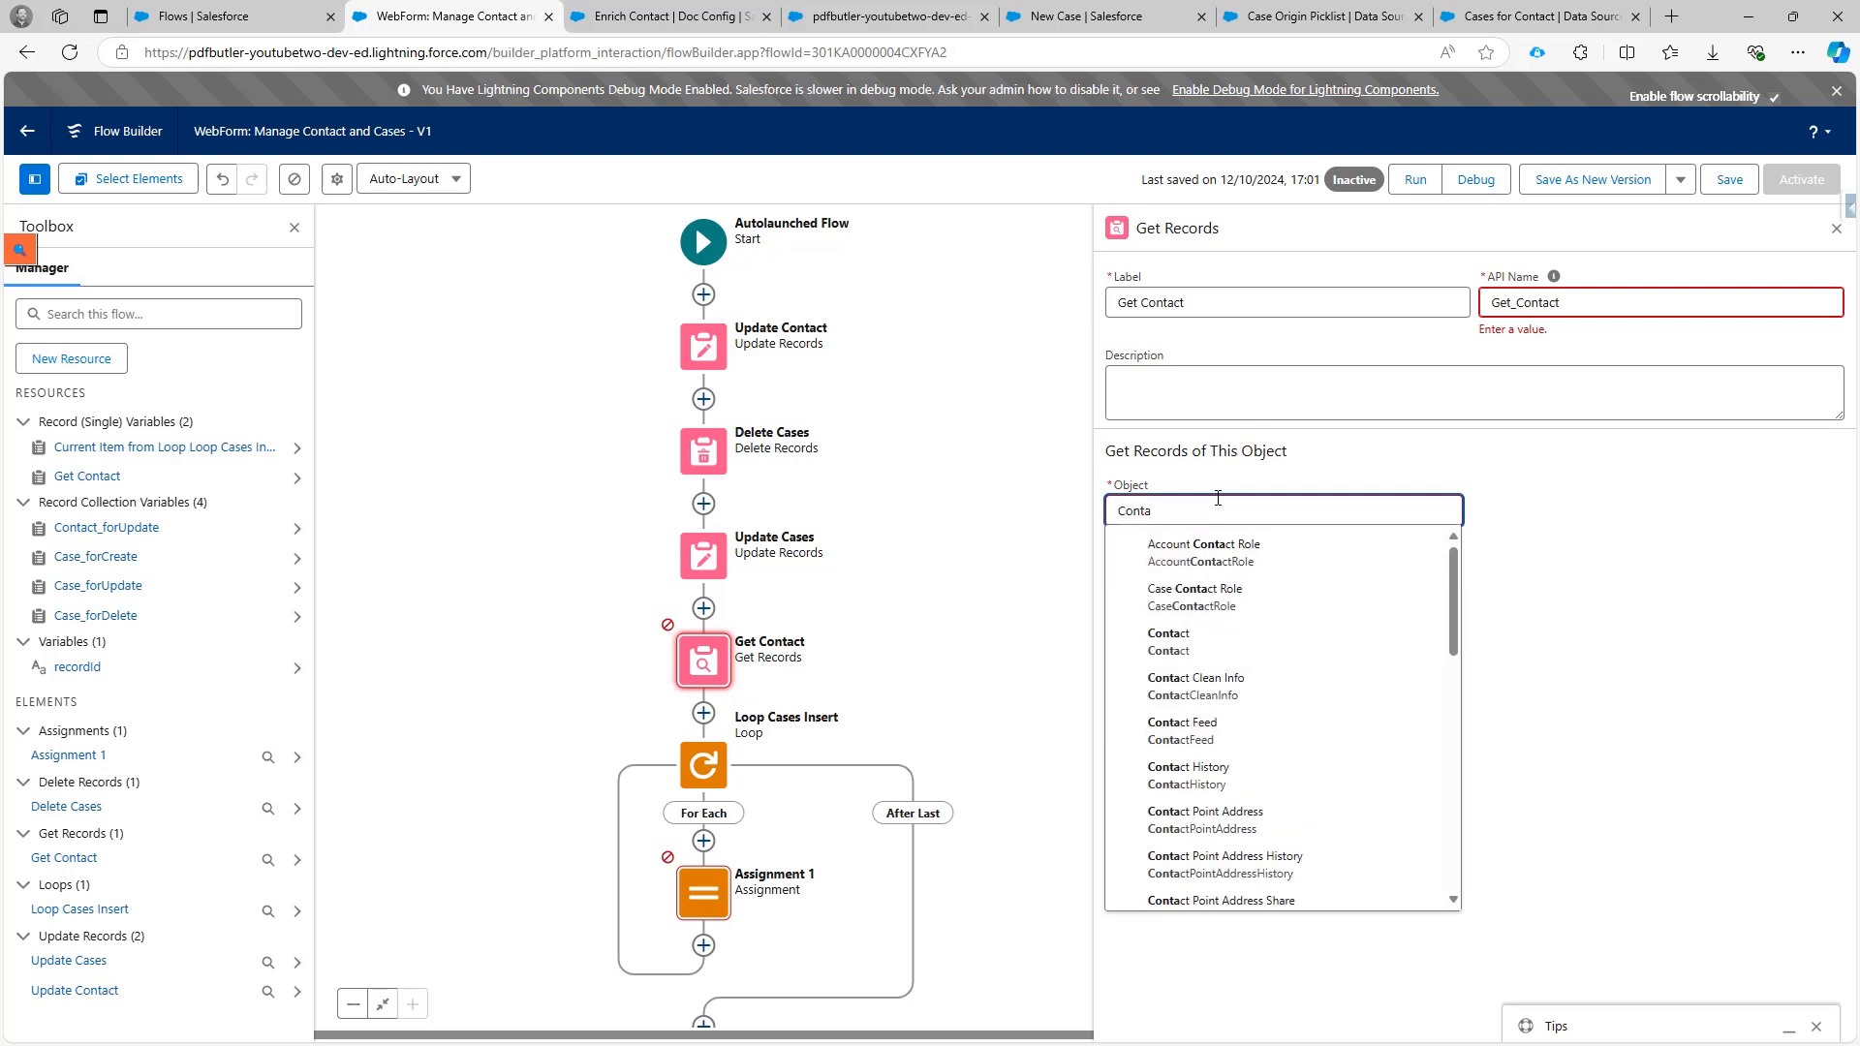
left_click(1232, 640)
left_click(1247, 702)
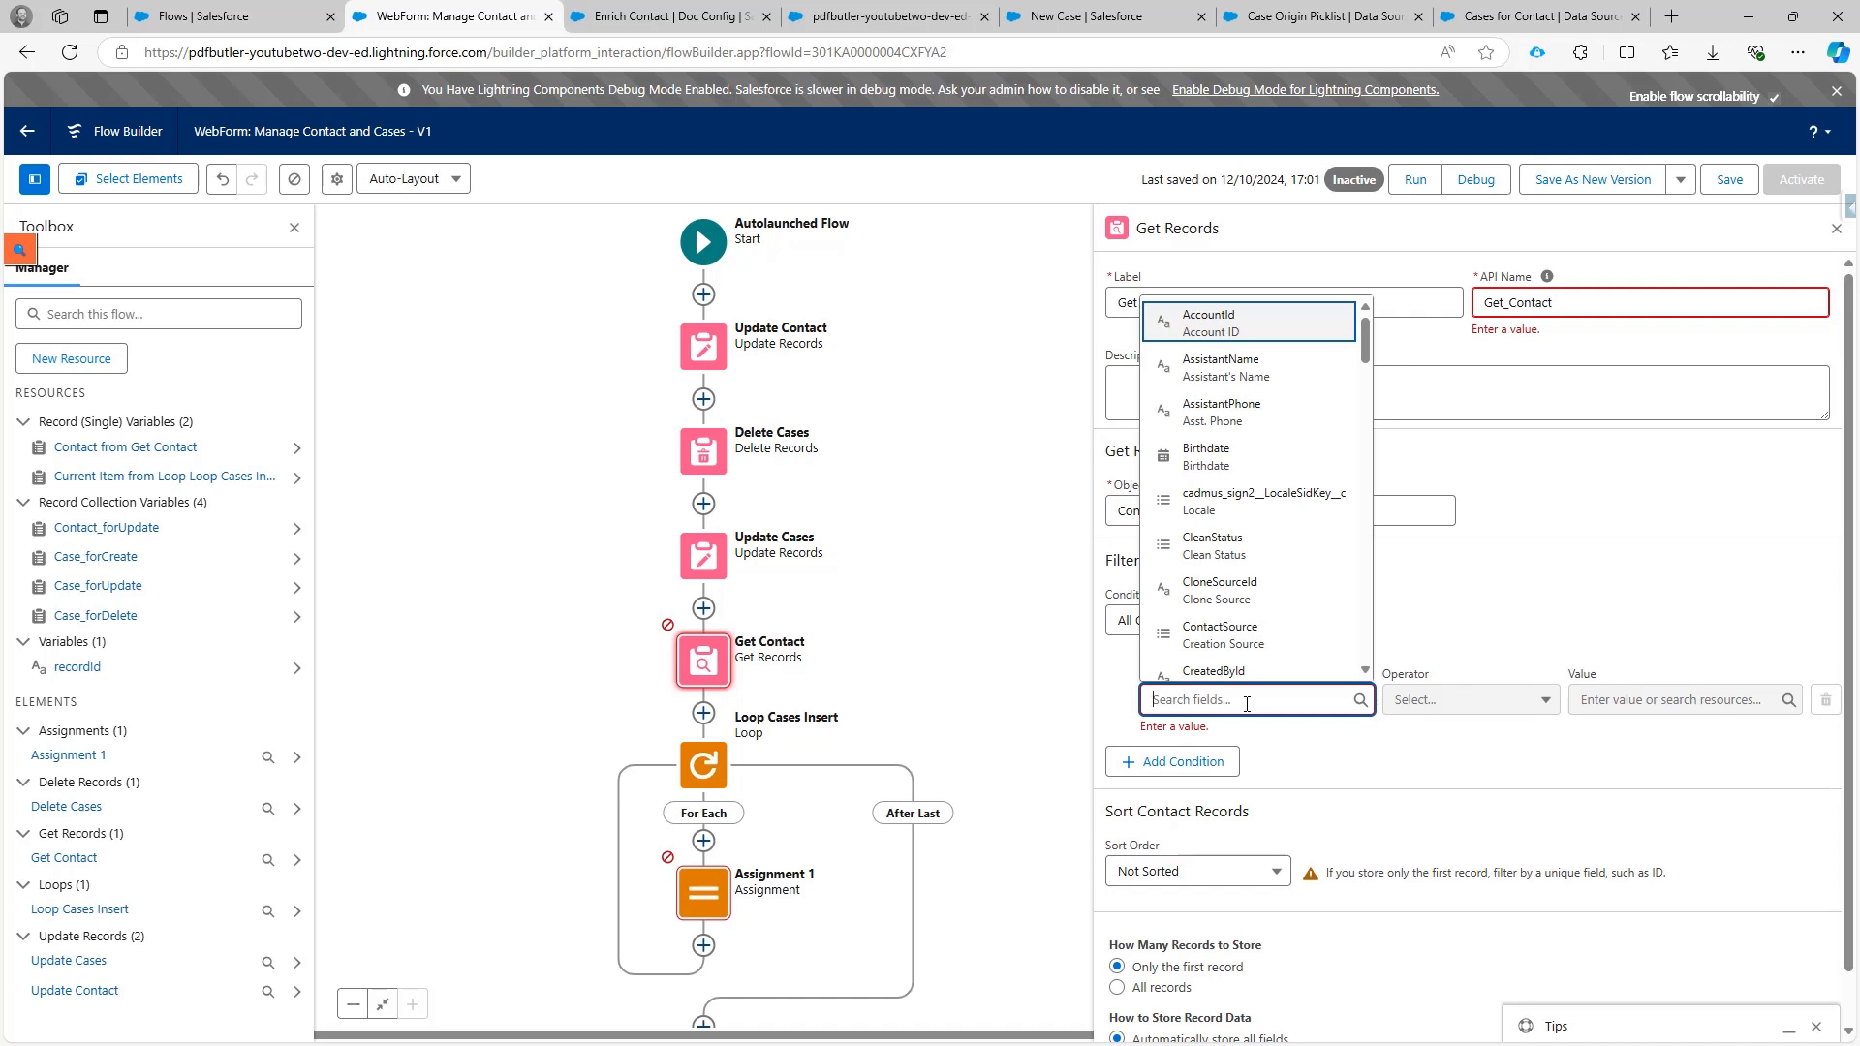
type("Id")
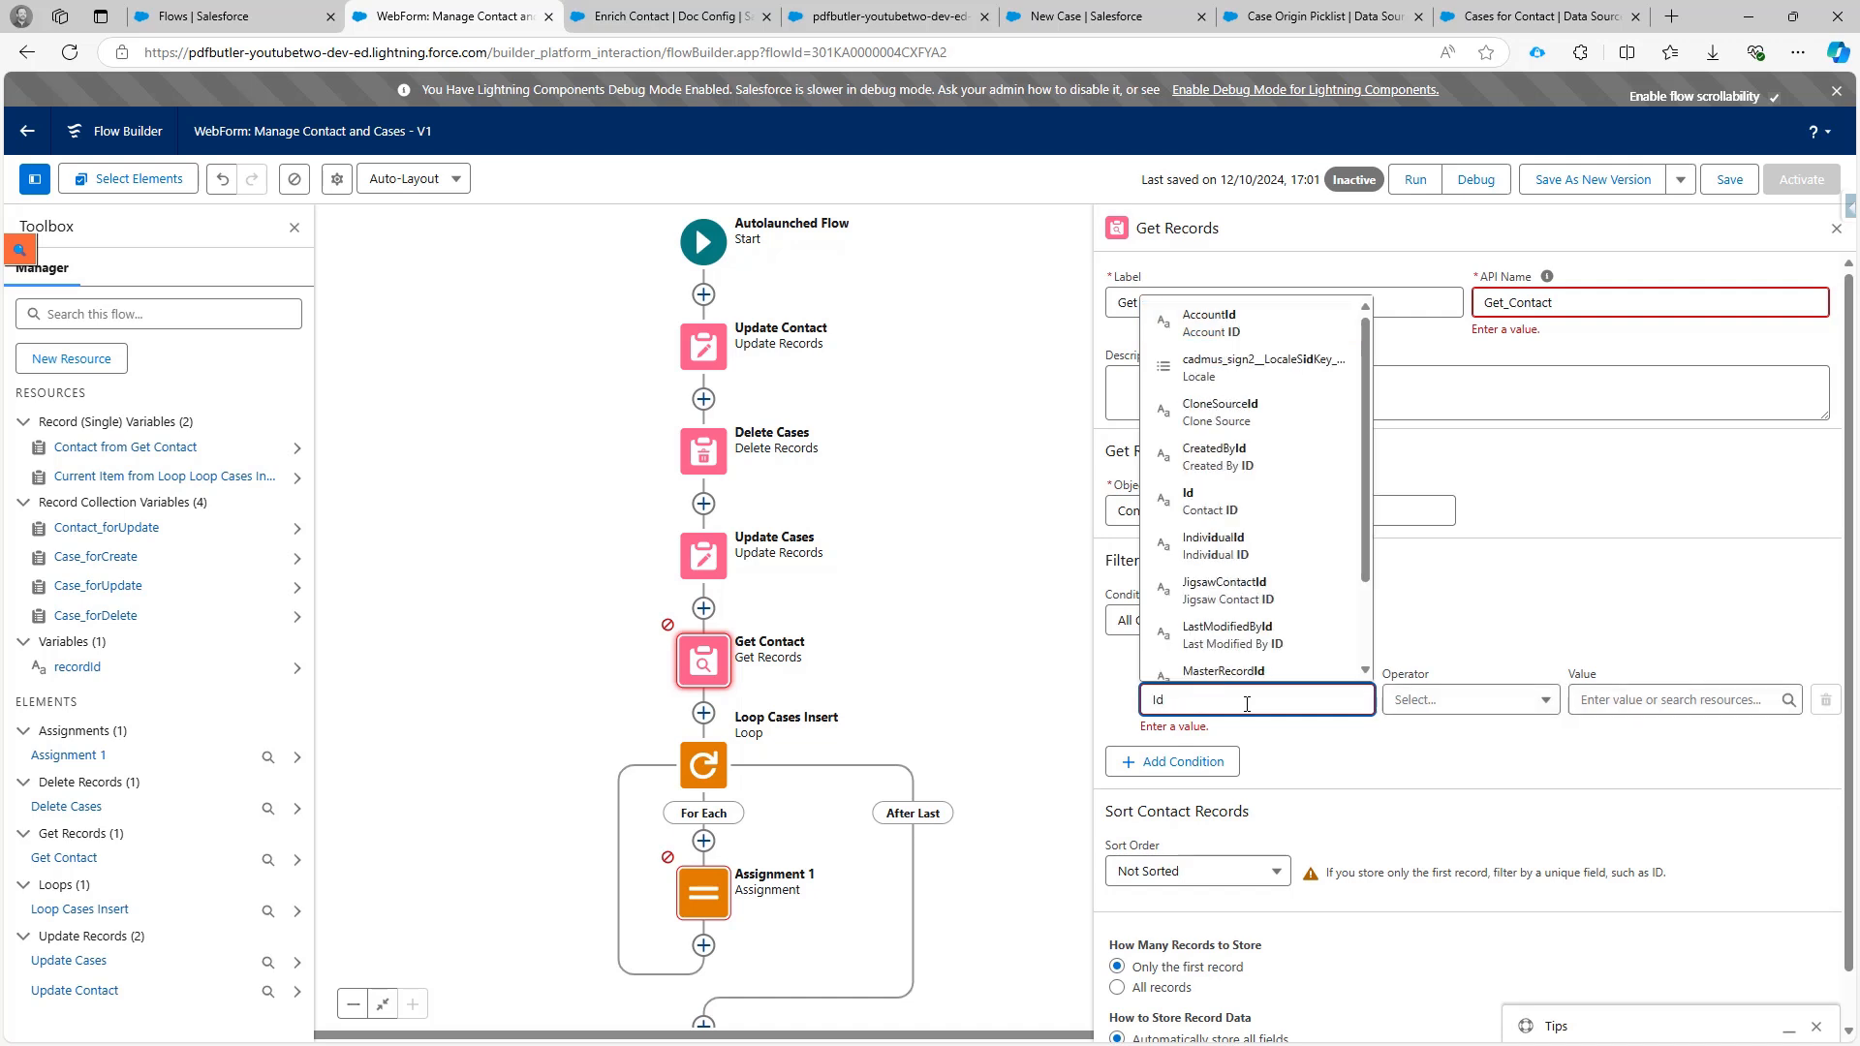
left_click(1249, 501)
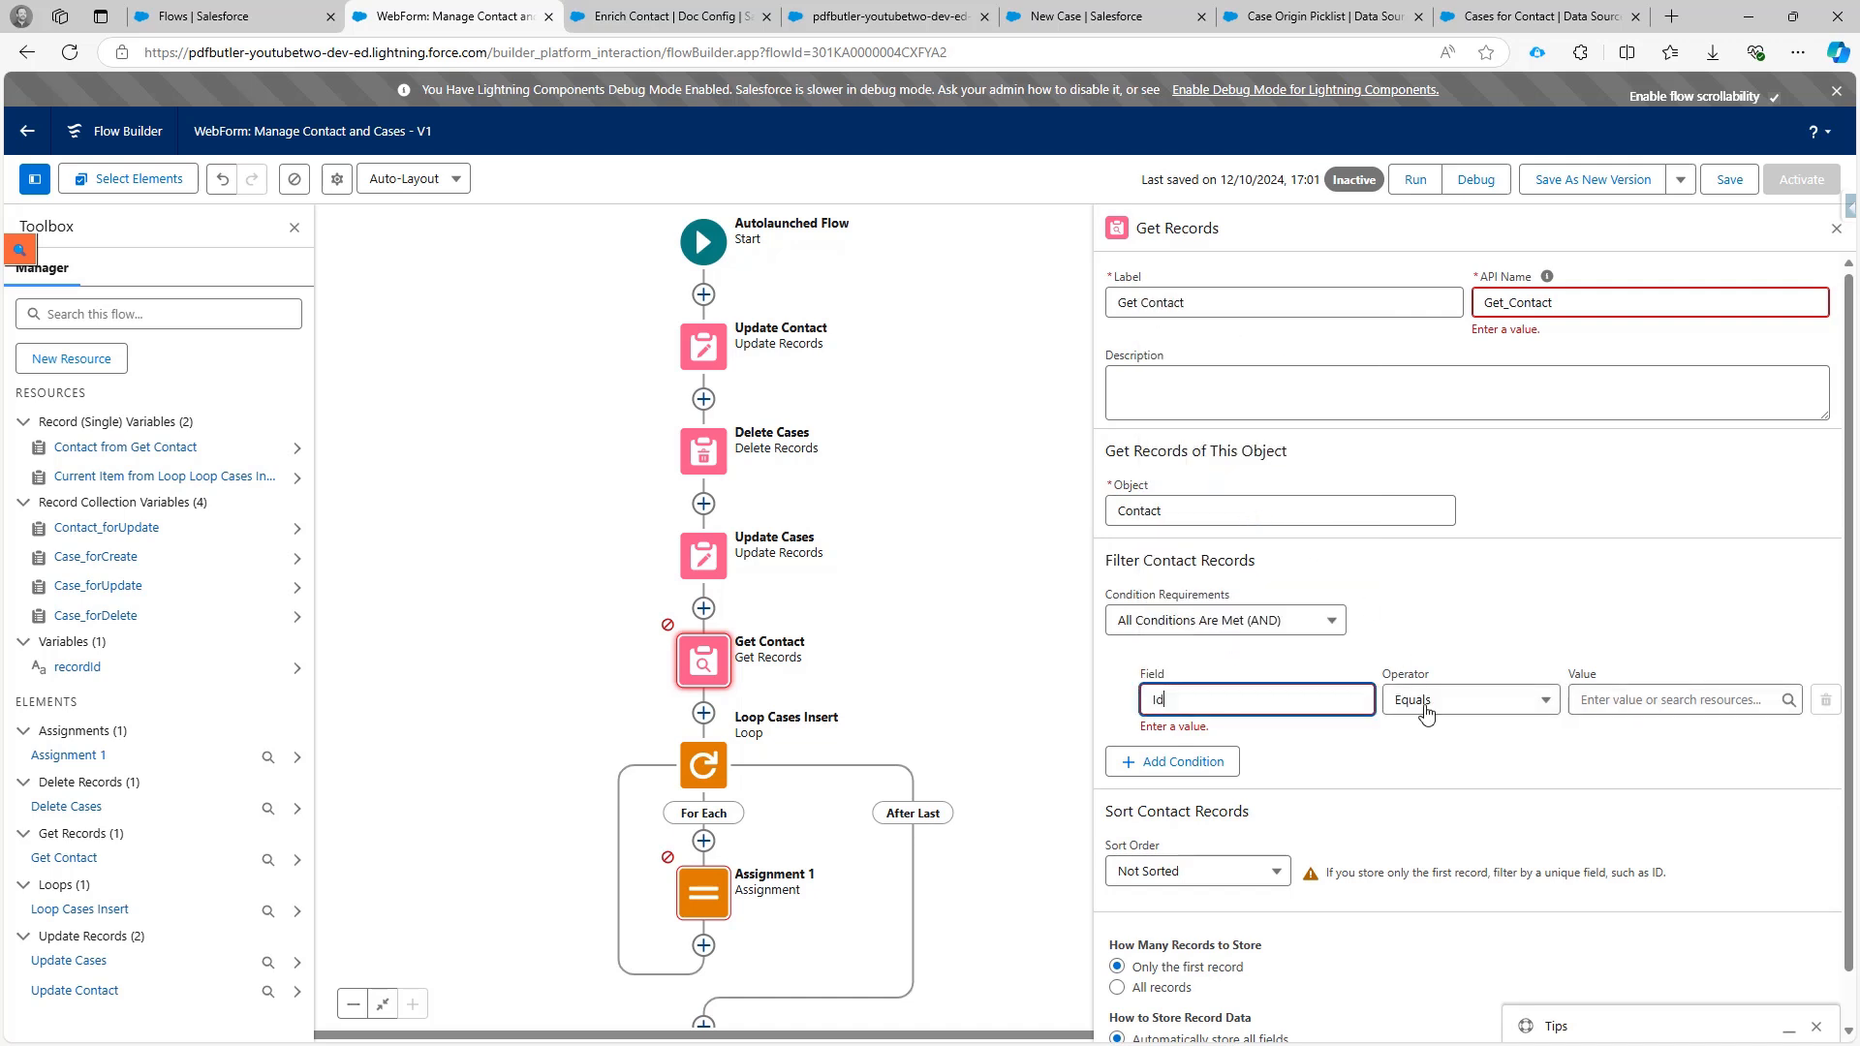
left_click(1652, 695)
type("c")
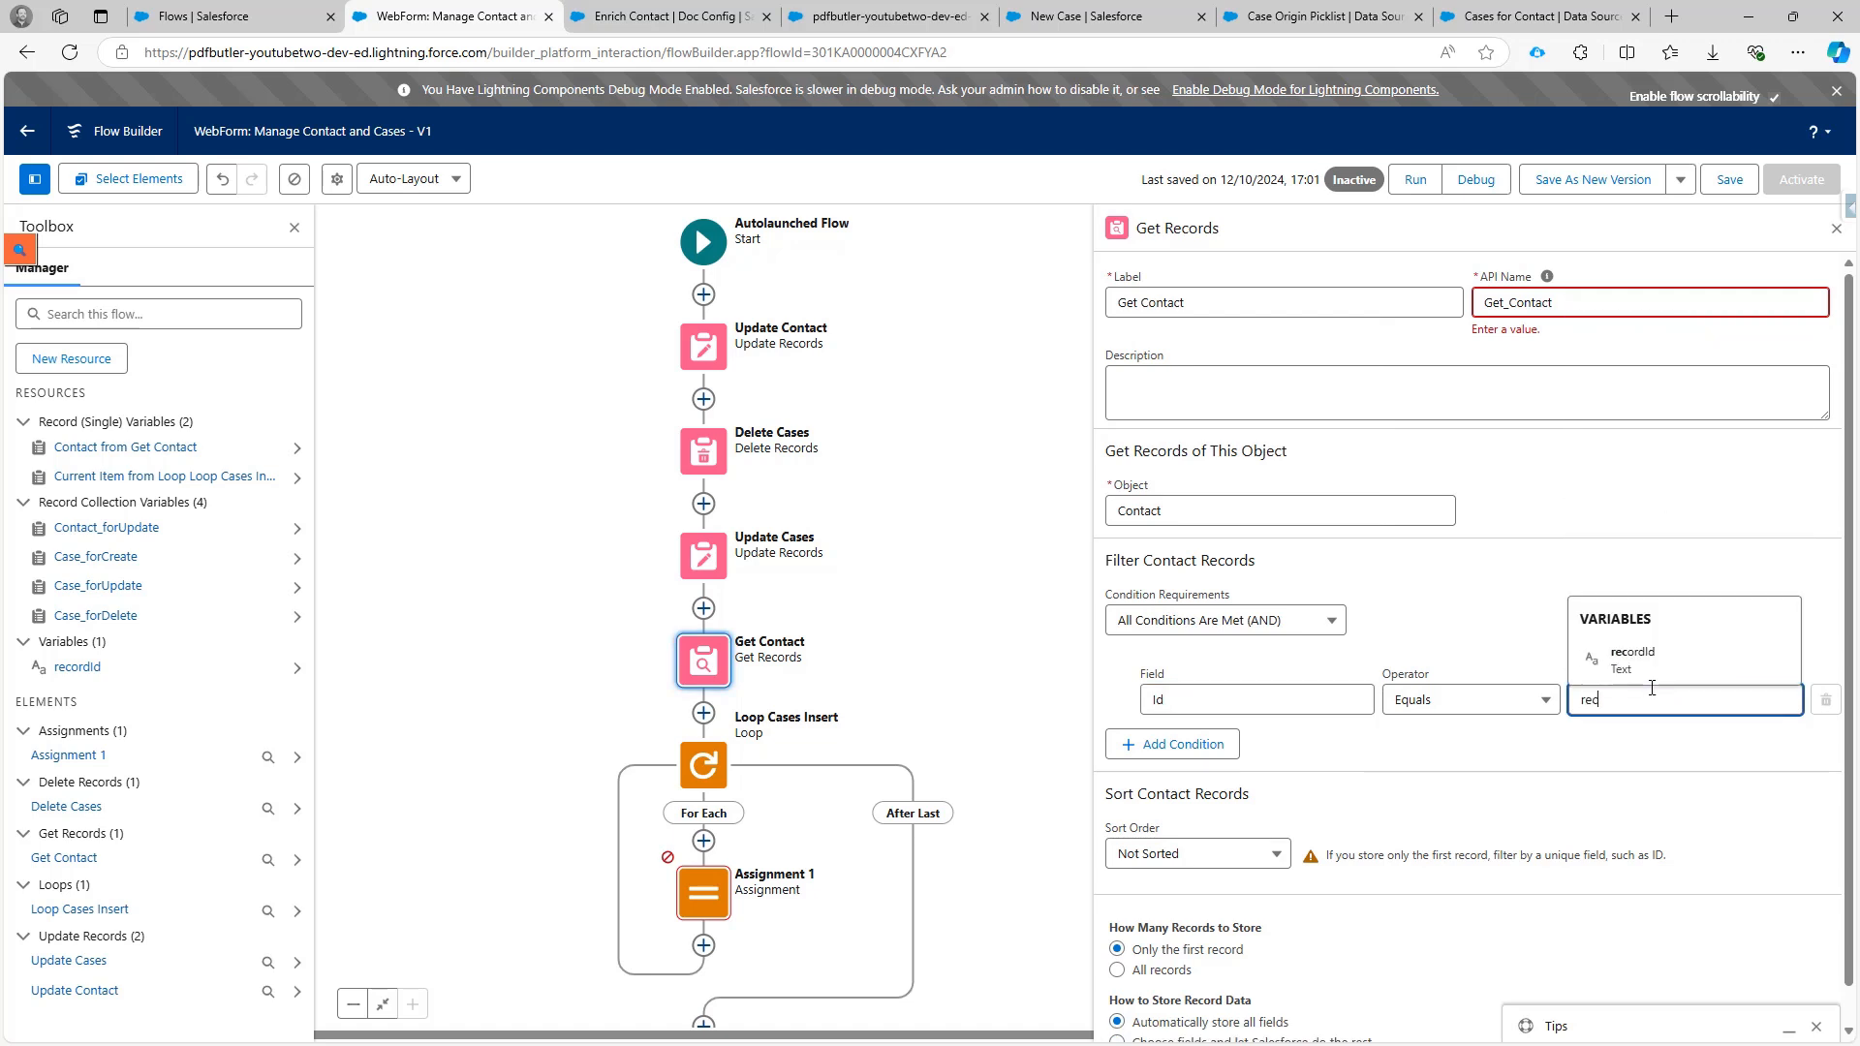
left_click(1717, 677)
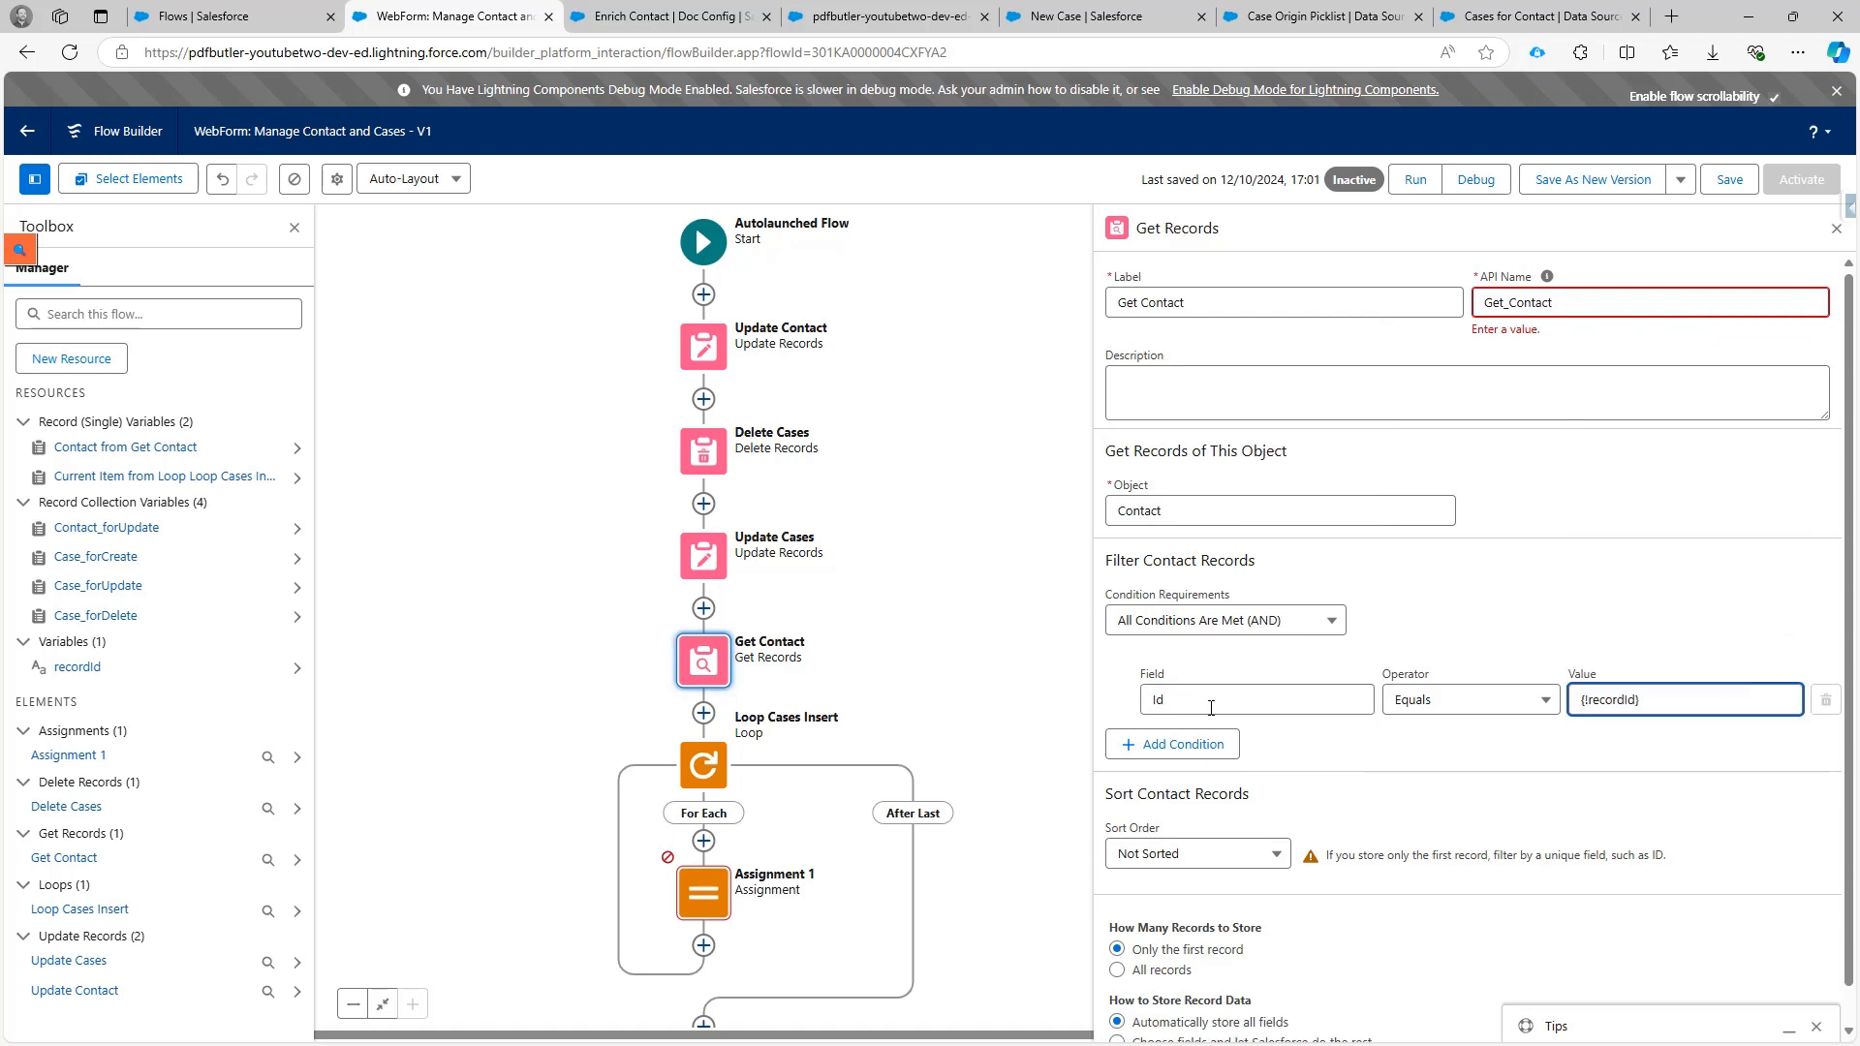
Set Get Contact to store only chosen fields, adding AccountId as the field to store besides Id.
scroll(1211, 709, "down", 1)
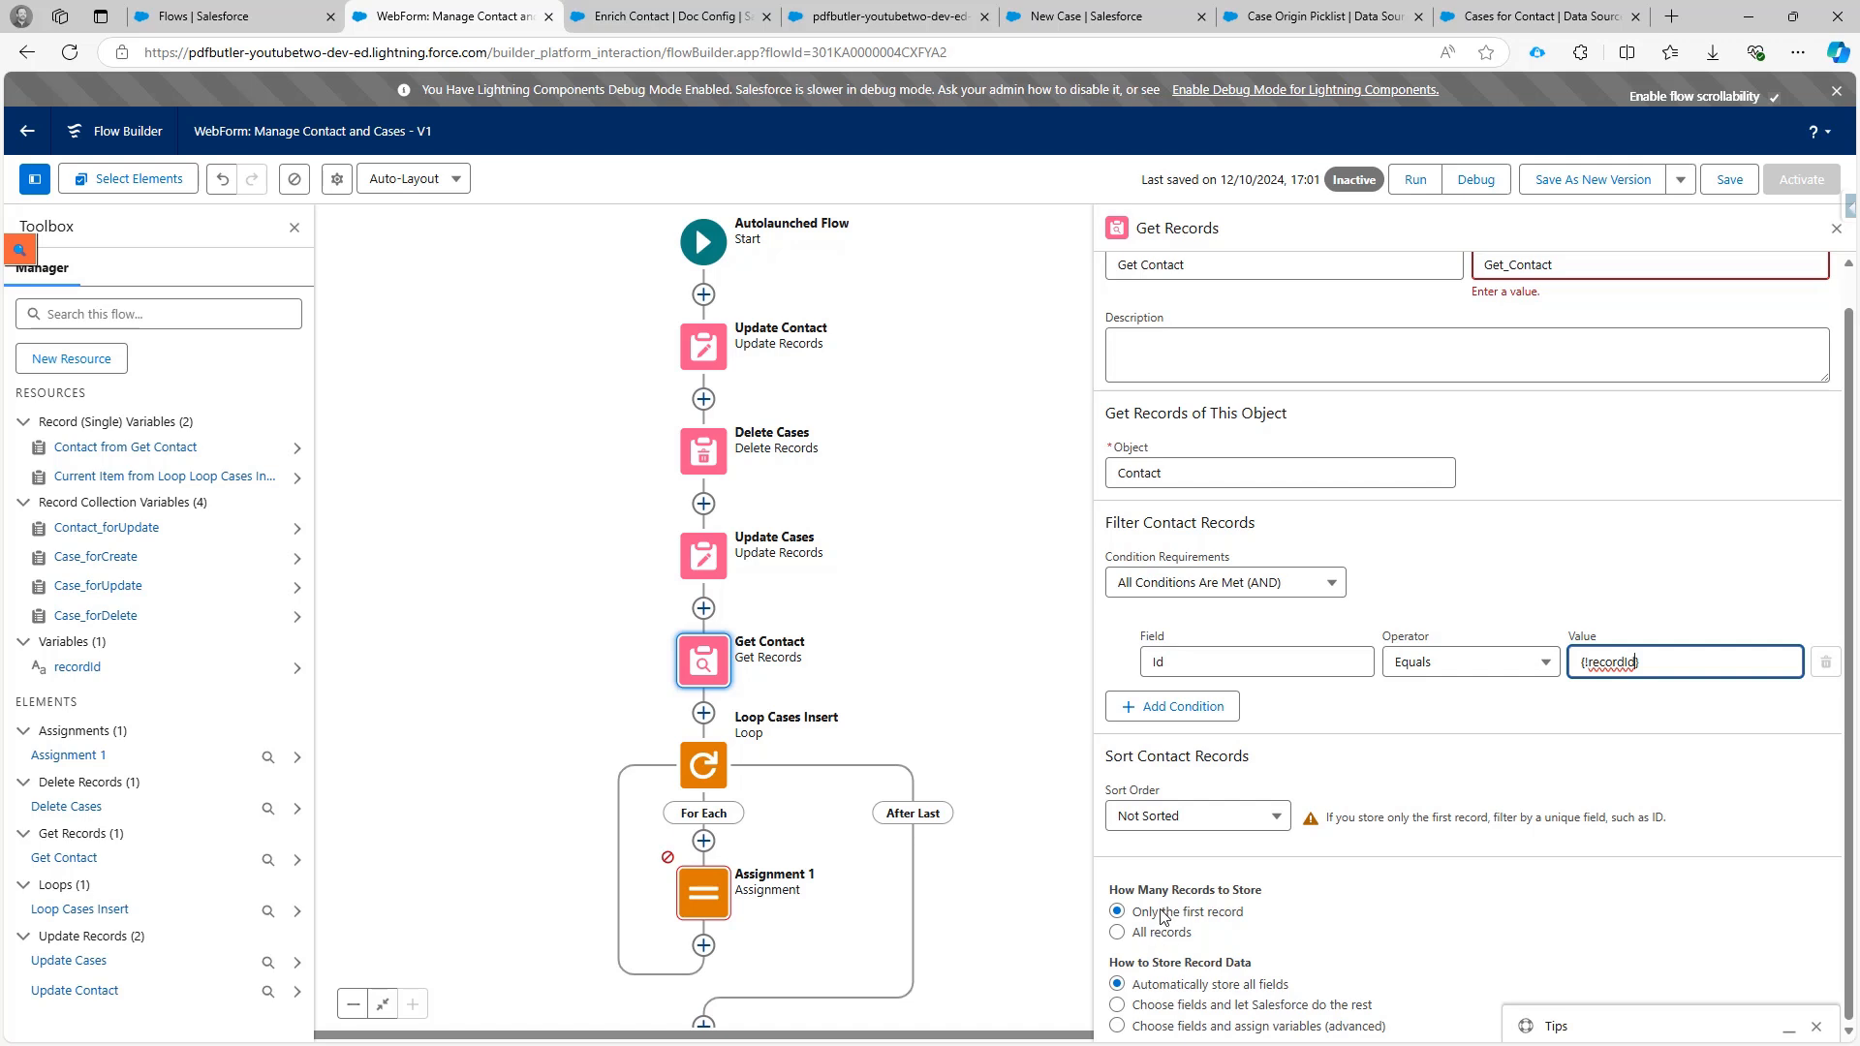
left_click(1214, 1007)
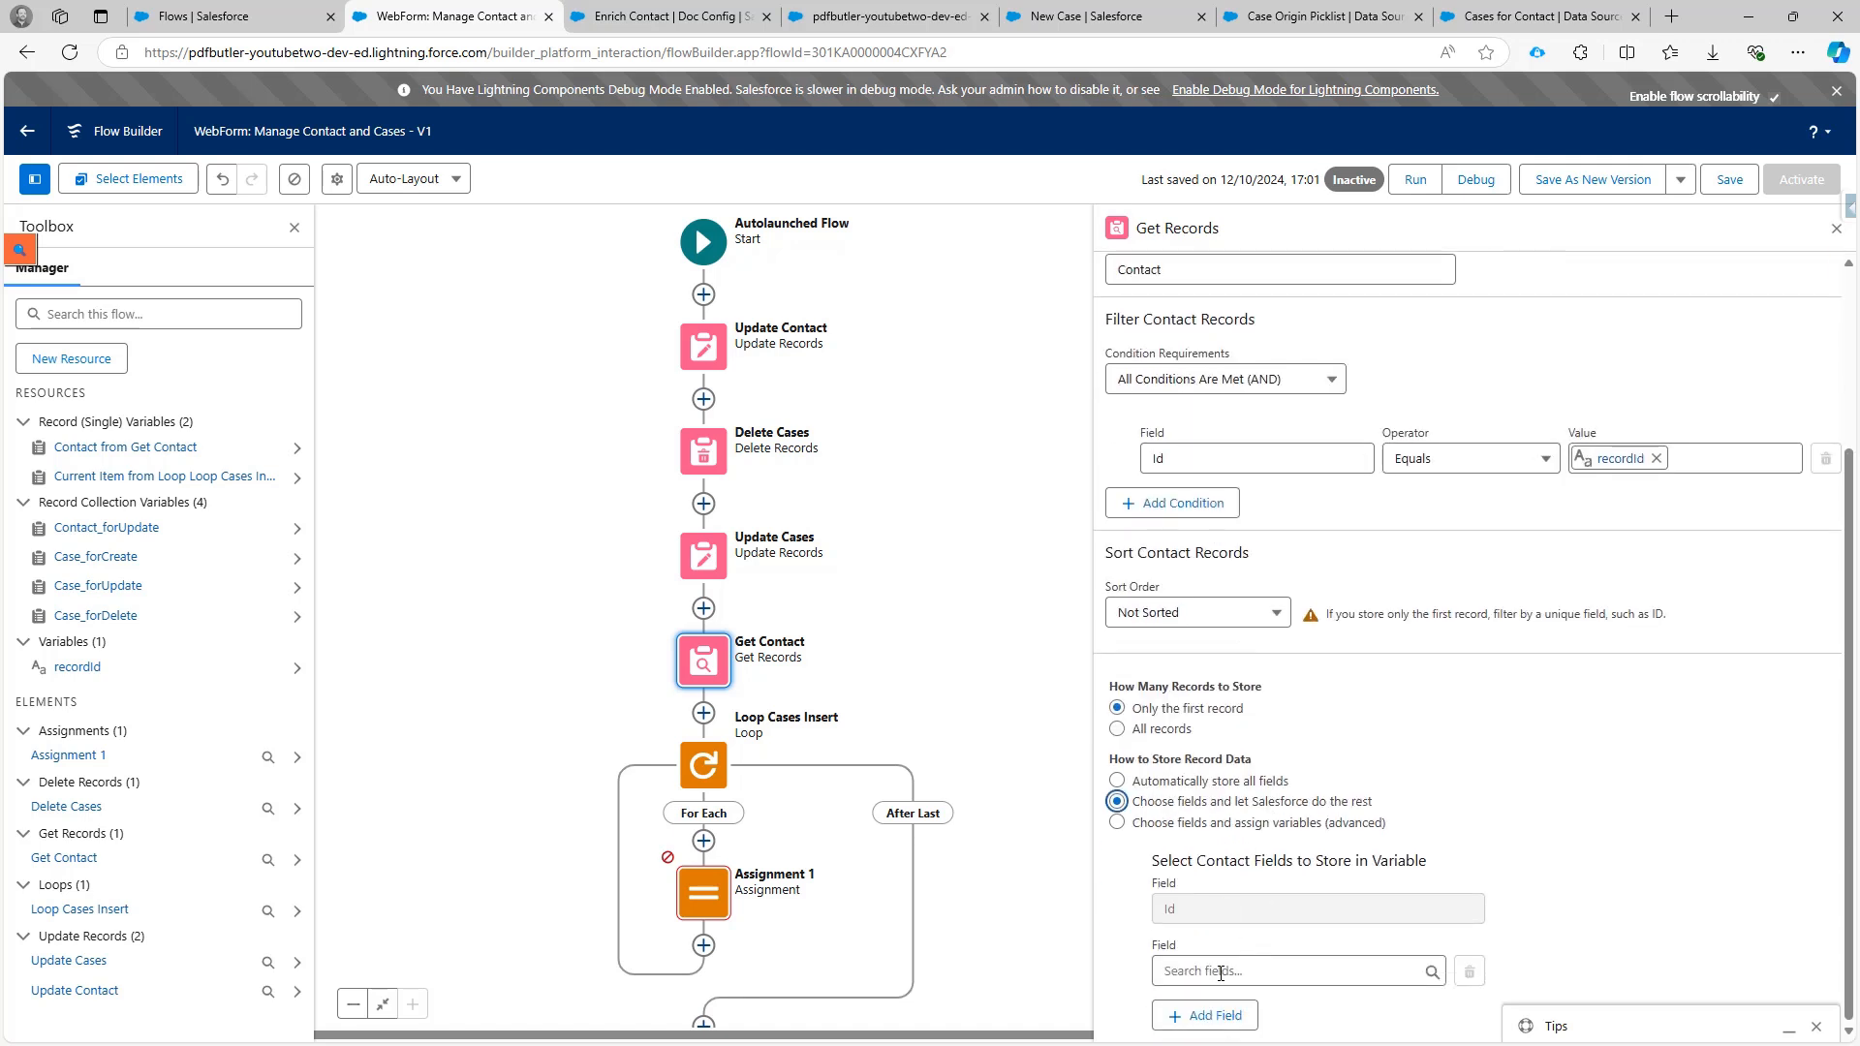
left_click(1226, 964)
type("Accou")
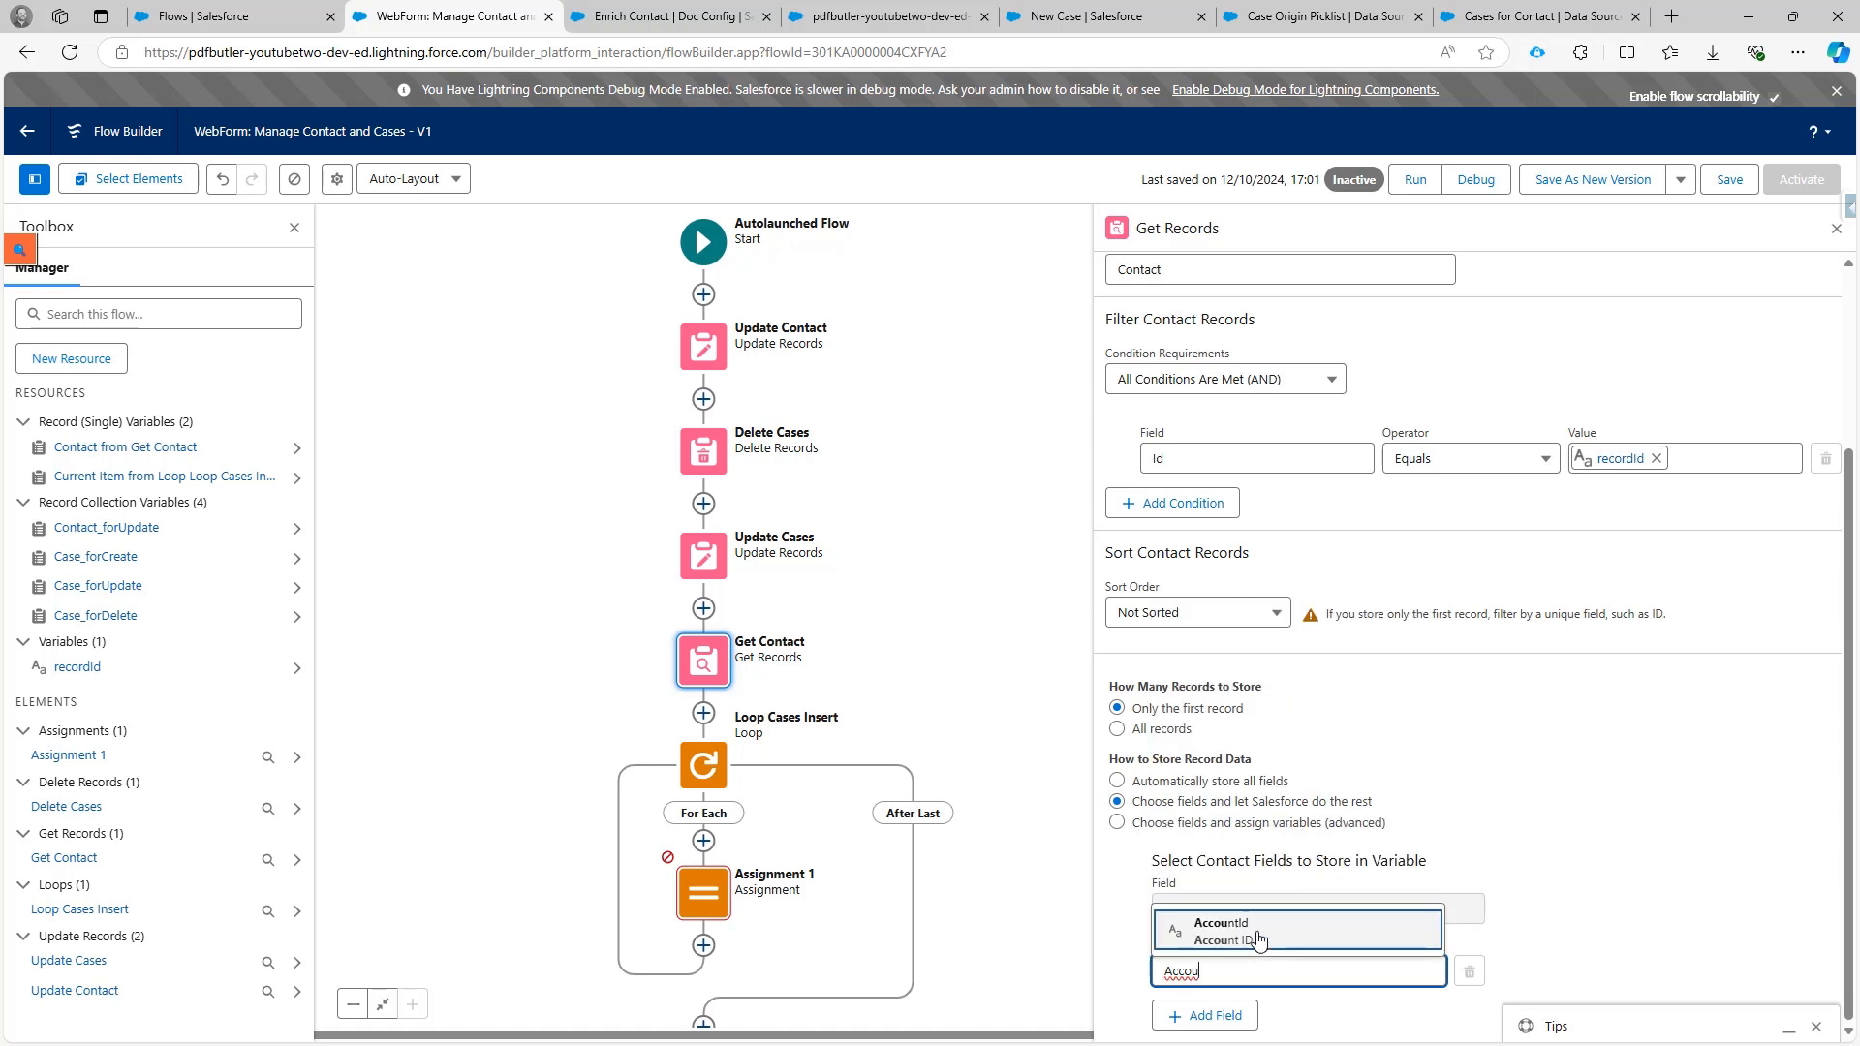
left_click(1258, 938)
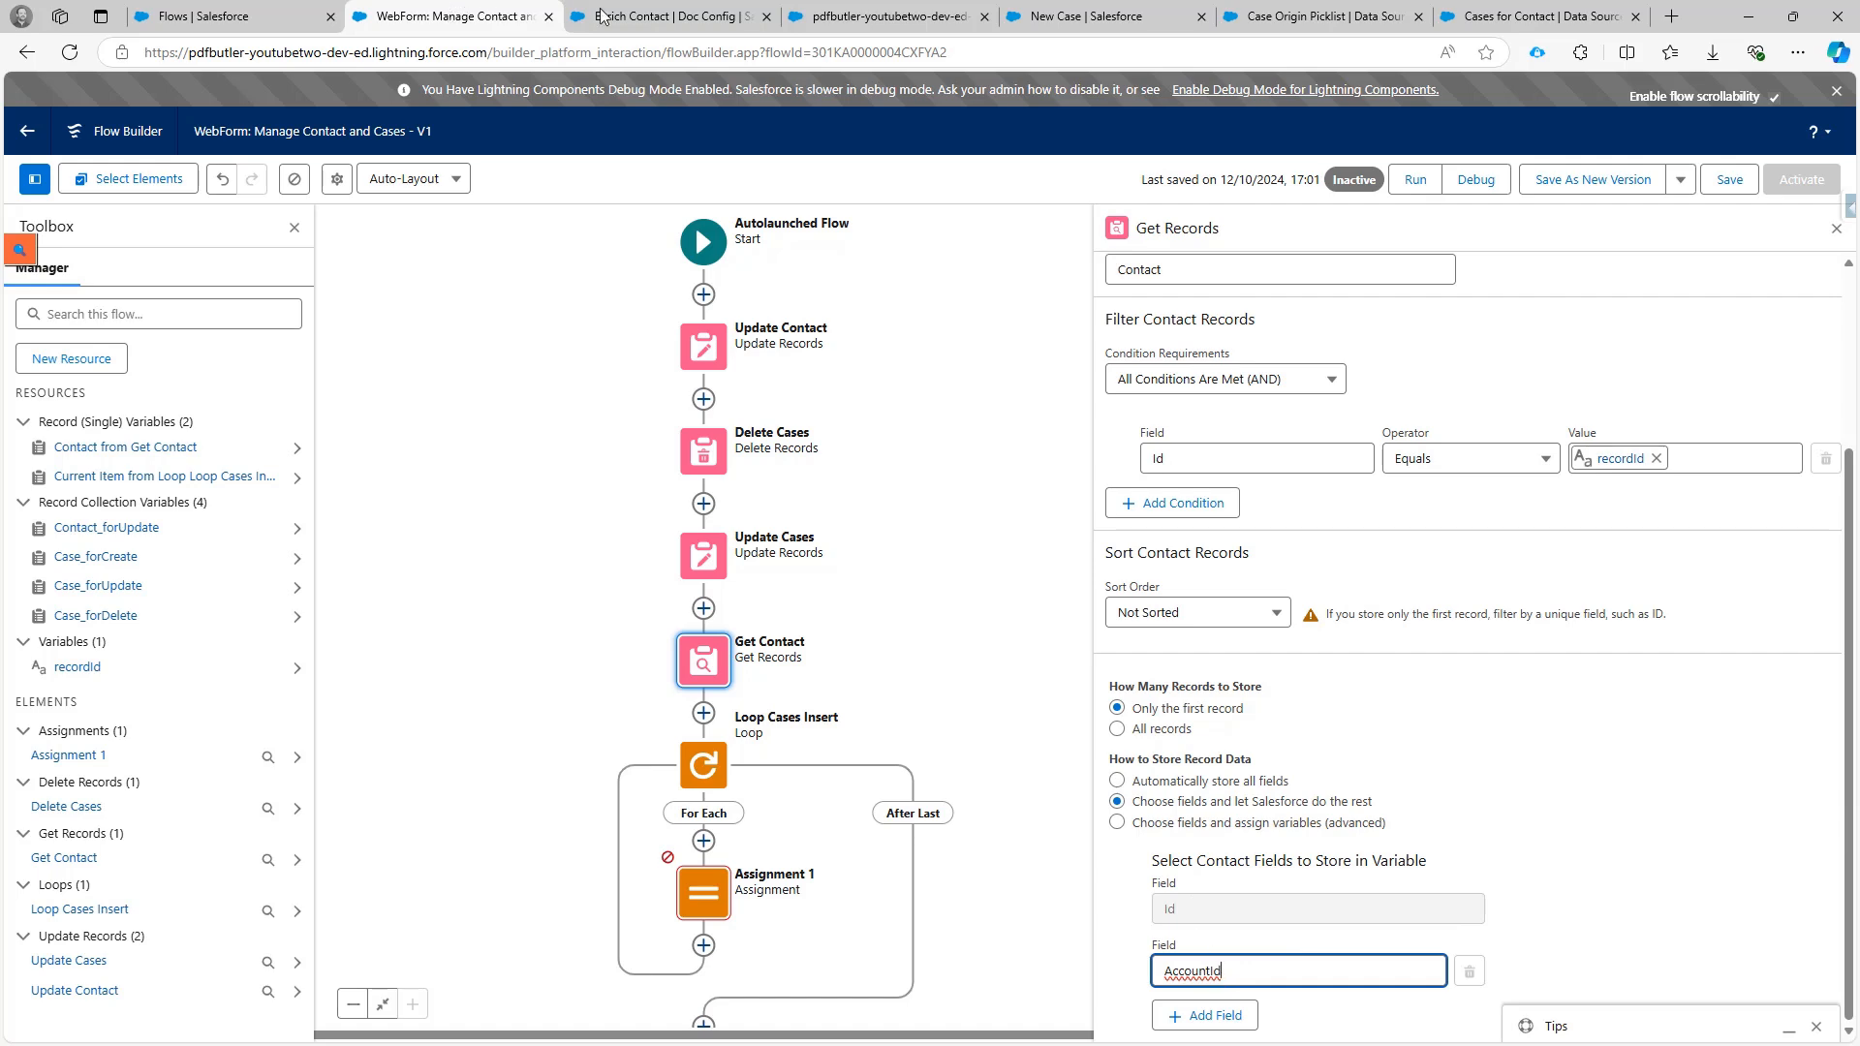
Check the fields on the New Case form, return to the flow and save it.
left_click(1075, 22)
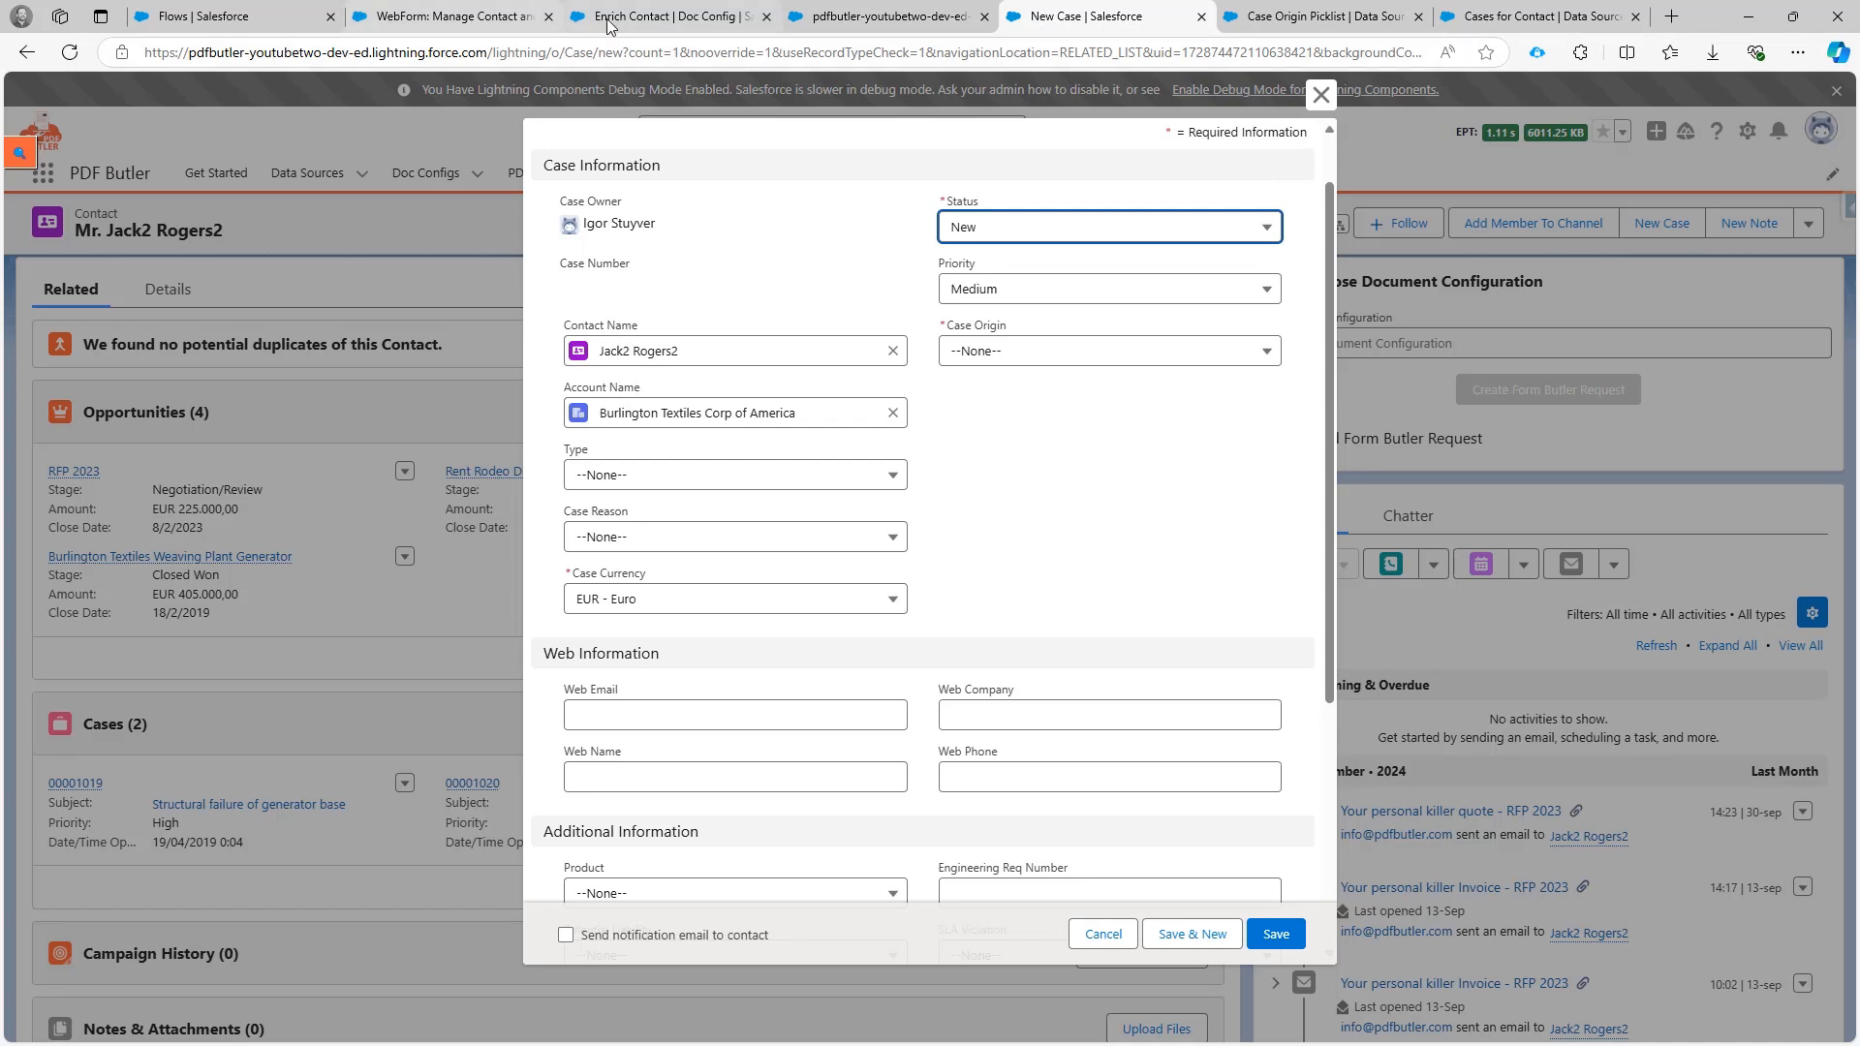
left_click(482, 19)
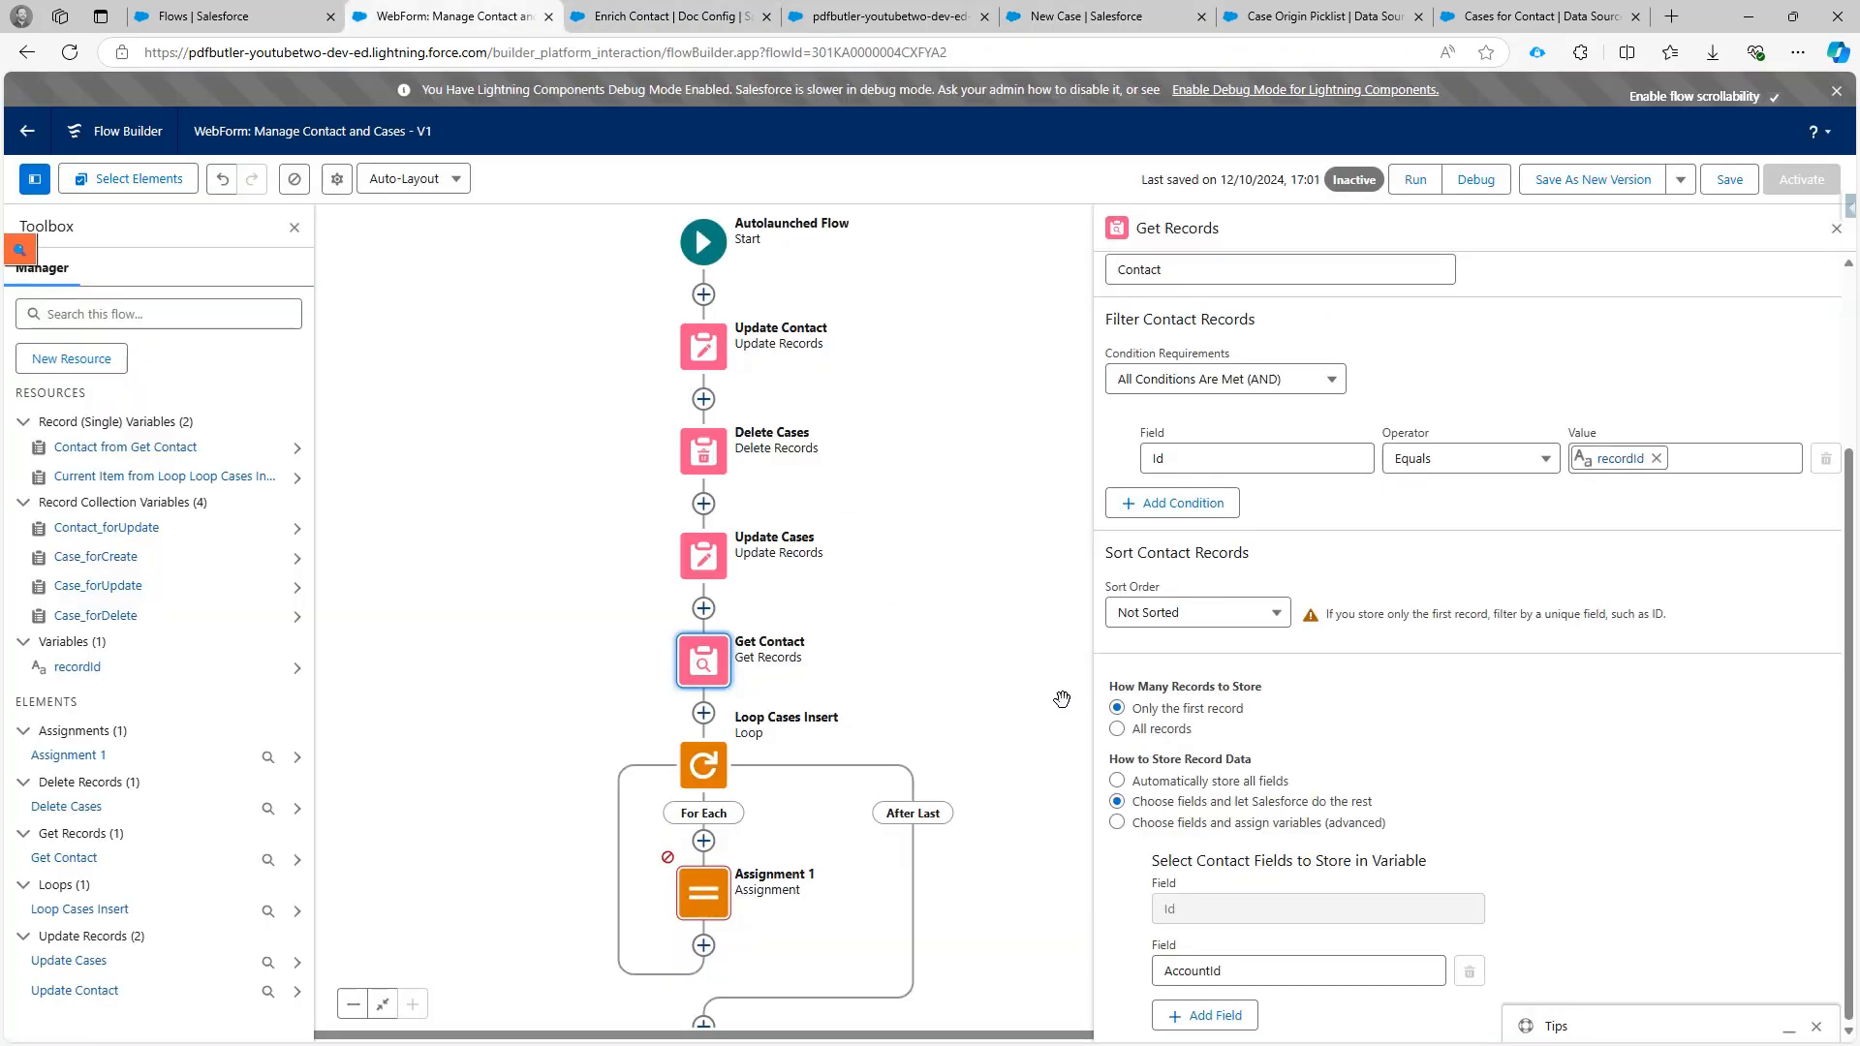
left_click(1729, 180)
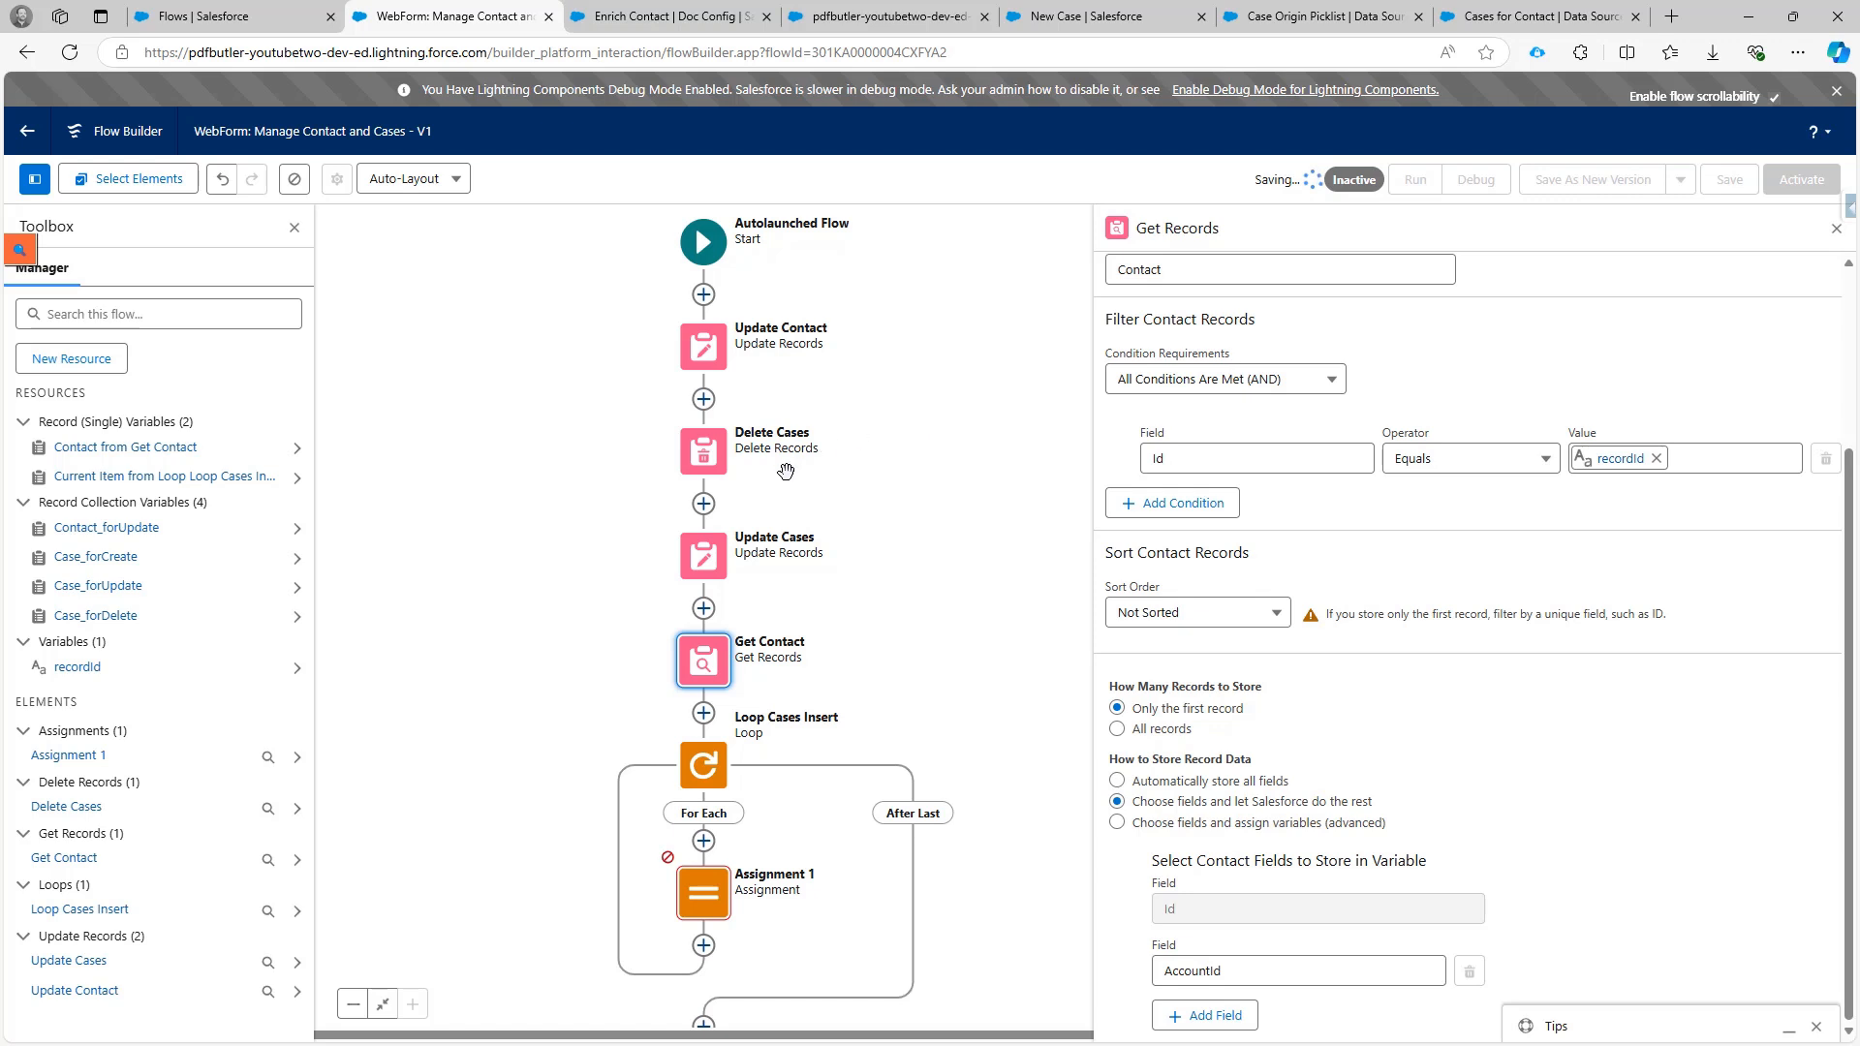
Relabel the Assignment element inside Loop Cases Insert as Enrich Case Data with API name Enrich_Case_Data.
left_click(718, 913)
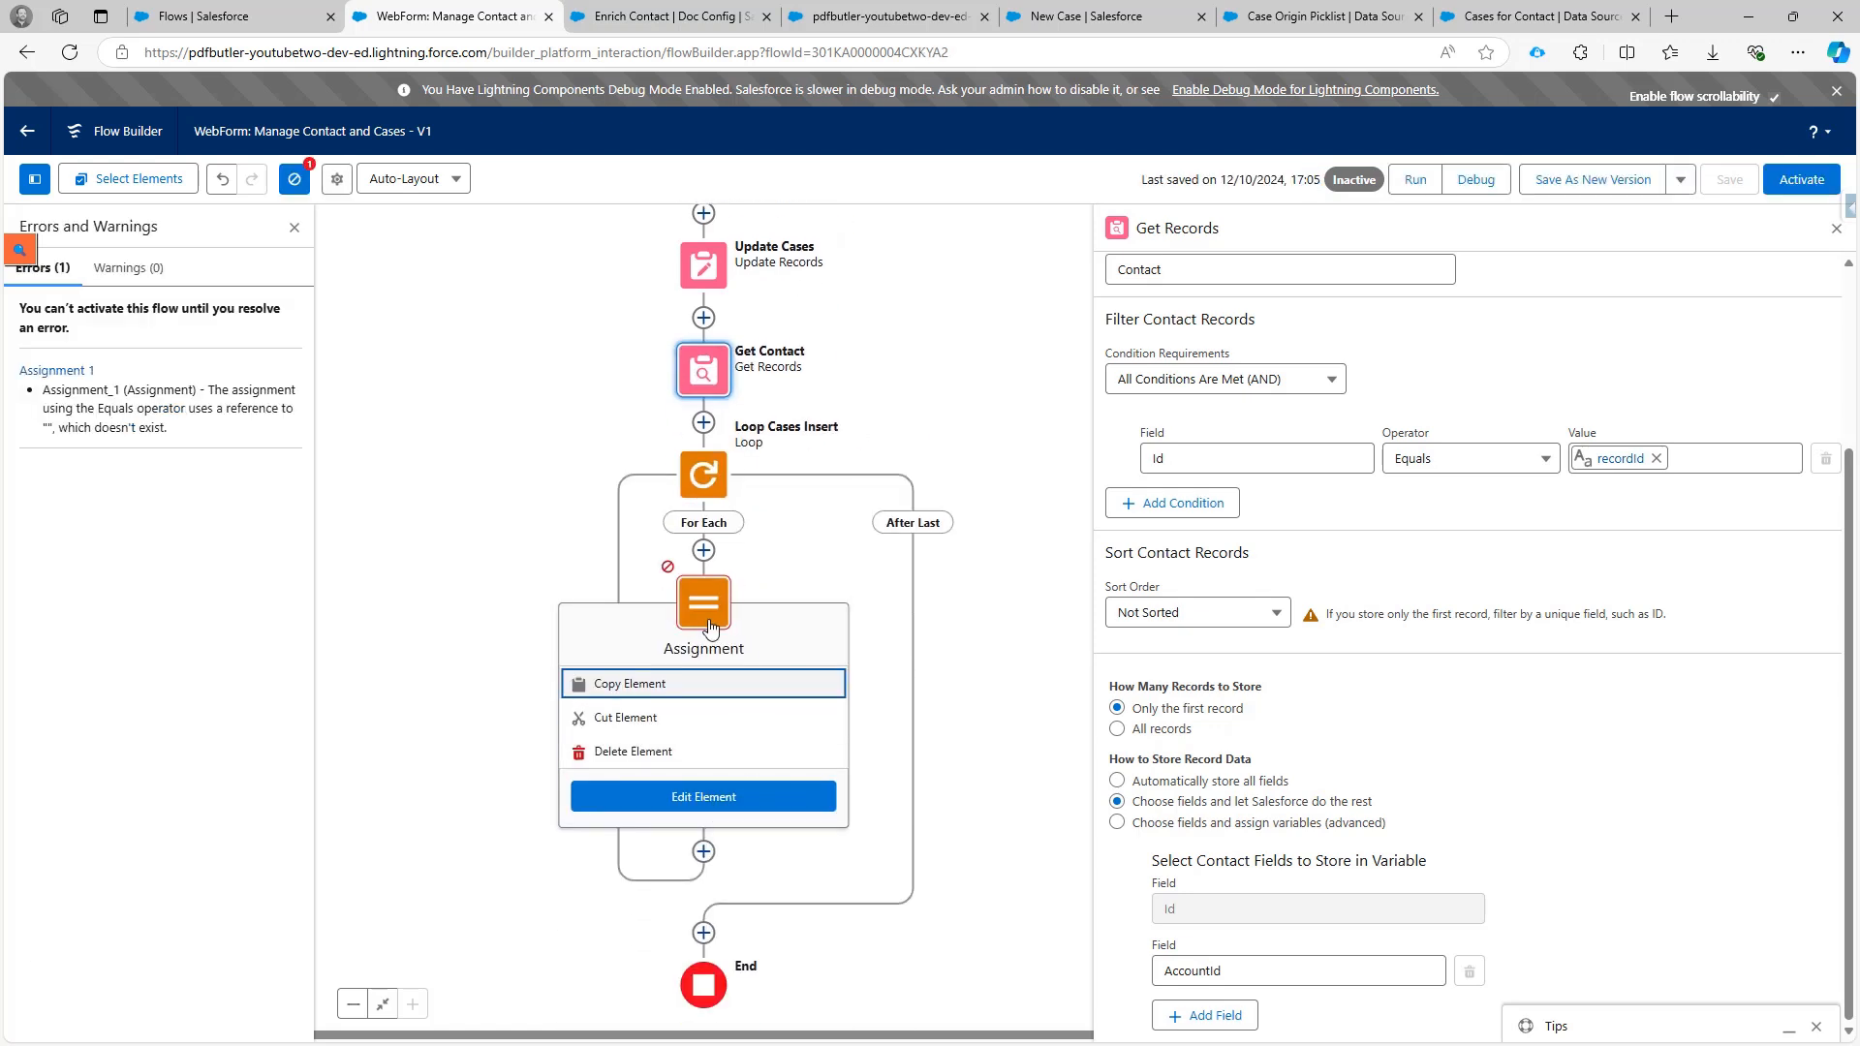
scroll(704, 608, "up", 2)
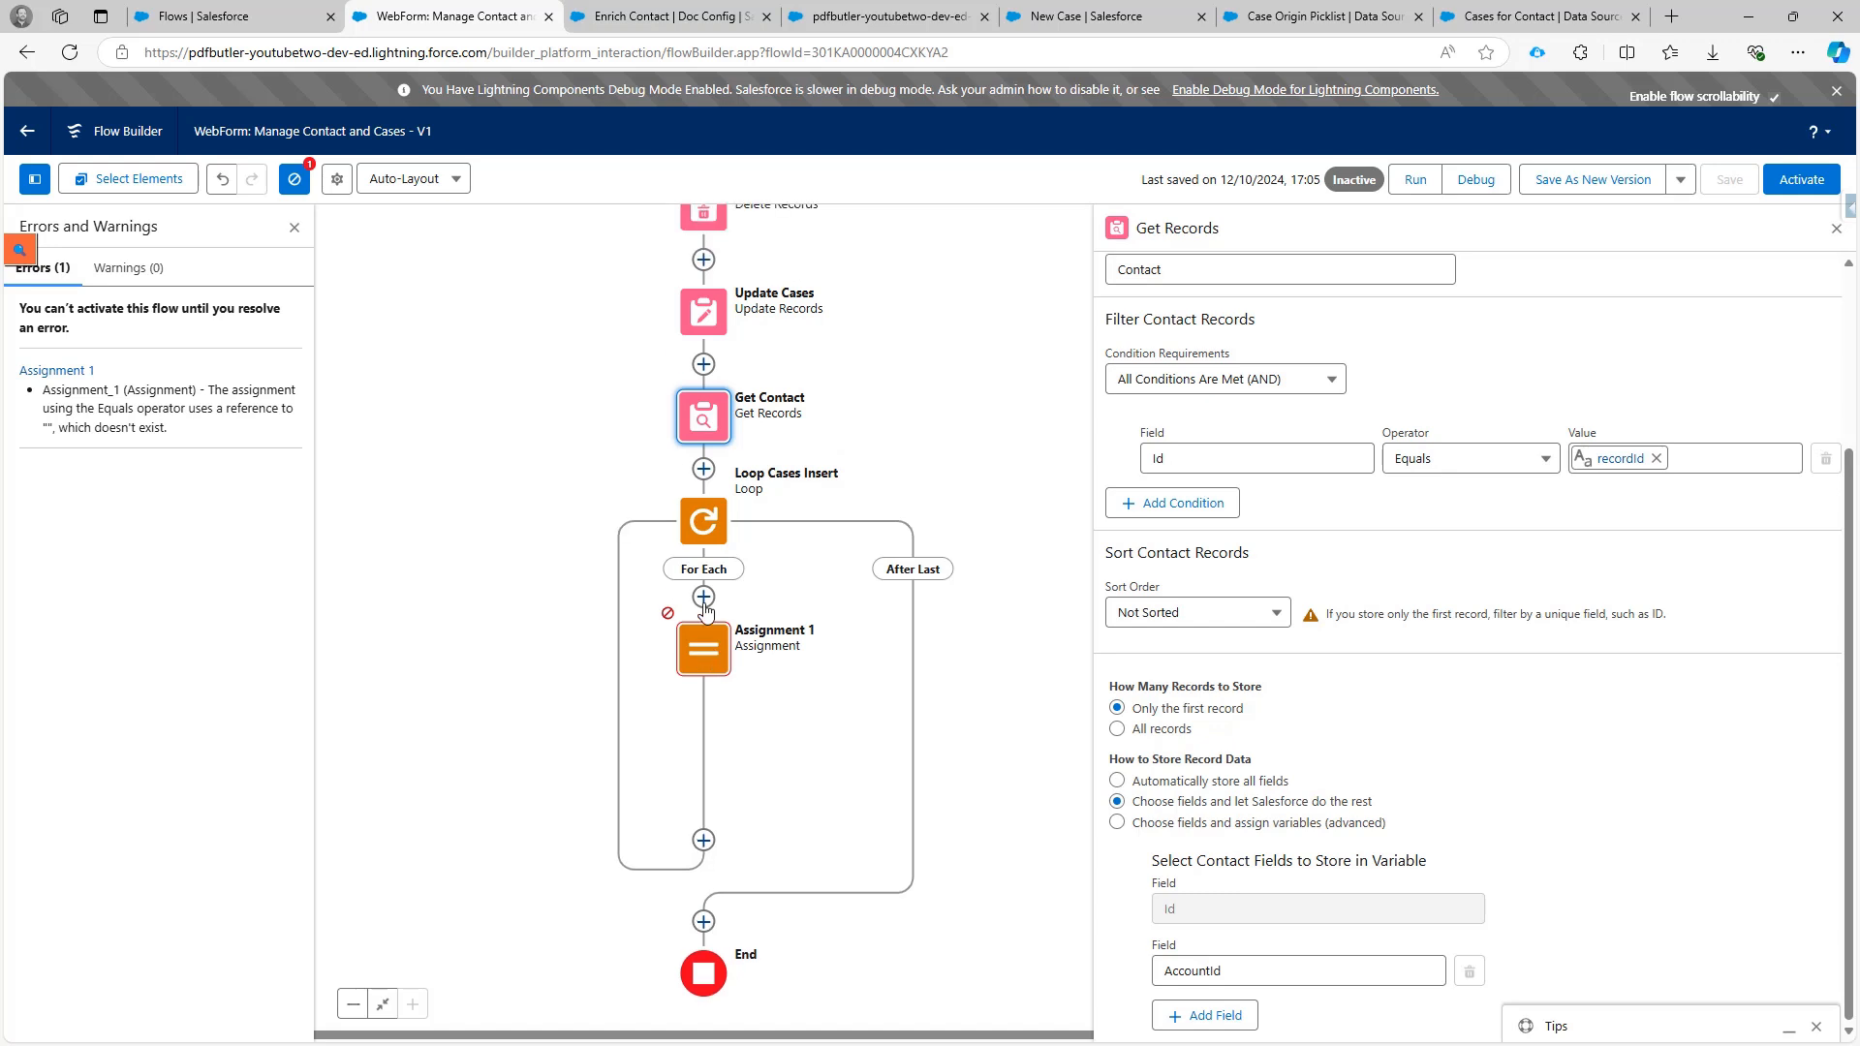
left_click(709, 806)
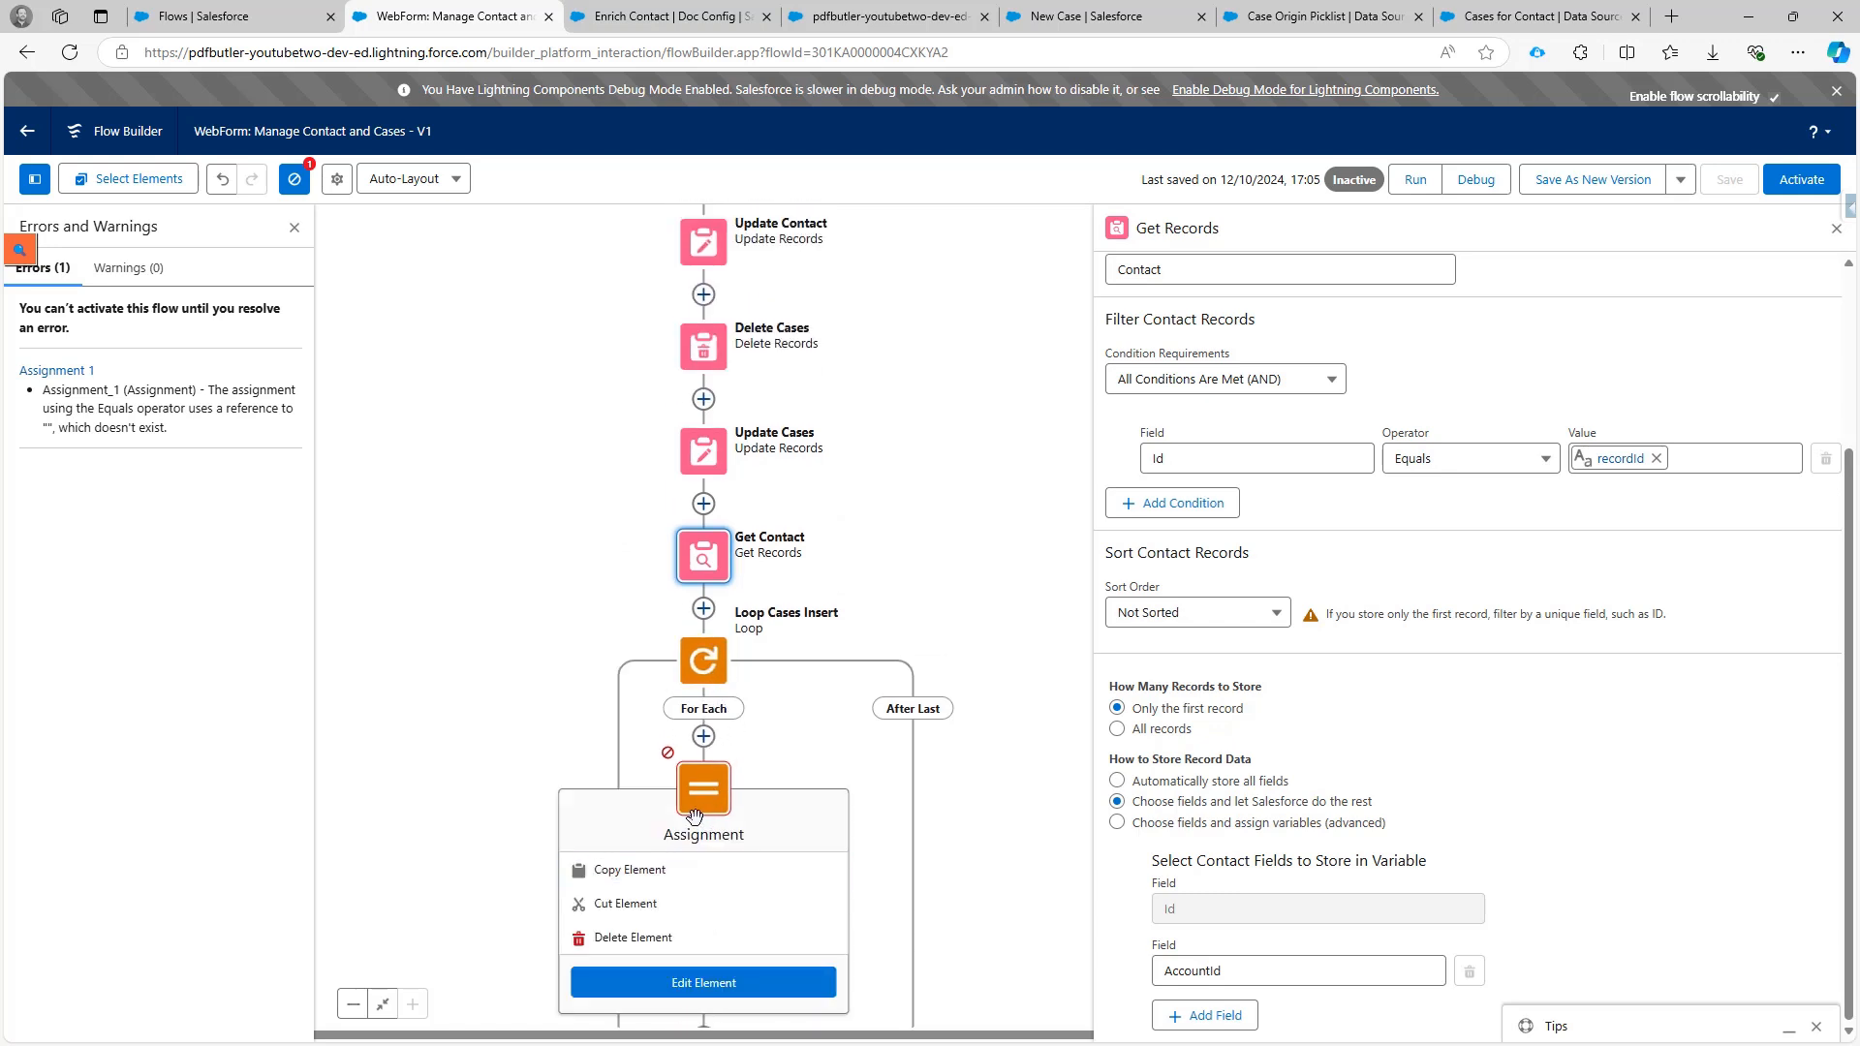
double_click(706, 803)
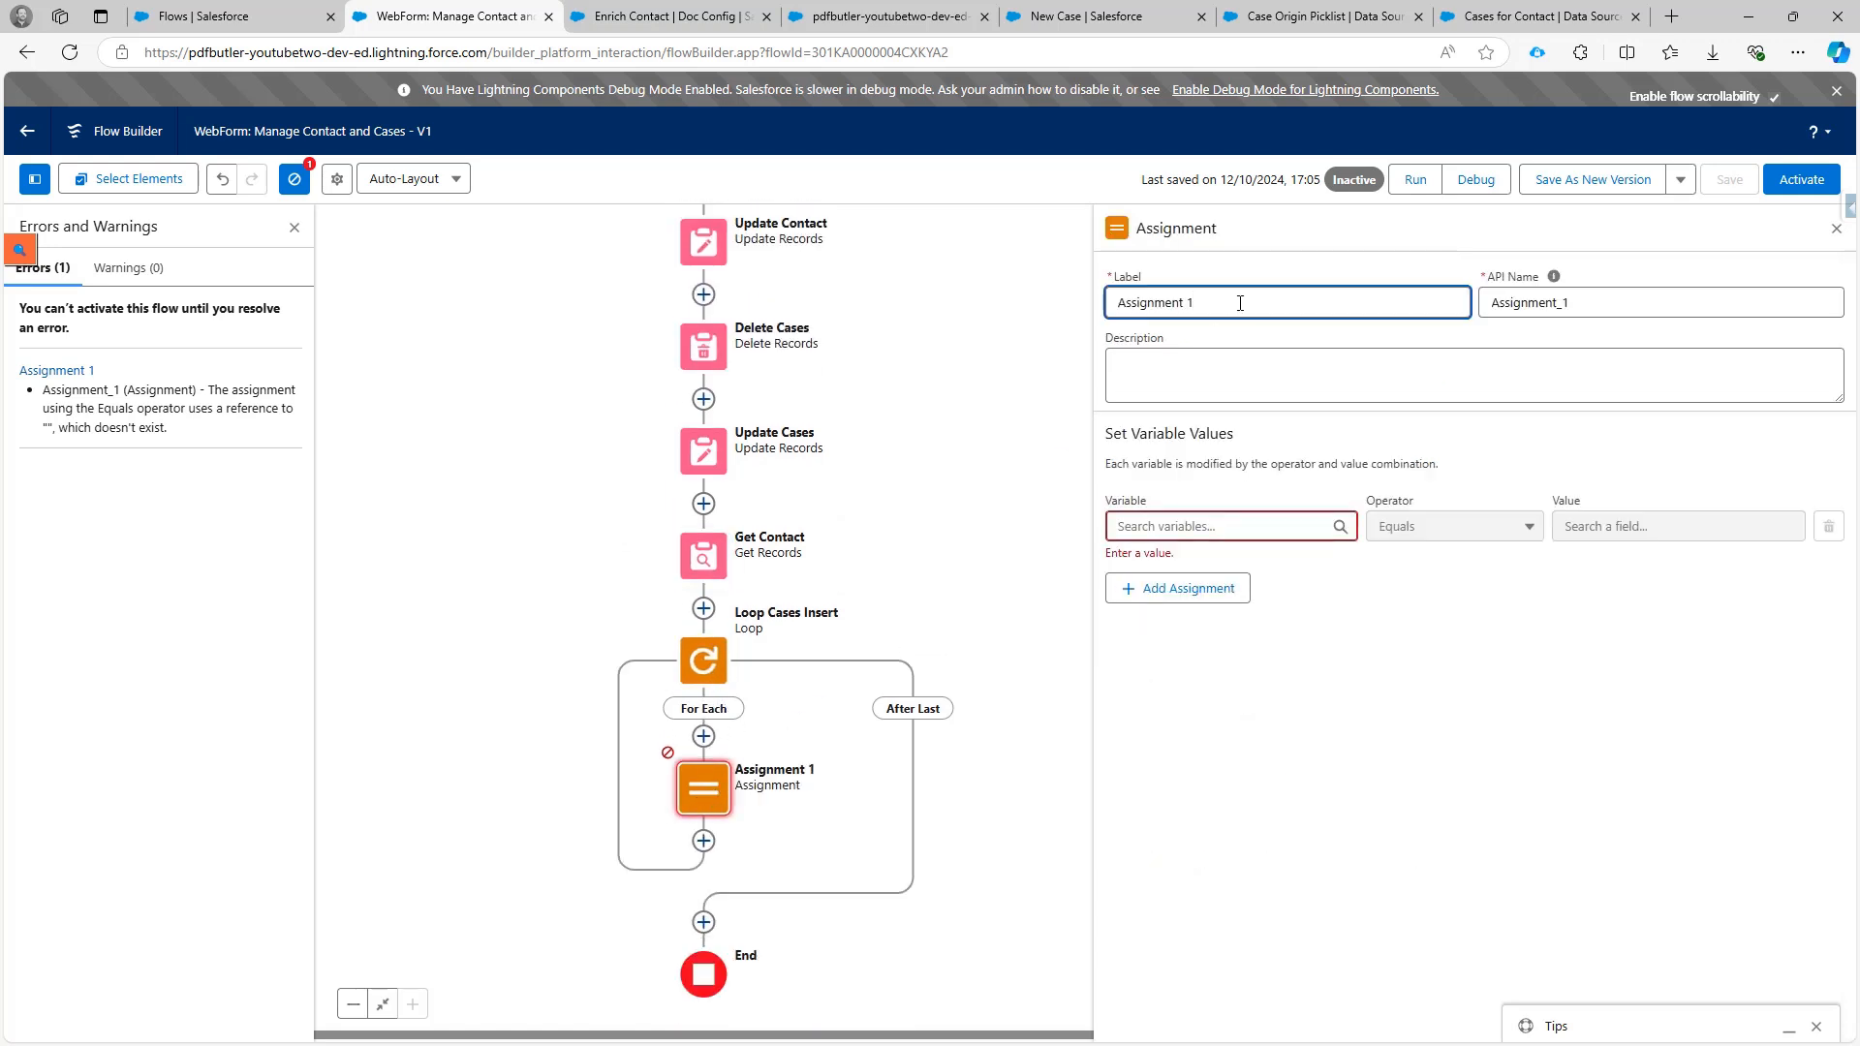
left_click_drag(1195, 303, 1094, 310)
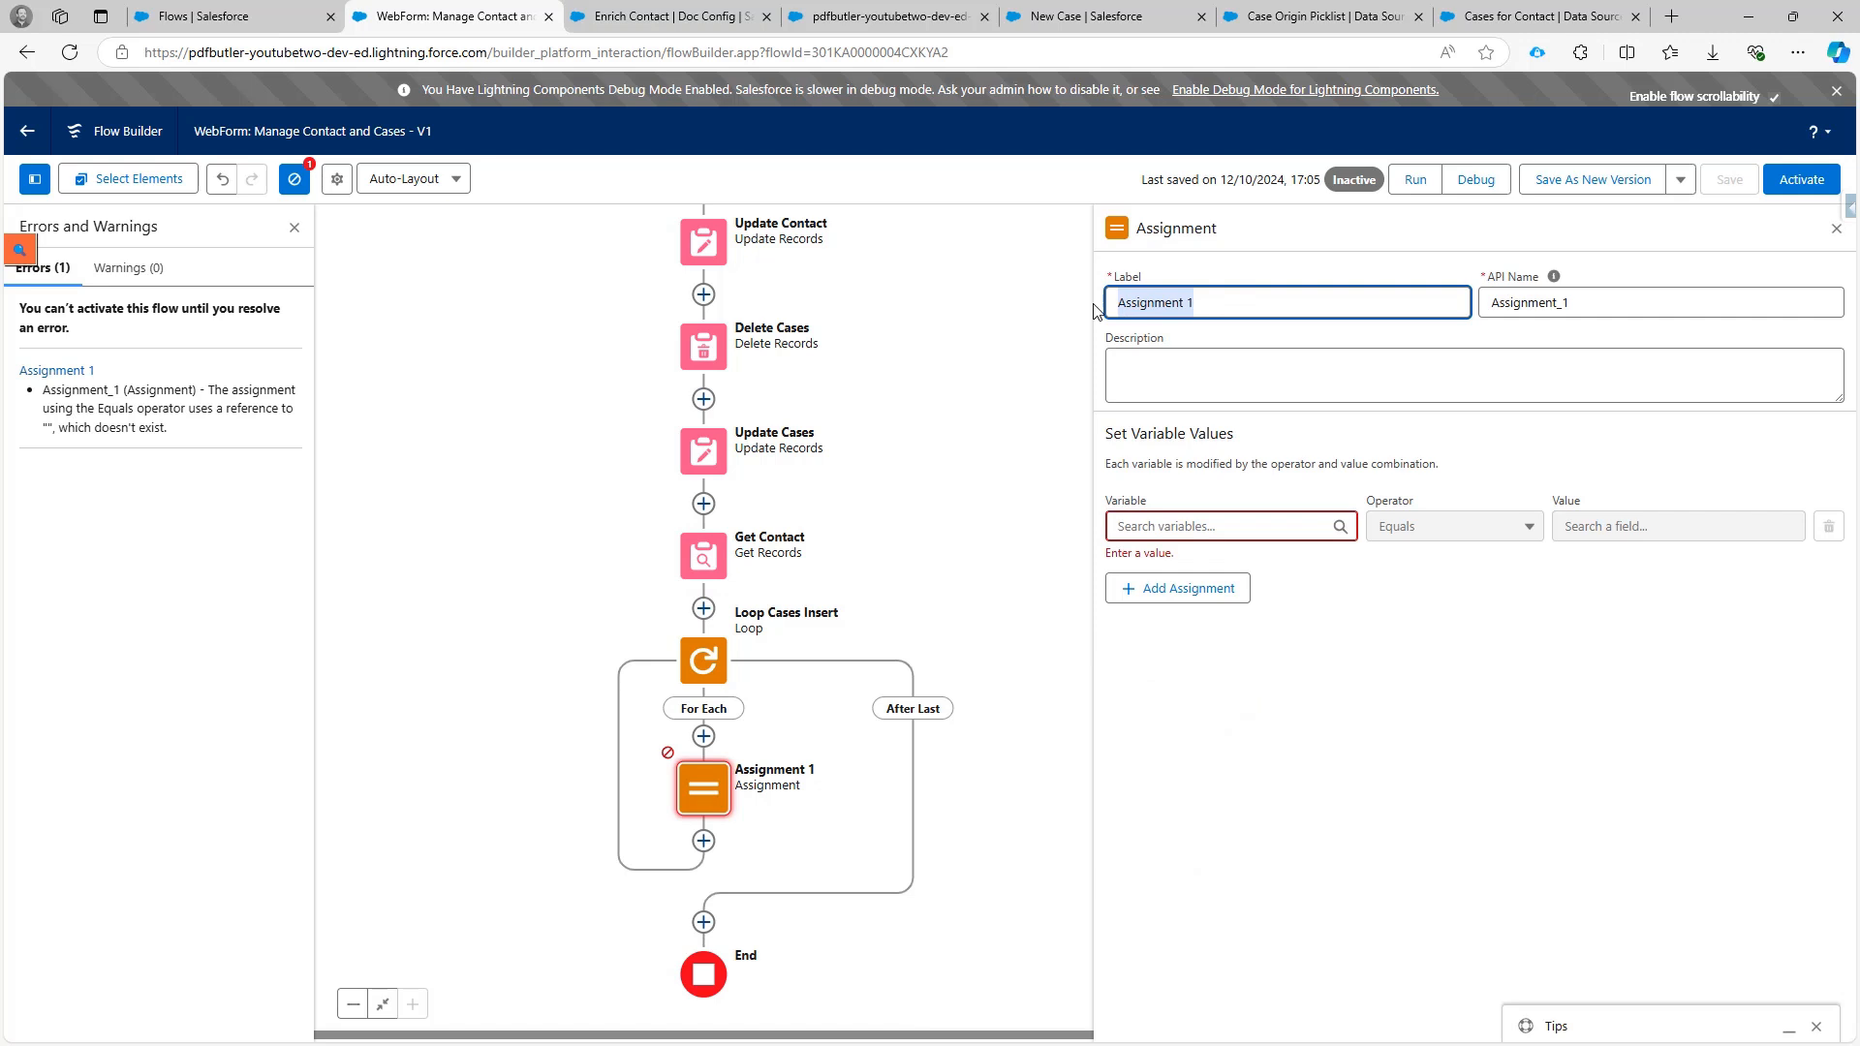
type("Enrich Case Data")
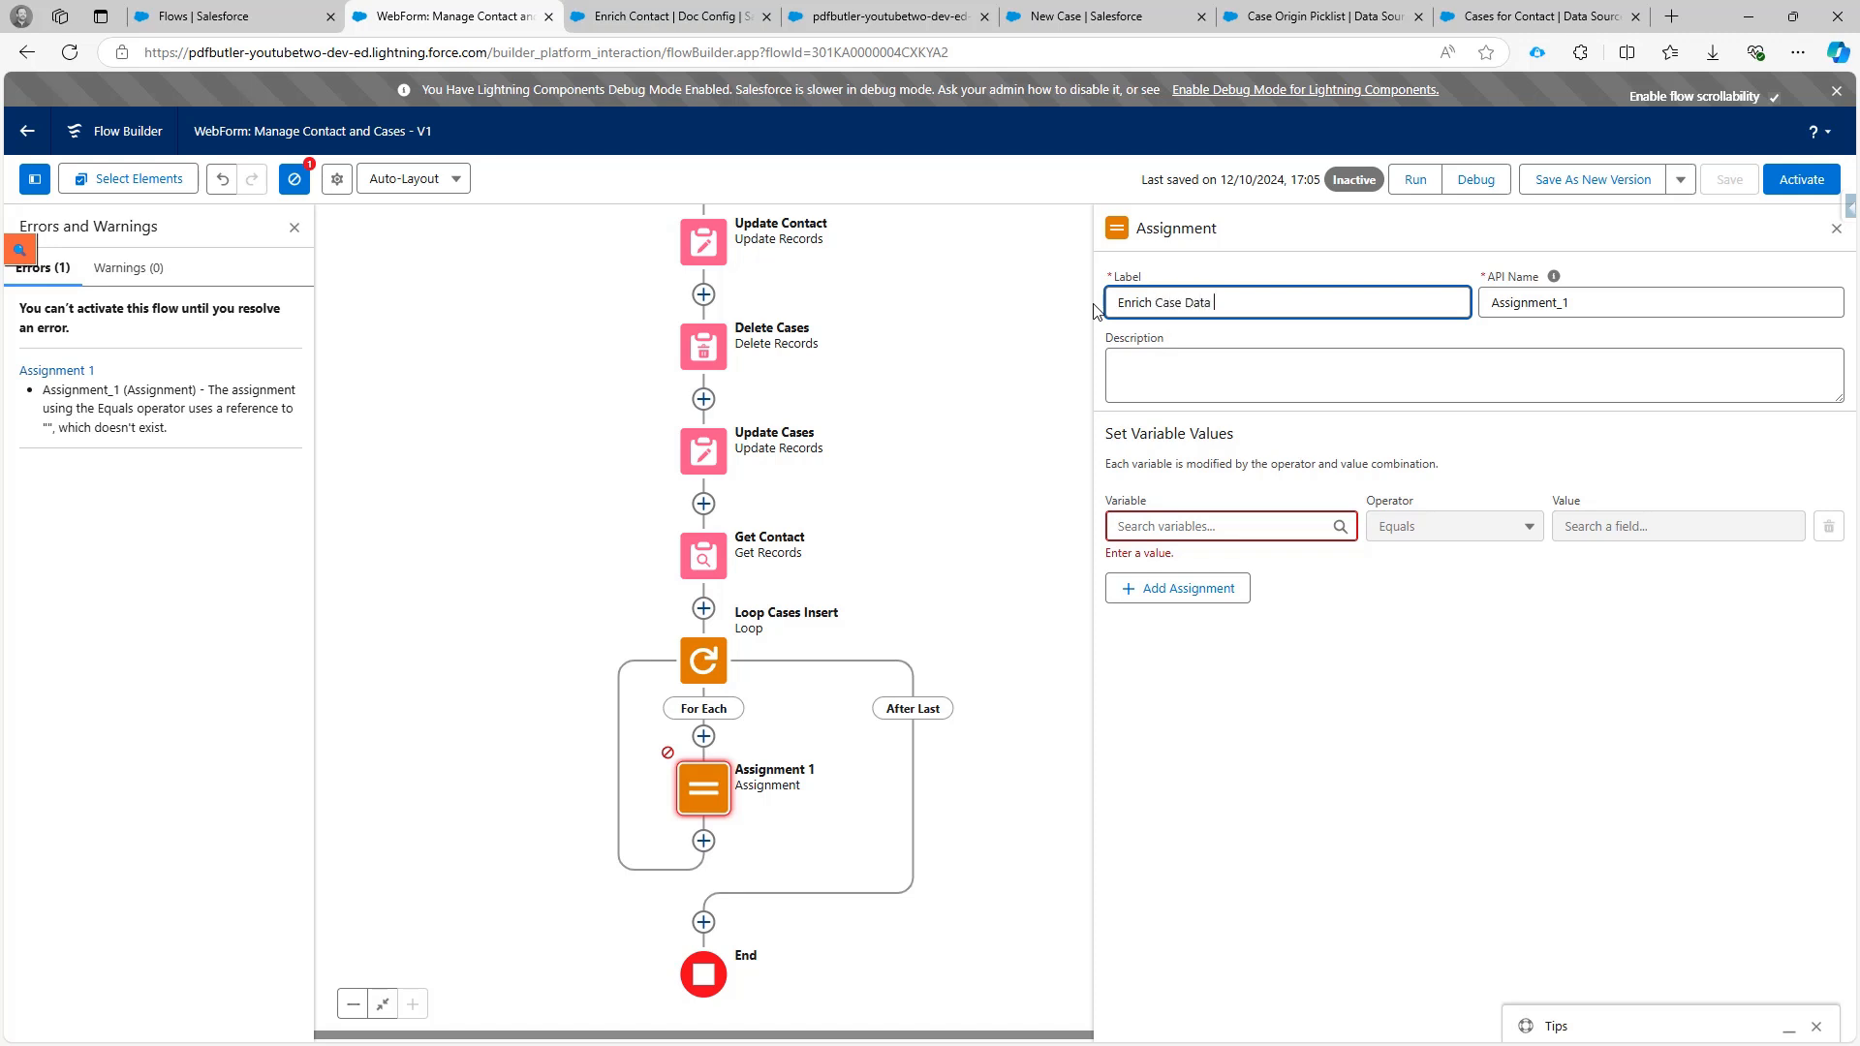
key("Tab")
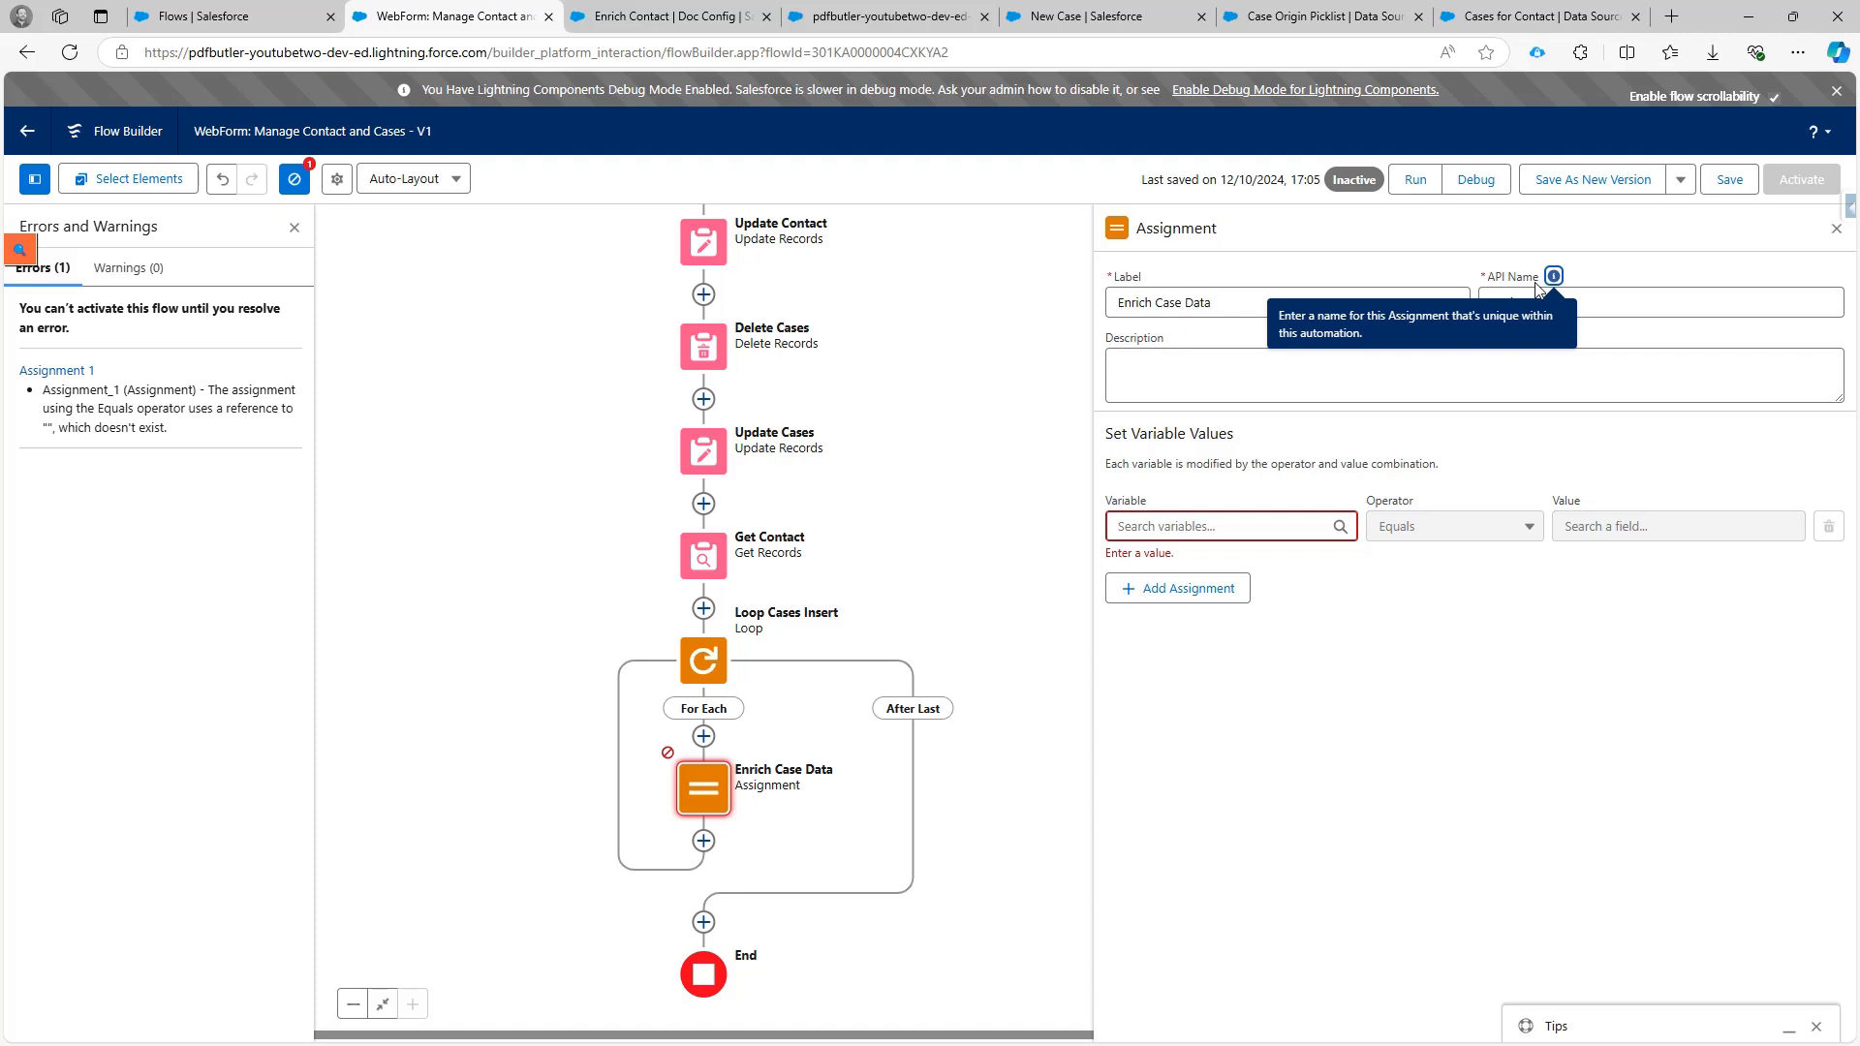
left_click_drag(1626, 298, 1474, 300)
key("BackSpace")
left_click(1366, 303)
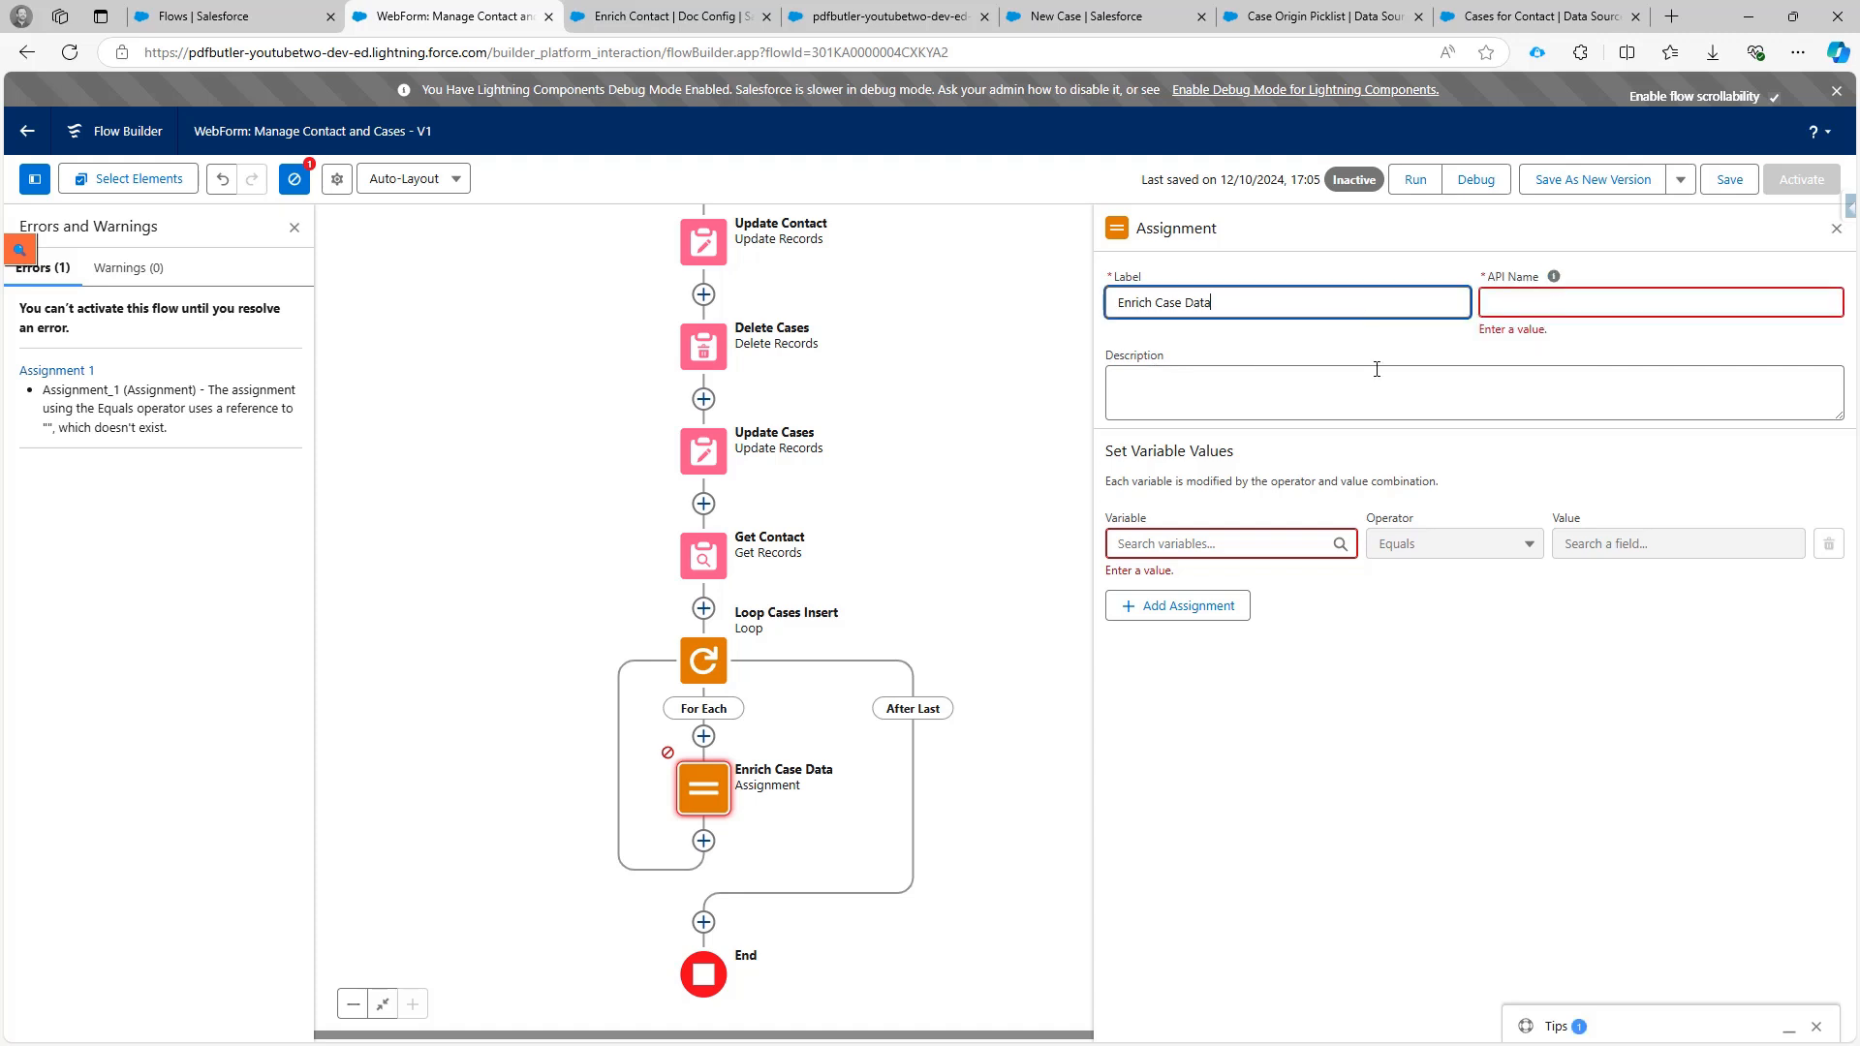
left_click(1377, 369)
Choose Account ID of the current item from Loop Cases Insert as the variable of the first assignment.
left_click(1213, 546)
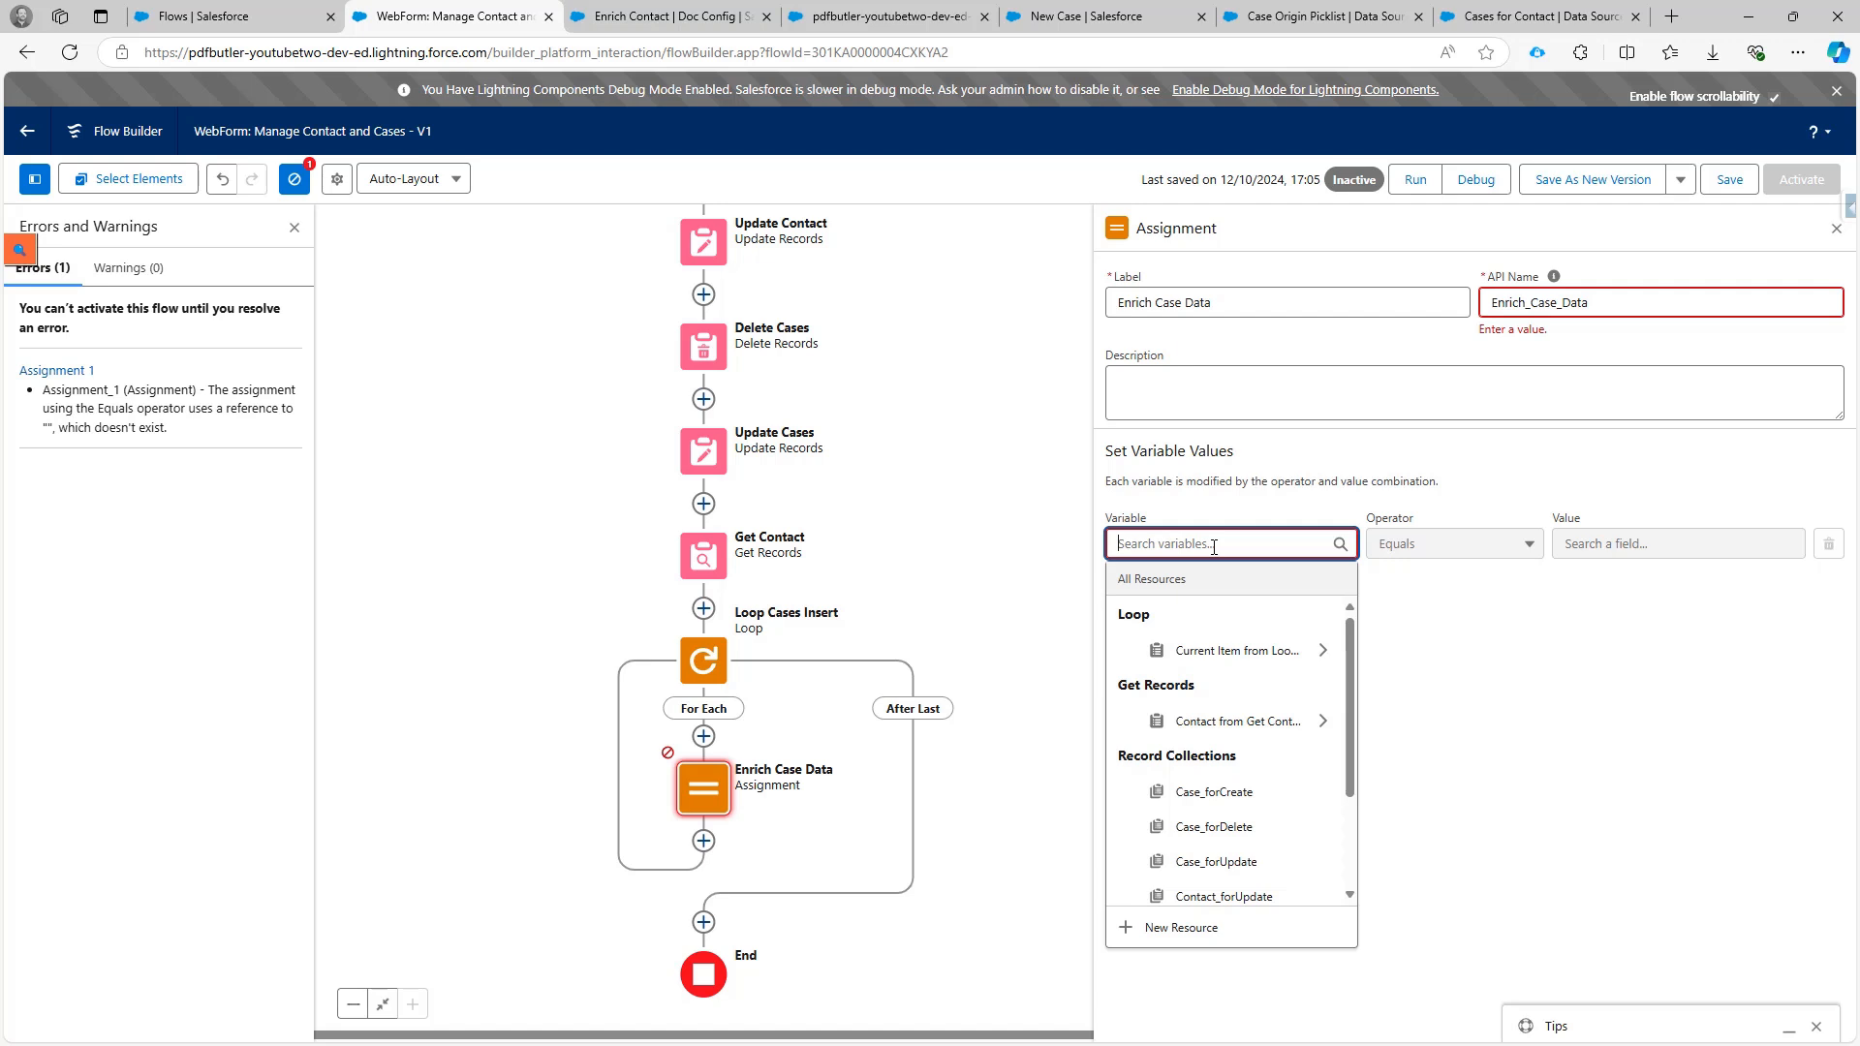
left_click(1219, 653)
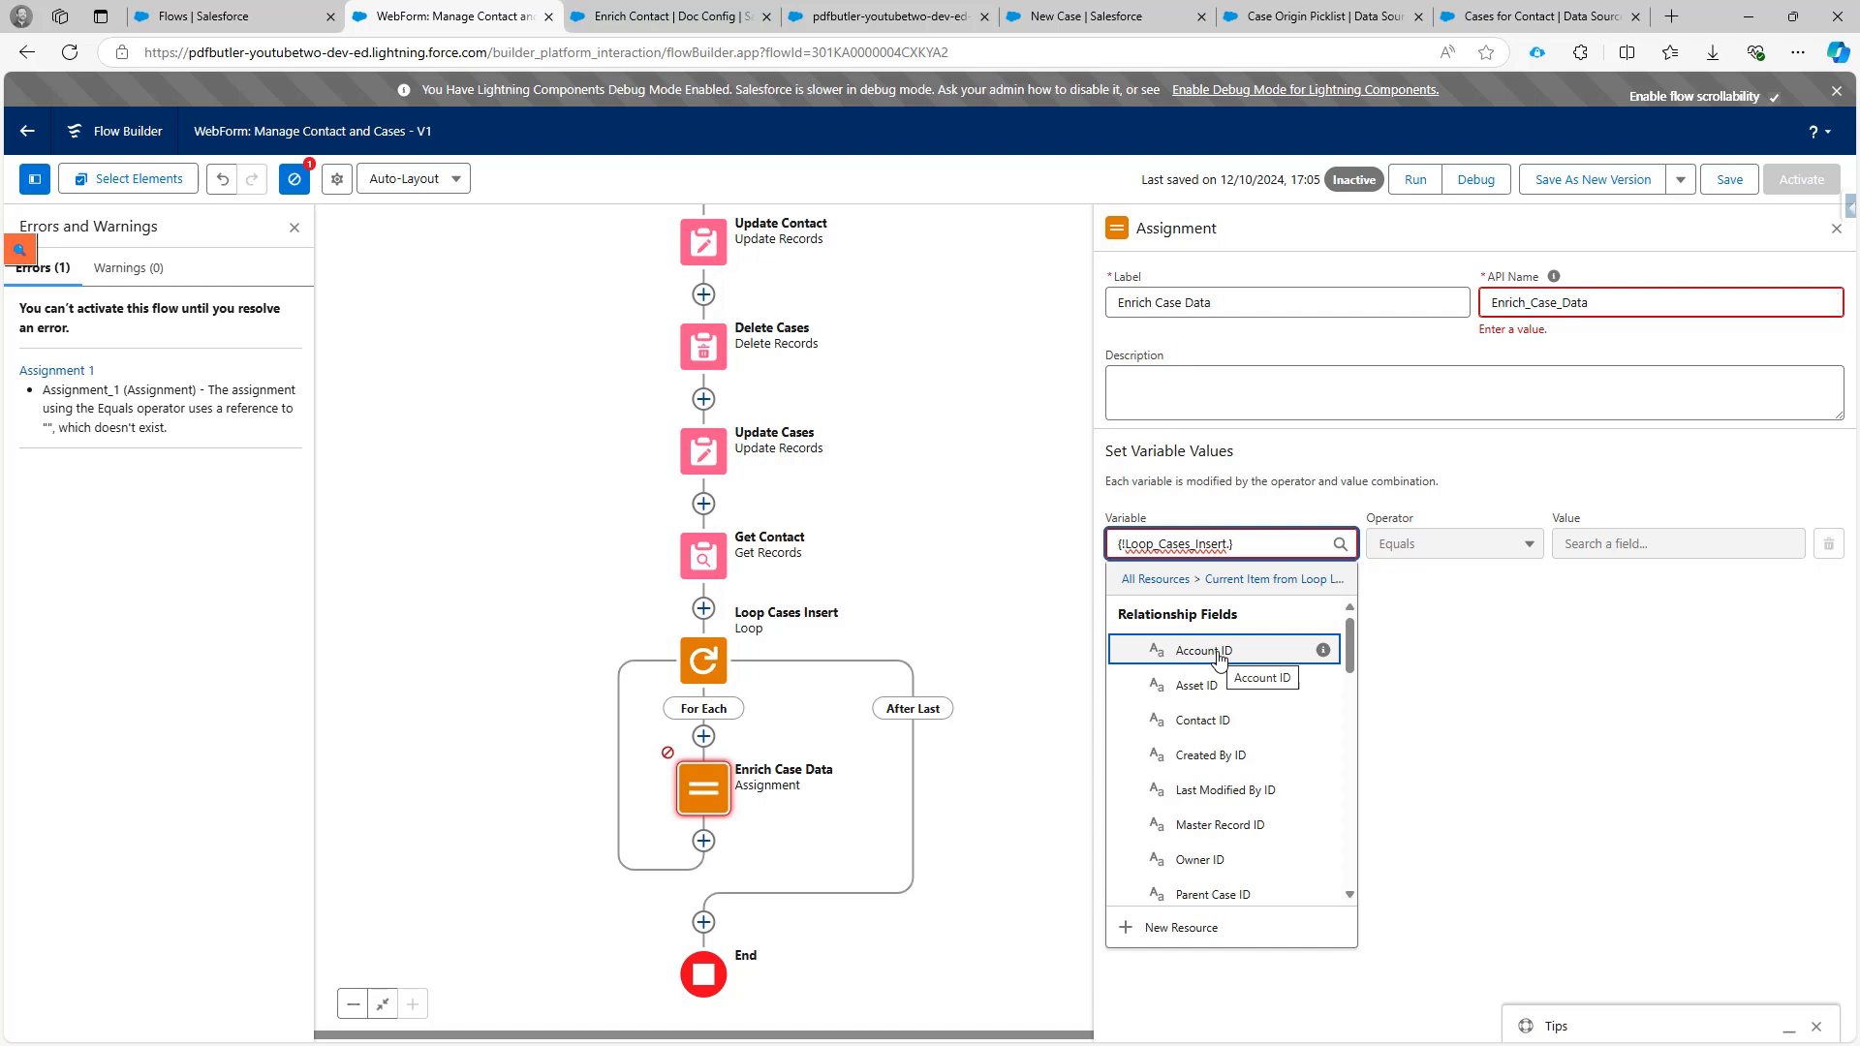
left_click(1219, 654)
left_click(1599, 548)
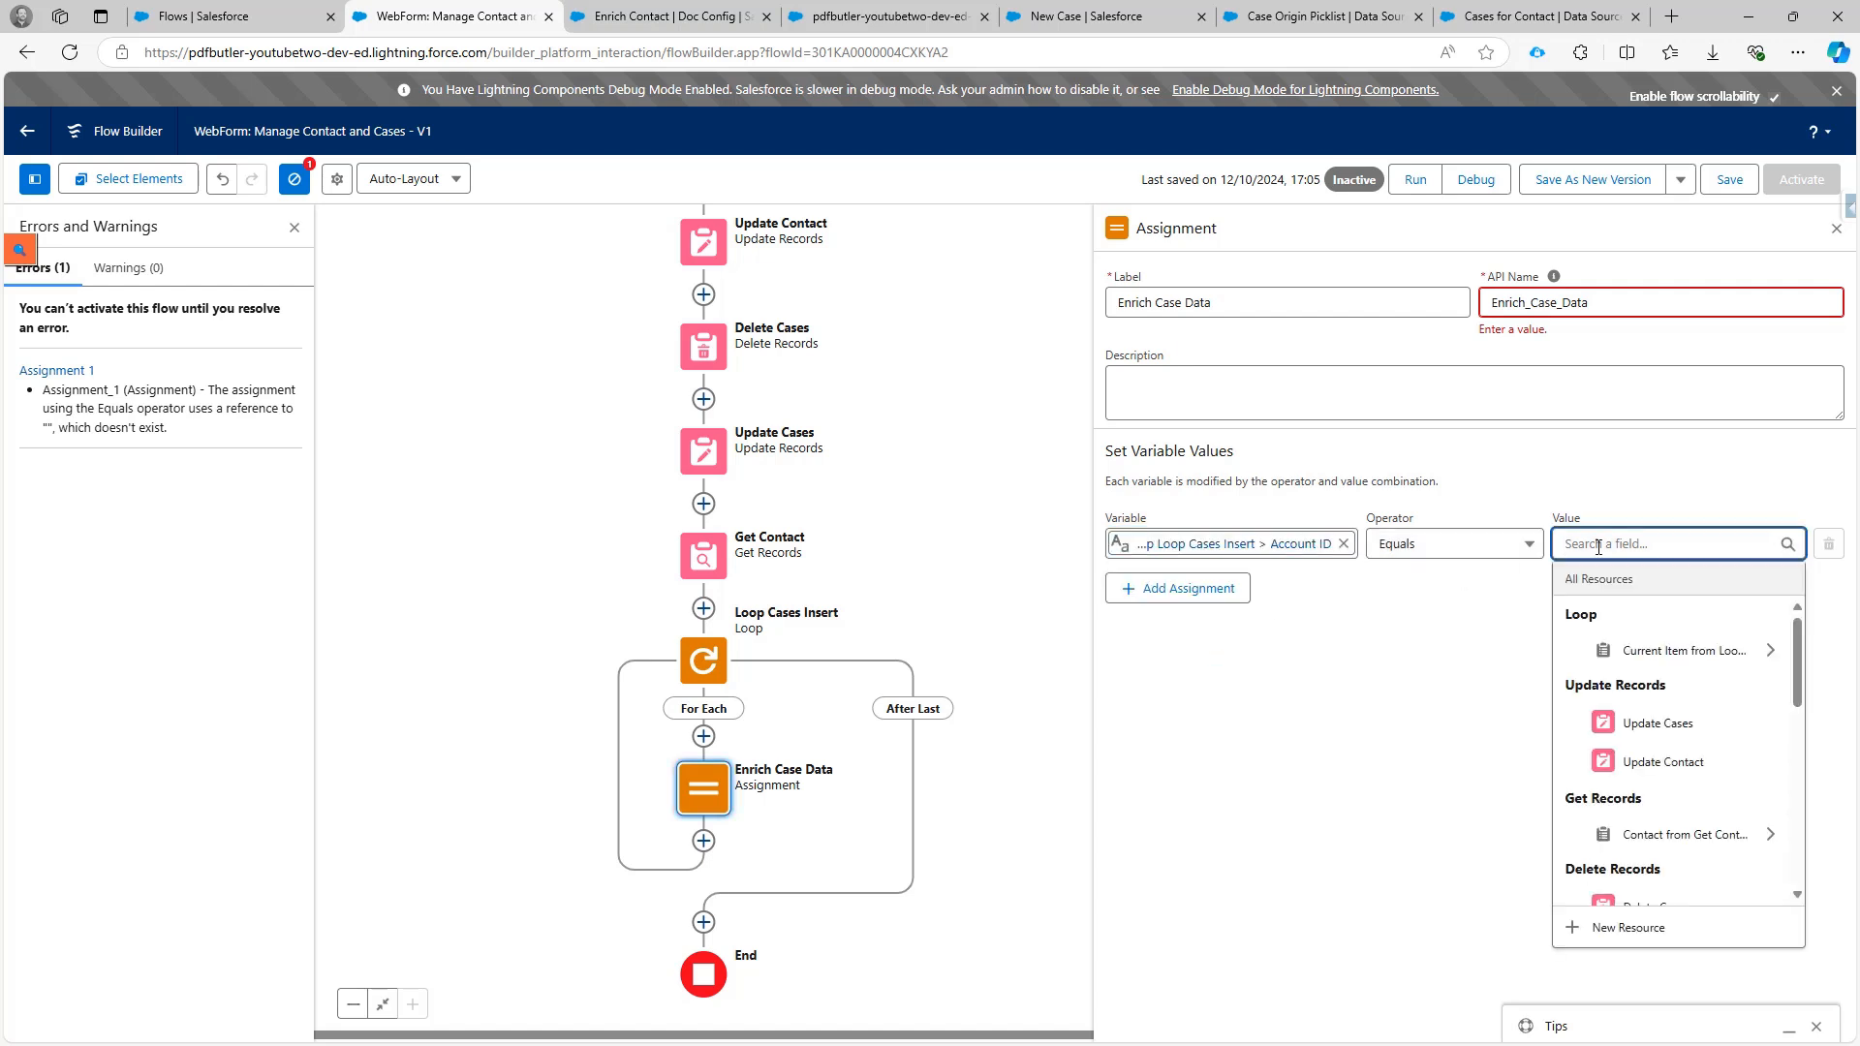
scroll(1698, 758, "down", 1)
left_click(1693, 744)
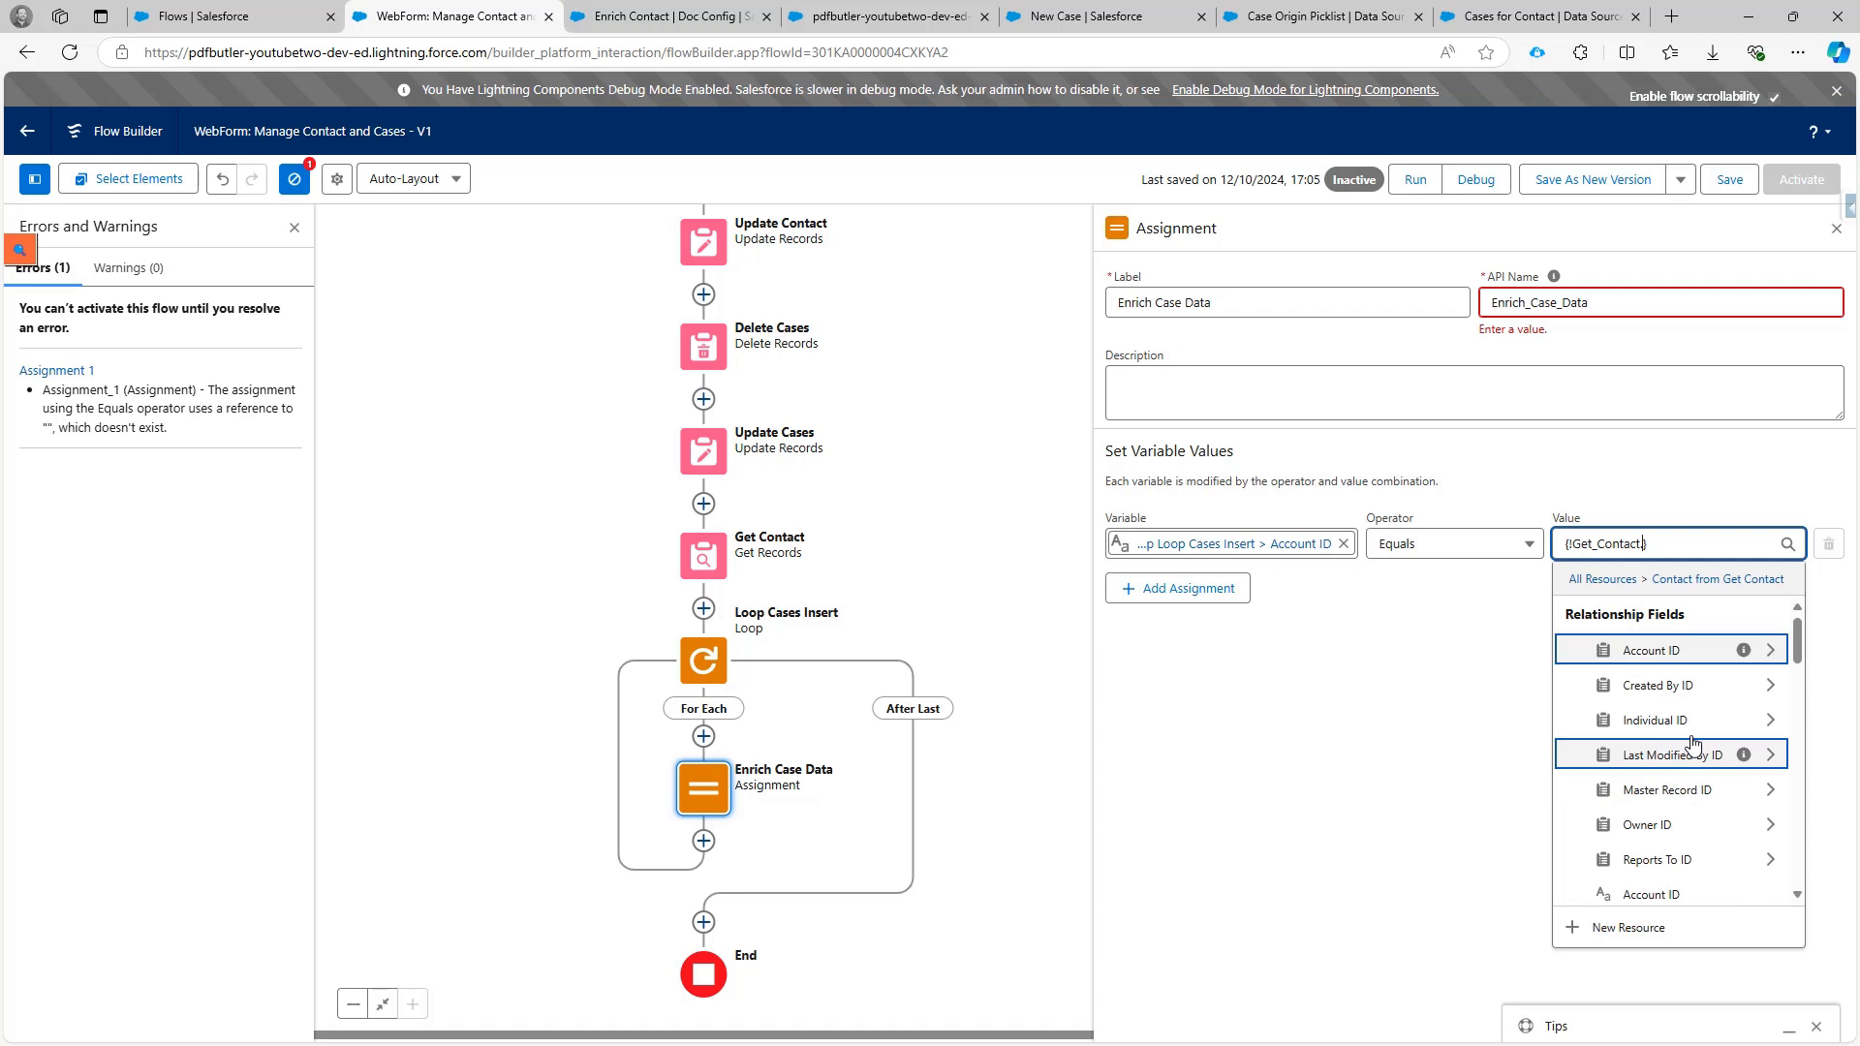
left_click(1656, 650)
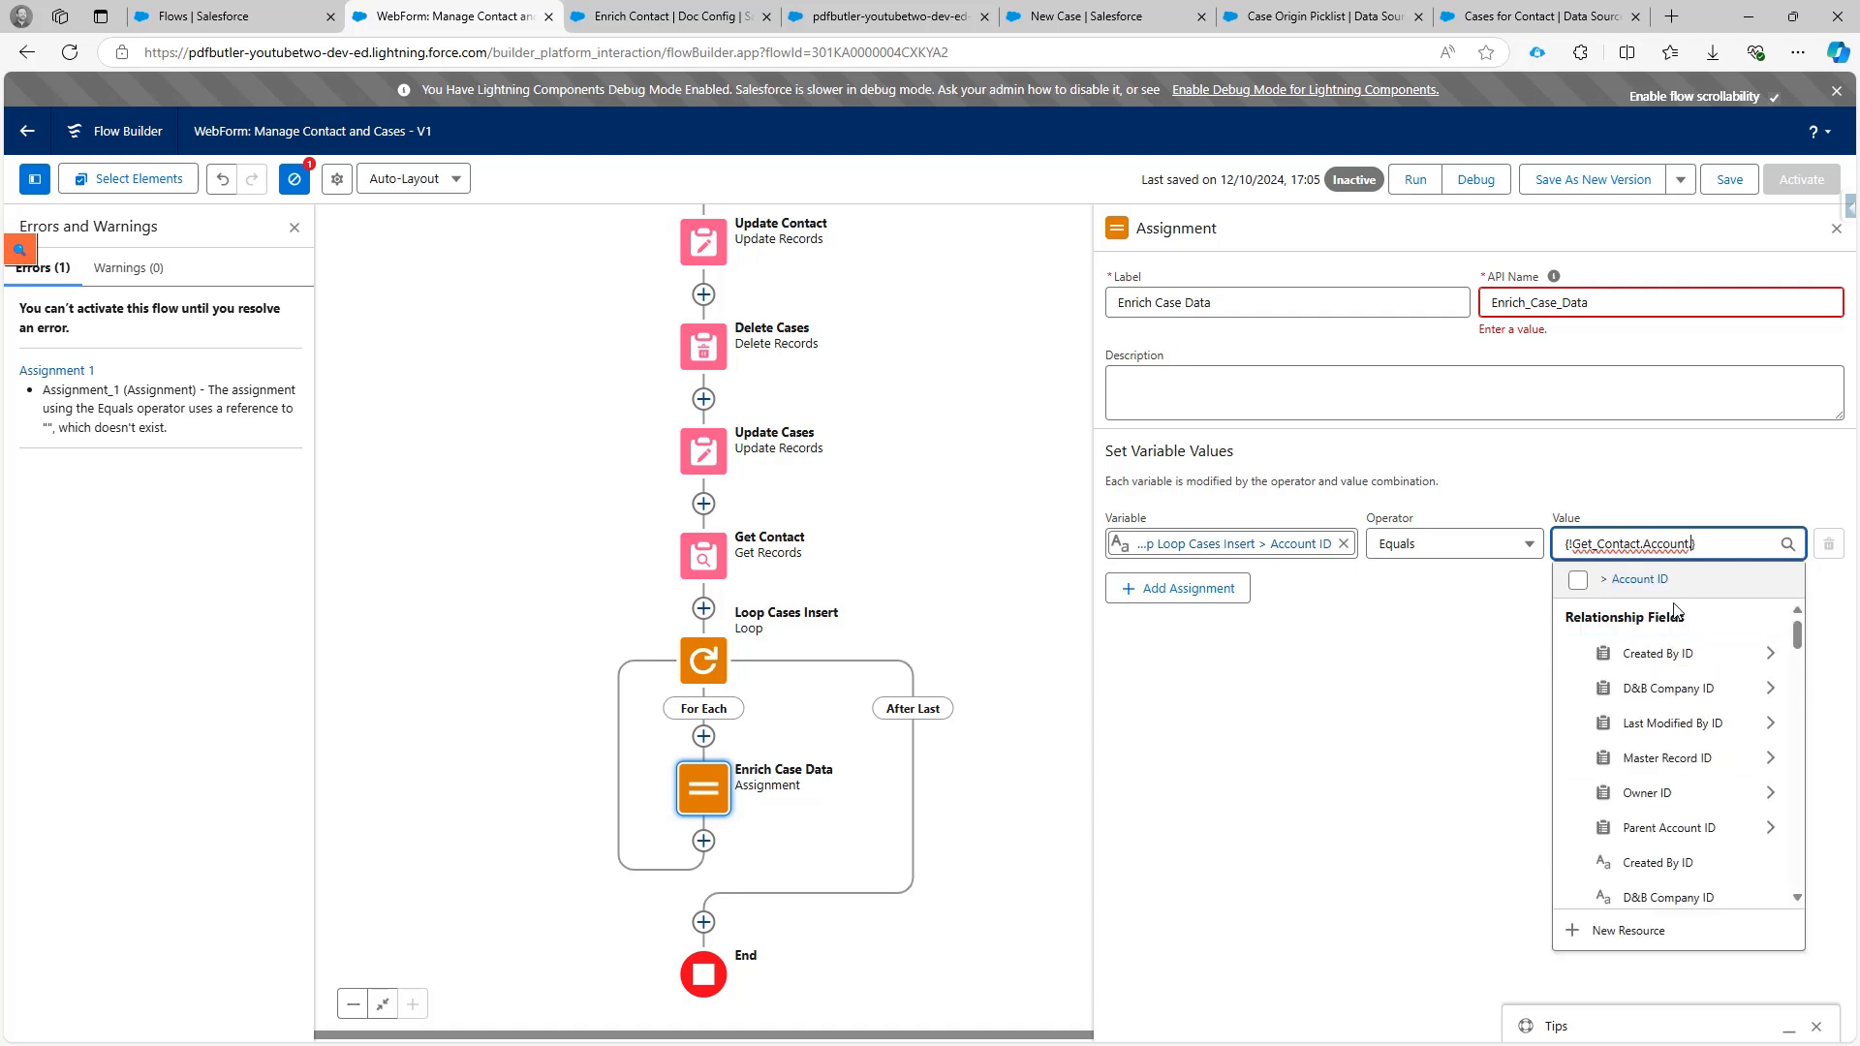
key("BackSpace")
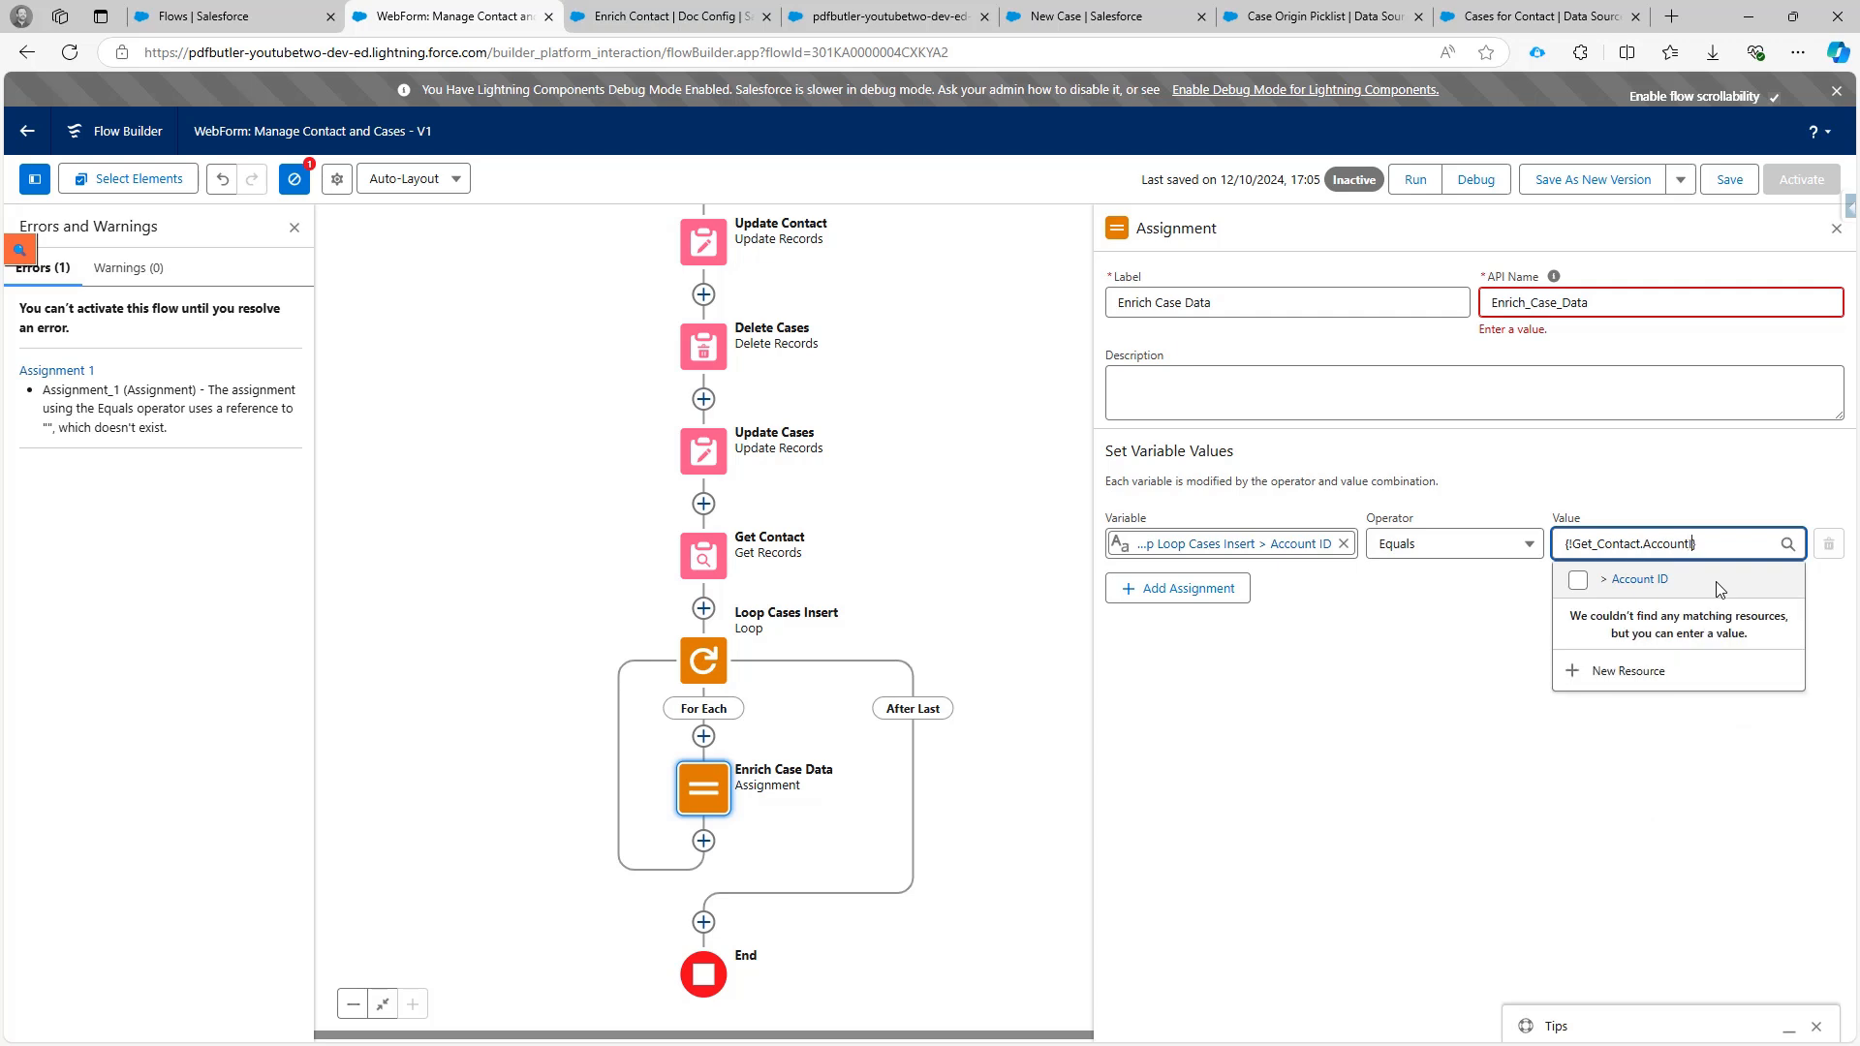
key("BackSpace")
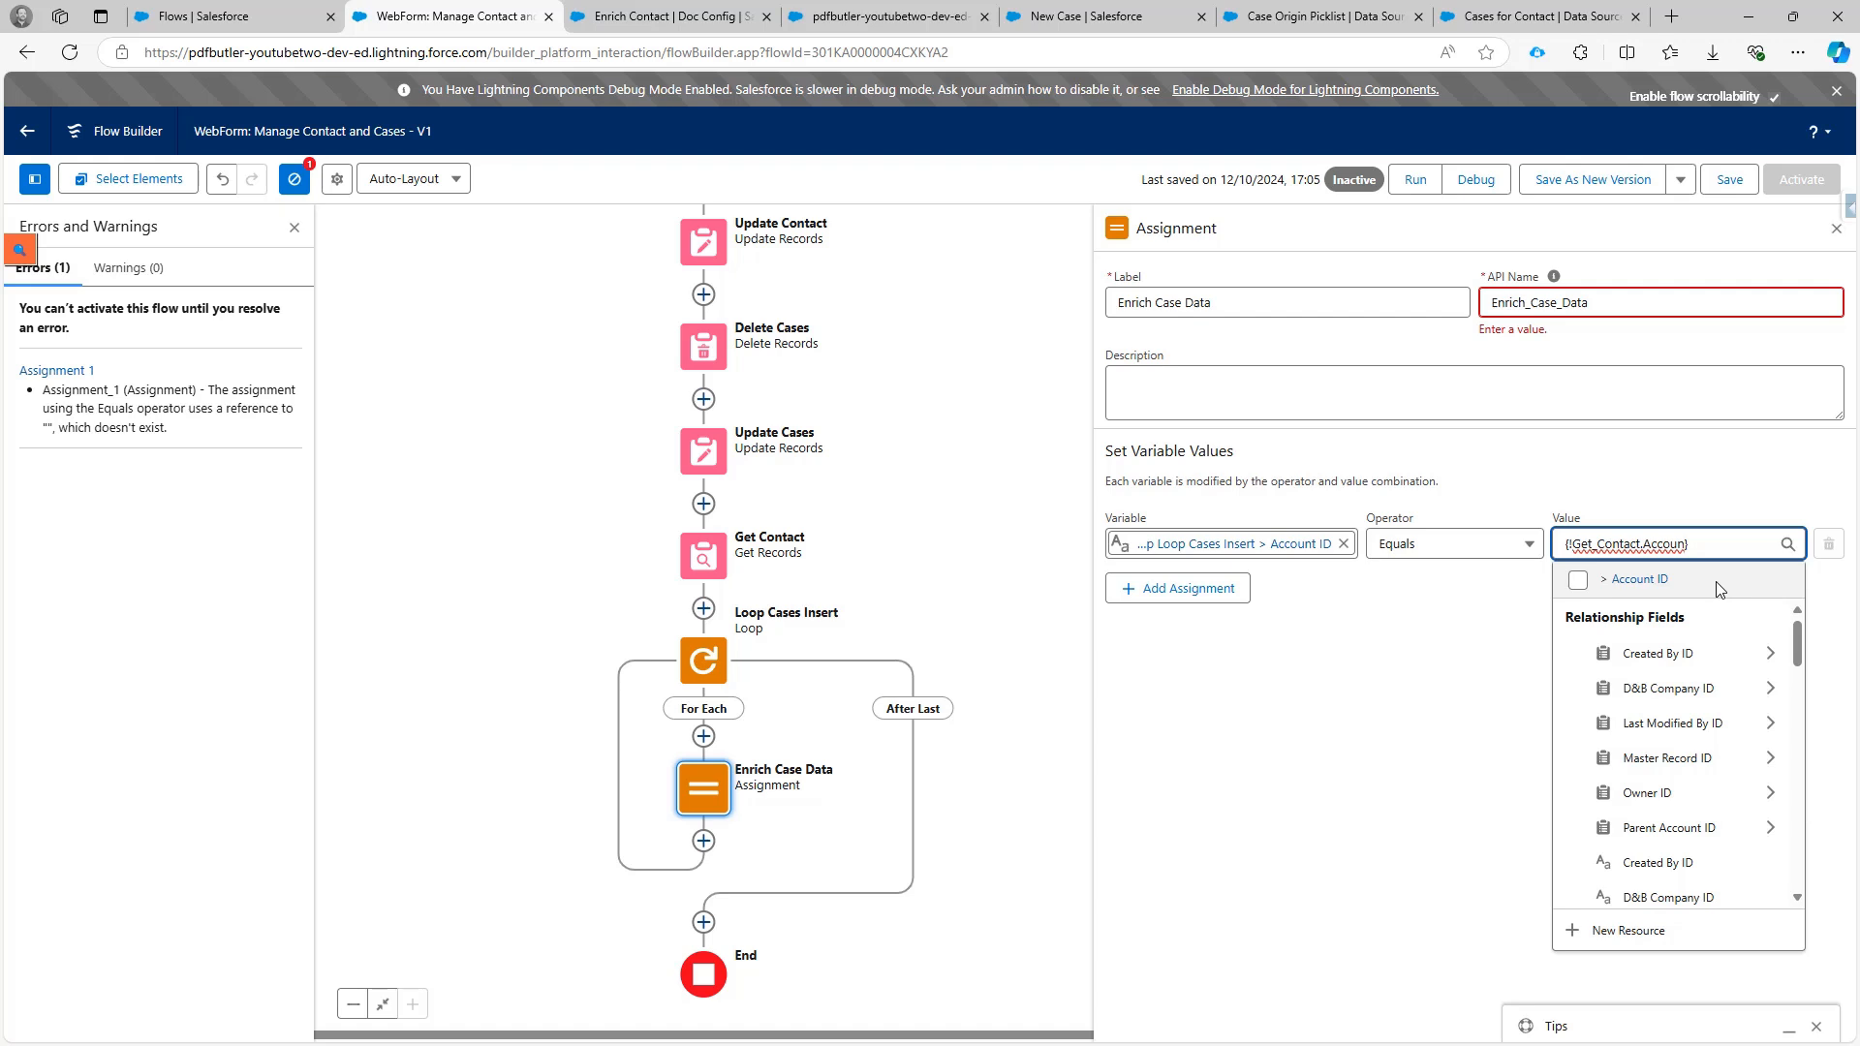
scroll(1652, 630, "down", 3)
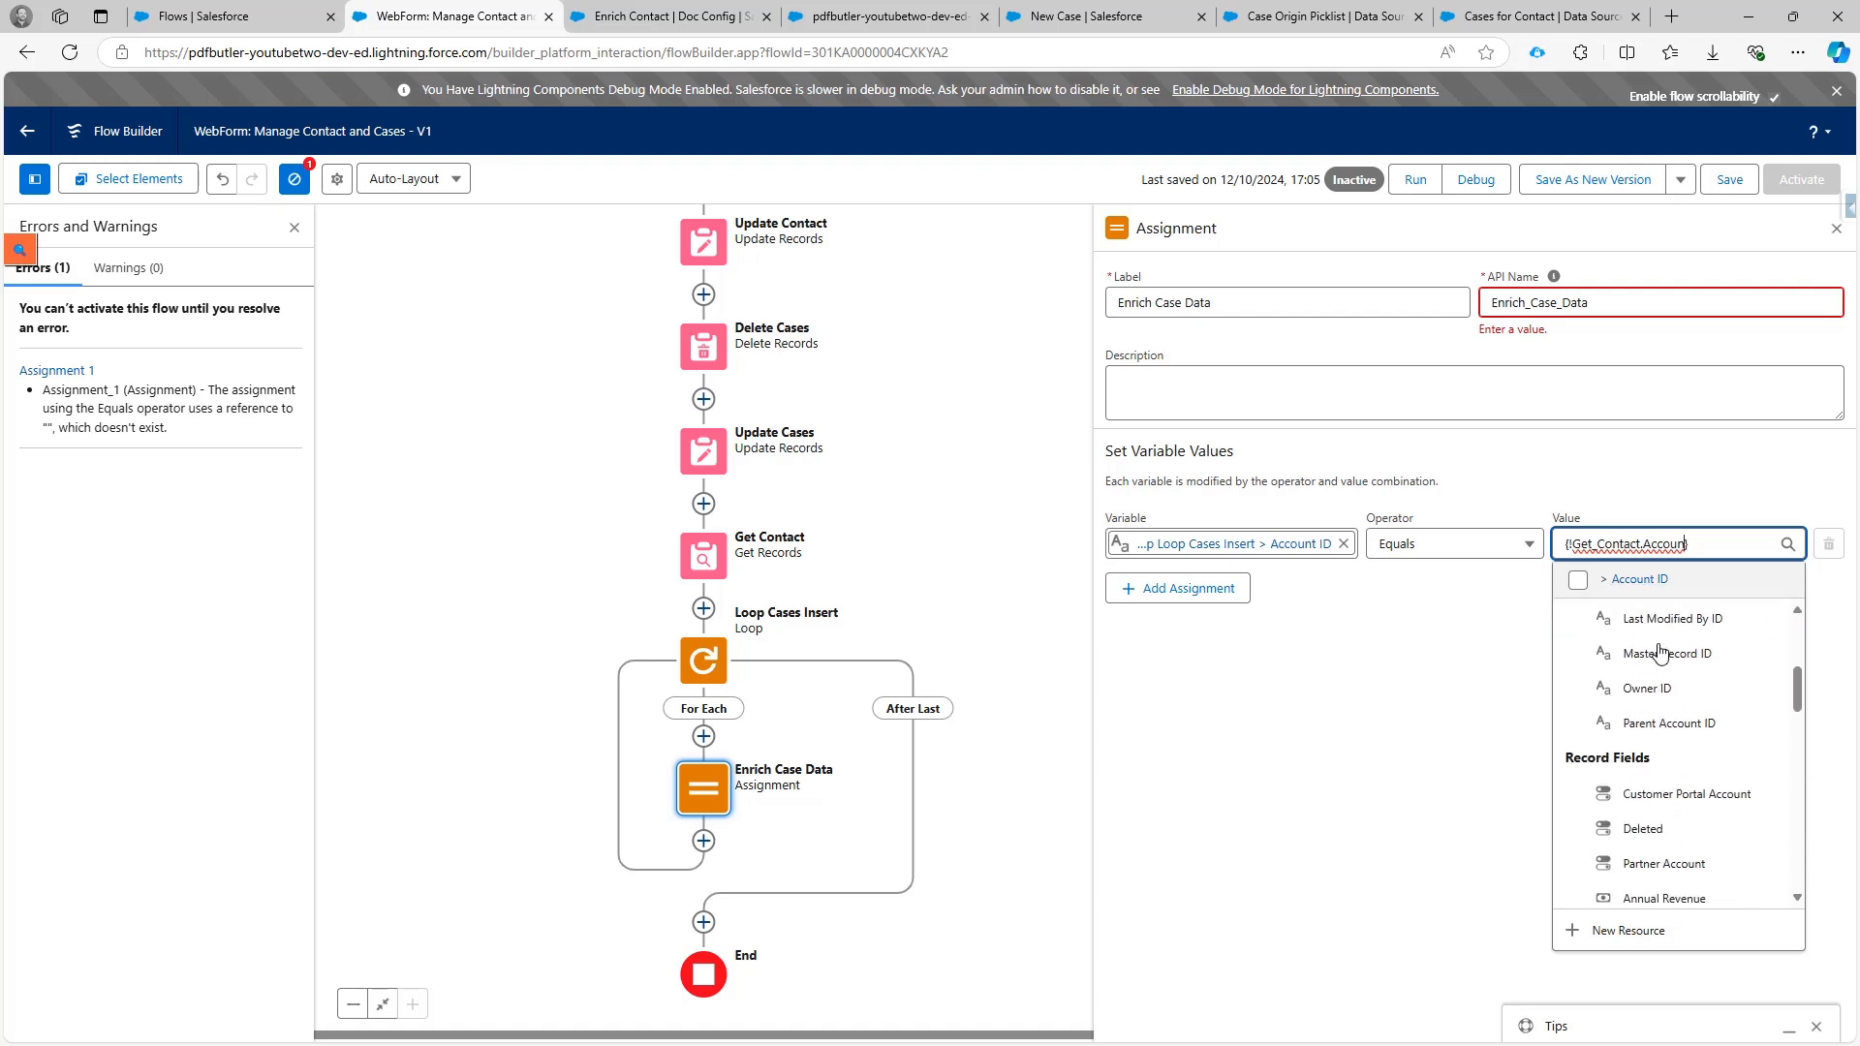
scroll(1659, 653, "down", 5)
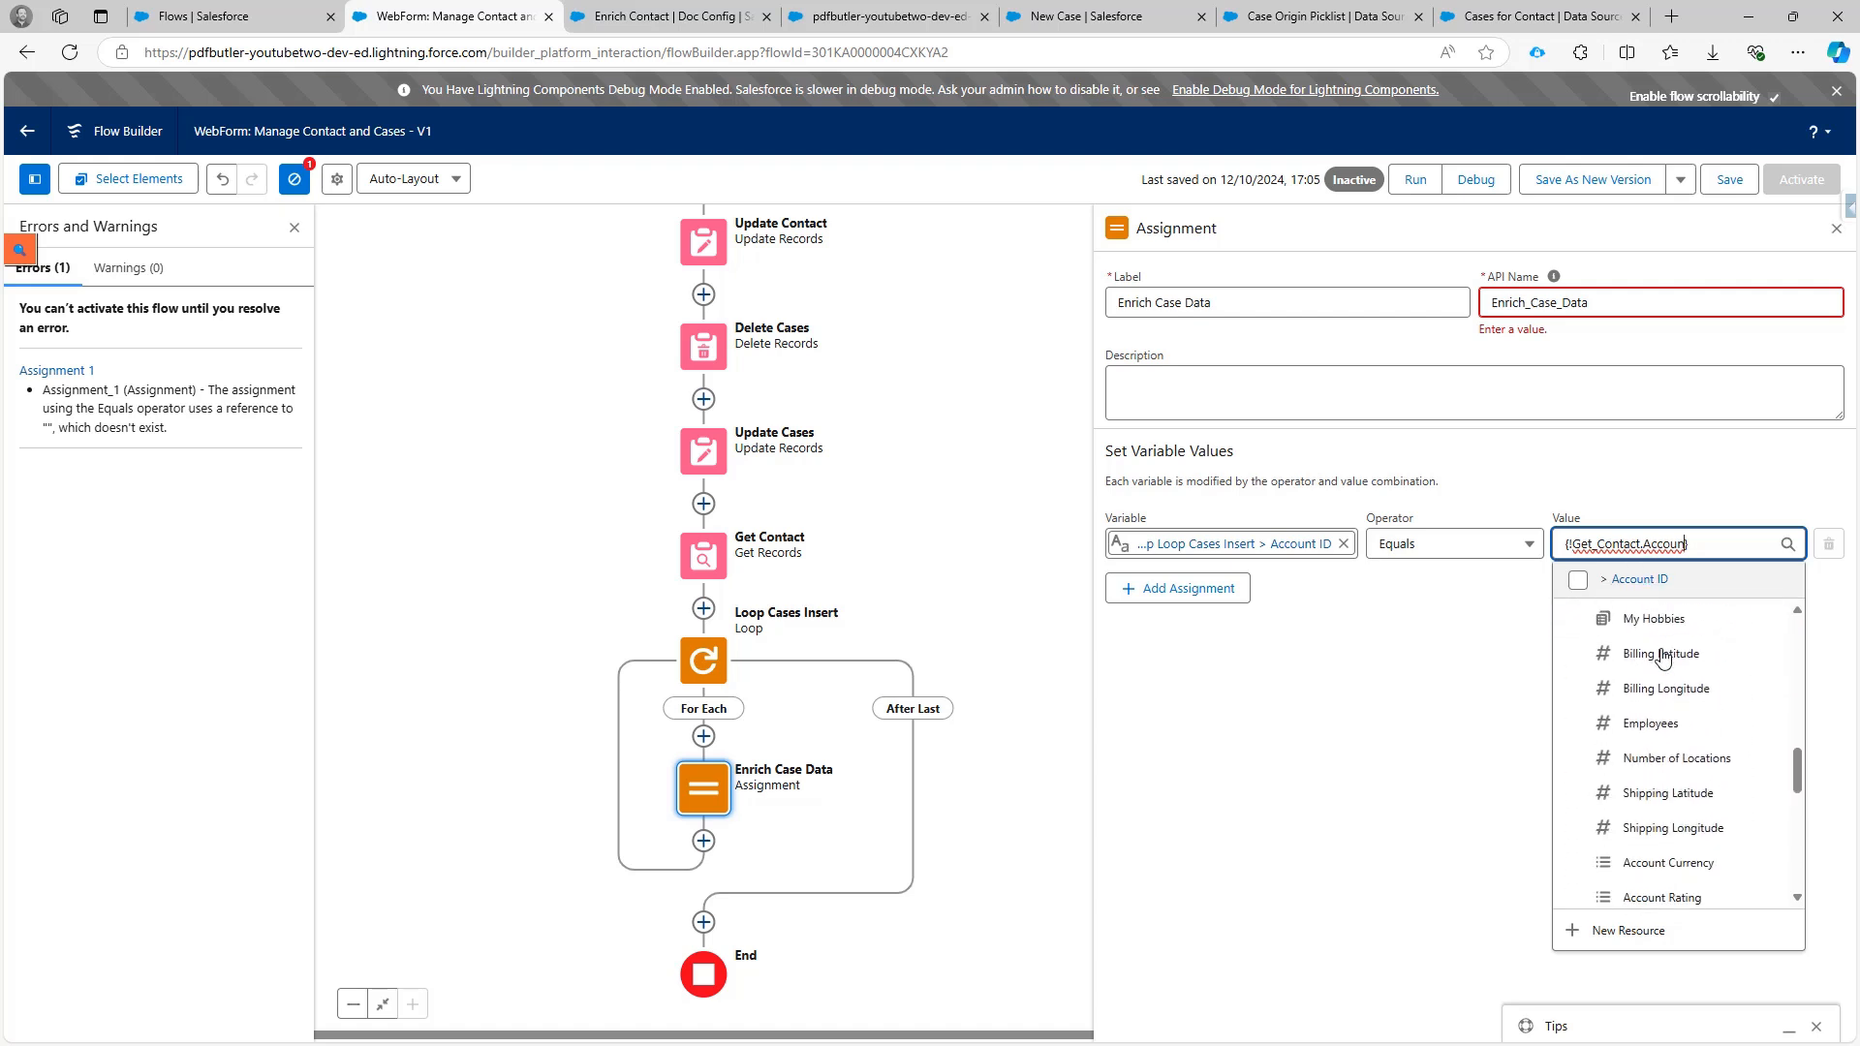
scroll(1663, 659, "down", 3)
key("BackSpace")
key("BackSpace")
key("BackSpace")
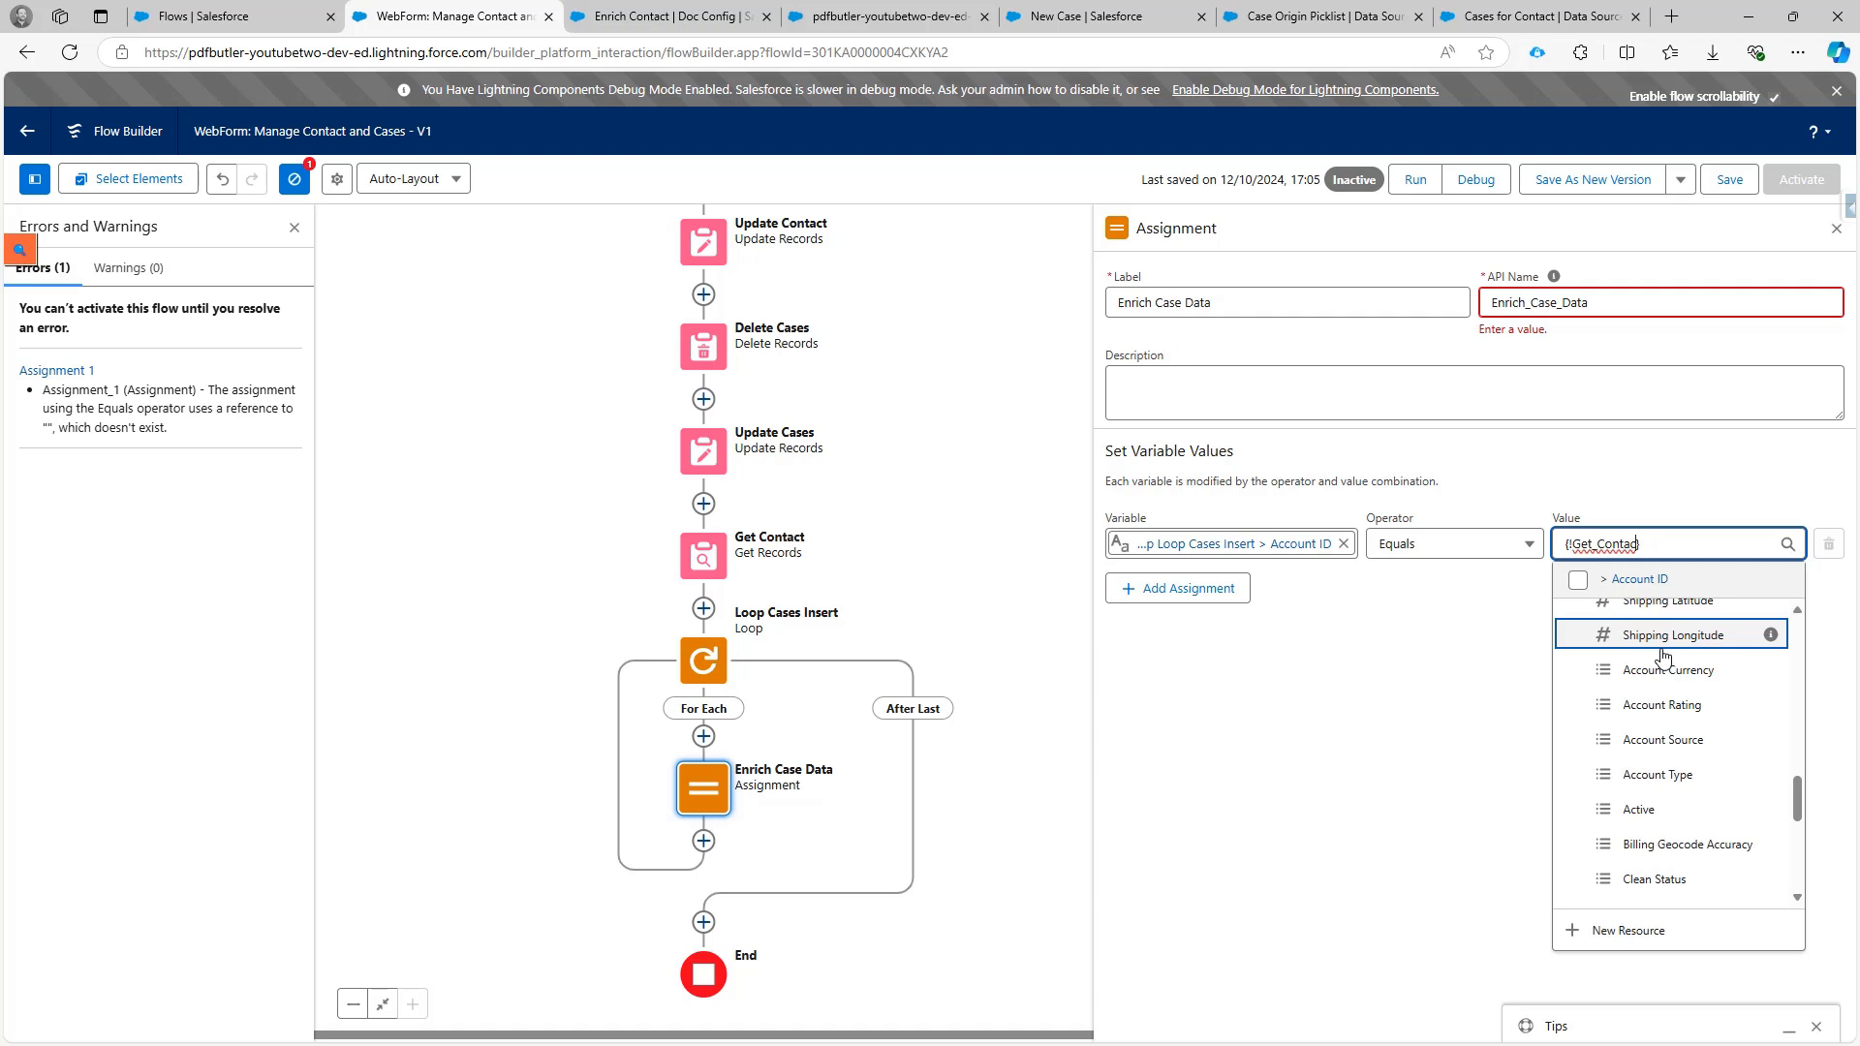
key("ctrl+a")
key("BackSpace")
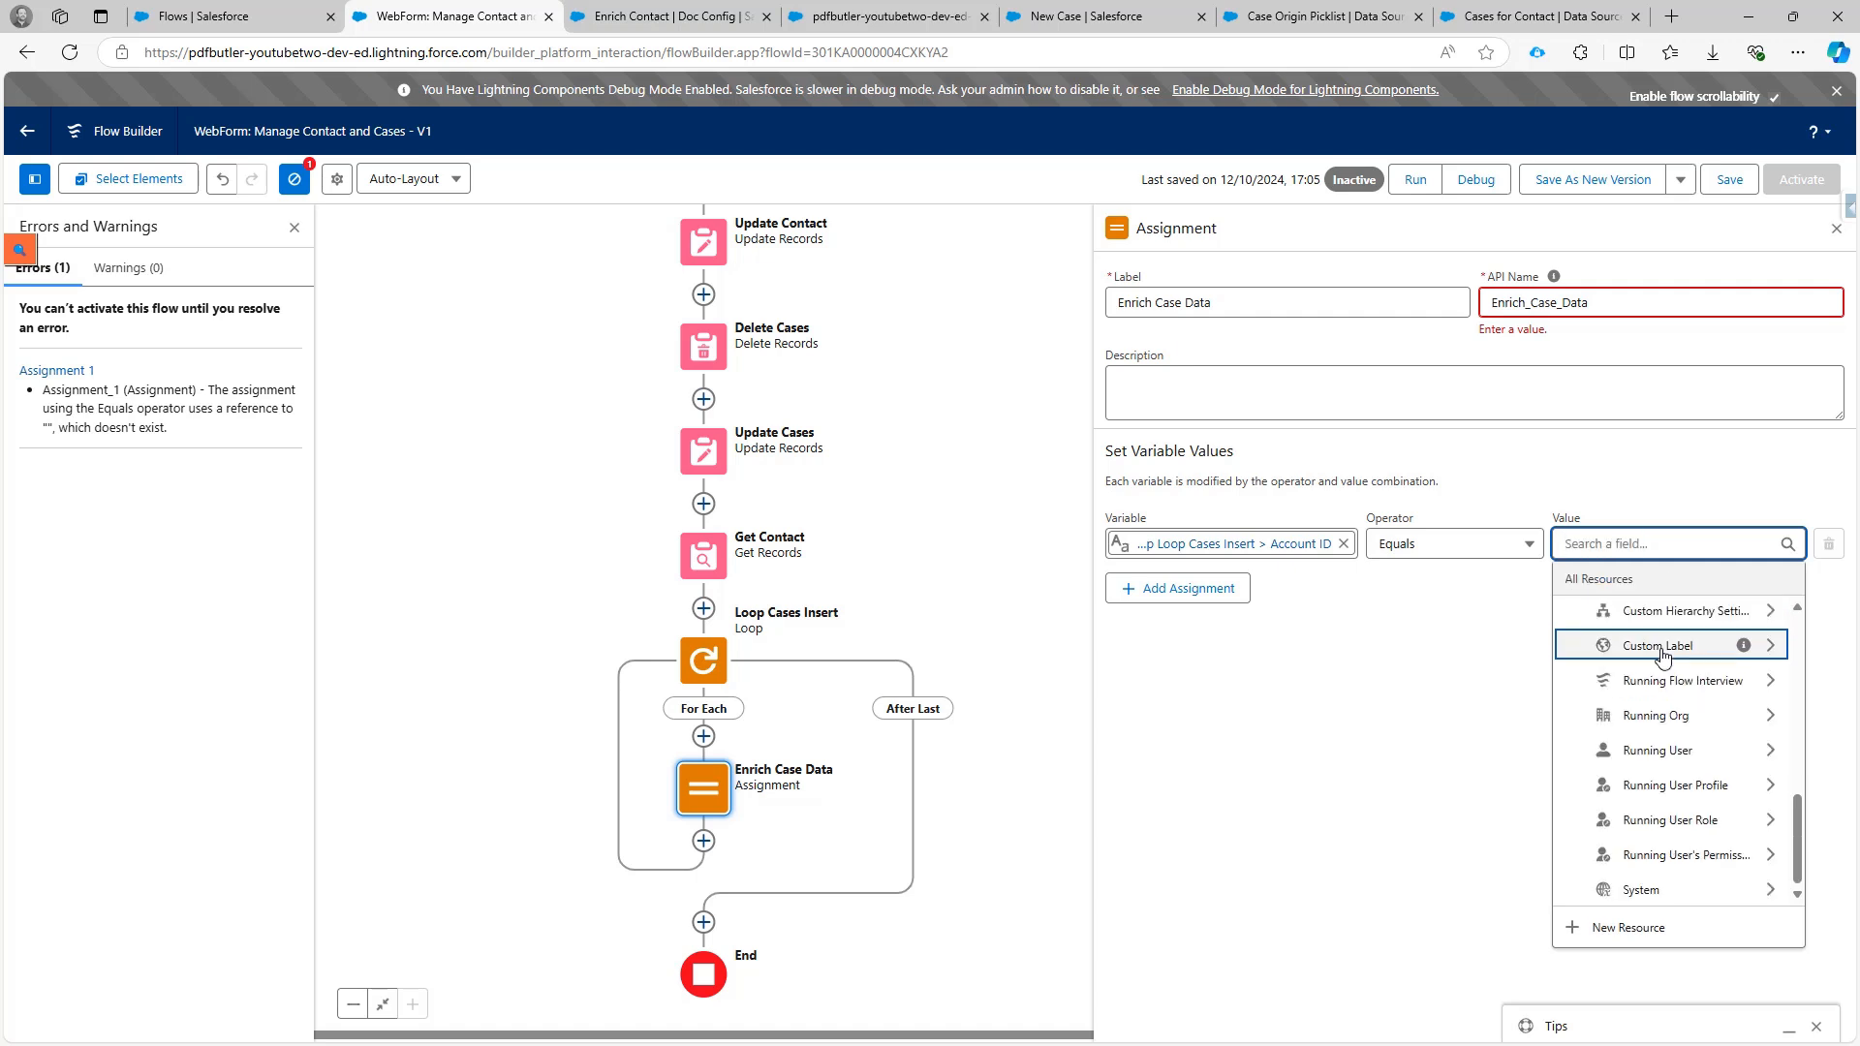
Set the first assignment's value to the Account ID text field of the contact from Get Contact.
type("Get")
left_click(1664, 655)
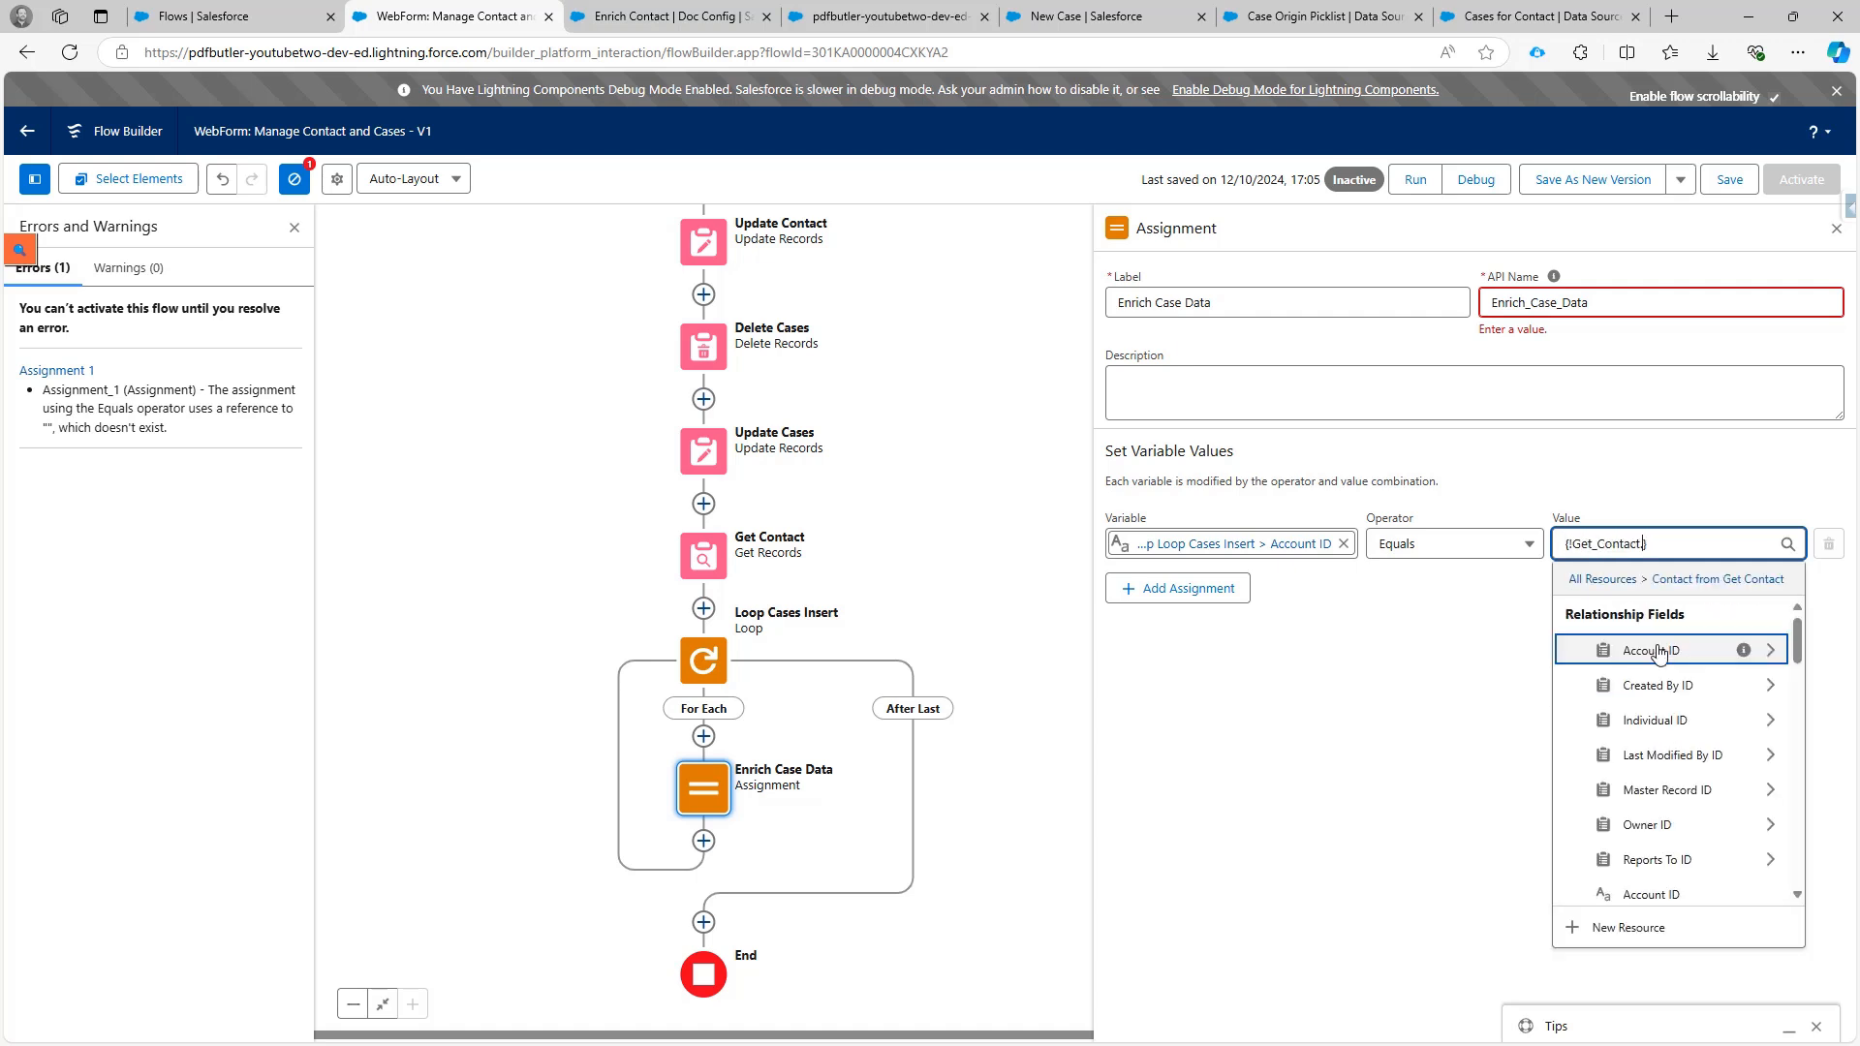
type(".A")
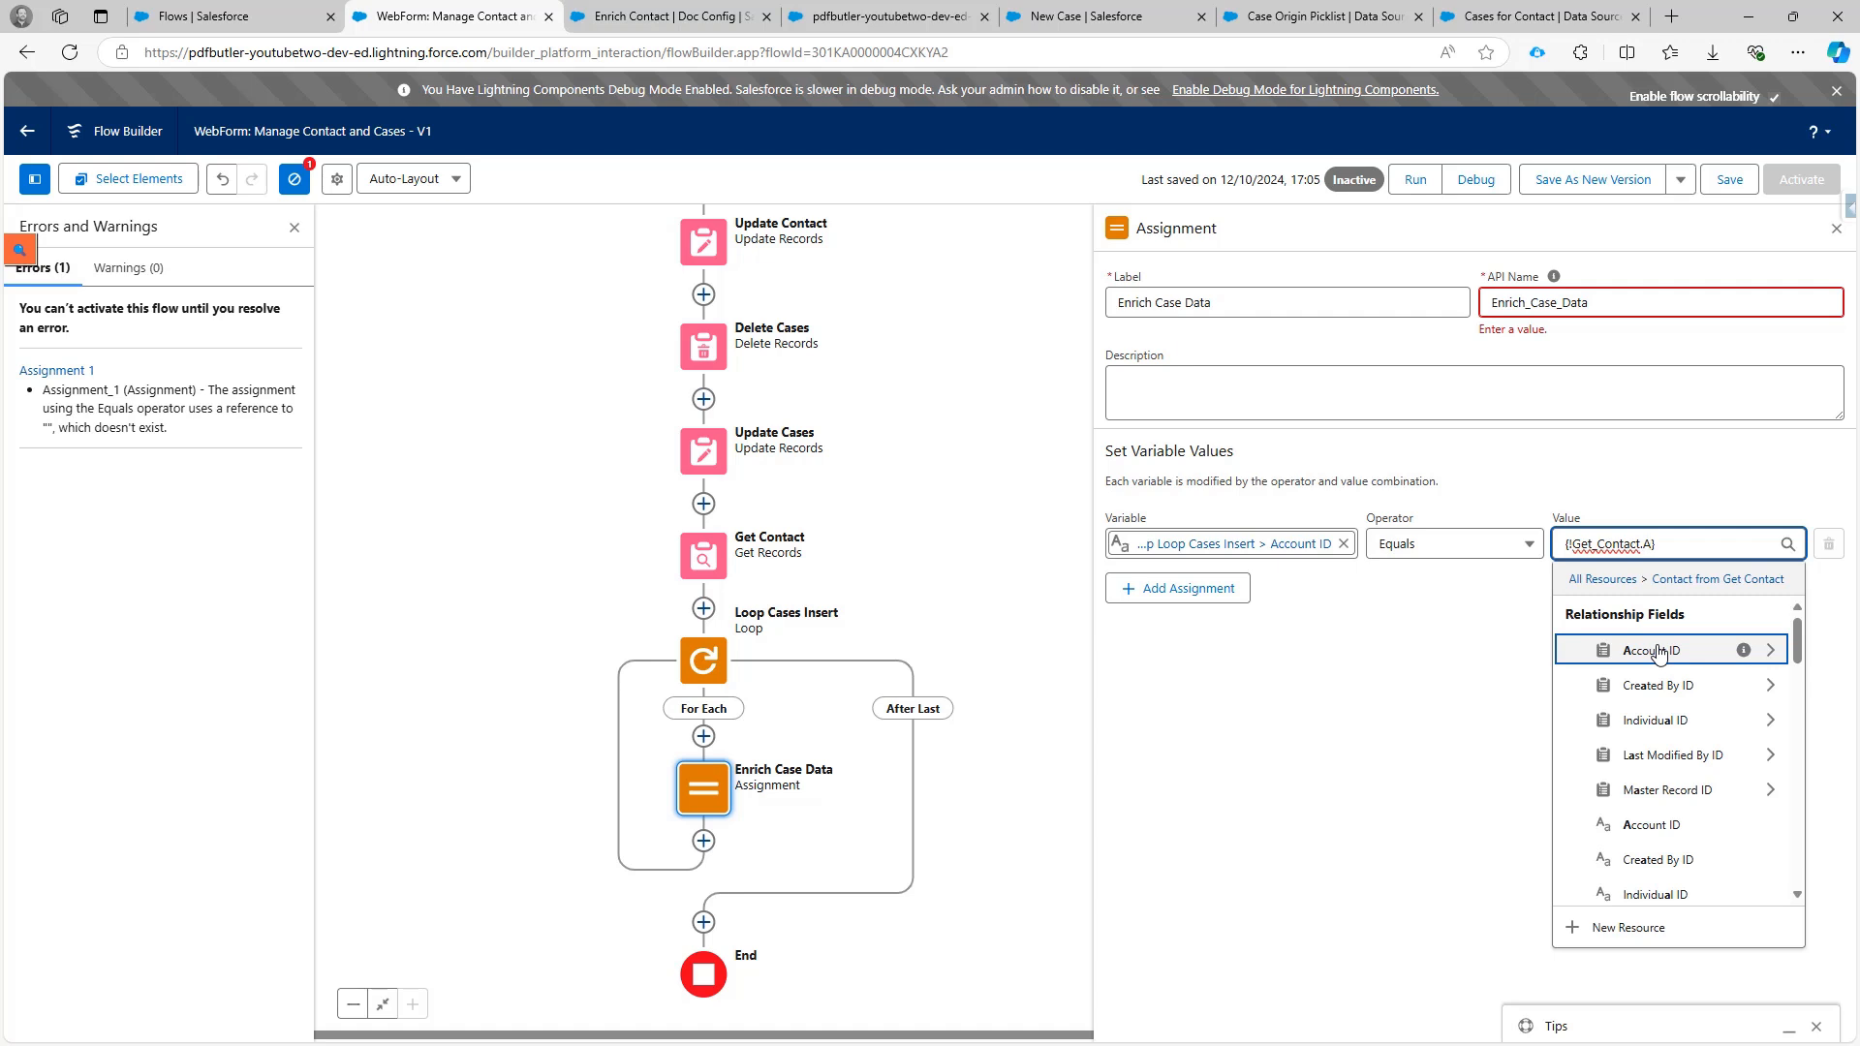
type("ccou")
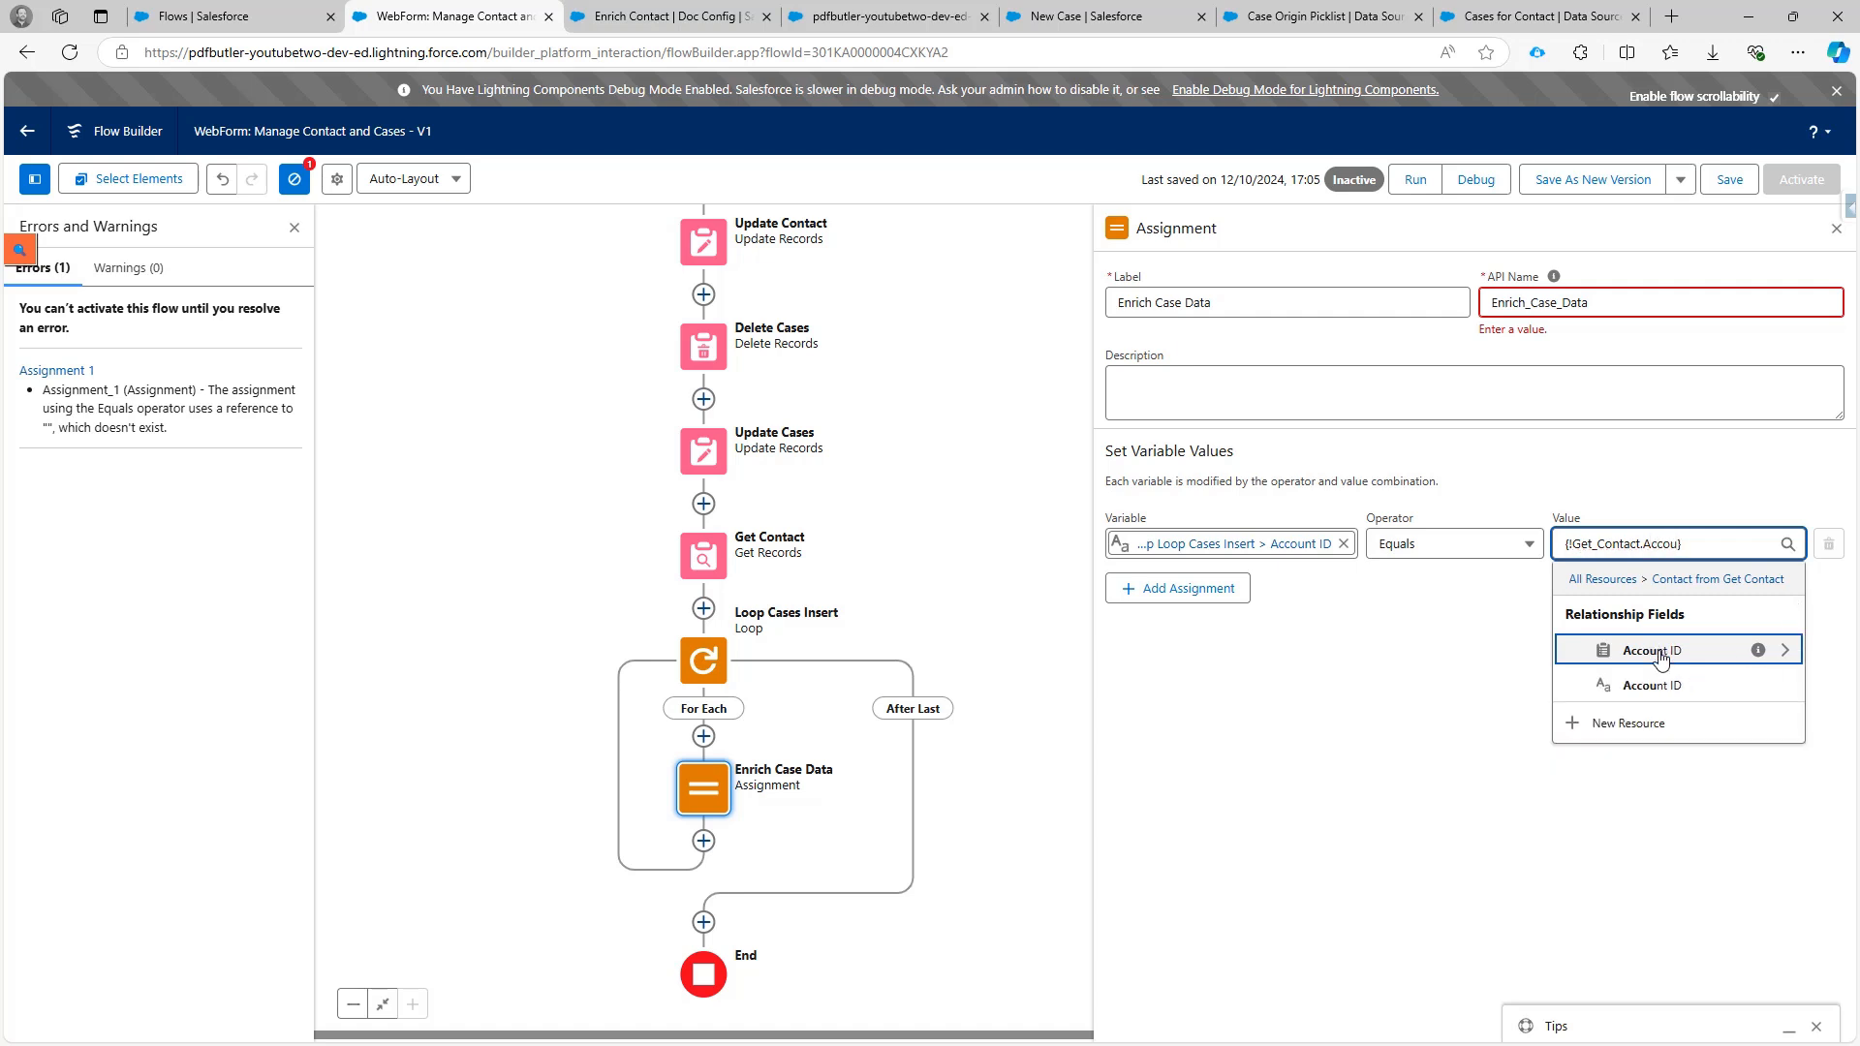
left_click(1652, 688)
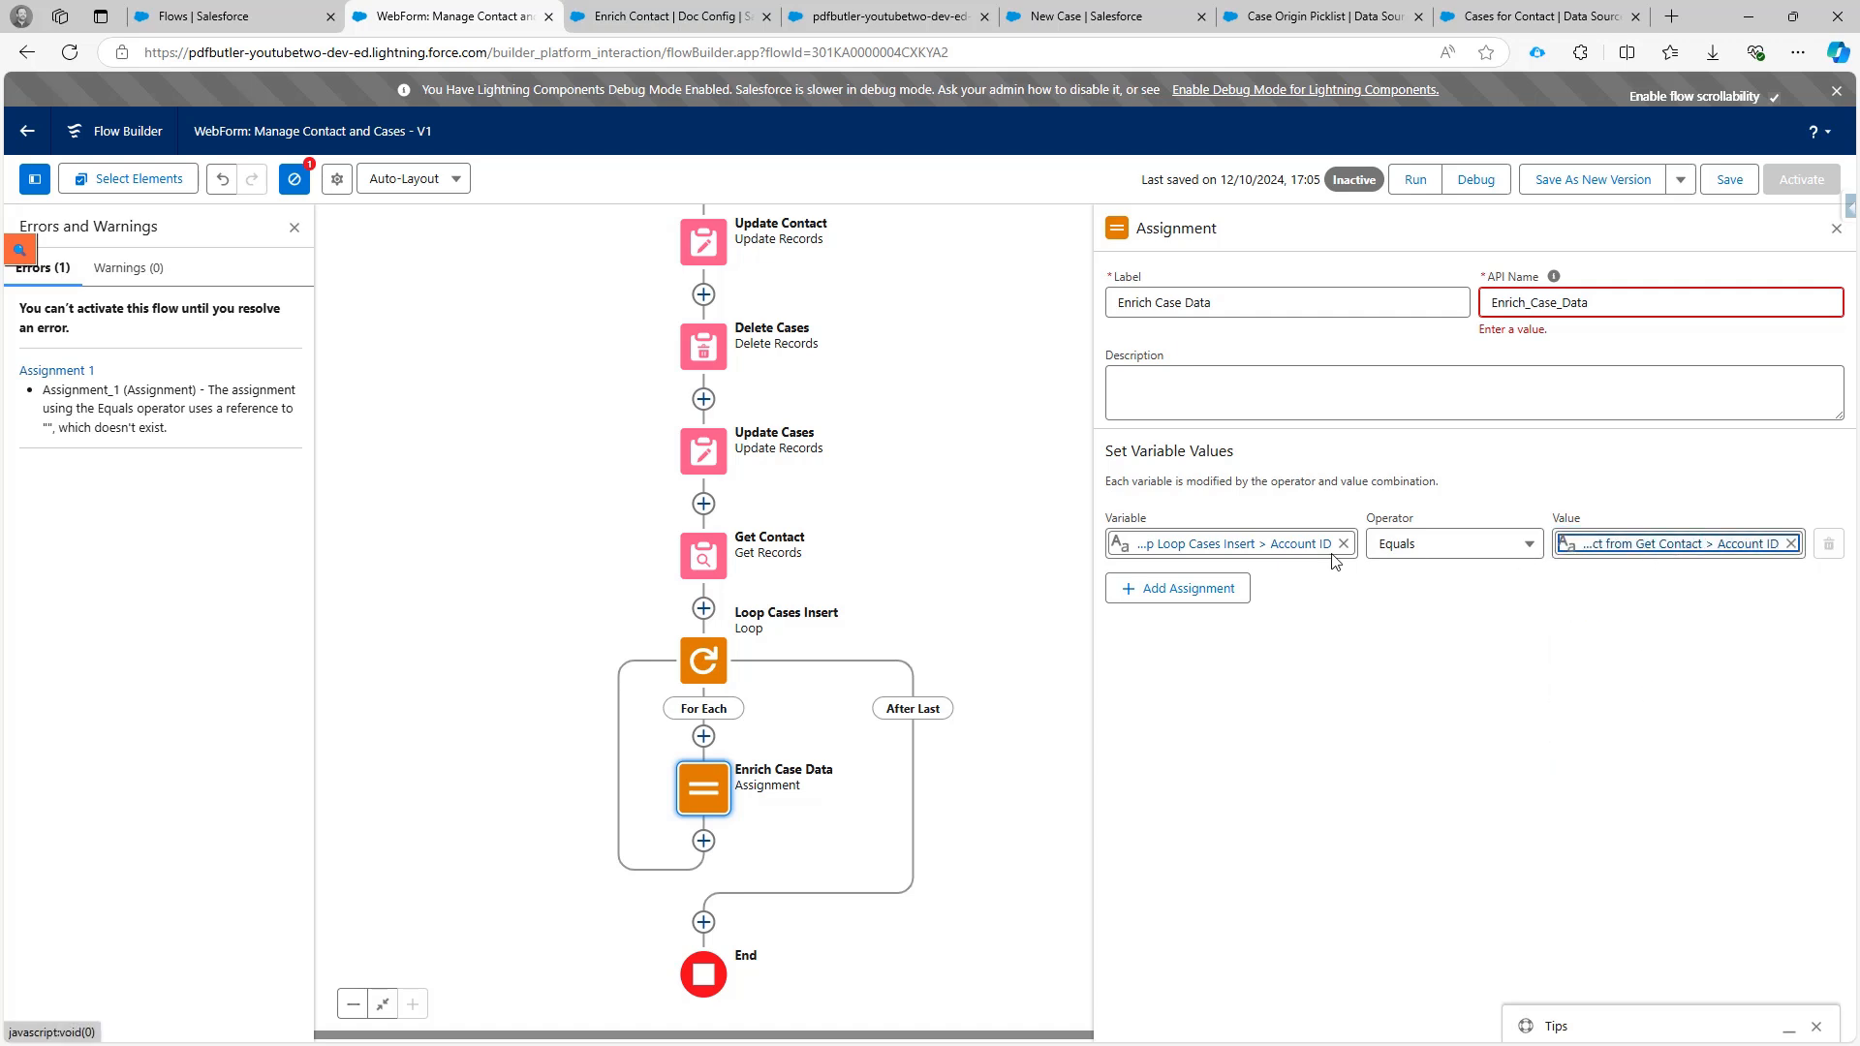
Add a second assignment row to Enrich Case Data.
left_click(1149, 599)
left_click(1168, 602)
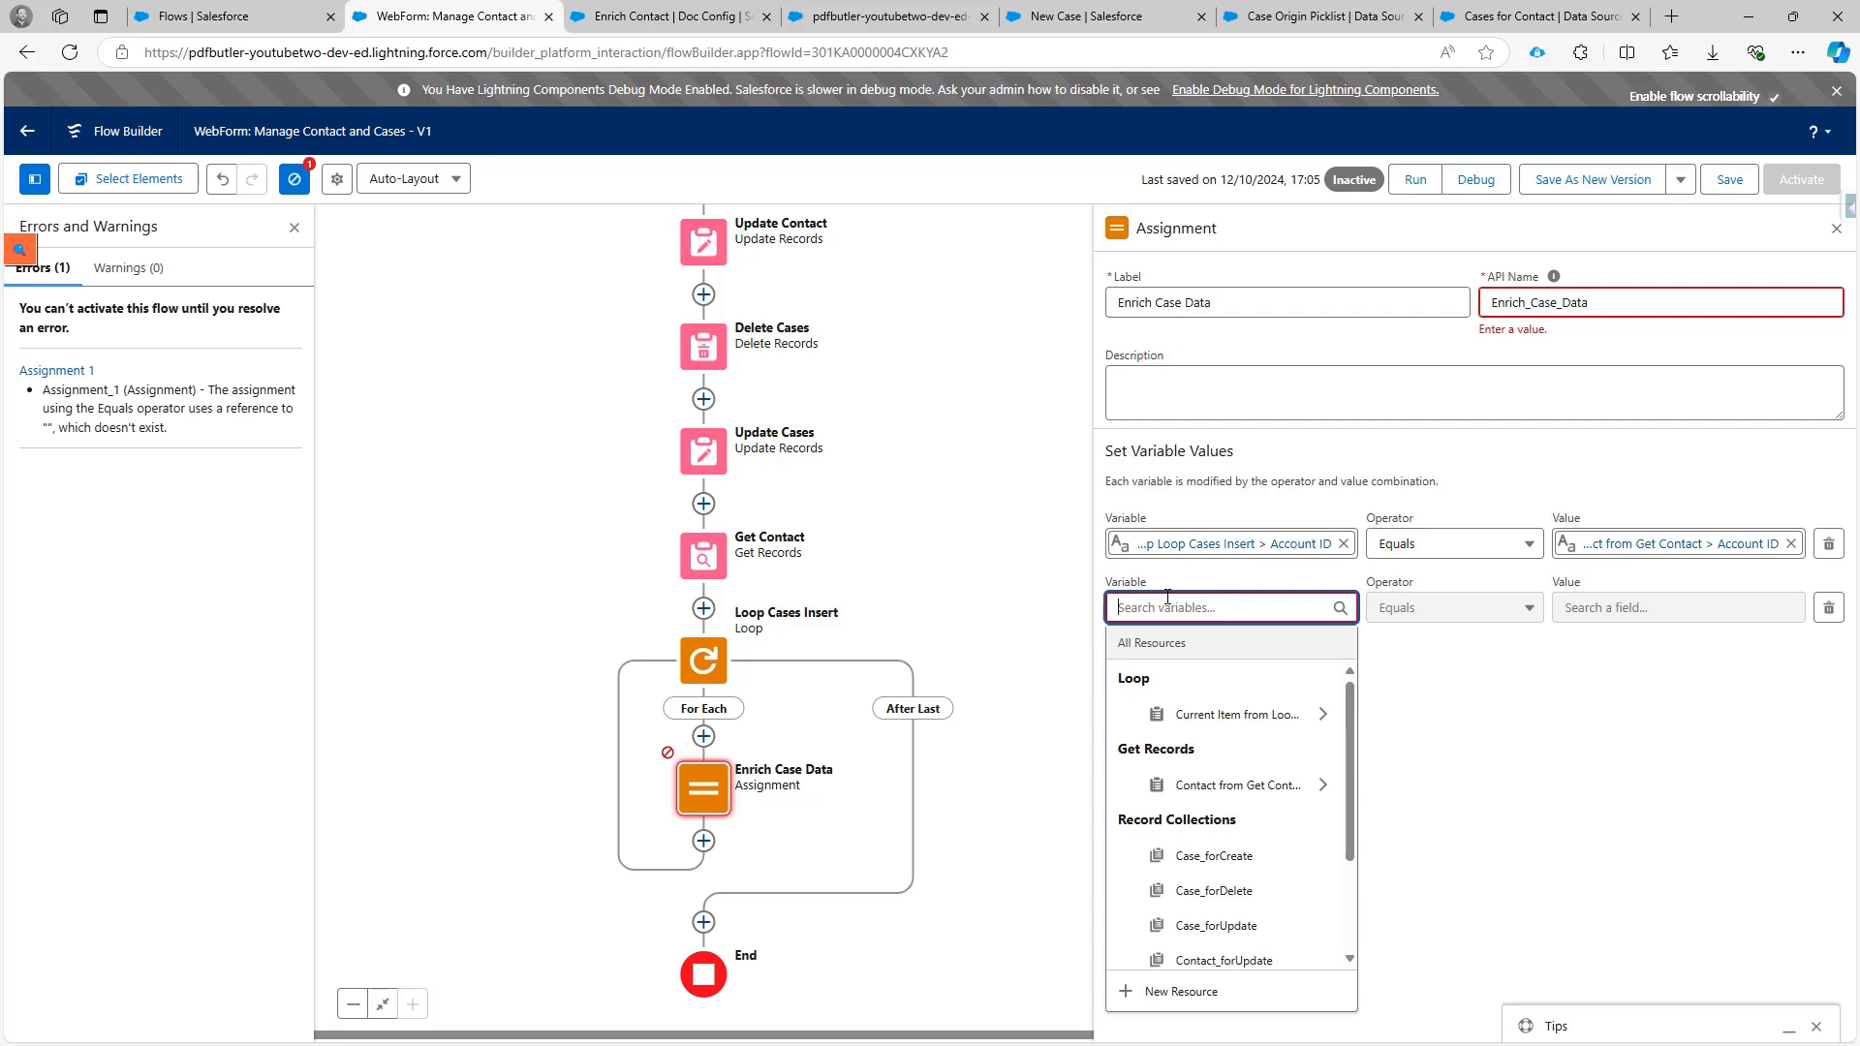
type("Conta")
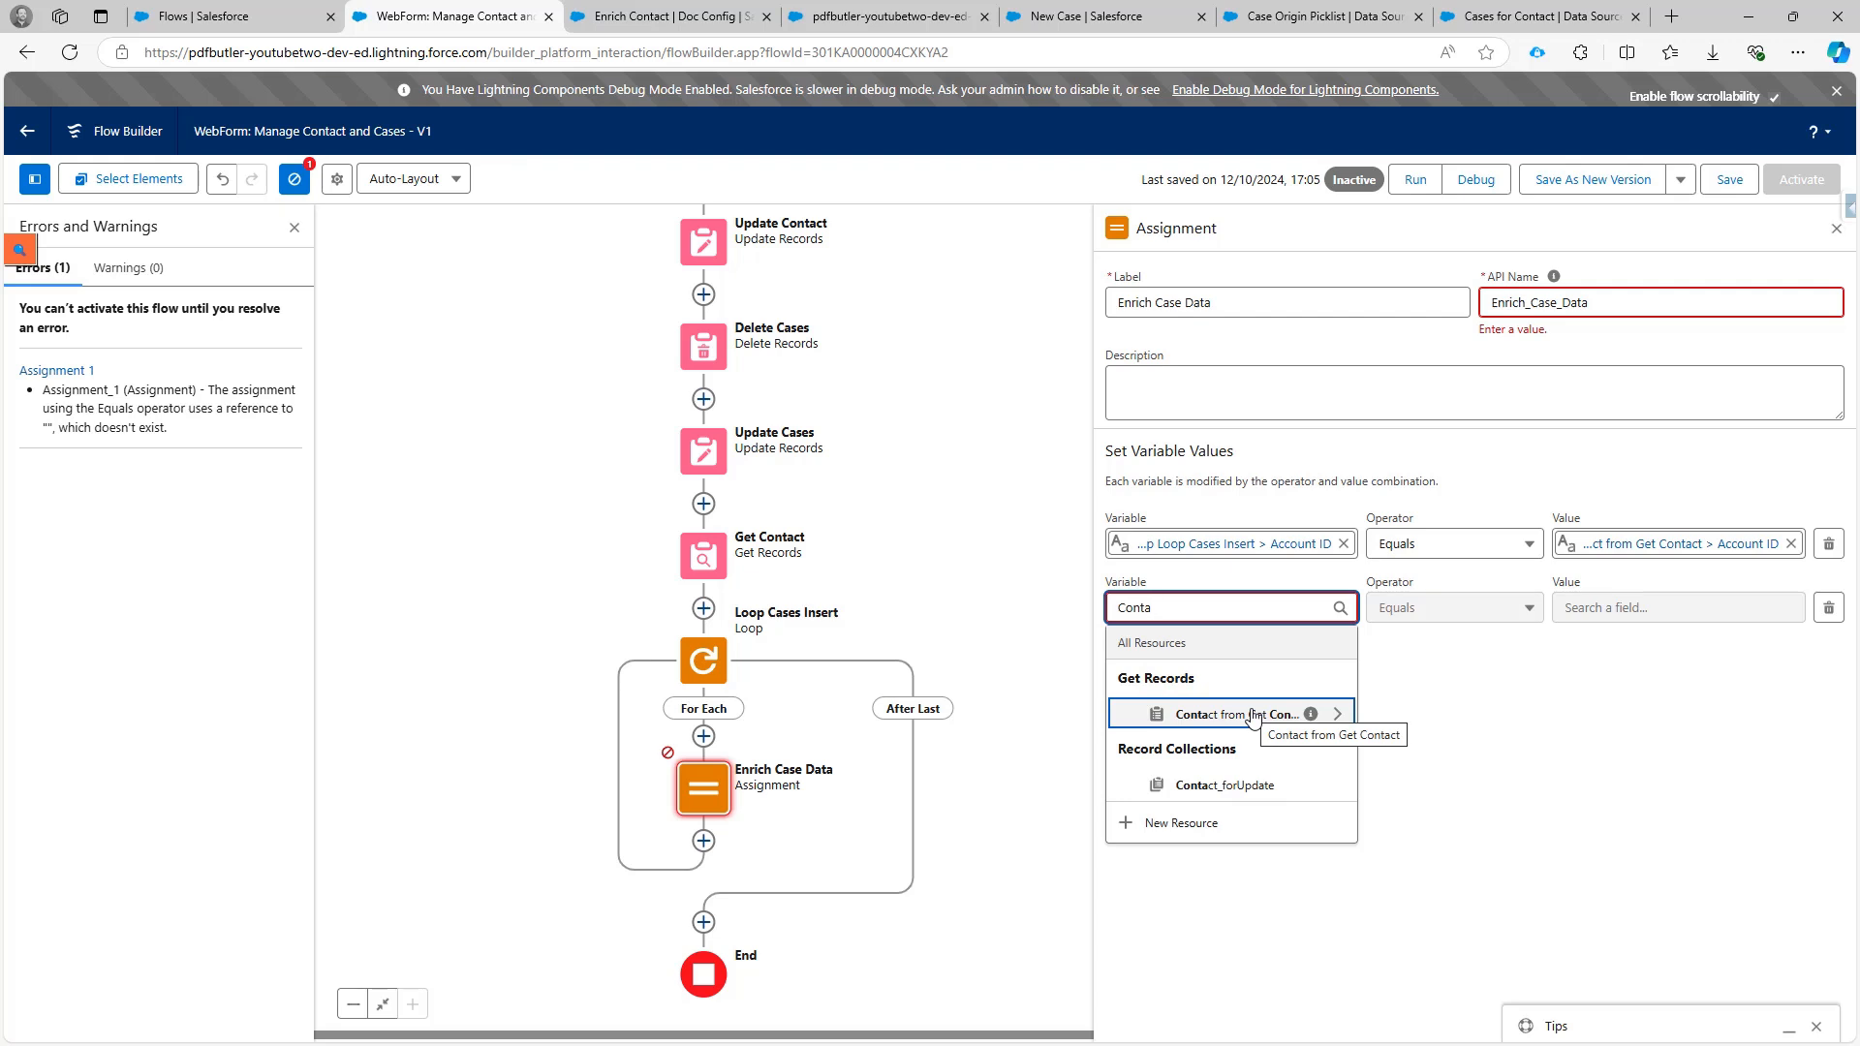
key("BackSpace")
key("BackSpace")
key("BackSpace")
key("BackSpace")
key("BackSpace")
Choose Contact ID of the current item from Loop Cases Insert as the variable of the second assignment.
type("loo")
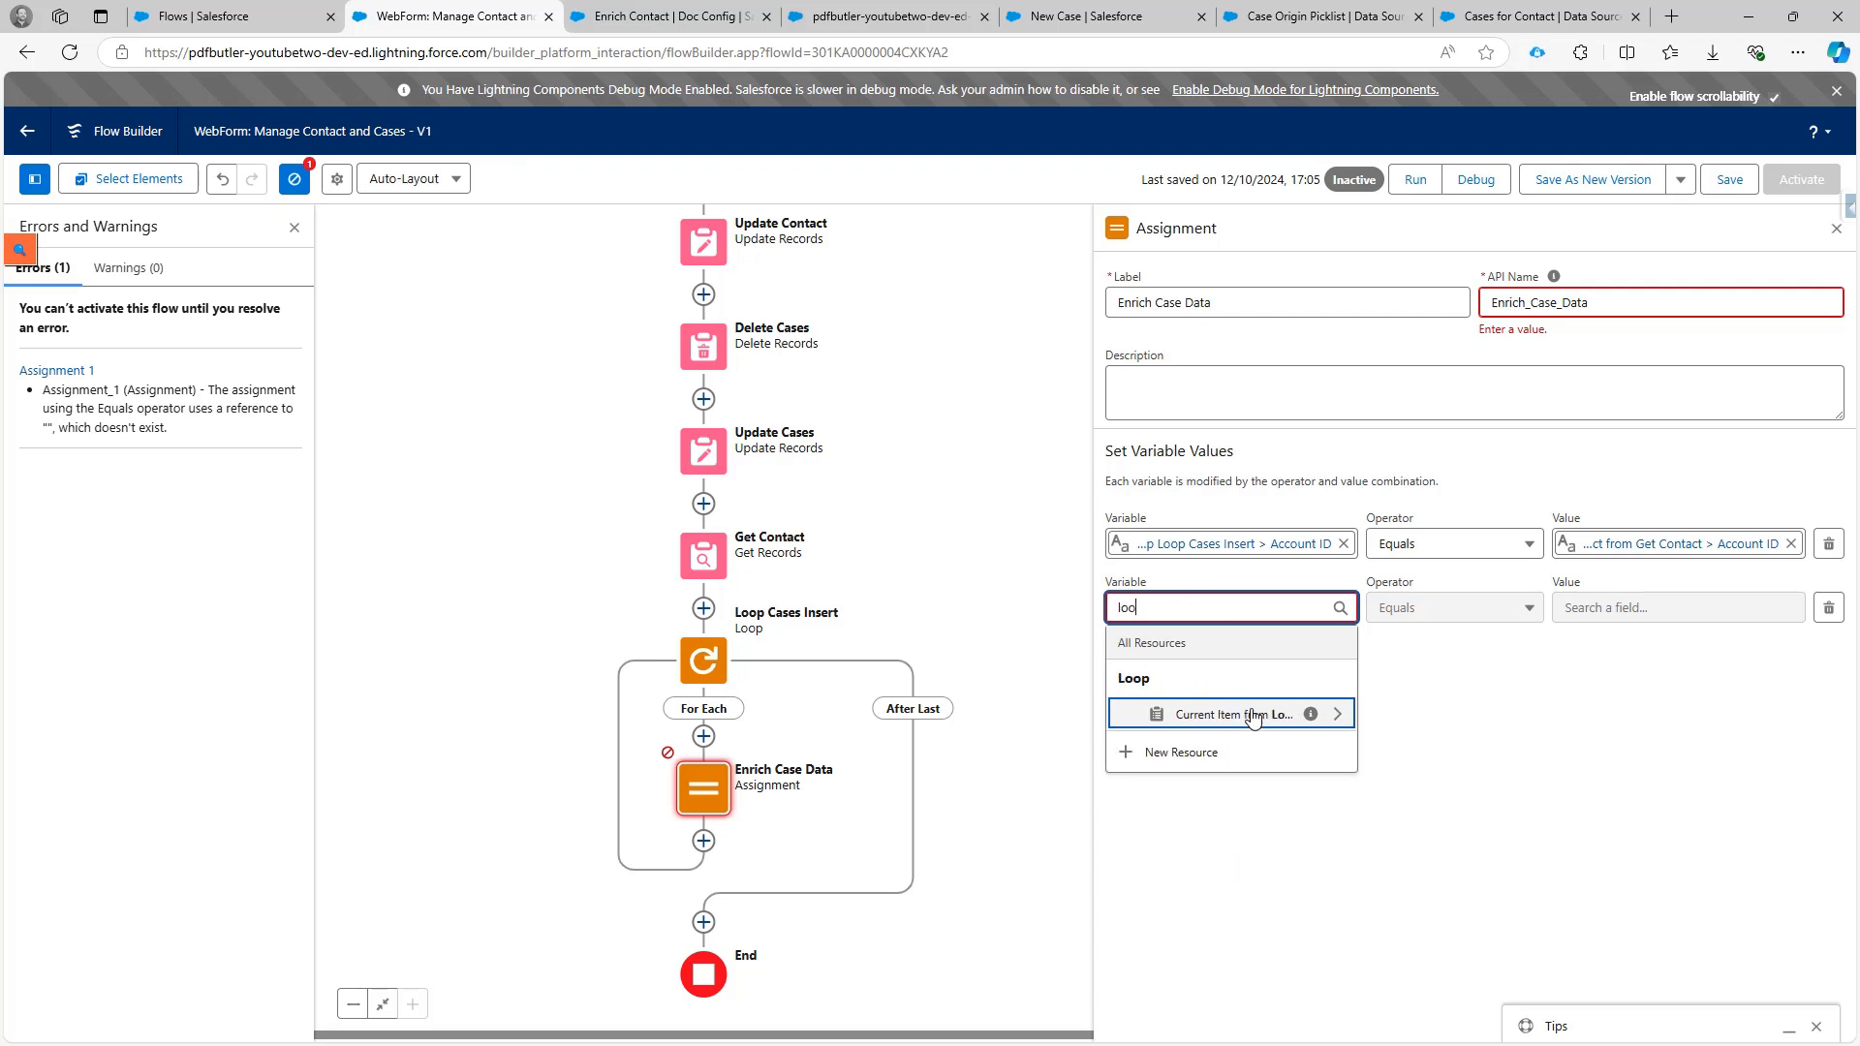
left_click(1252, 717)
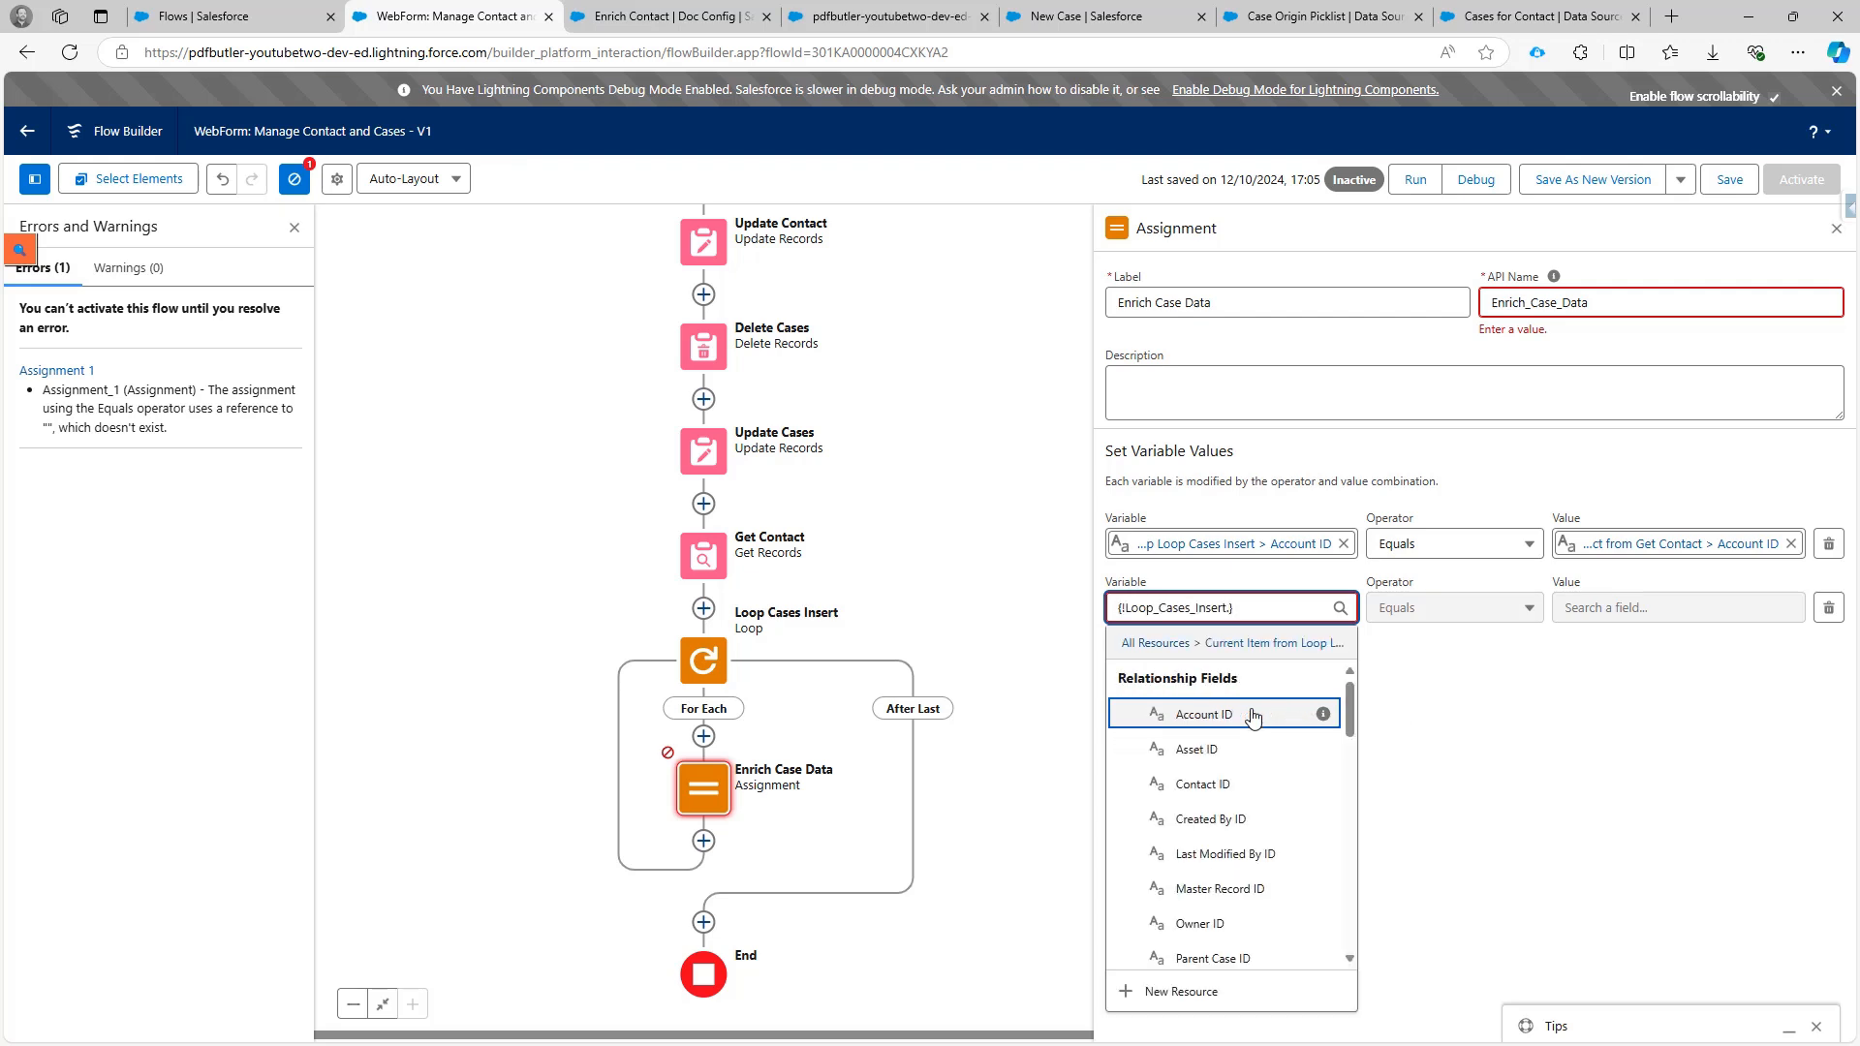
type("Con")
left_click(1253, 715)
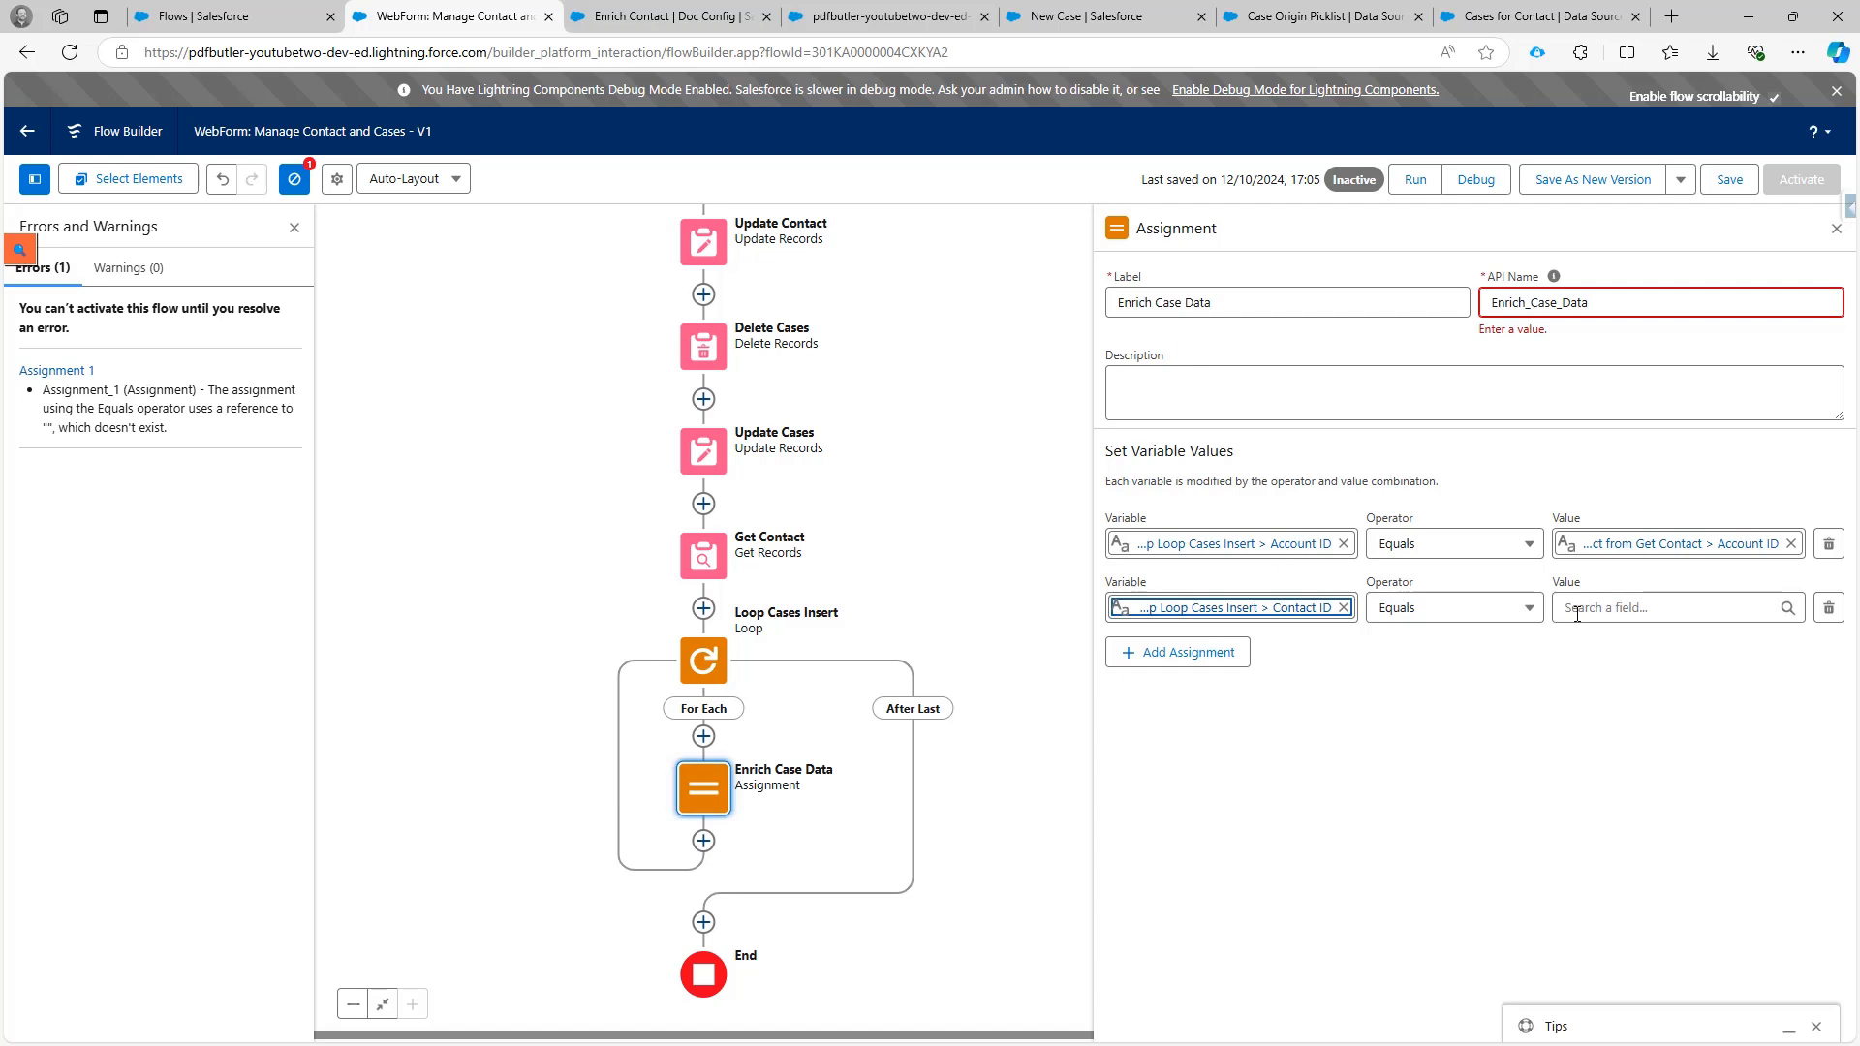
Set the second assignment's value to the recordId variable.
left_click(1578, 610)
type("rec")
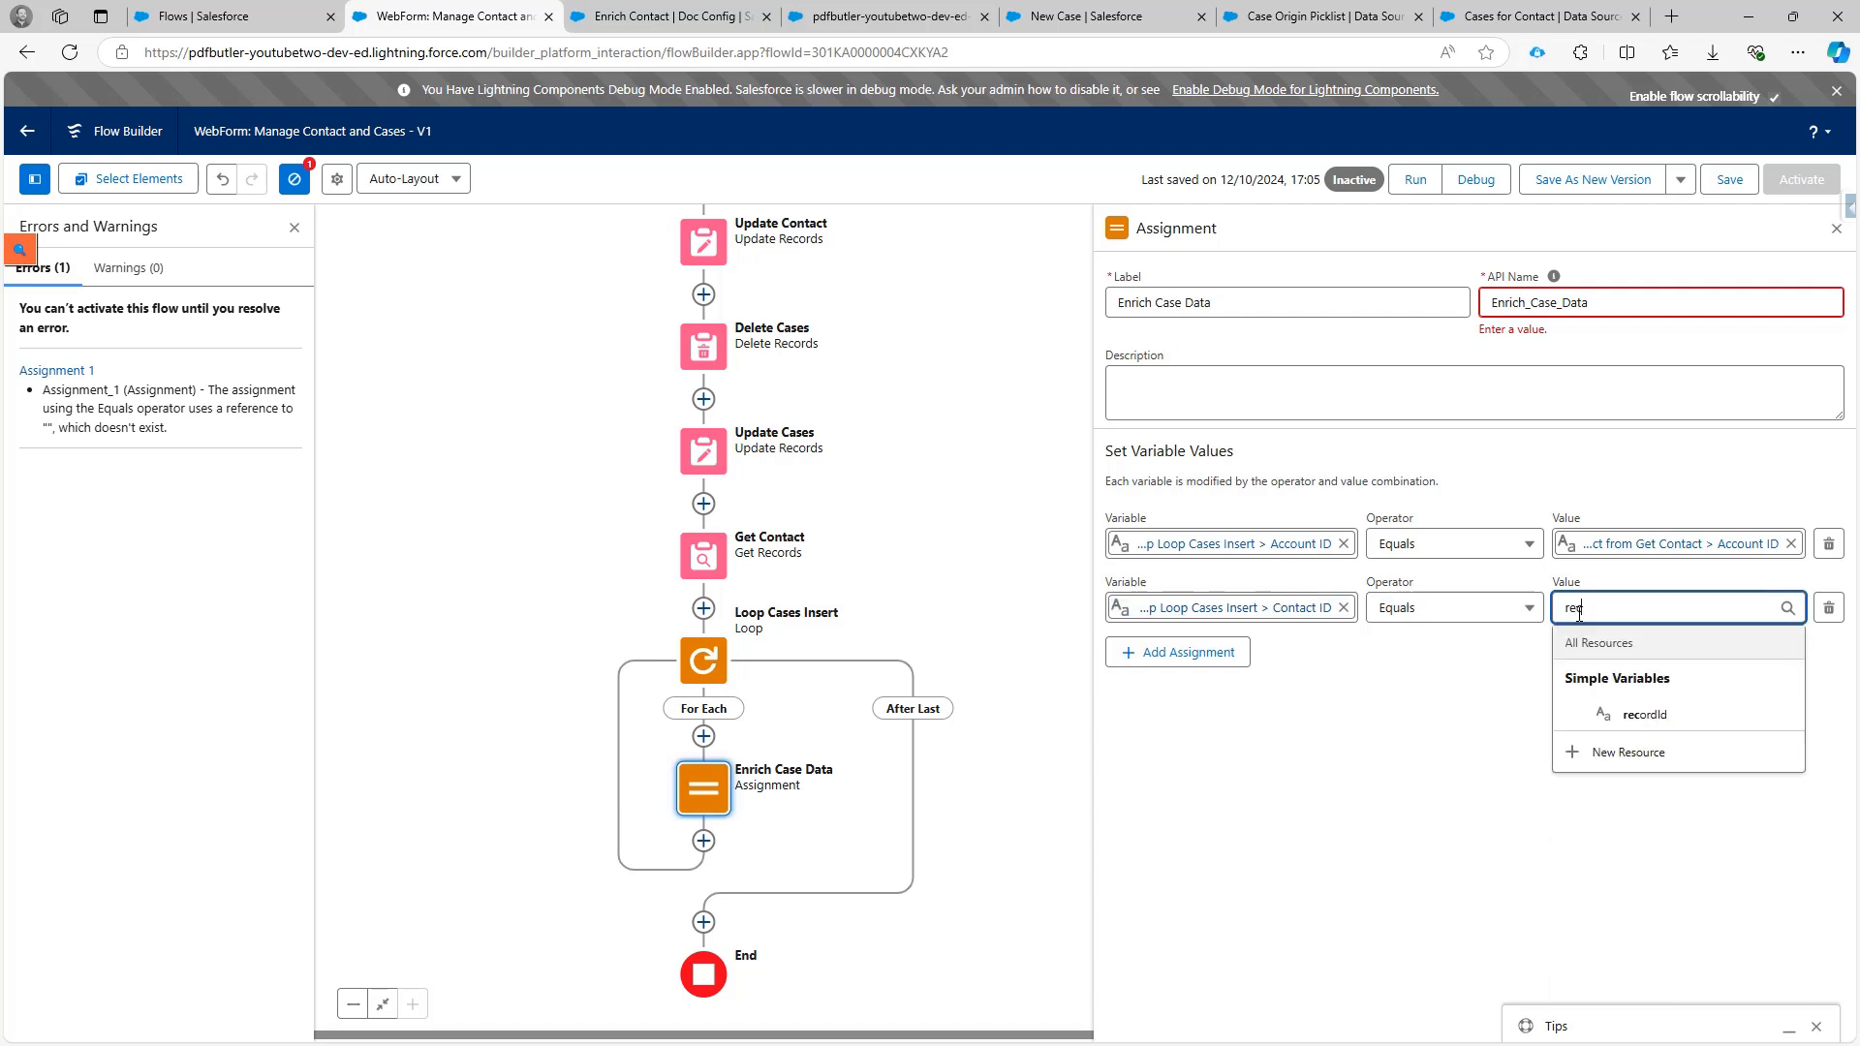
type("o")
left_click(1611, 712)
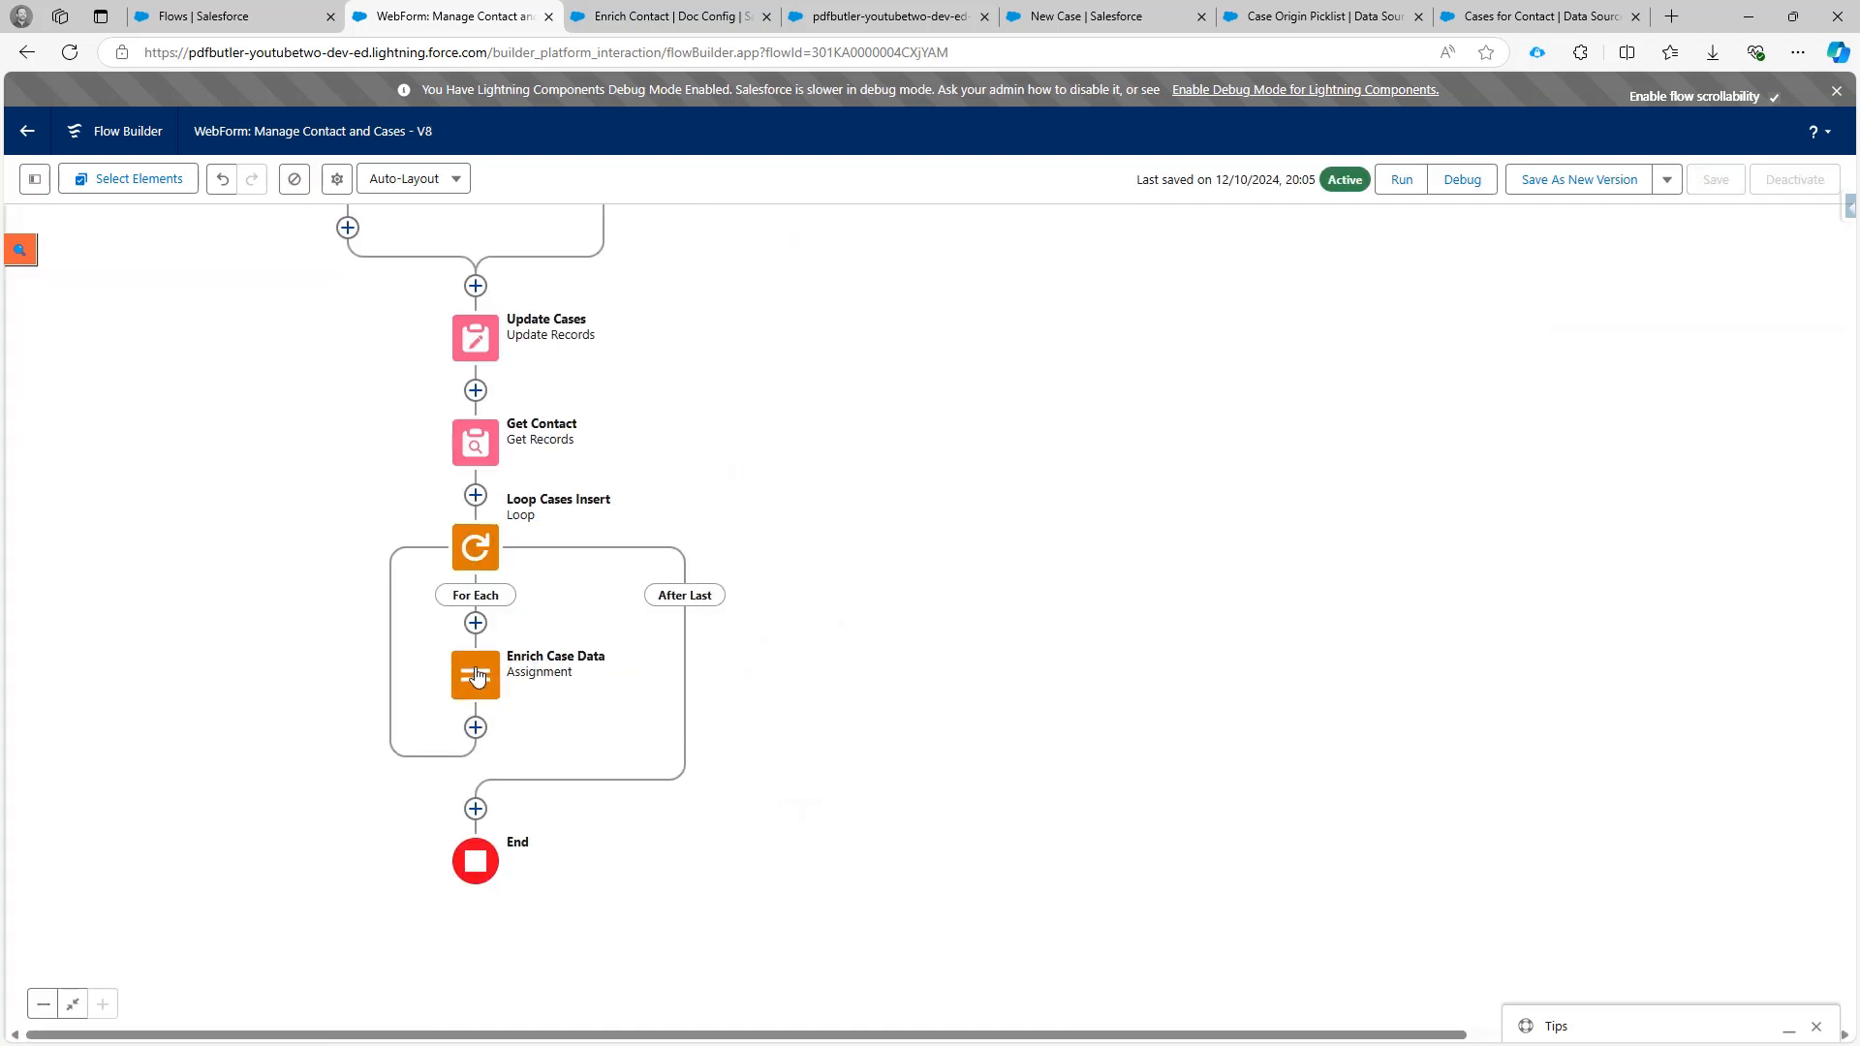
Open the Enrich Case Data assignment in the flow to review its variable values.
left_click(475, 676)
left_click(492, 675)
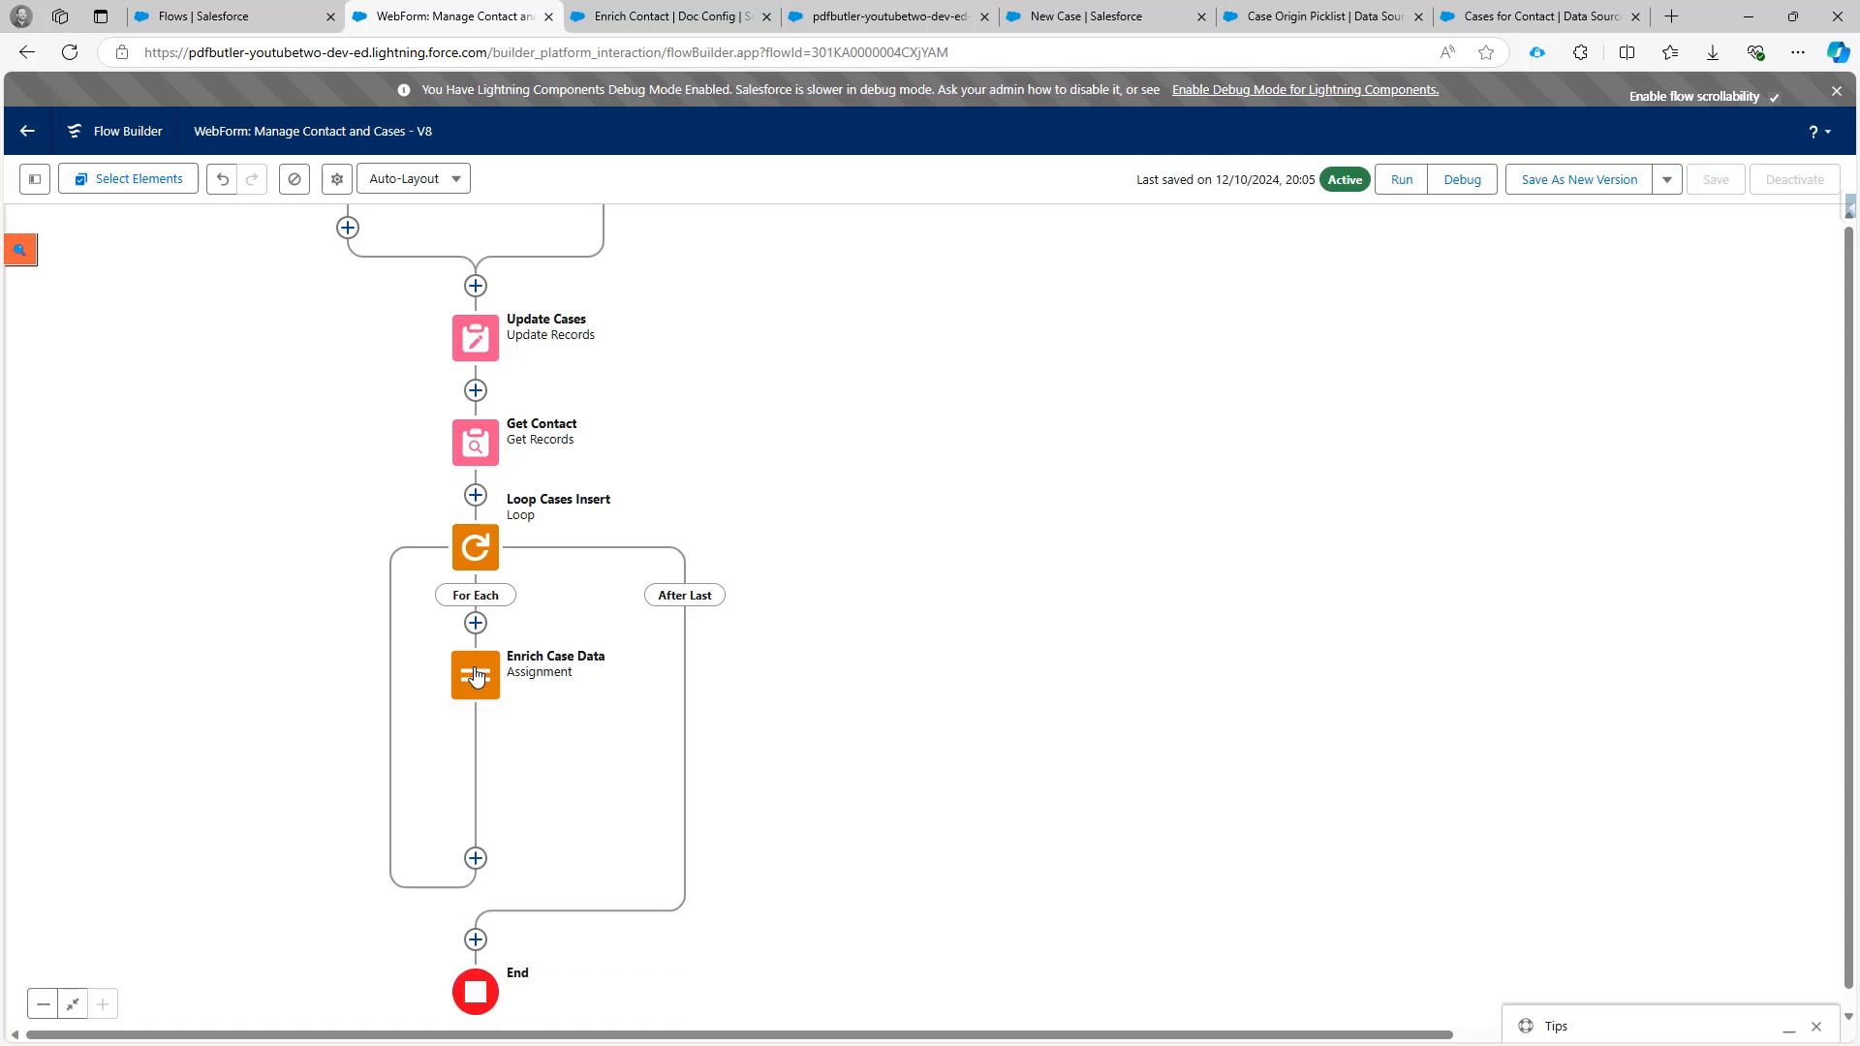
double_click(494, 675)
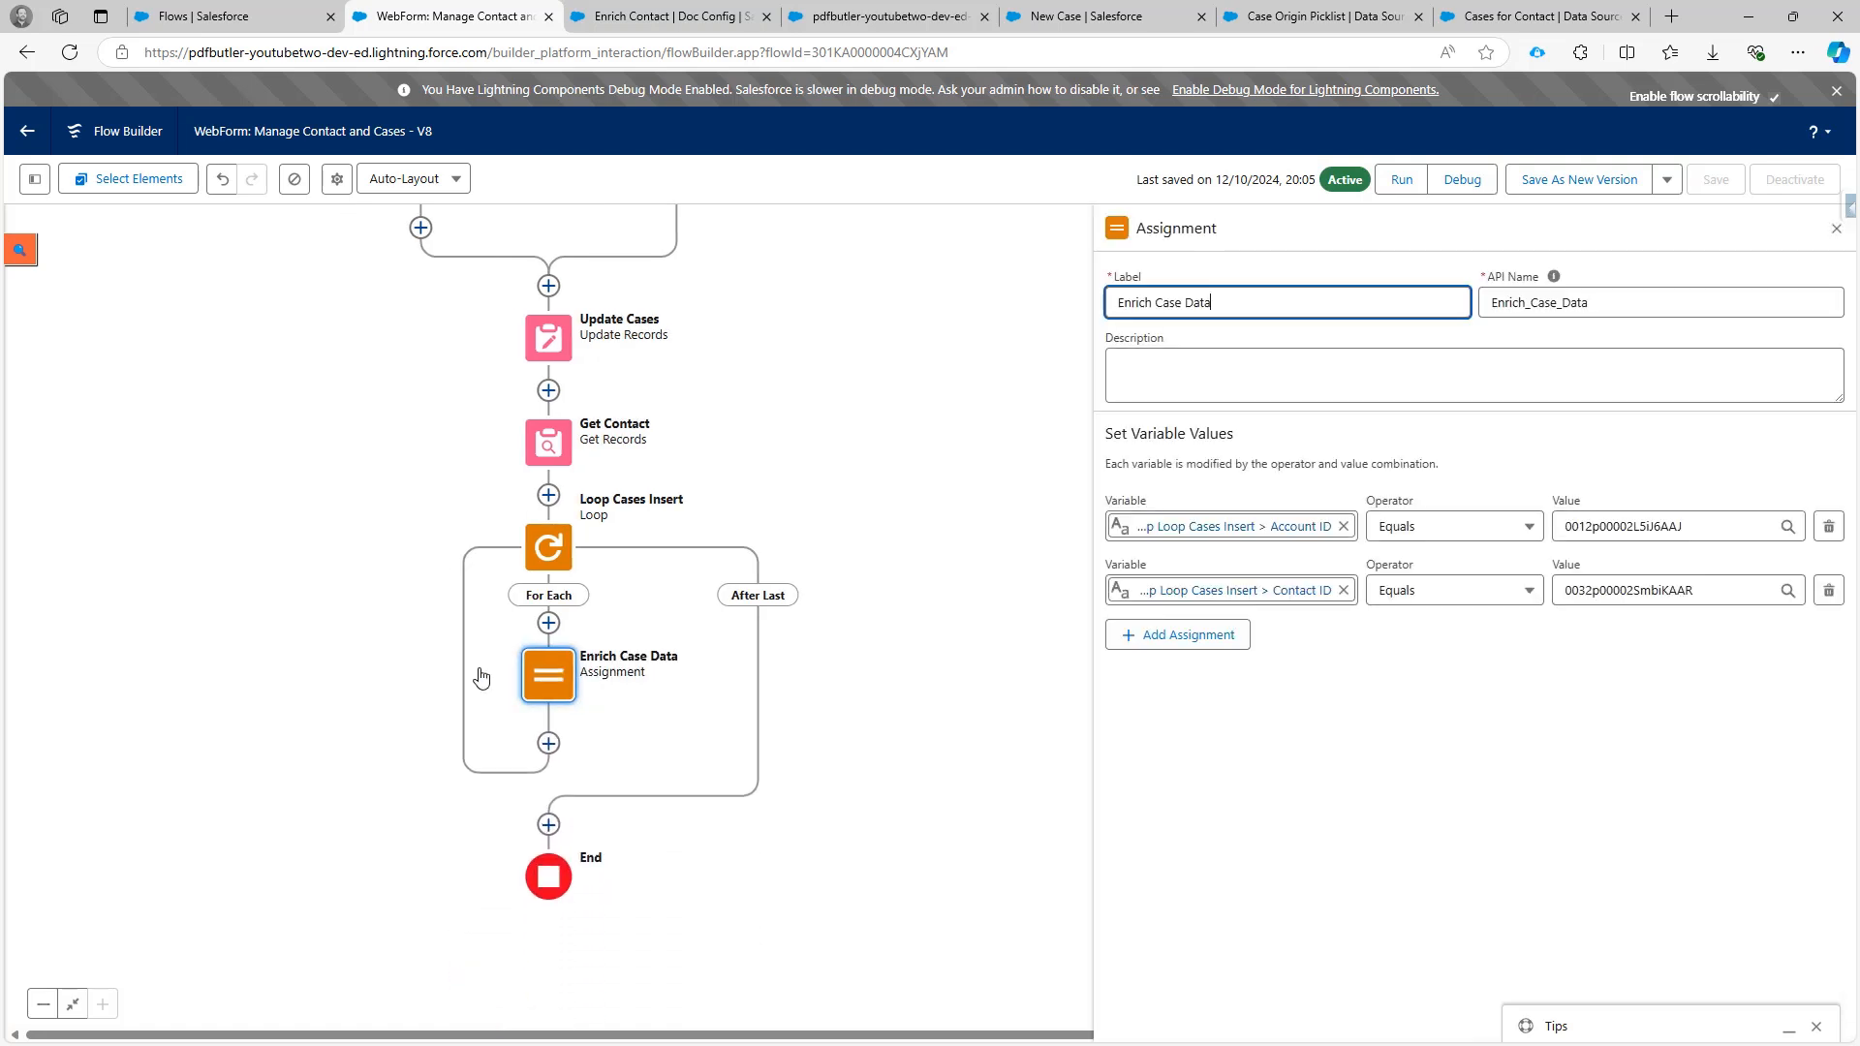
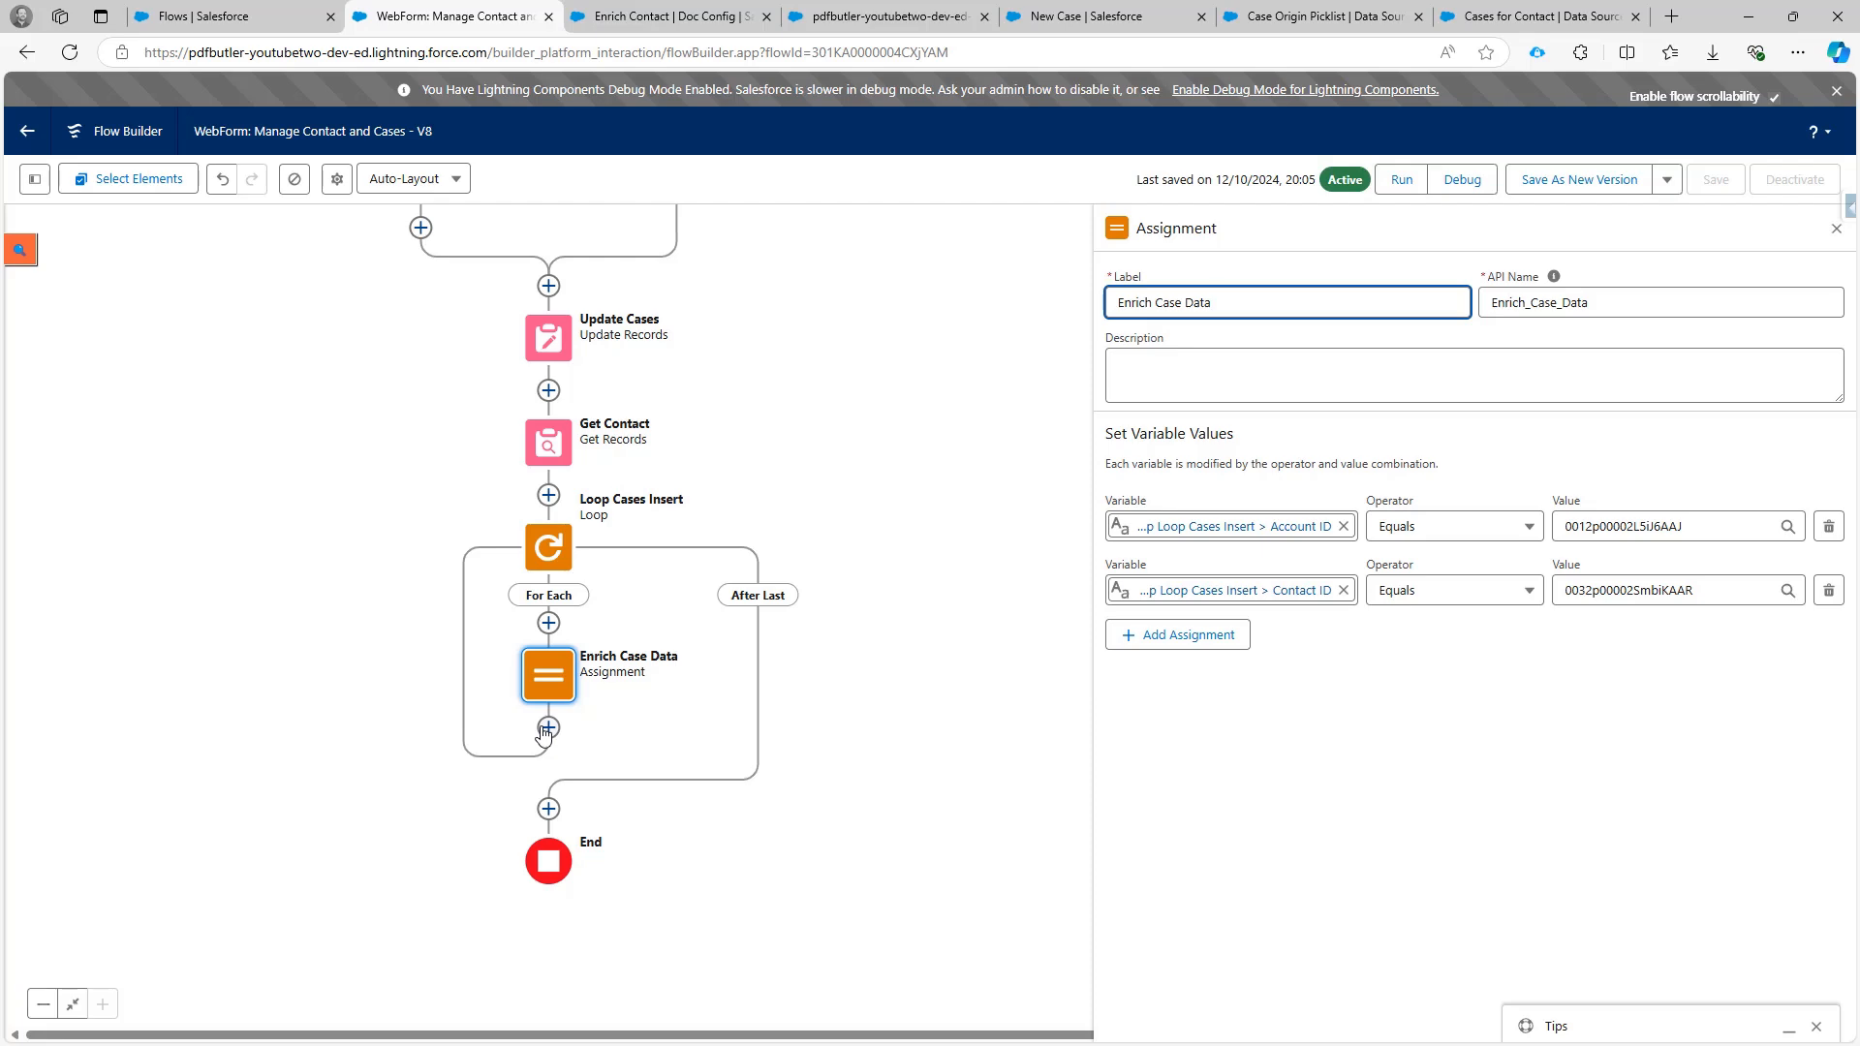
Start a new flow resource of type Variable with the API name CasesForInsert.
left_click(34, 180)
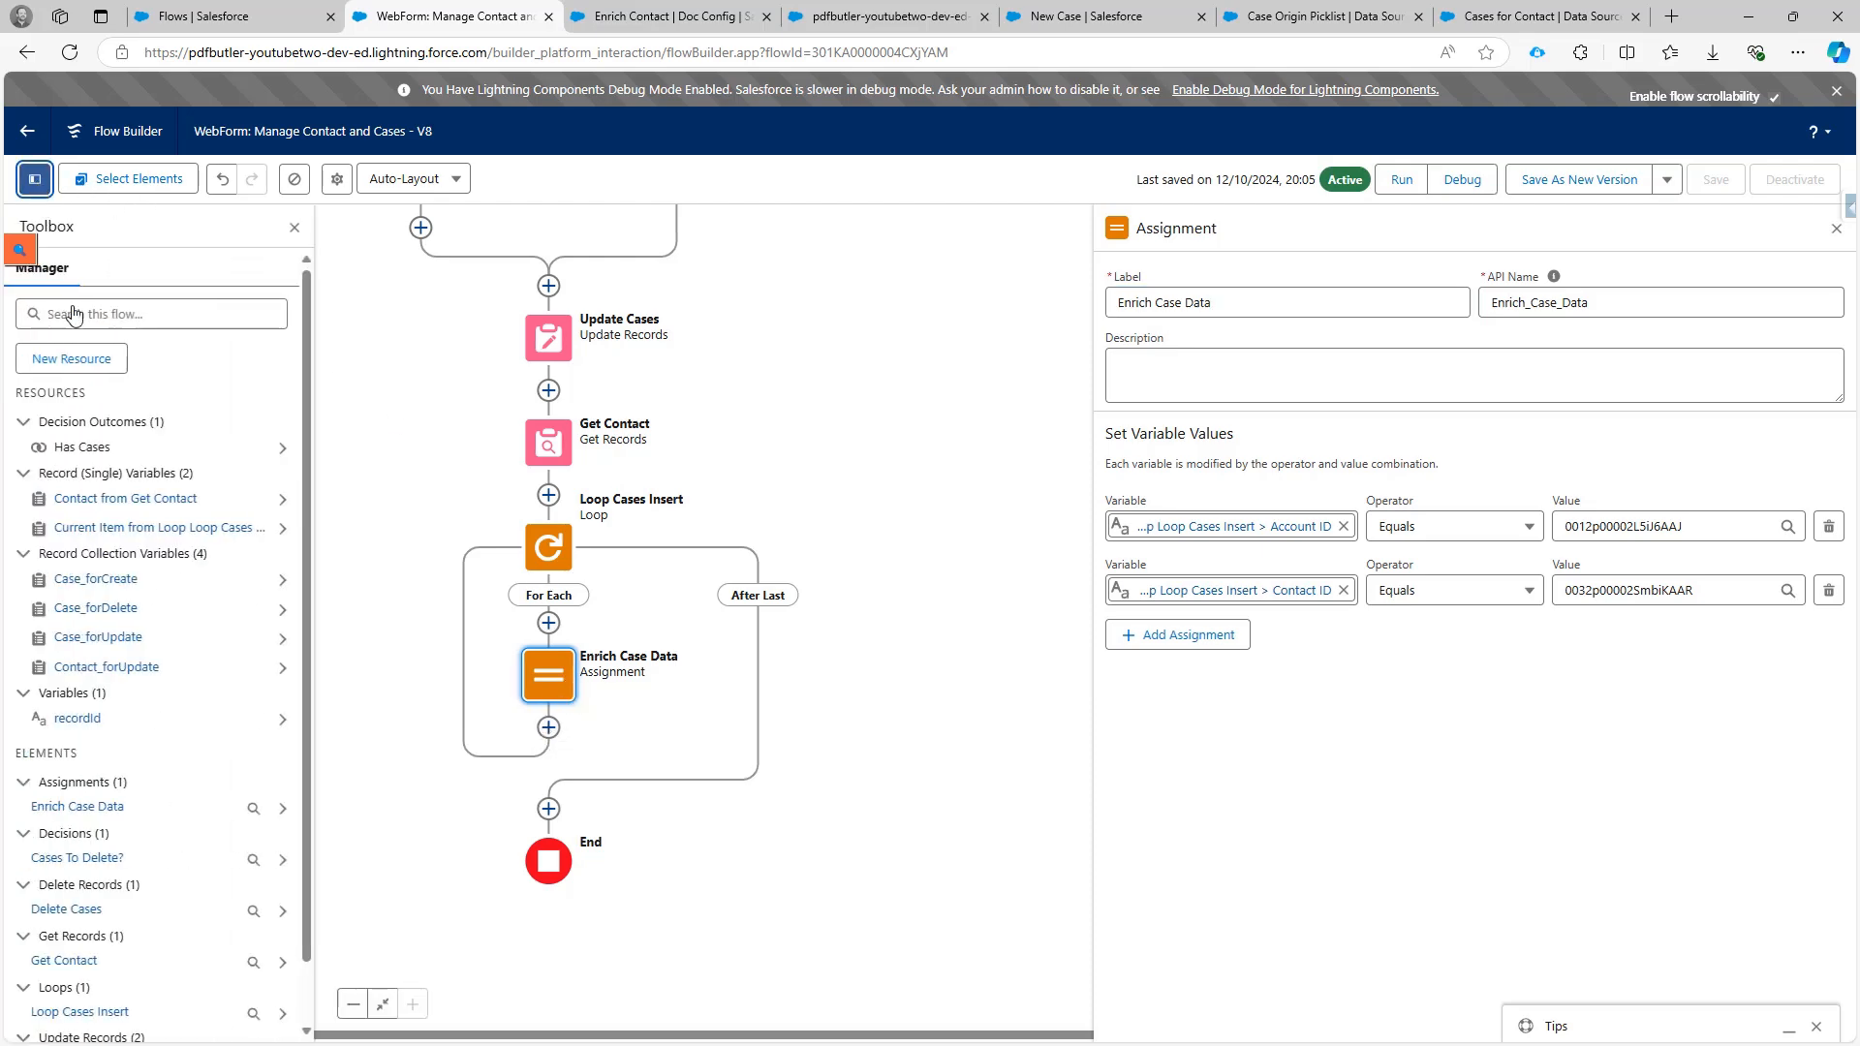
left_click(106, 361)
left_click(386, 405)
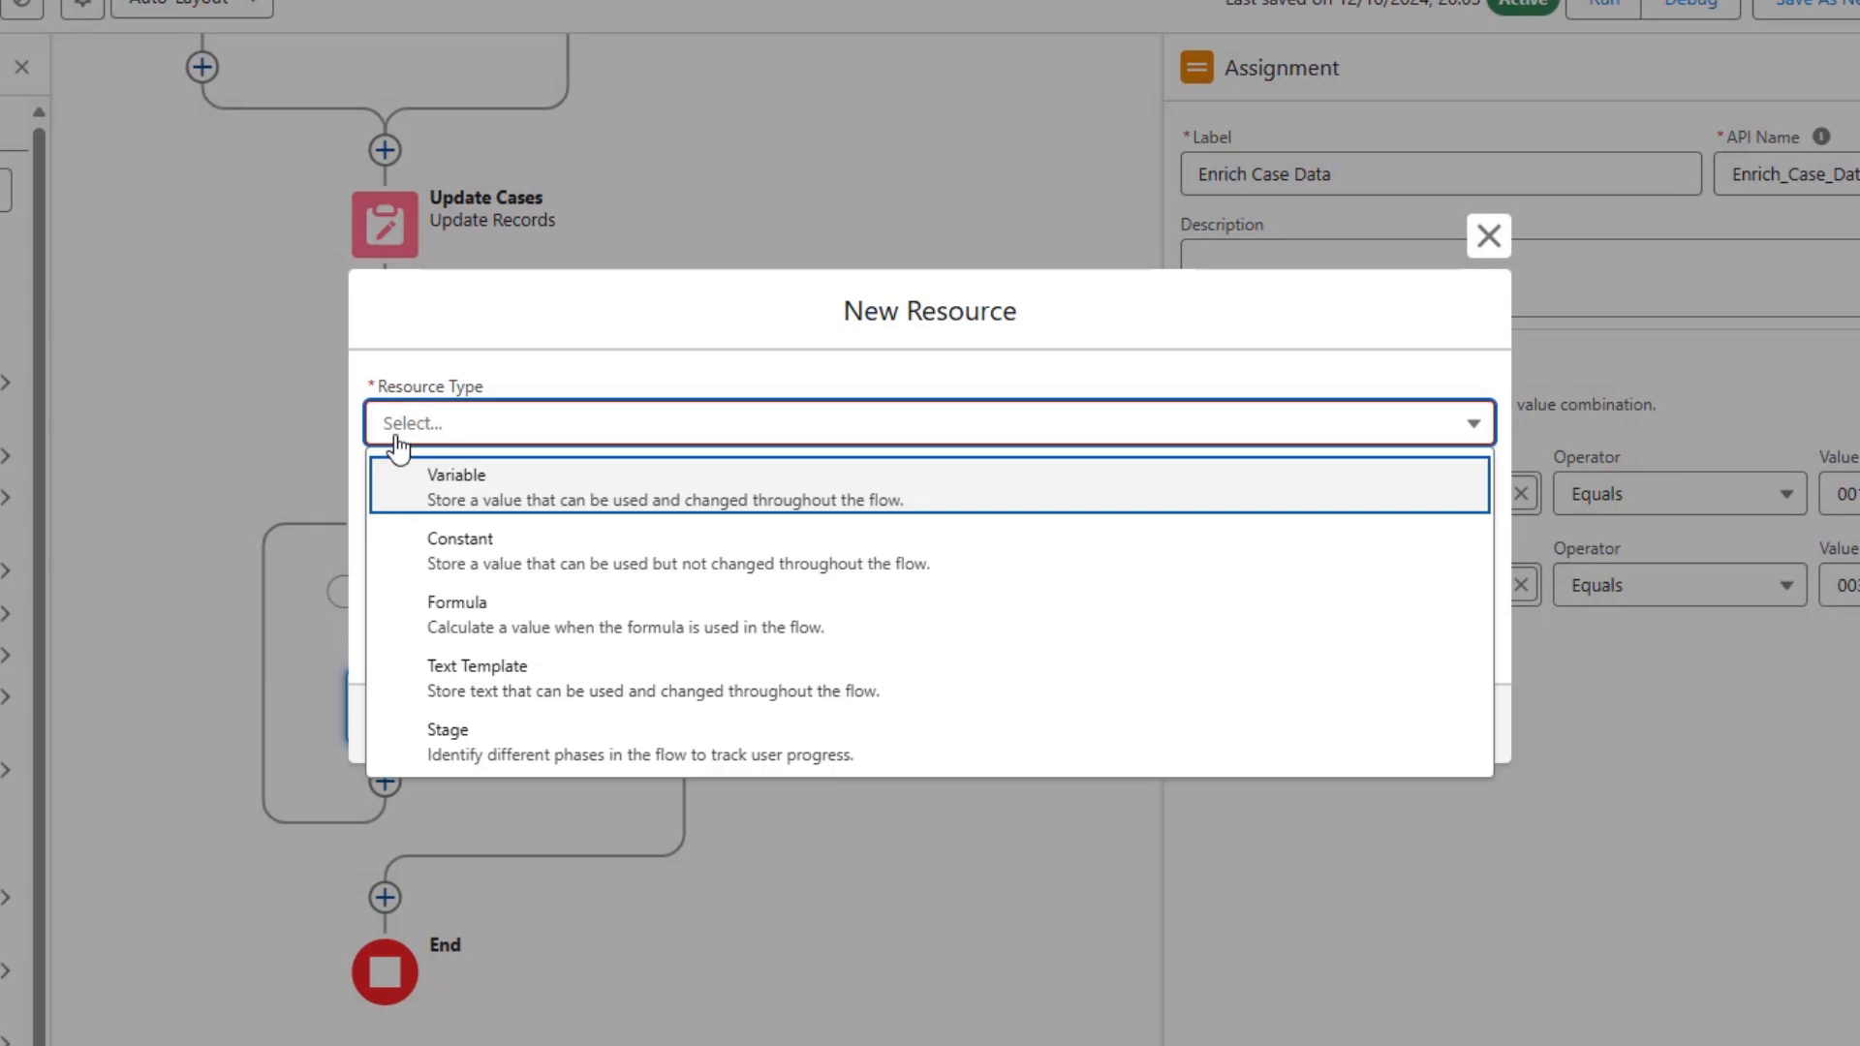
left_click(419, 473)
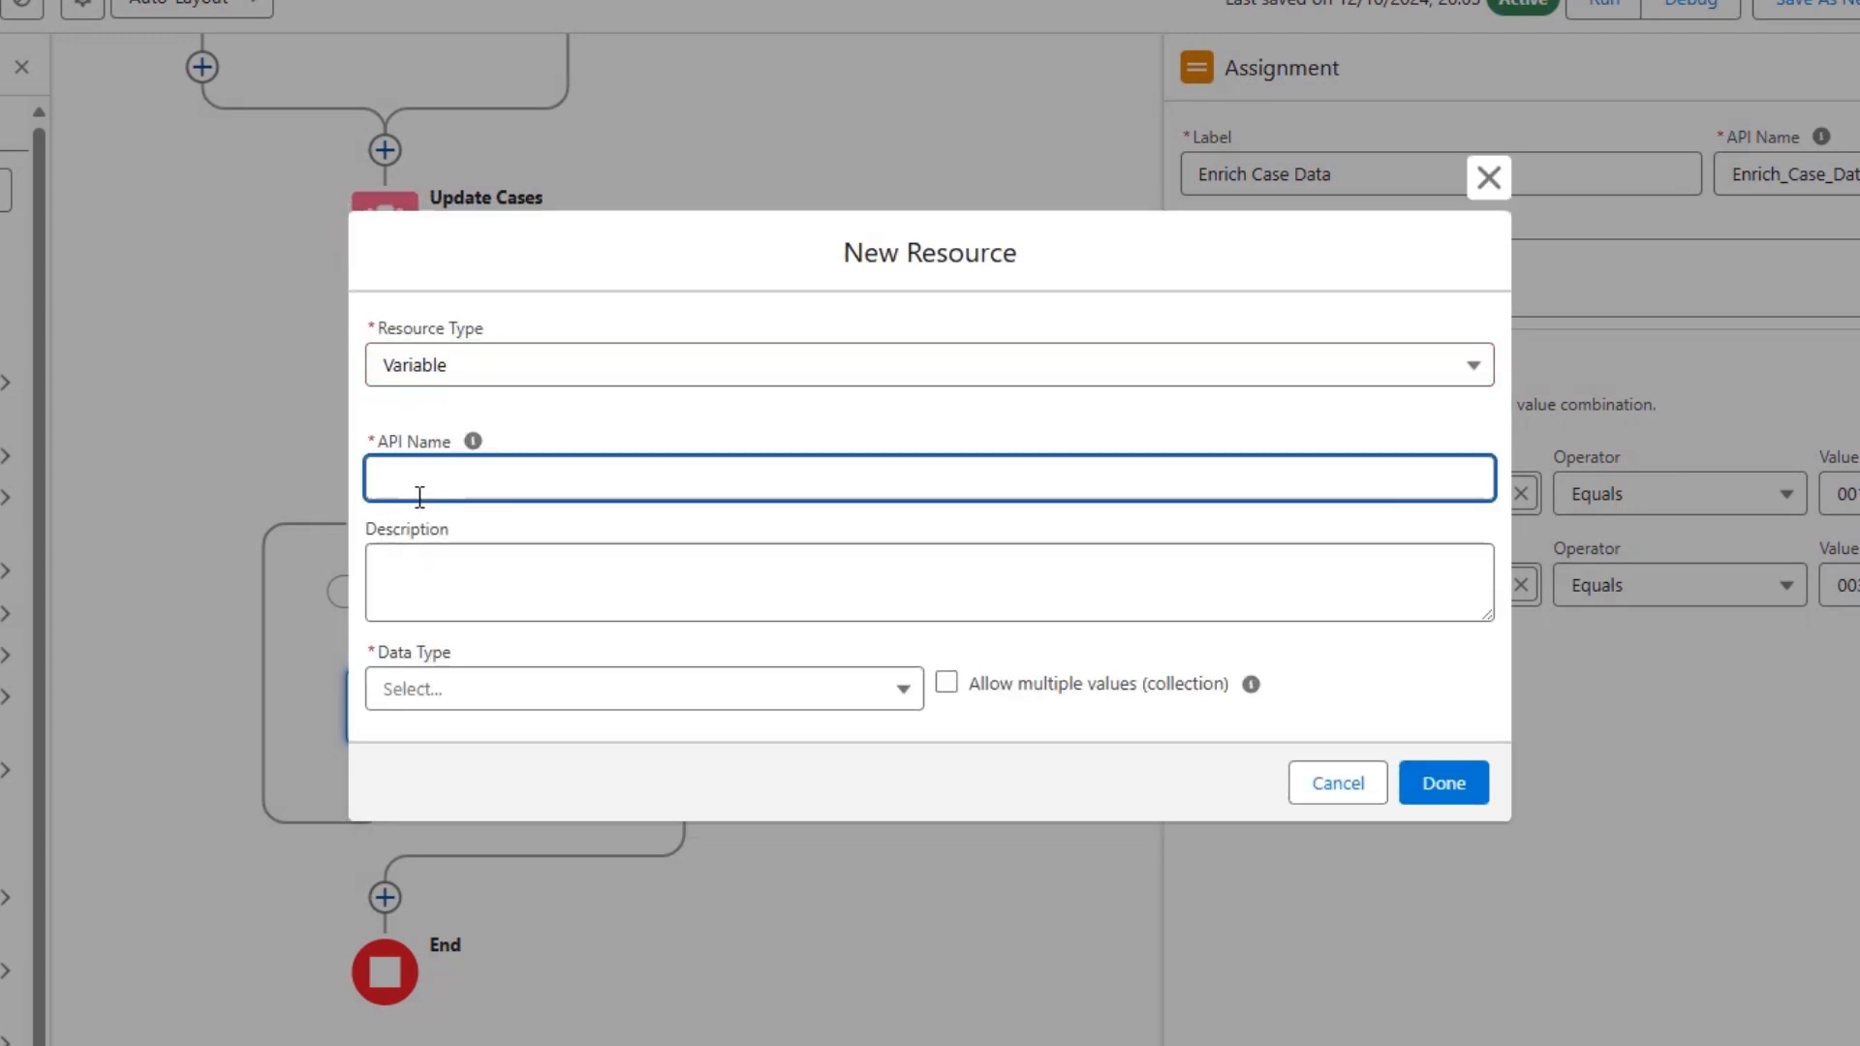
type("Cas")
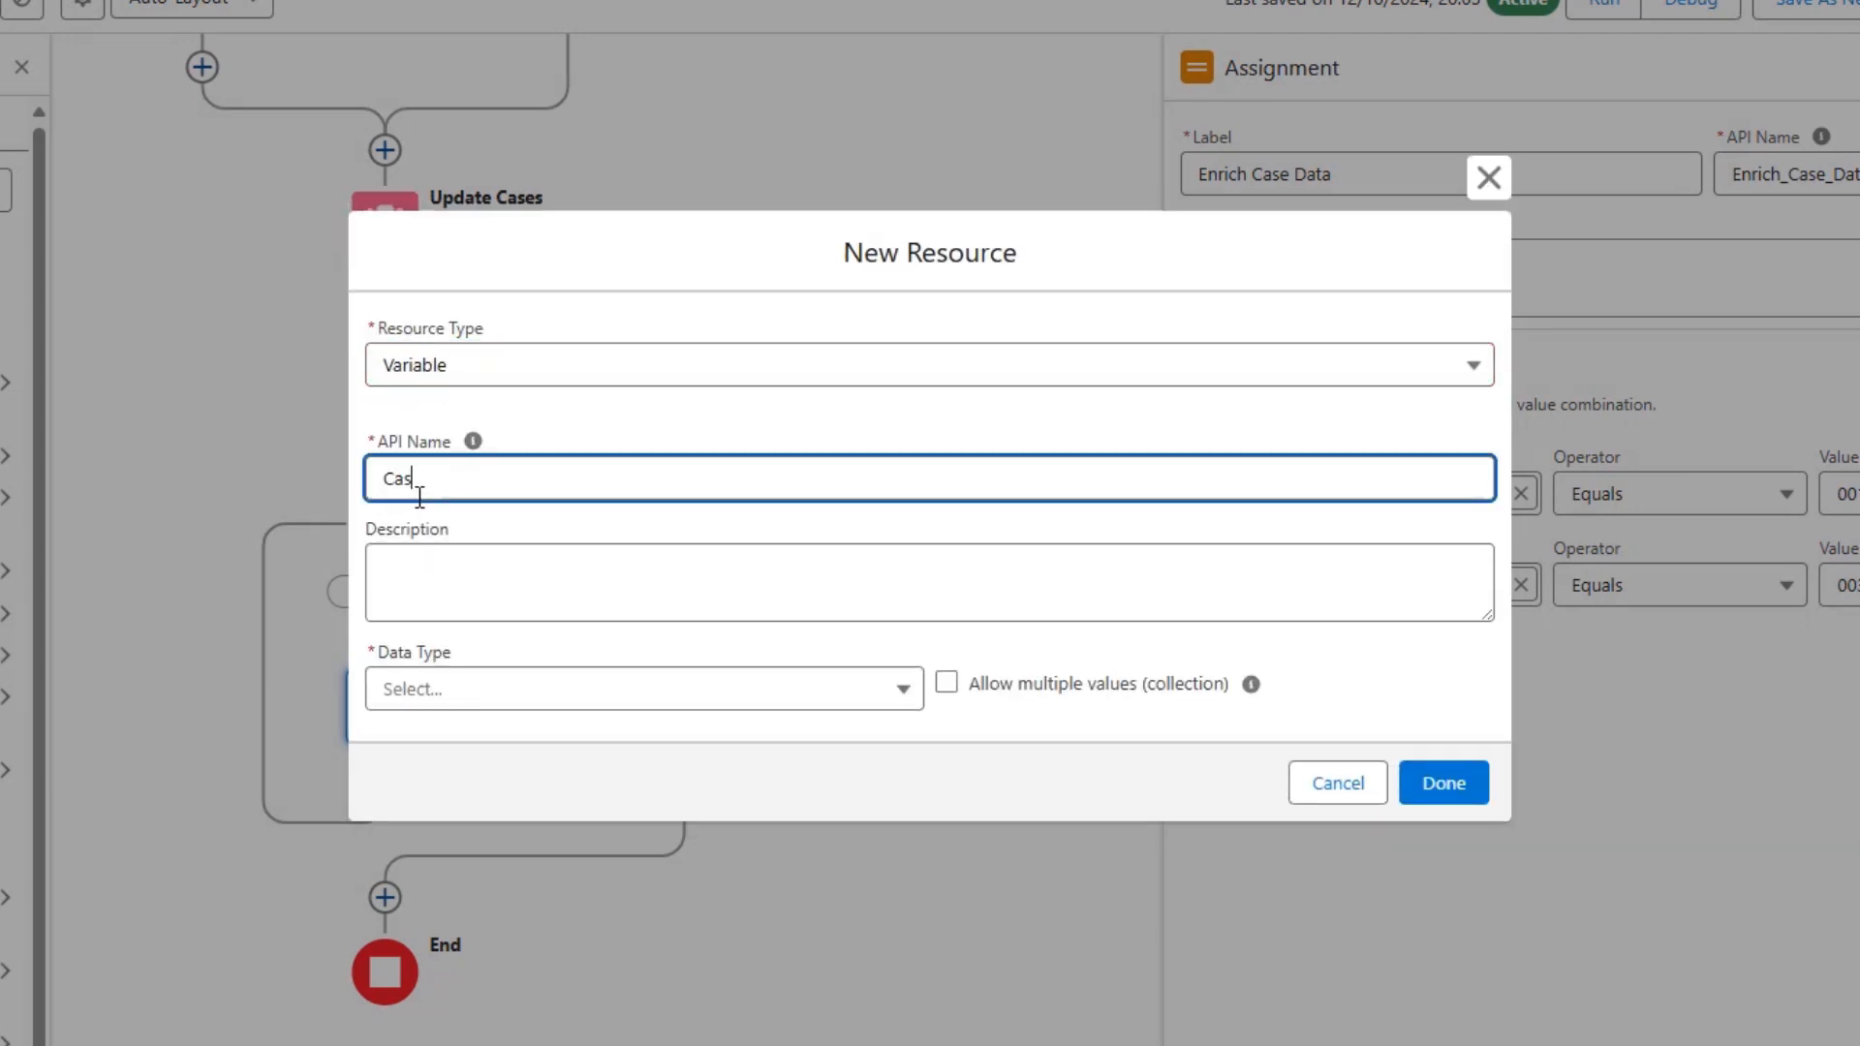
type("esForInsert")
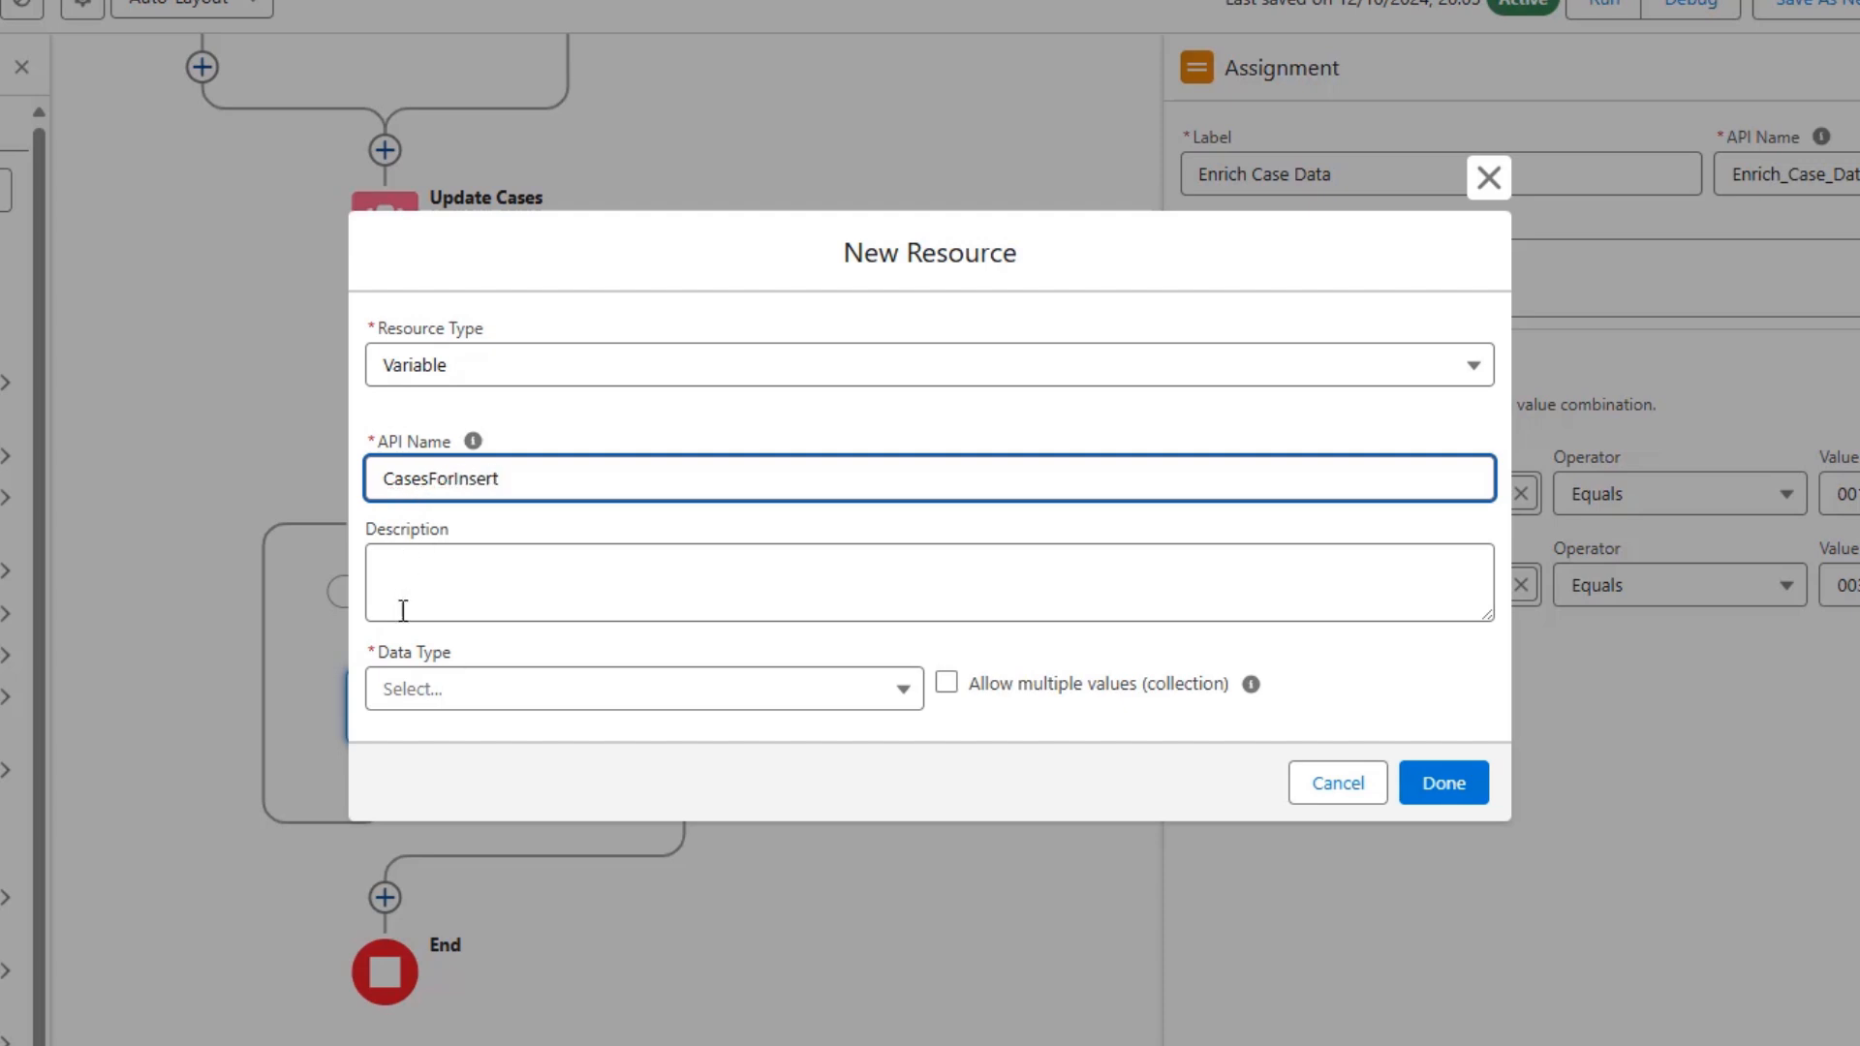
Define CasesForInsert as a Record collection allowing multiple values for the Case object, and save the resource.
left_click(465, 696)
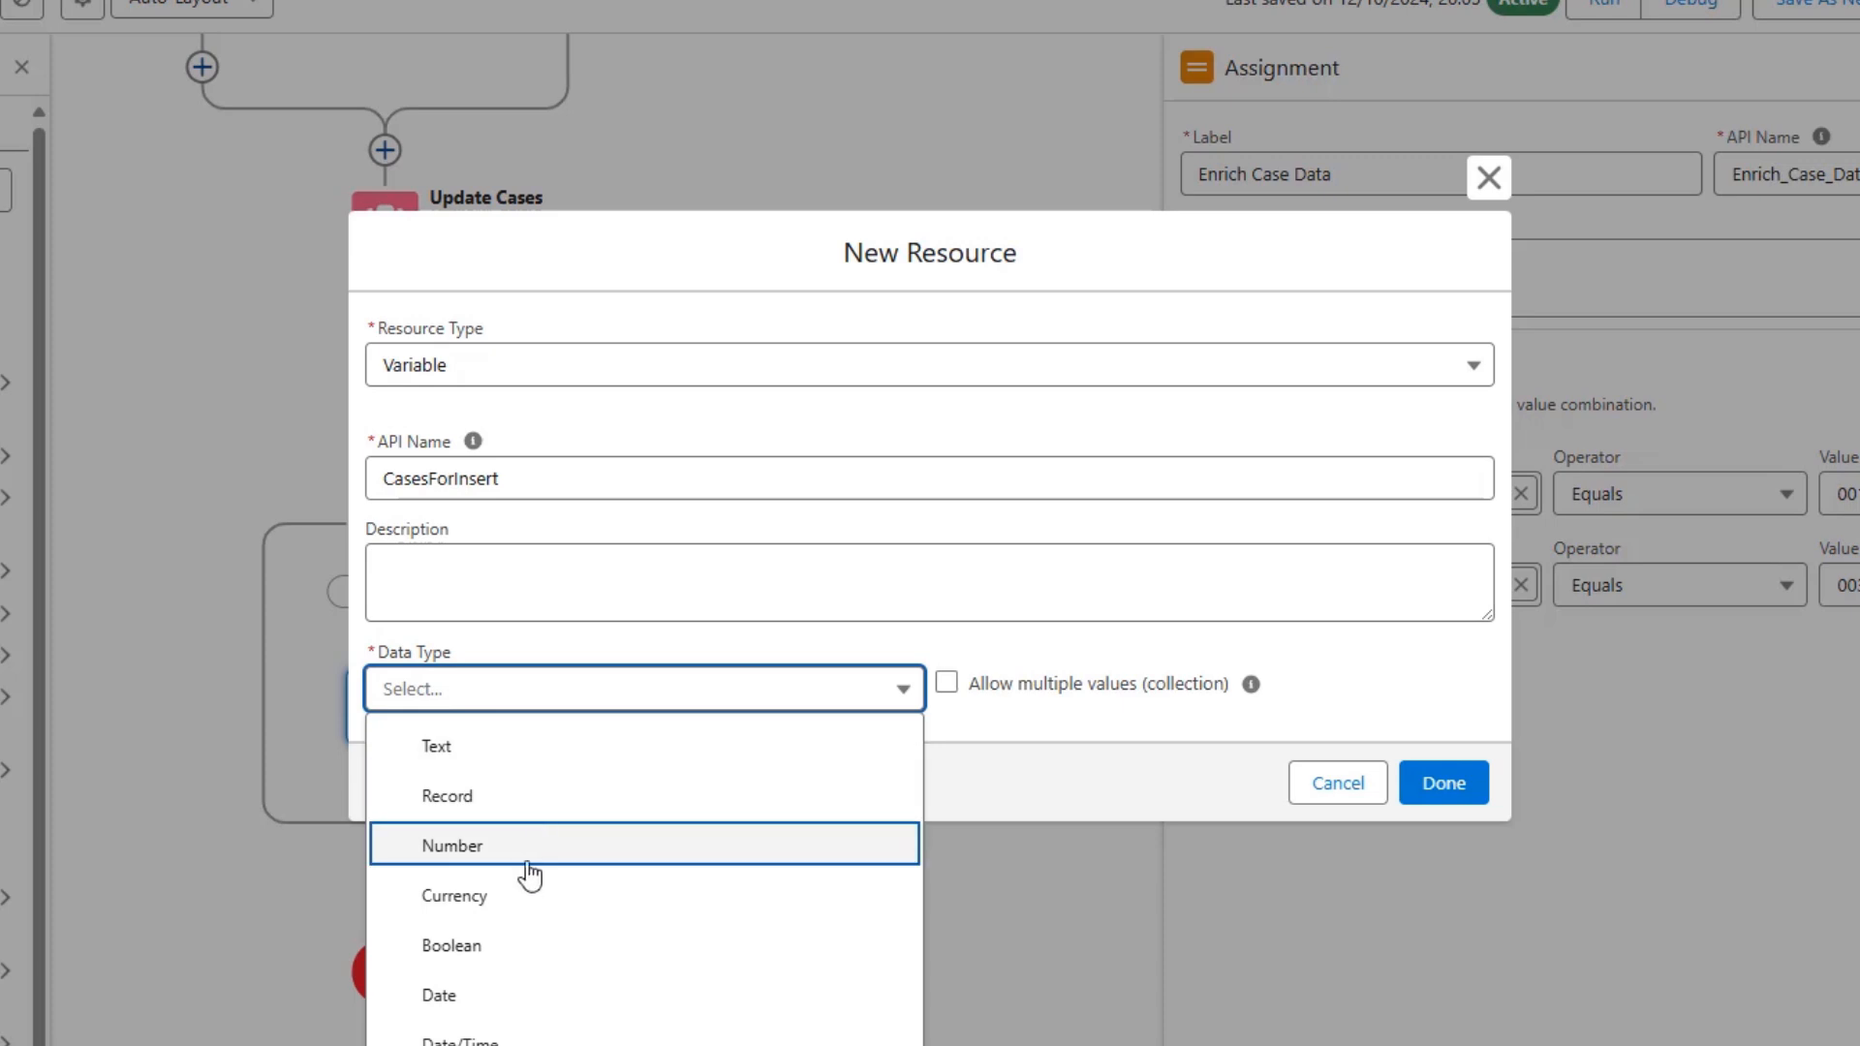
left_click(526, 810)
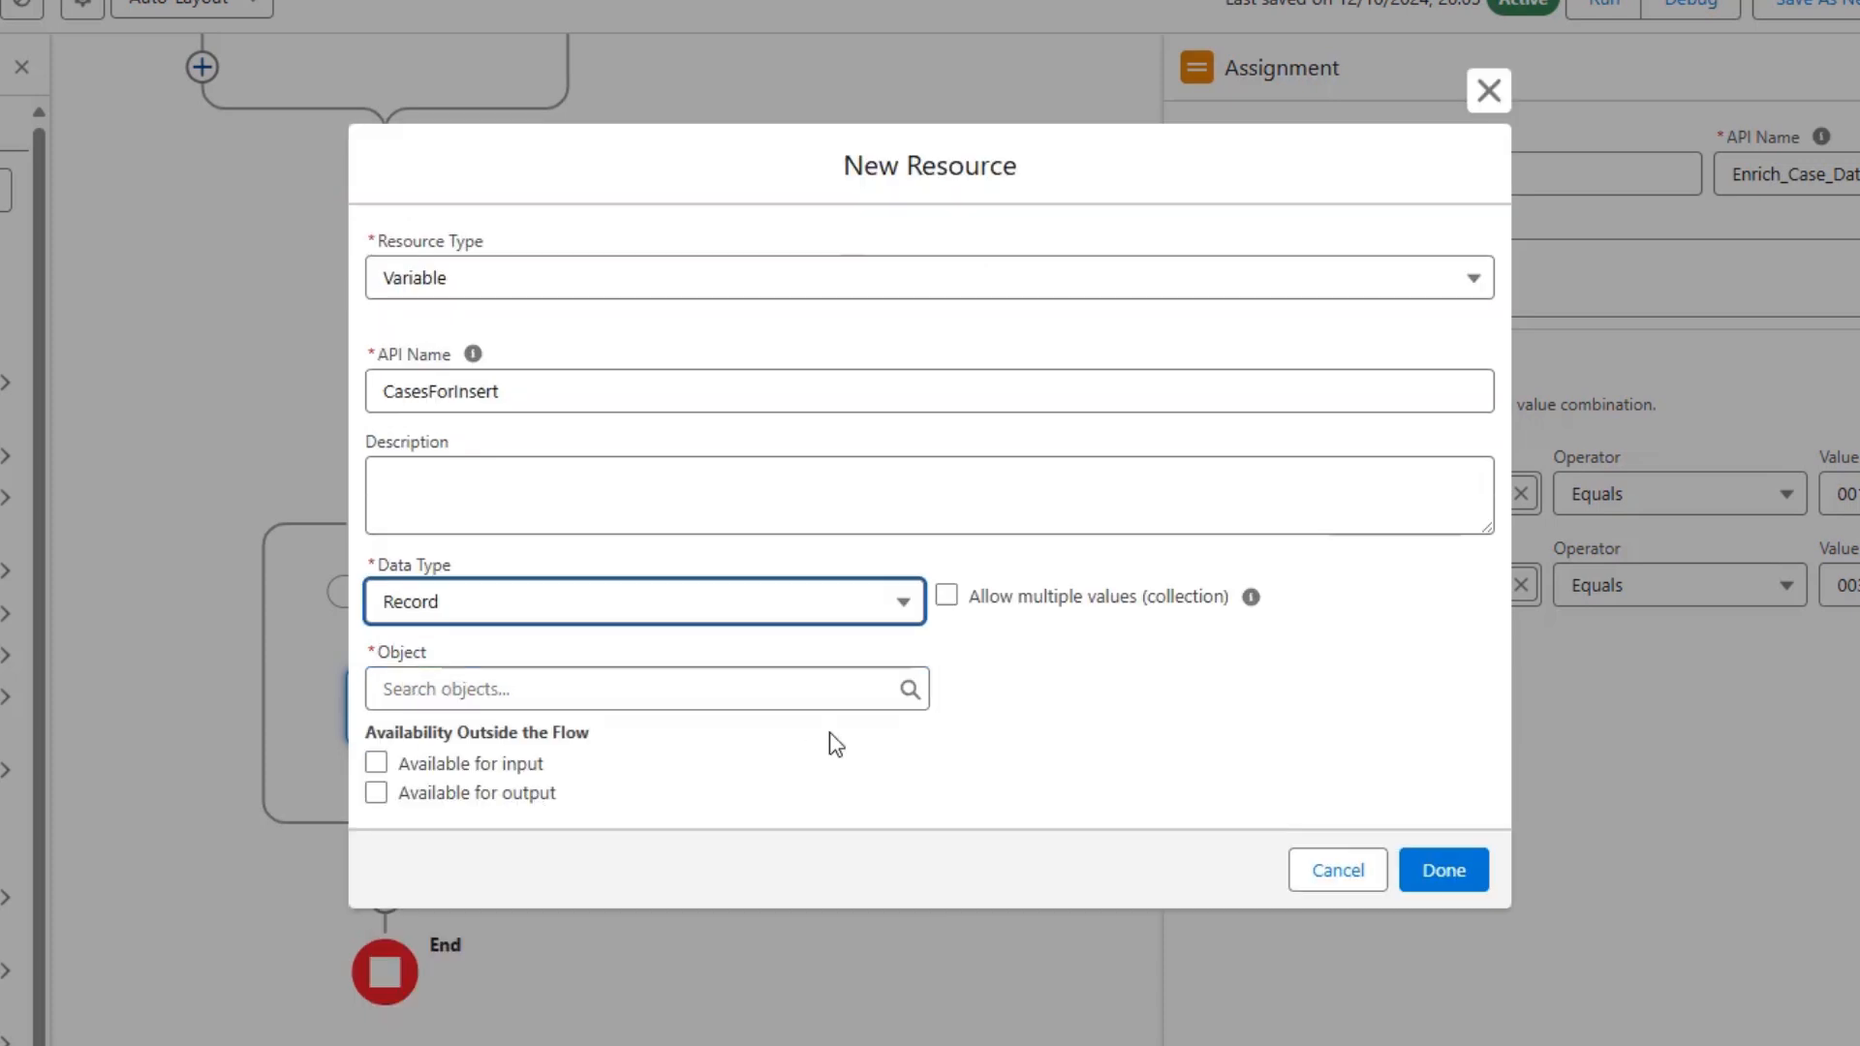
left_click(946, 595)
left_click(635, 696)
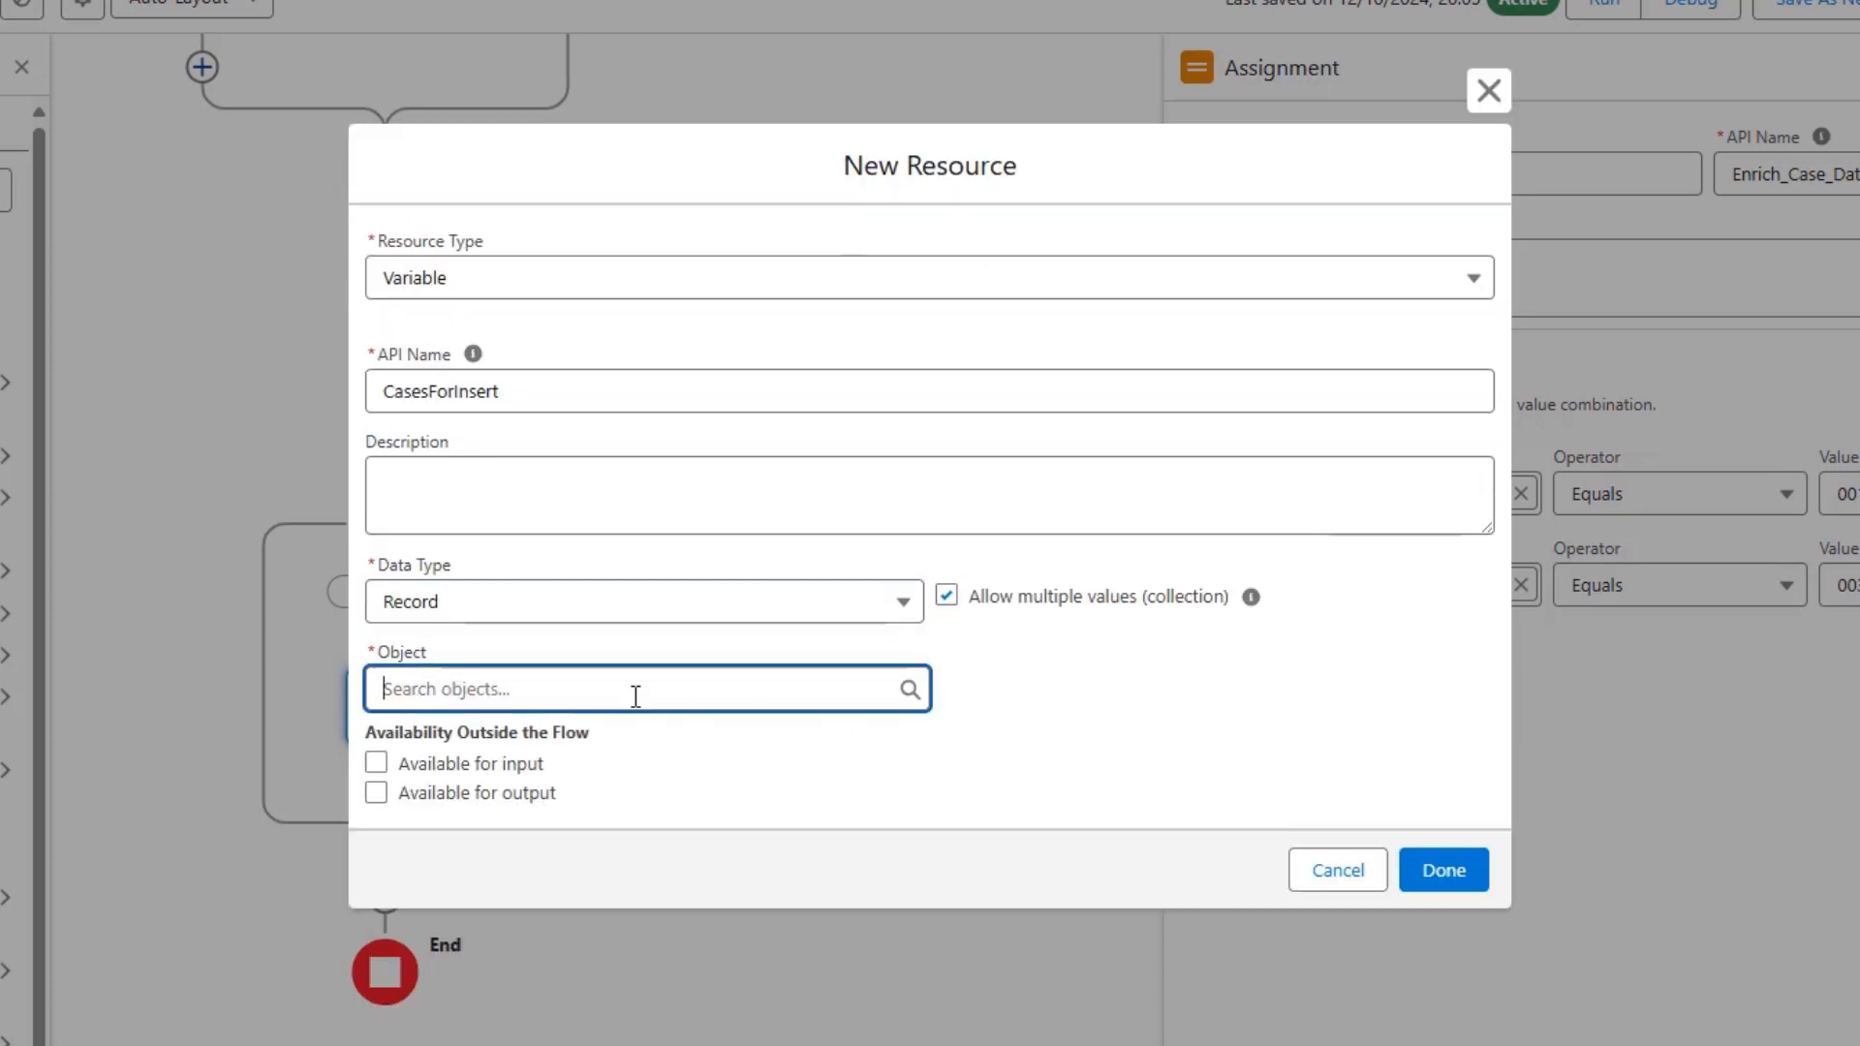
type("cases")
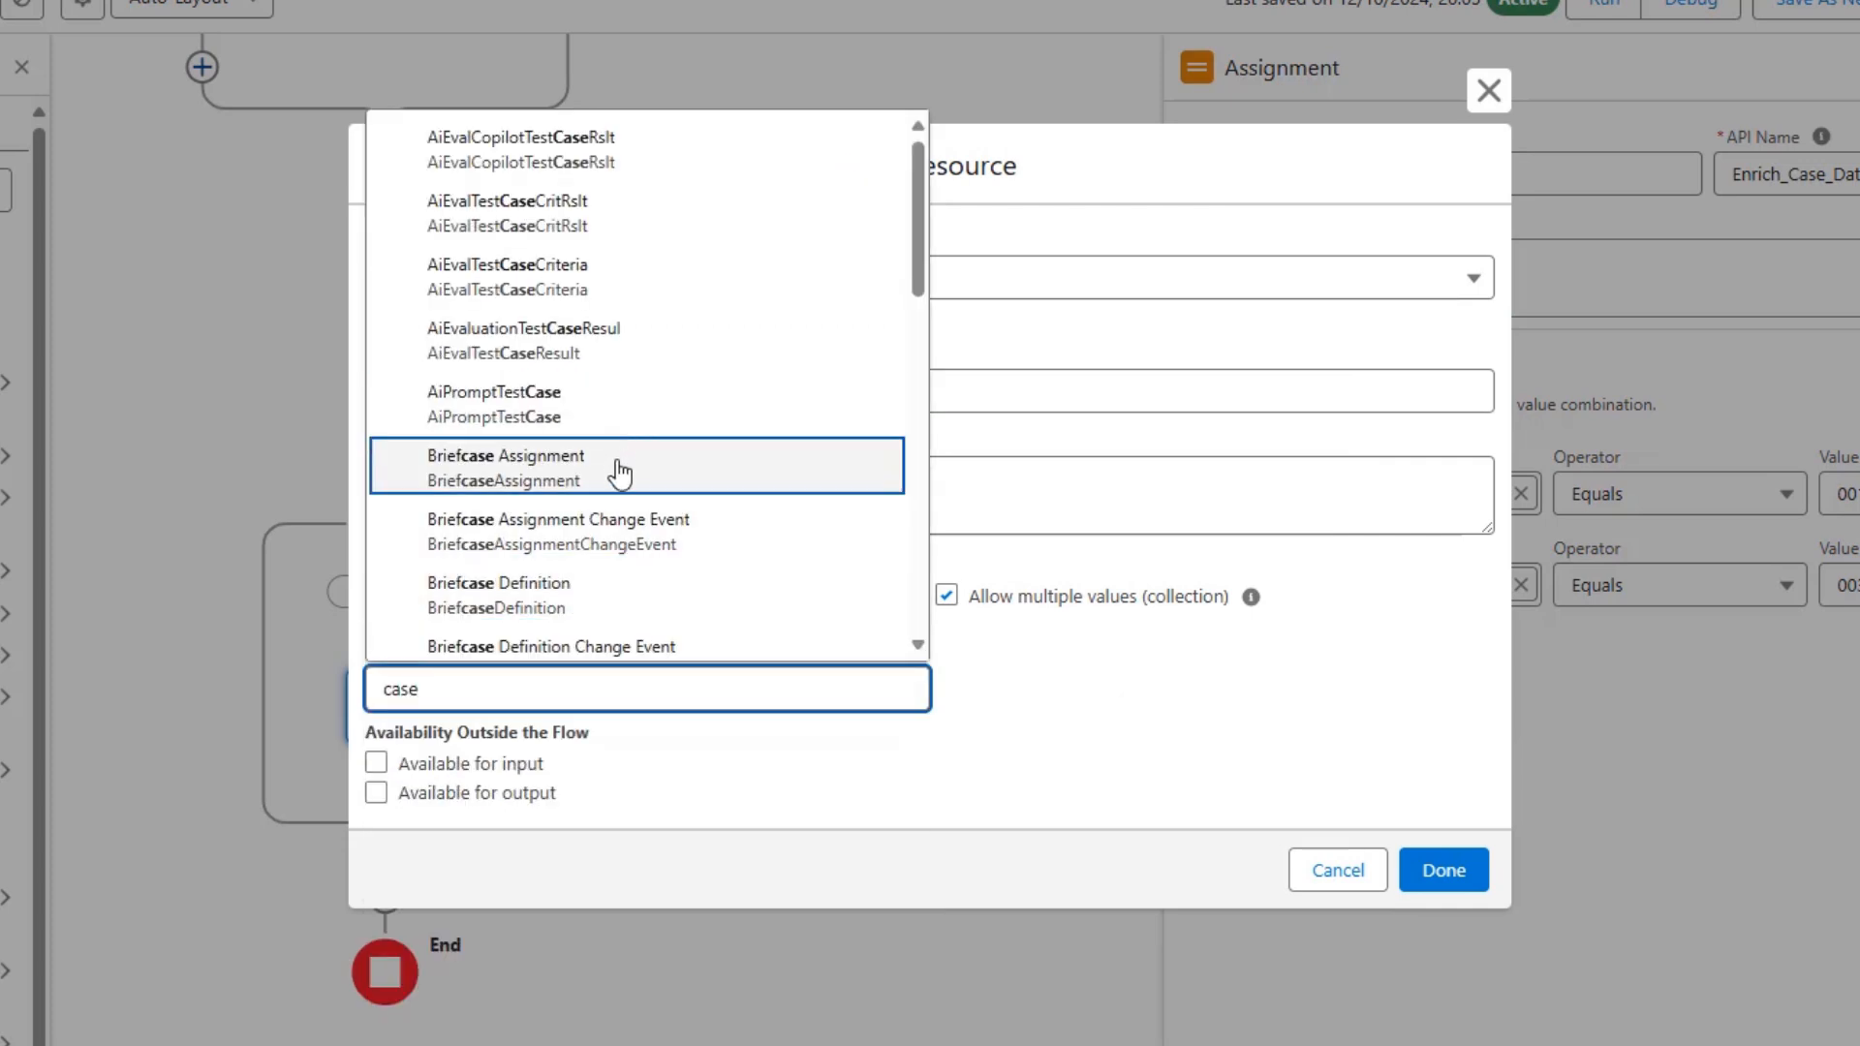
scroll(615, 470, "down", 5)
scroll(609, 447, "up", 1)
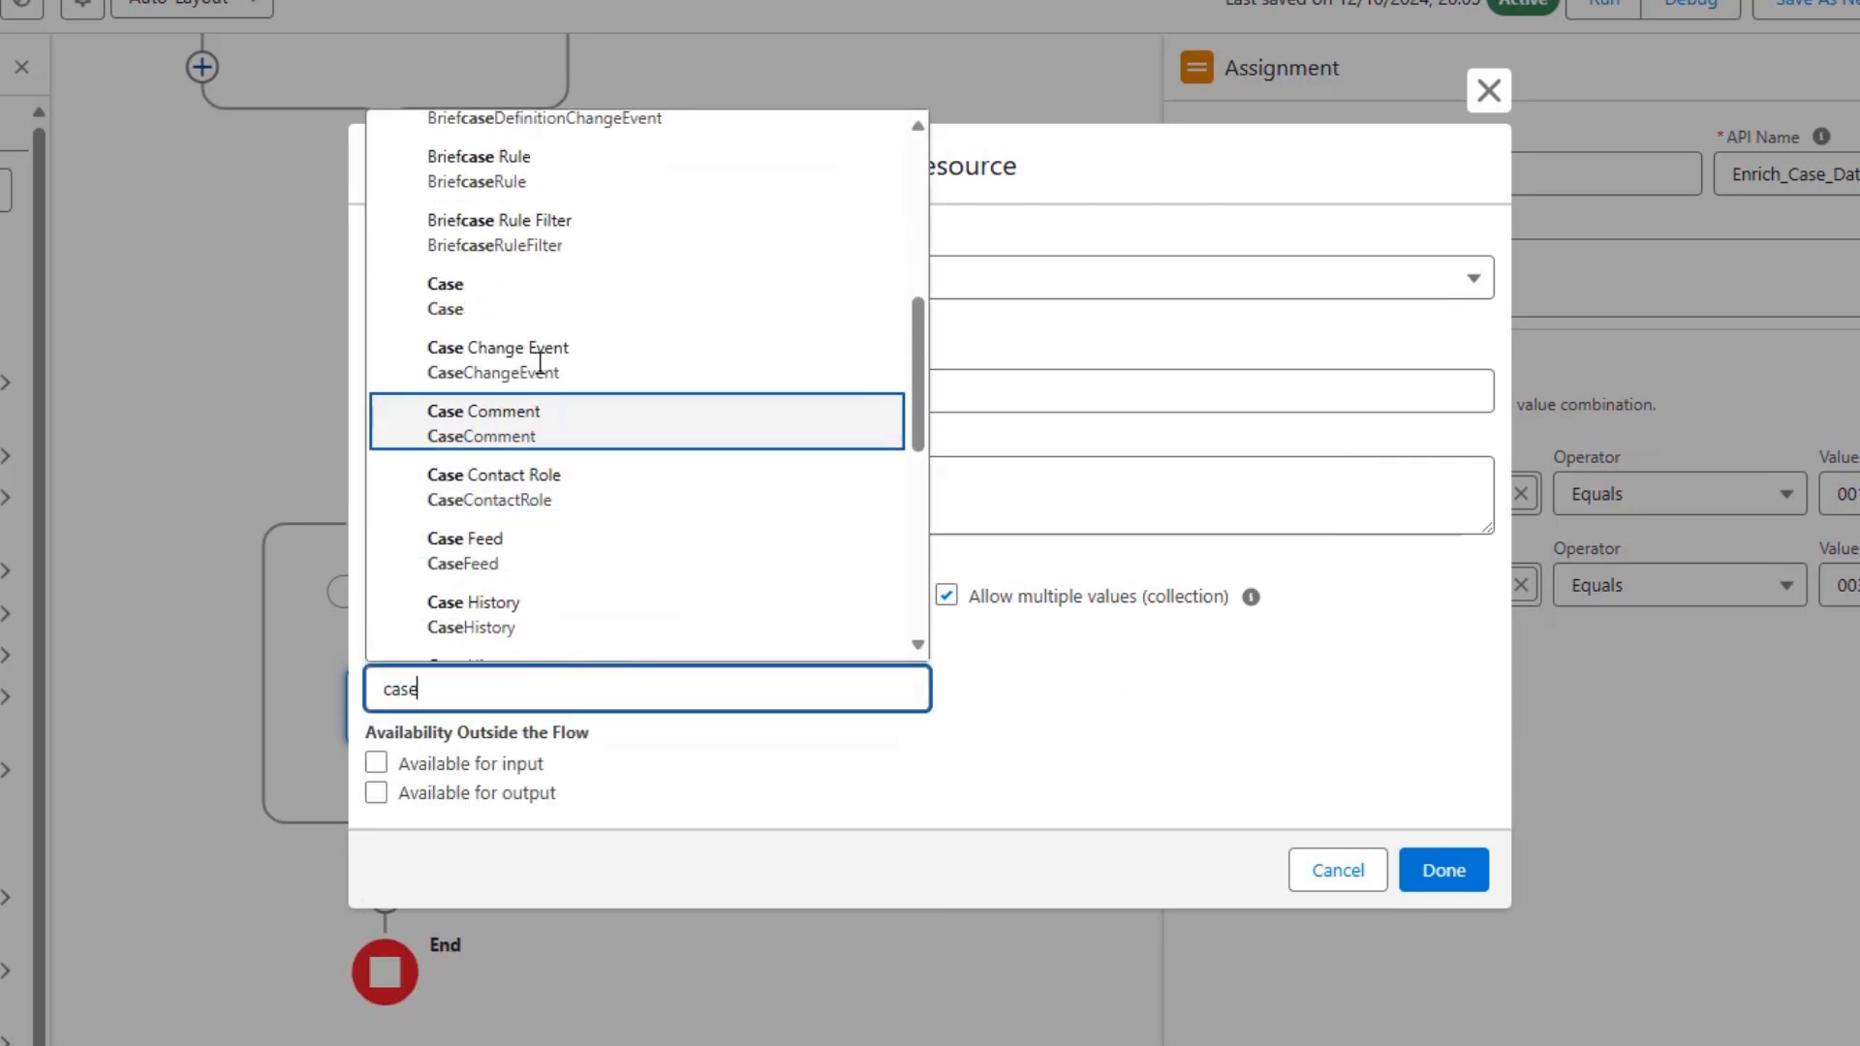
left_click(540, 299)
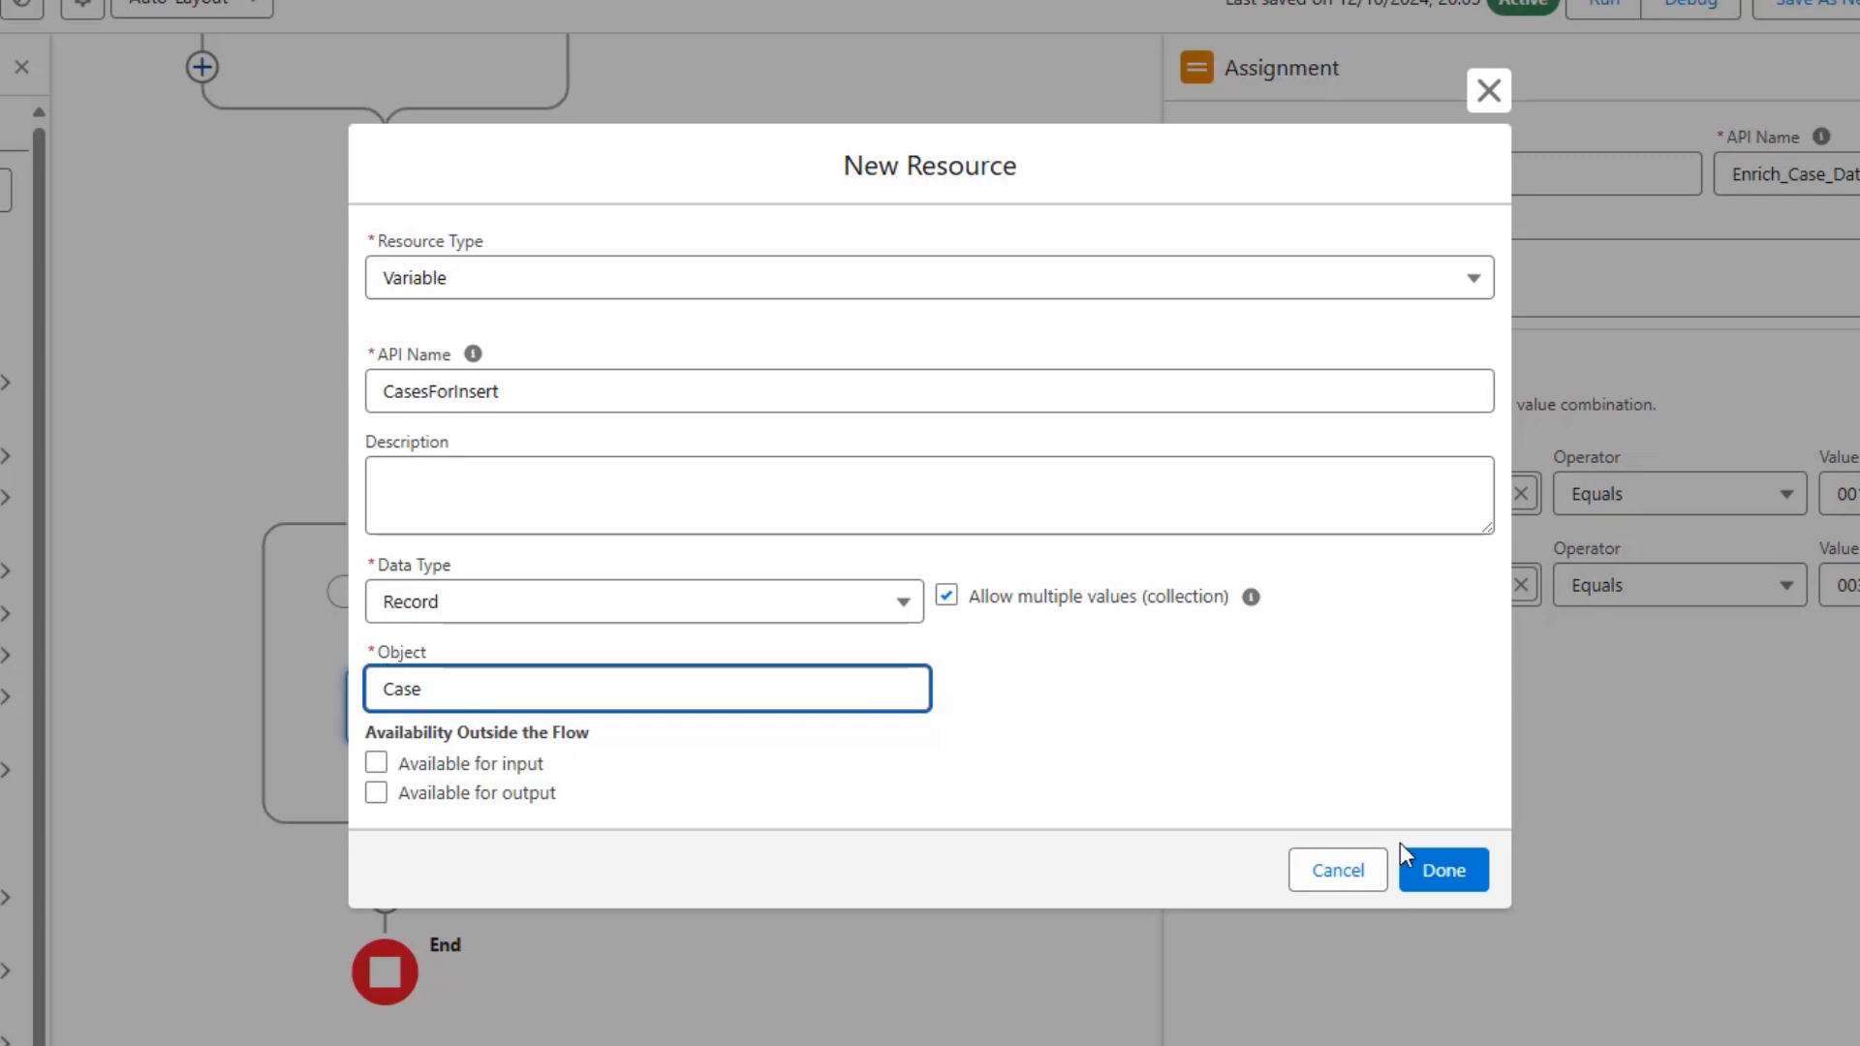
left_click(1425, 867)
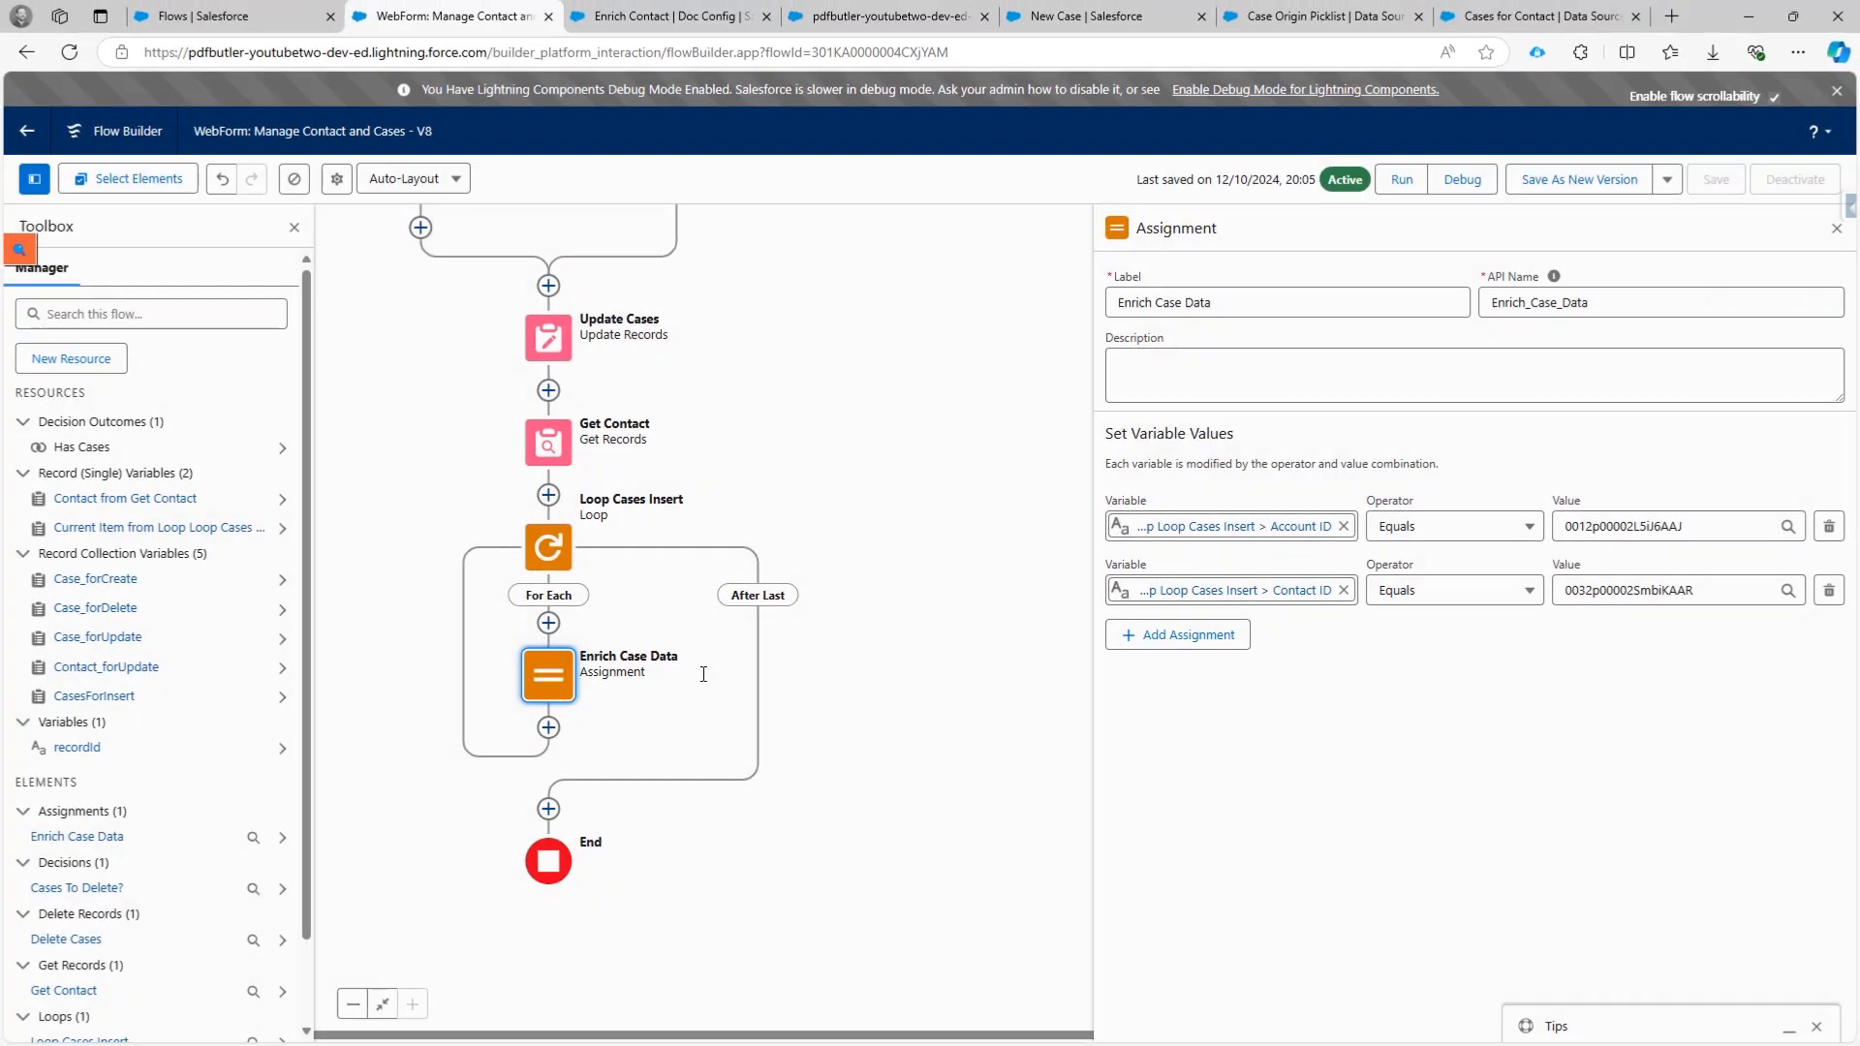
left_click(549, 728)
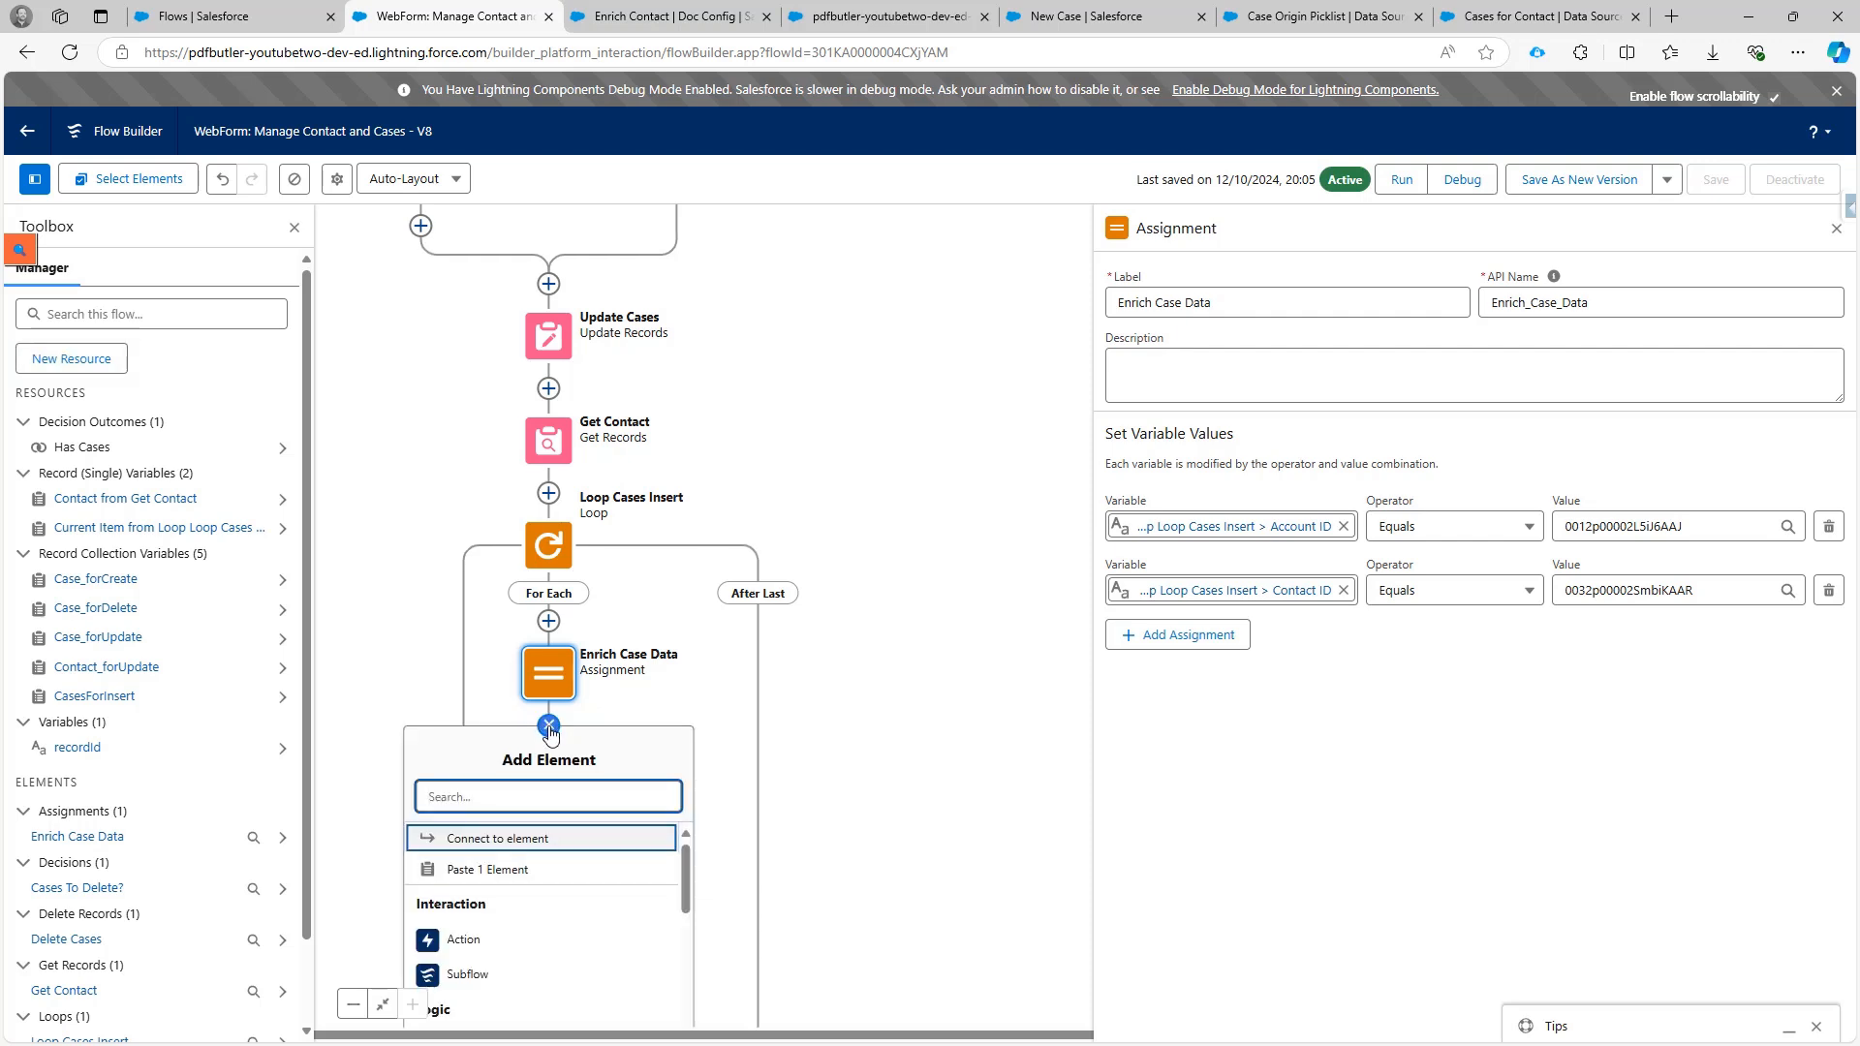
scroll(501, 966, "down", 1)
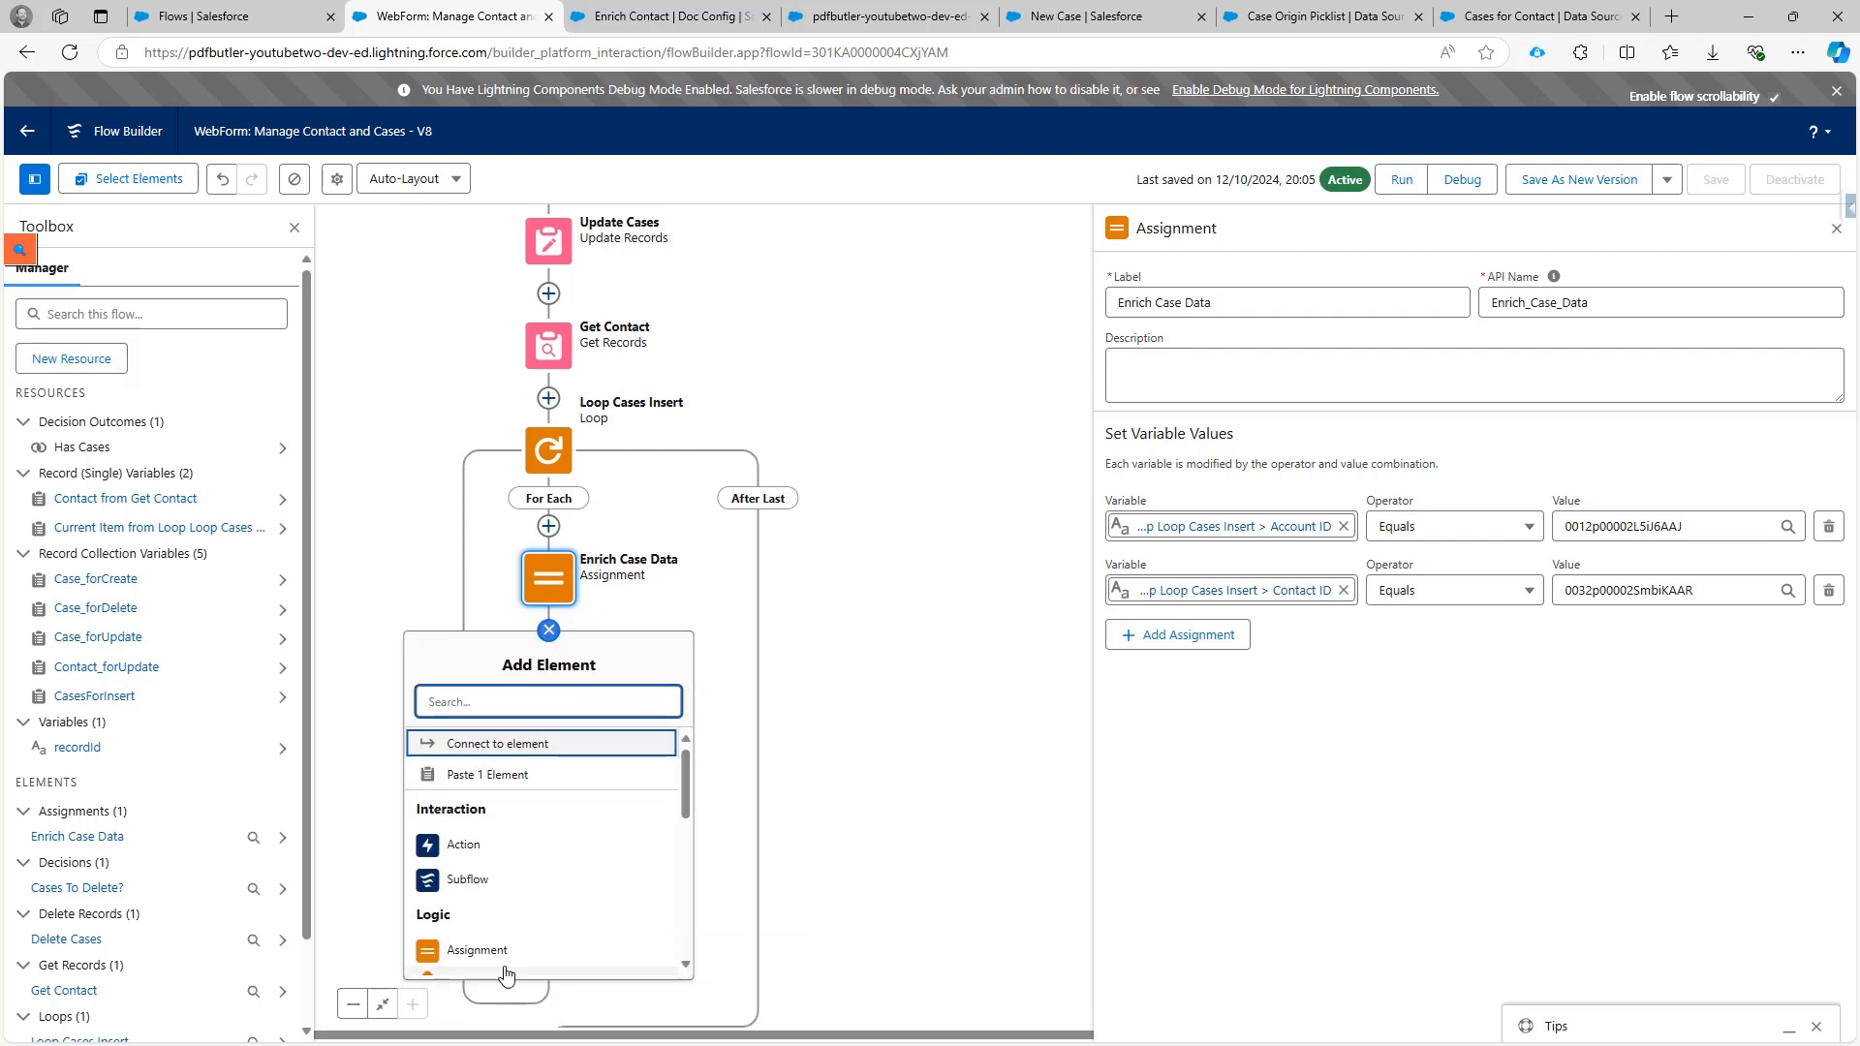
left_click(496, 944)
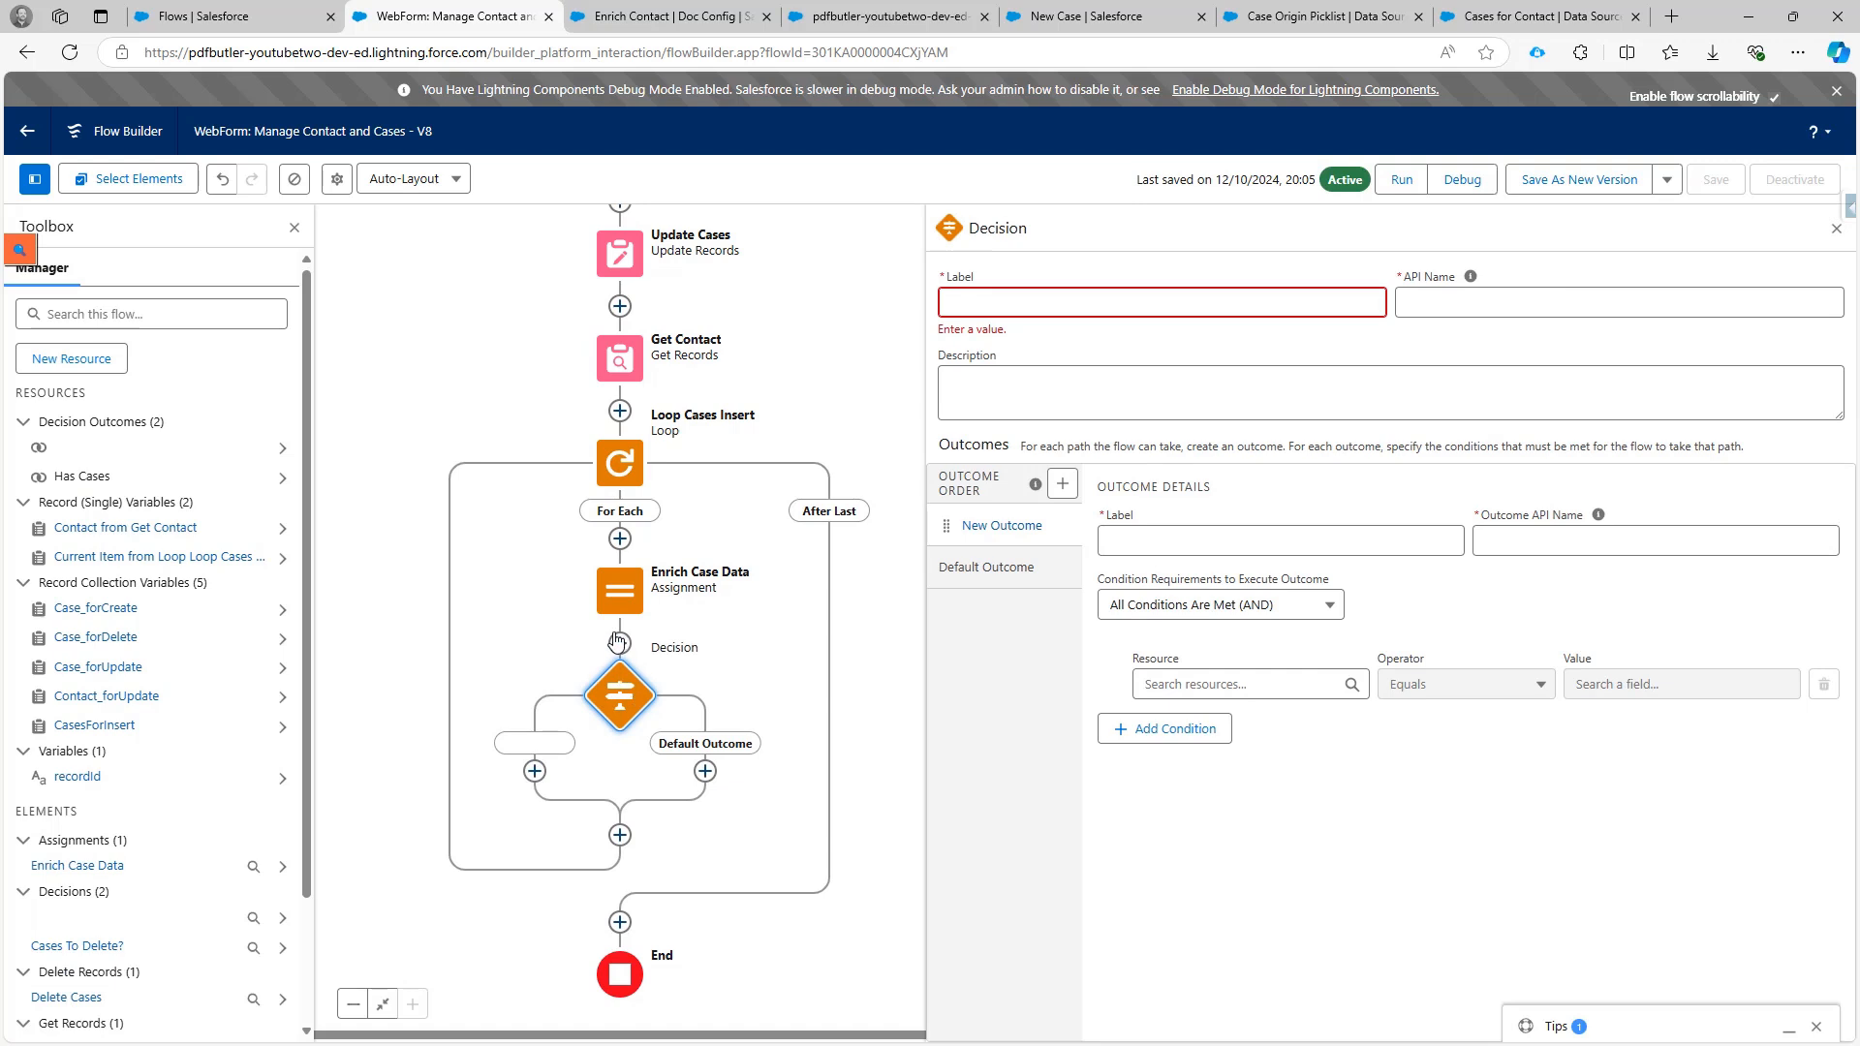
left_click(627, 700)
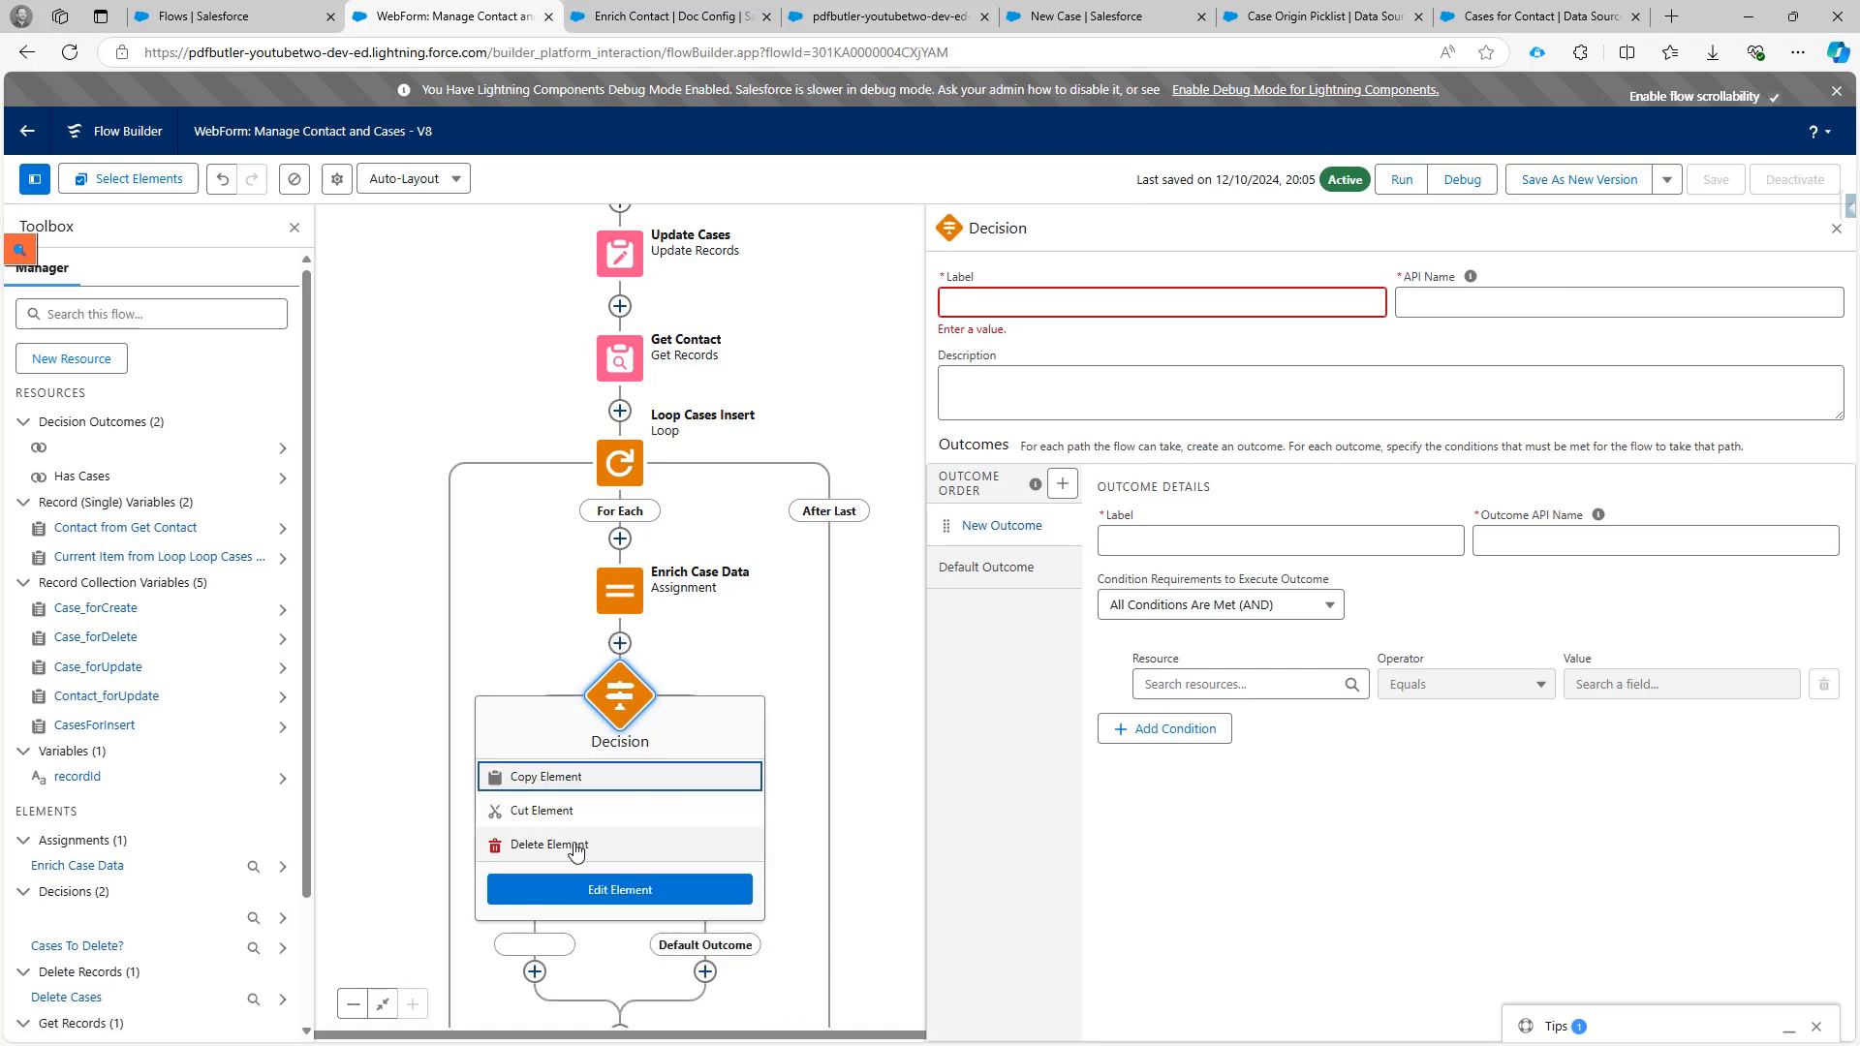
left_click(620, 844)
left_click(639, 860)
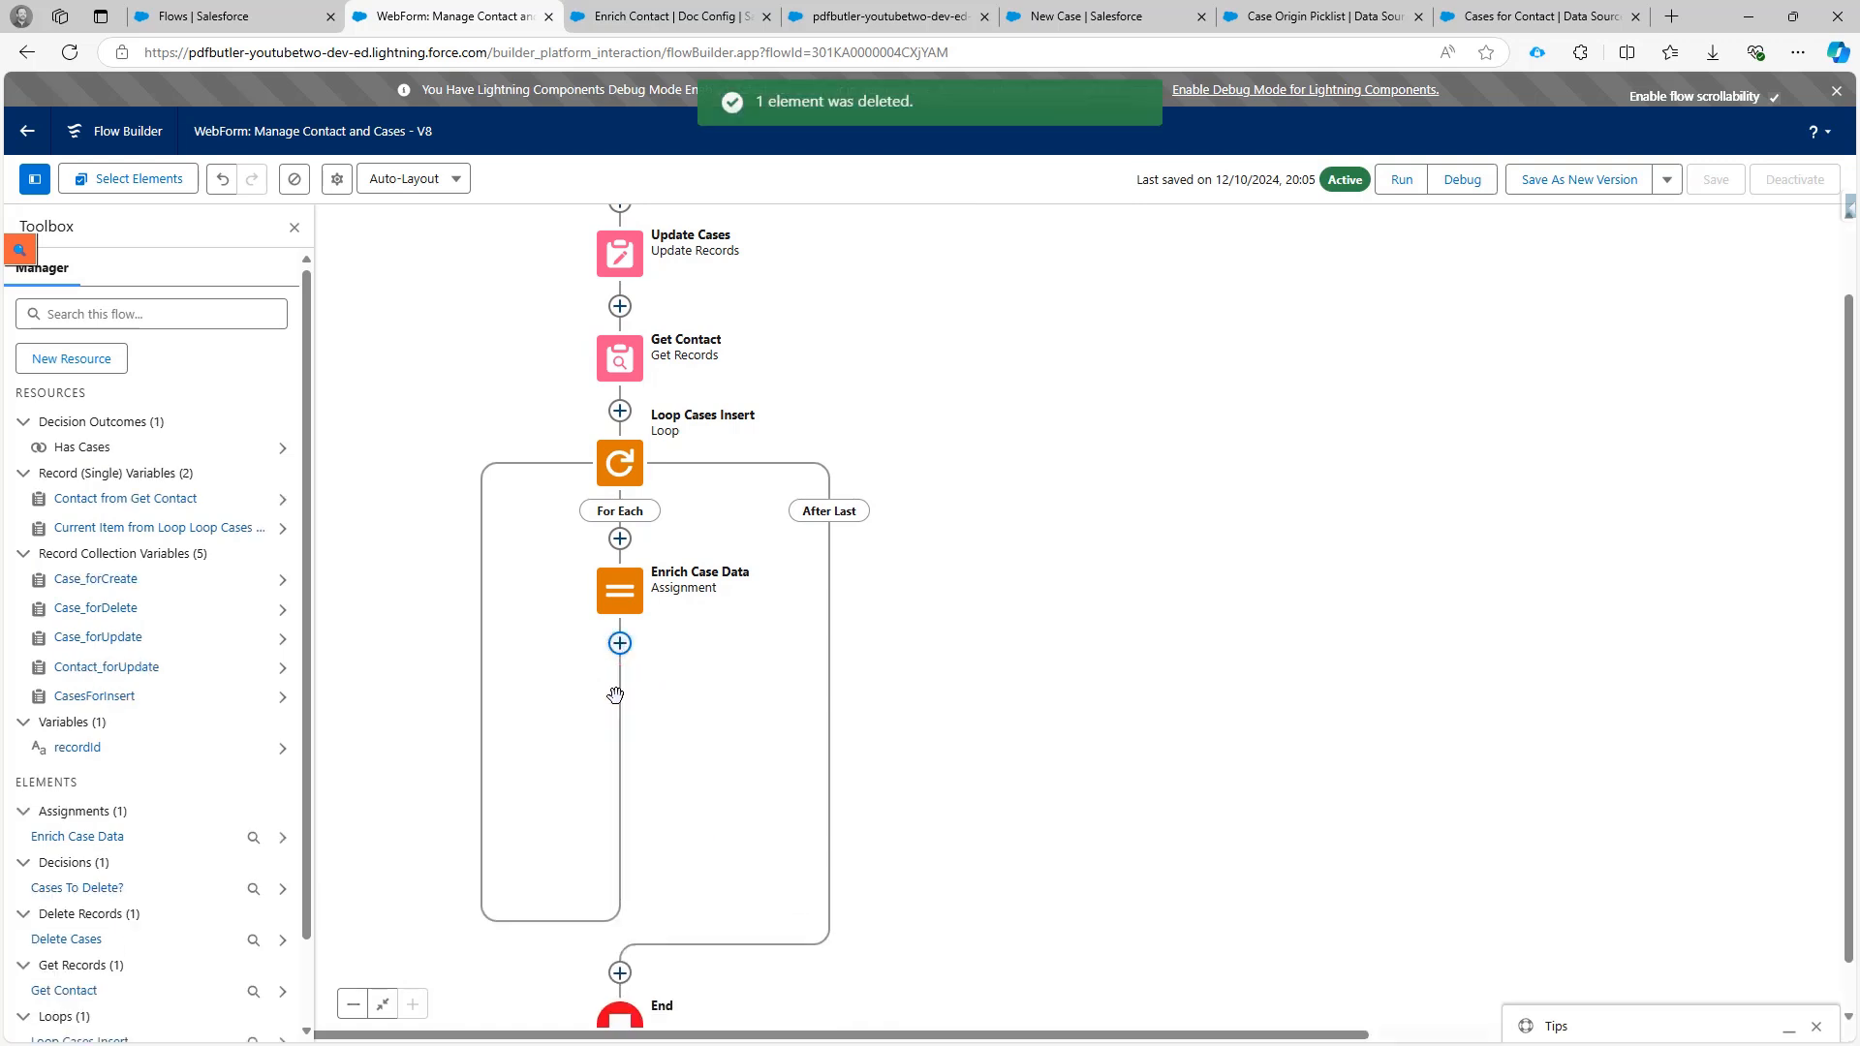
Add an Assignment element after Enrich Case Data inside the loop and label it Assign Case For Insert.
left_click(620, 728)
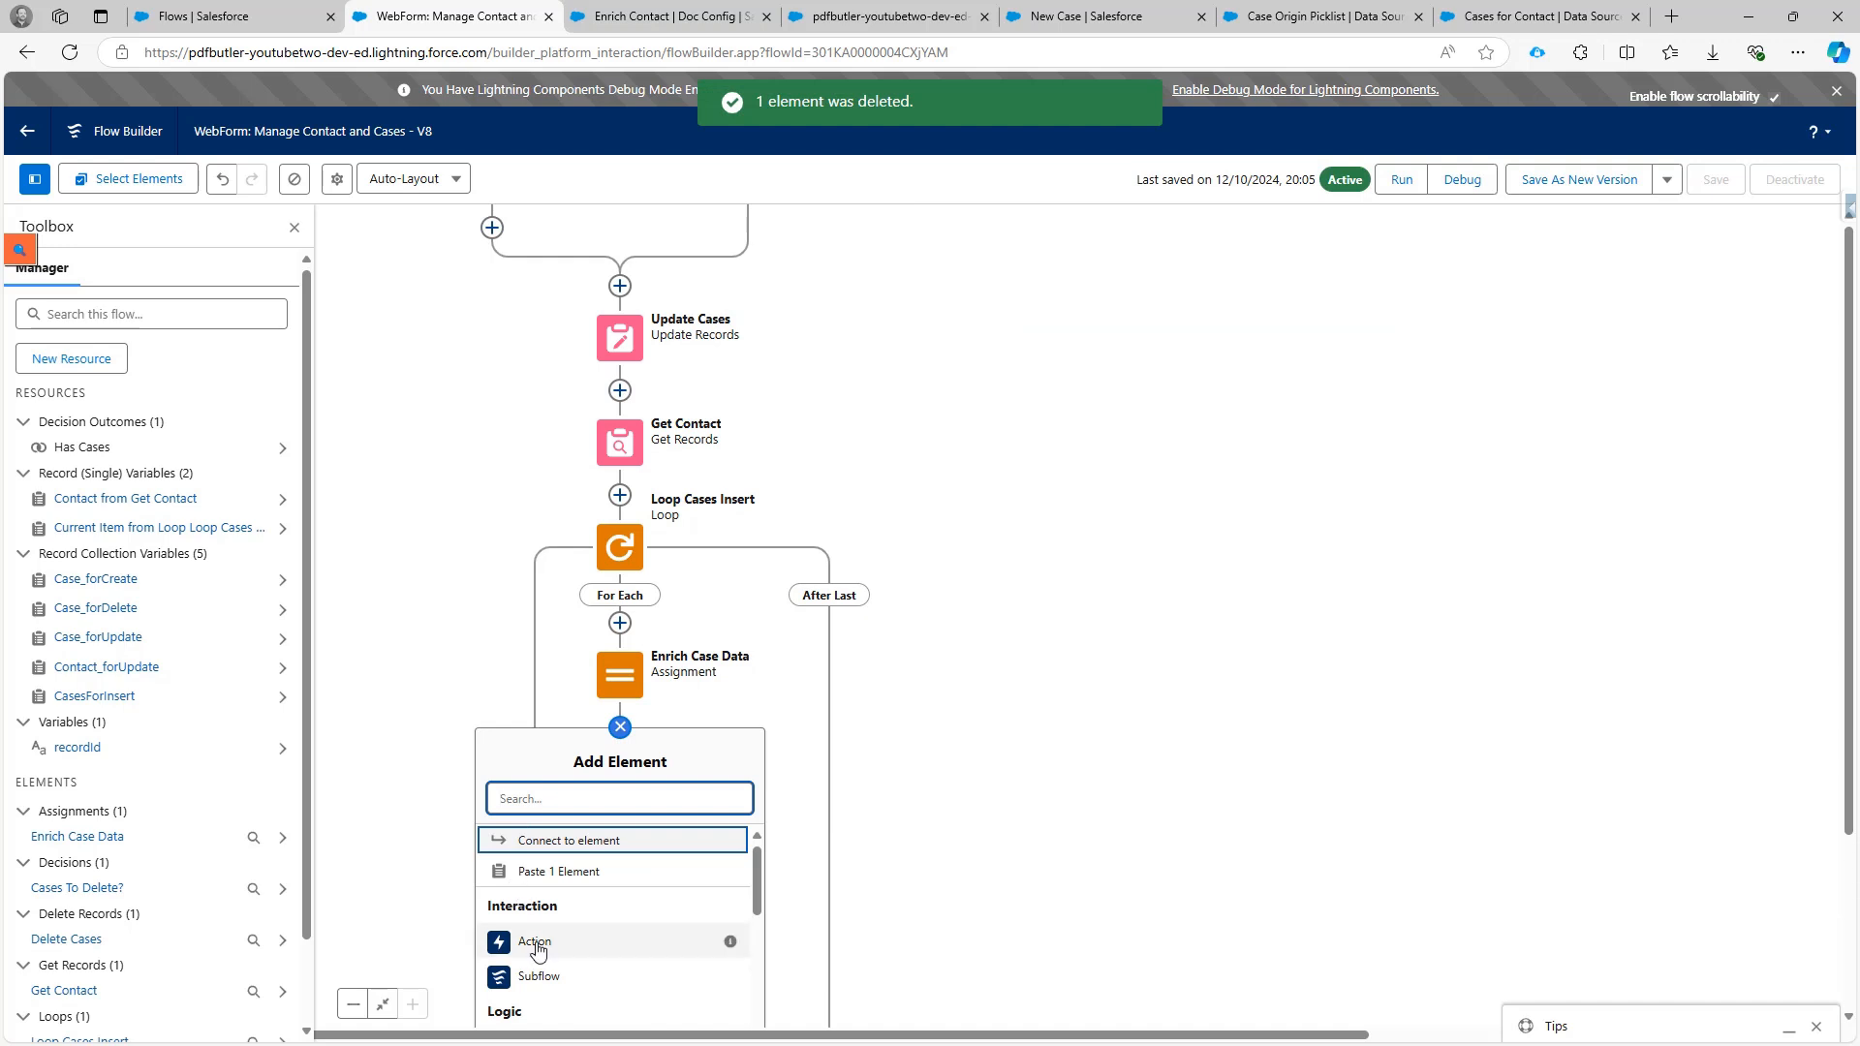
scroll(531, 945, "down", 2)
left_click(588, 956)
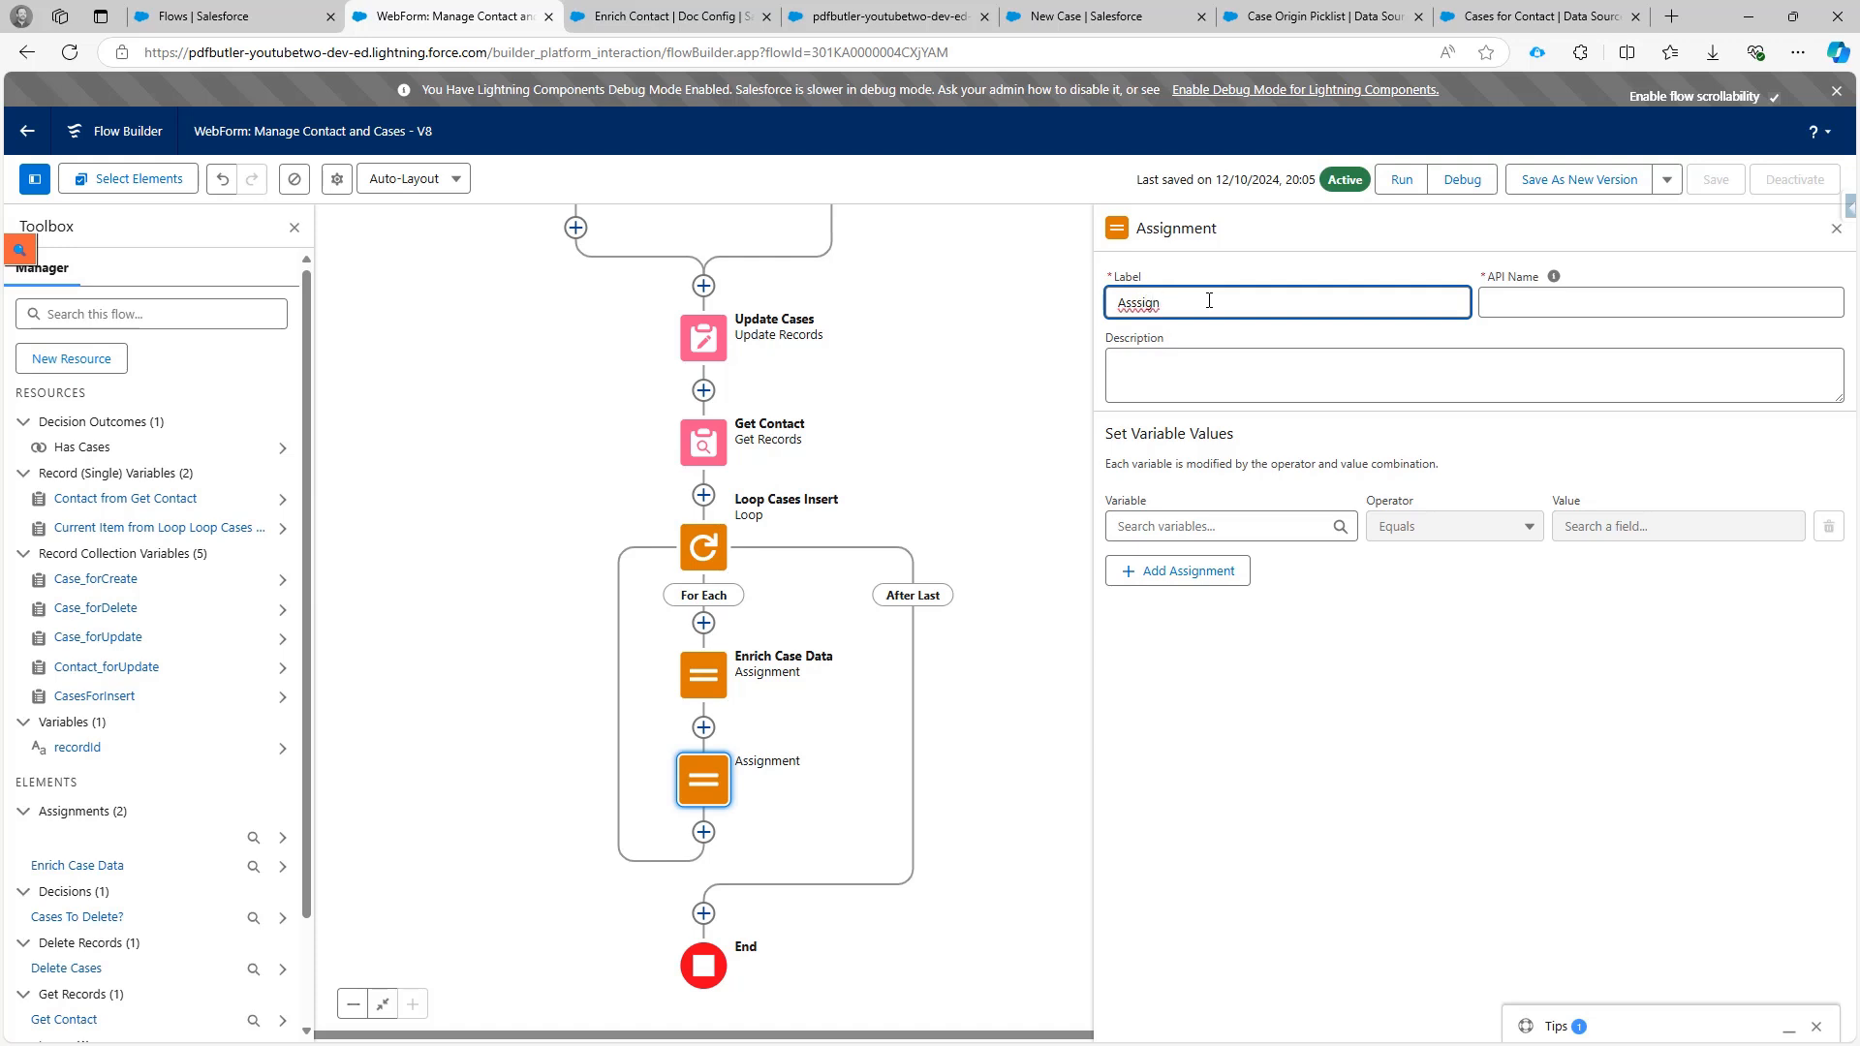
key("BackSpace")
key("BackSpace")
Assign the current item from Loop Cases Insert to the CasesForInsert collection with the Add operator.
left_click(1268, 528)
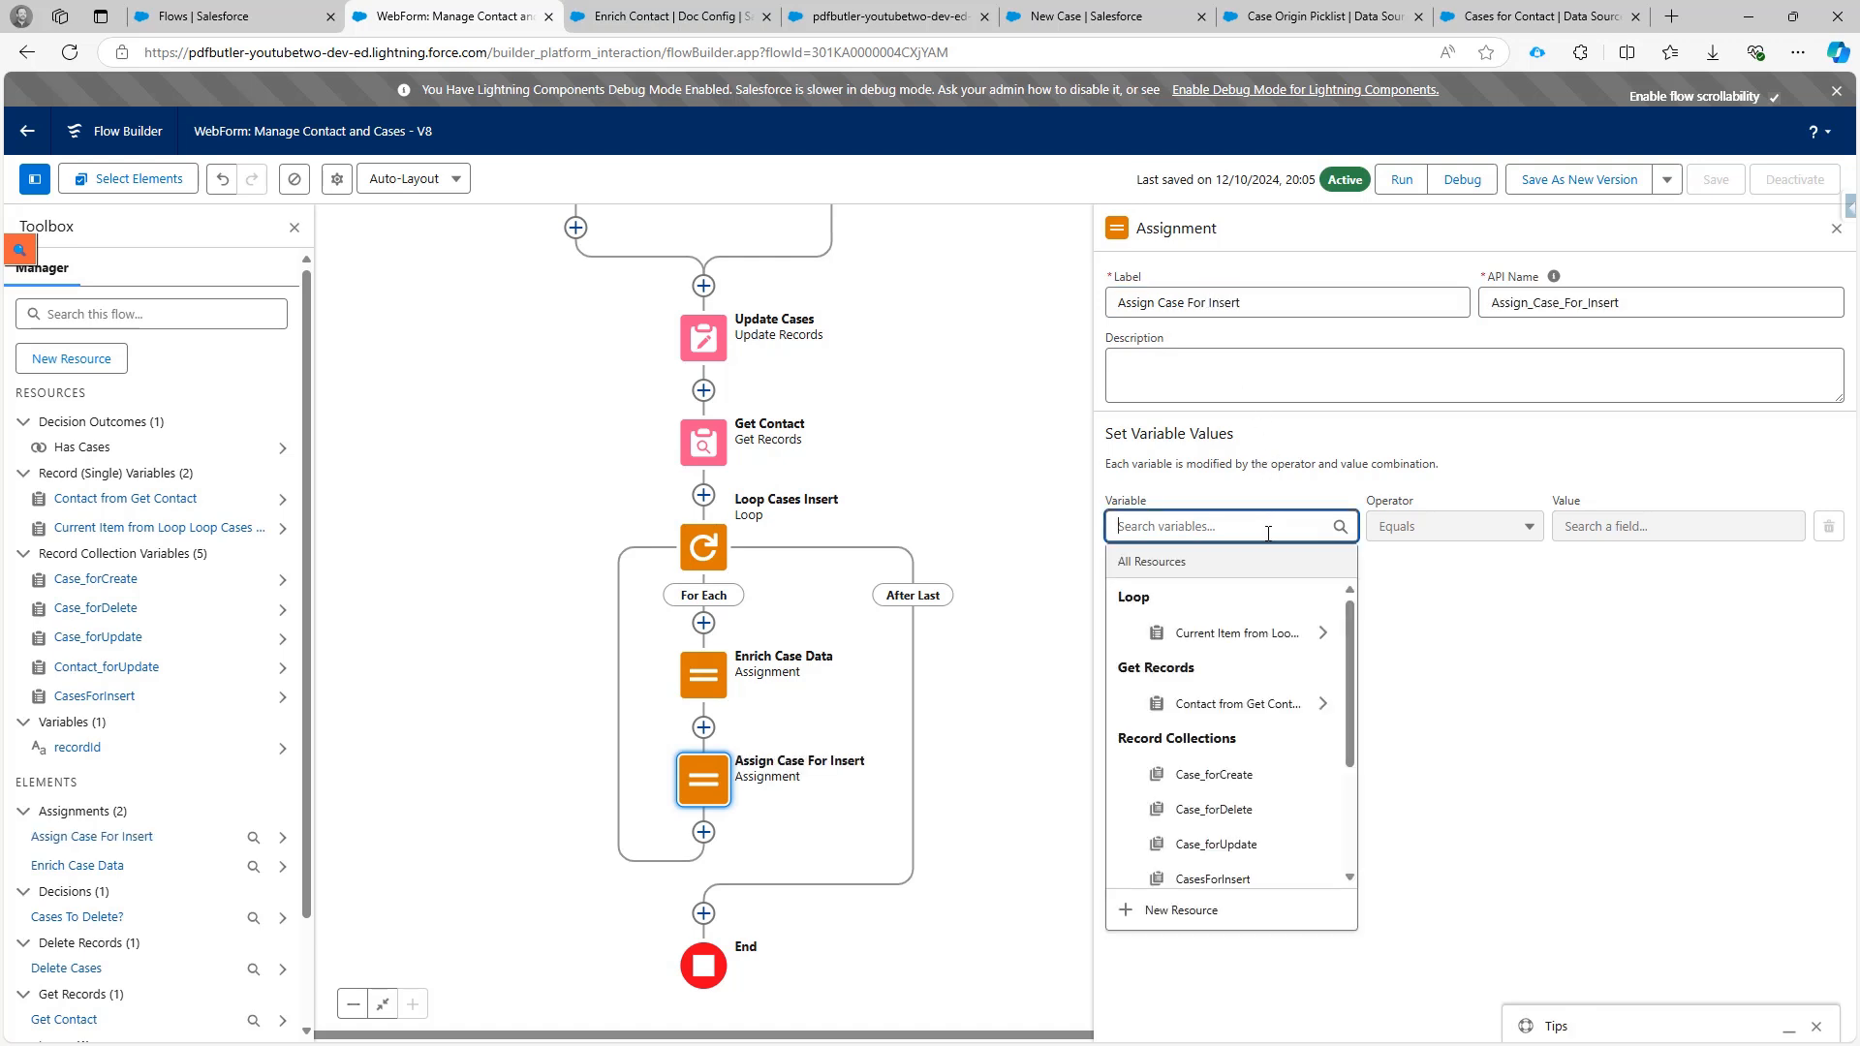
left_click(1283, 878)
left_click(1519, 536)
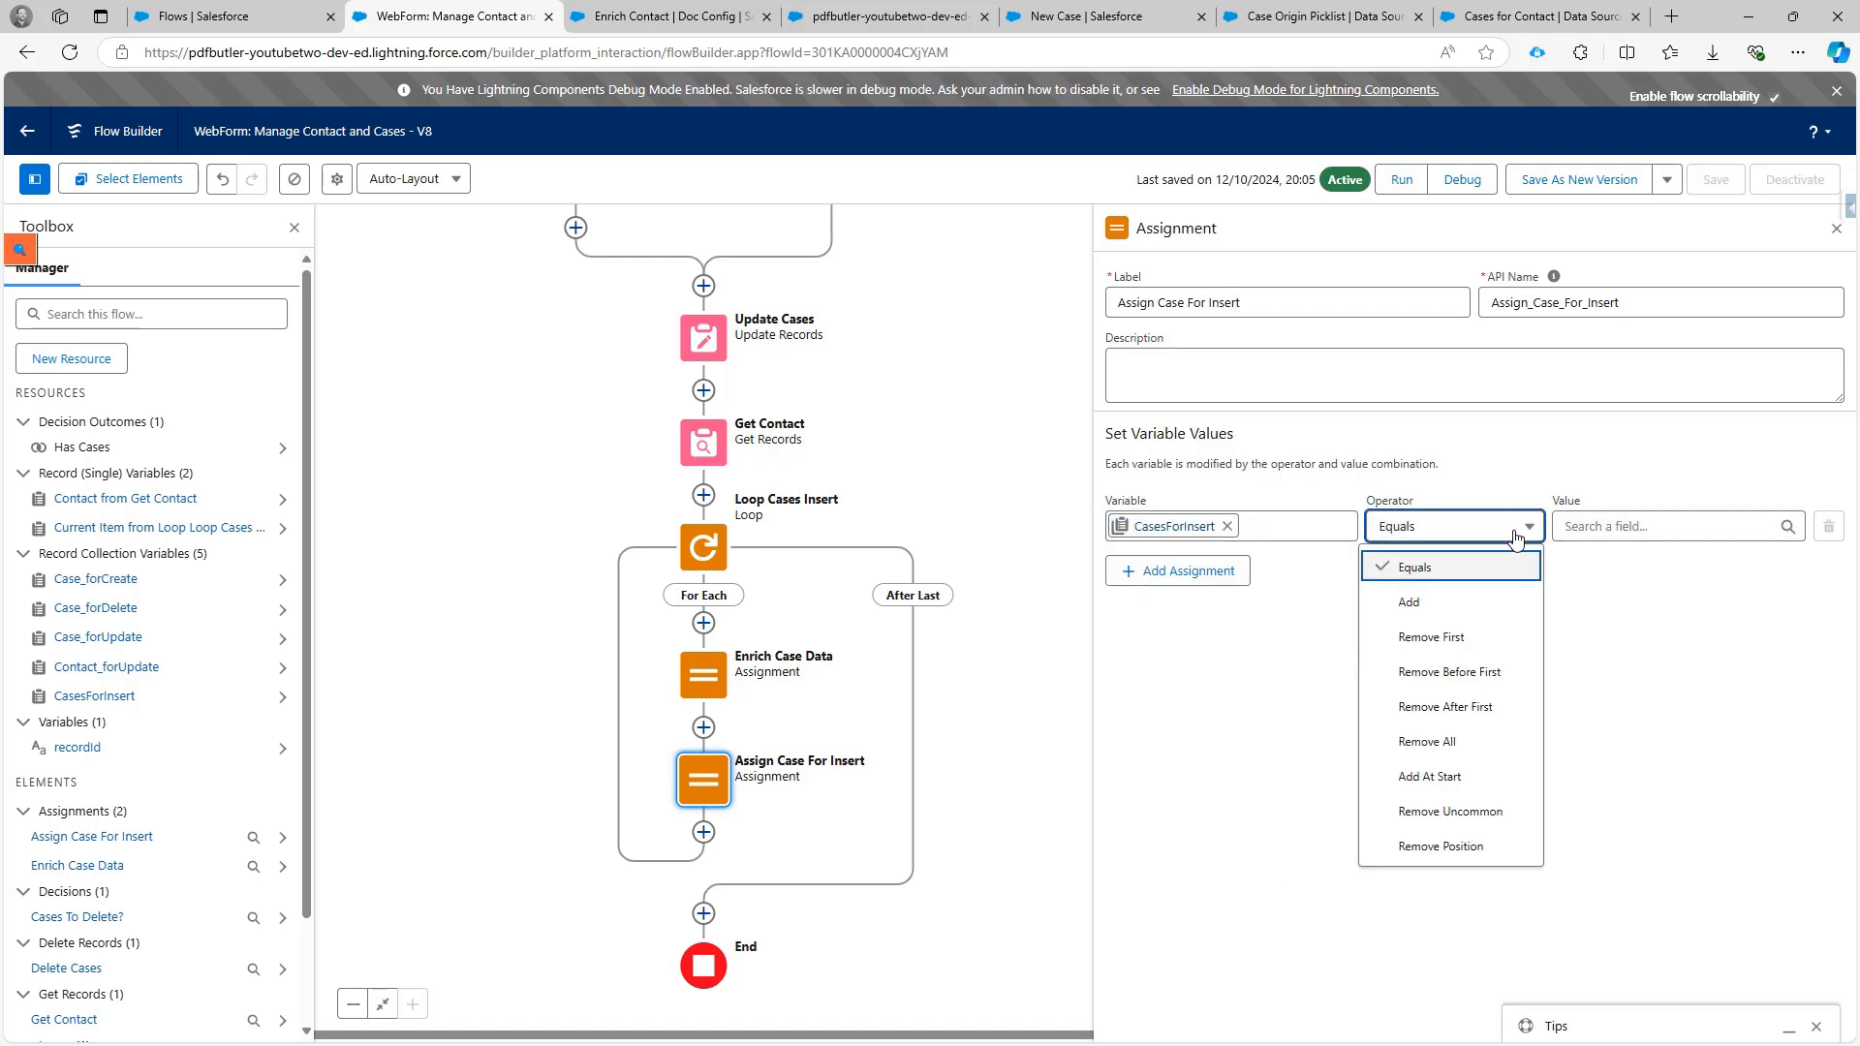
left_click(1506, 597)
left_click(1586, 528)
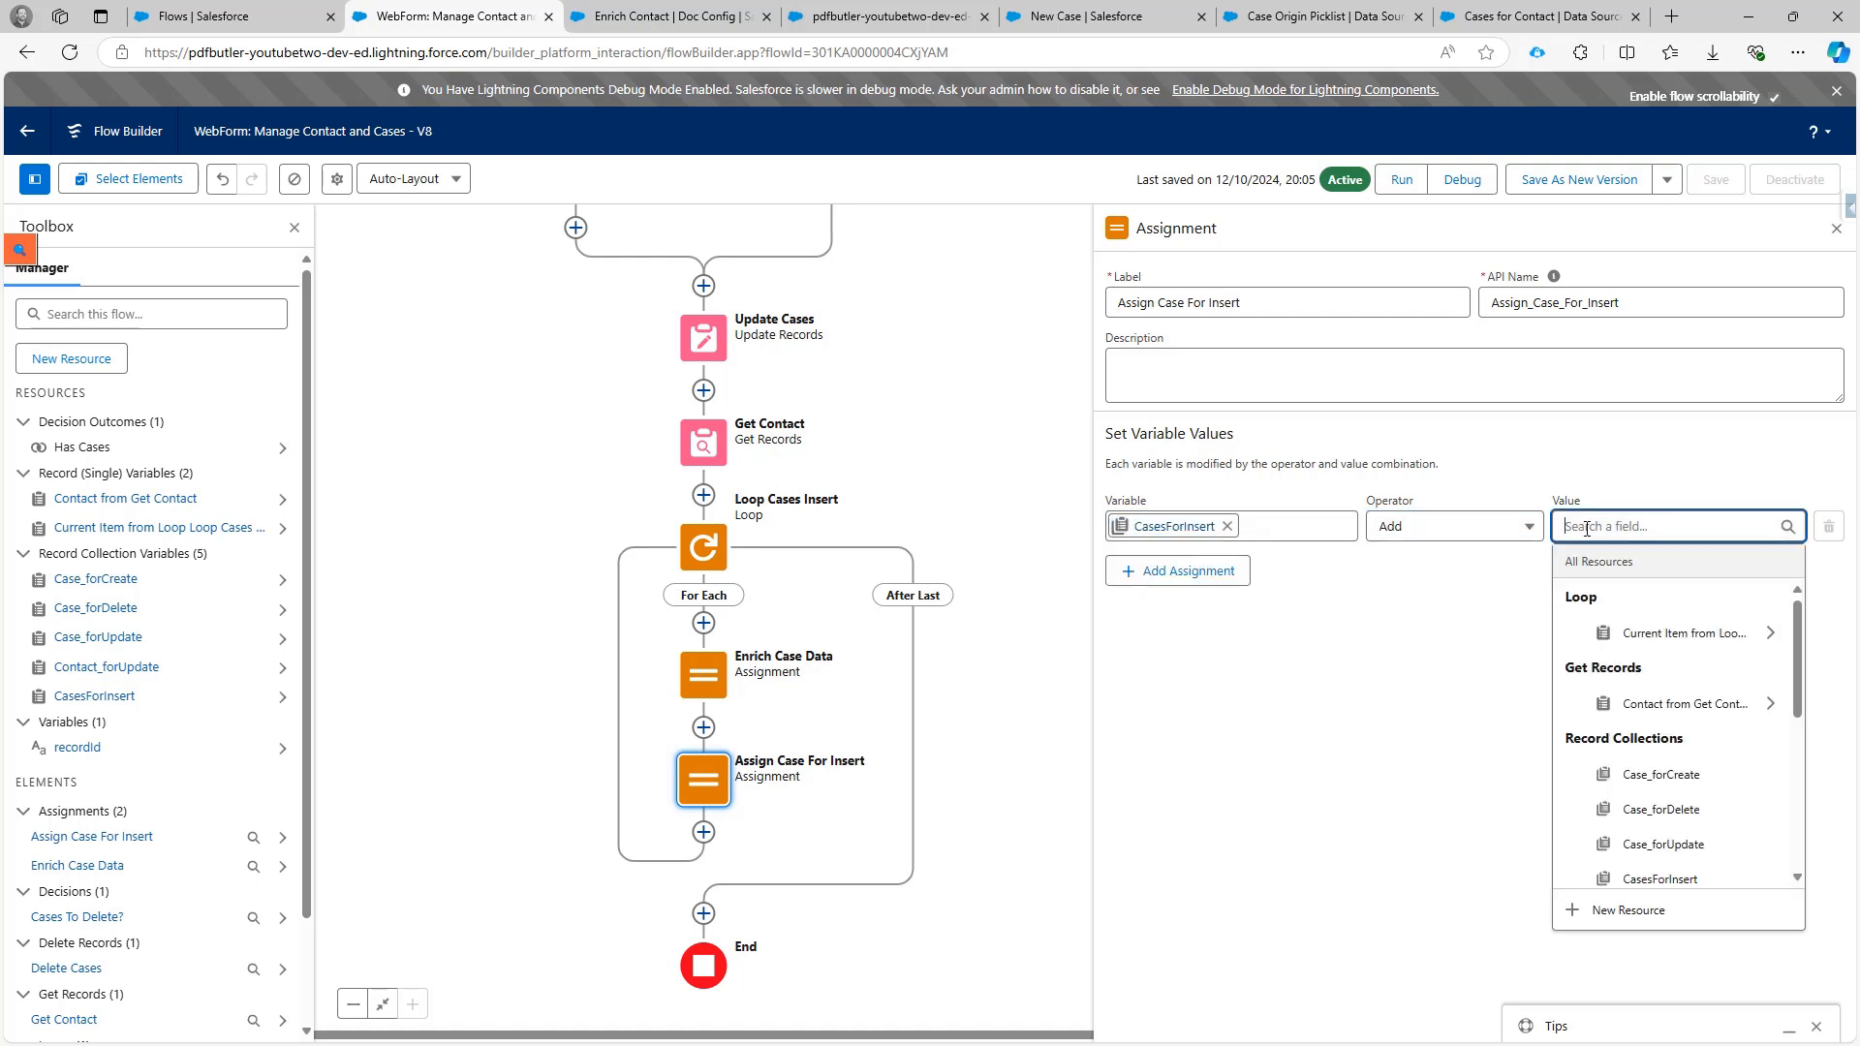
left_click(1702, 632)
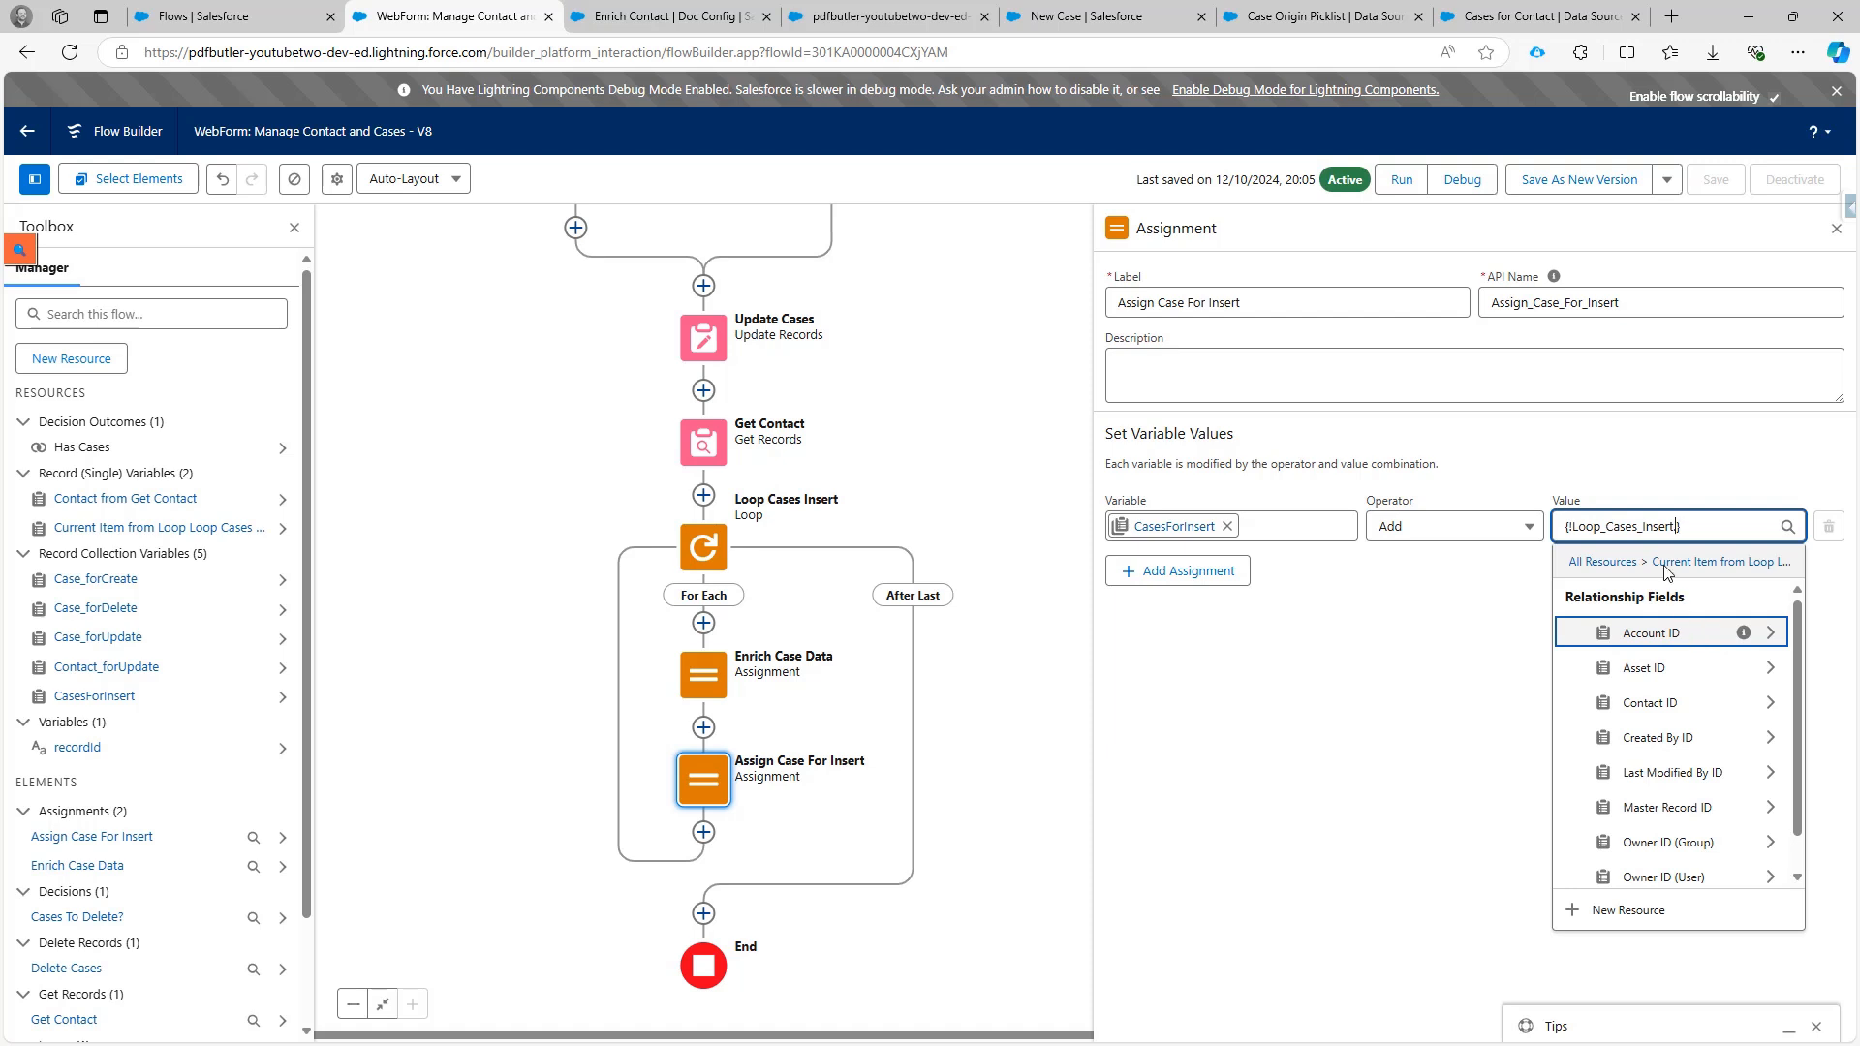
key("BackSpace")
left_click(1492, 633)
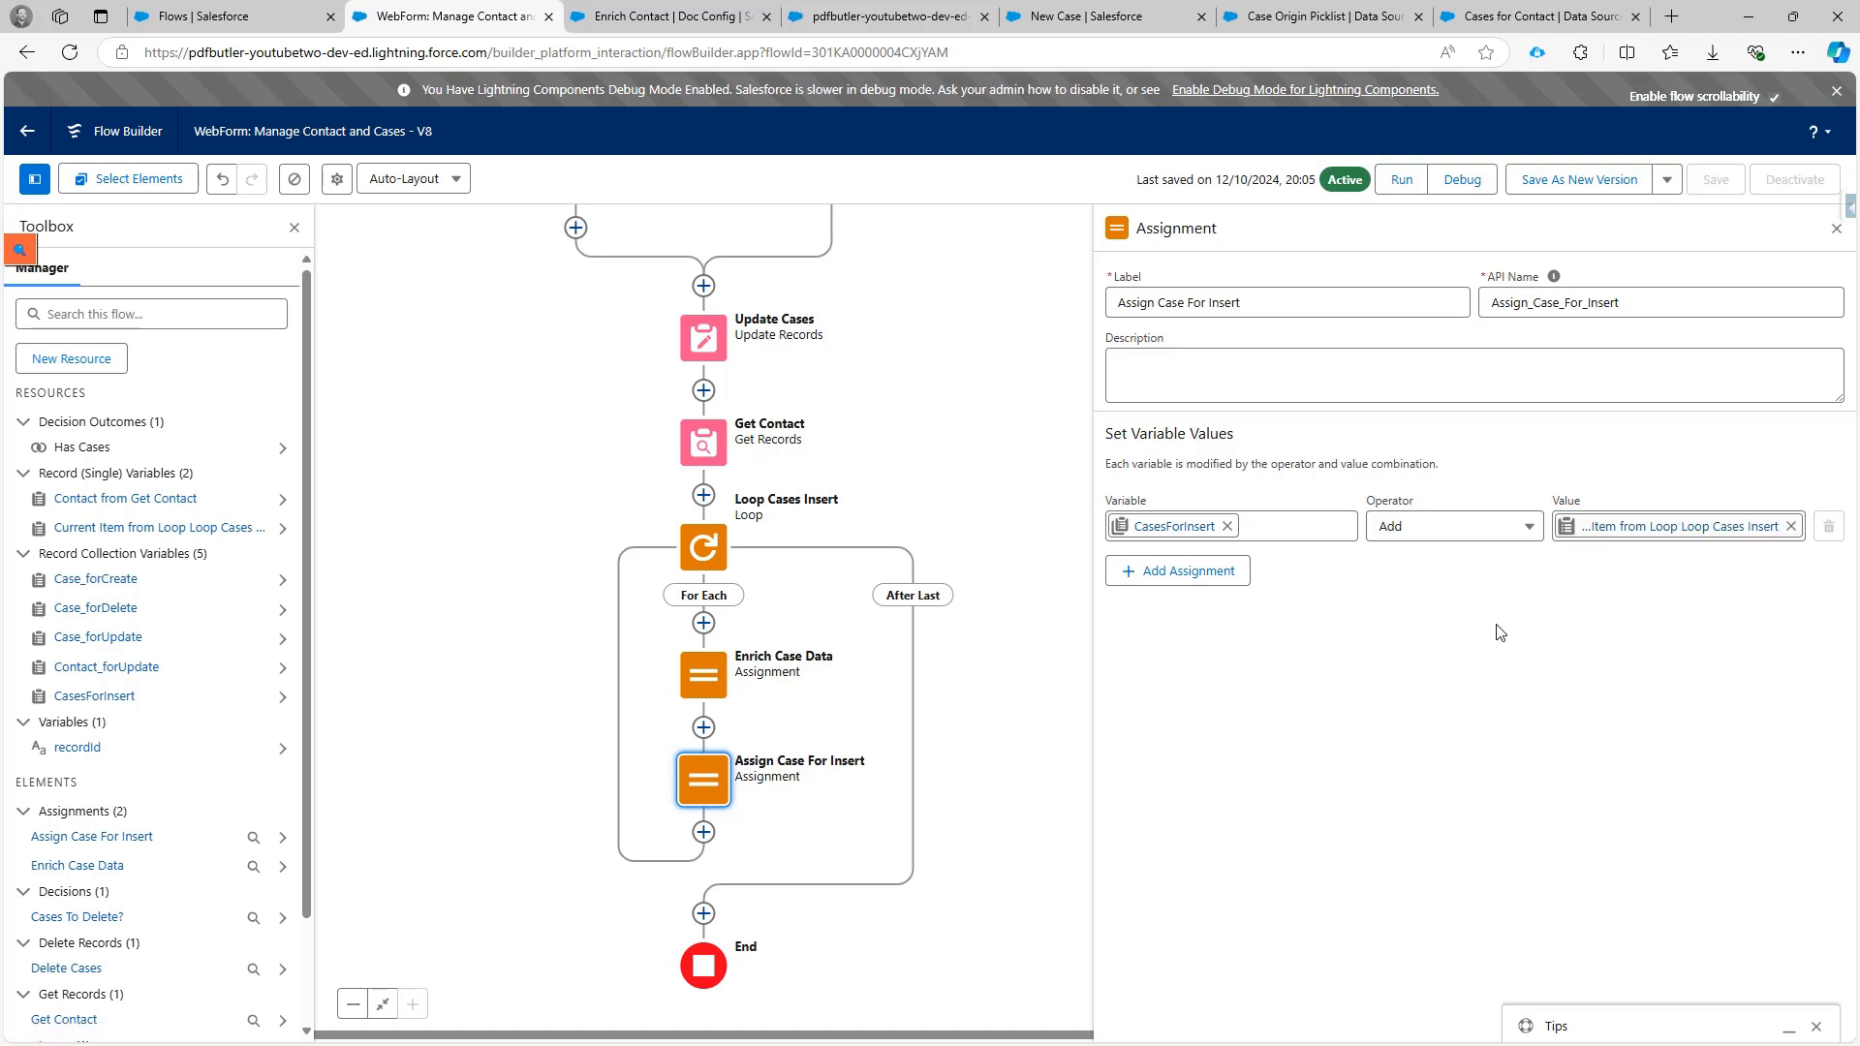
Add a Decision element after the loop, just before the end of the flow.
left_click(704, 913)
scroll(535, 849, "down", 3)
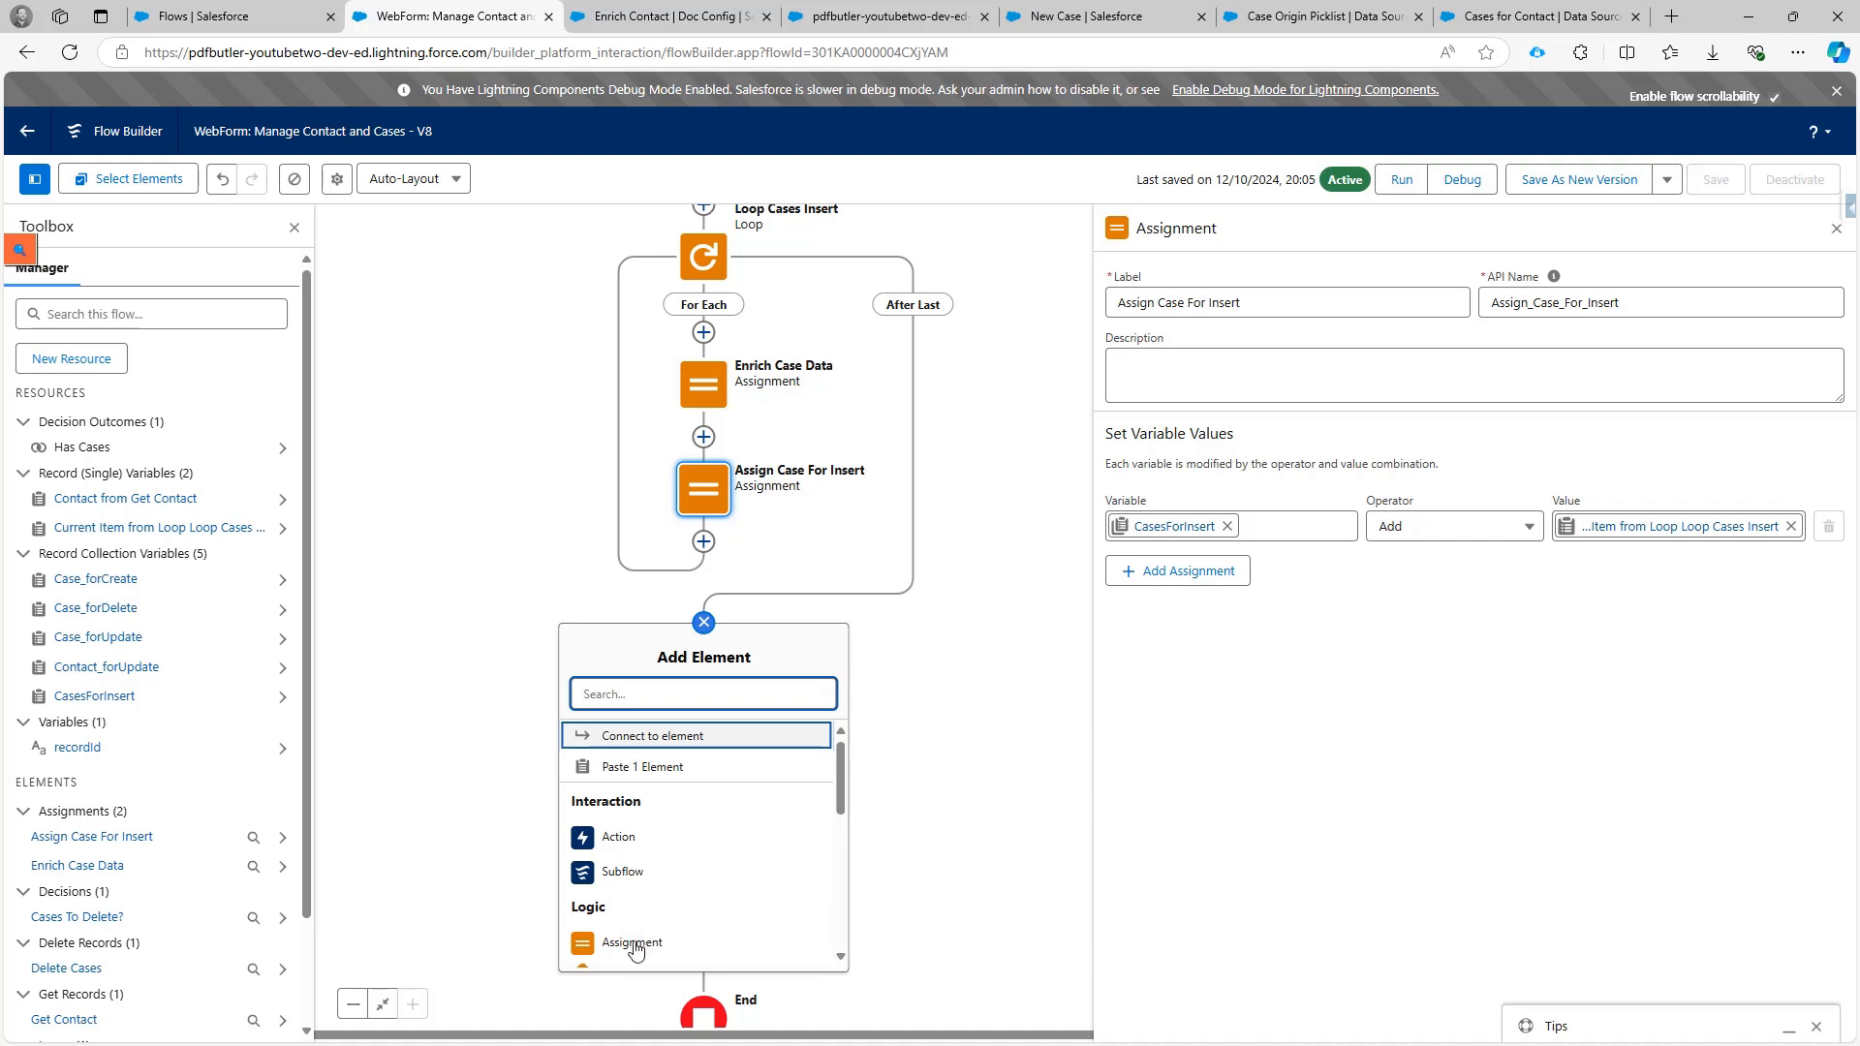
scroll(640, 901, "down", 2)
left_click(640, 881)
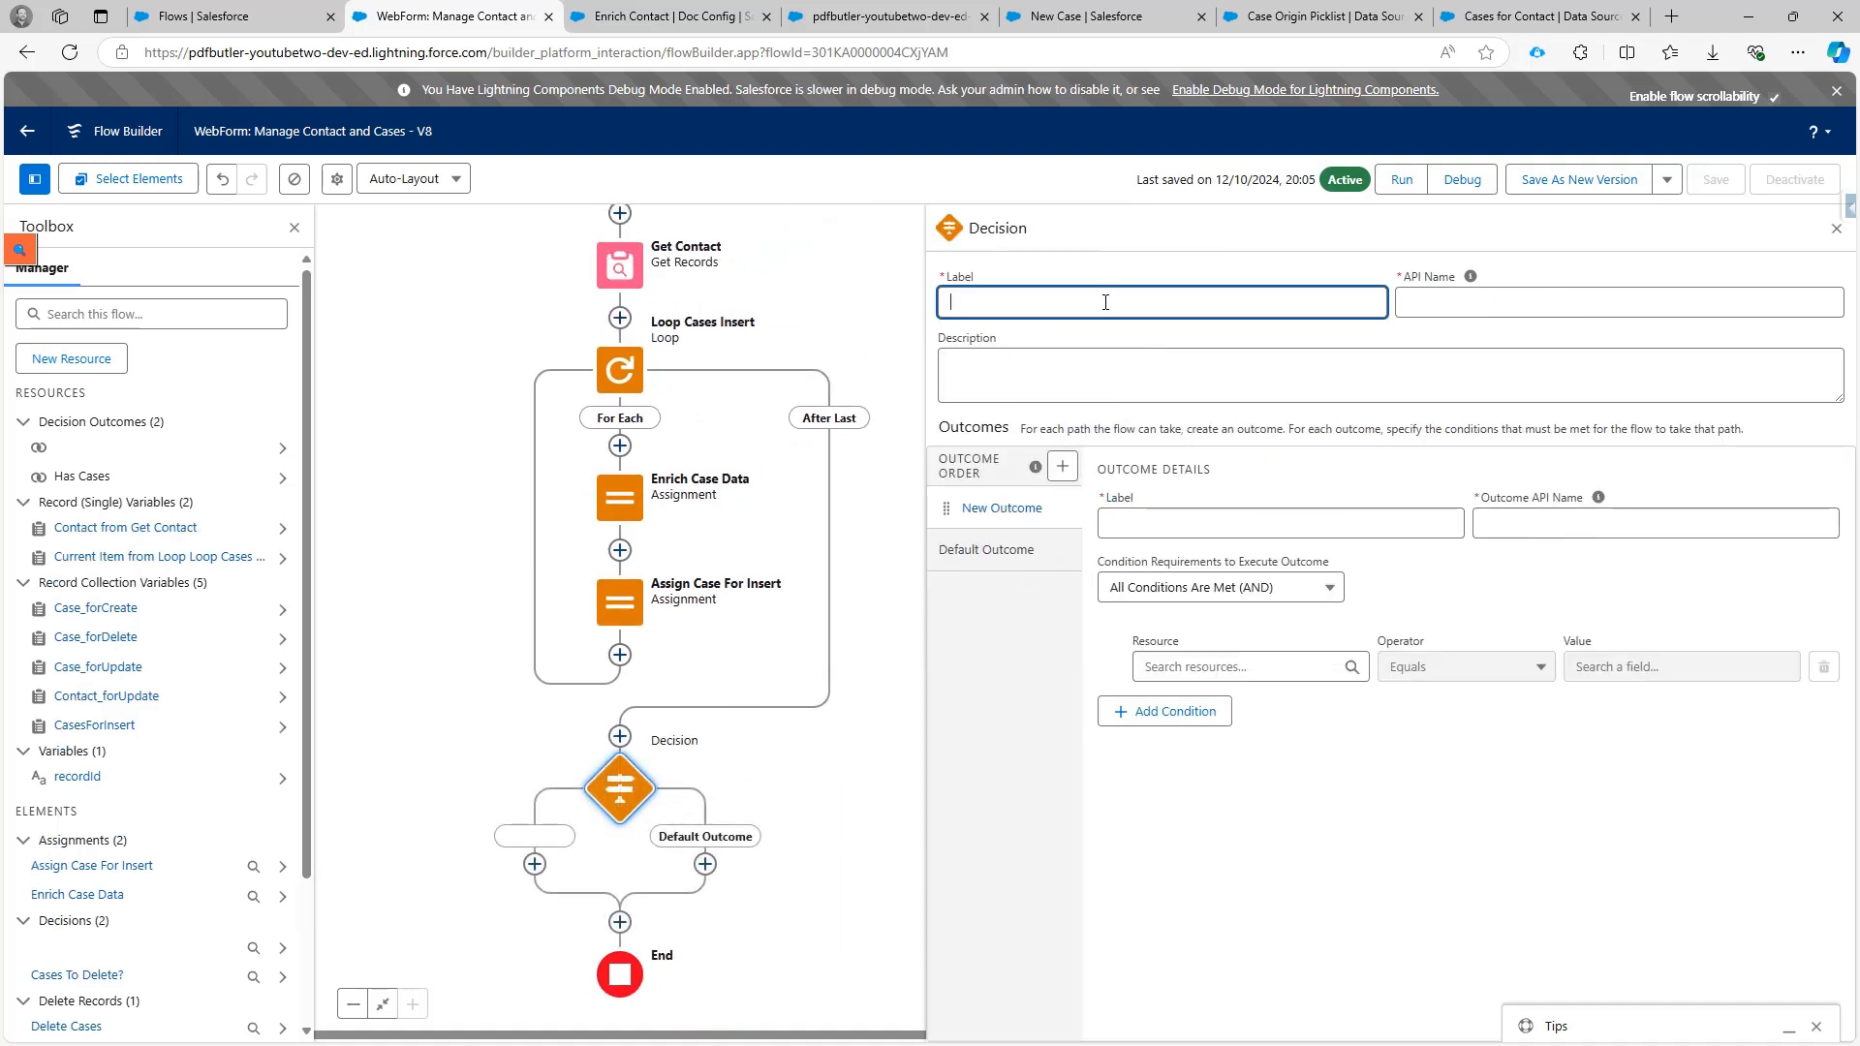
Label the new decision Cases To Insert?, following the naming of the existing Cases To Delete? decision.
scroll(751, 402, "up", 2)
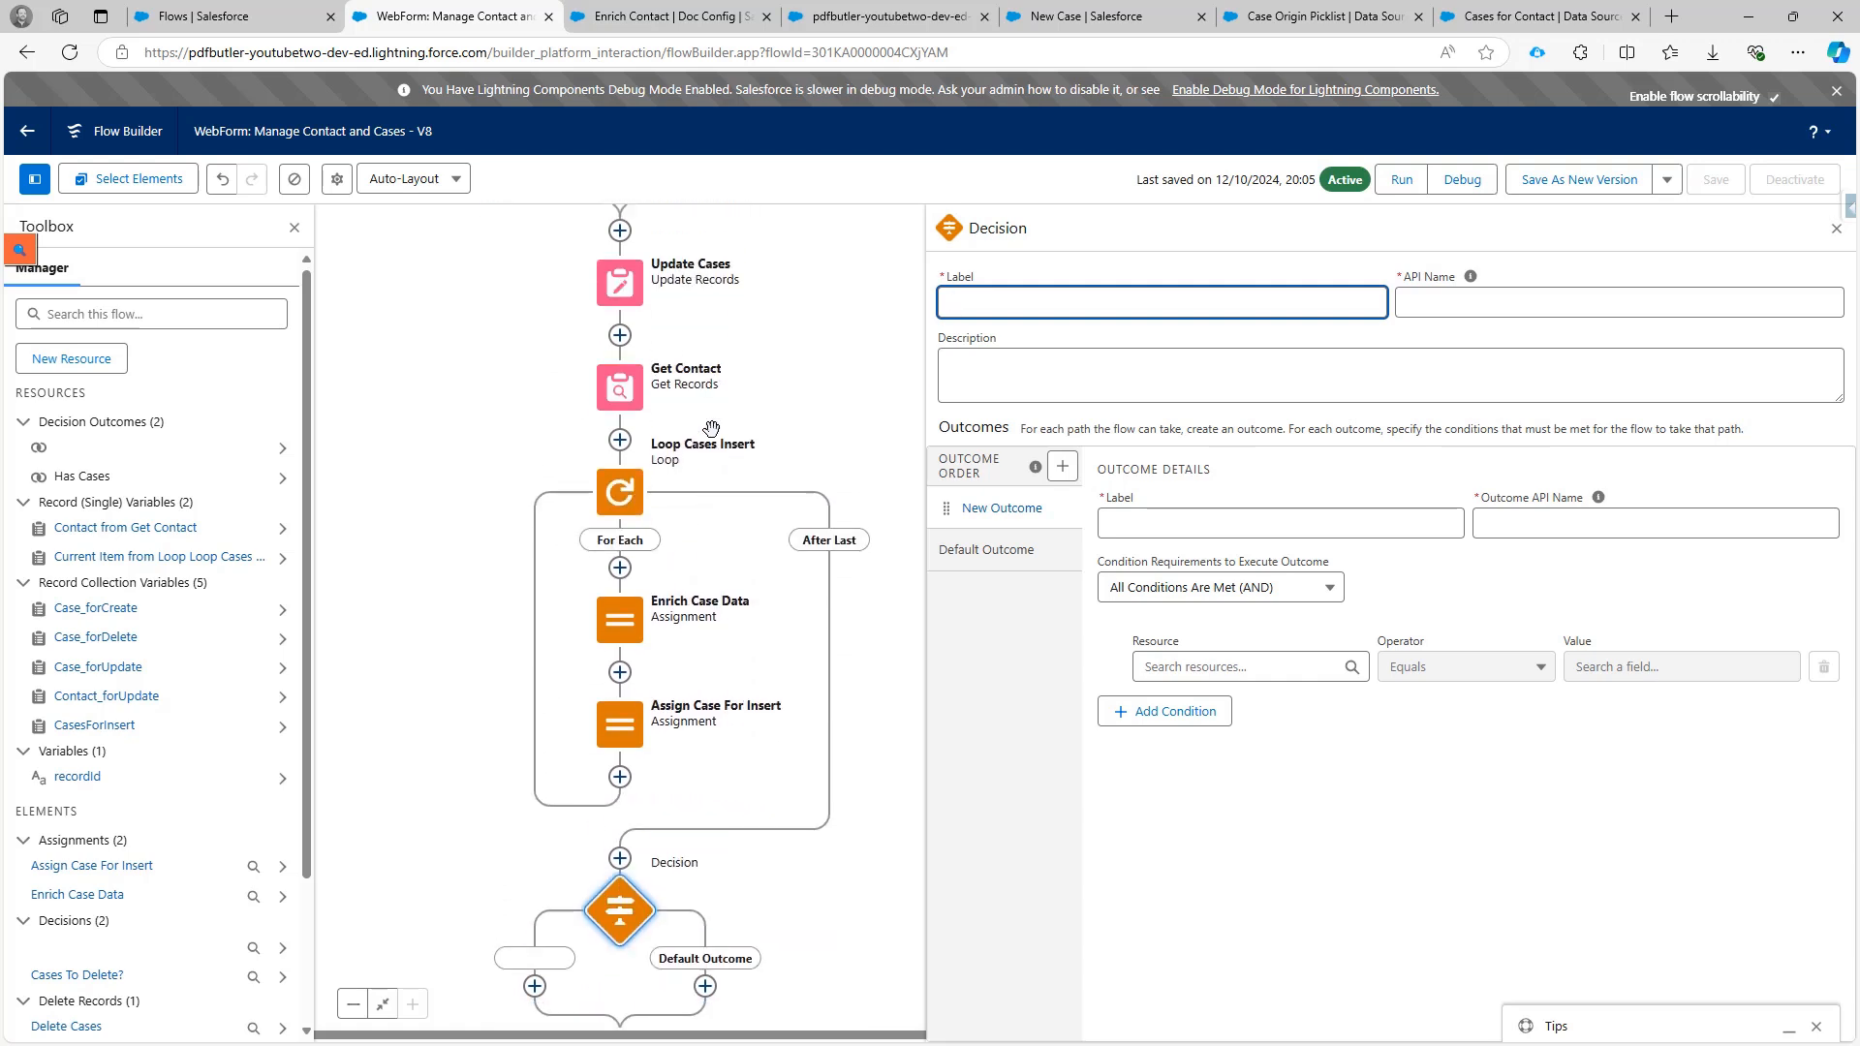
scroll(712, 429, "down", 2)
left_click_drag(751, 331, 765, 744)
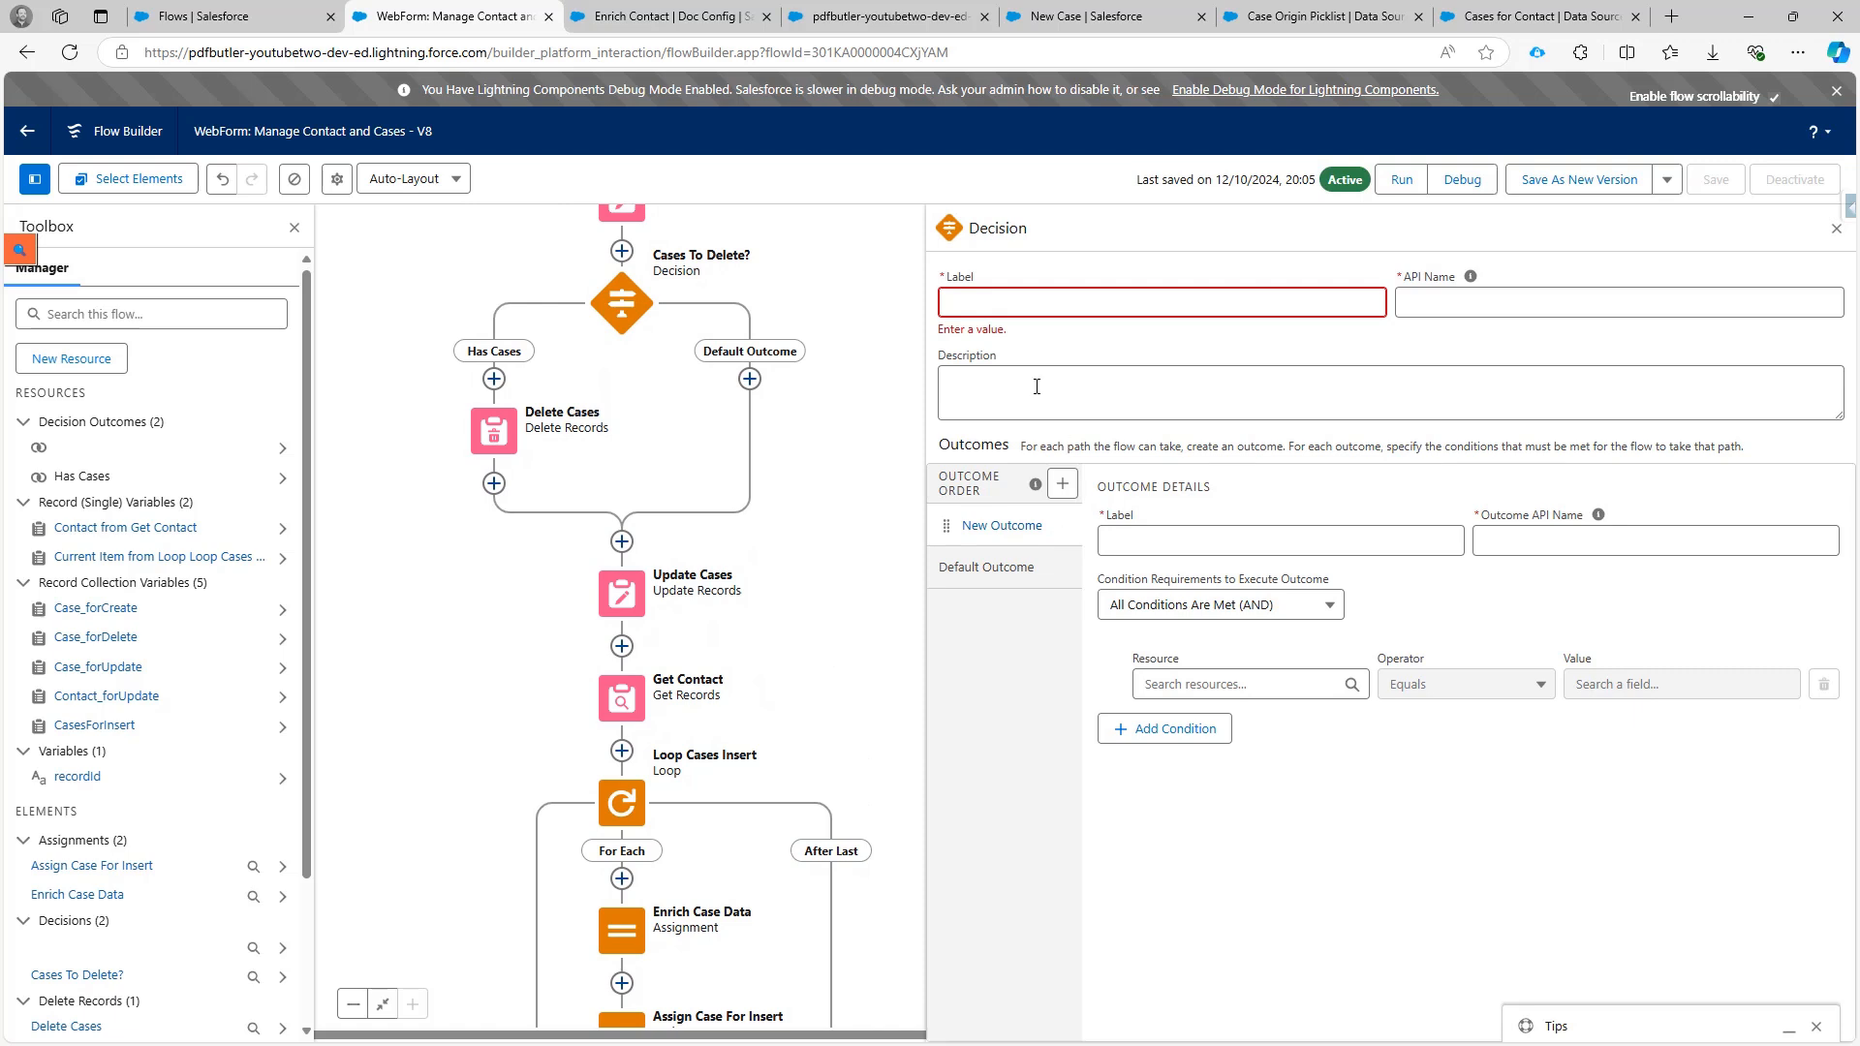
left_click(1009, 310)
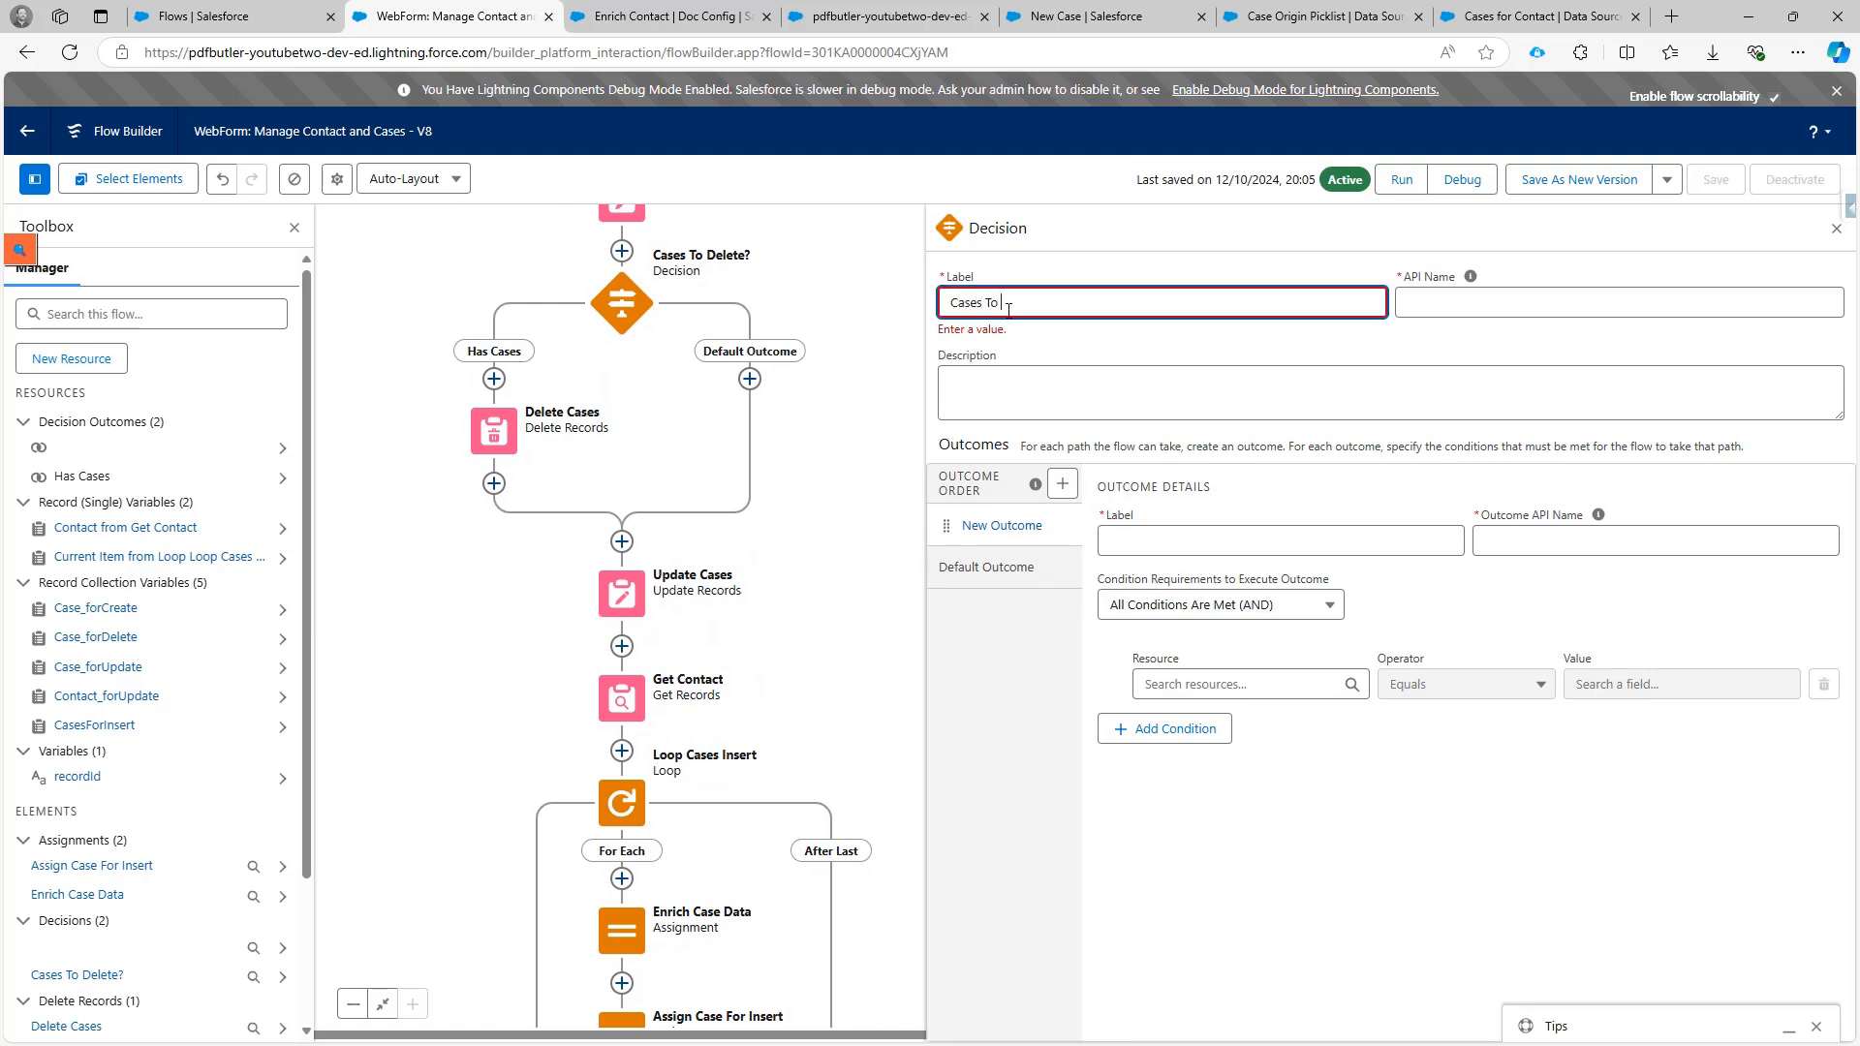
type("Cases To Insert?")
key("Tab")
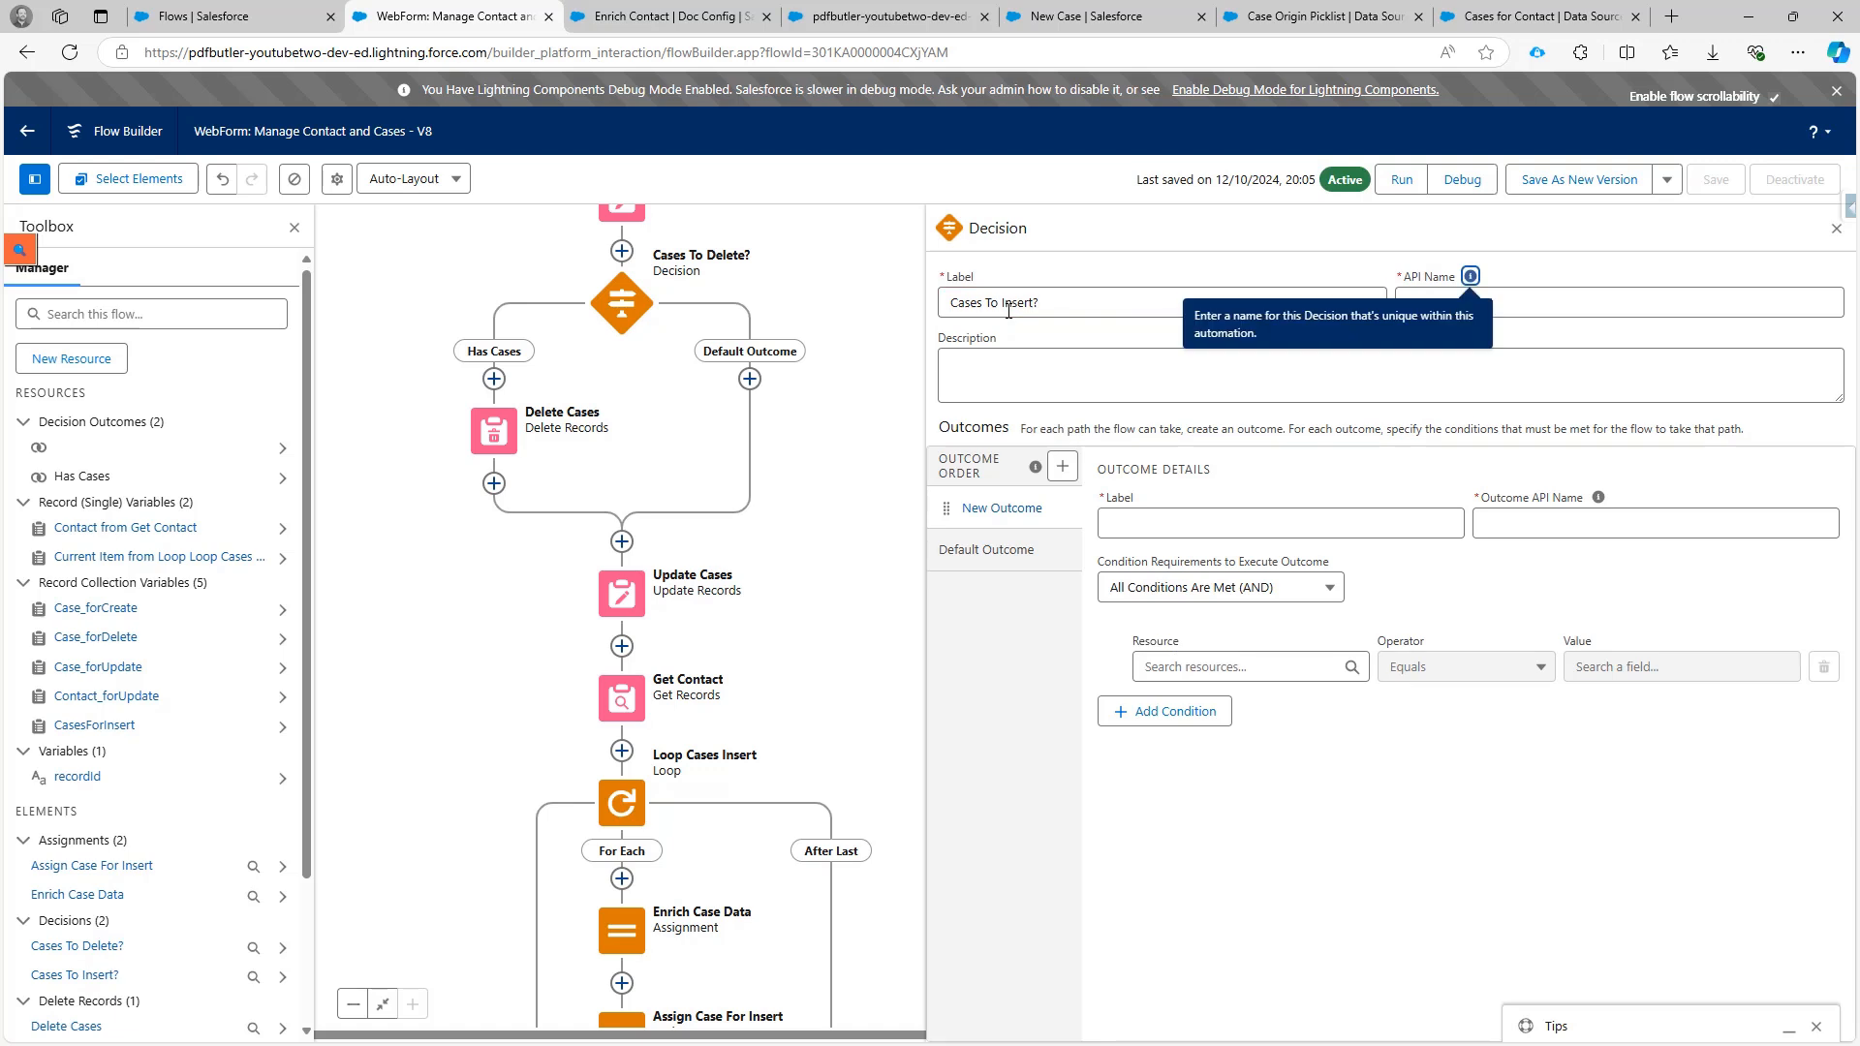
Label the decision's outcome Has Cases and set its first condition to CasesForInsert Is Null False.
left_click(1200, 515)
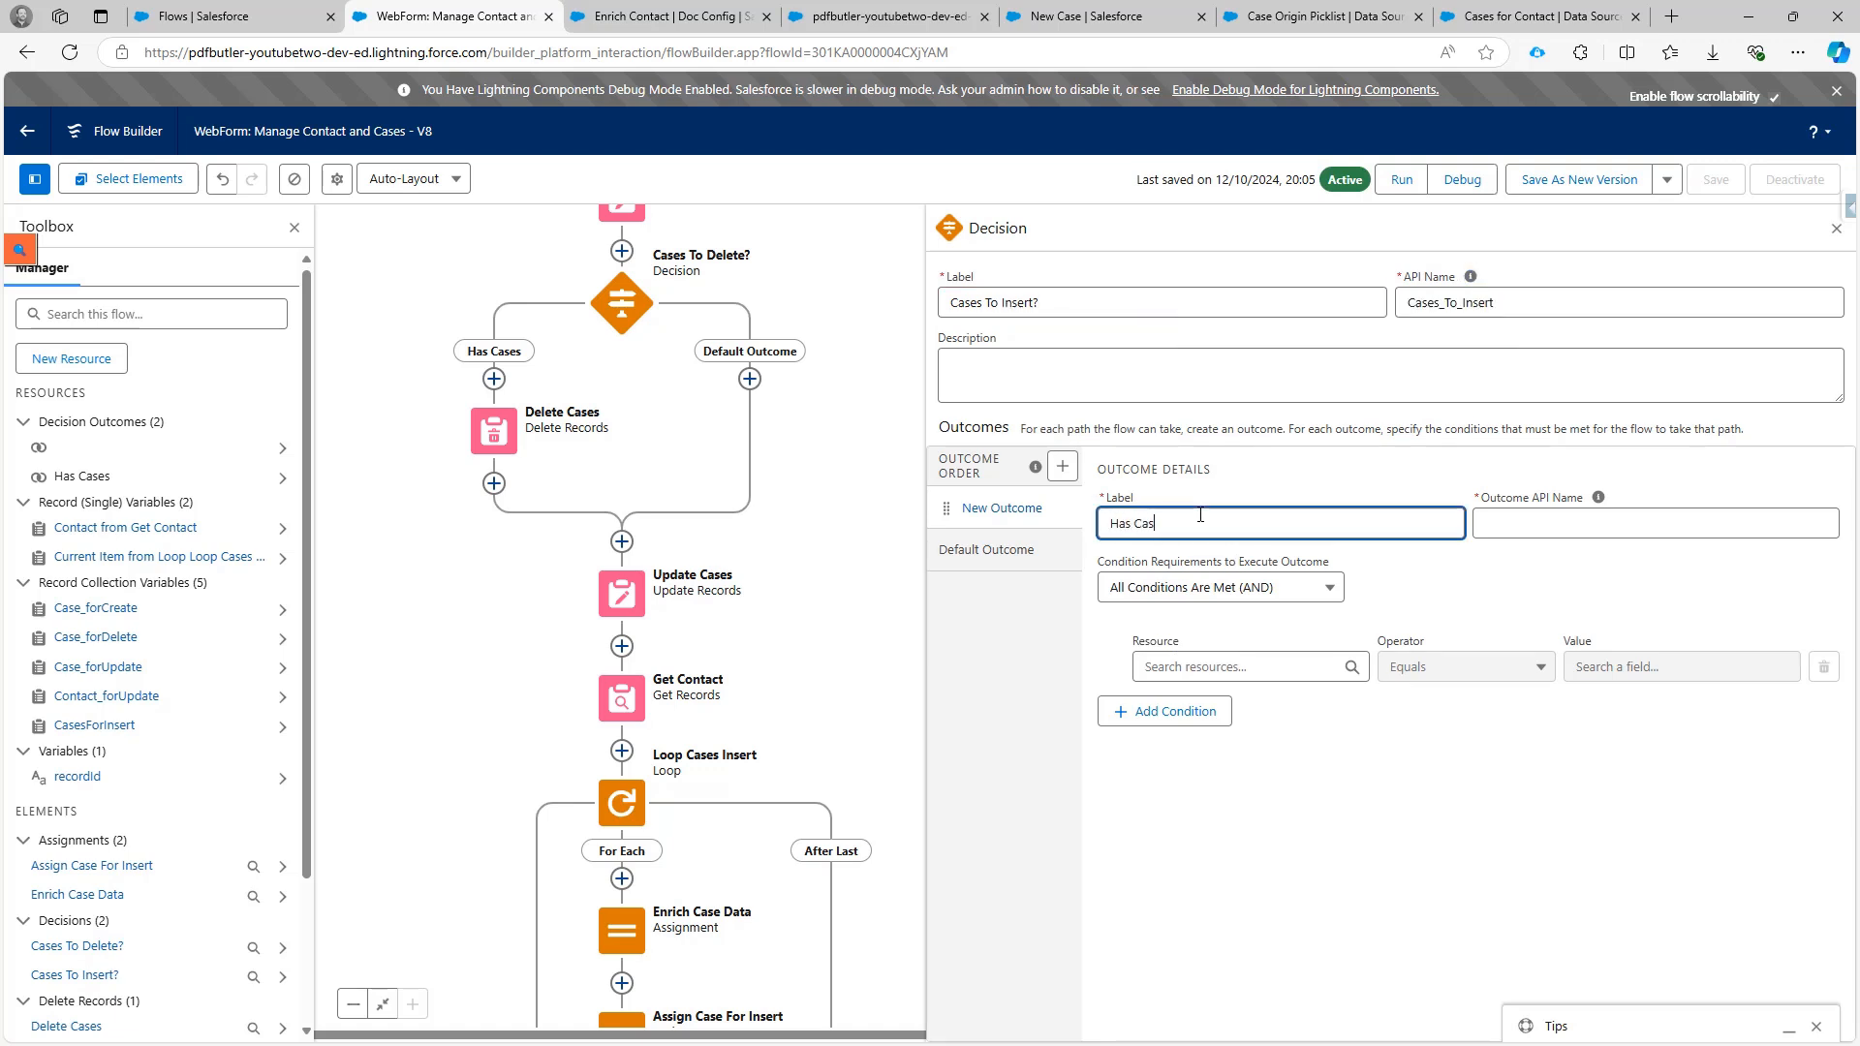
left_click(1260, 666)
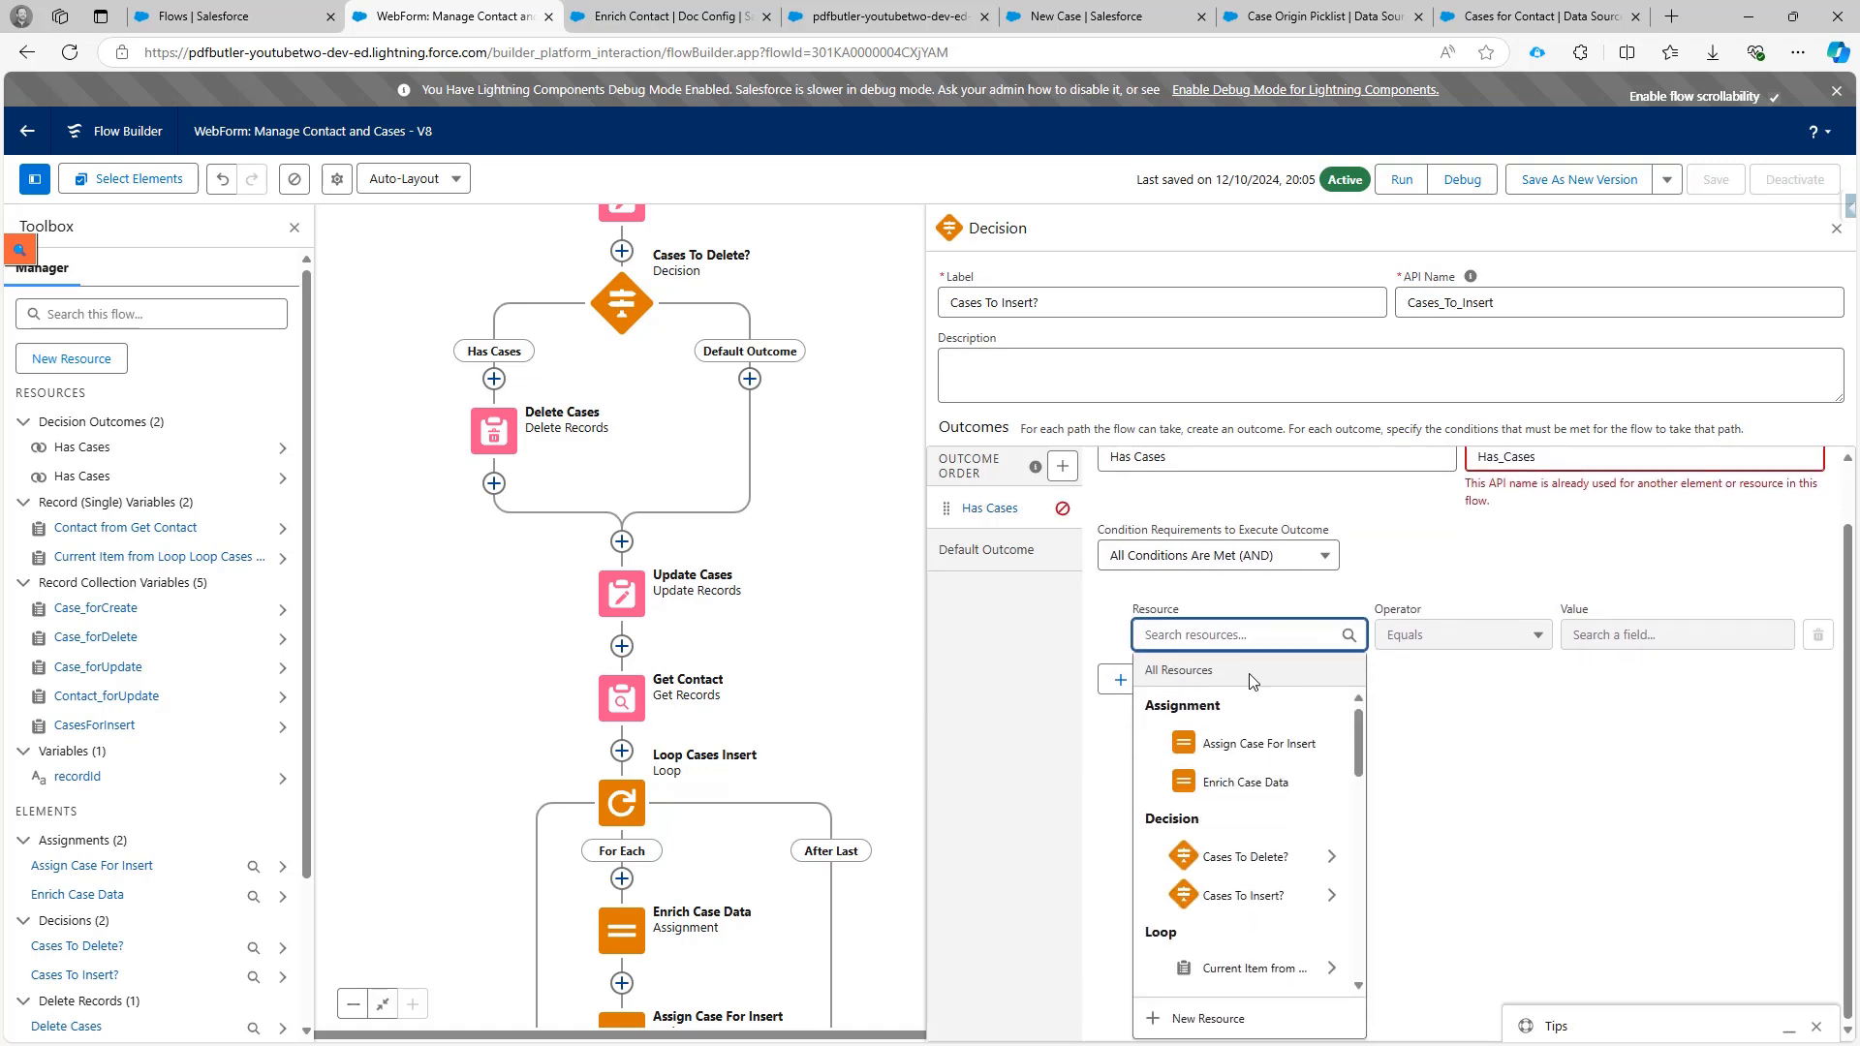
type("cases")
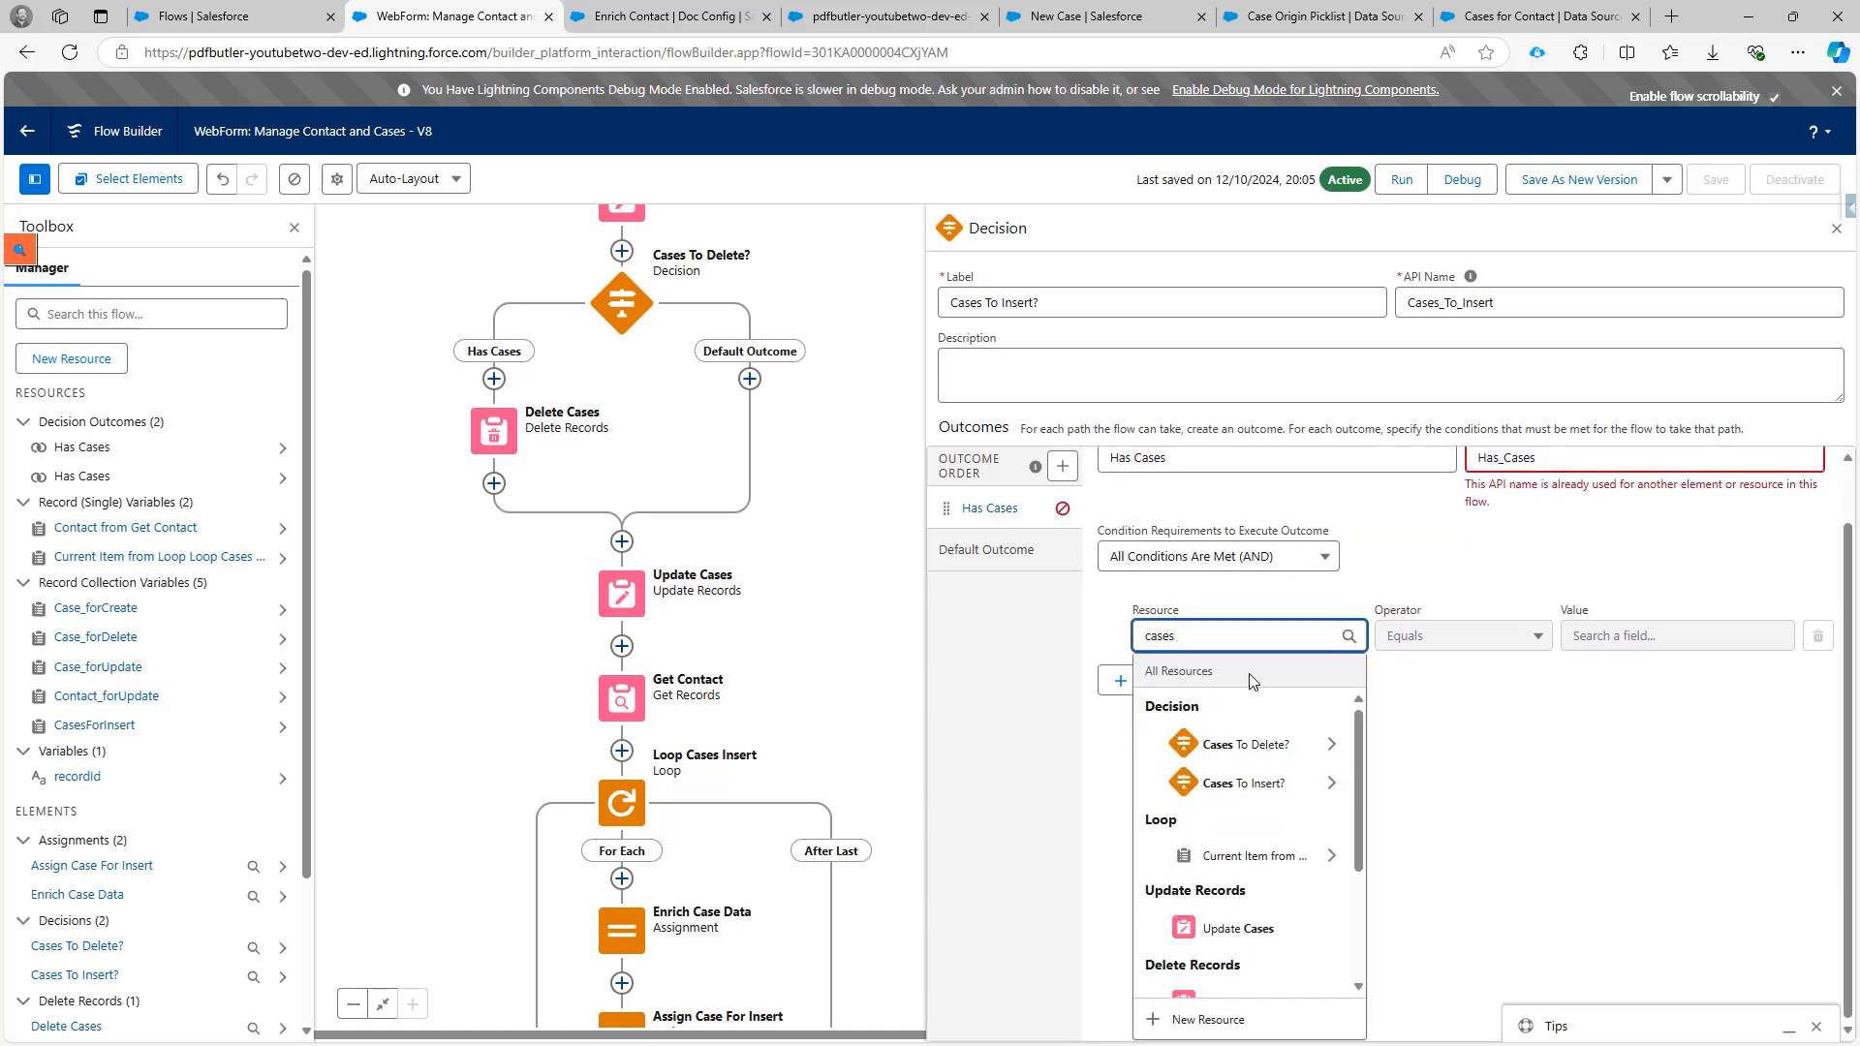
type("f")
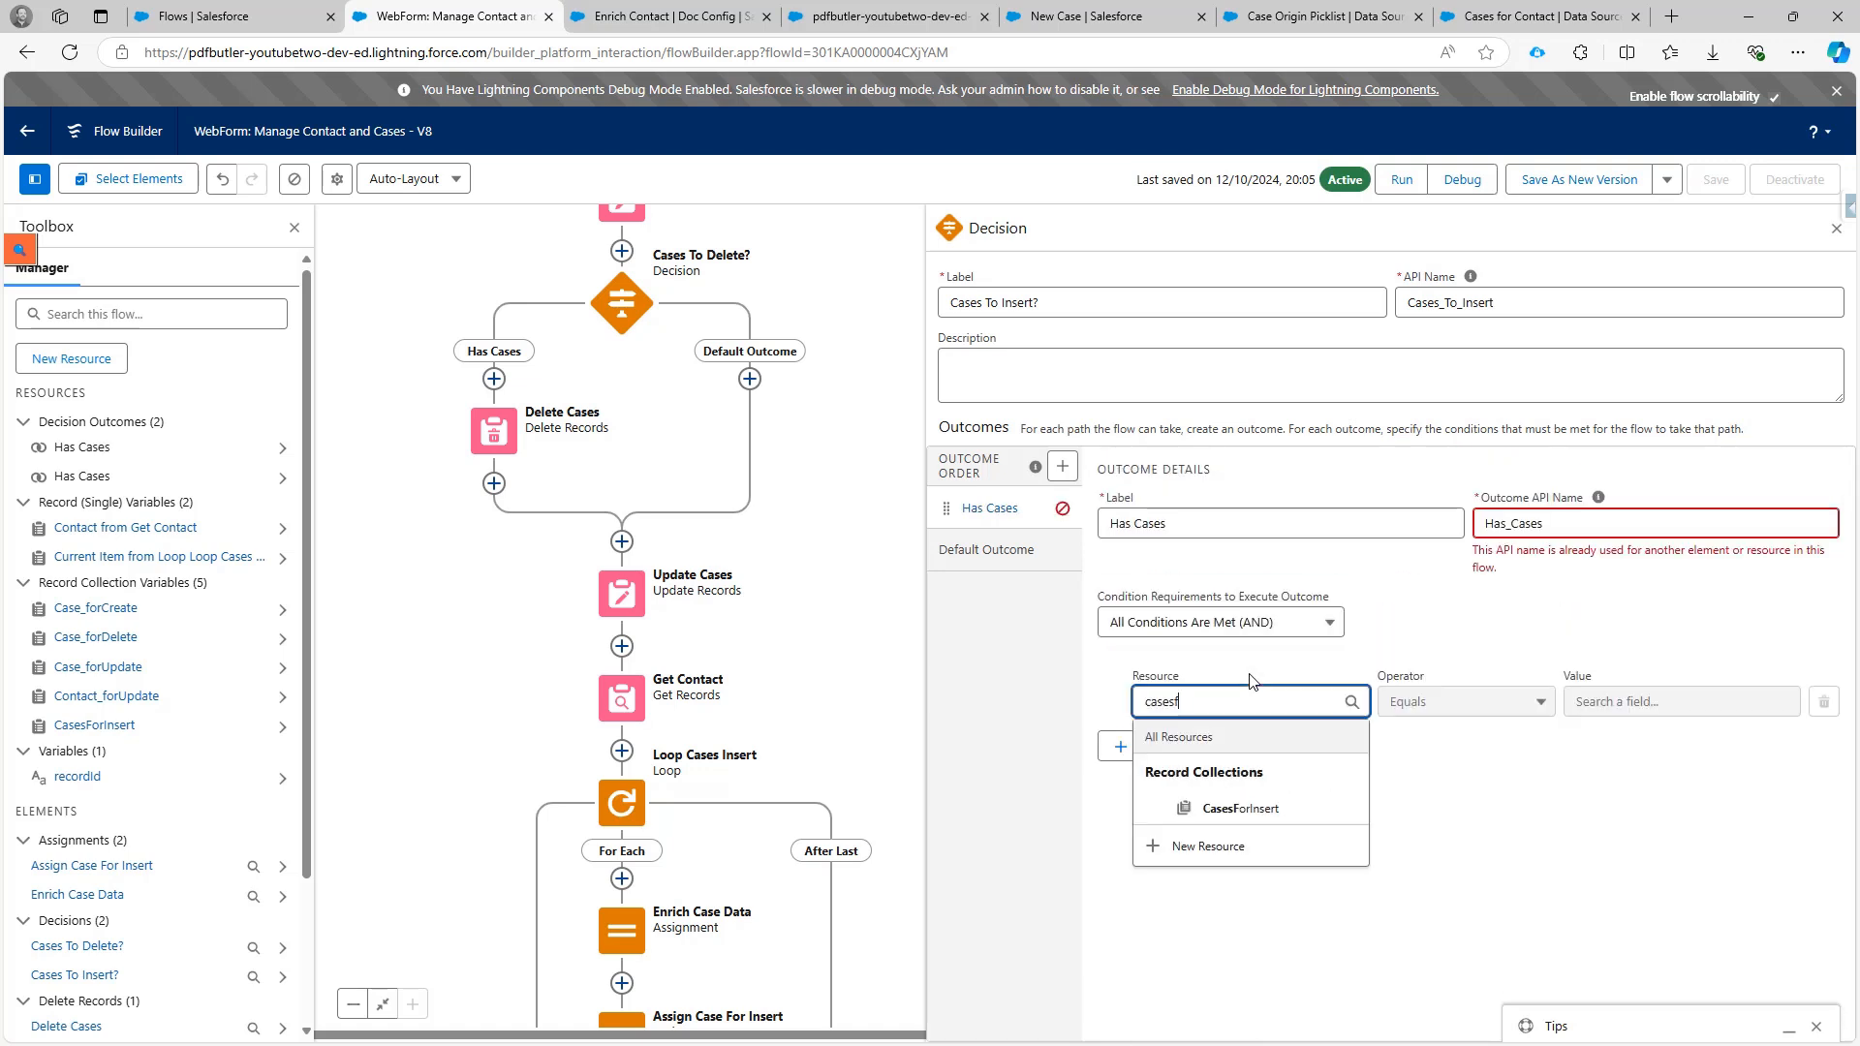
left_click(1292, 812)
left_click(1500, 708)
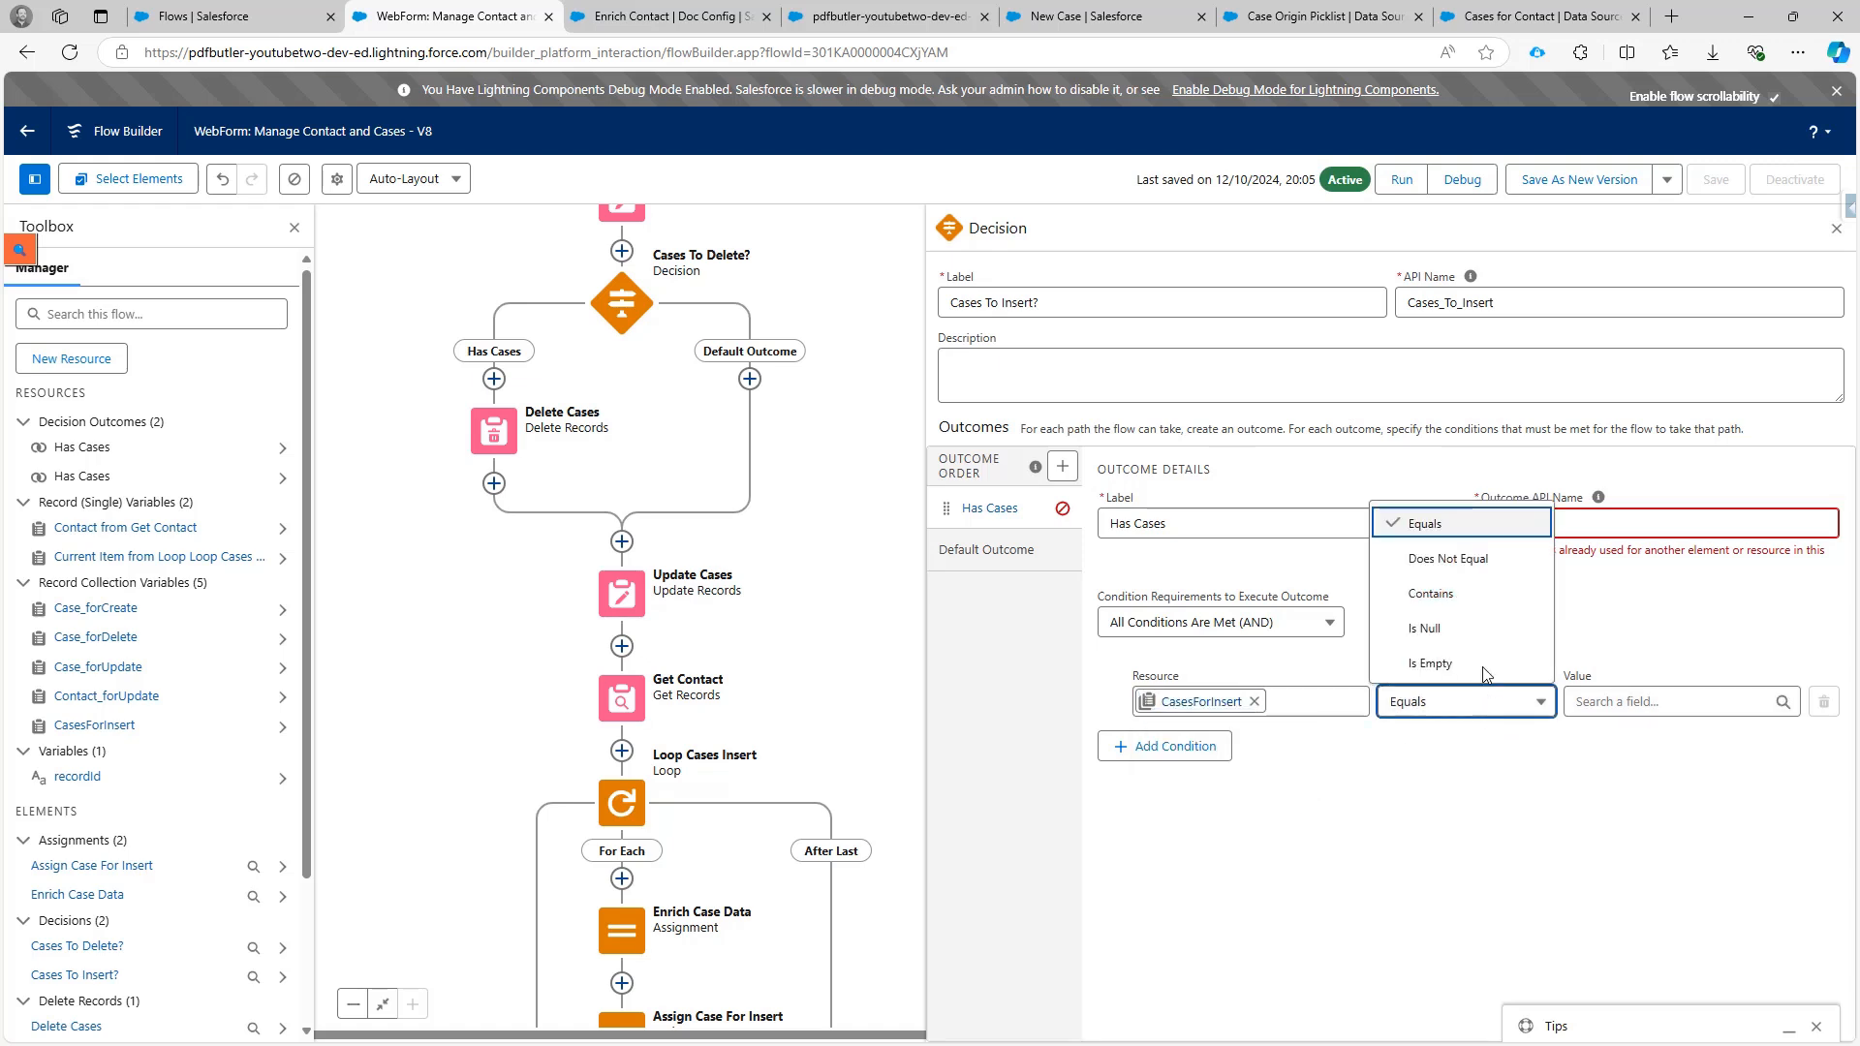
left_click(1497, 632)
left_click(1594, 690)
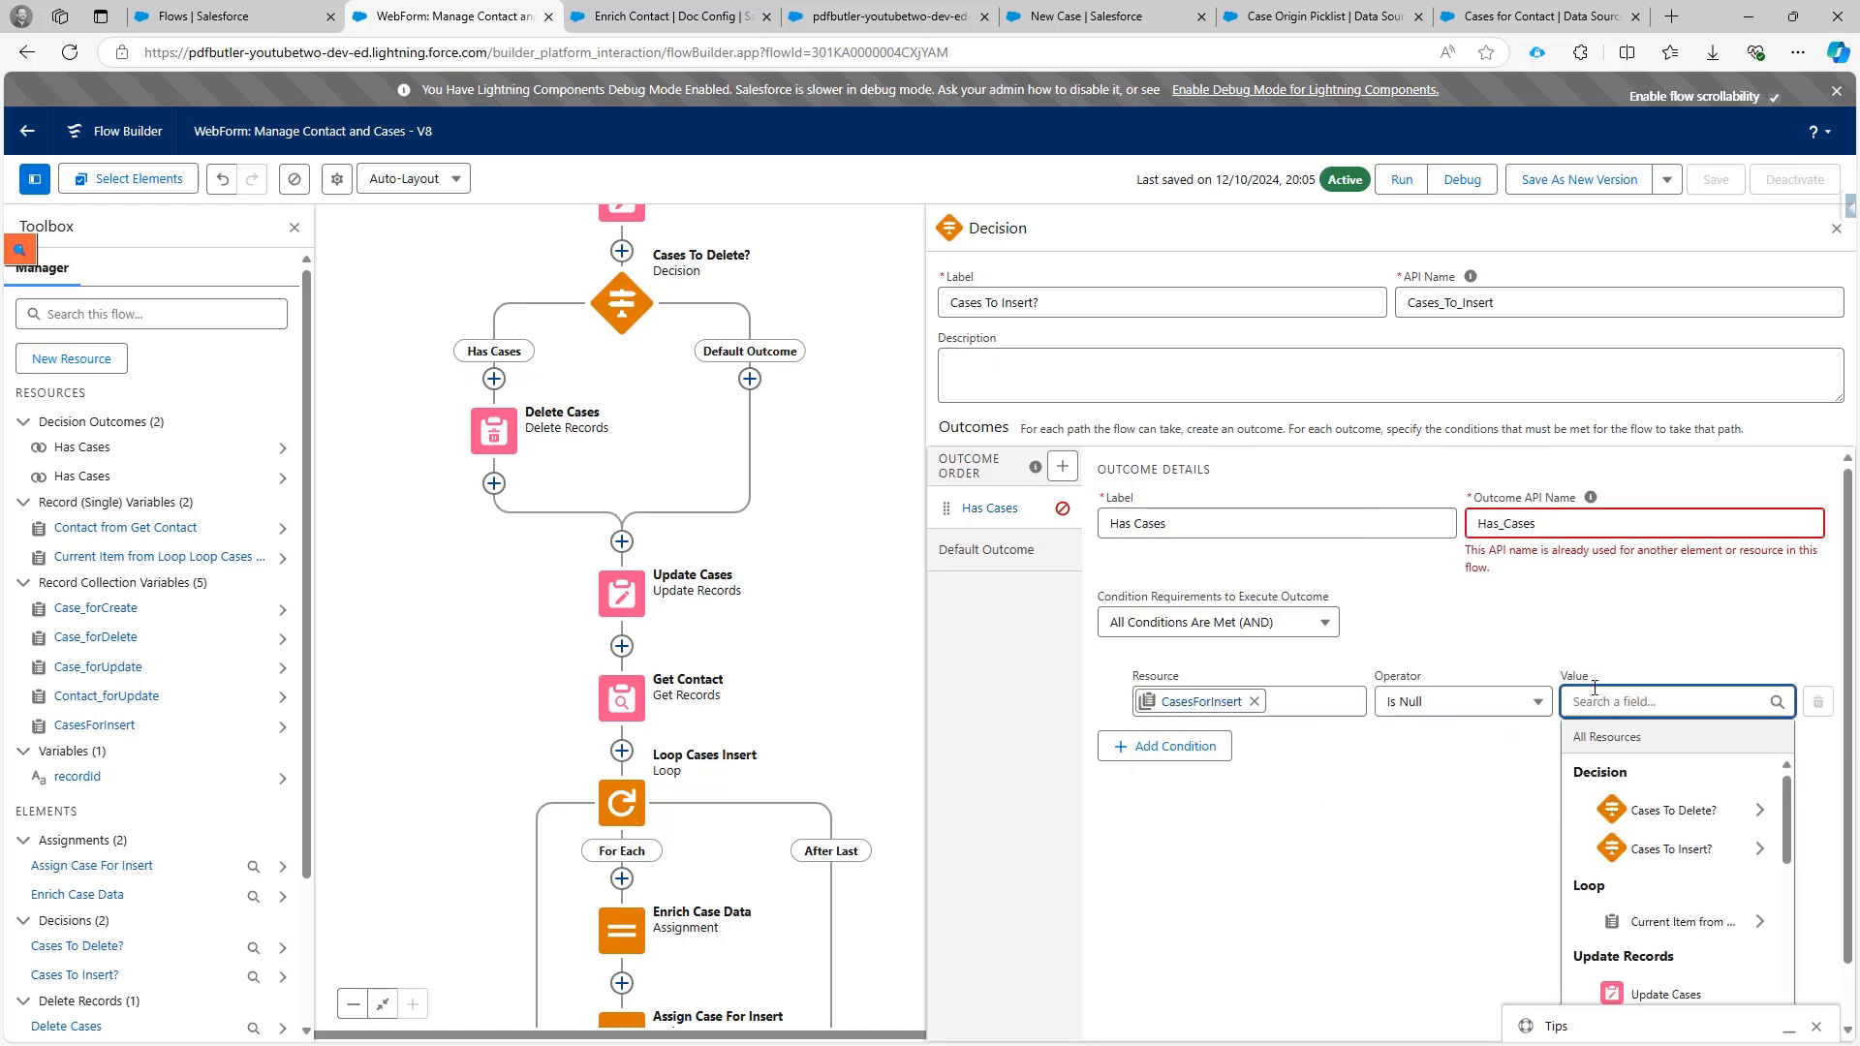
type("fal")
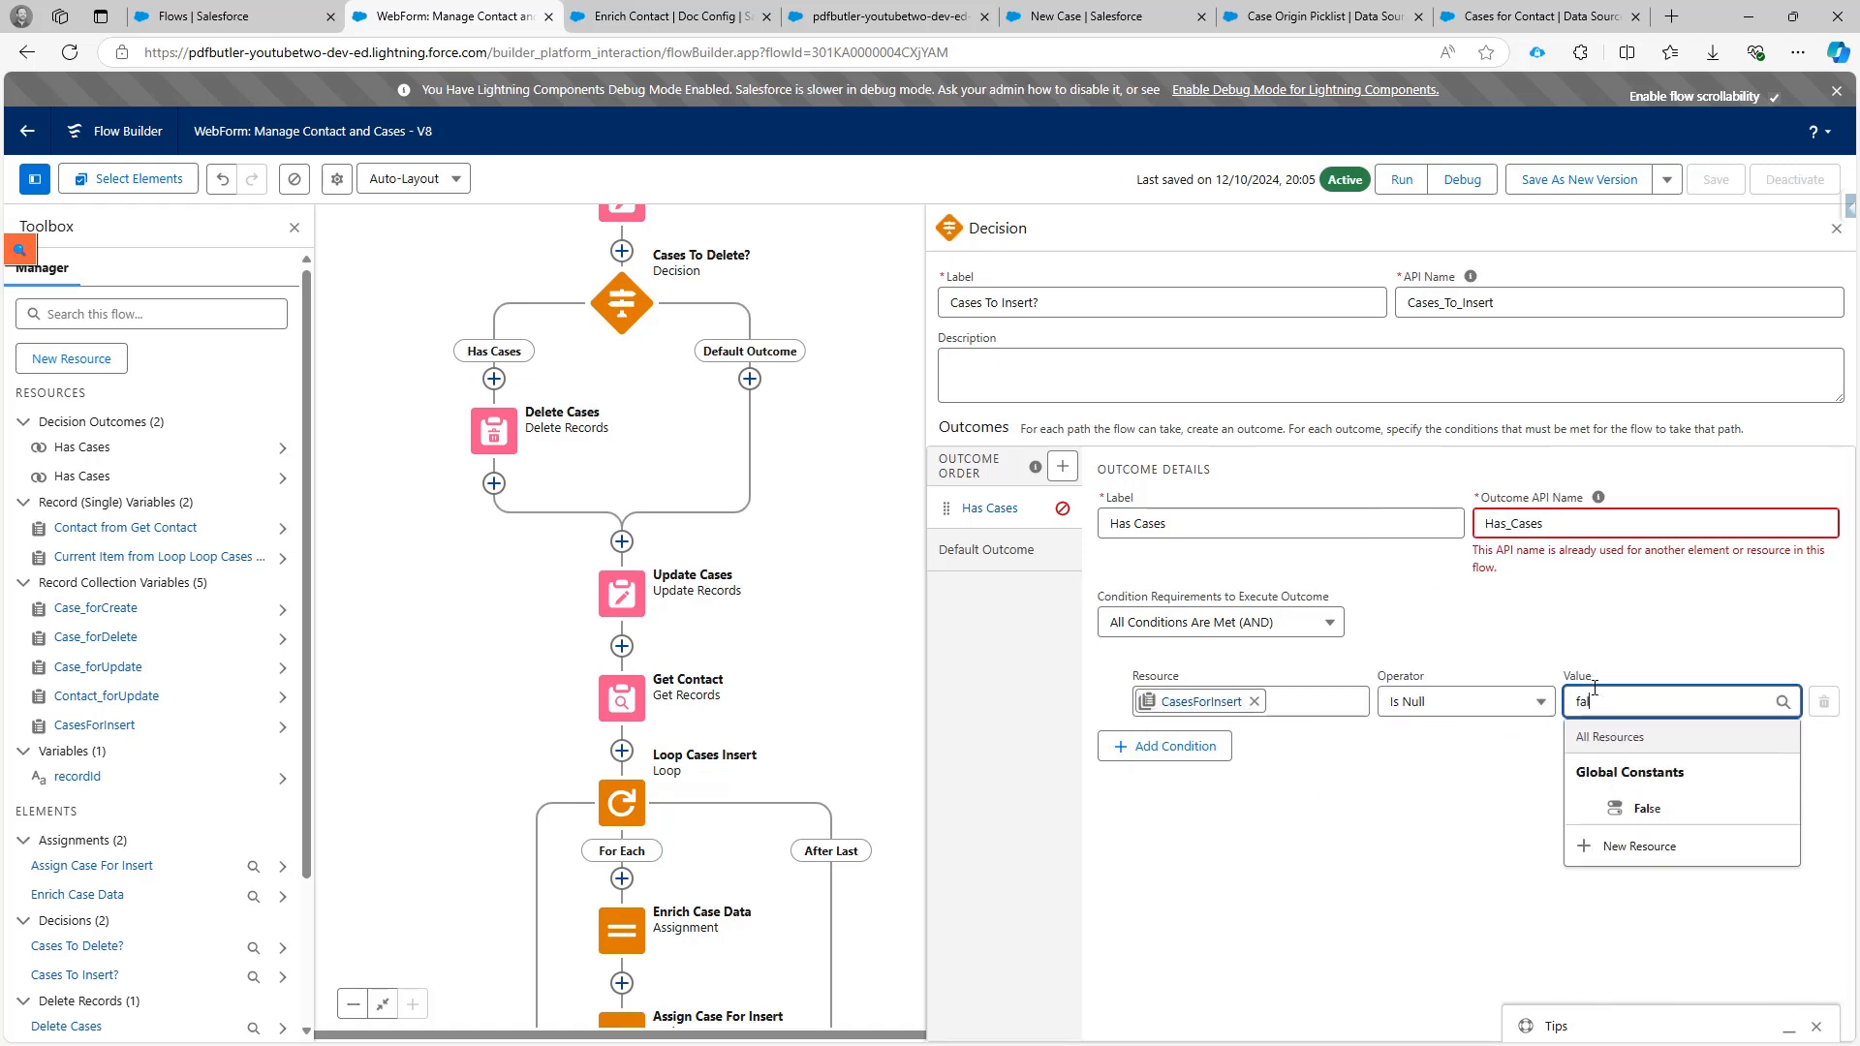
left_click(1628, 819)
Add a second AND condition to the Has Cases outcome requiring CasesForInsert Is Empty False.
left_click(1176, 742)
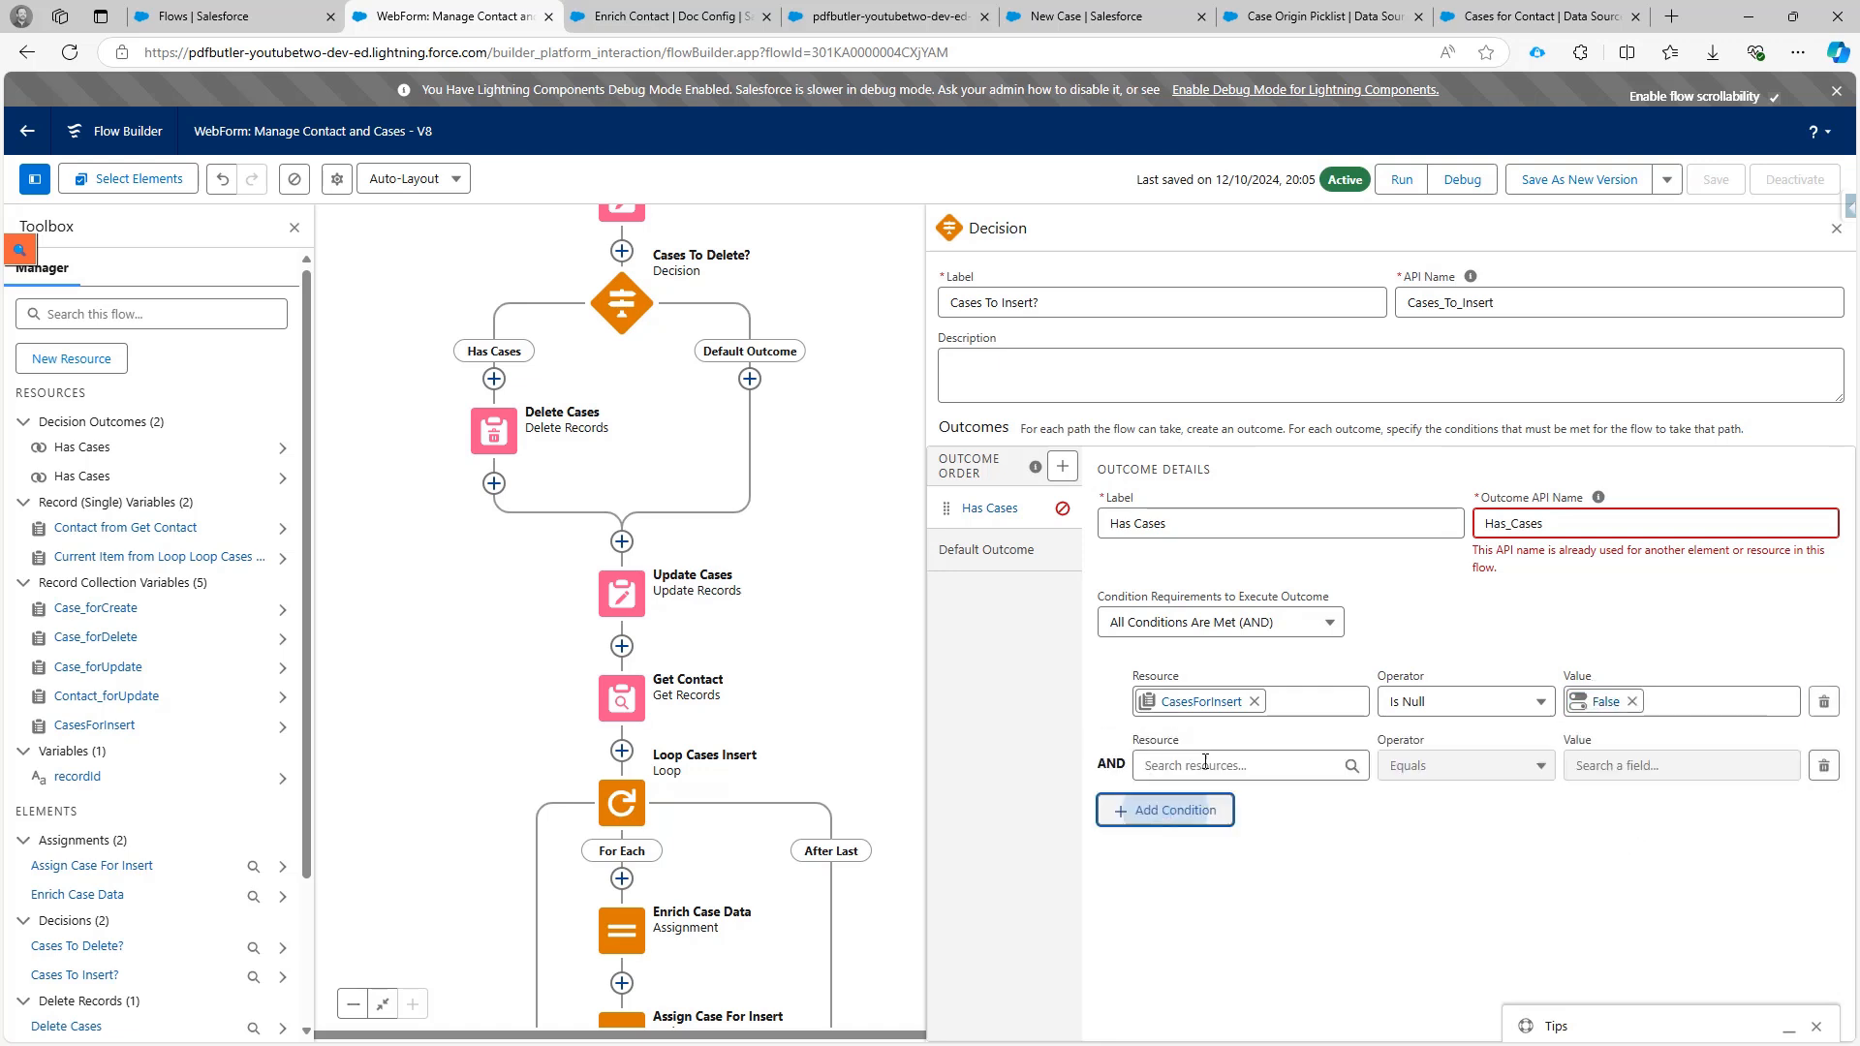
left_click(1205, 764)
type("cases")
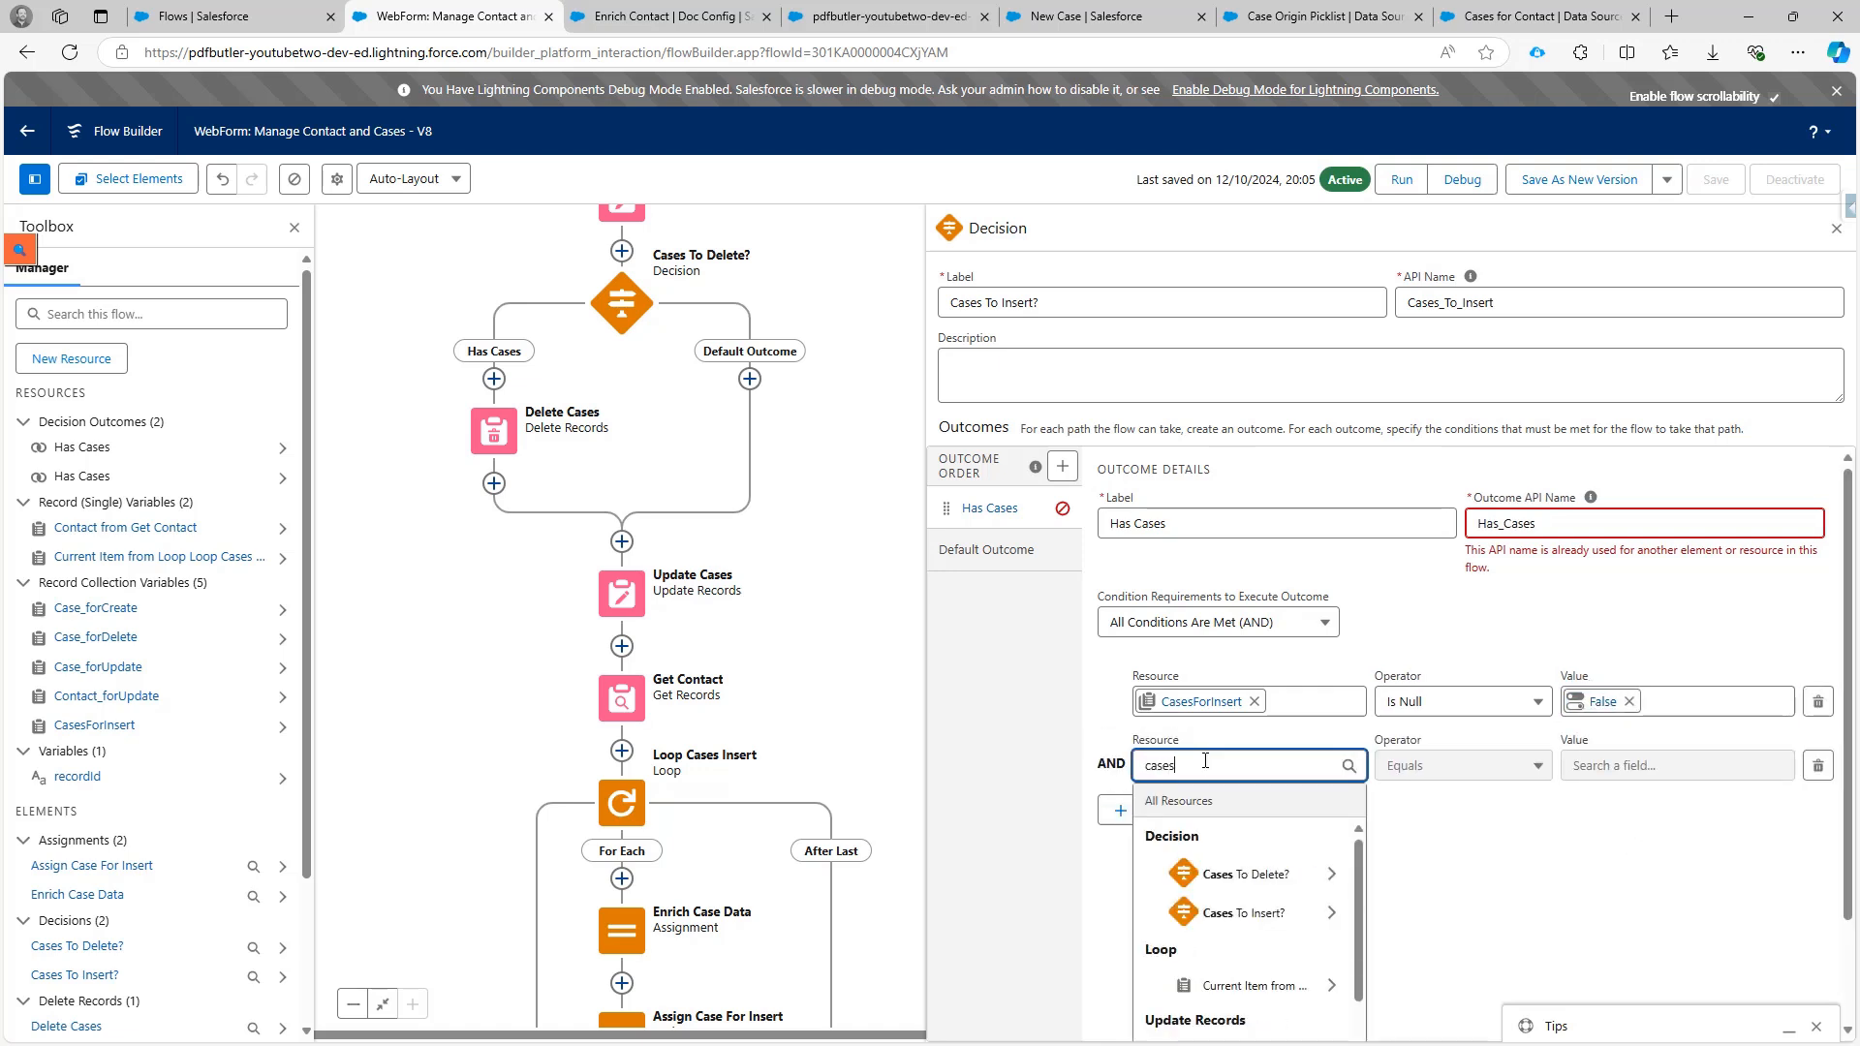
type("for")
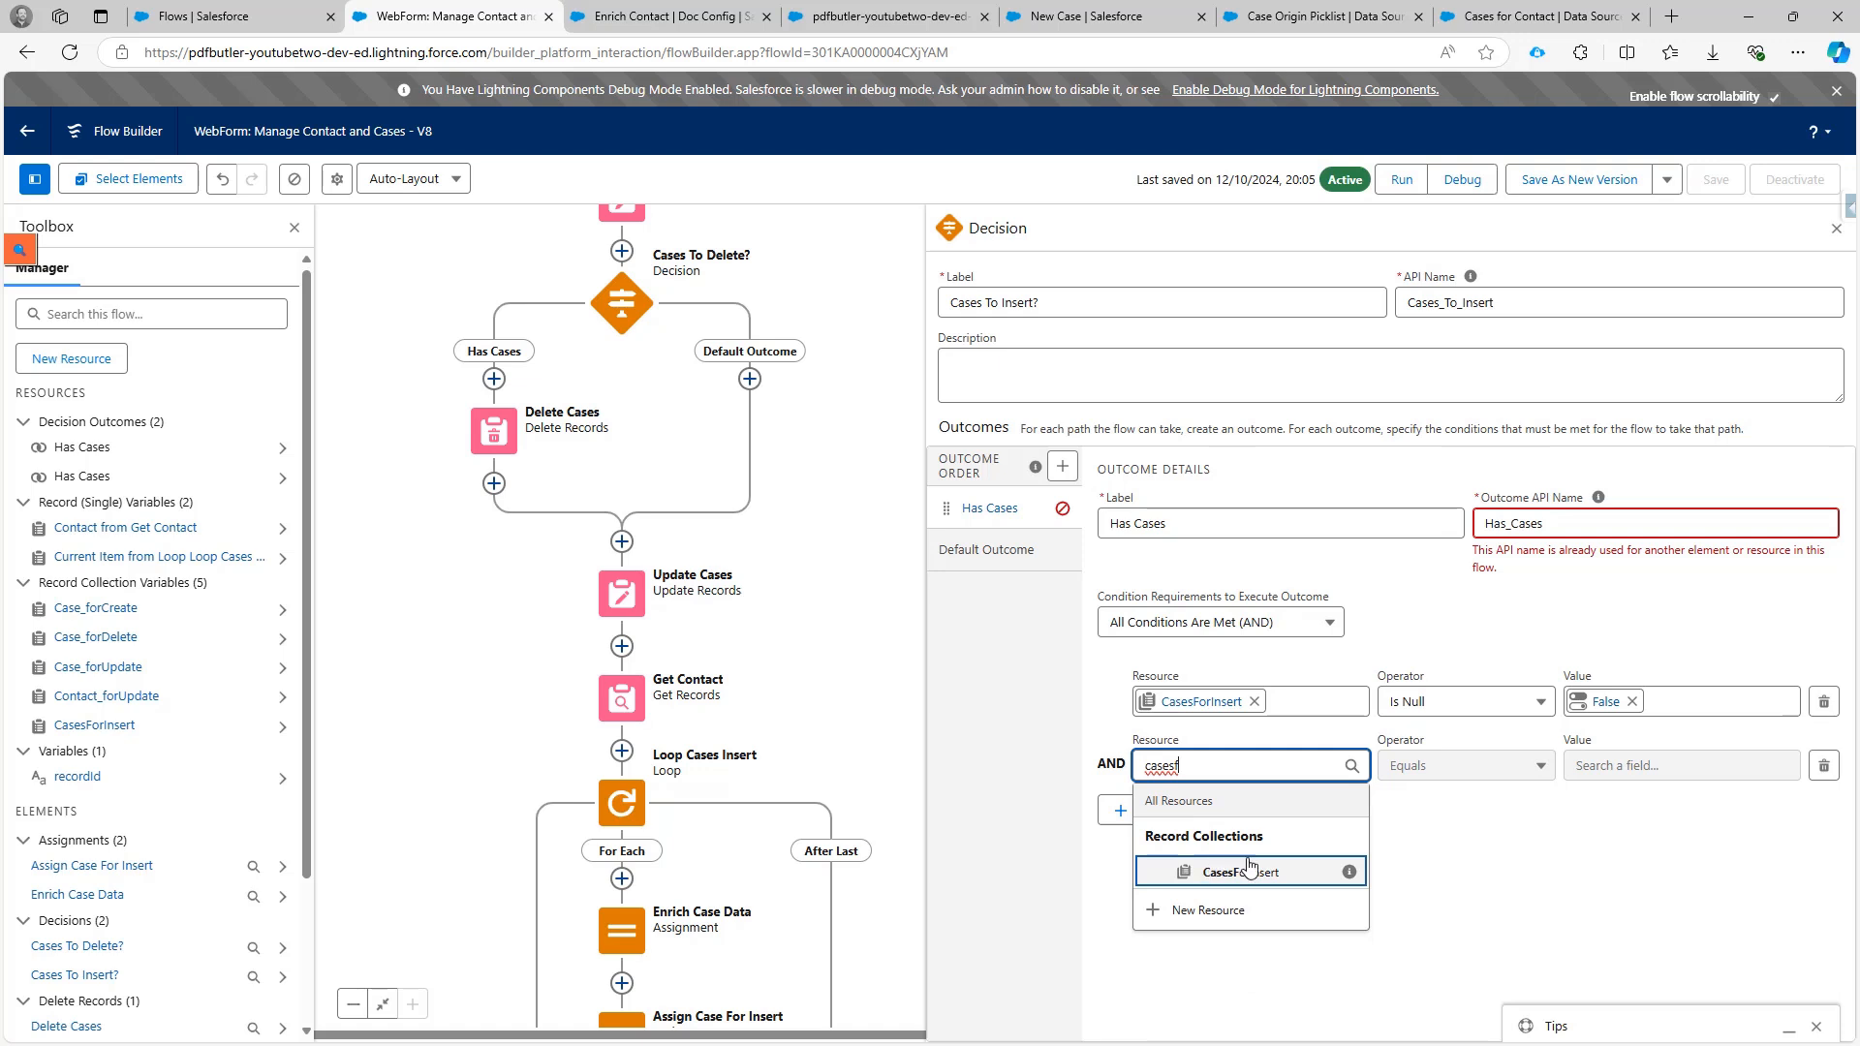
left_click(1226, 865)
left_click(1411, 778)
left_click(1424, 734)
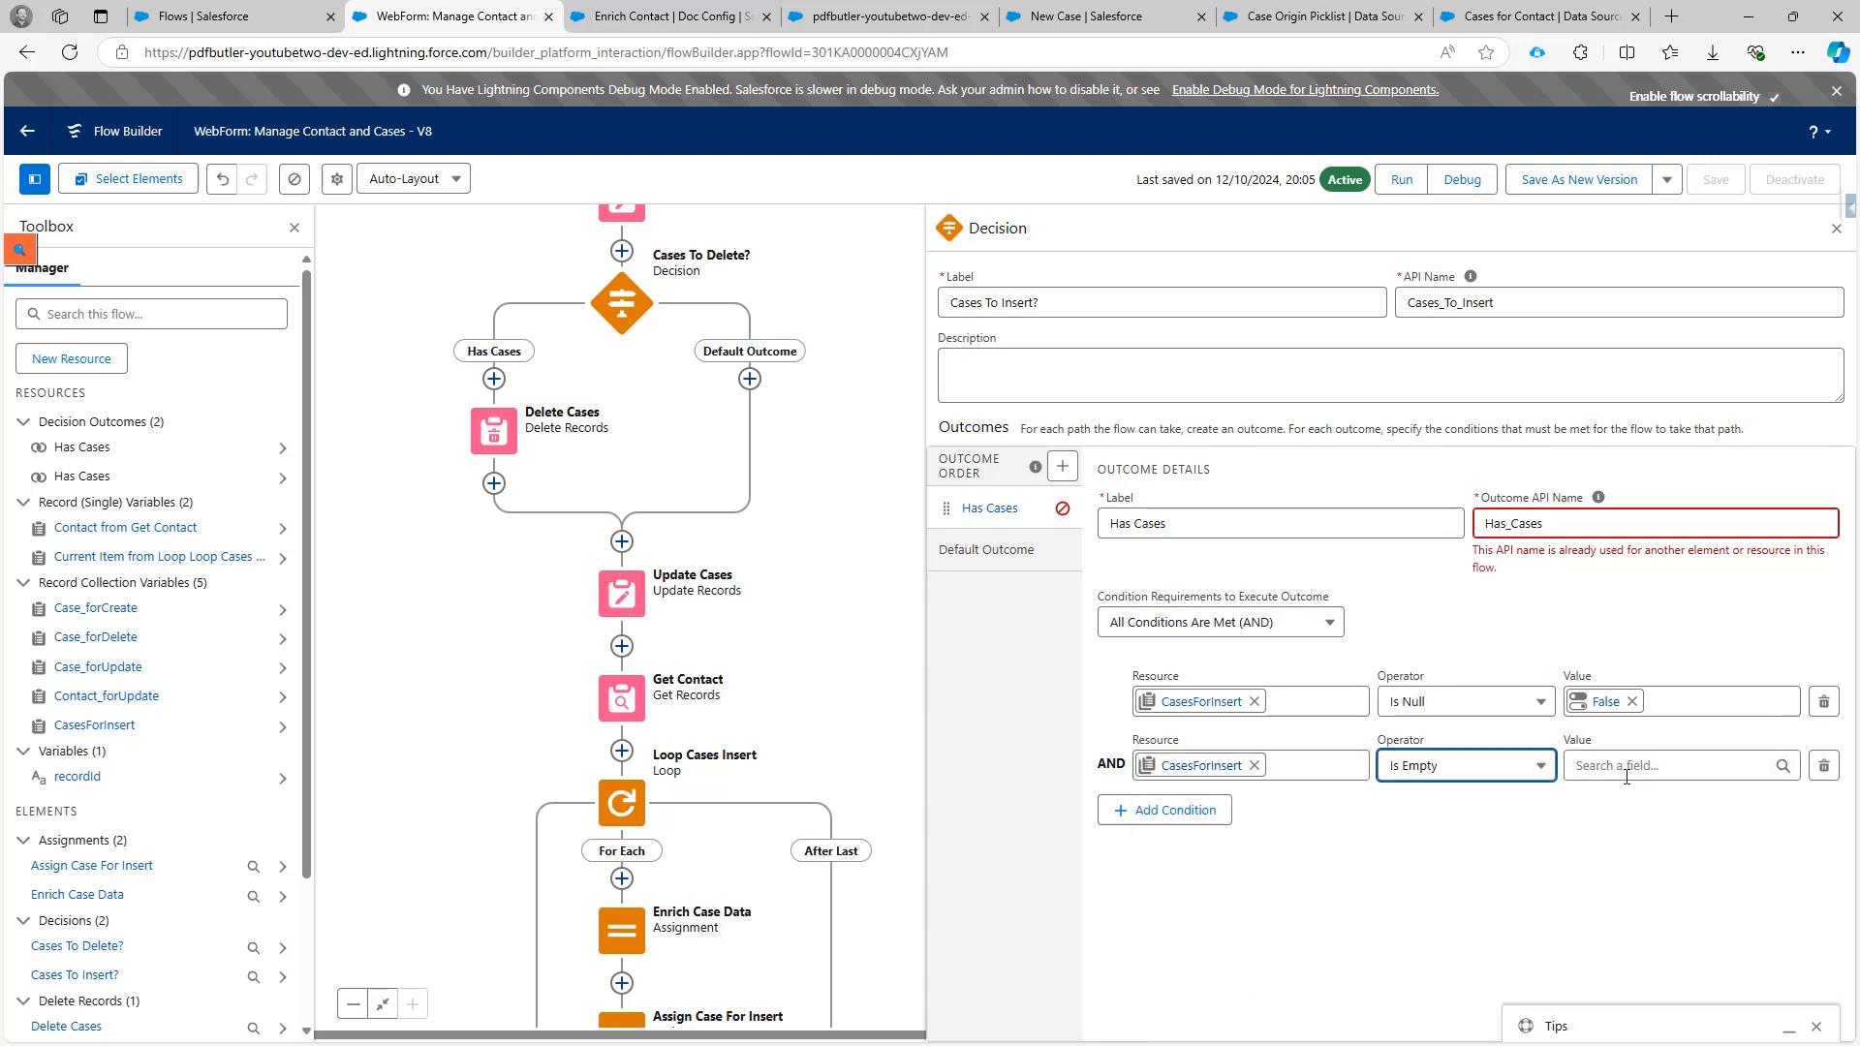
left_click(1627, 770)
type("false")
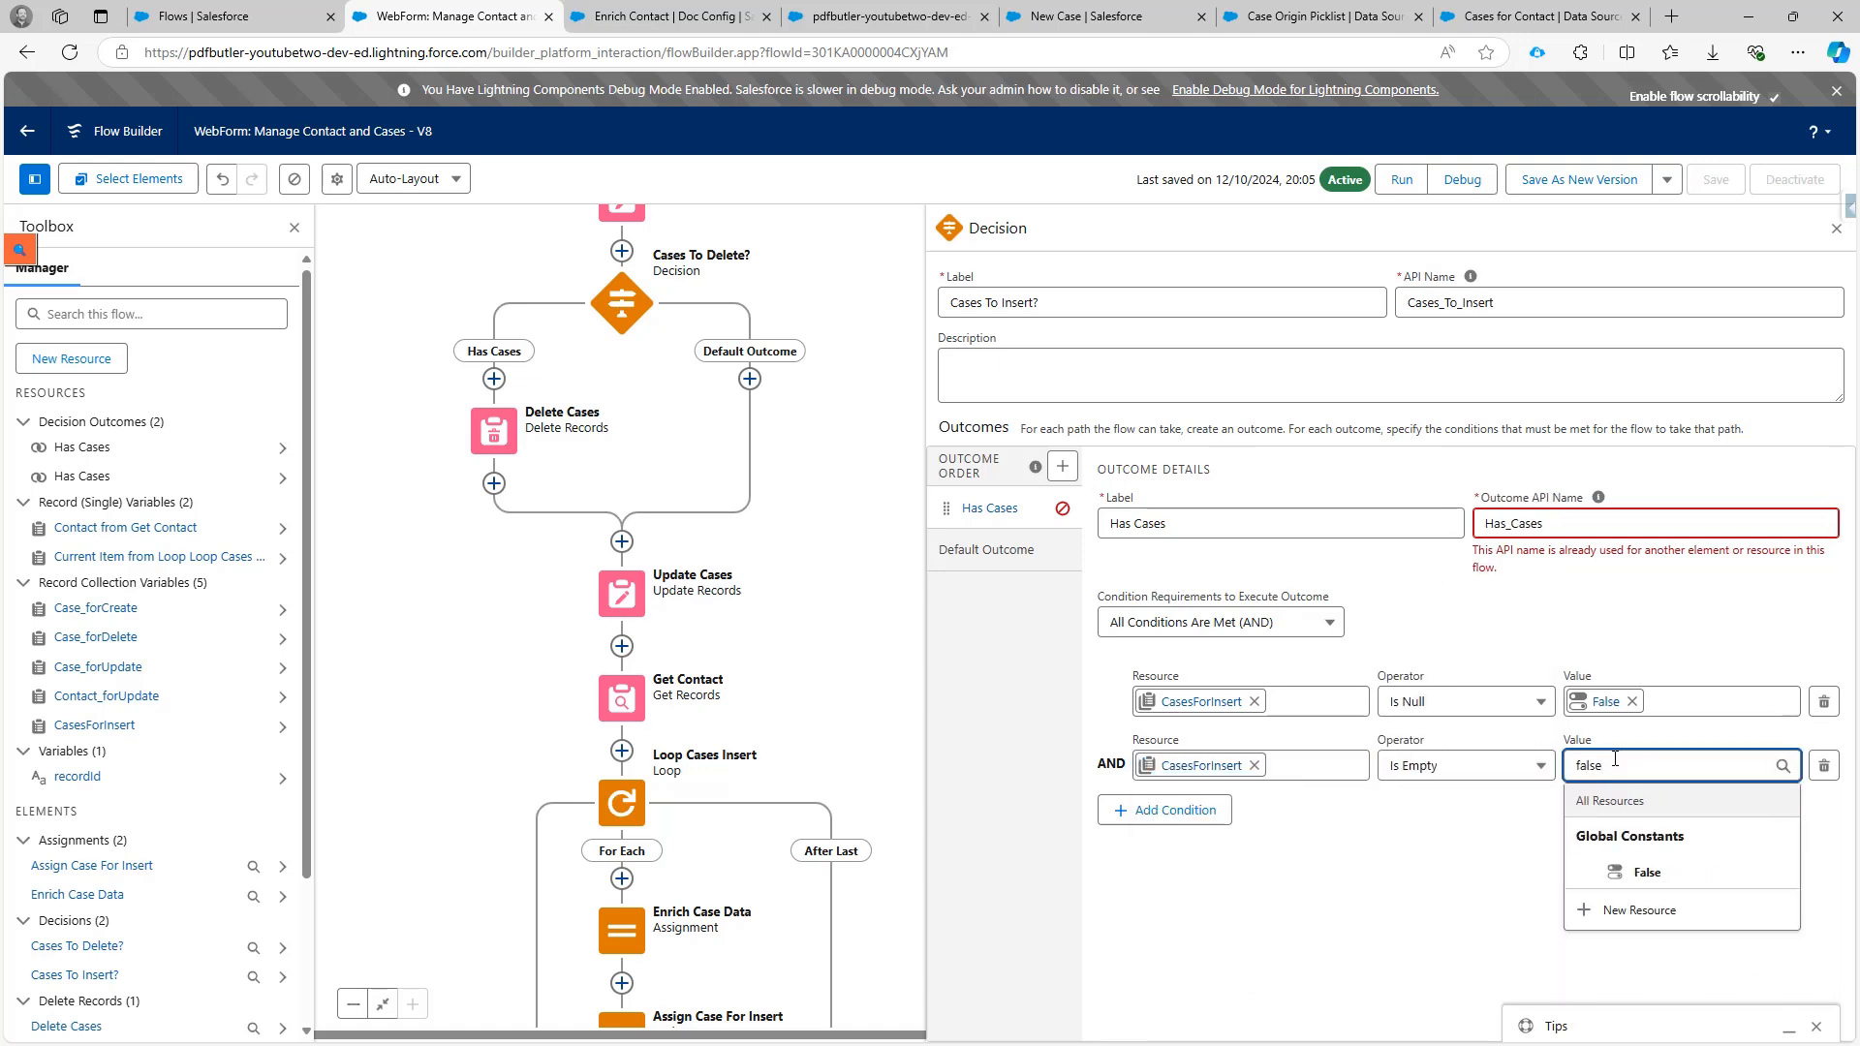
left_click(1626, 872)
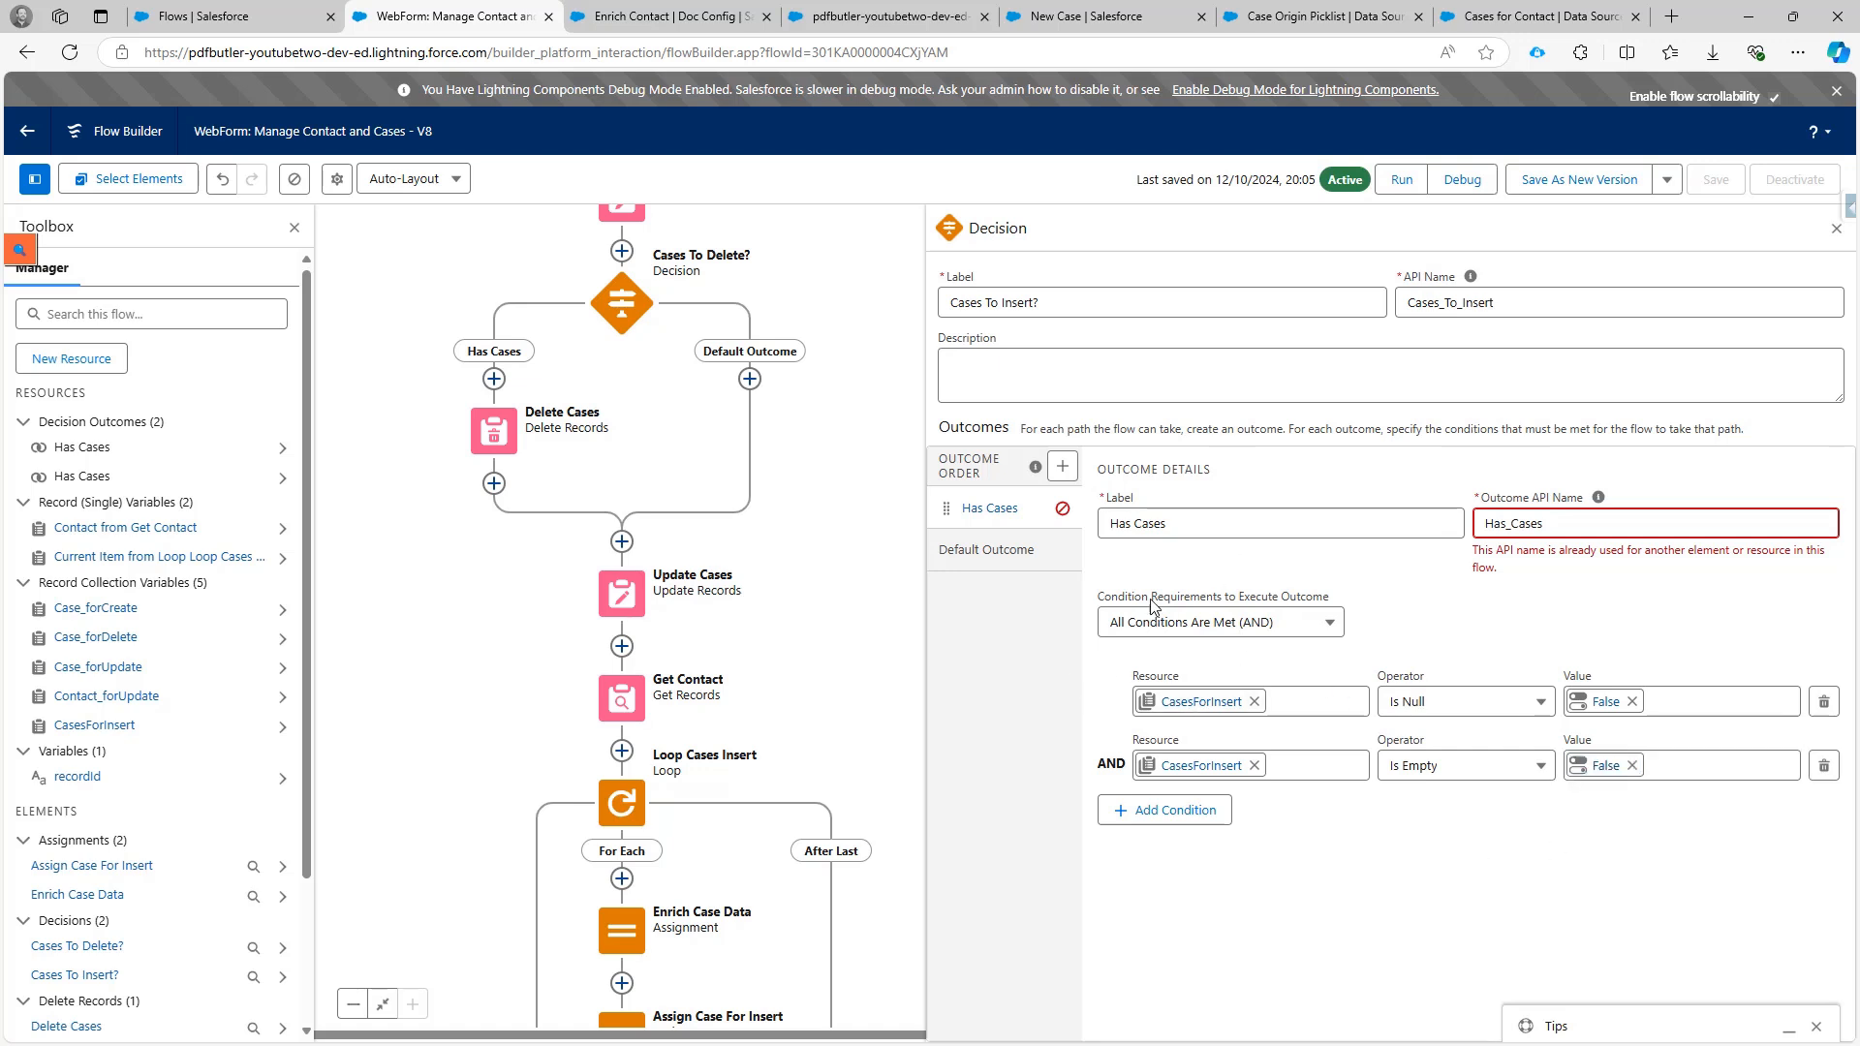
Make the outcome's API name unique by changing it to Has_Cases2.
scroll(772, 656, "down", 1)
scroll(772, 656, "down", 4)
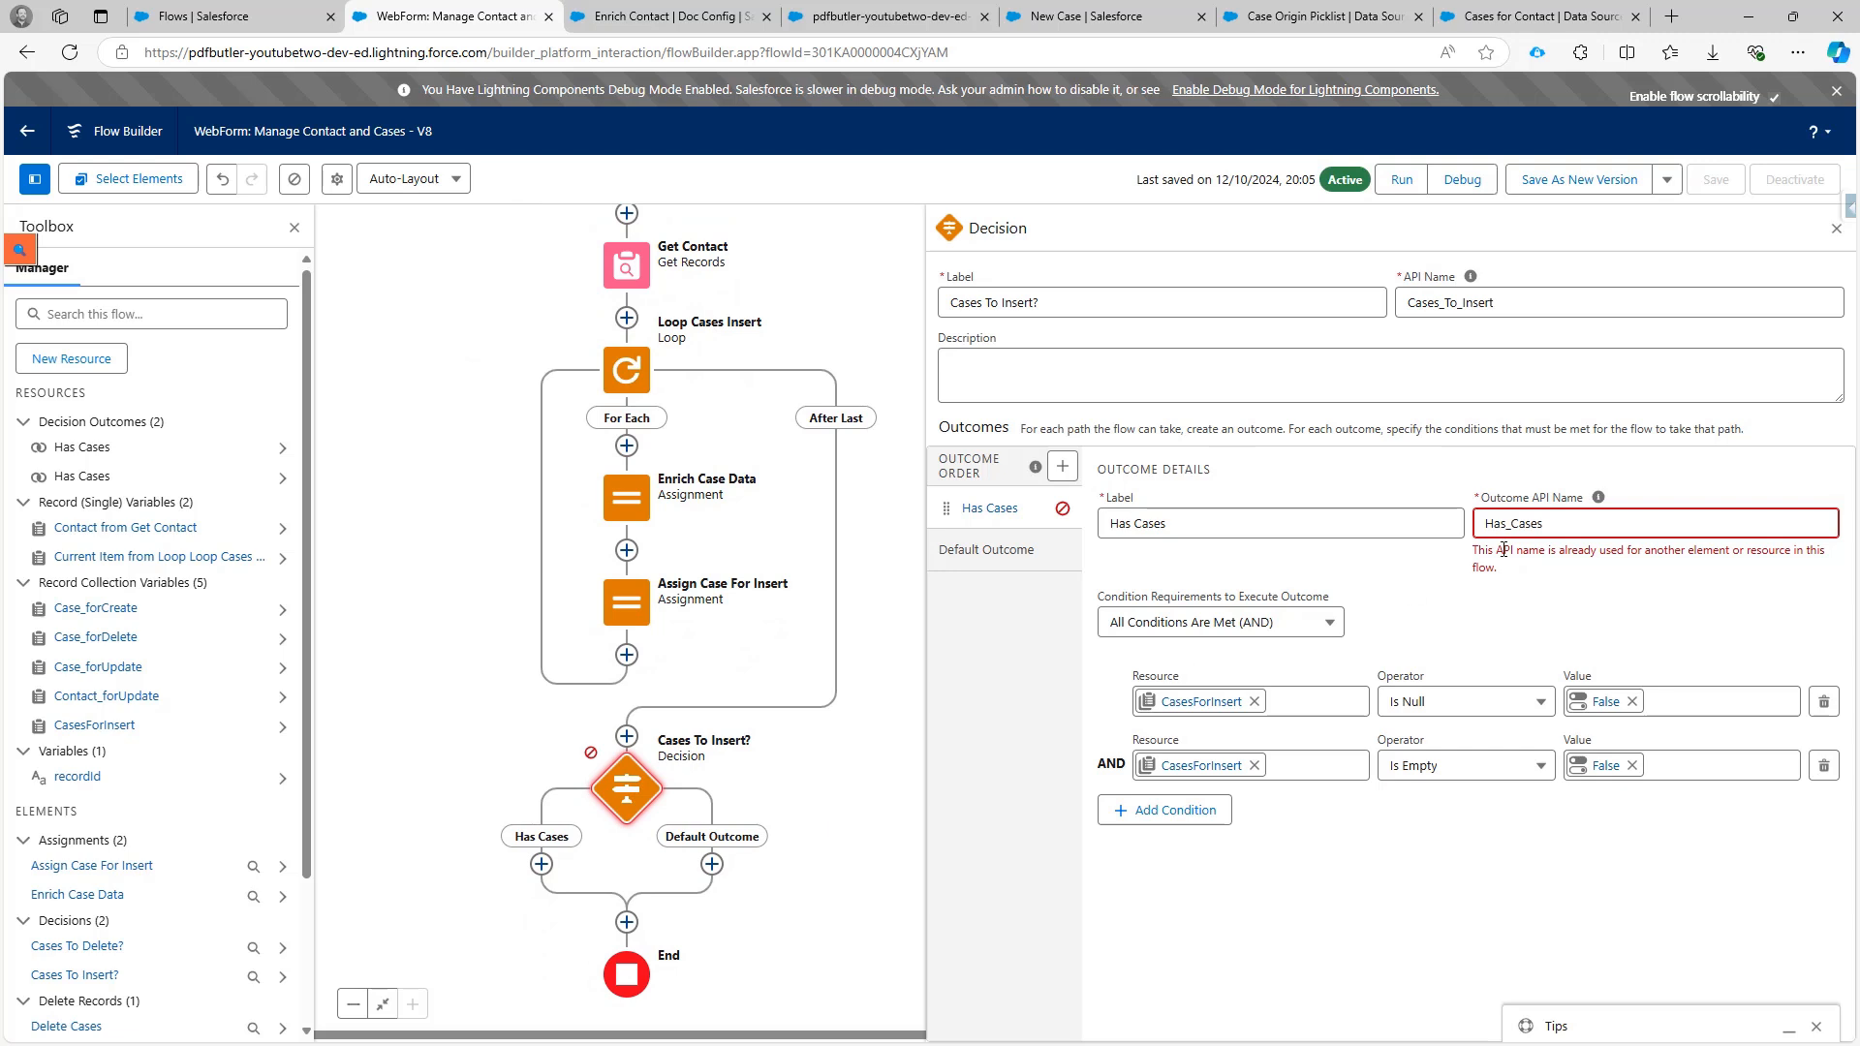
left_click(1568, 525)
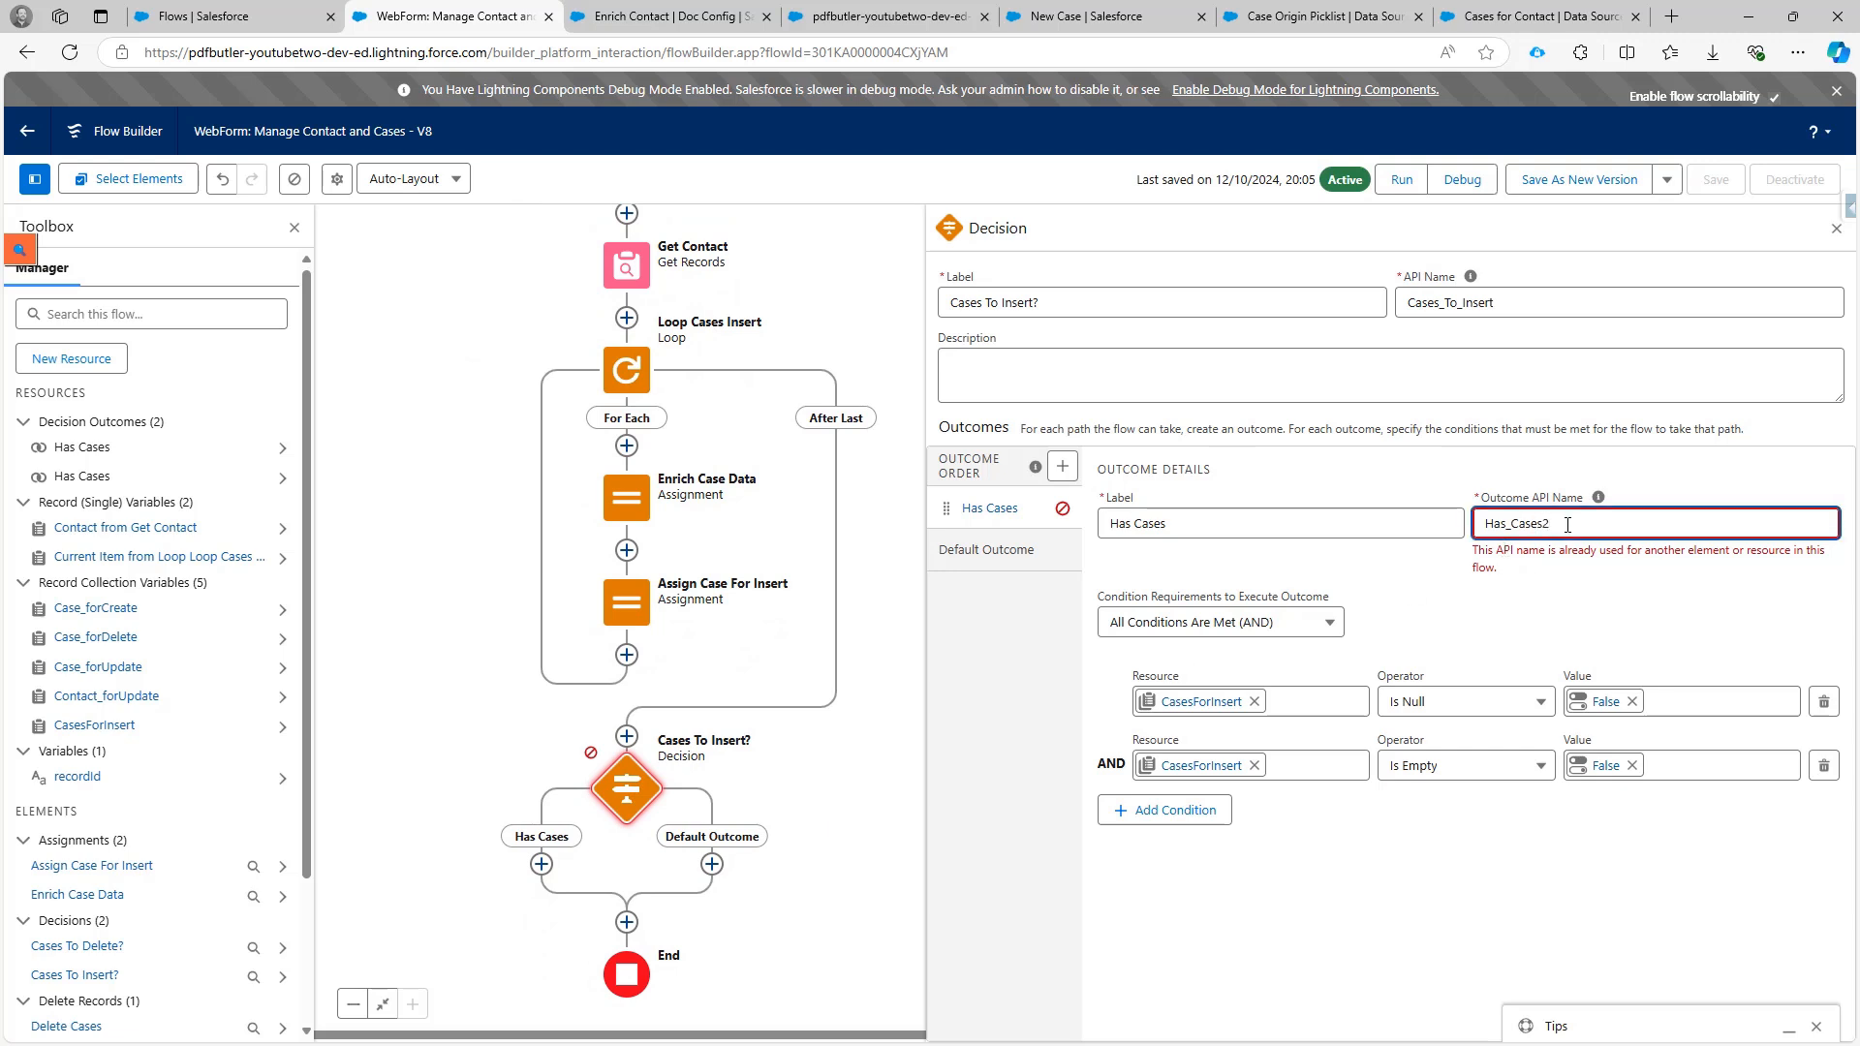
left_click(835, 771)
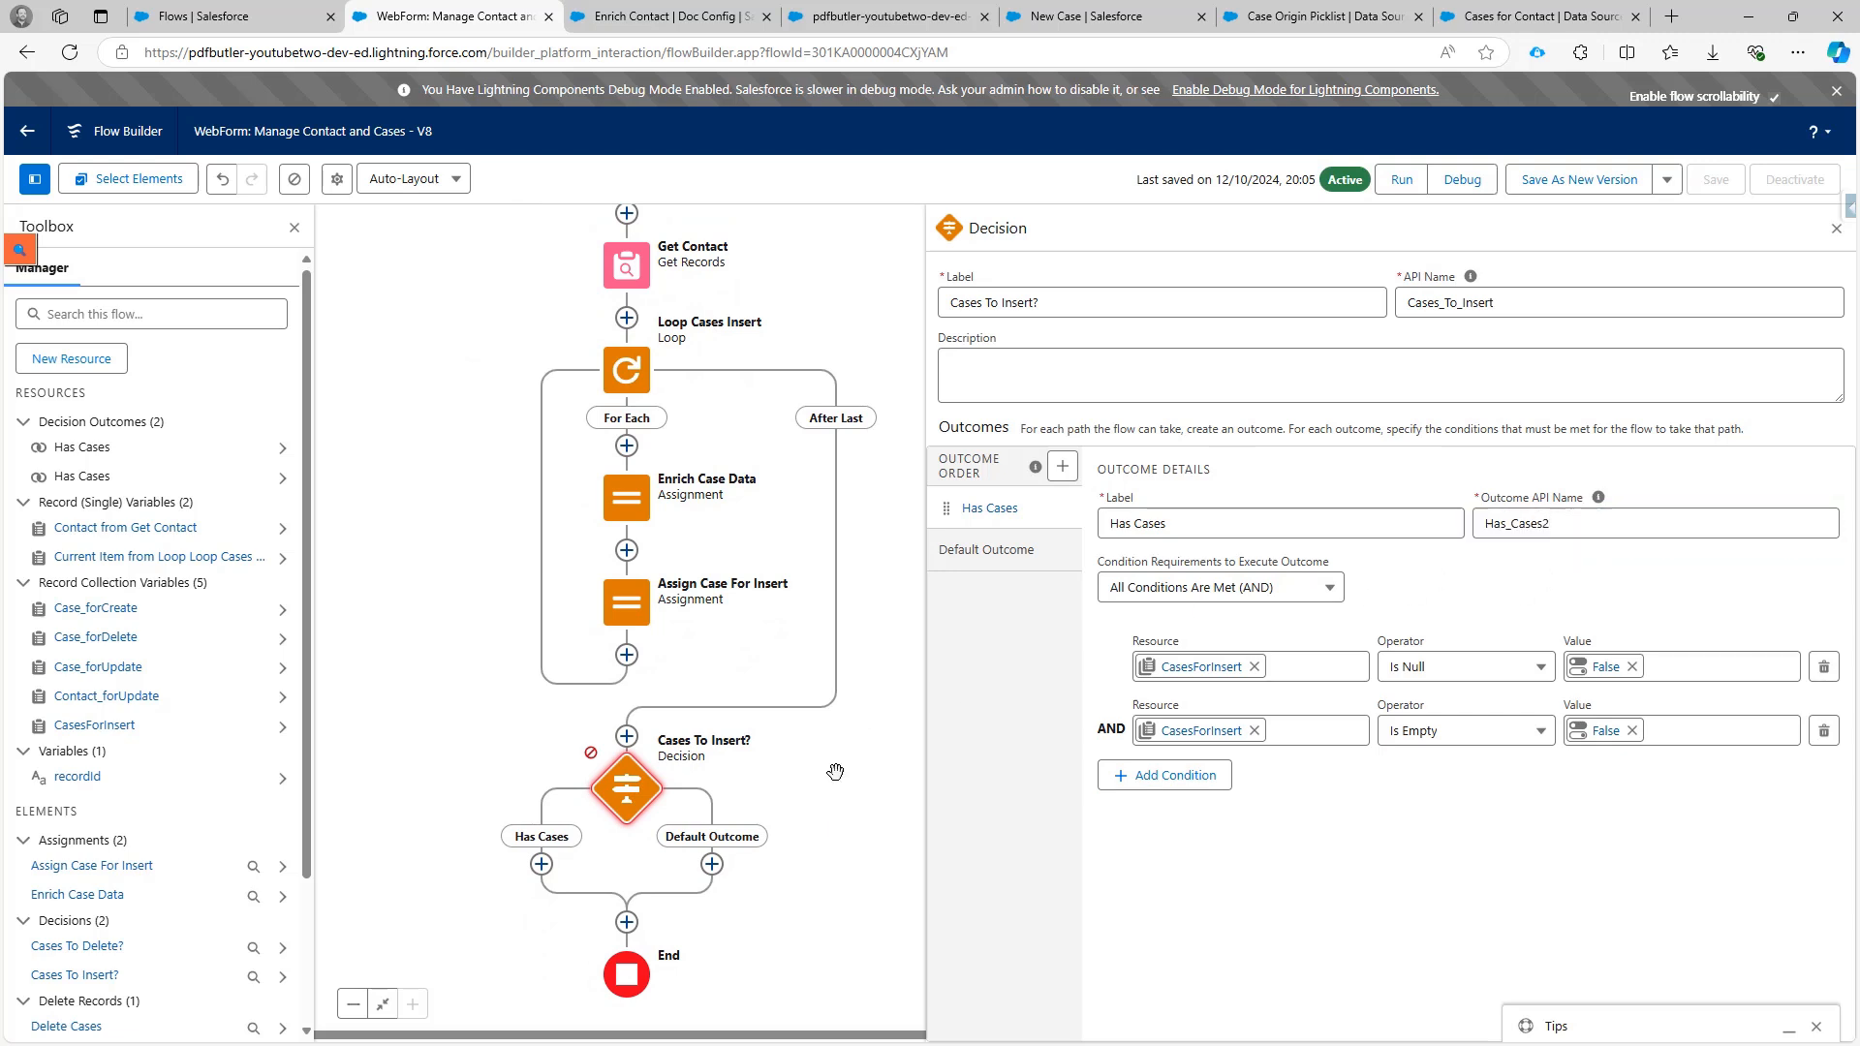
Add a Create Records element on the Has Cases path of Cases To Insert? and label it Create Cases.
left_click(542, 864)
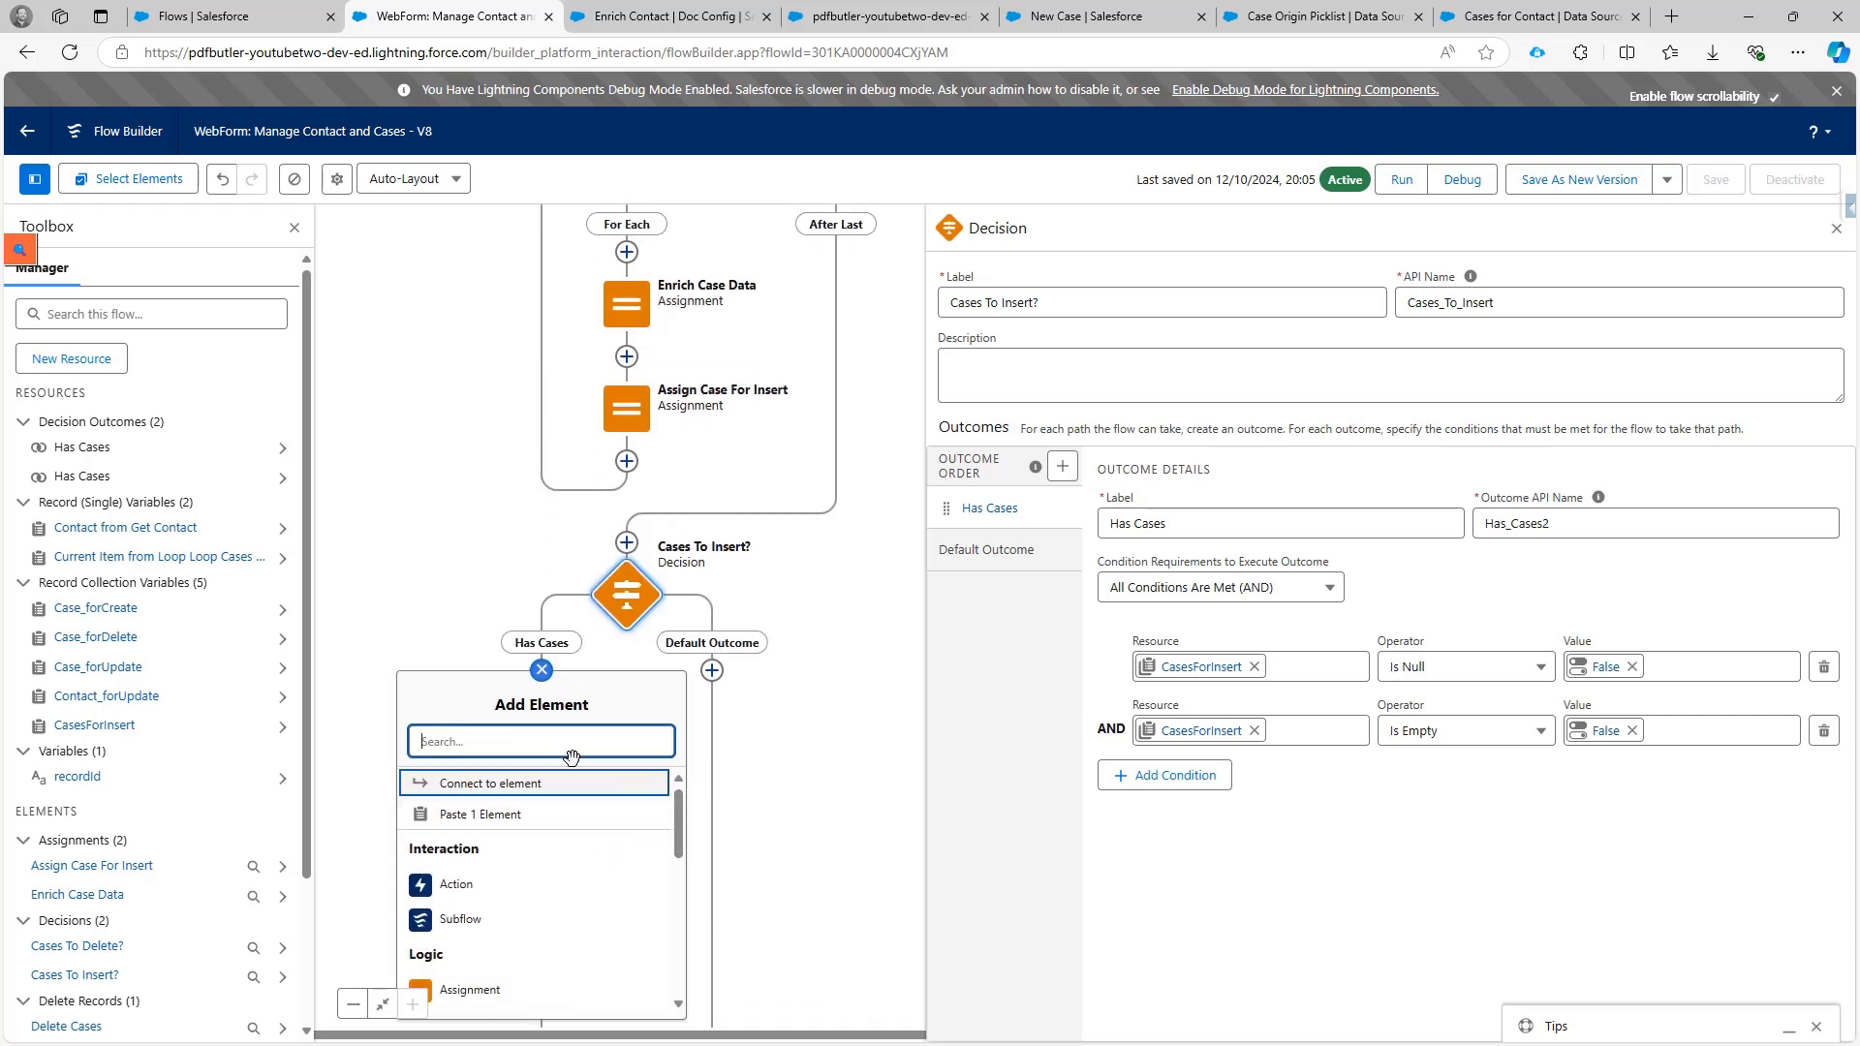
type("creat")
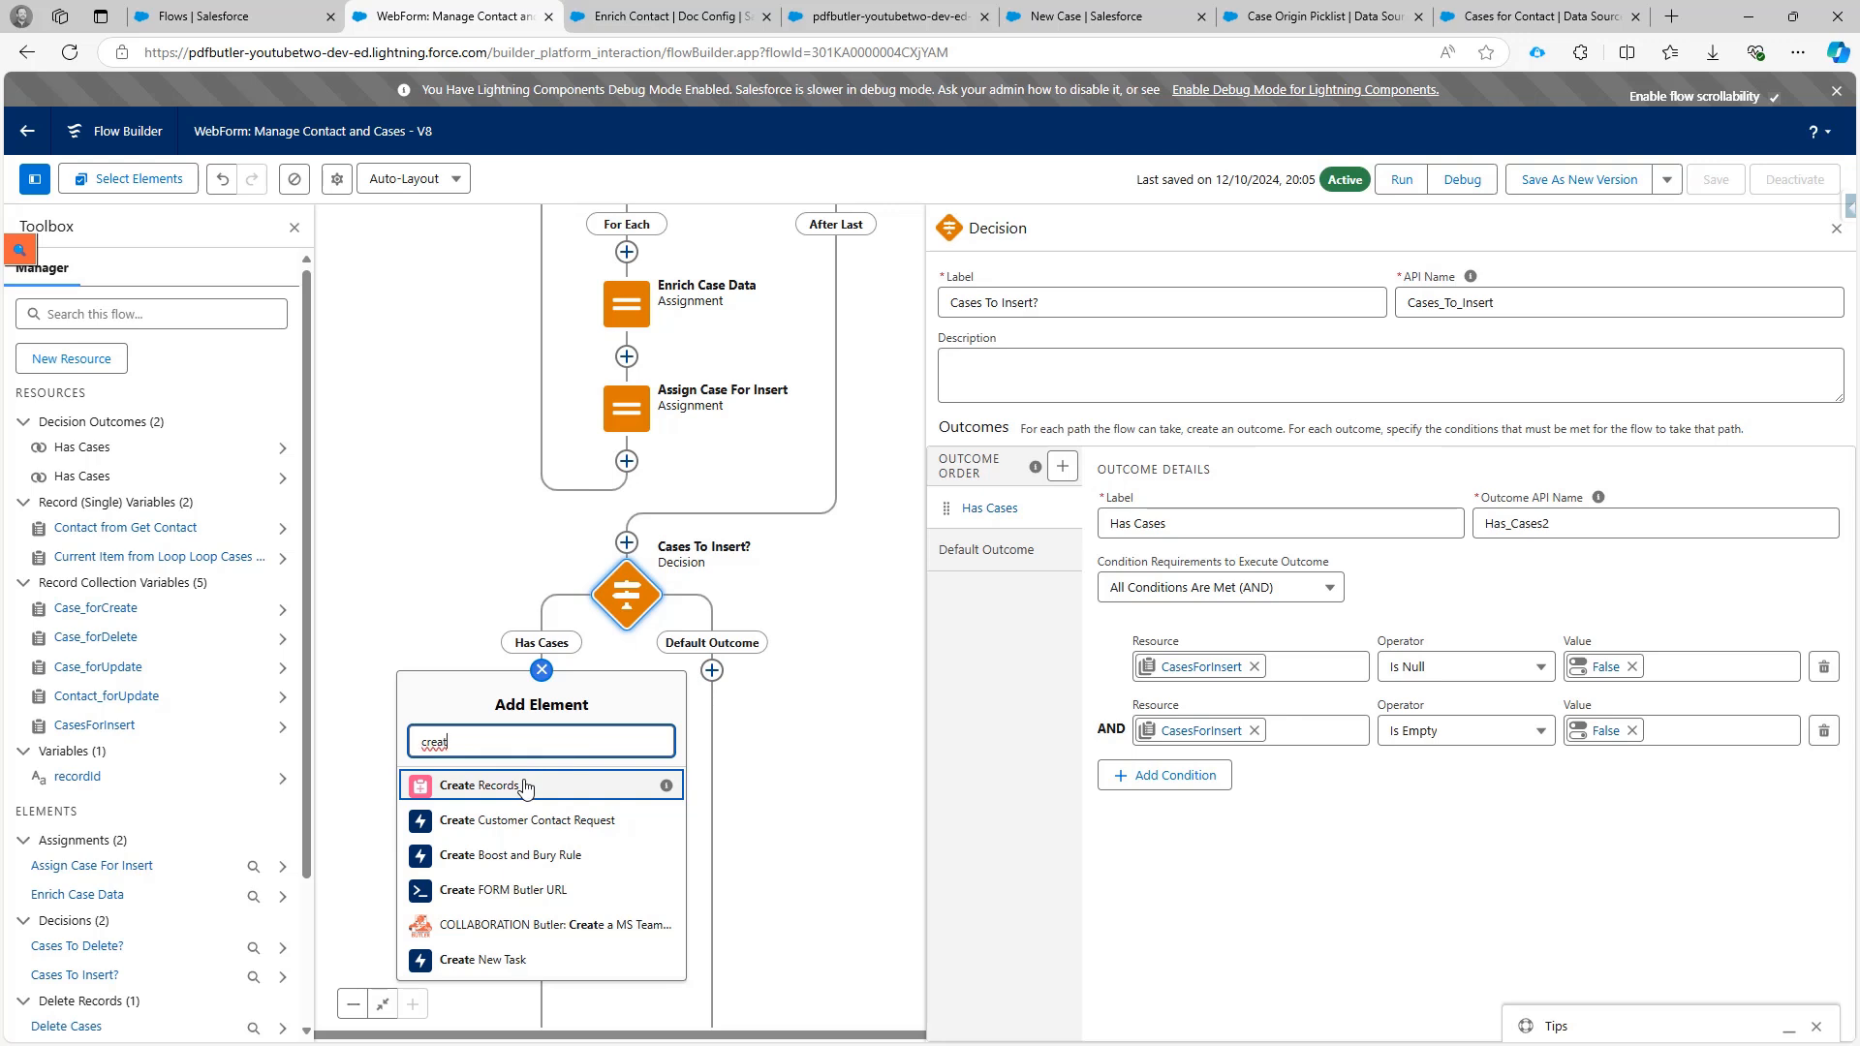
left_click(526, 787)
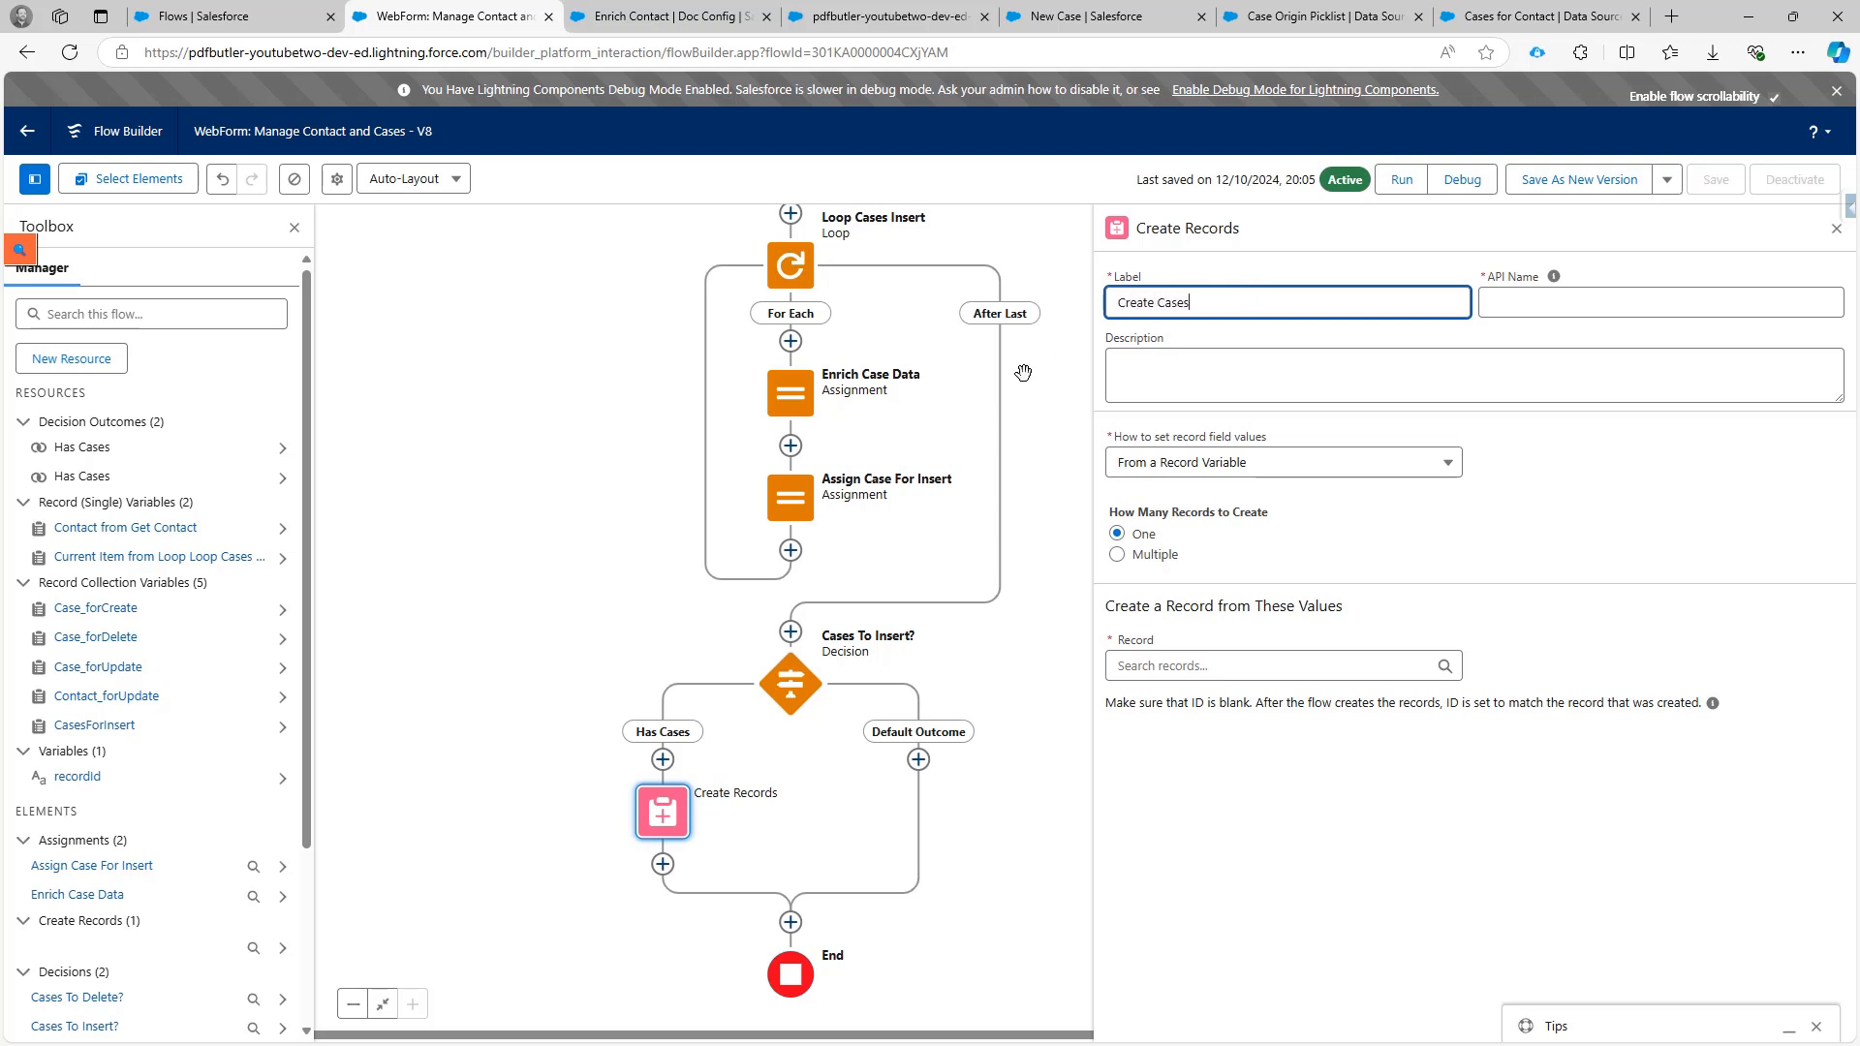
left_click_drag(1008, 390, 966, 469)
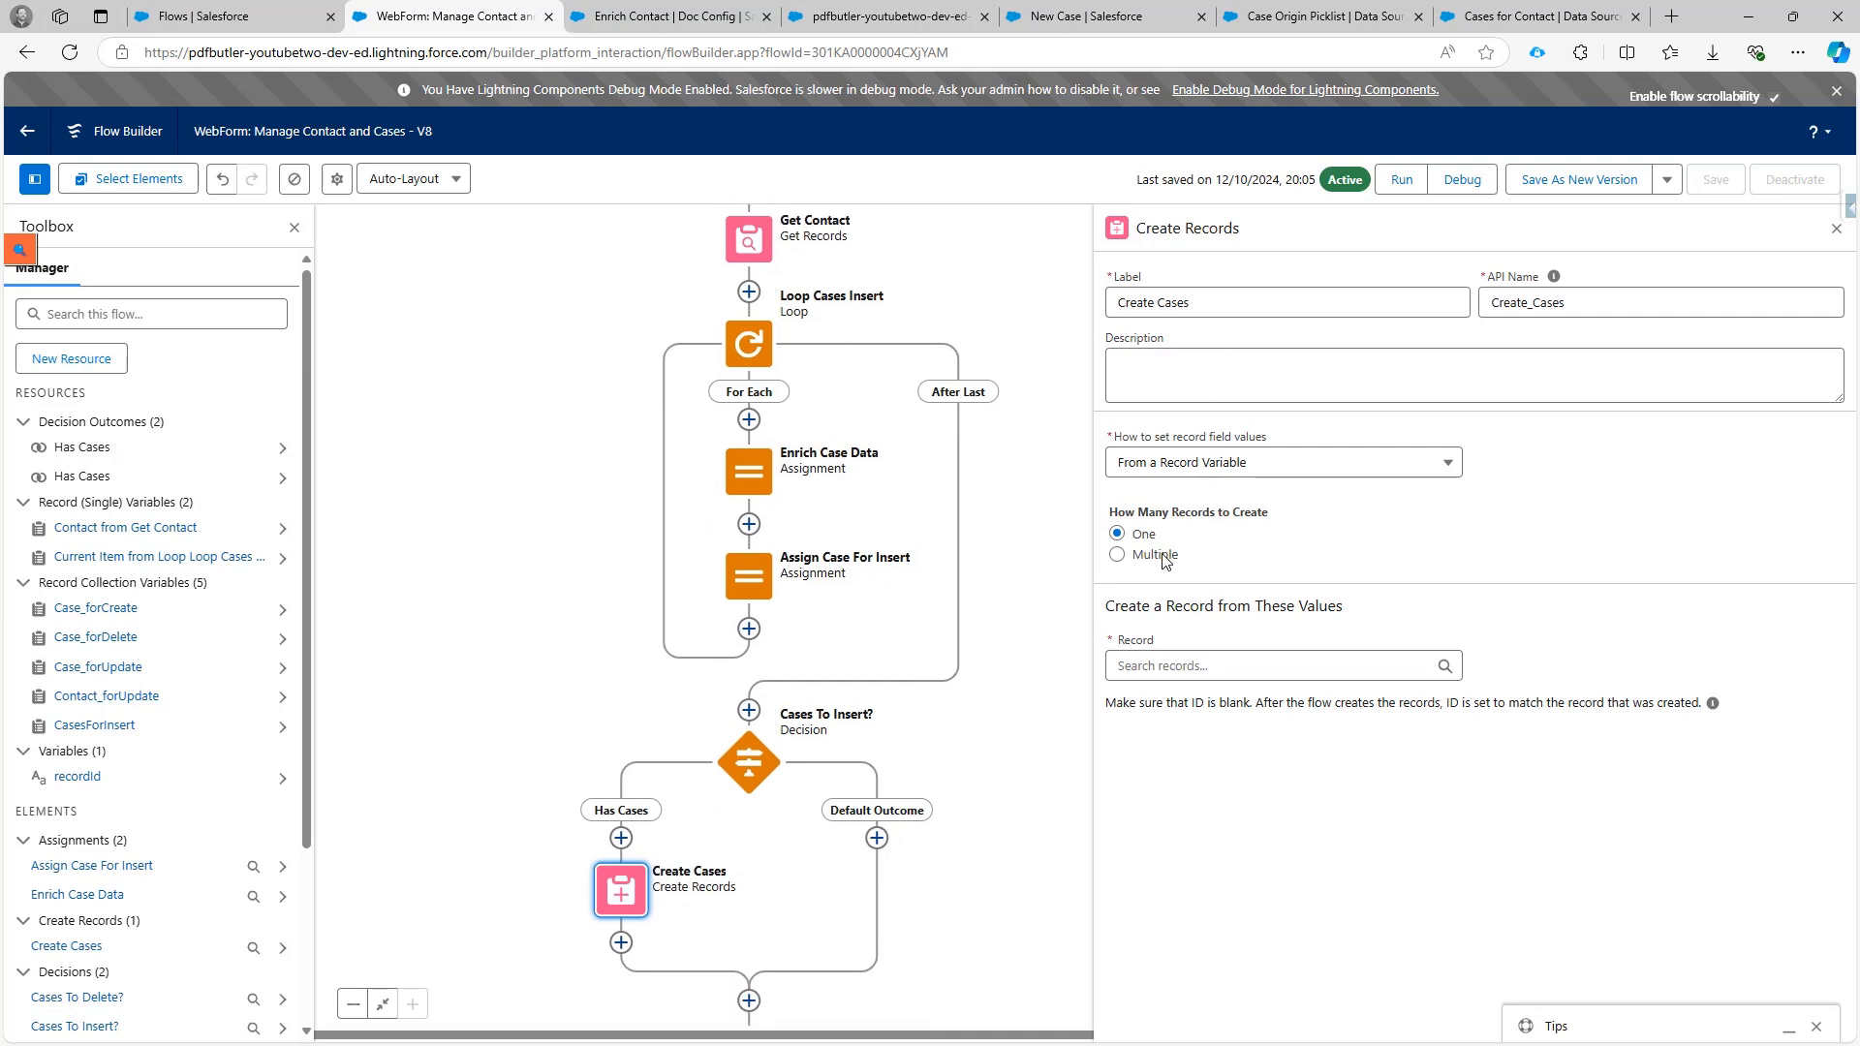
Set Create Cases to create multiple records from the CasesForInsert record collection.
left_click(1117, 555)
left_click(1181, 659)
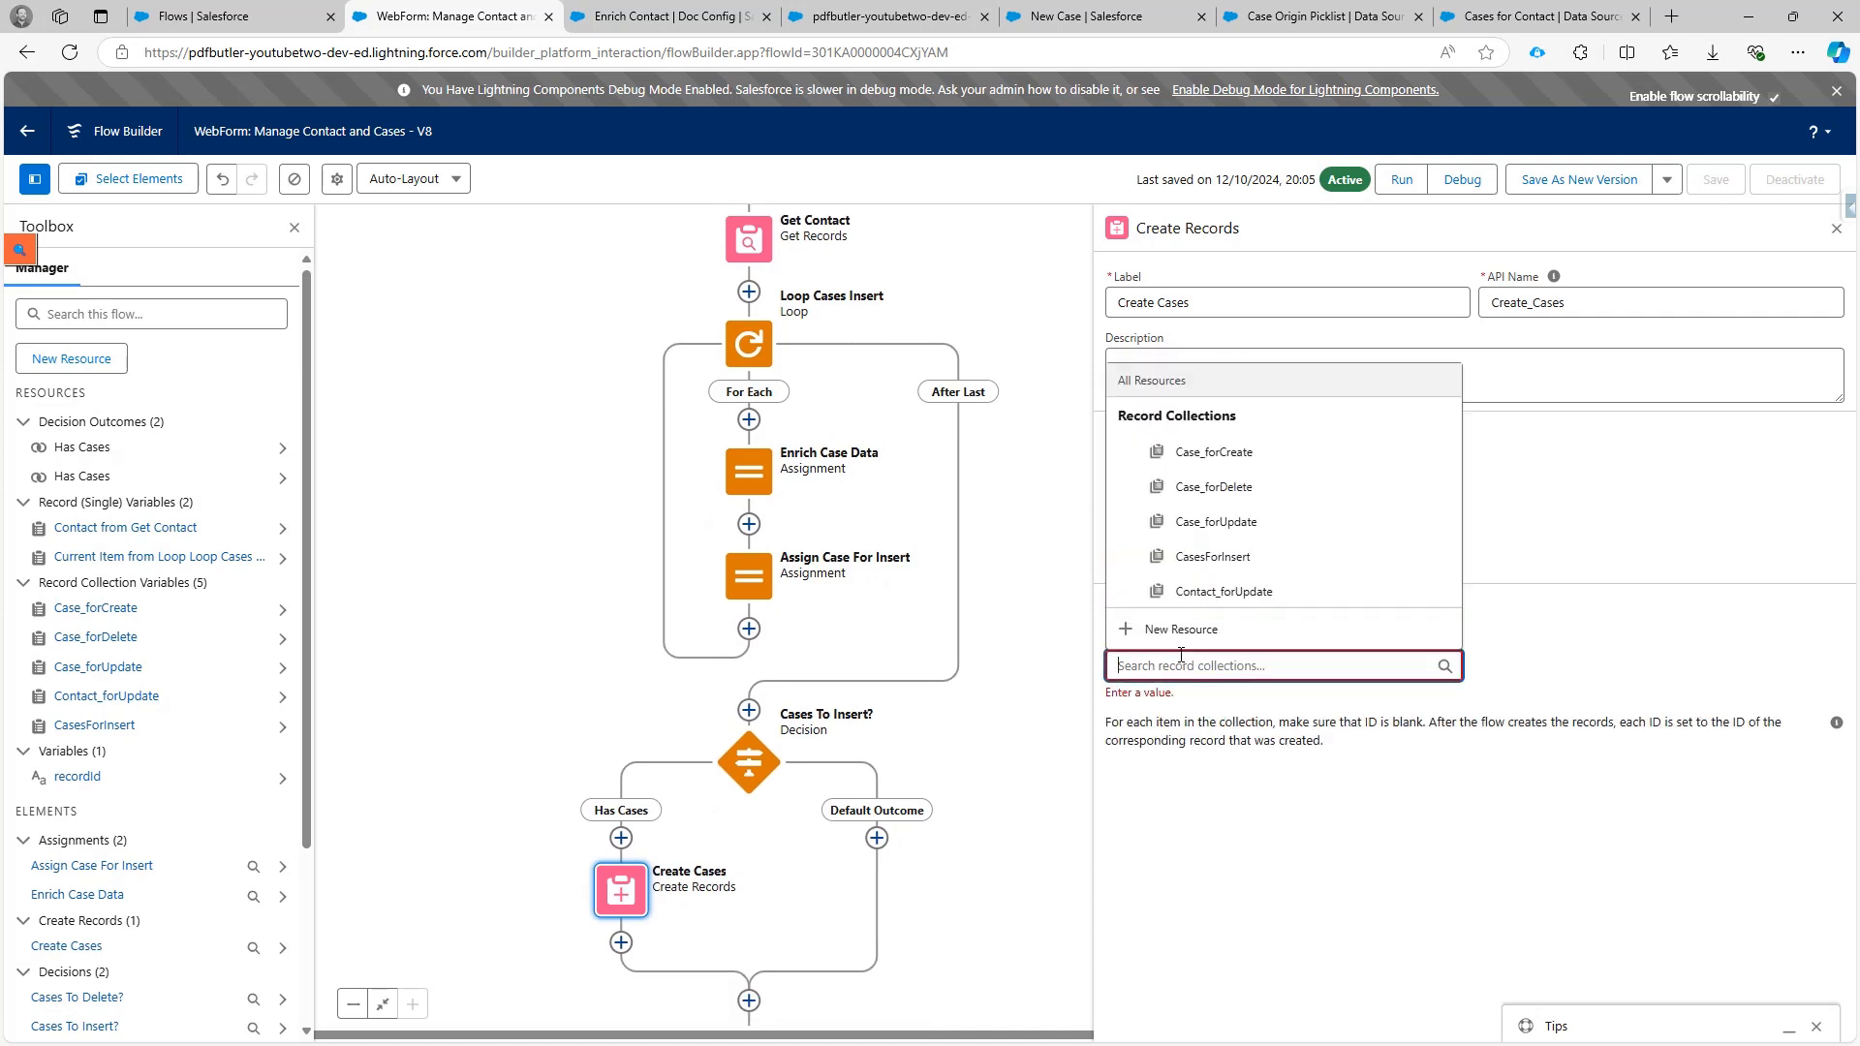
left_click(1252, 559)
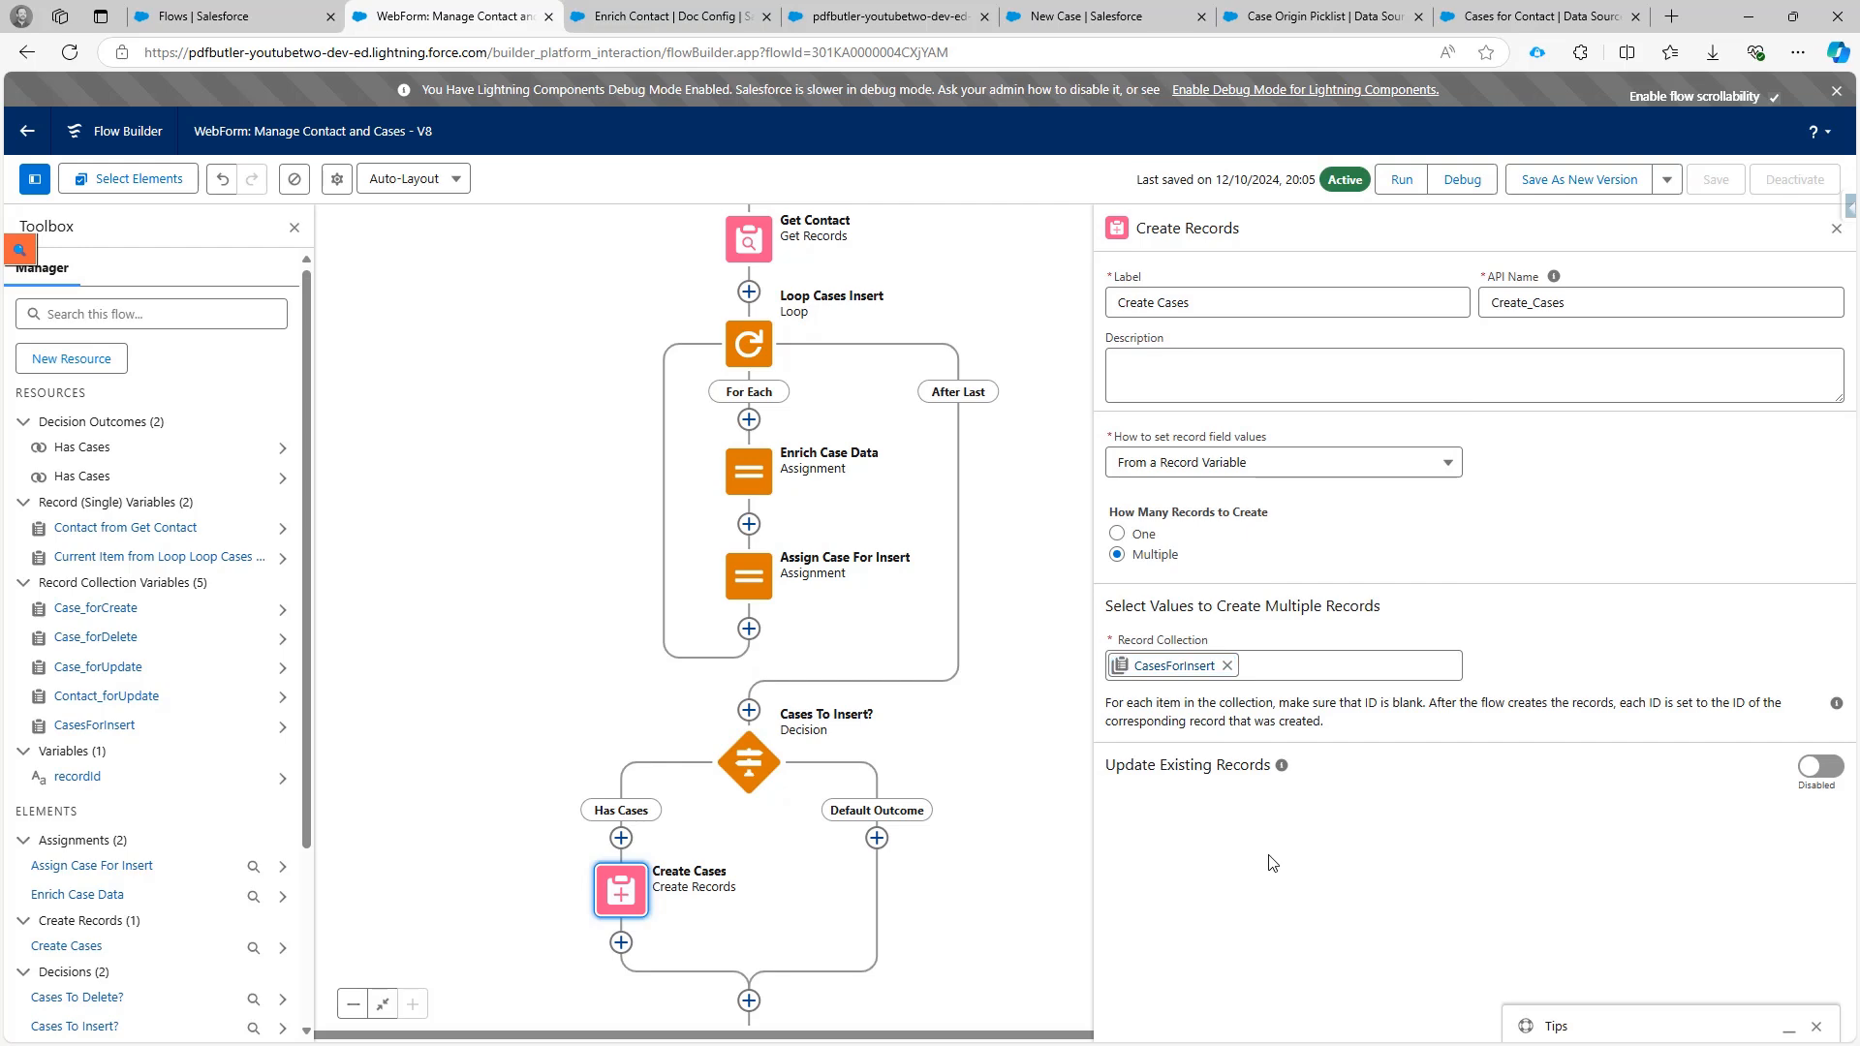
left_click_drag(975, 823, 1000, 745)
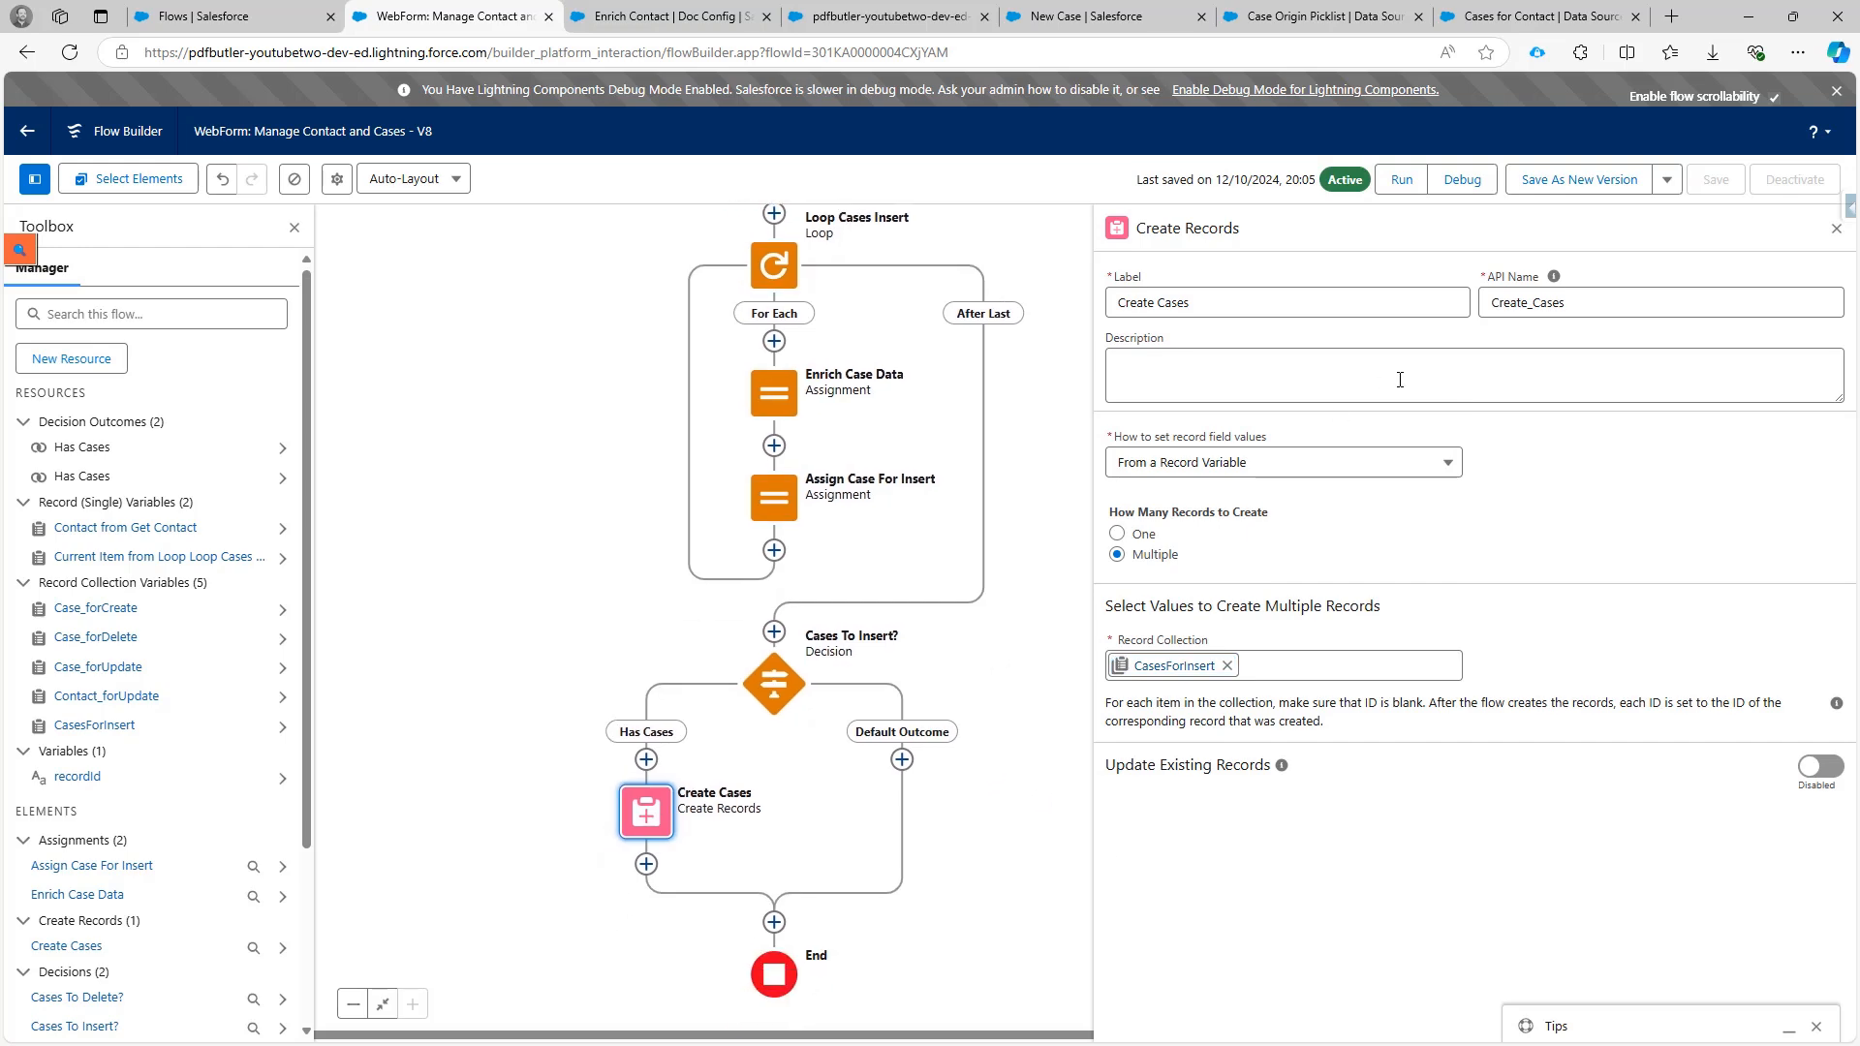
Save the flow as a new version and activate it.
left_click(1586, 182)
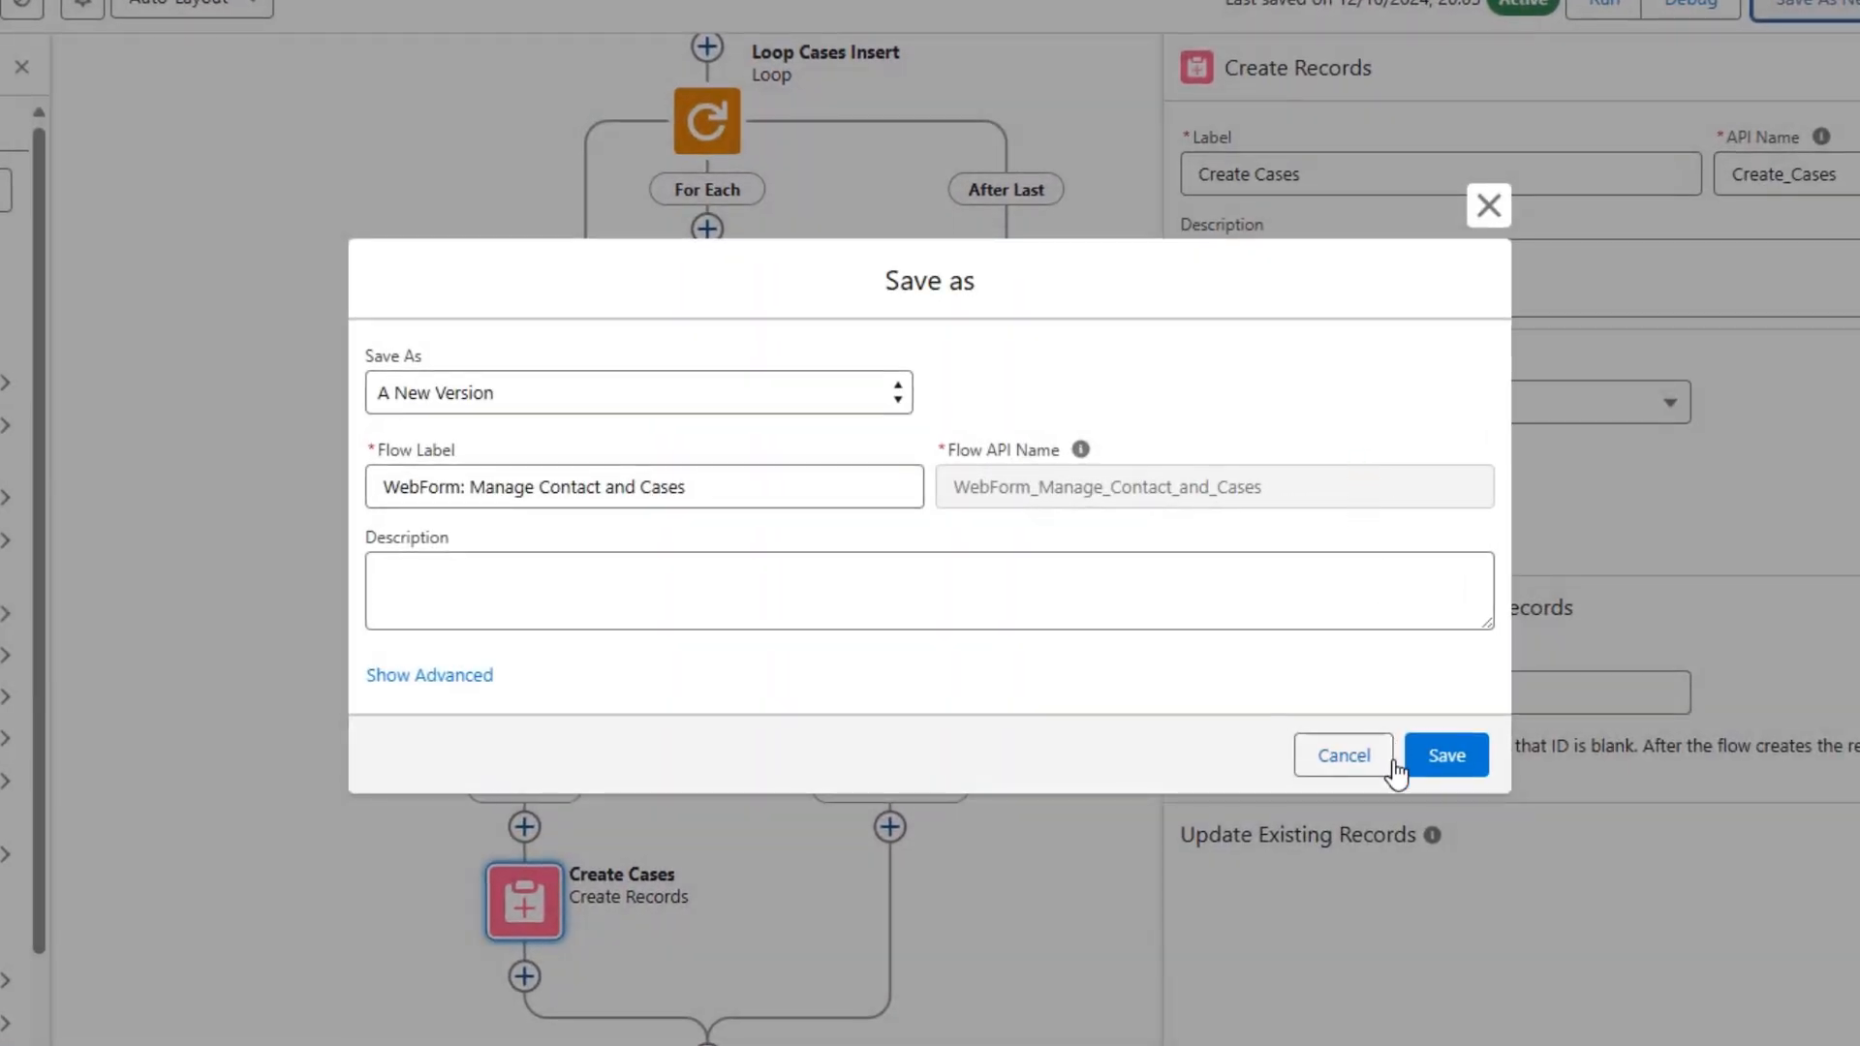
left_click(1437, 755)
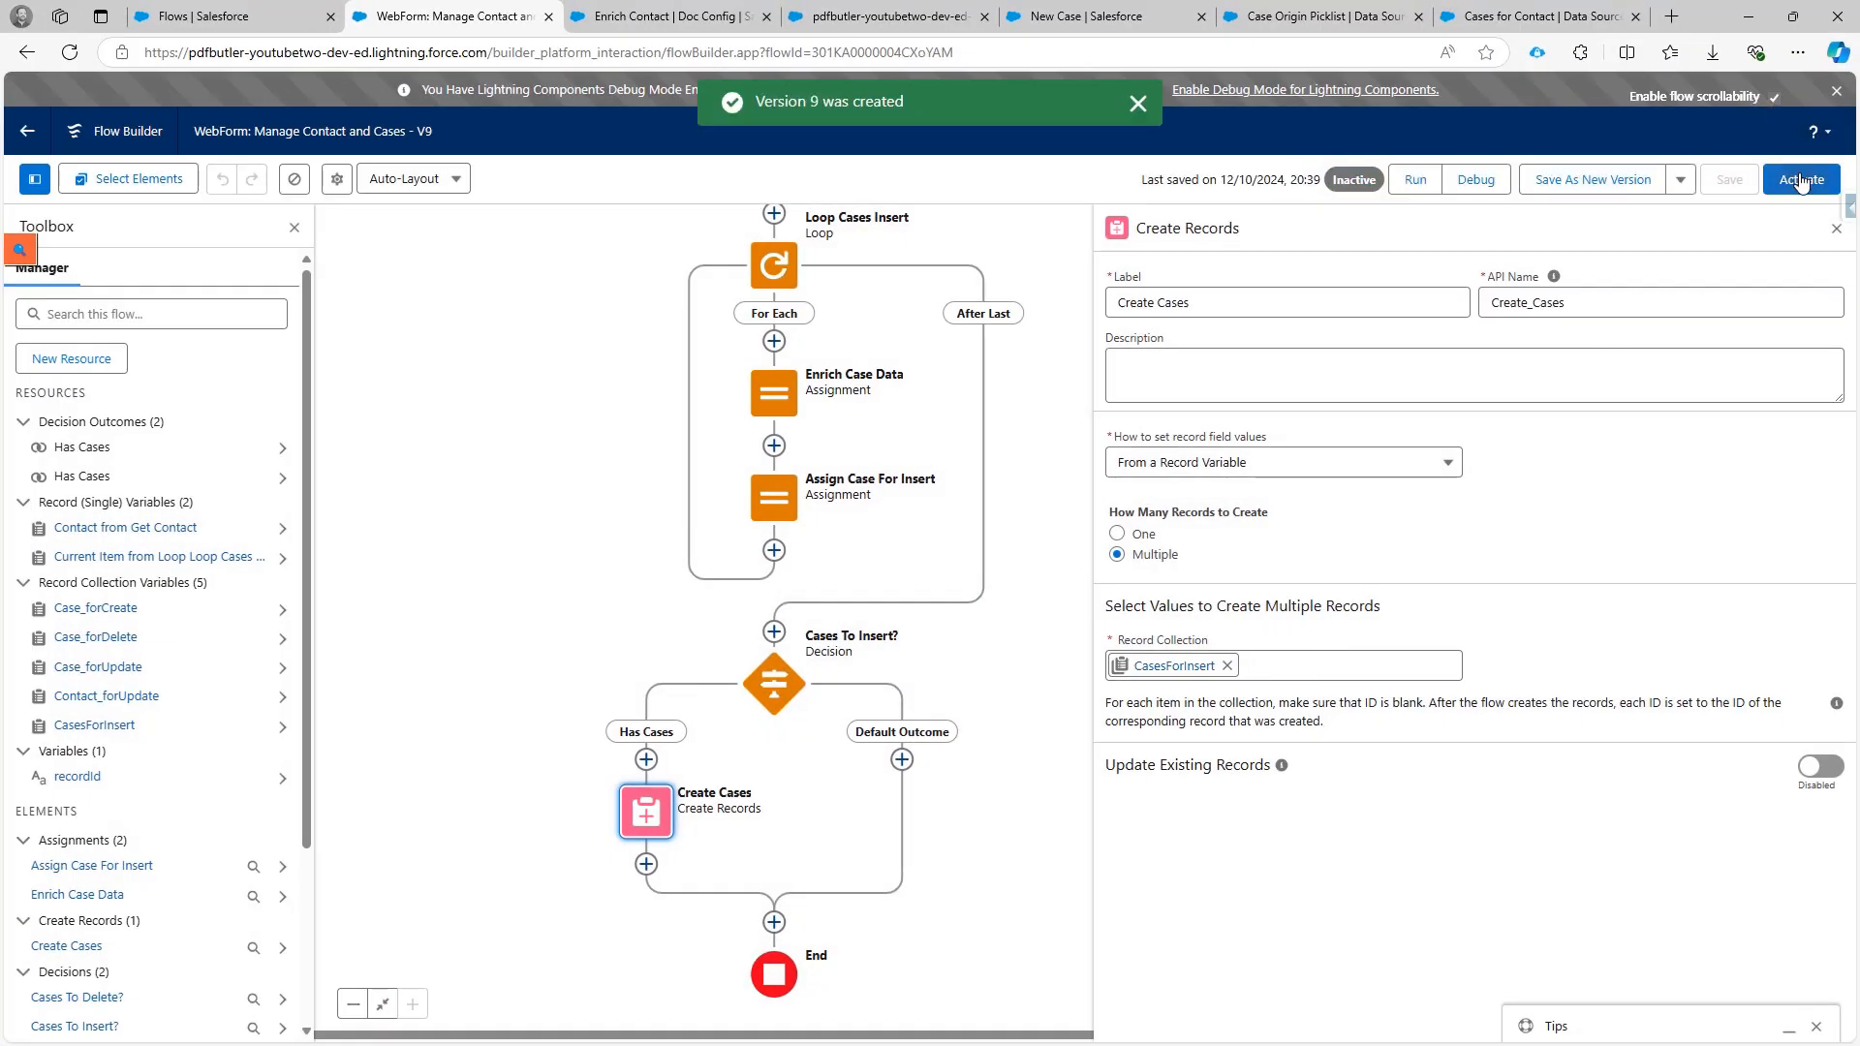
left_click(1800, 182)
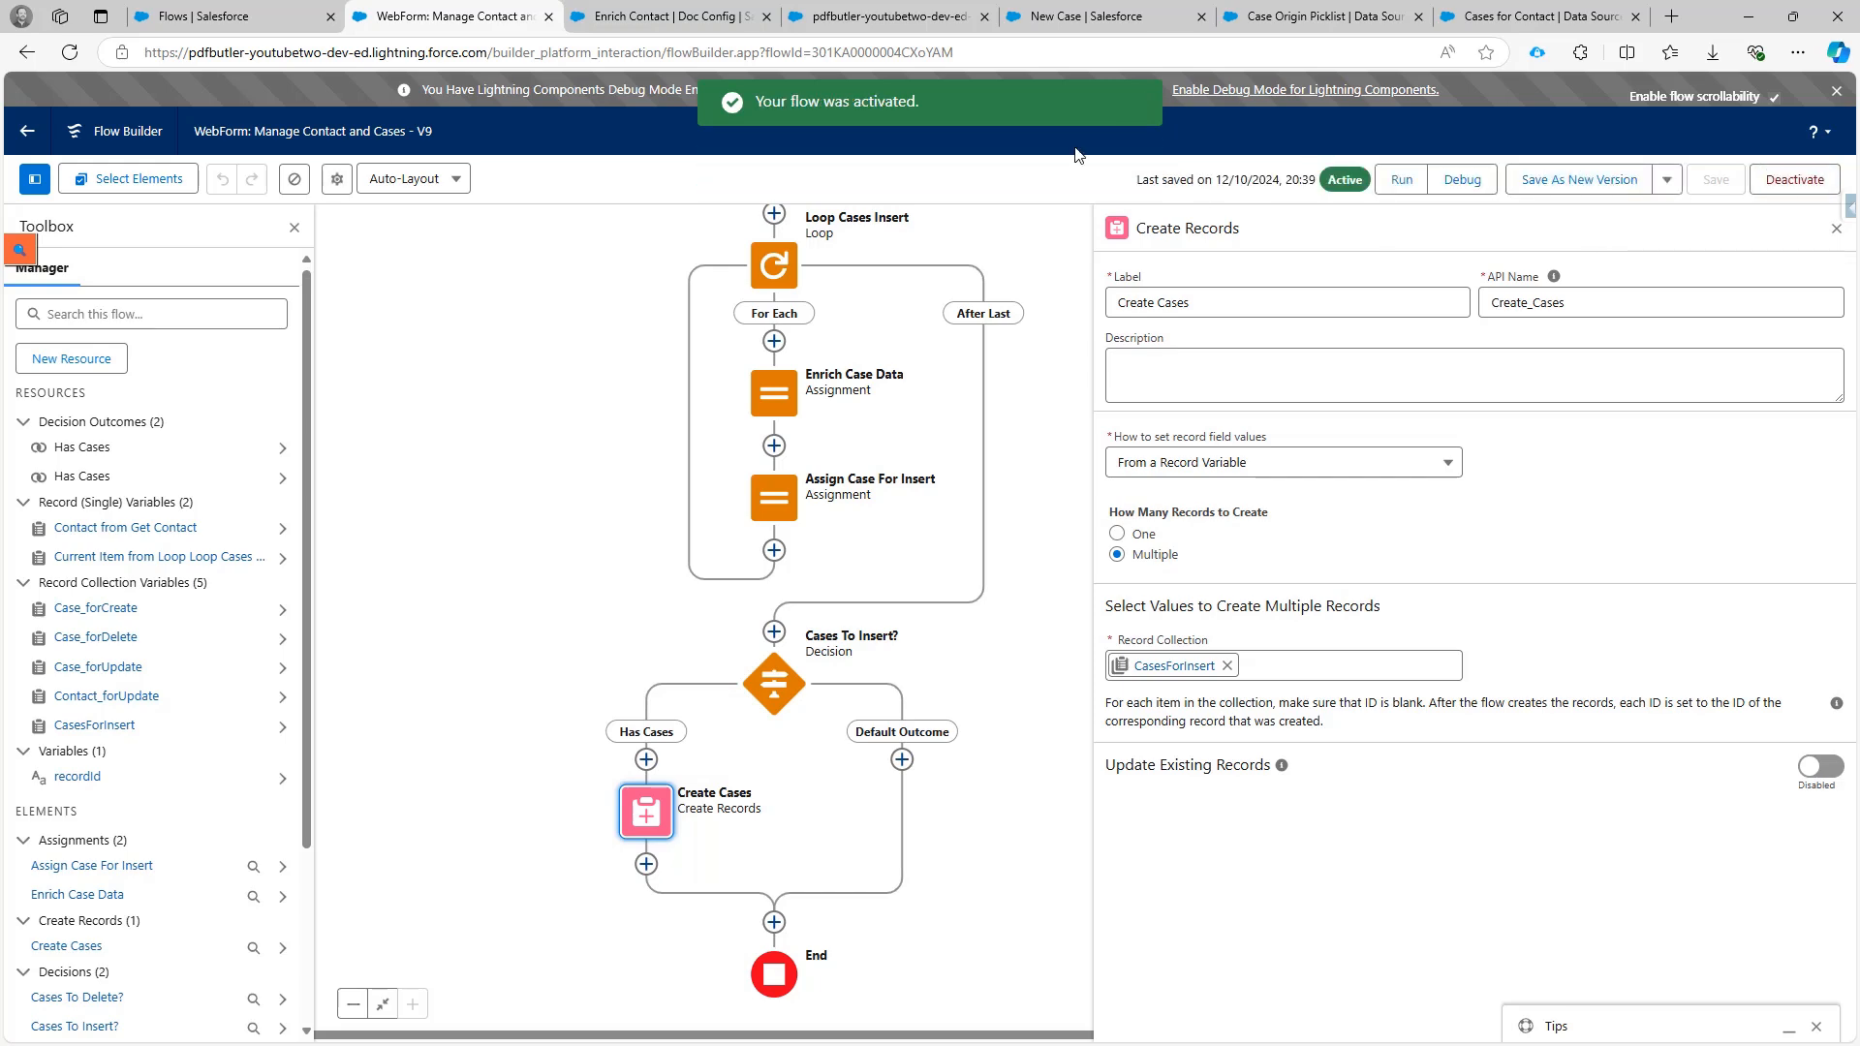
Switch to the contact record and create a Form Butler request with the Enrich Contact | Enrich Lead document configuration.
left_click(1099, 16)
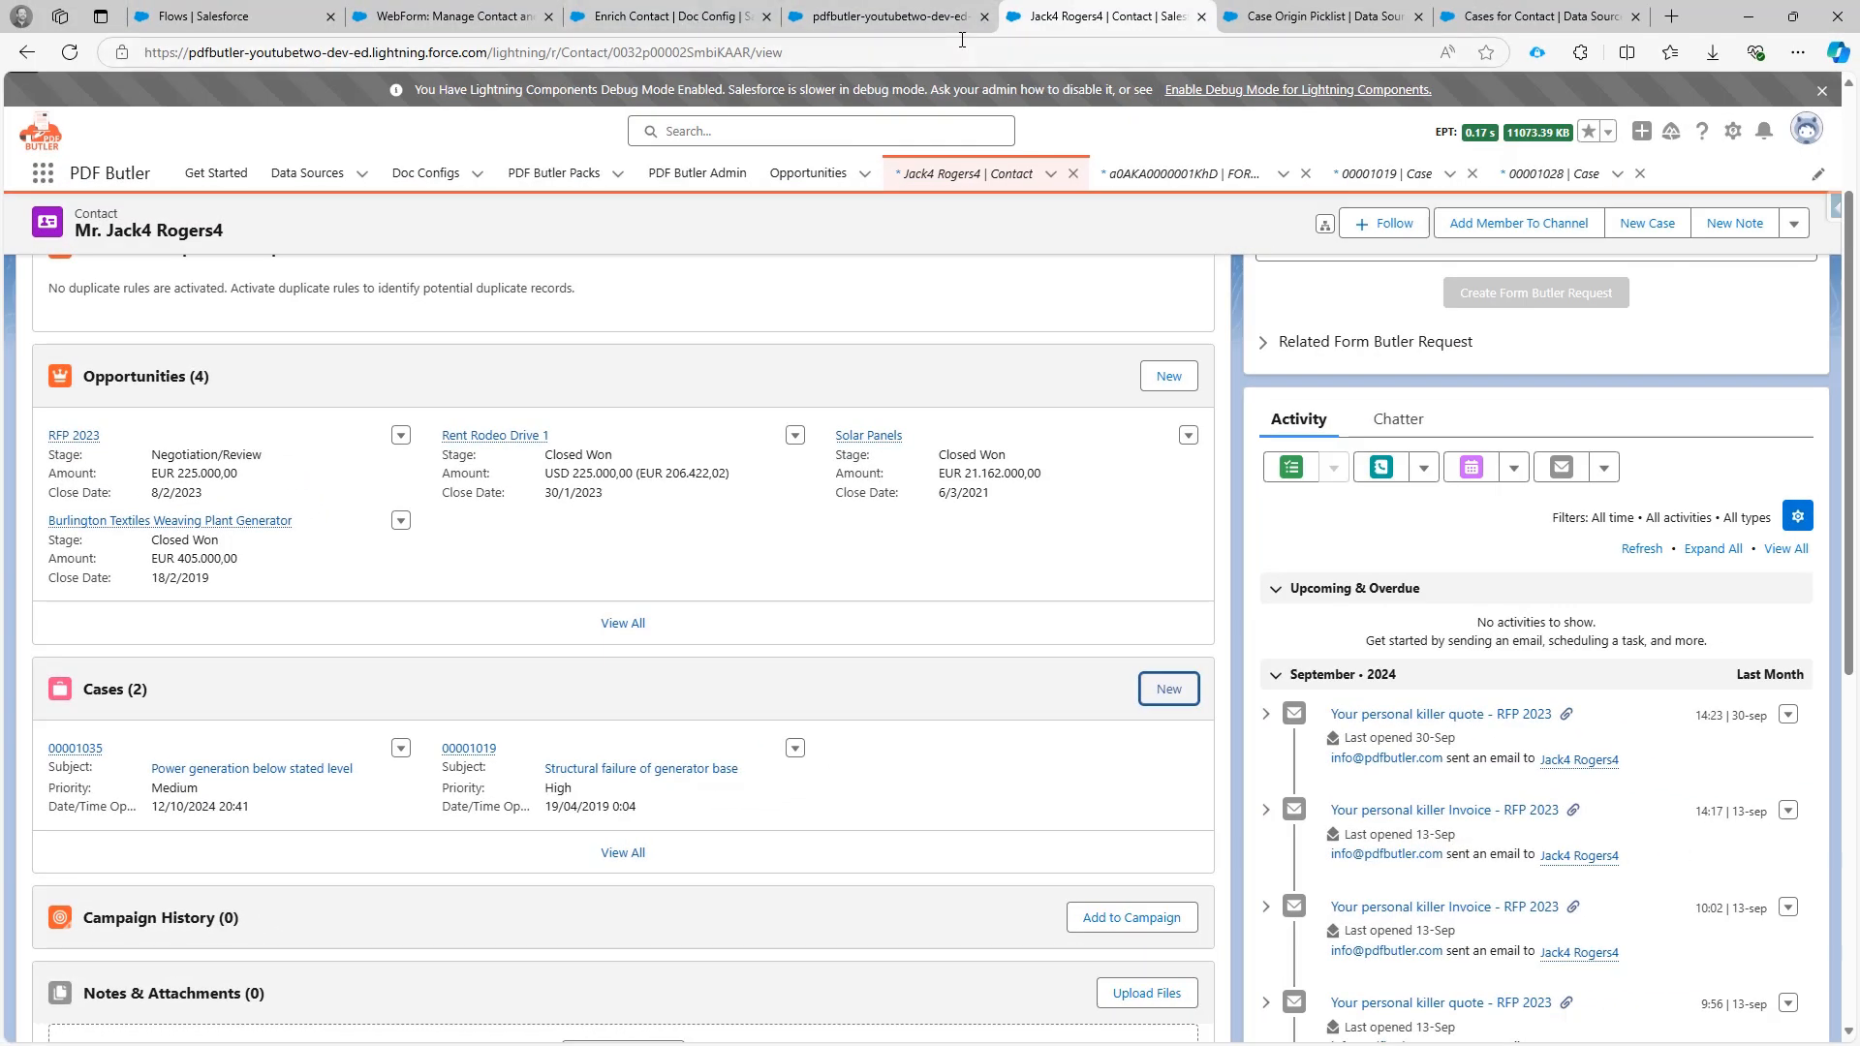
scroll(1211, 433, "up", 2)
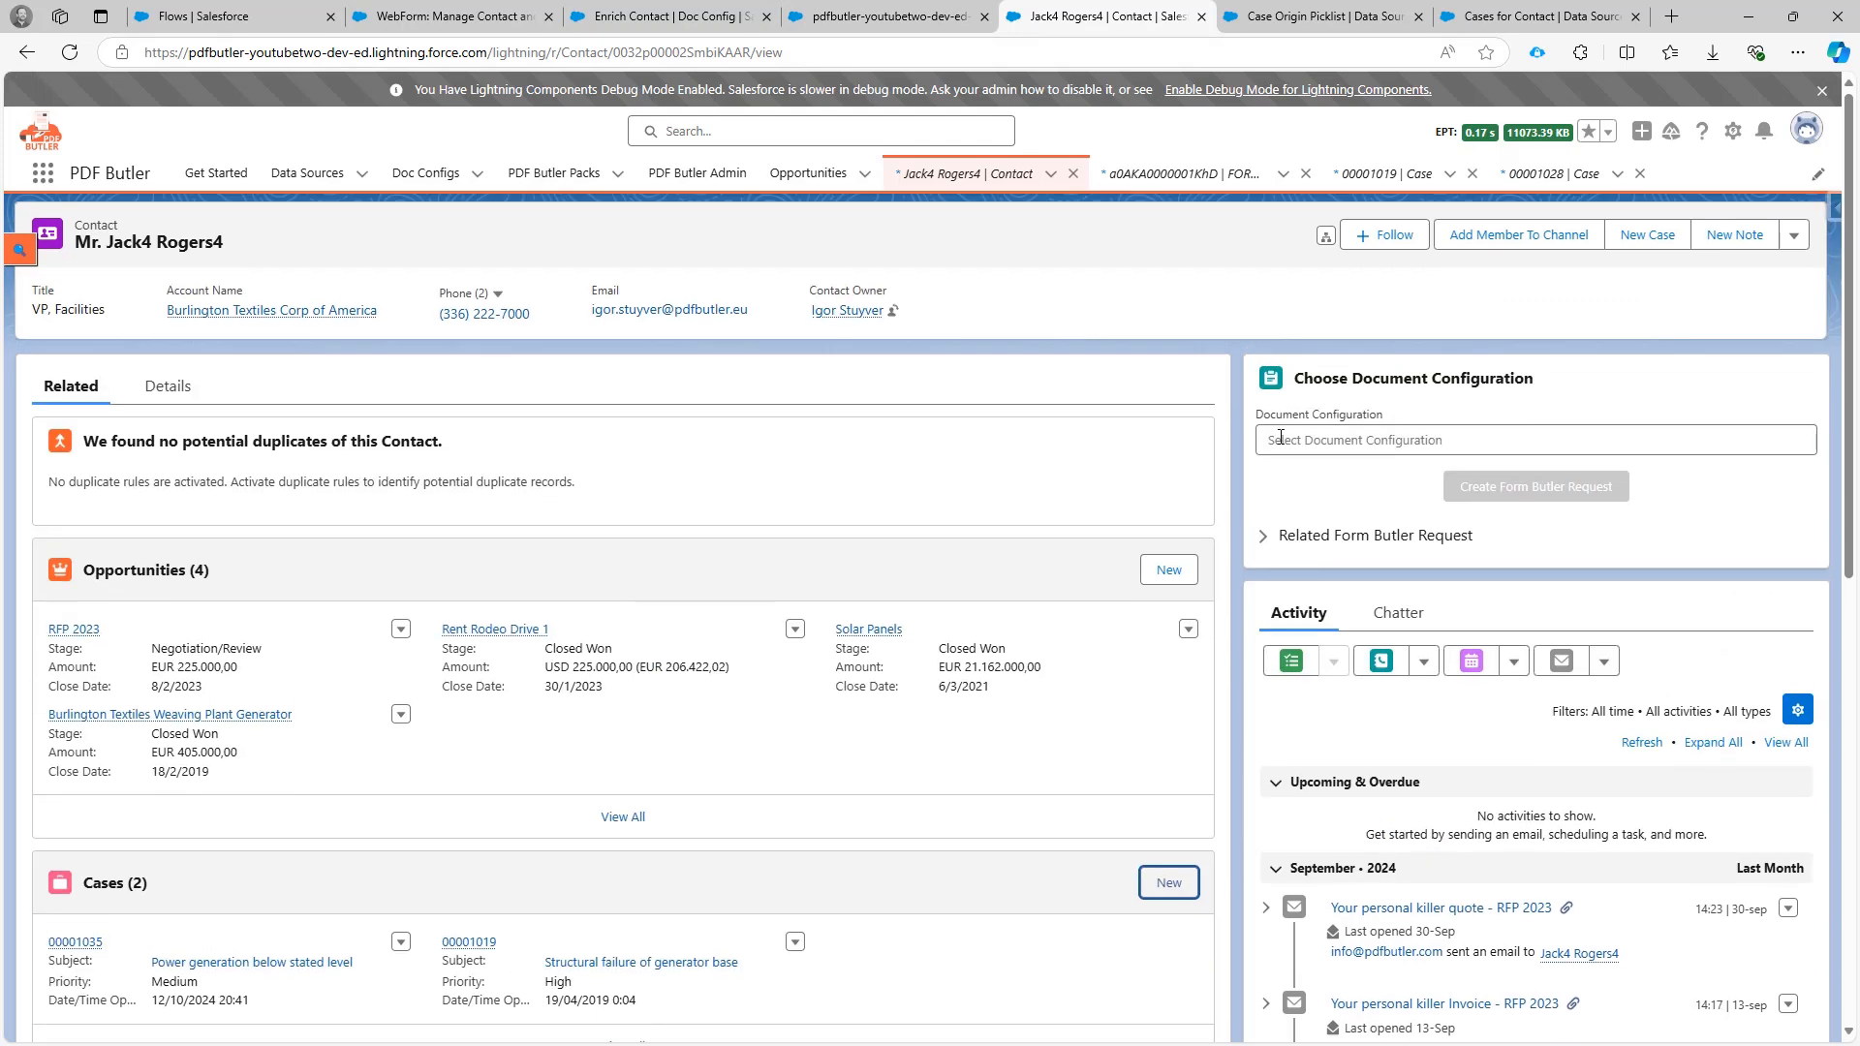
left_click(1280, 438)
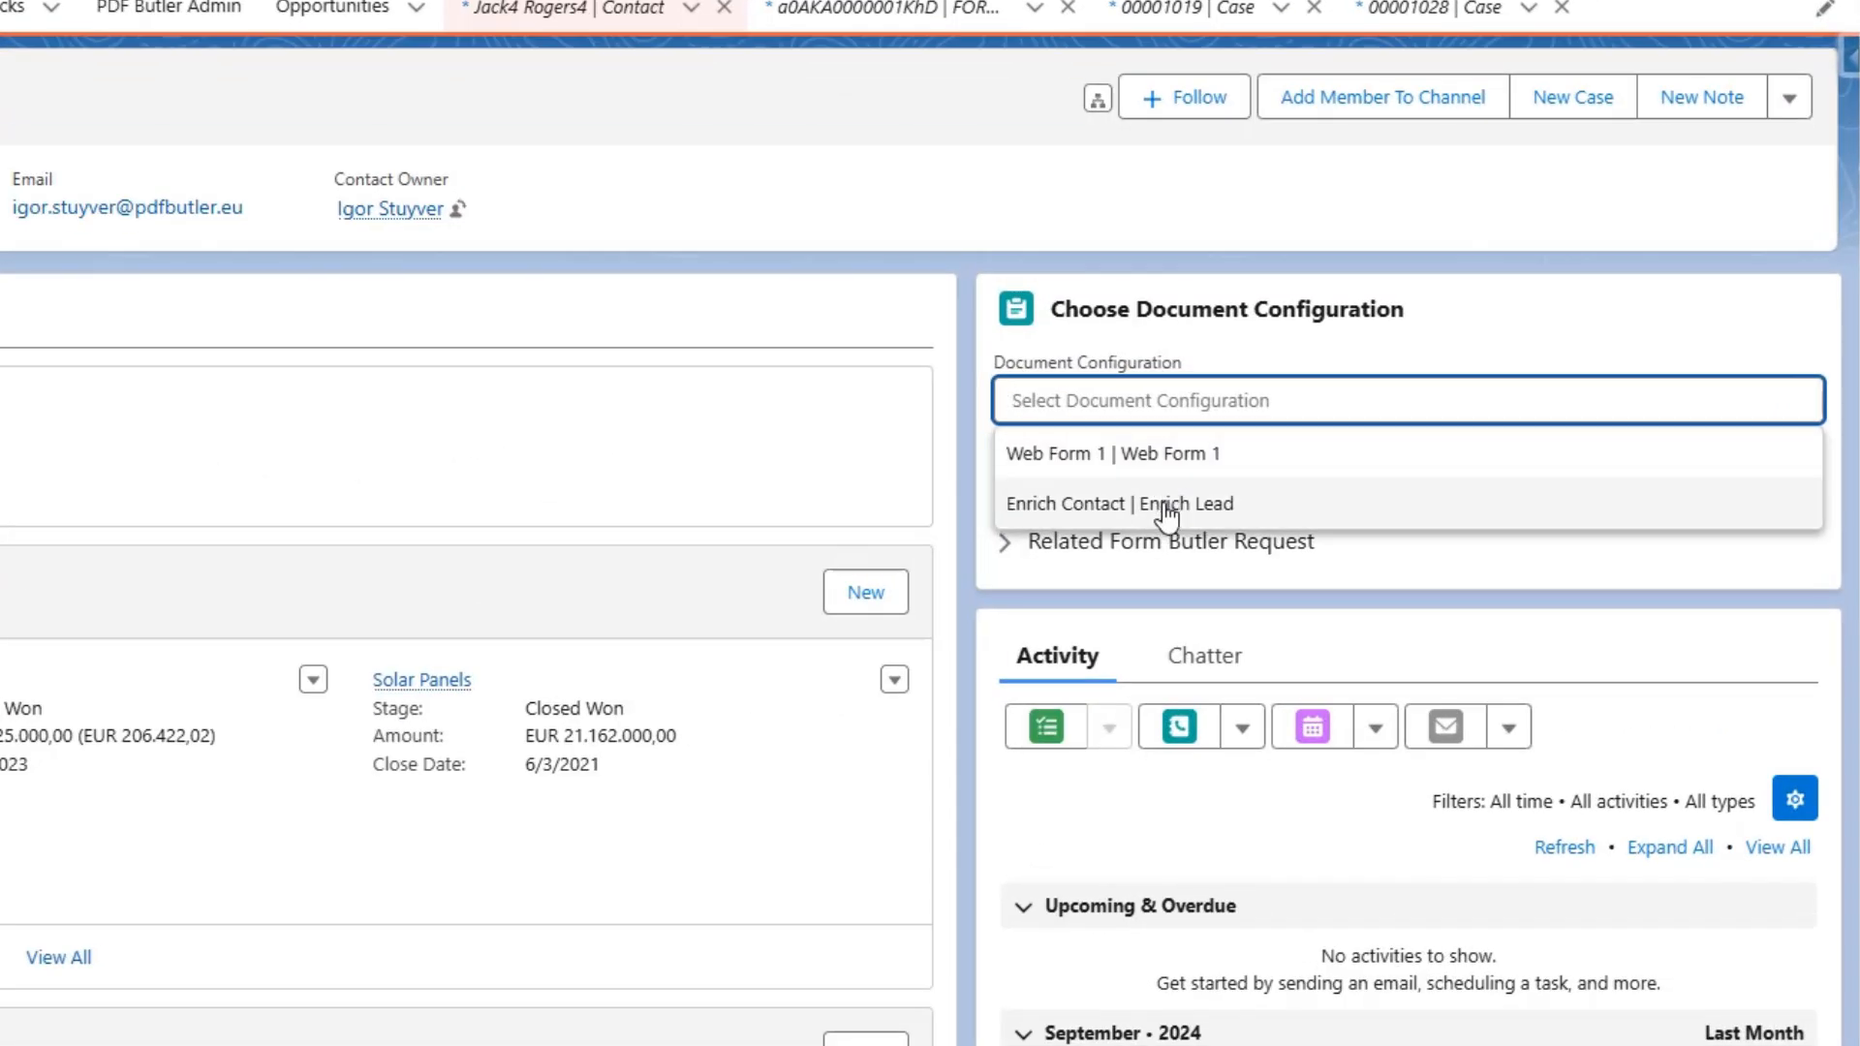
left_click(1167, 505)
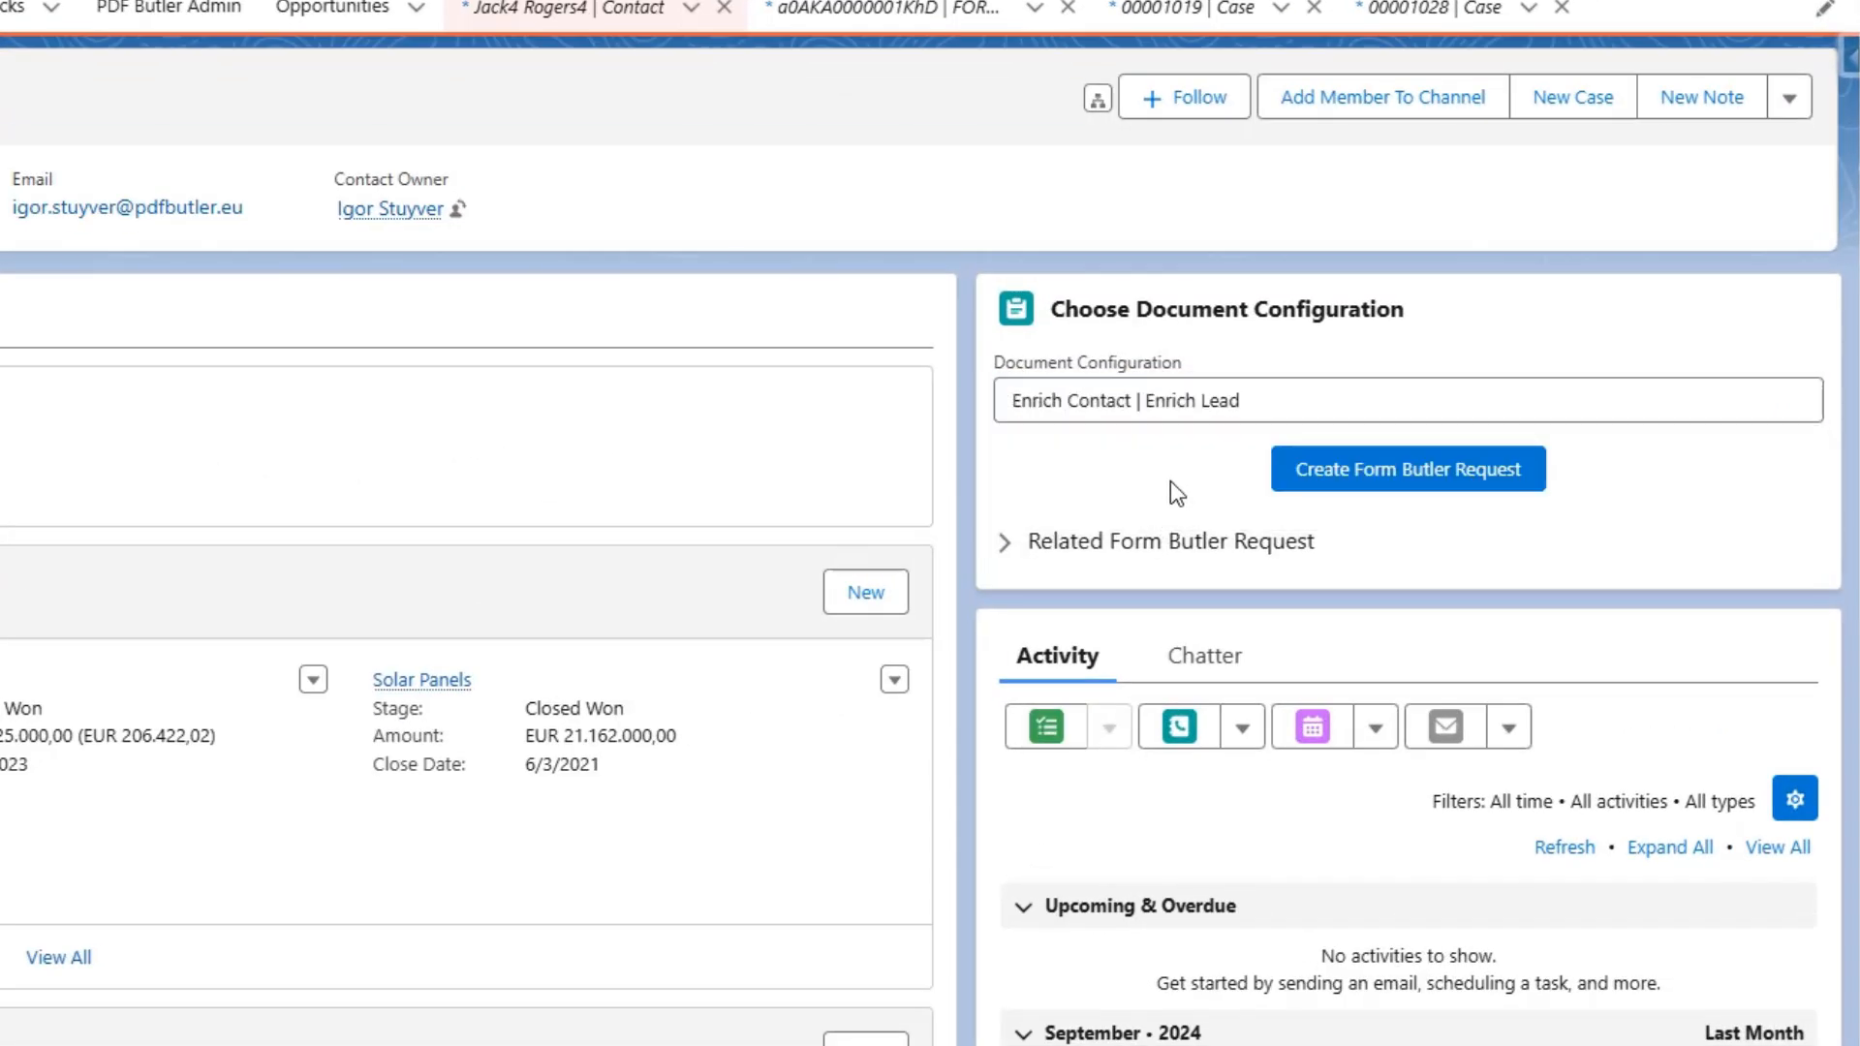
left_click(1374, 484)
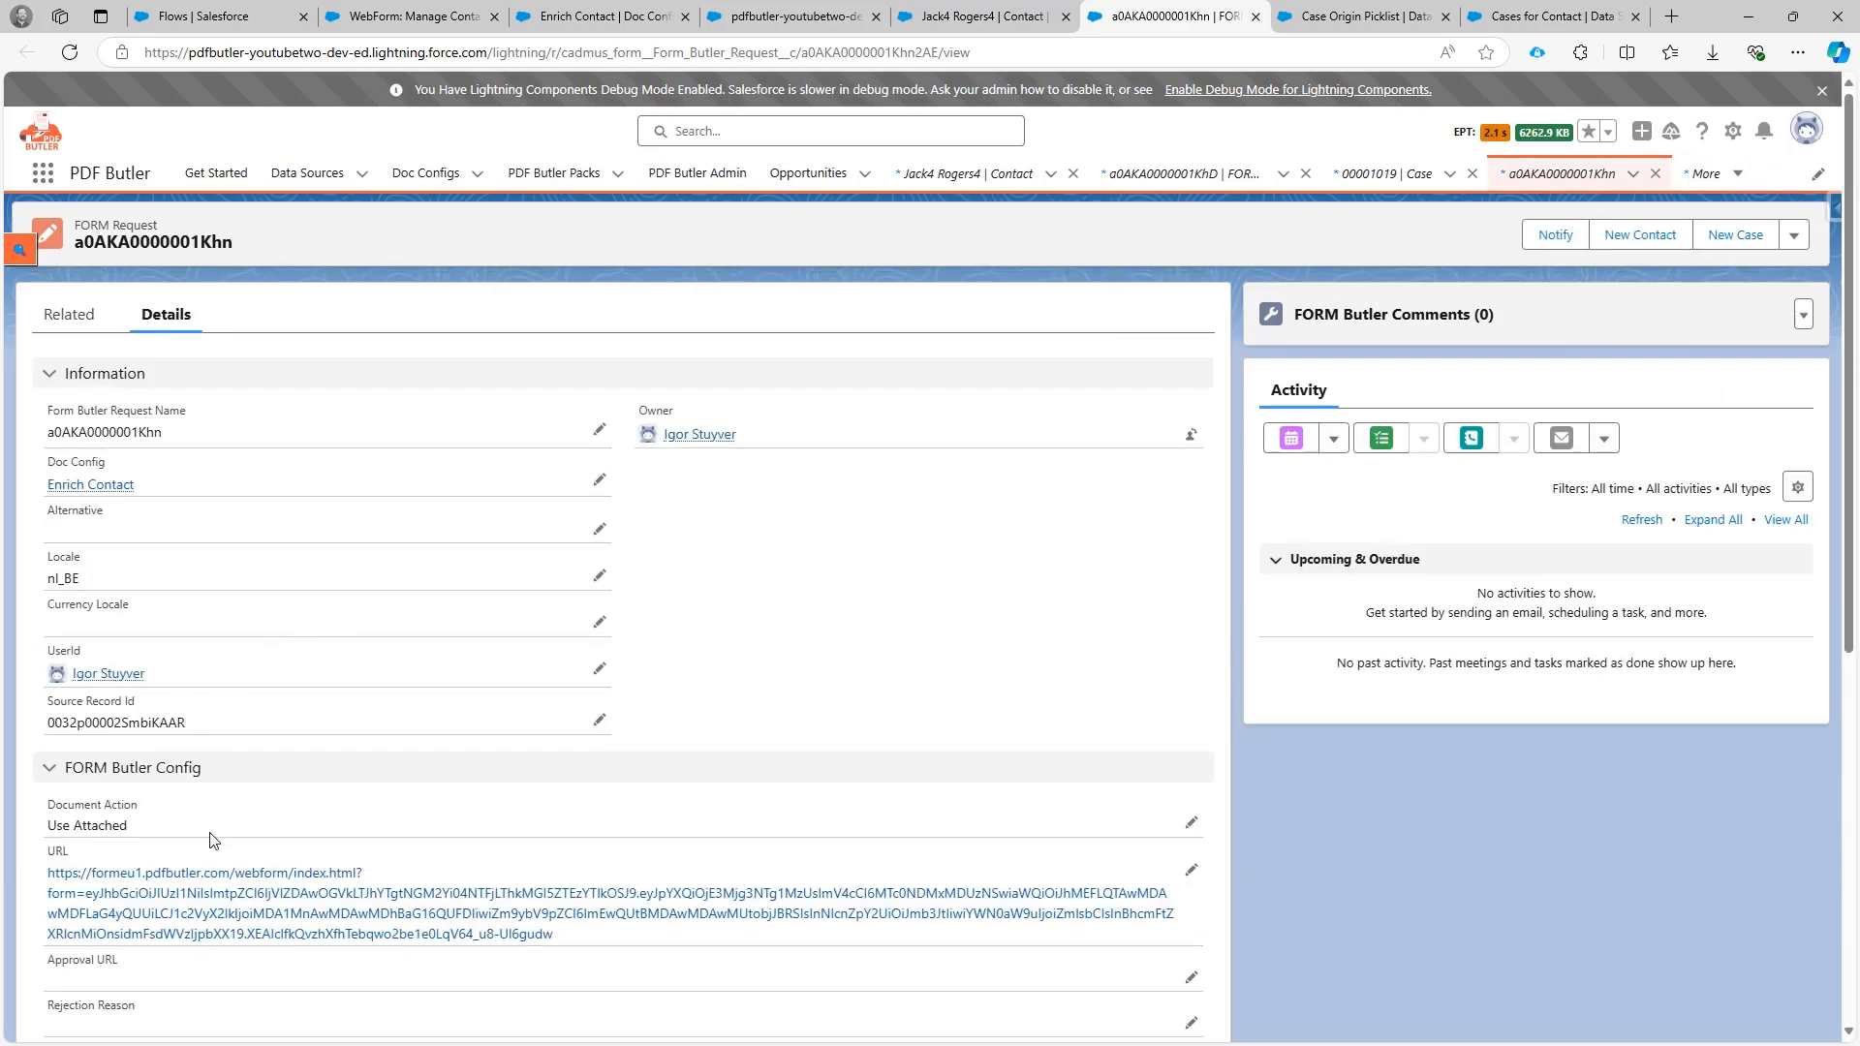
Open the web form from the new form request's URL and review the entries under My Cases.
scroll(194, 736, "down", 6)
scroll(208, 795, "up", 3)
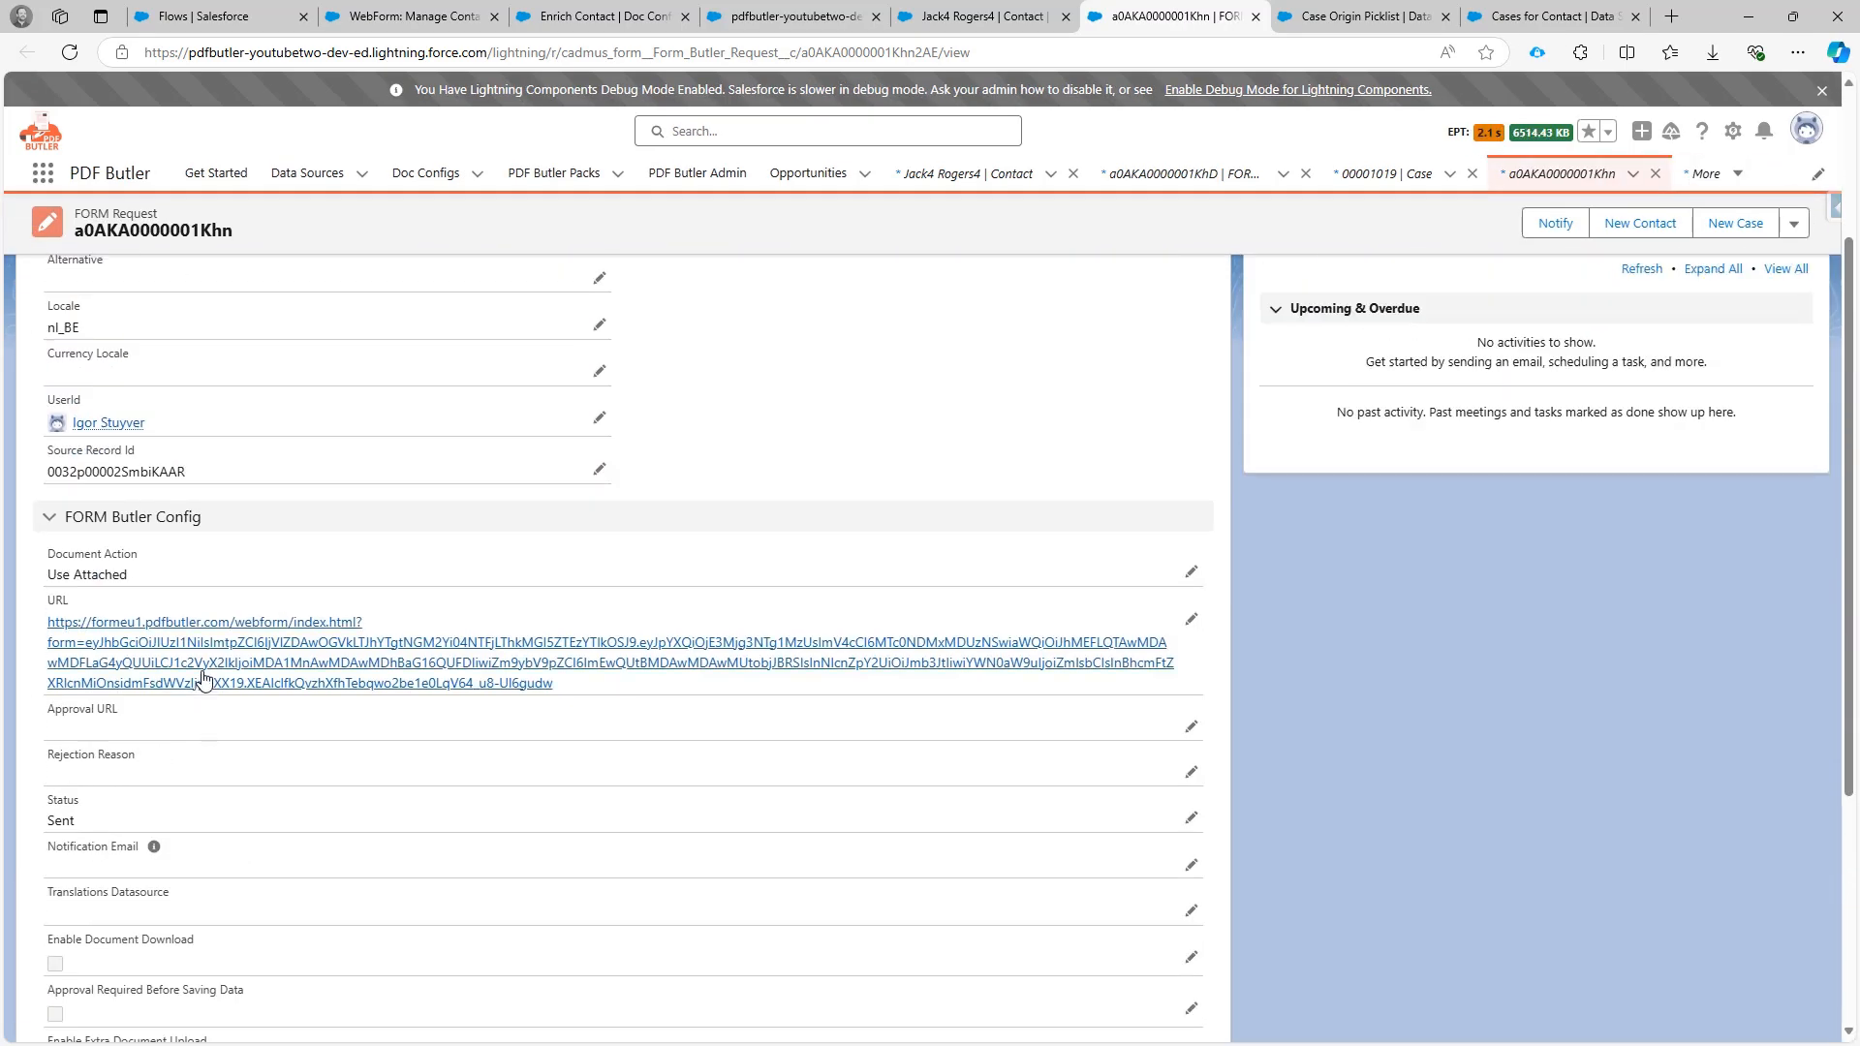
left_click(204, 655)
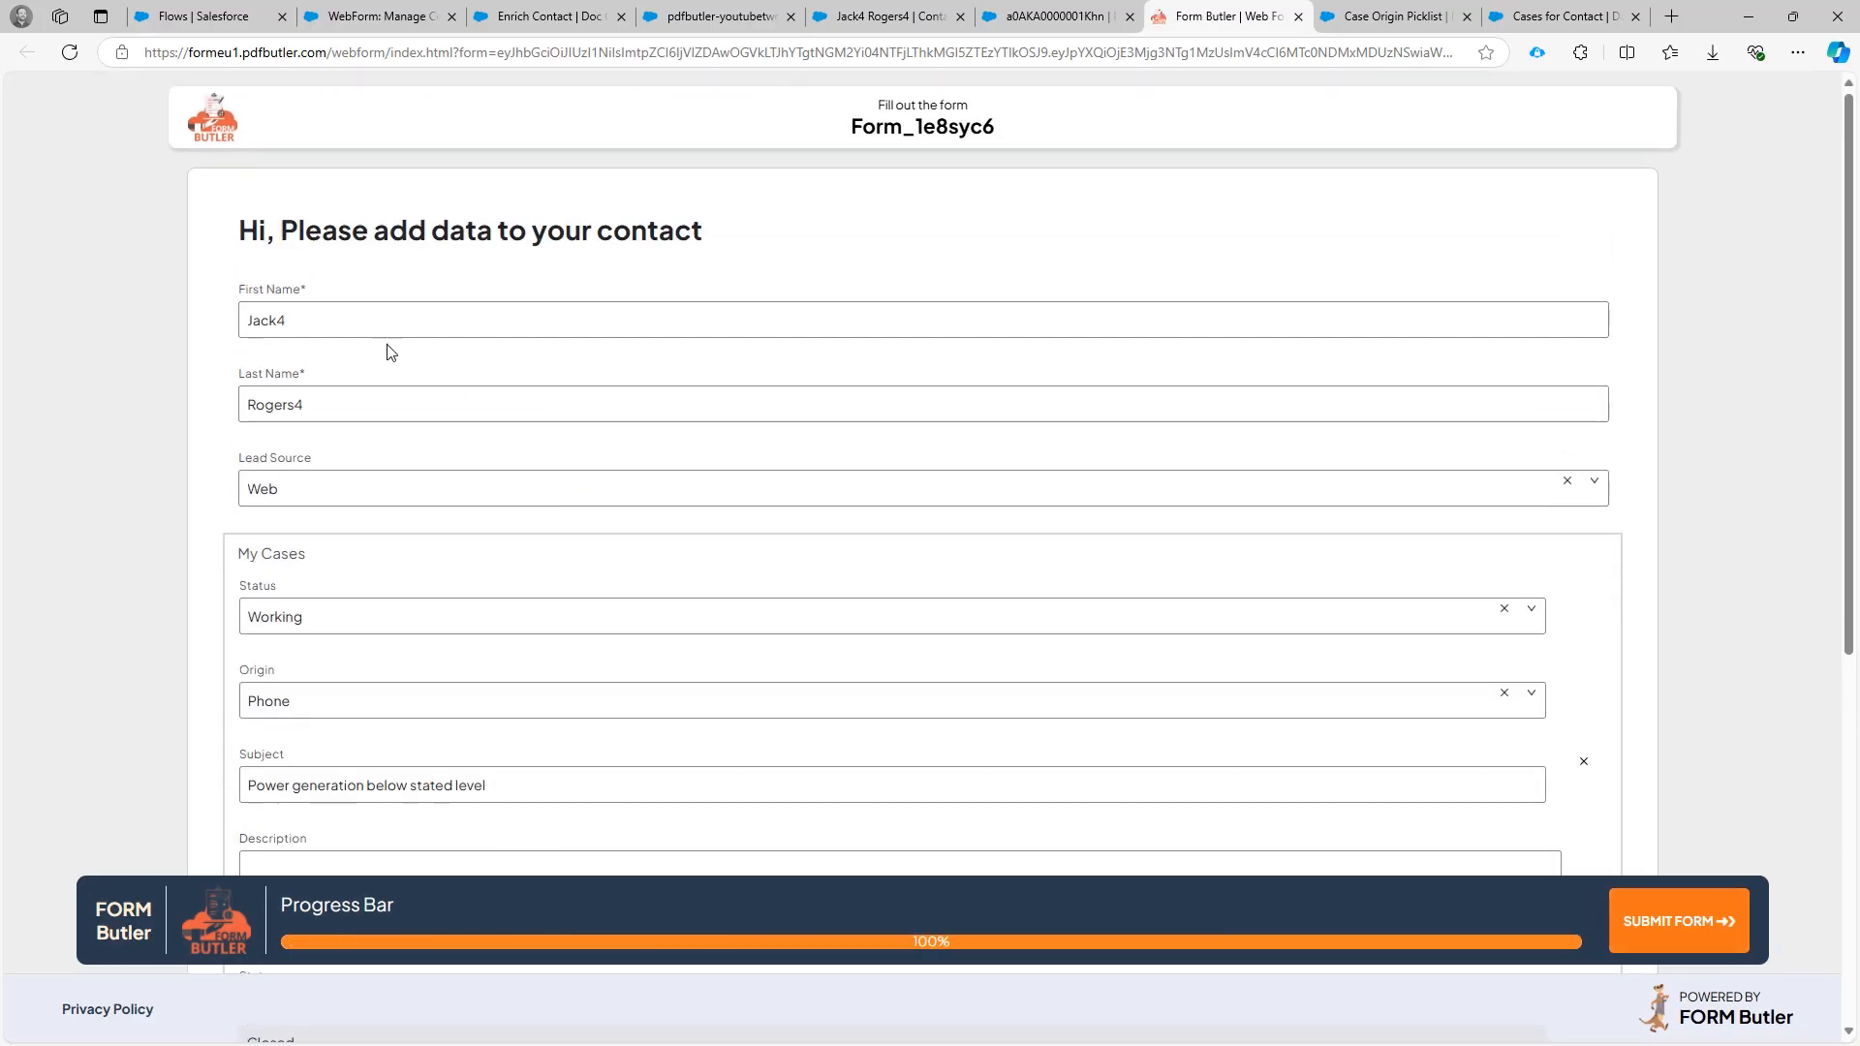
scroll(334, 479, "down", 1)
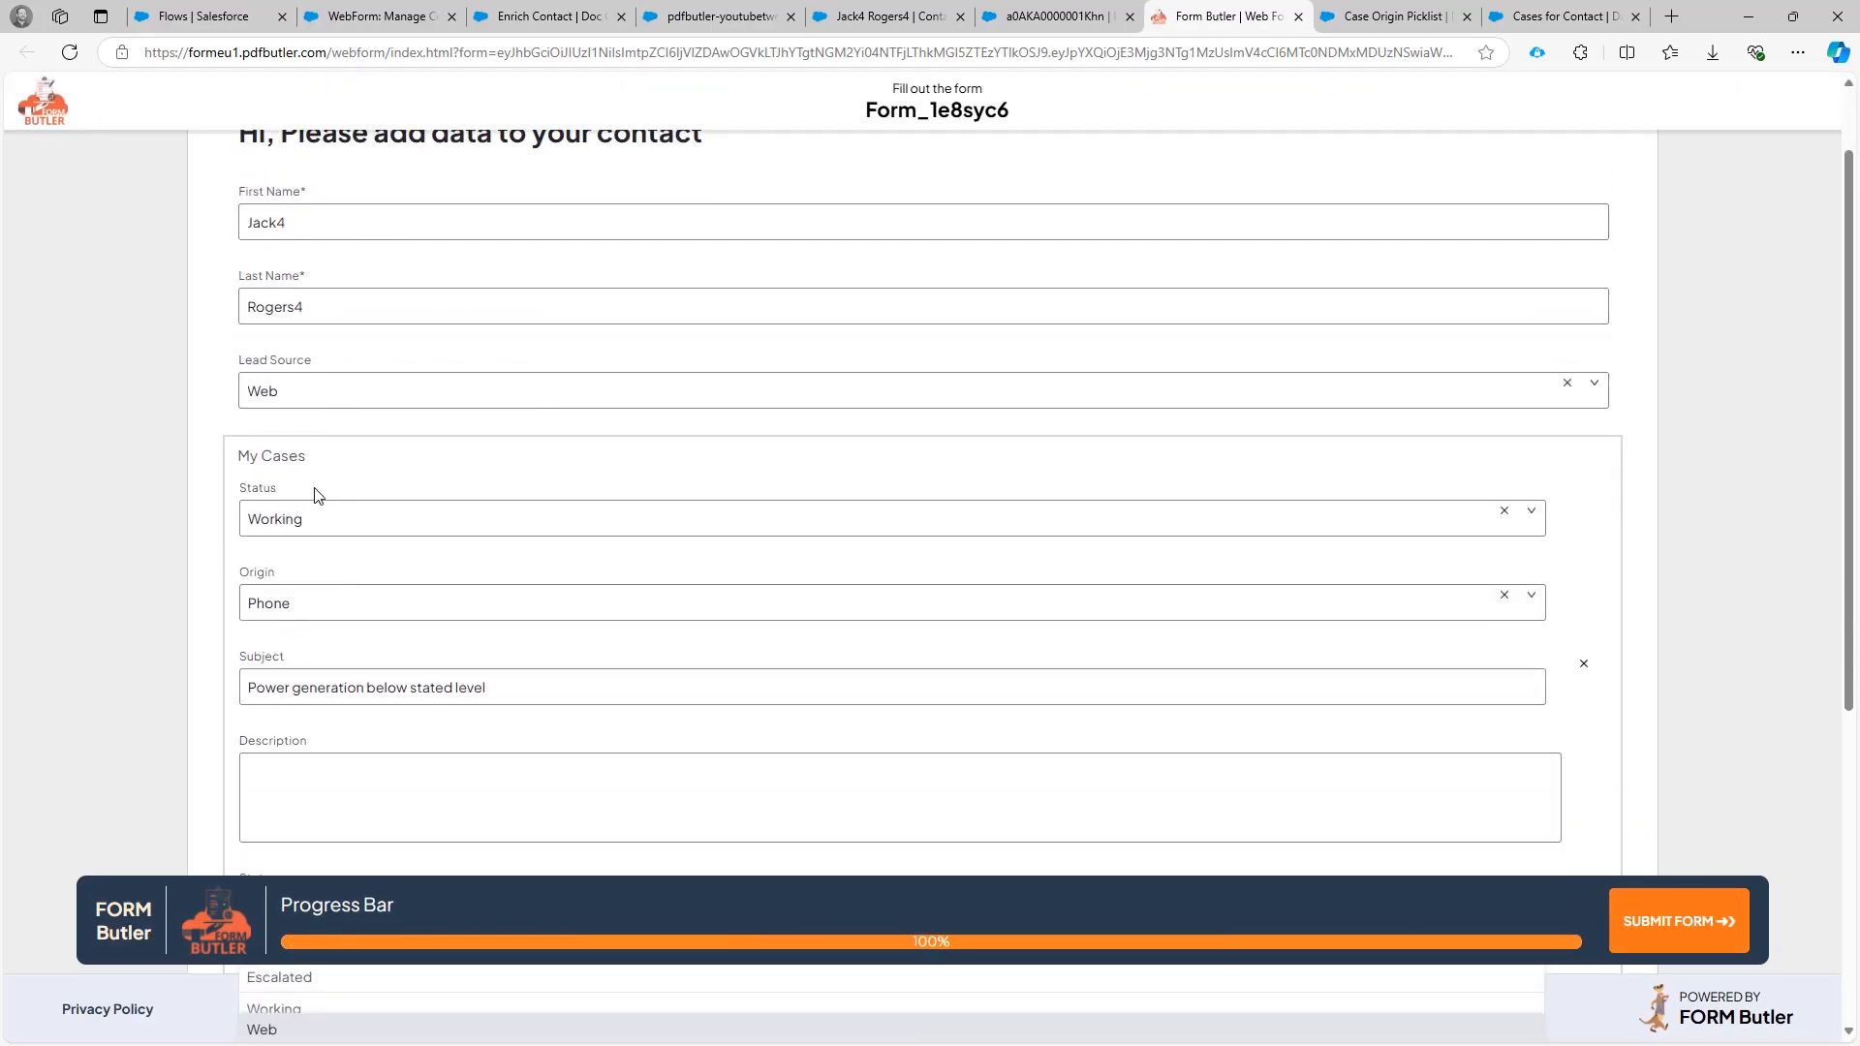
scroll(318, 496, "down", 3)
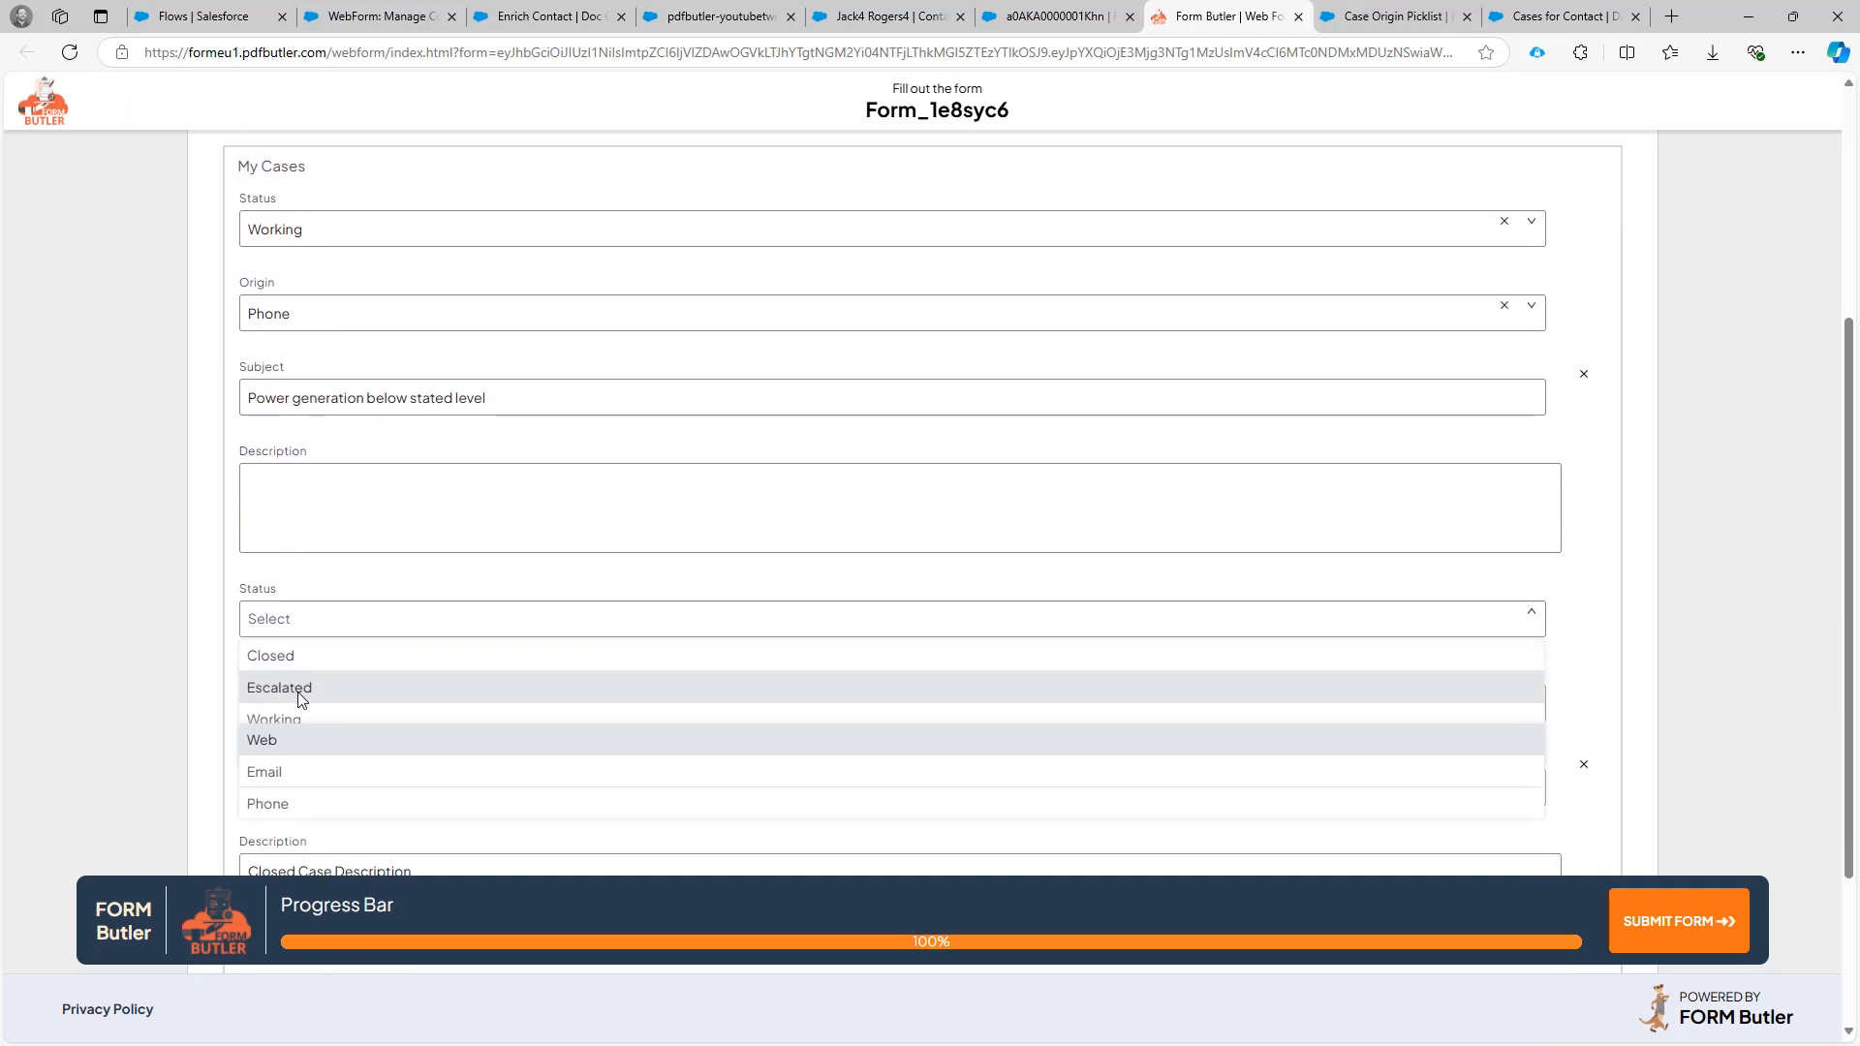
Set the "Structural failure of generator base" case's status to Escalated and its origin to Phone.
left_click(294, 689)
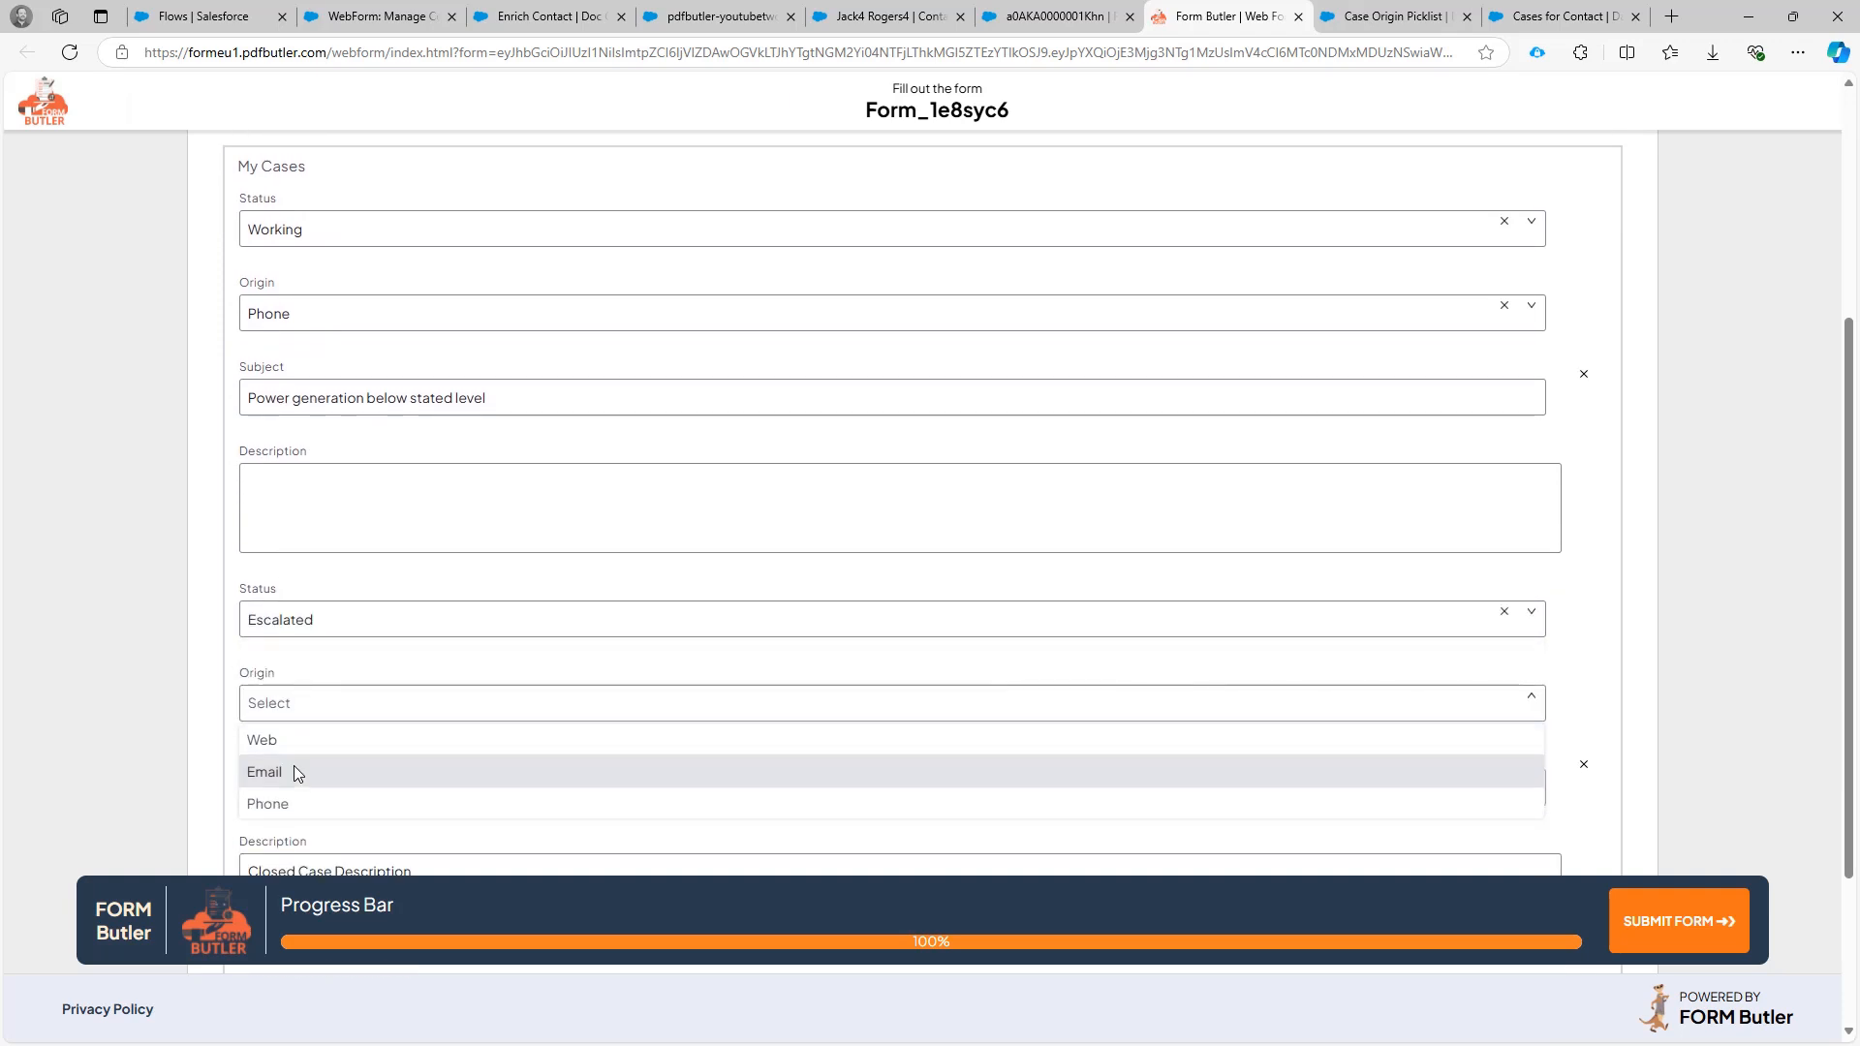
left_click(304, 805)
Remove the "Structural failure of generator base" case and set the "Power generation below stated level" case's description to "New Description".
scroll(310, 768, "down", 2)
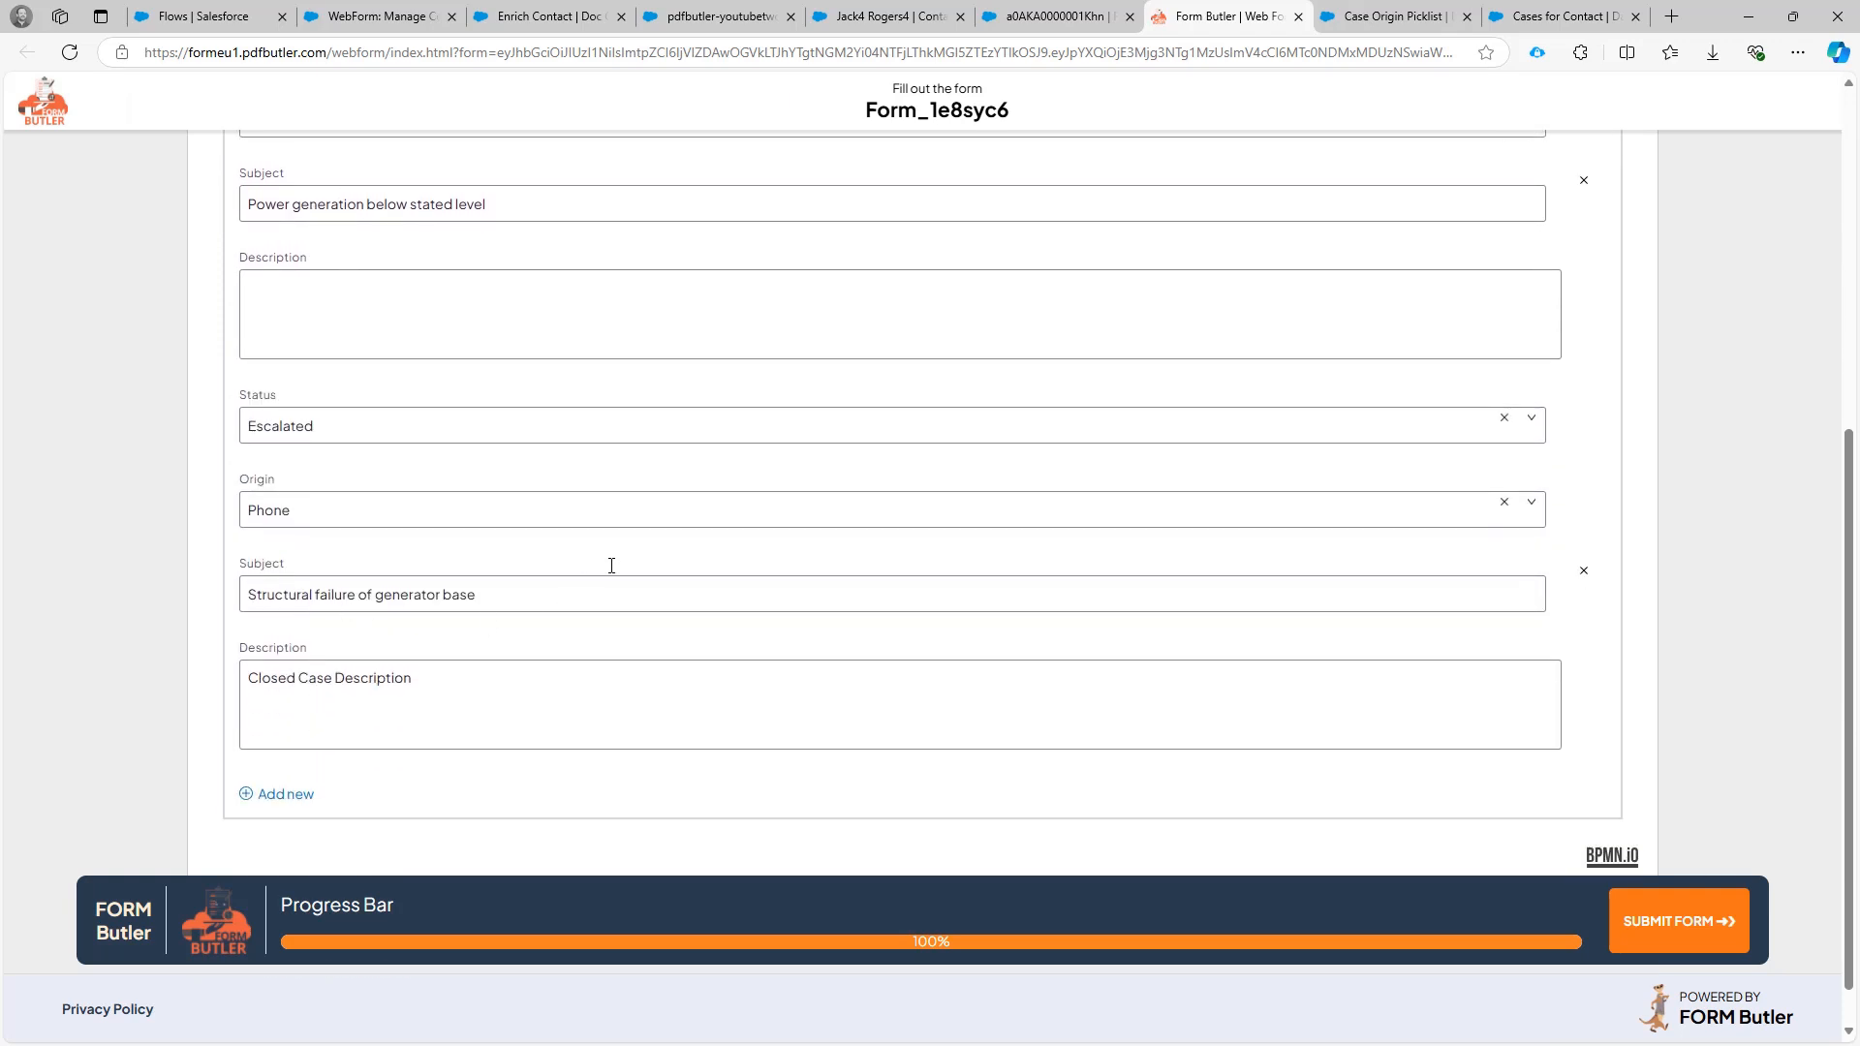
left_click(1586, 572)
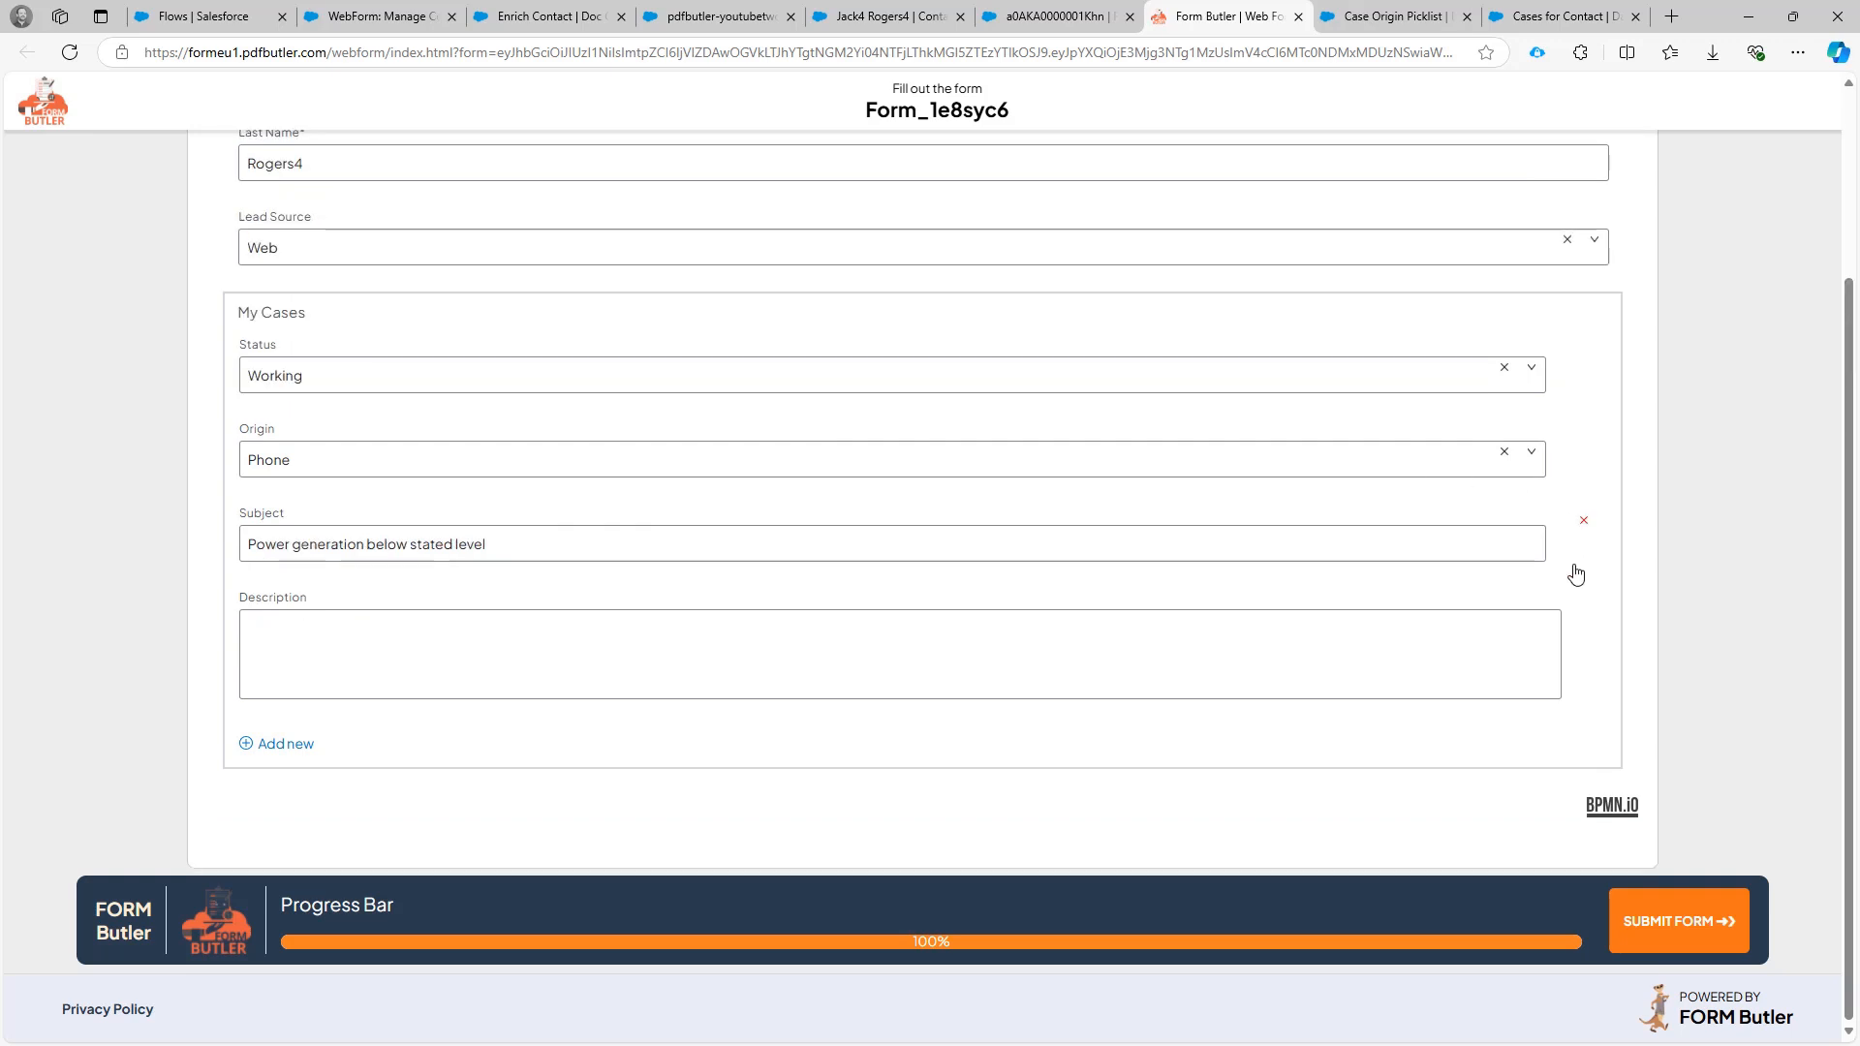
left_click(282, 658)
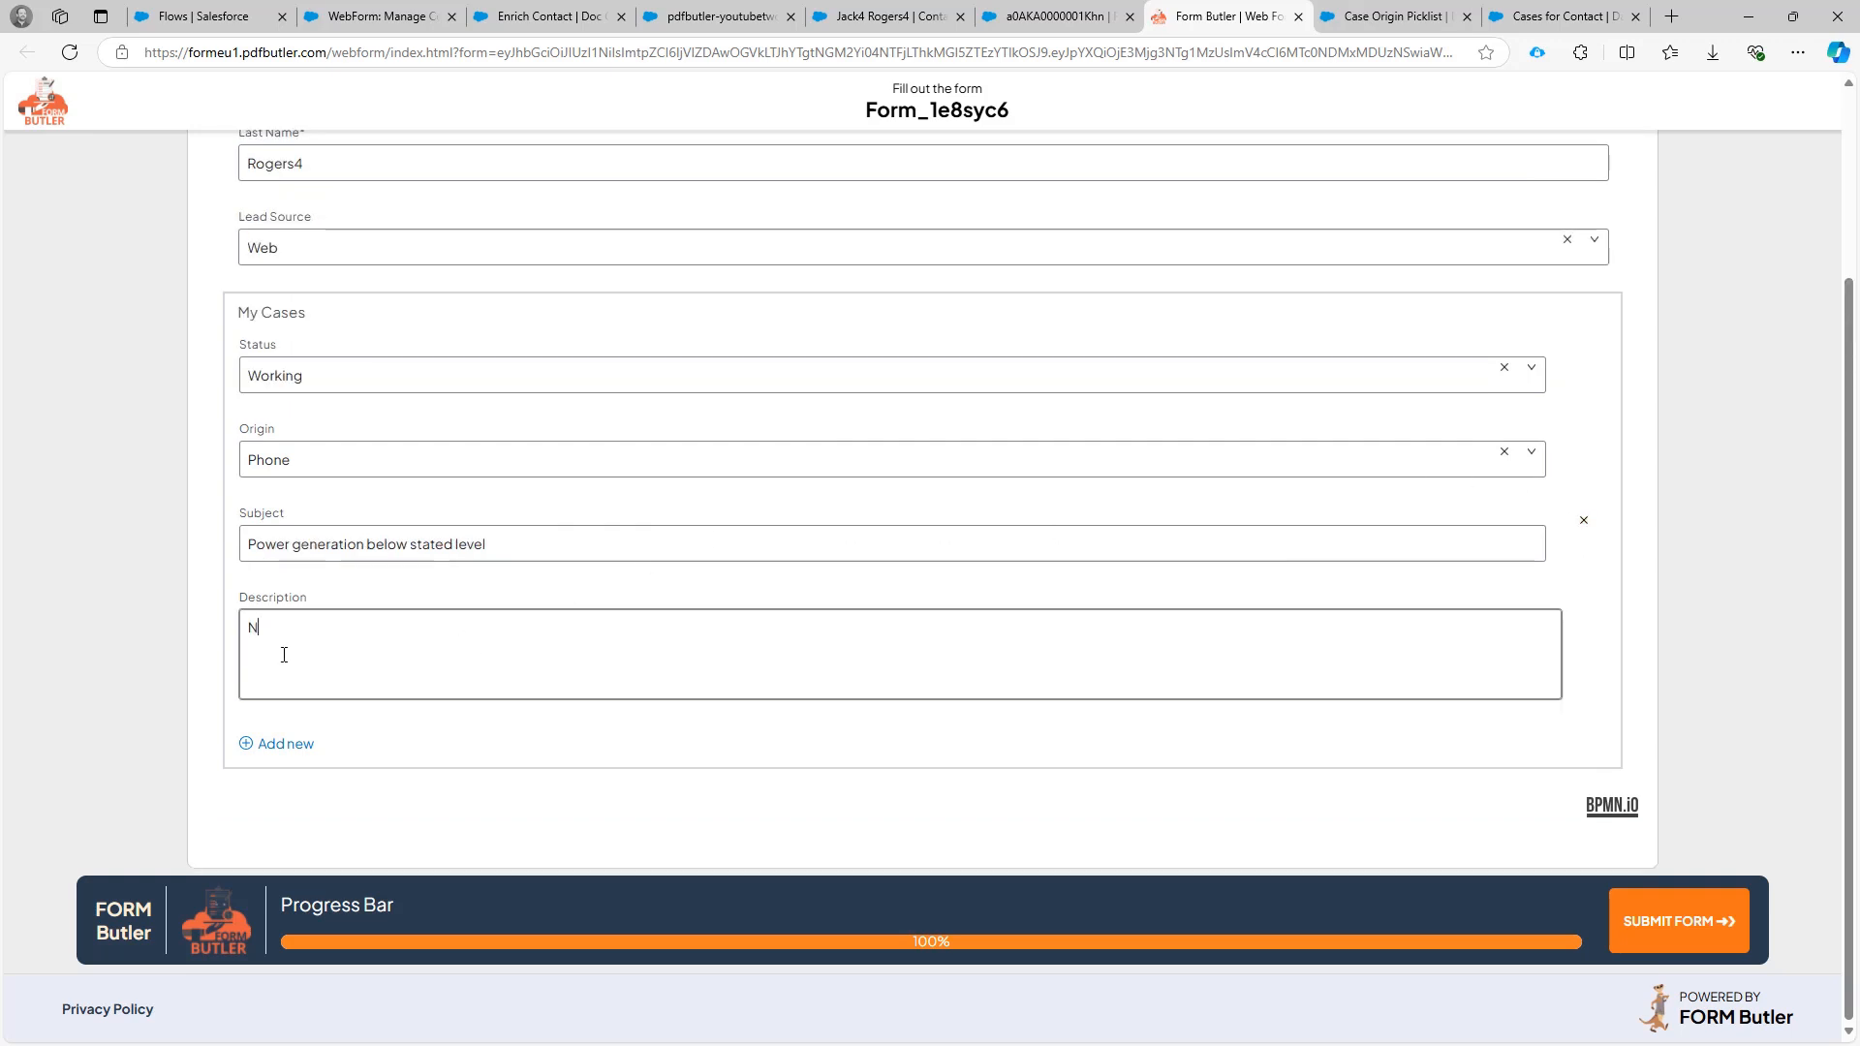
type("New Description")
Add a new entry under My Cases with status Escalated and origin Web.
left_click(275, 743)
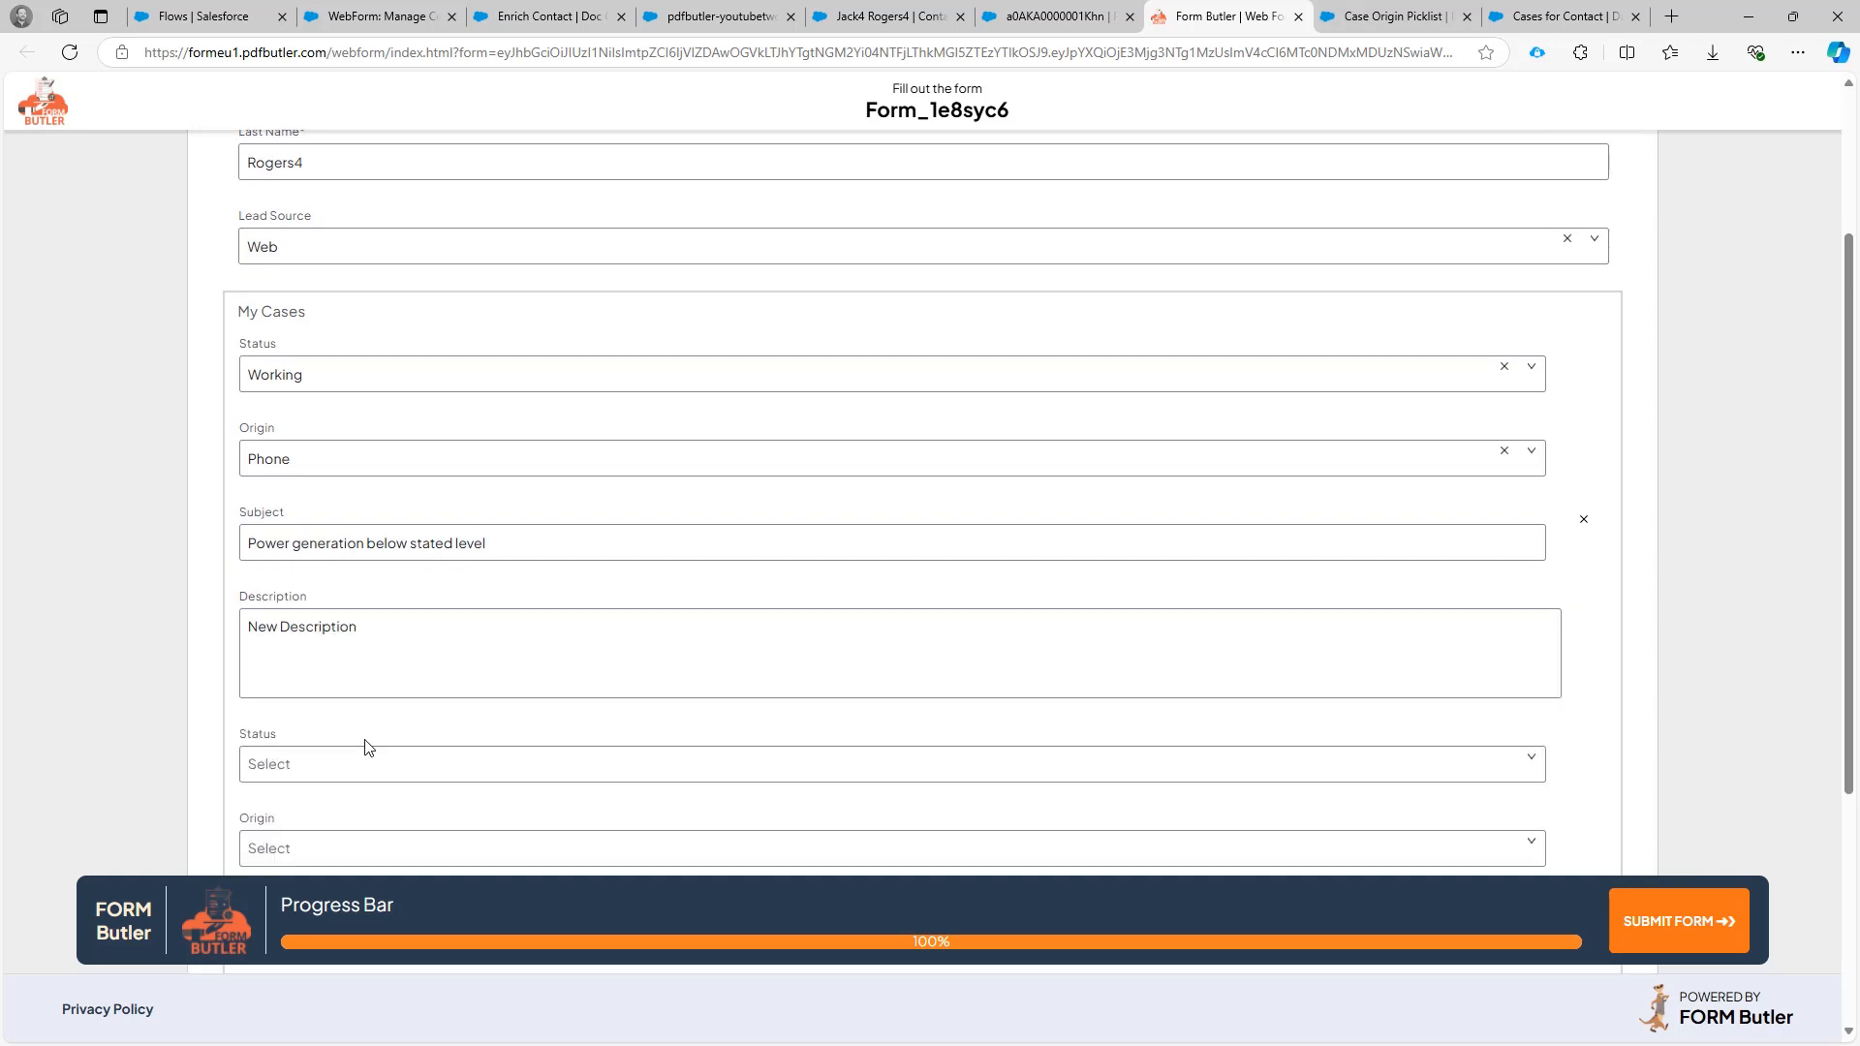
scroll(291, 678, "down", 2)
left_click(286, 570)
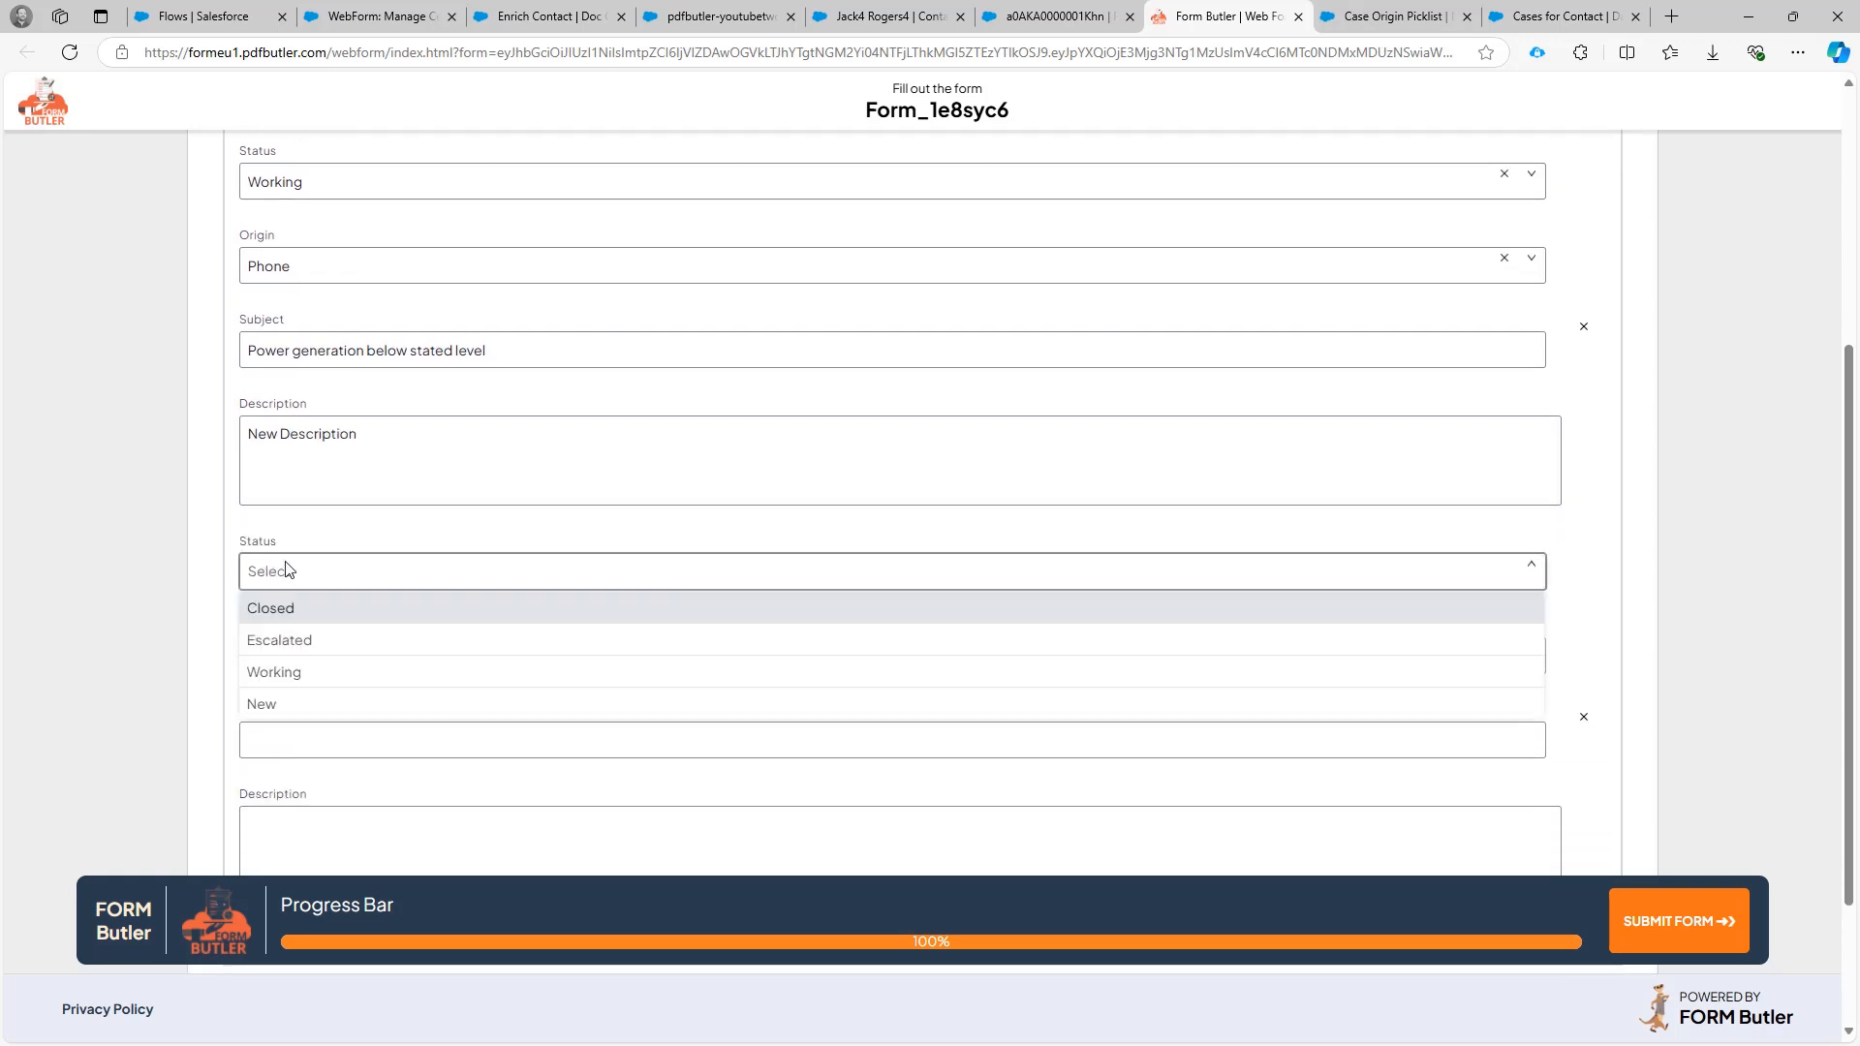
left_click(280, 642)
left_click(284, 656)
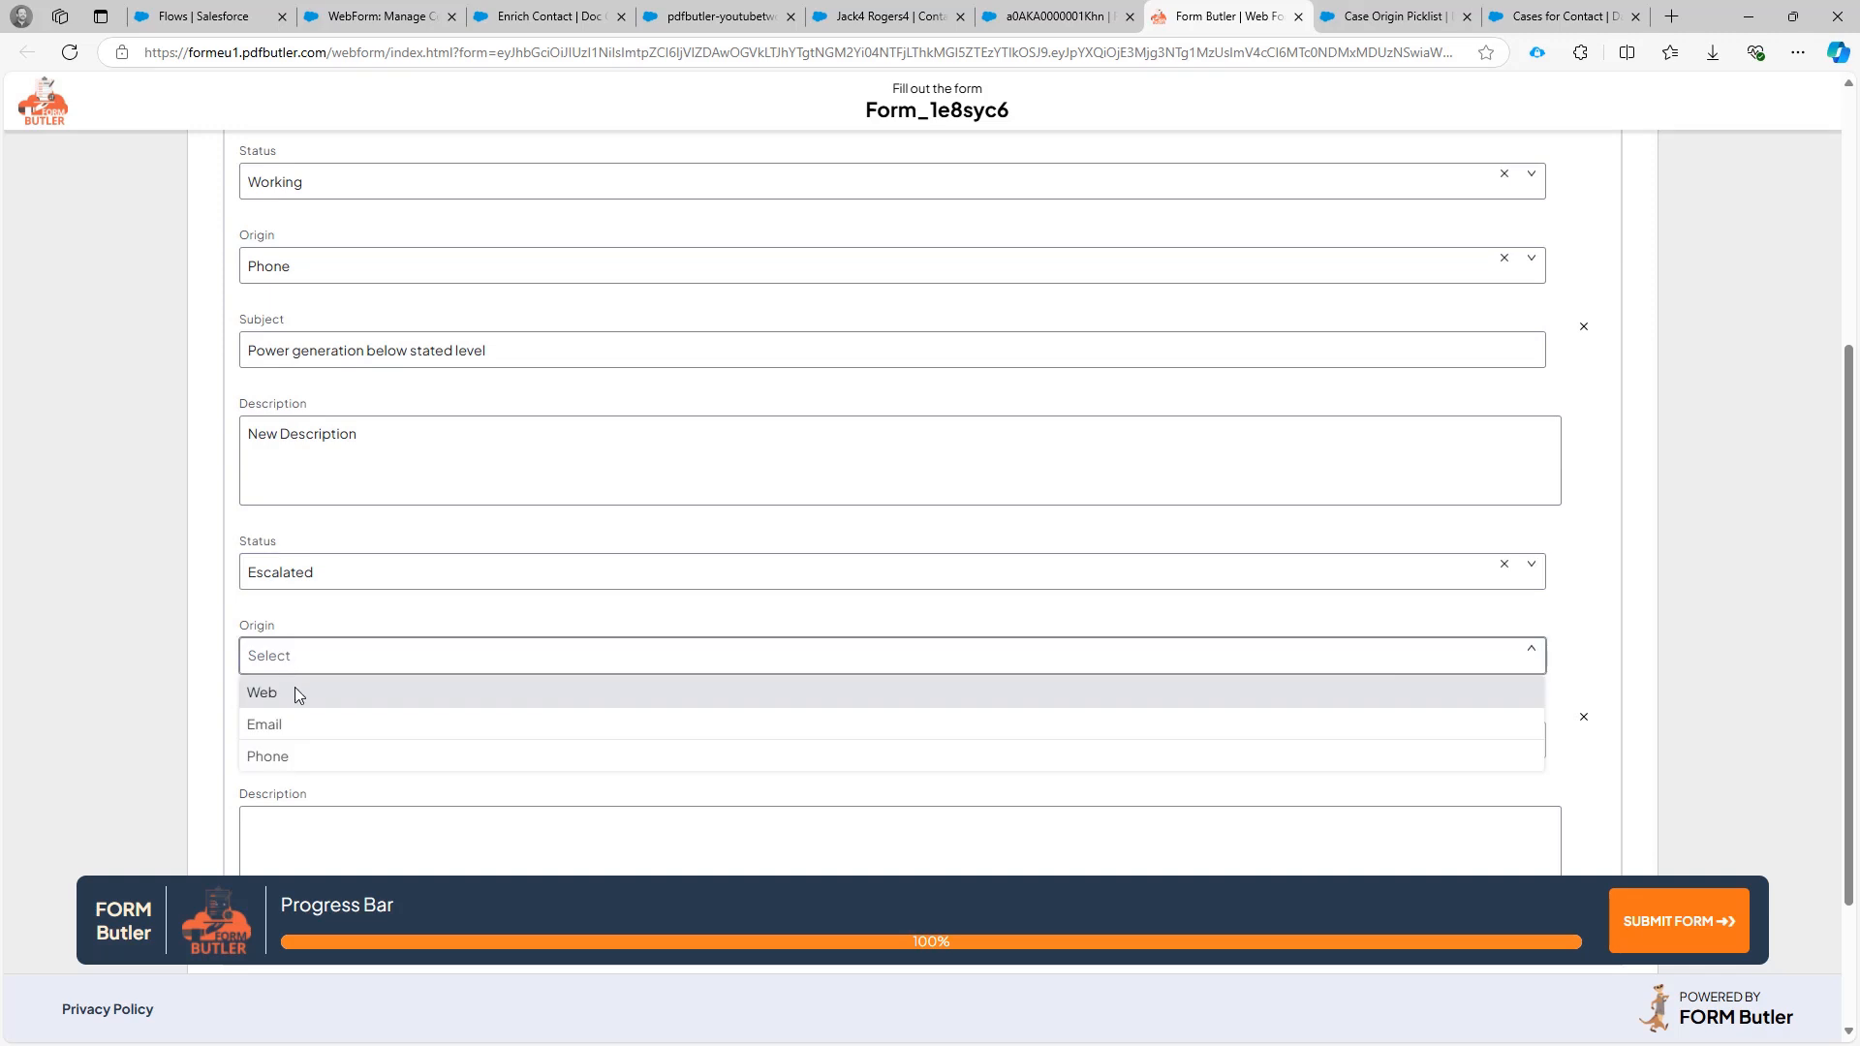
left_click(294, 690)
Give the new Escalated case the subject "Create Case 1" and the description "Create Case 1 Description".
left_click(299, 735)
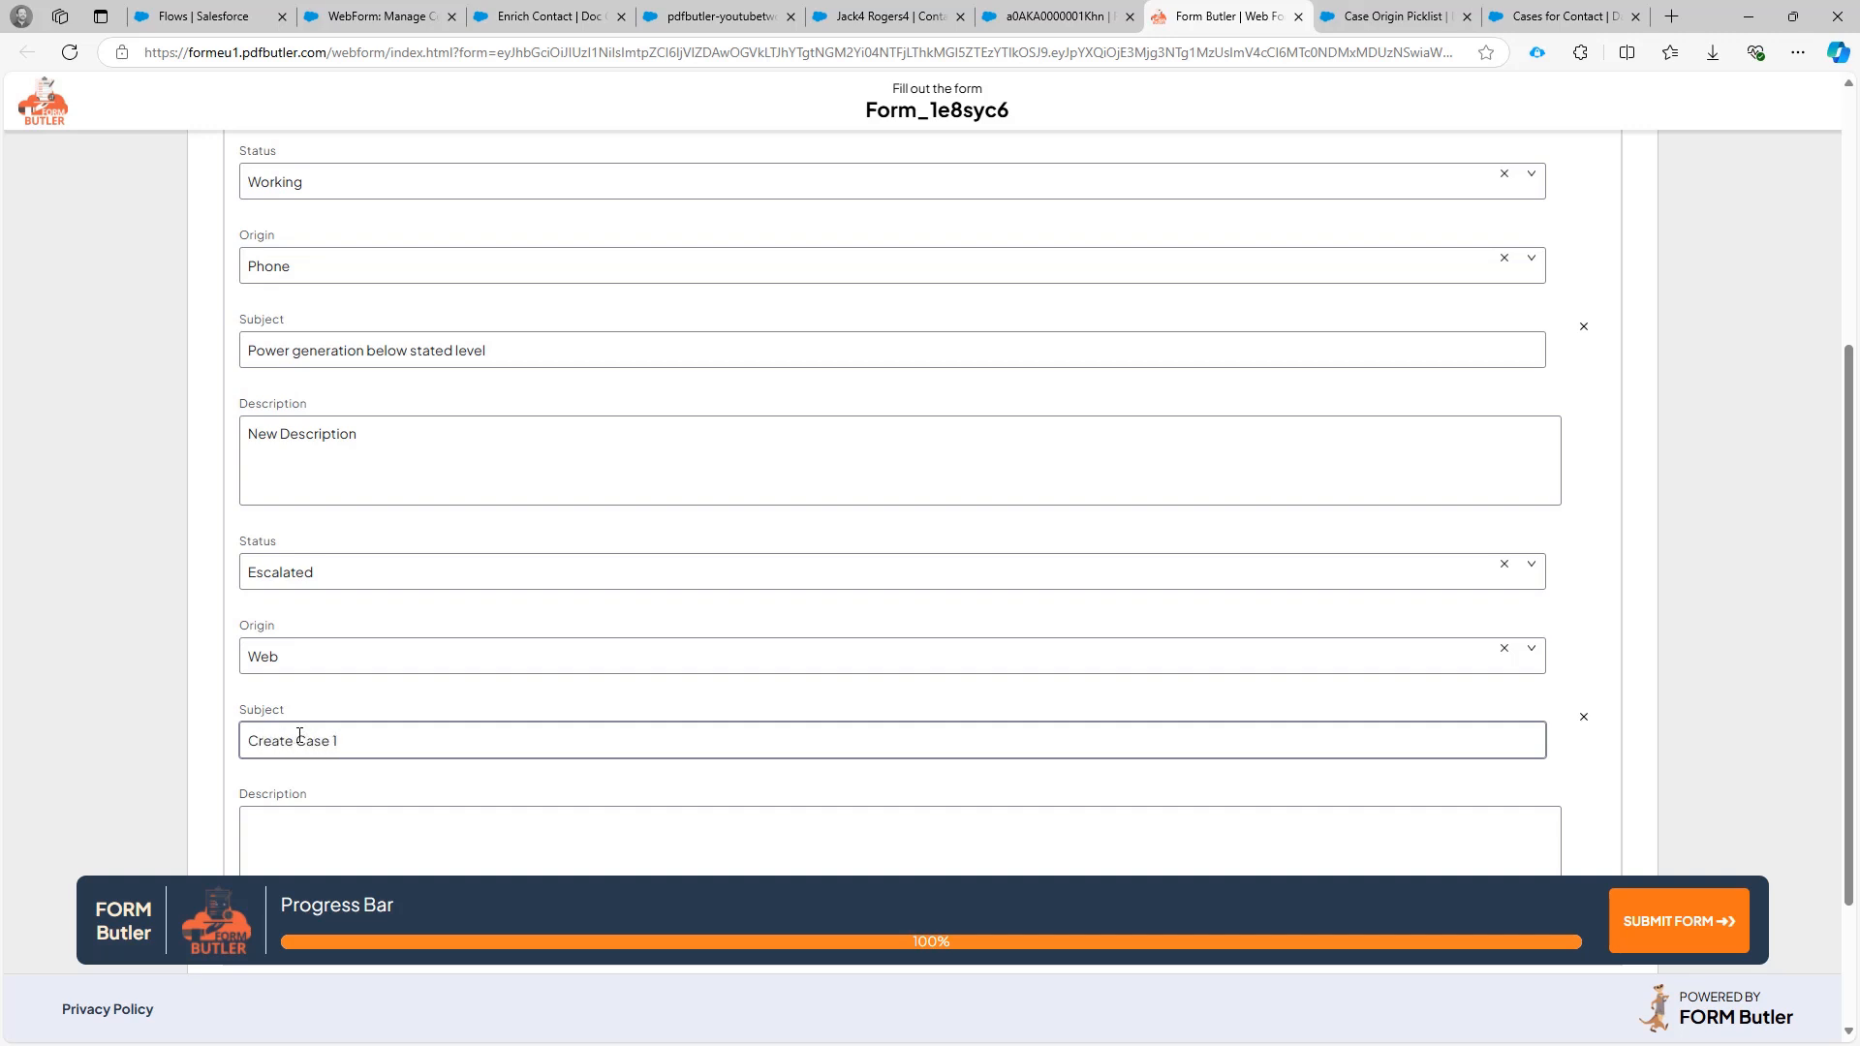
type("Create Case 1")
key("ctrl+a")
key("ctrl+c")
key("Tab")
key("ctrl+v")
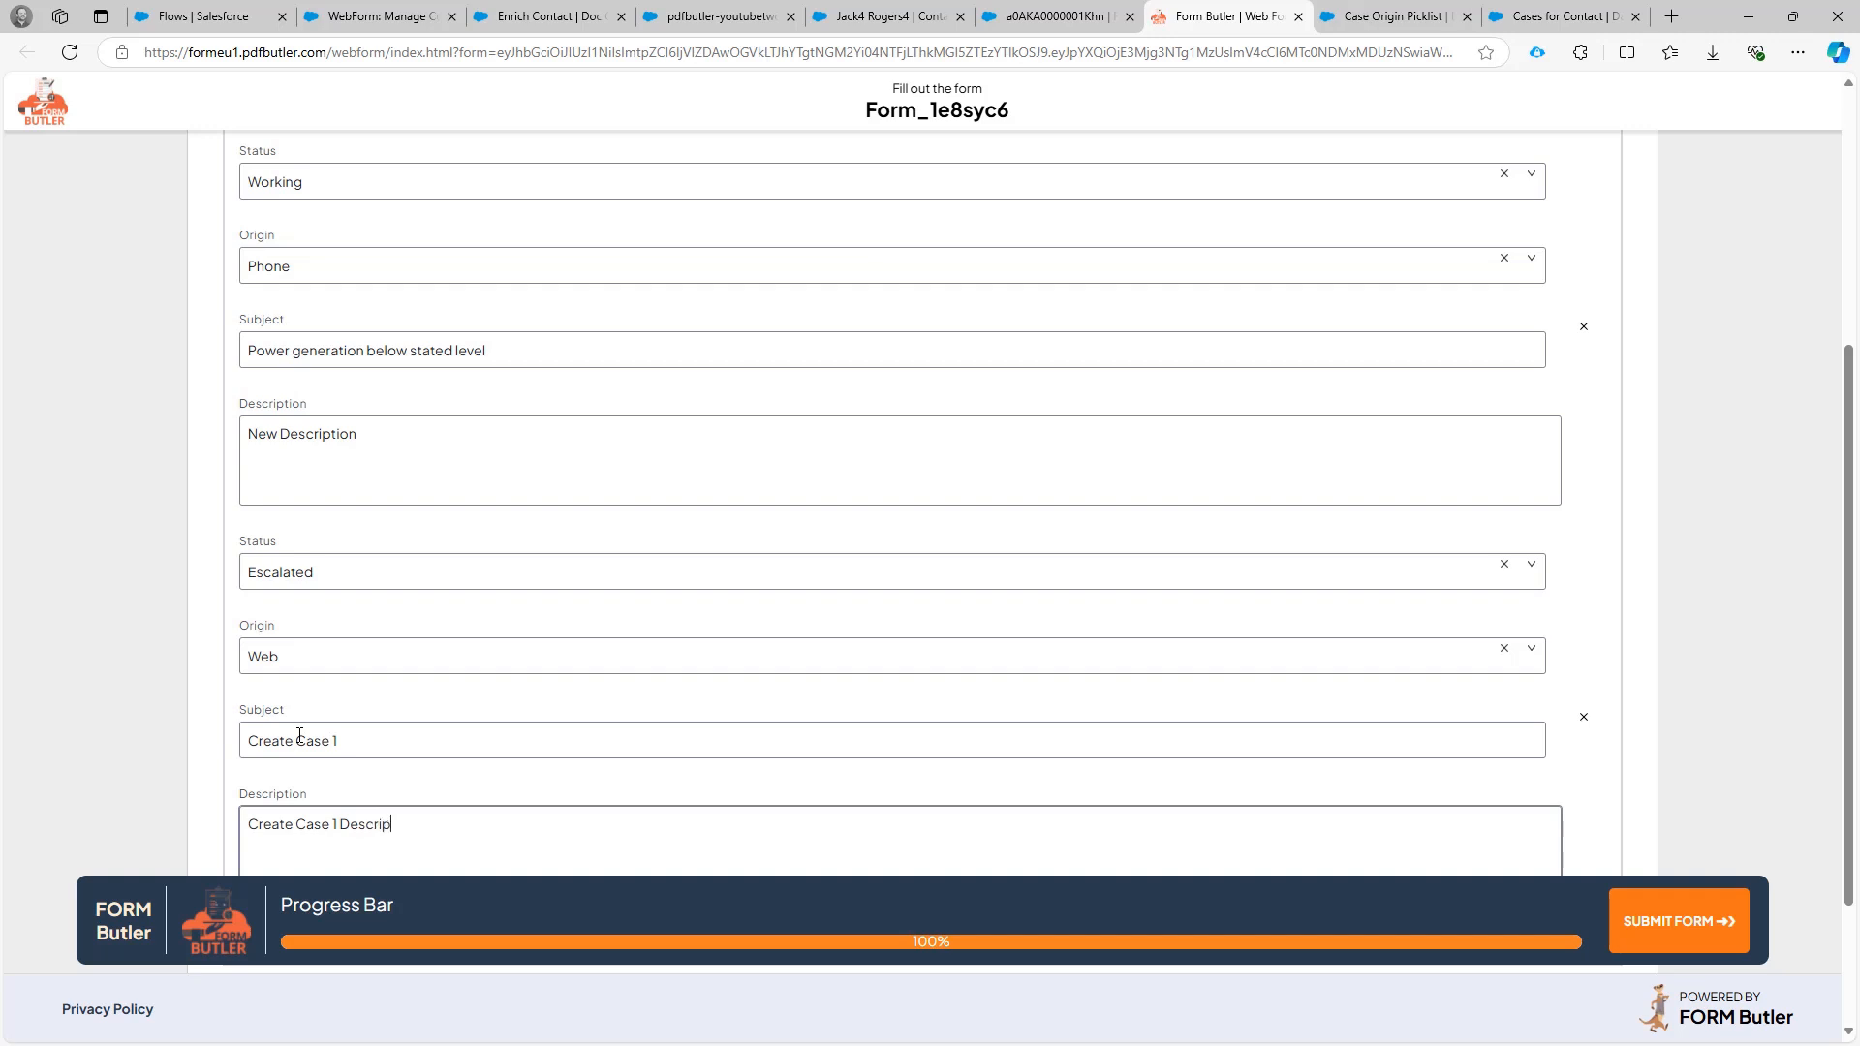
Add another entry under My Cases with status Working and origin Phone.
scroll(300, 733, "down", 2)
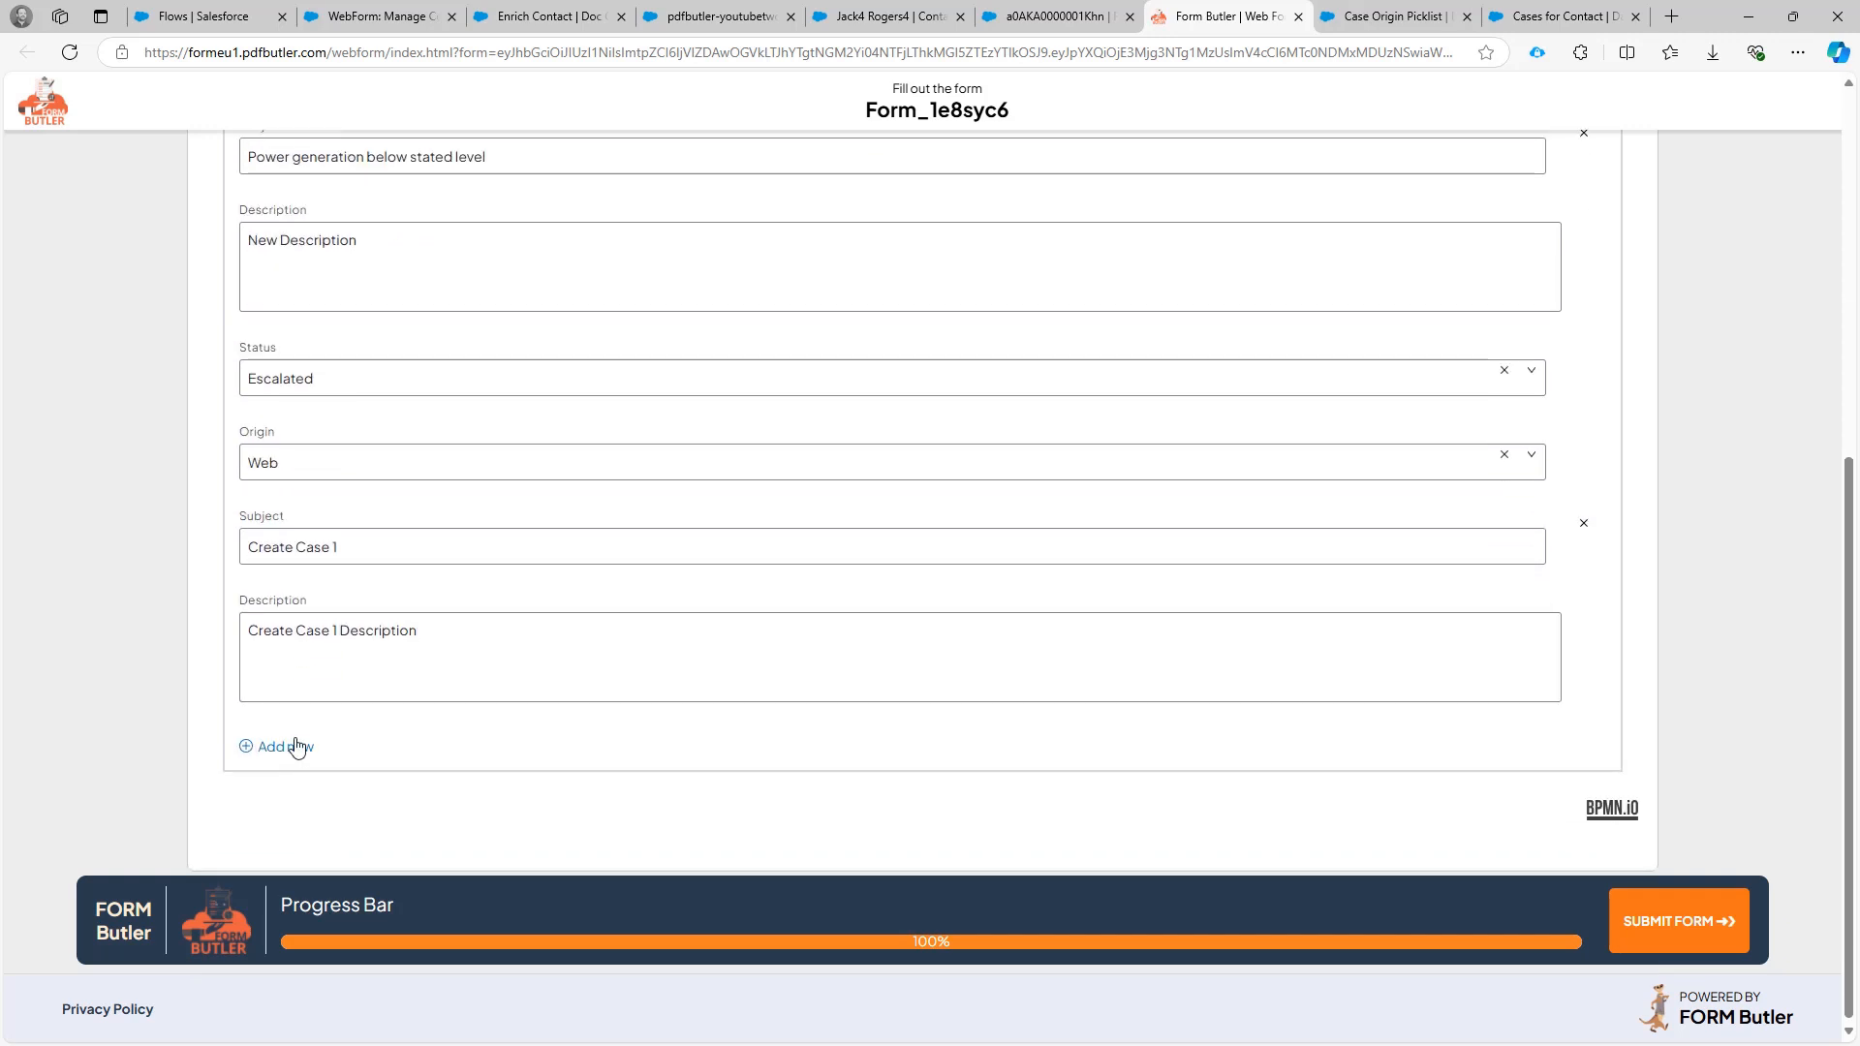
left_click(295, 747)
left_click(331, 769)
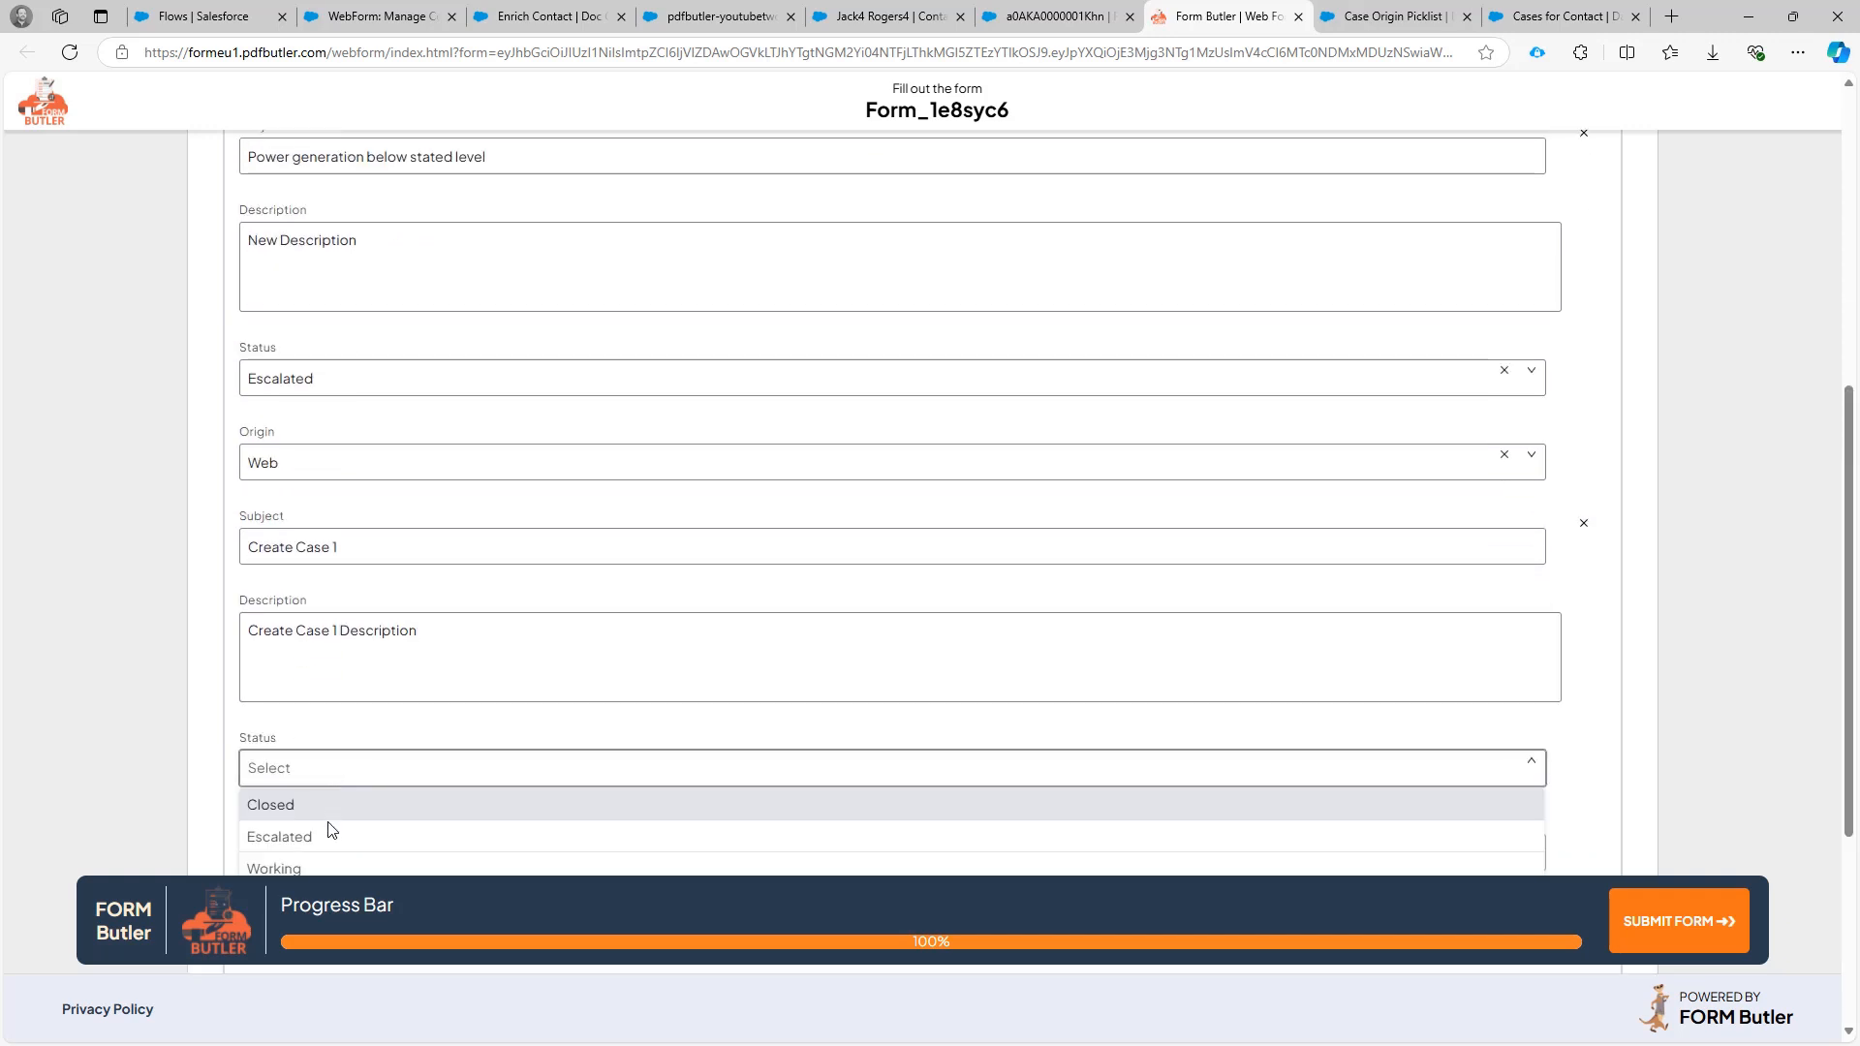
left_click(320, 868)
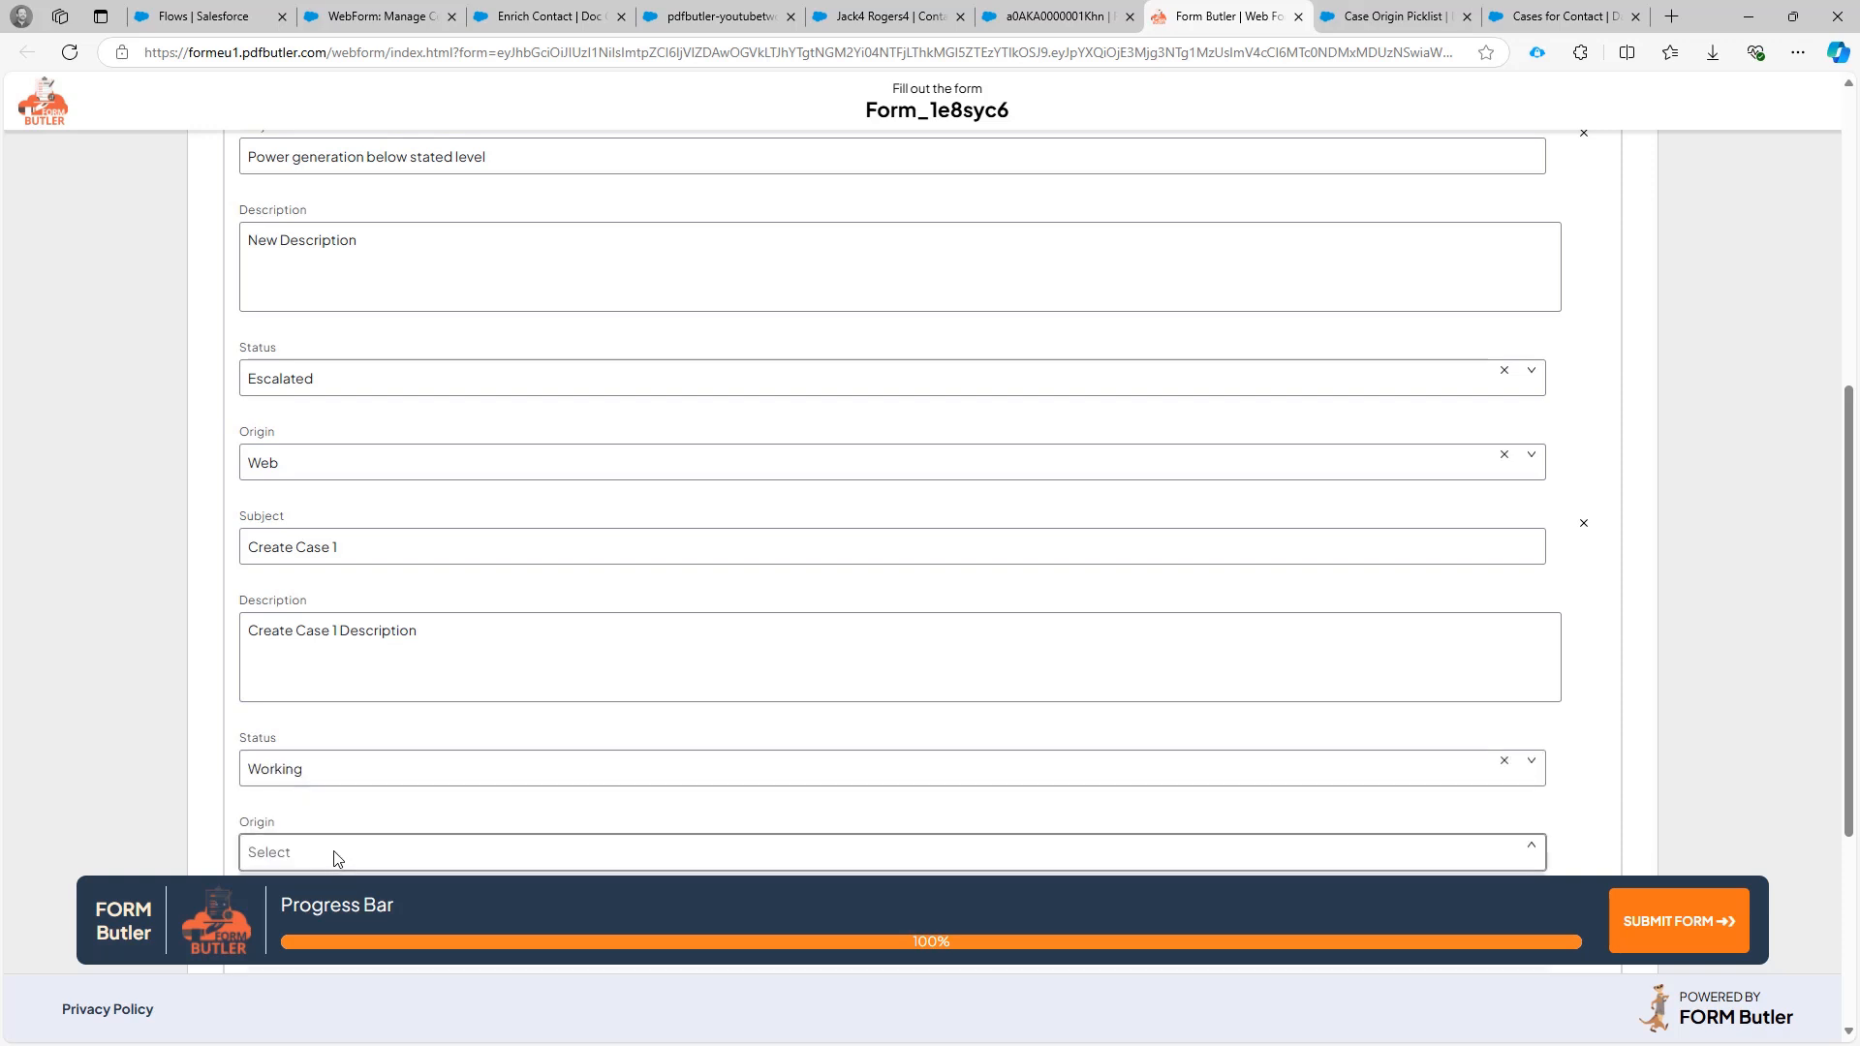
left_click(334, 858)
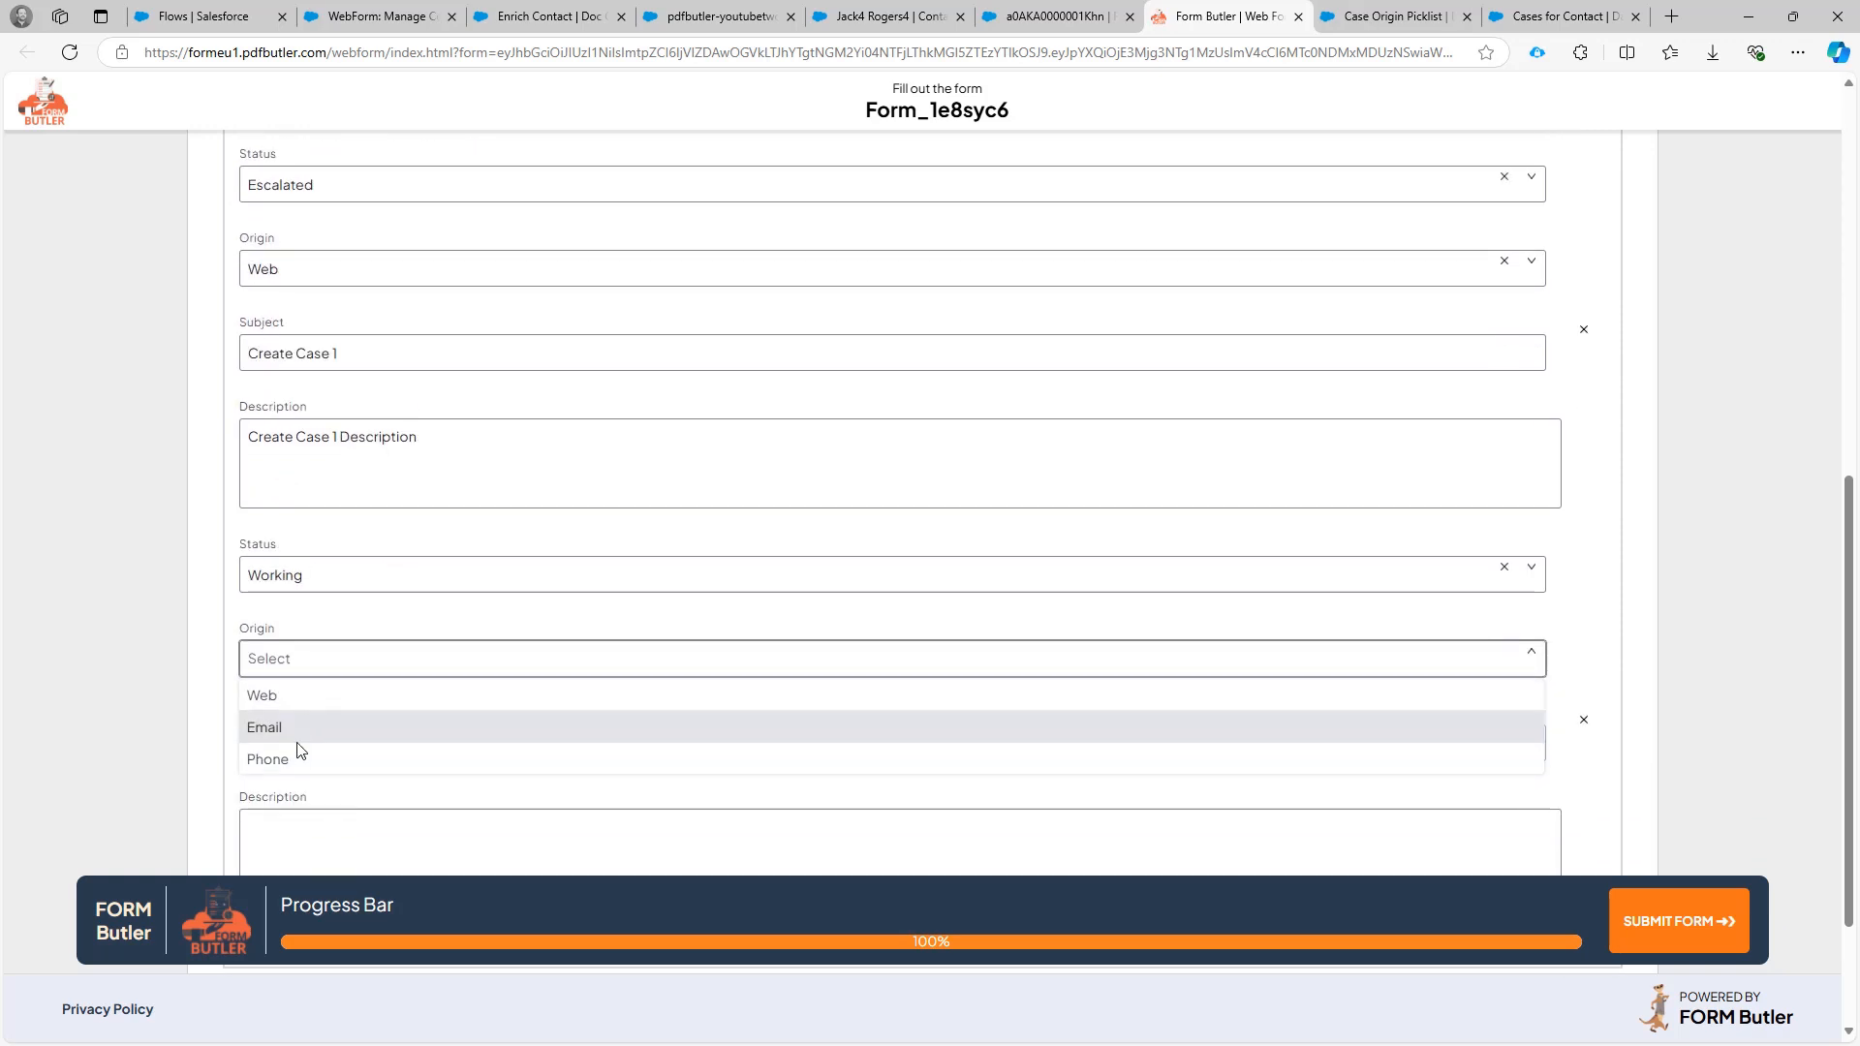
left_click(299, 758)
Give the newly added Working case the subject "Create Case 2" and the description "Create Case 2 Description".
left_click(317, 738)
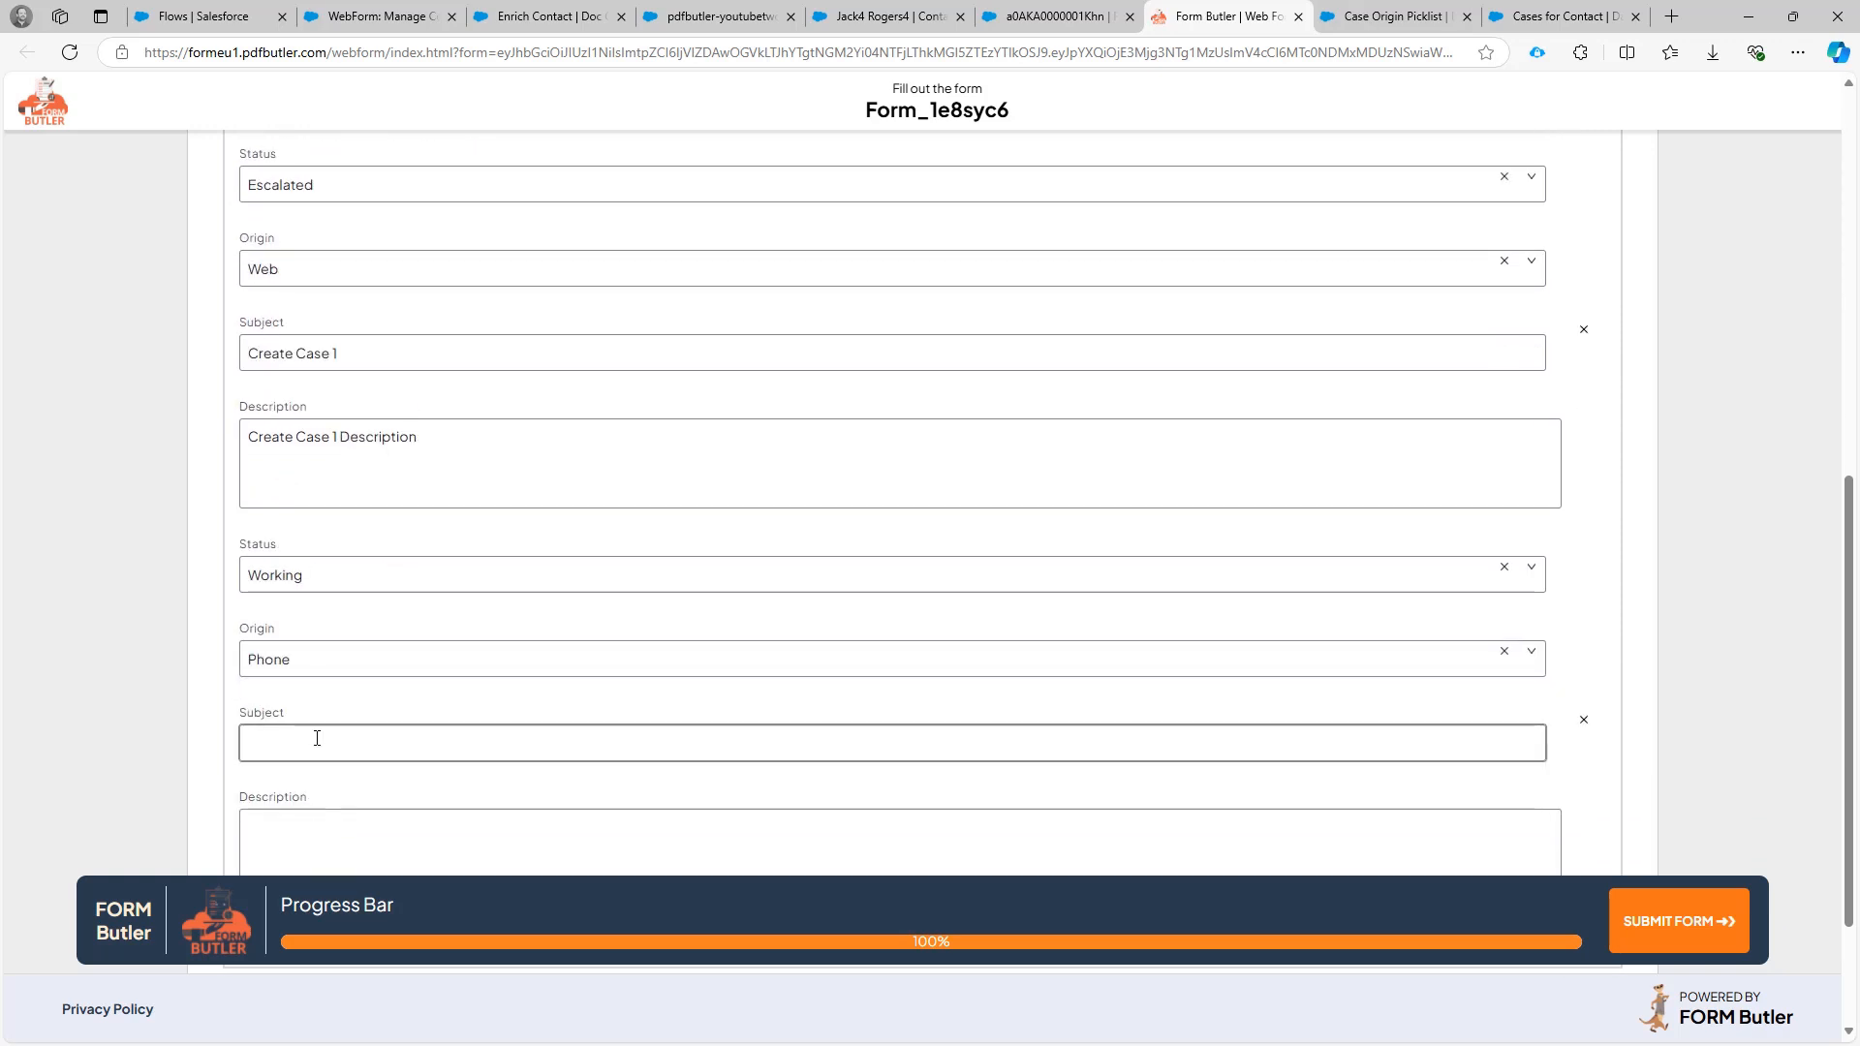
key("ctrl+v")
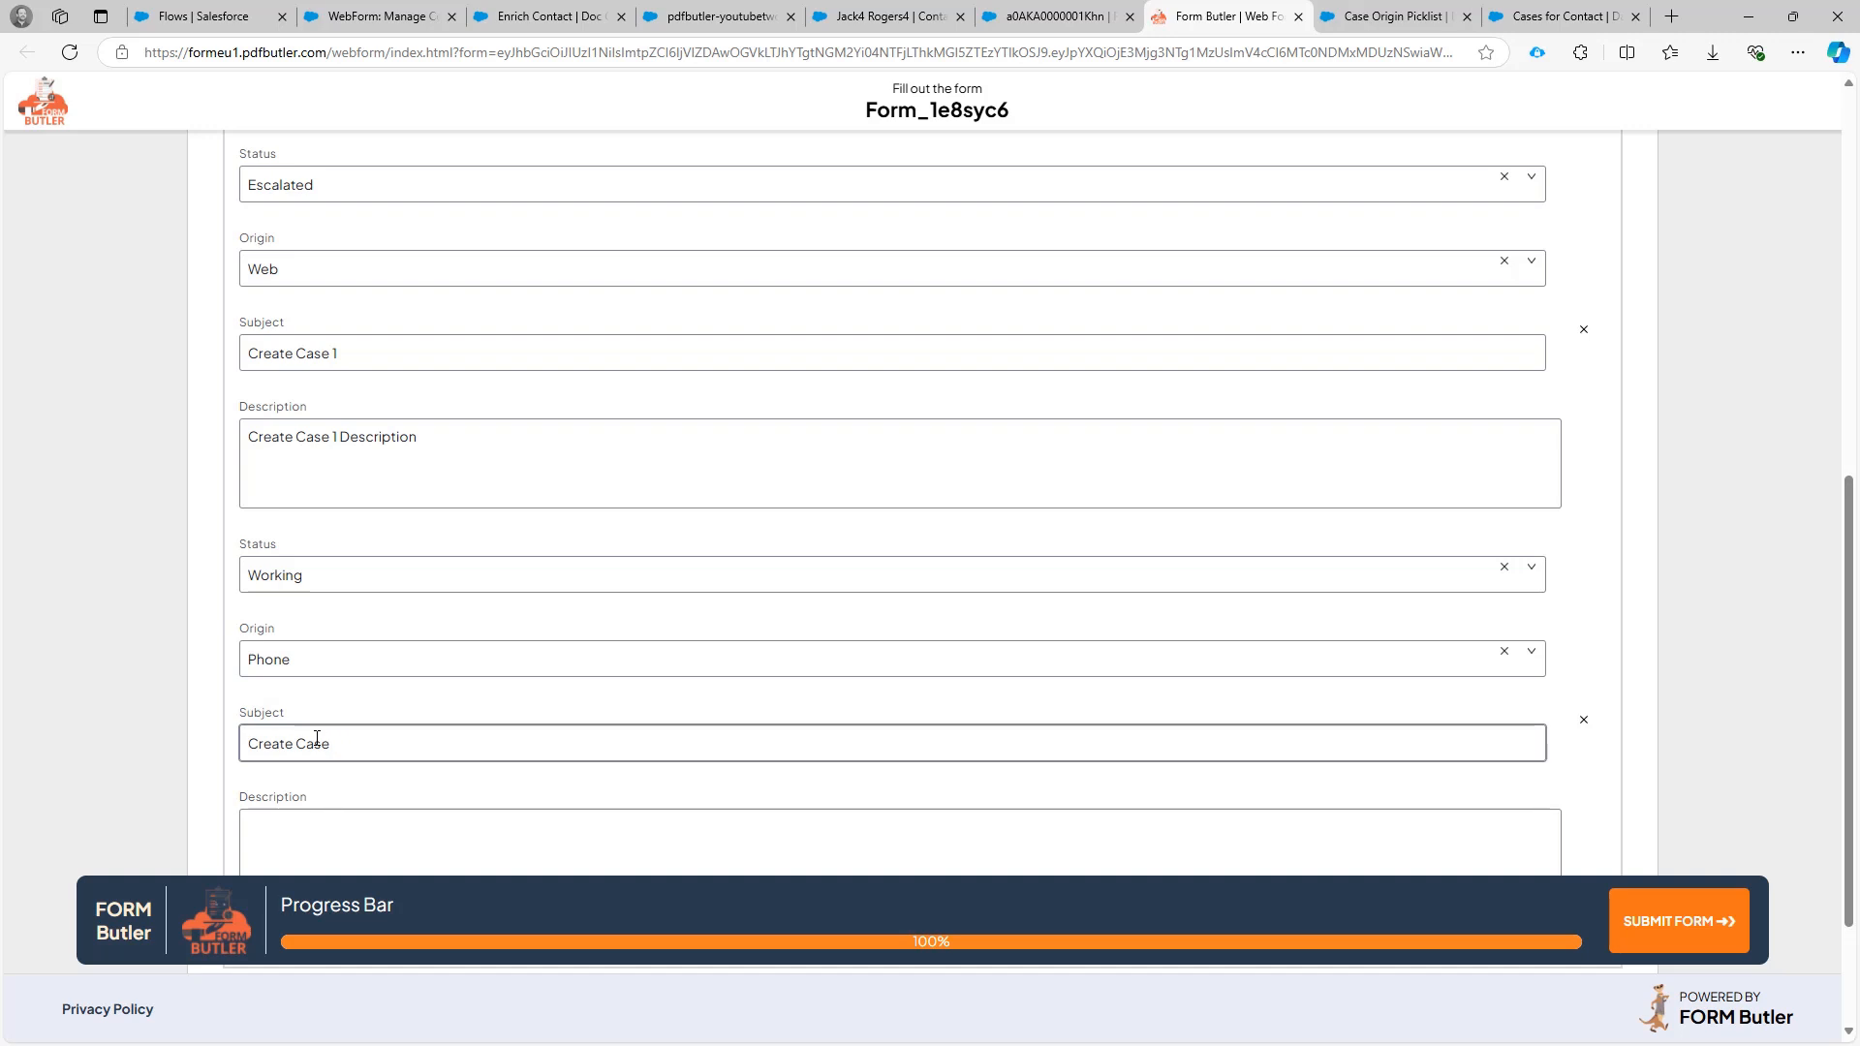
type("2")
key("Tab")
key("ctrl+v")
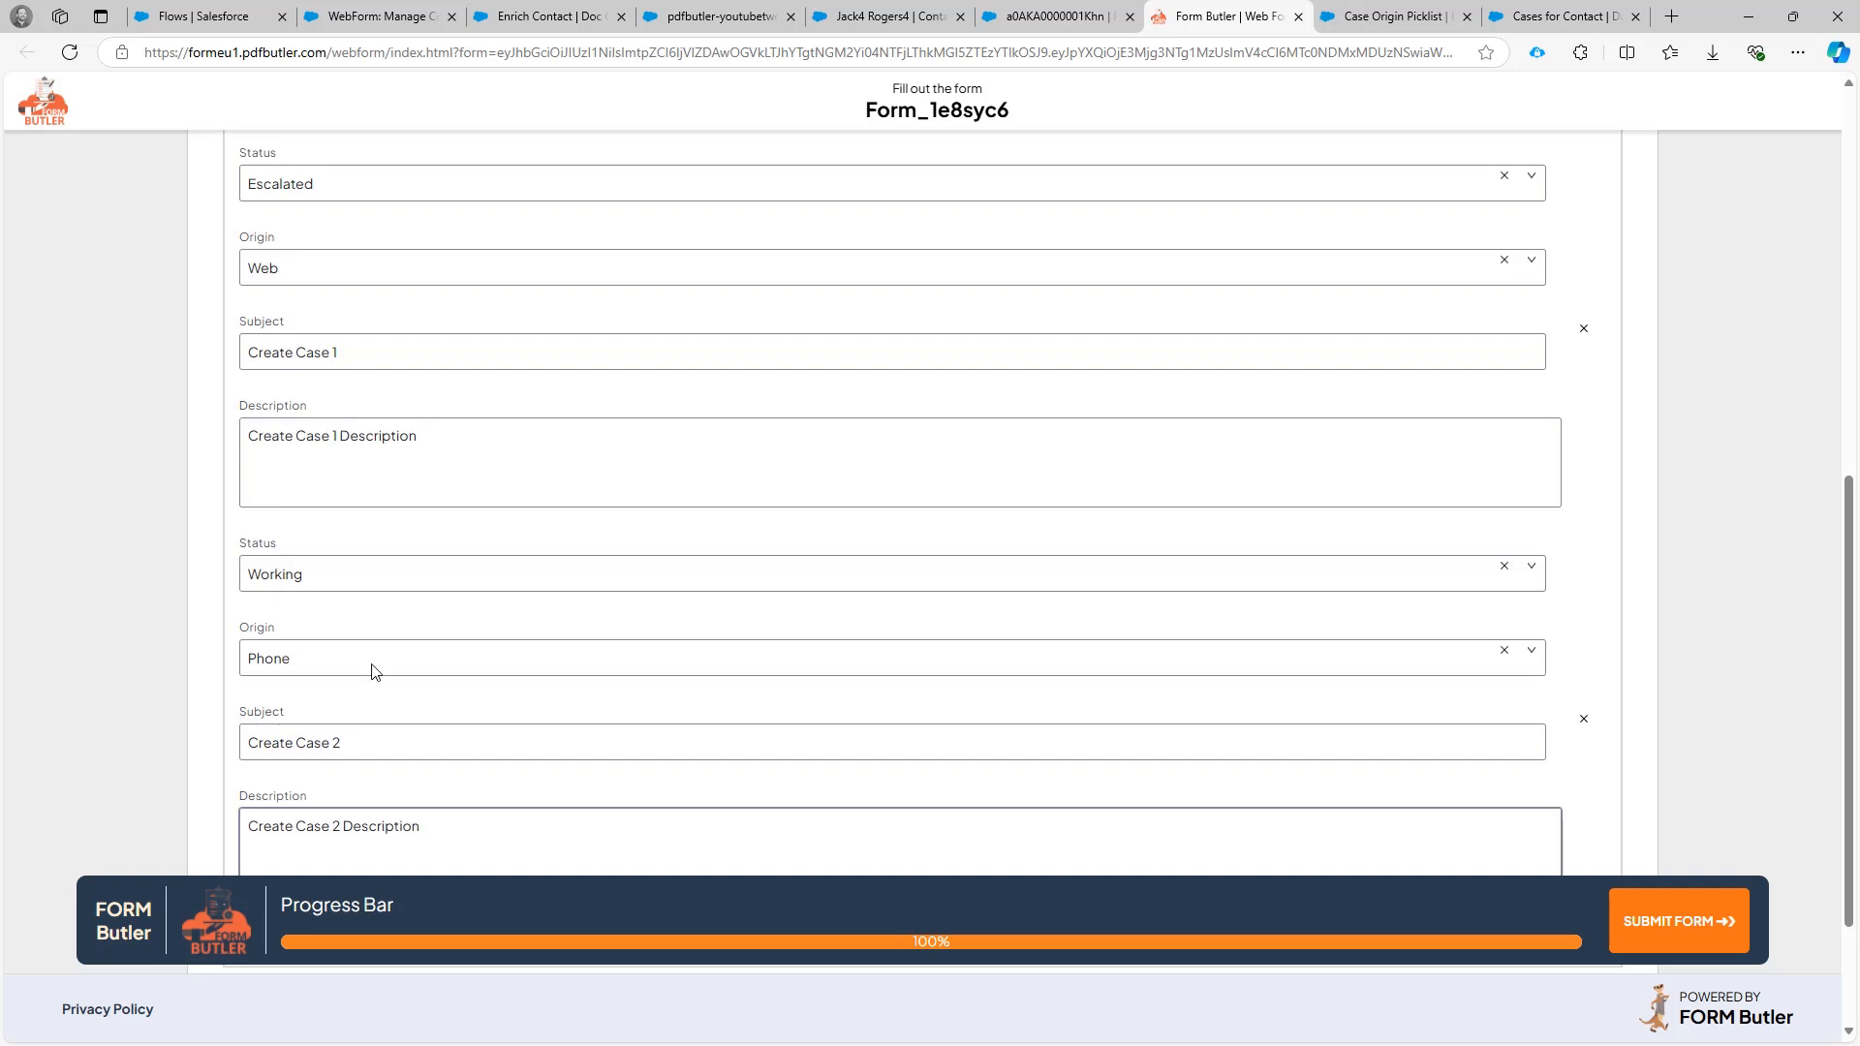
Review the contact details and all case entries in the web form, and submit the form.
scroll(387, 651, "down", 2)
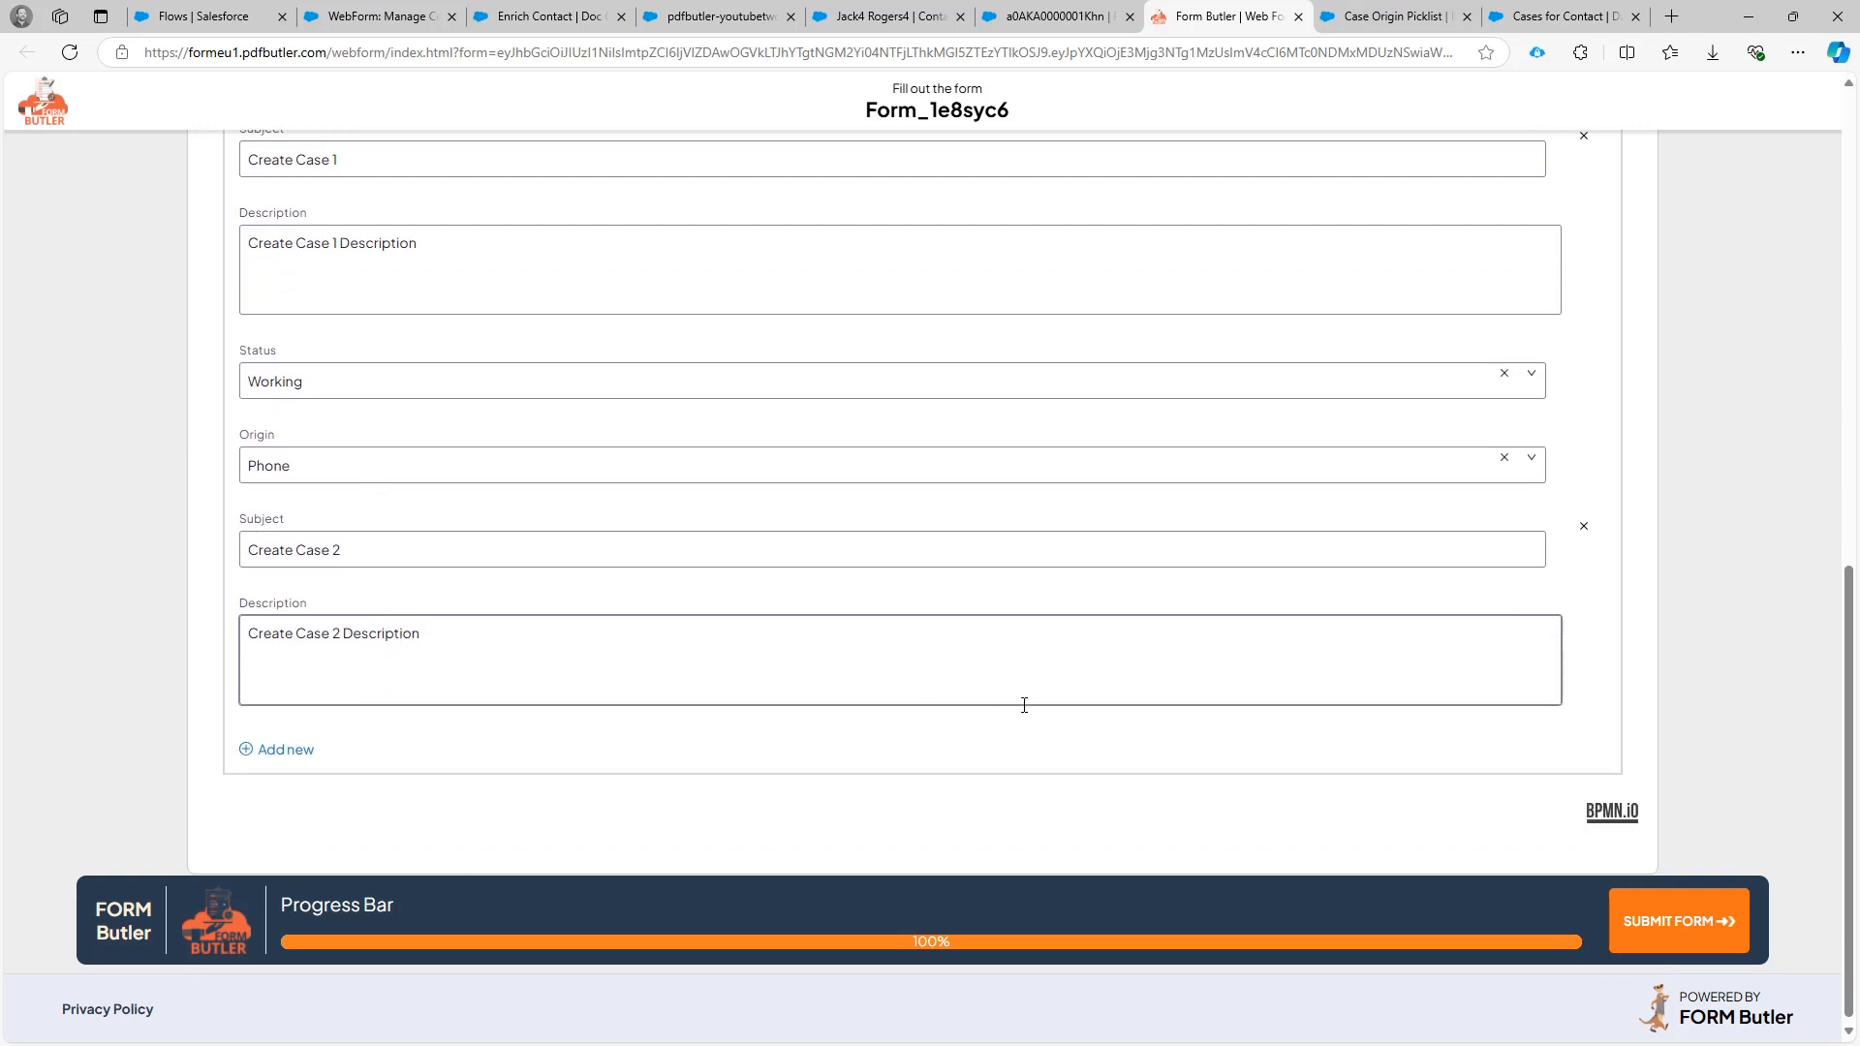
scroll(1025, 705, "up", 3)
scroll(1017, 705, "up", 6)
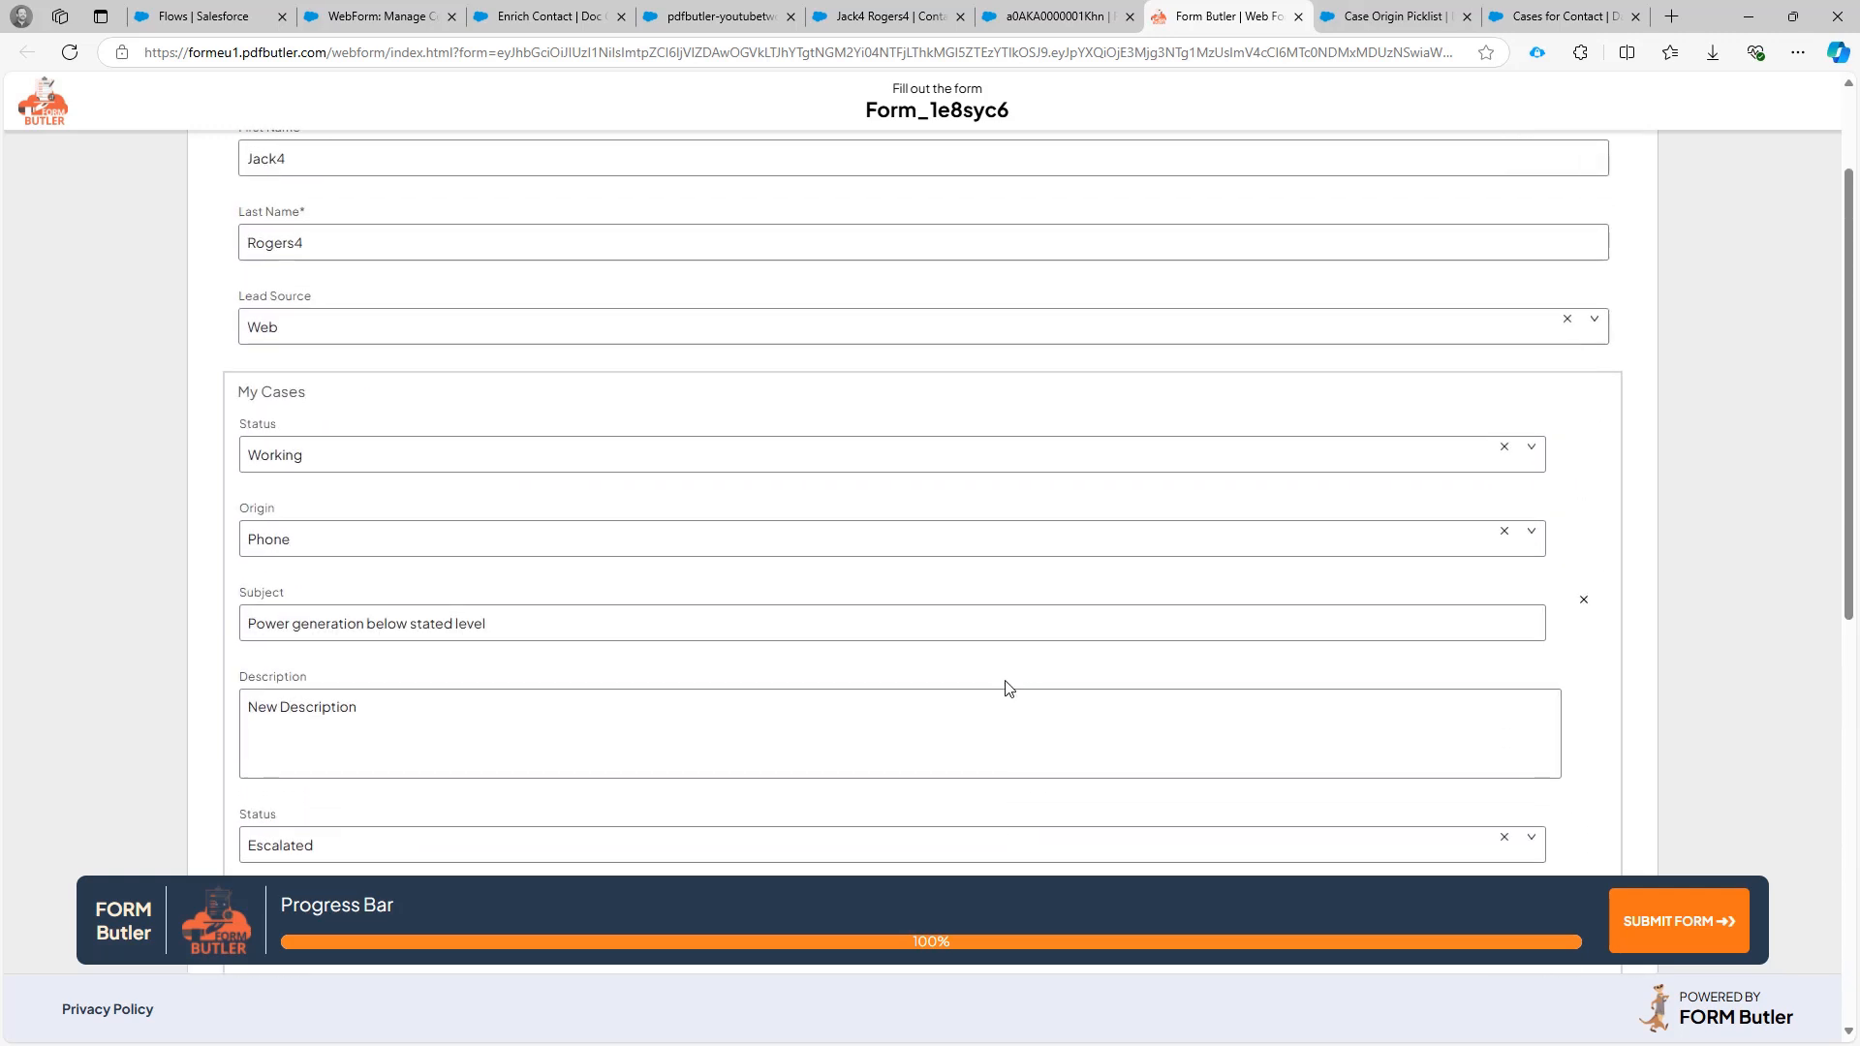
scroll(981, 686, "down", 4)
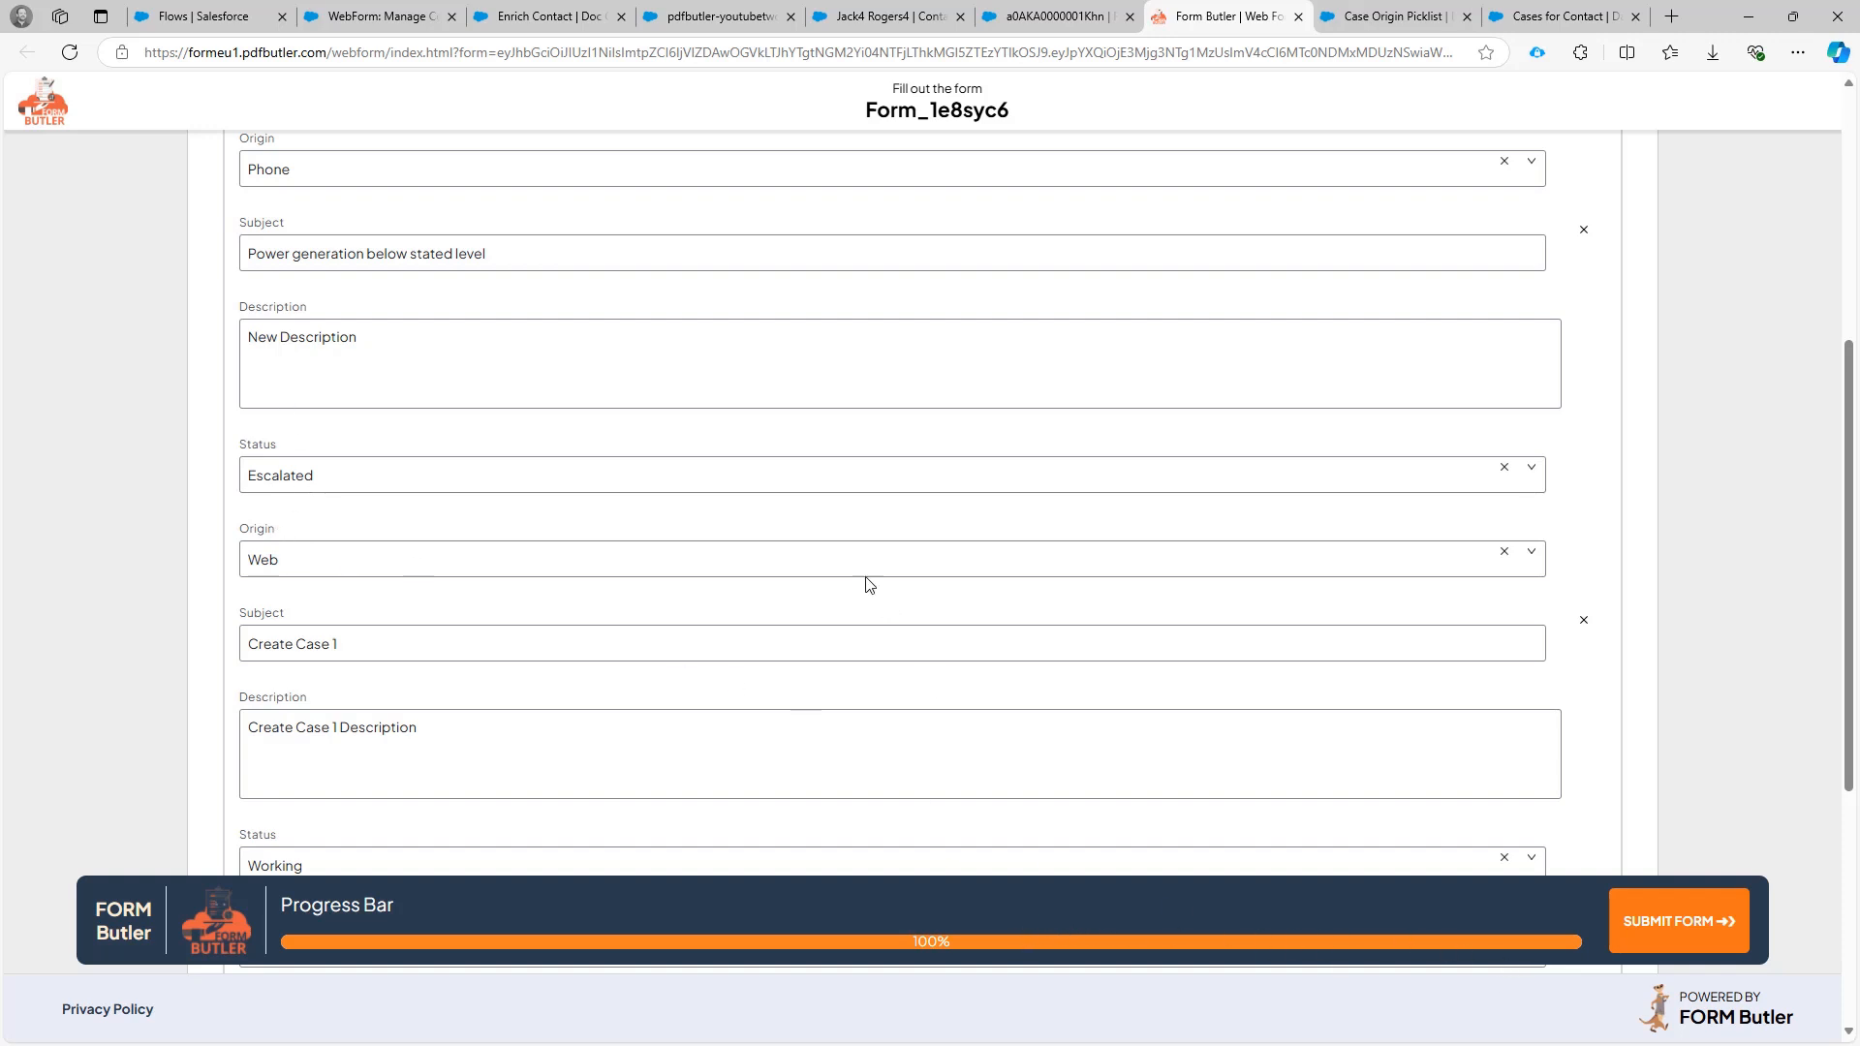
scroll(805, 565, "up", 5)
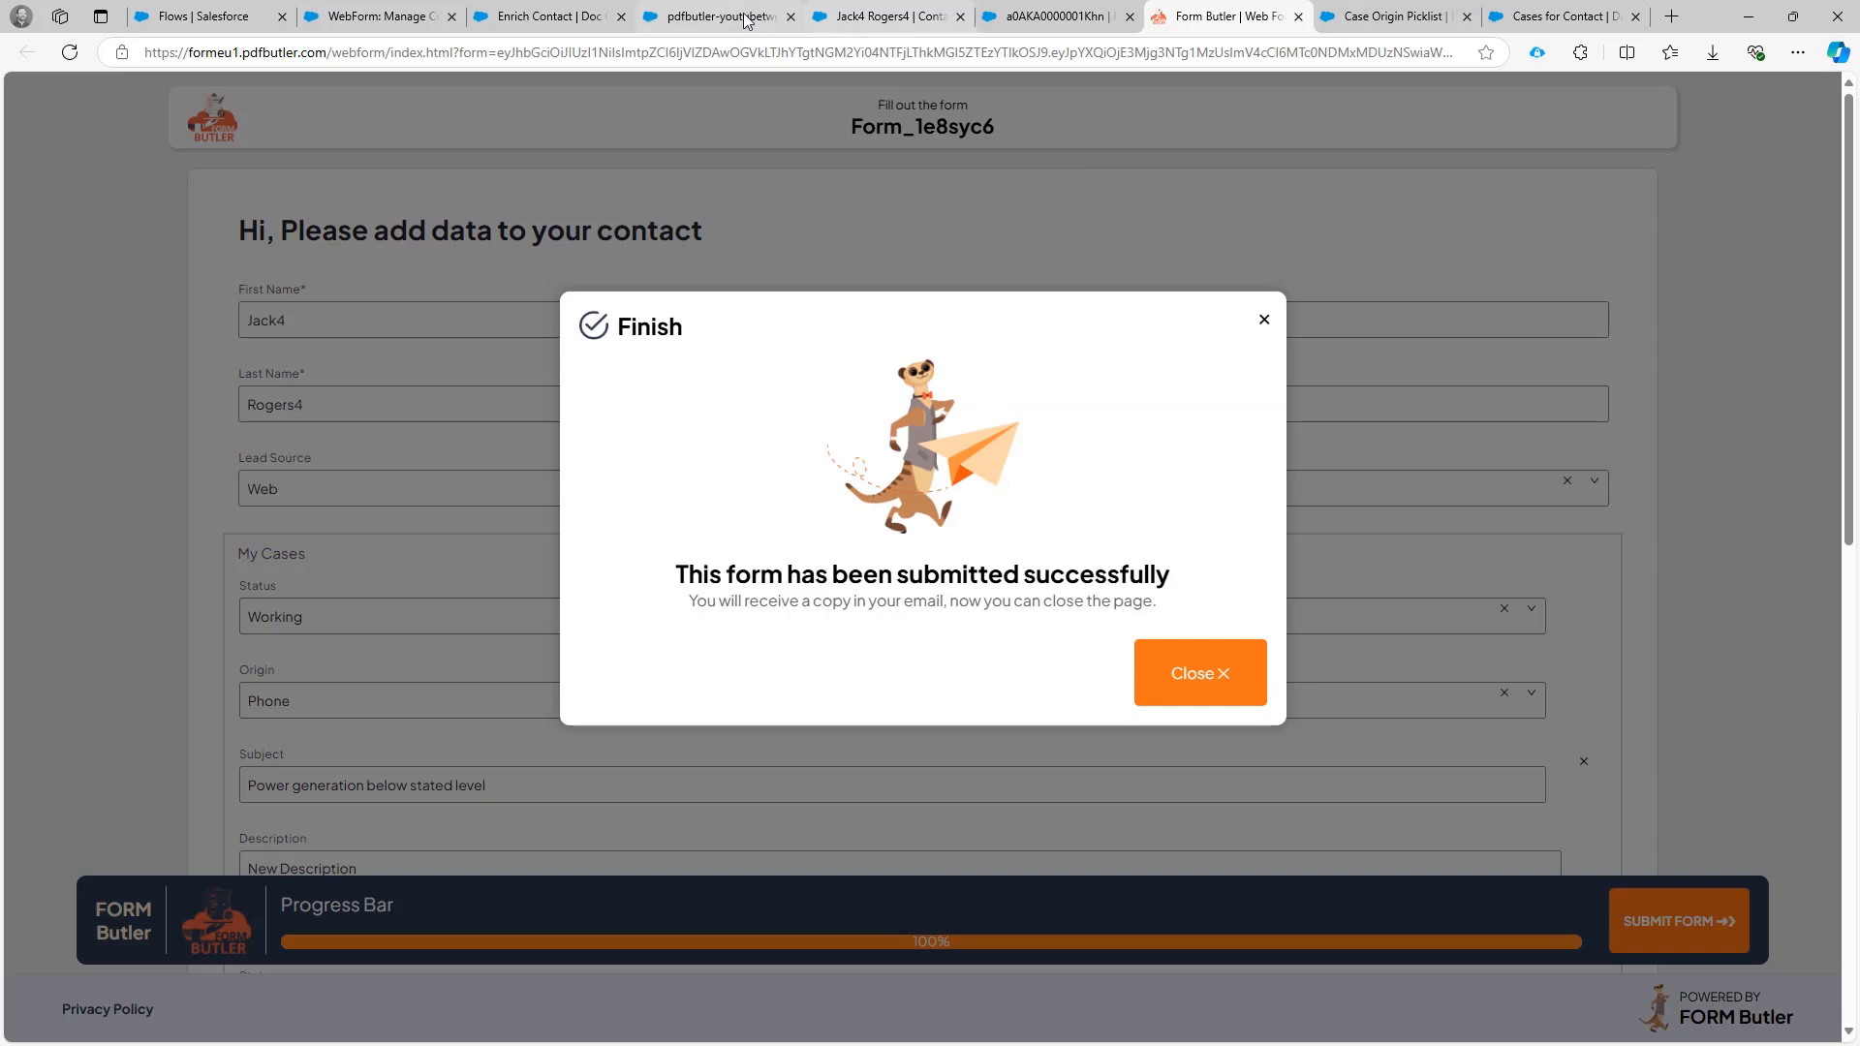
Switch to the contact record in Salesforce, reload it and check its related Cases list.
left_click(841, 17)
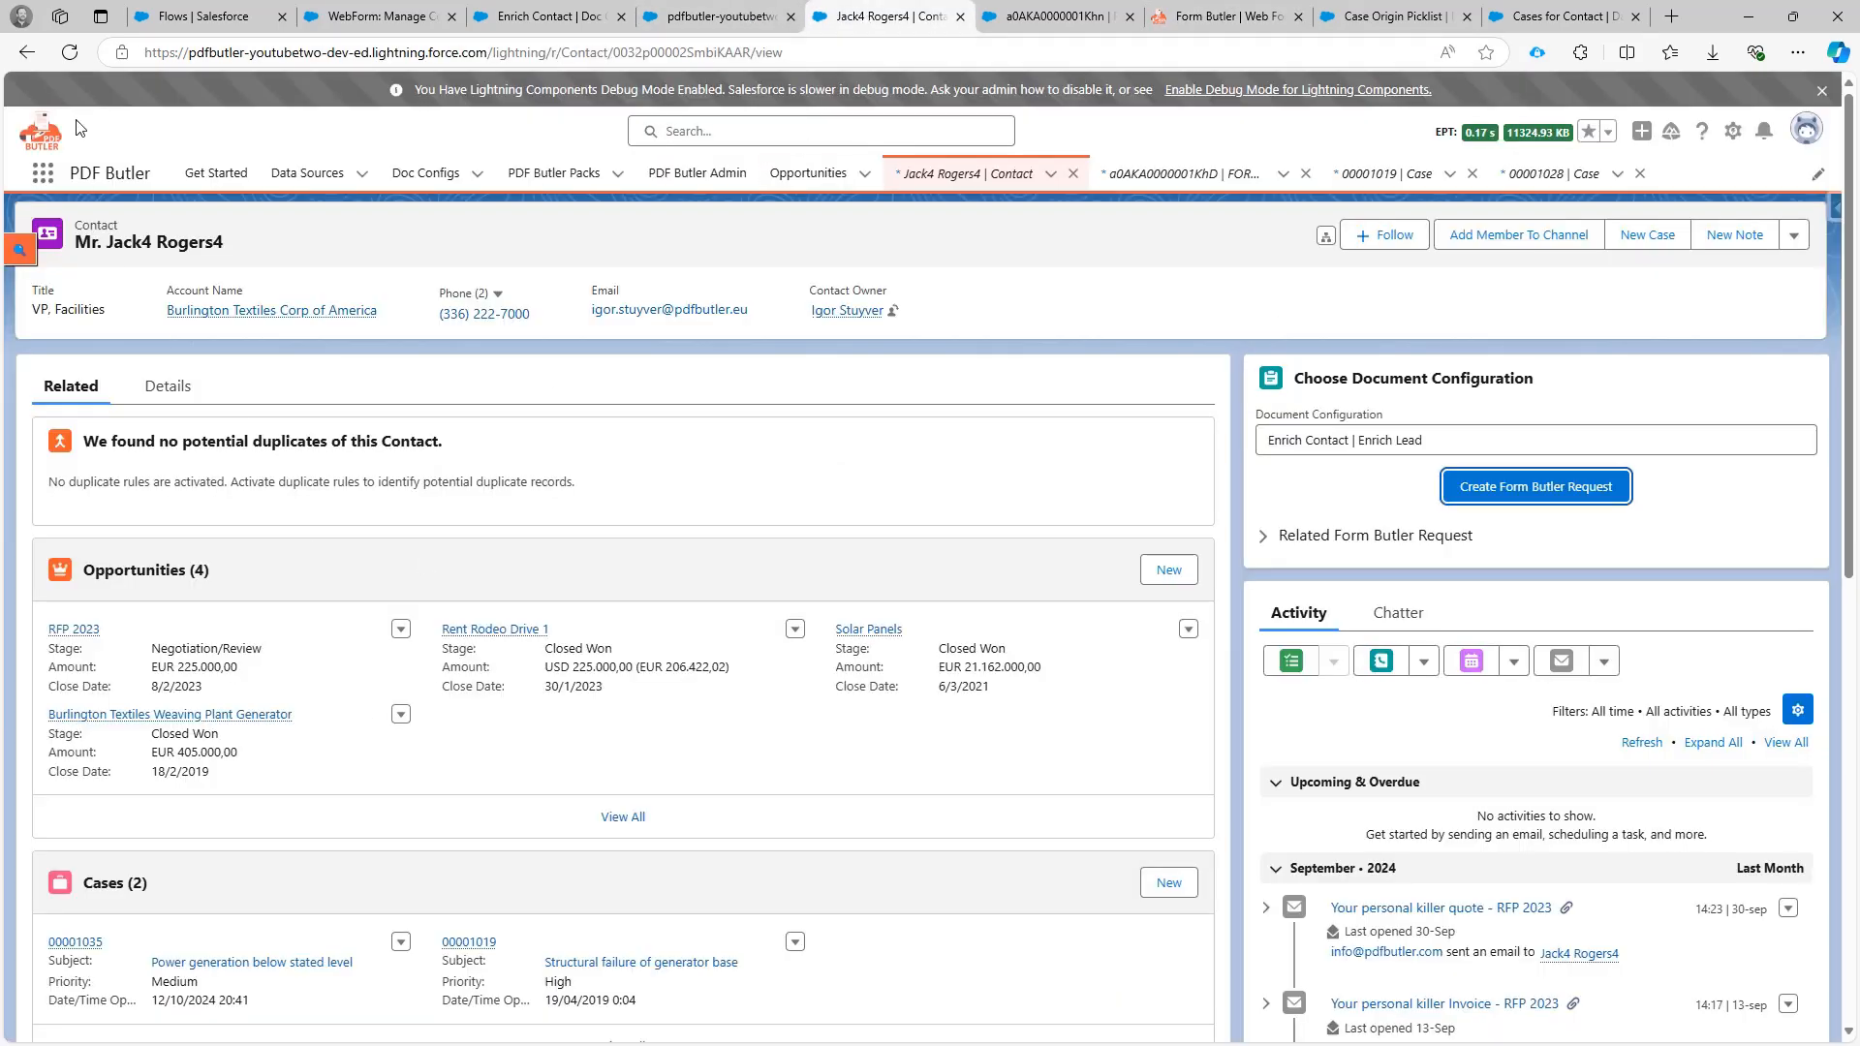
left_click(70, 52)
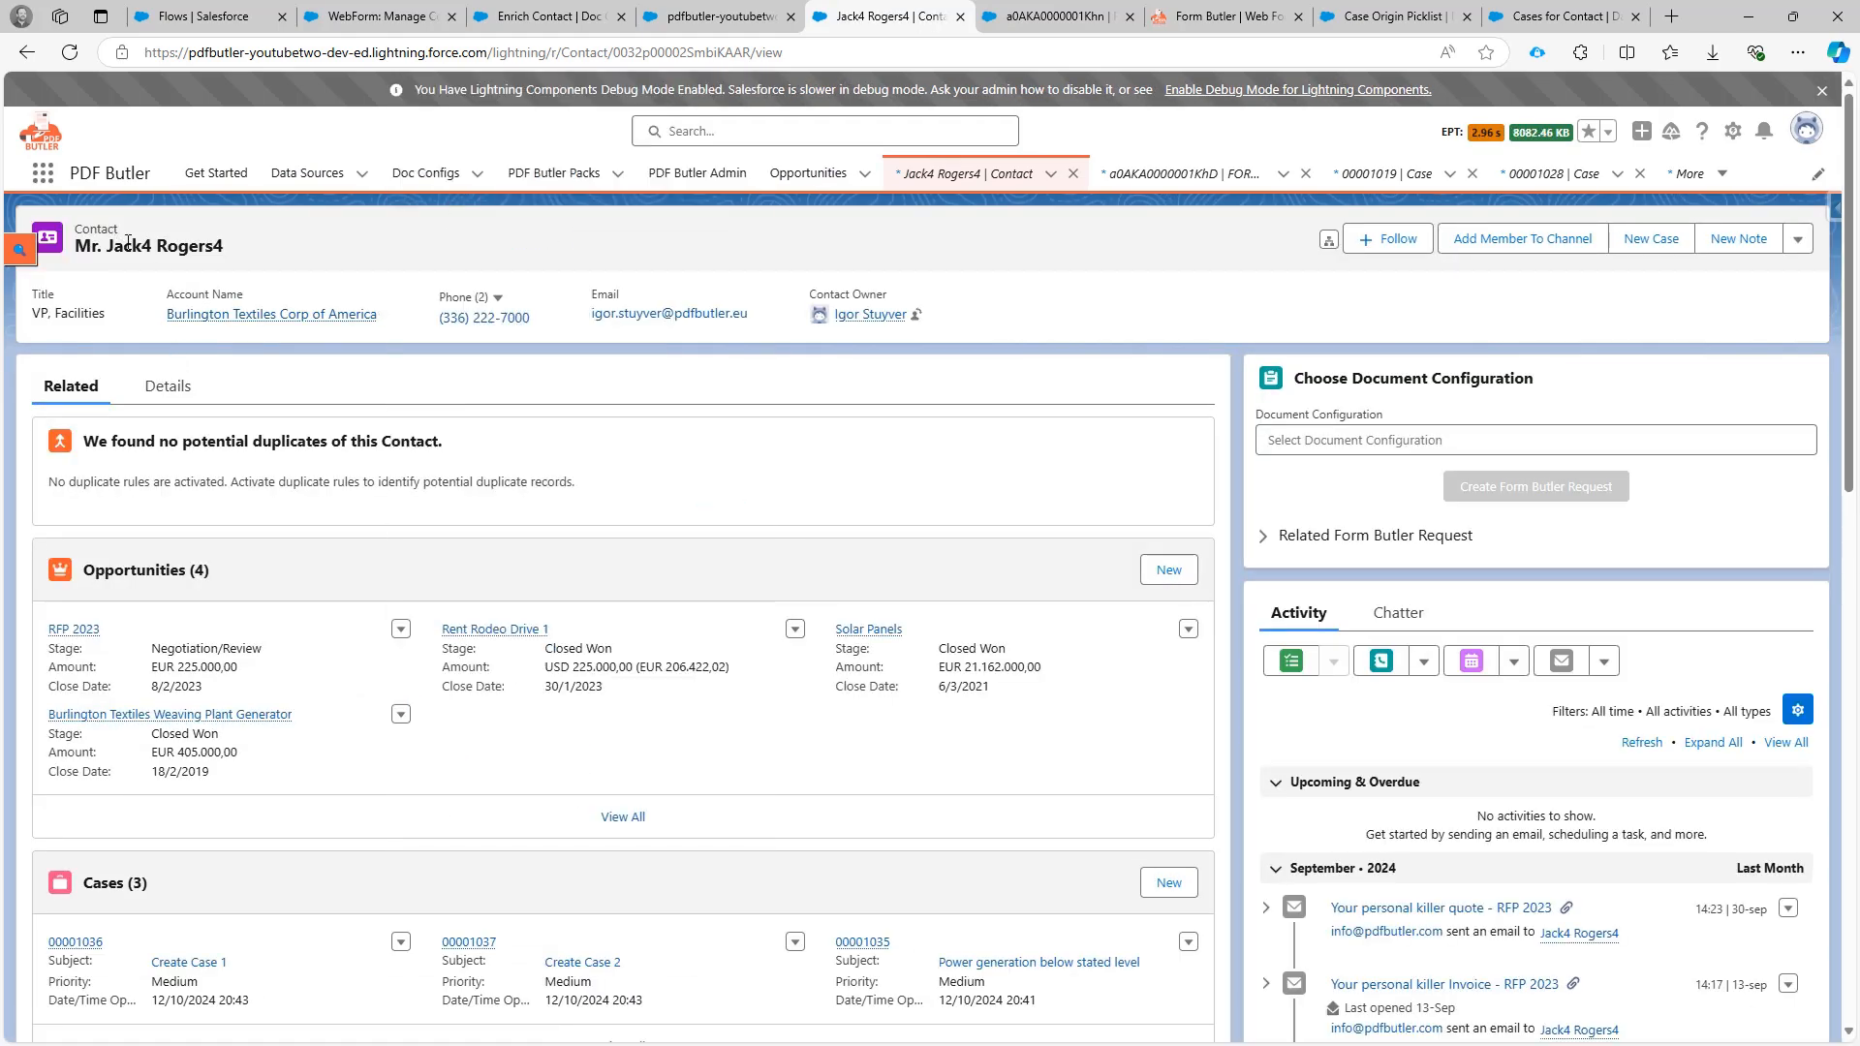
scroll(376, 652, "down", 2)
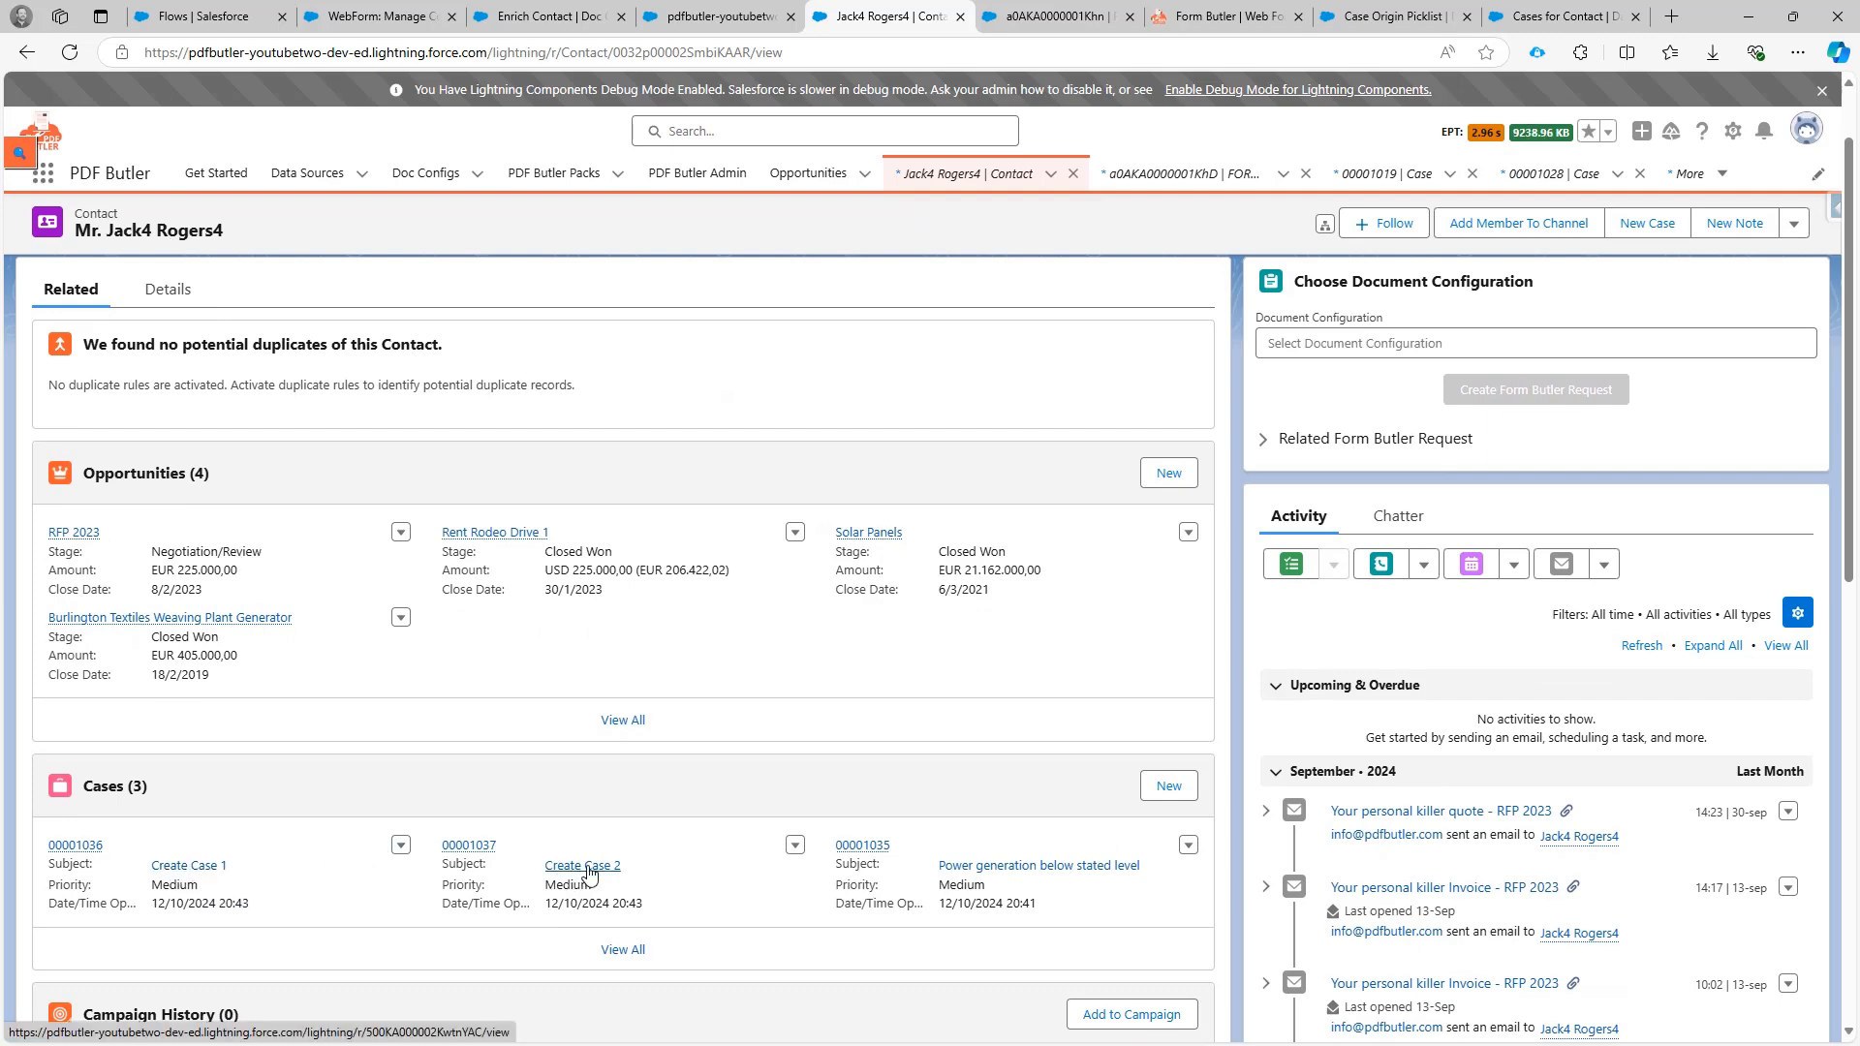
Open the "Power generation below stated level" case and check its status, origin and description.
left_click(852, 853)
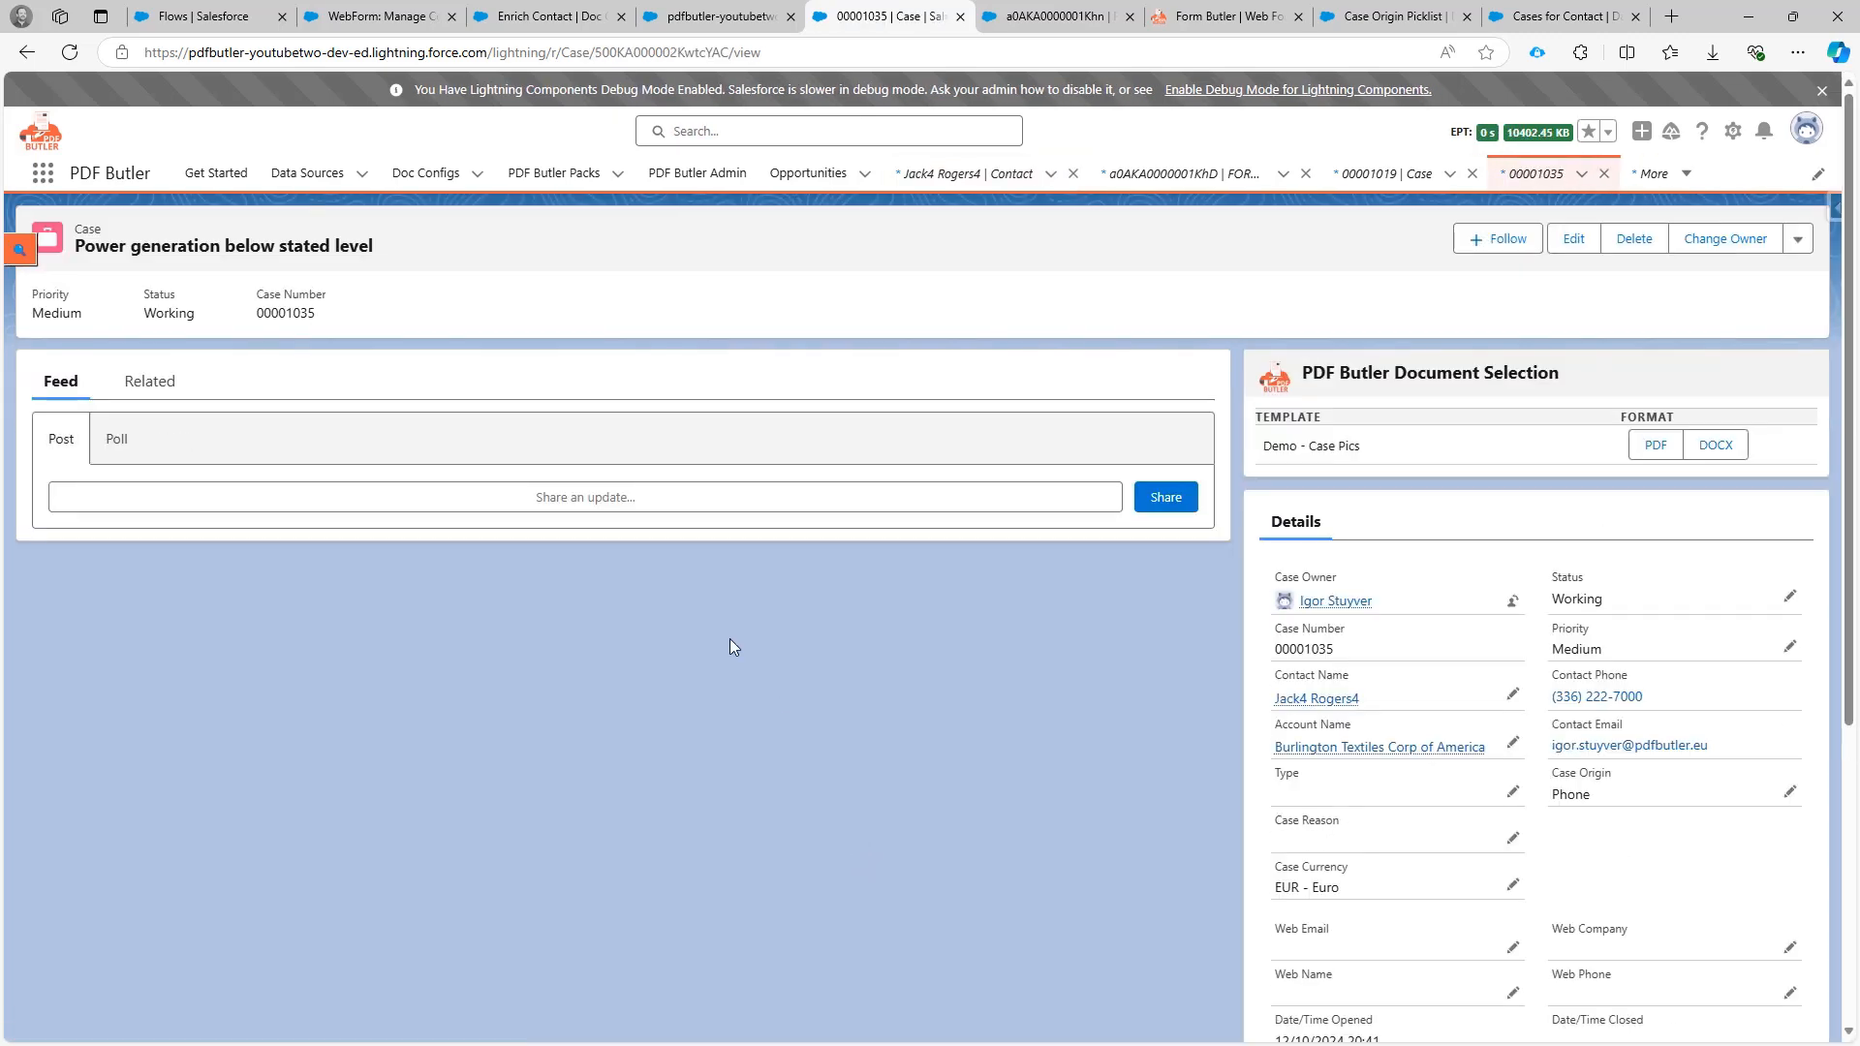
scroll(1300, 652, "down", 5)
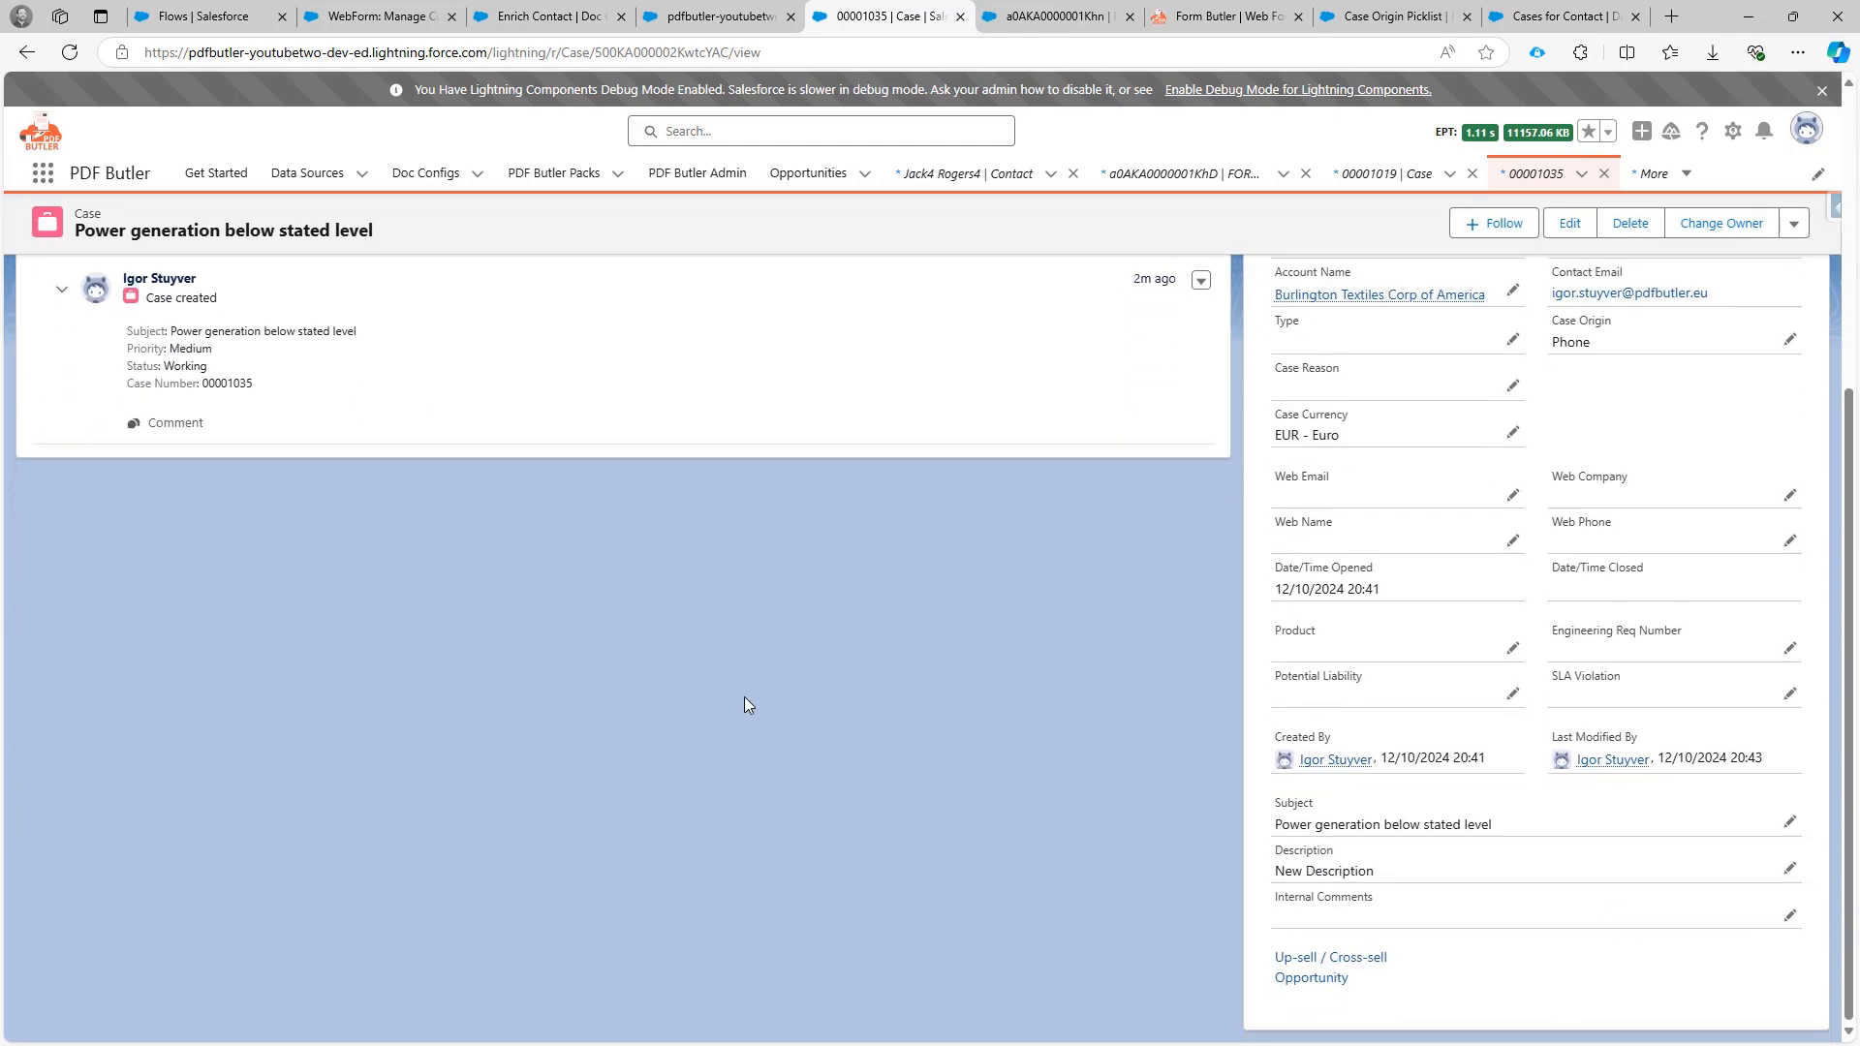
scroll(737, 692, "up", 5)
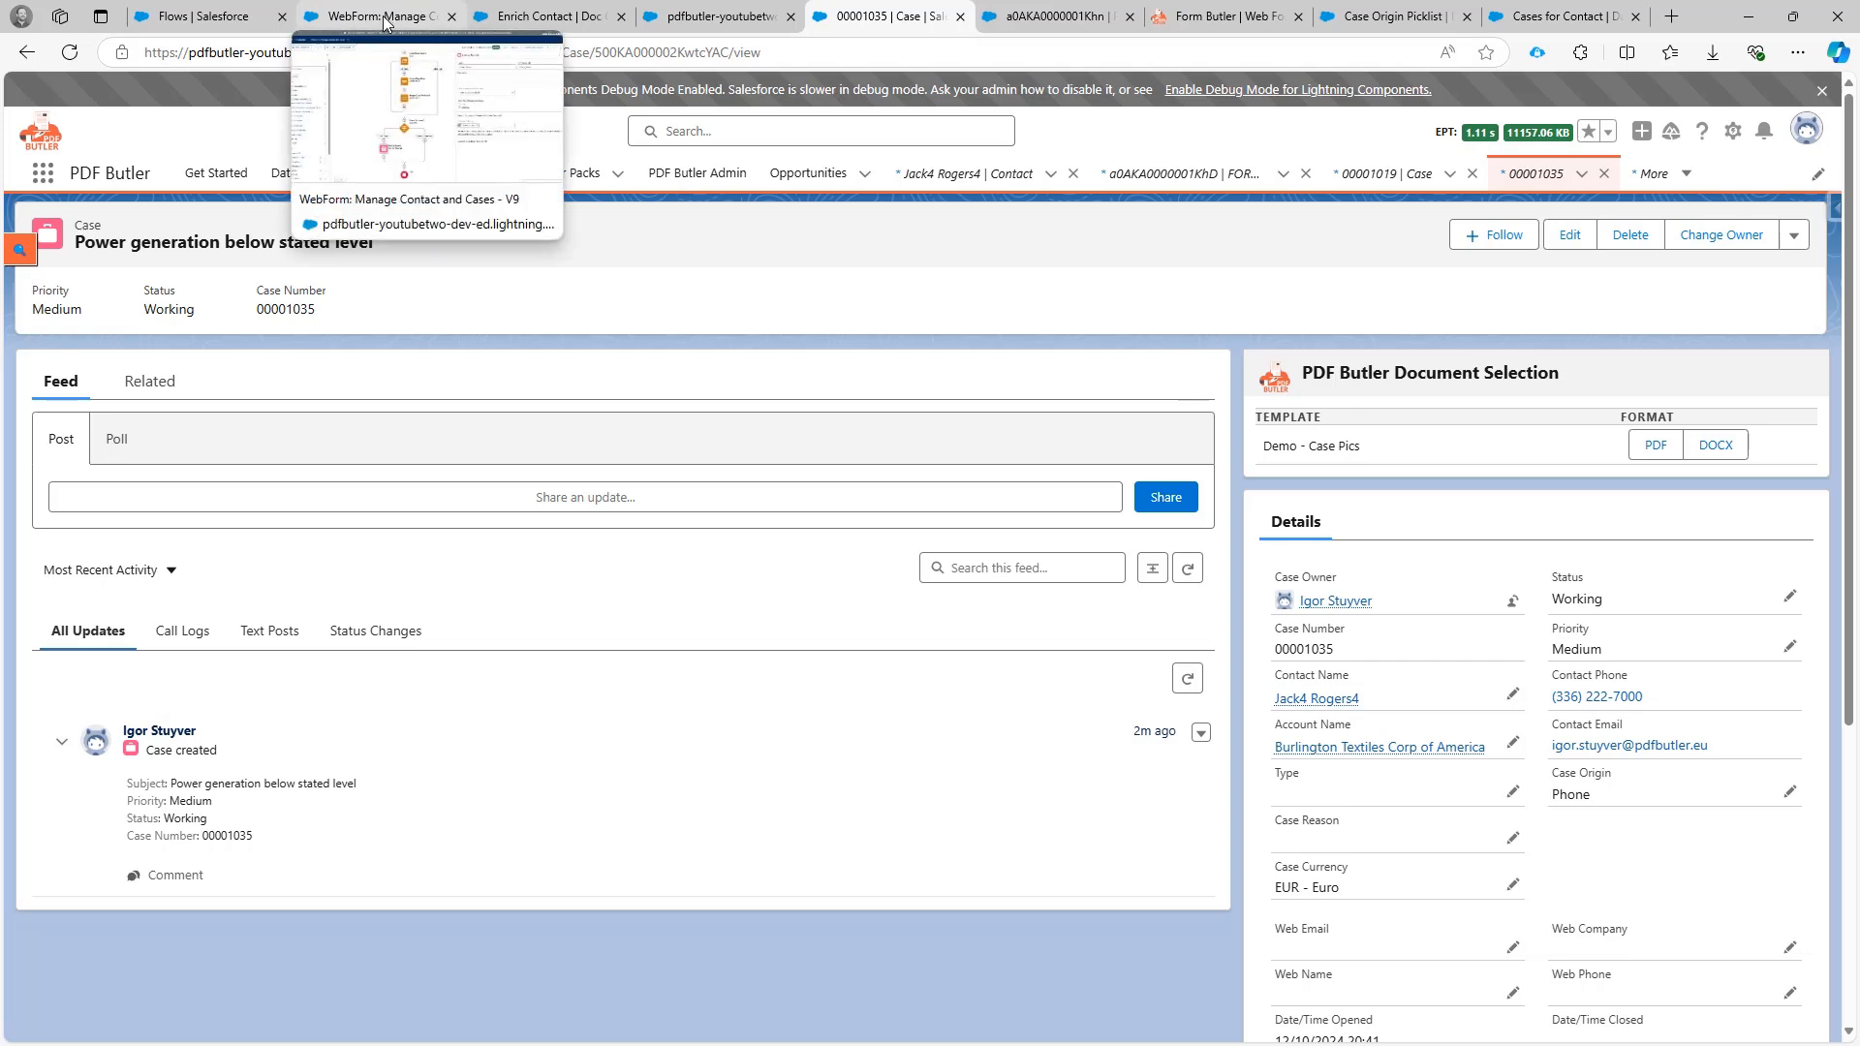
Switch to the WebForm: Manage Contact and Cases flow and review its elements from Create Cases back to the start.
left_click(384, 19)
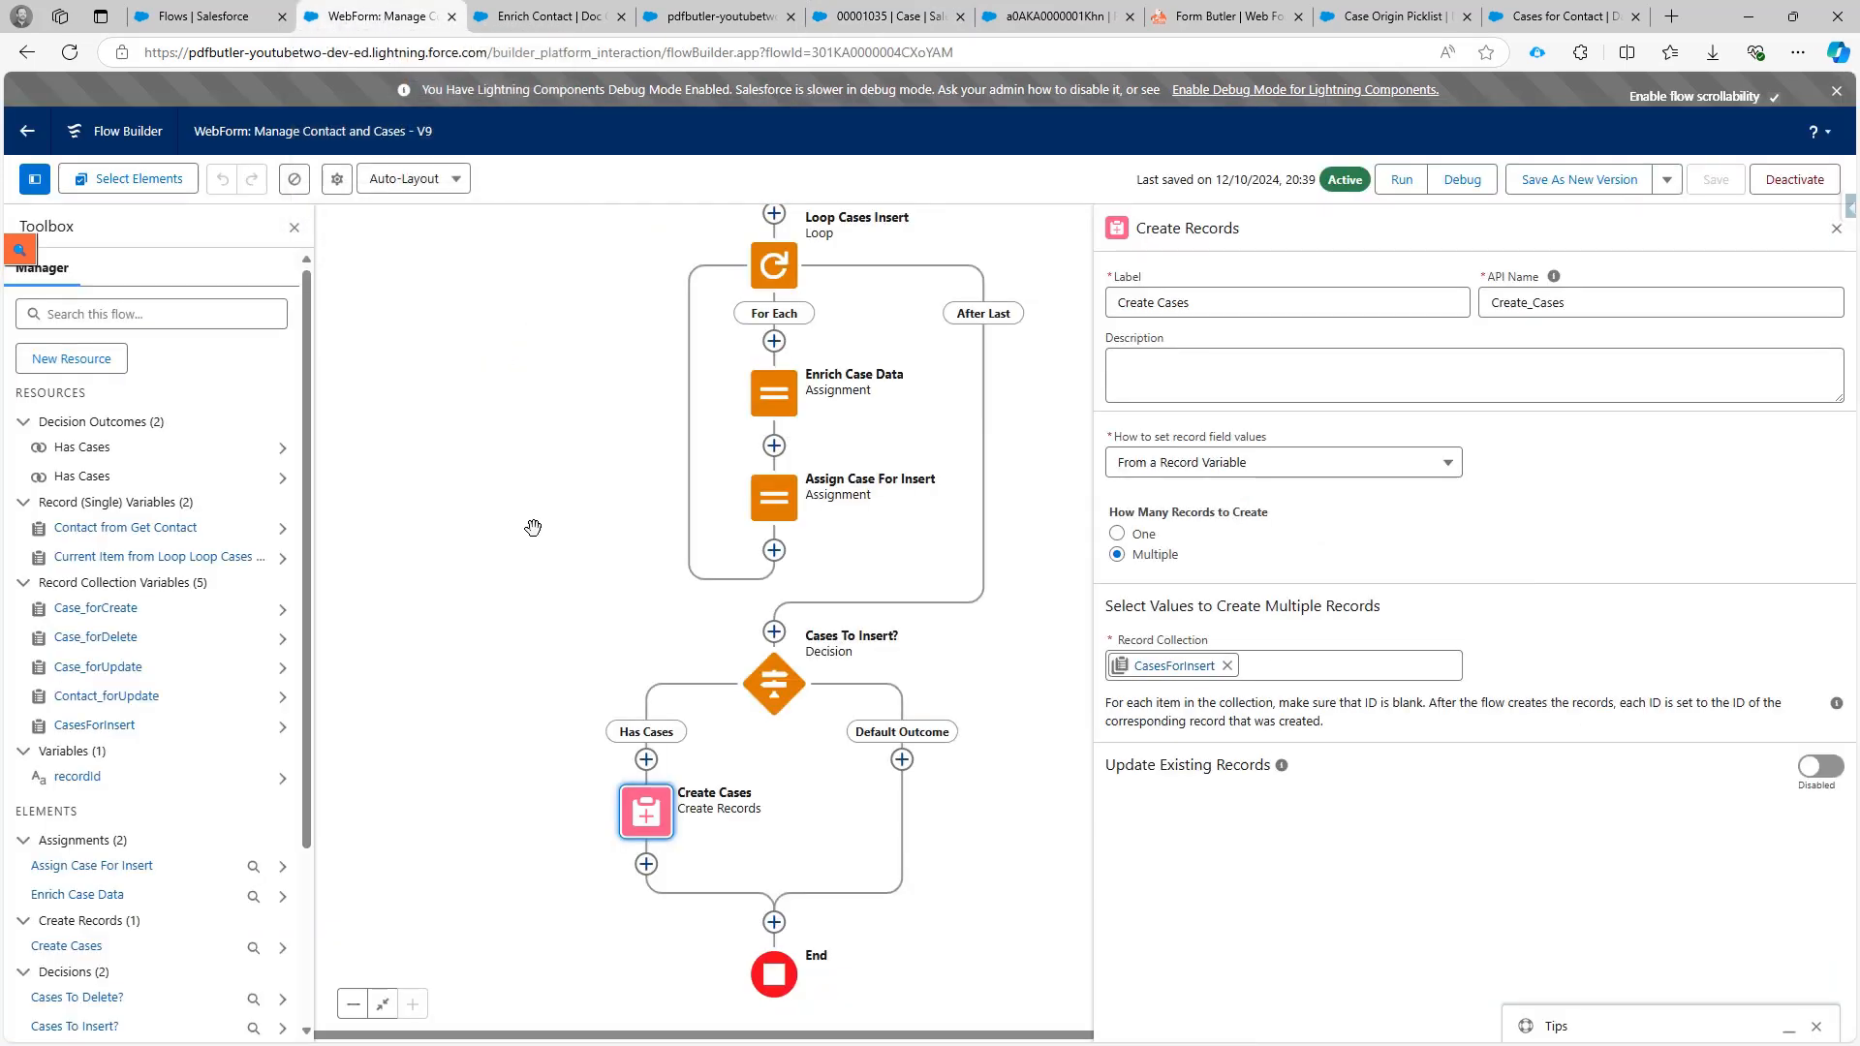
scroll(568, 426, "up", 2)
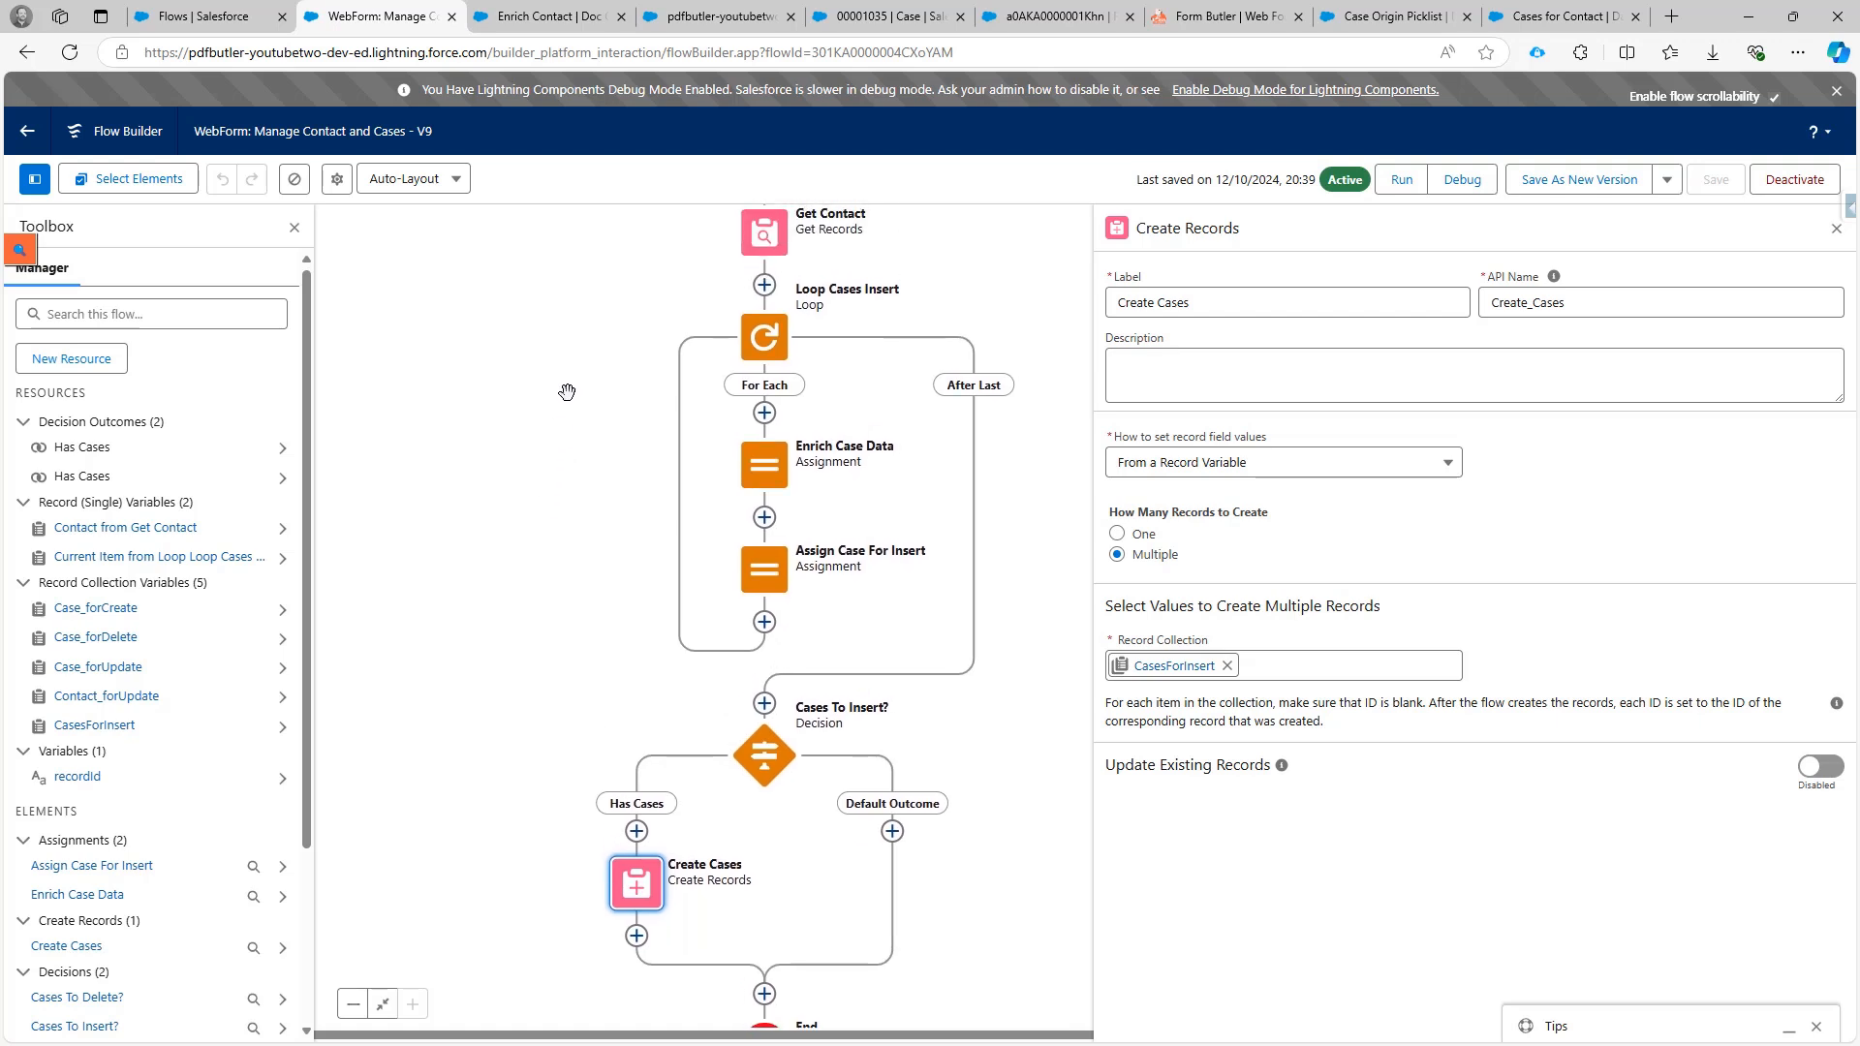
scroll(571, 407, "up", 6)
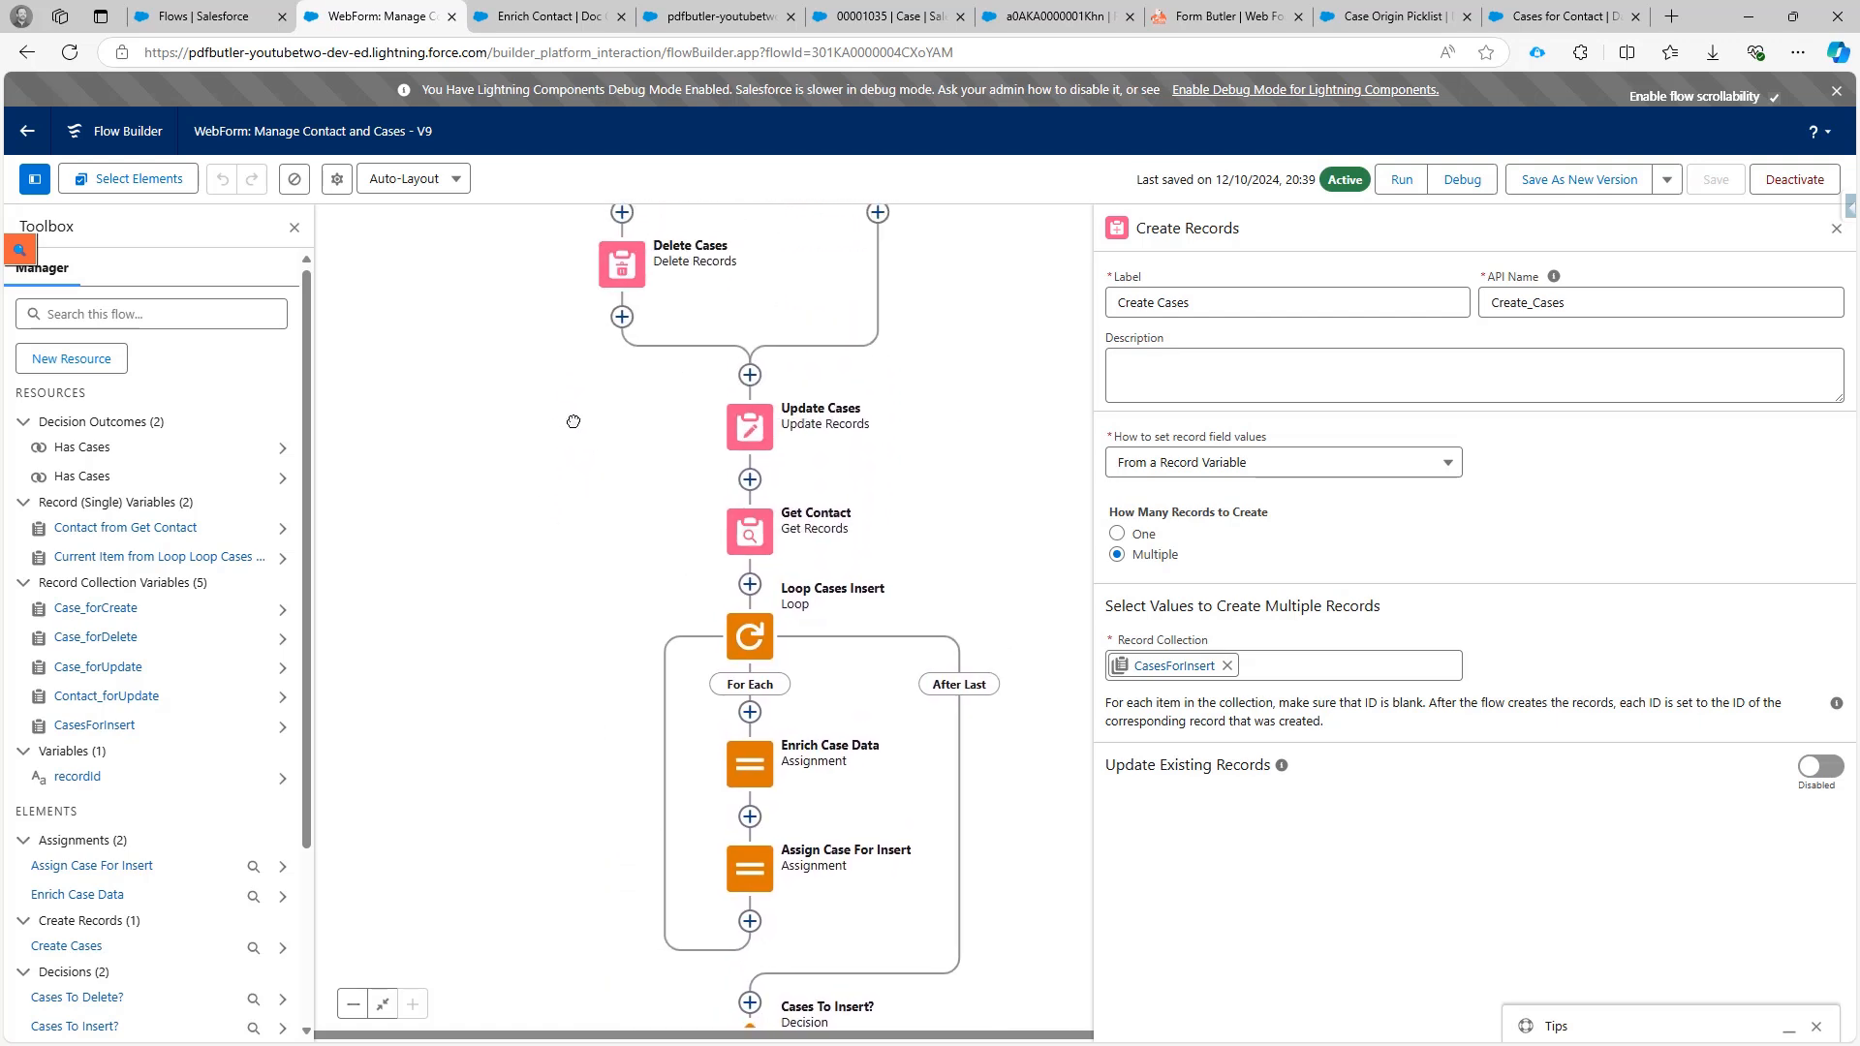
scroll(574, 421, "up", 8)
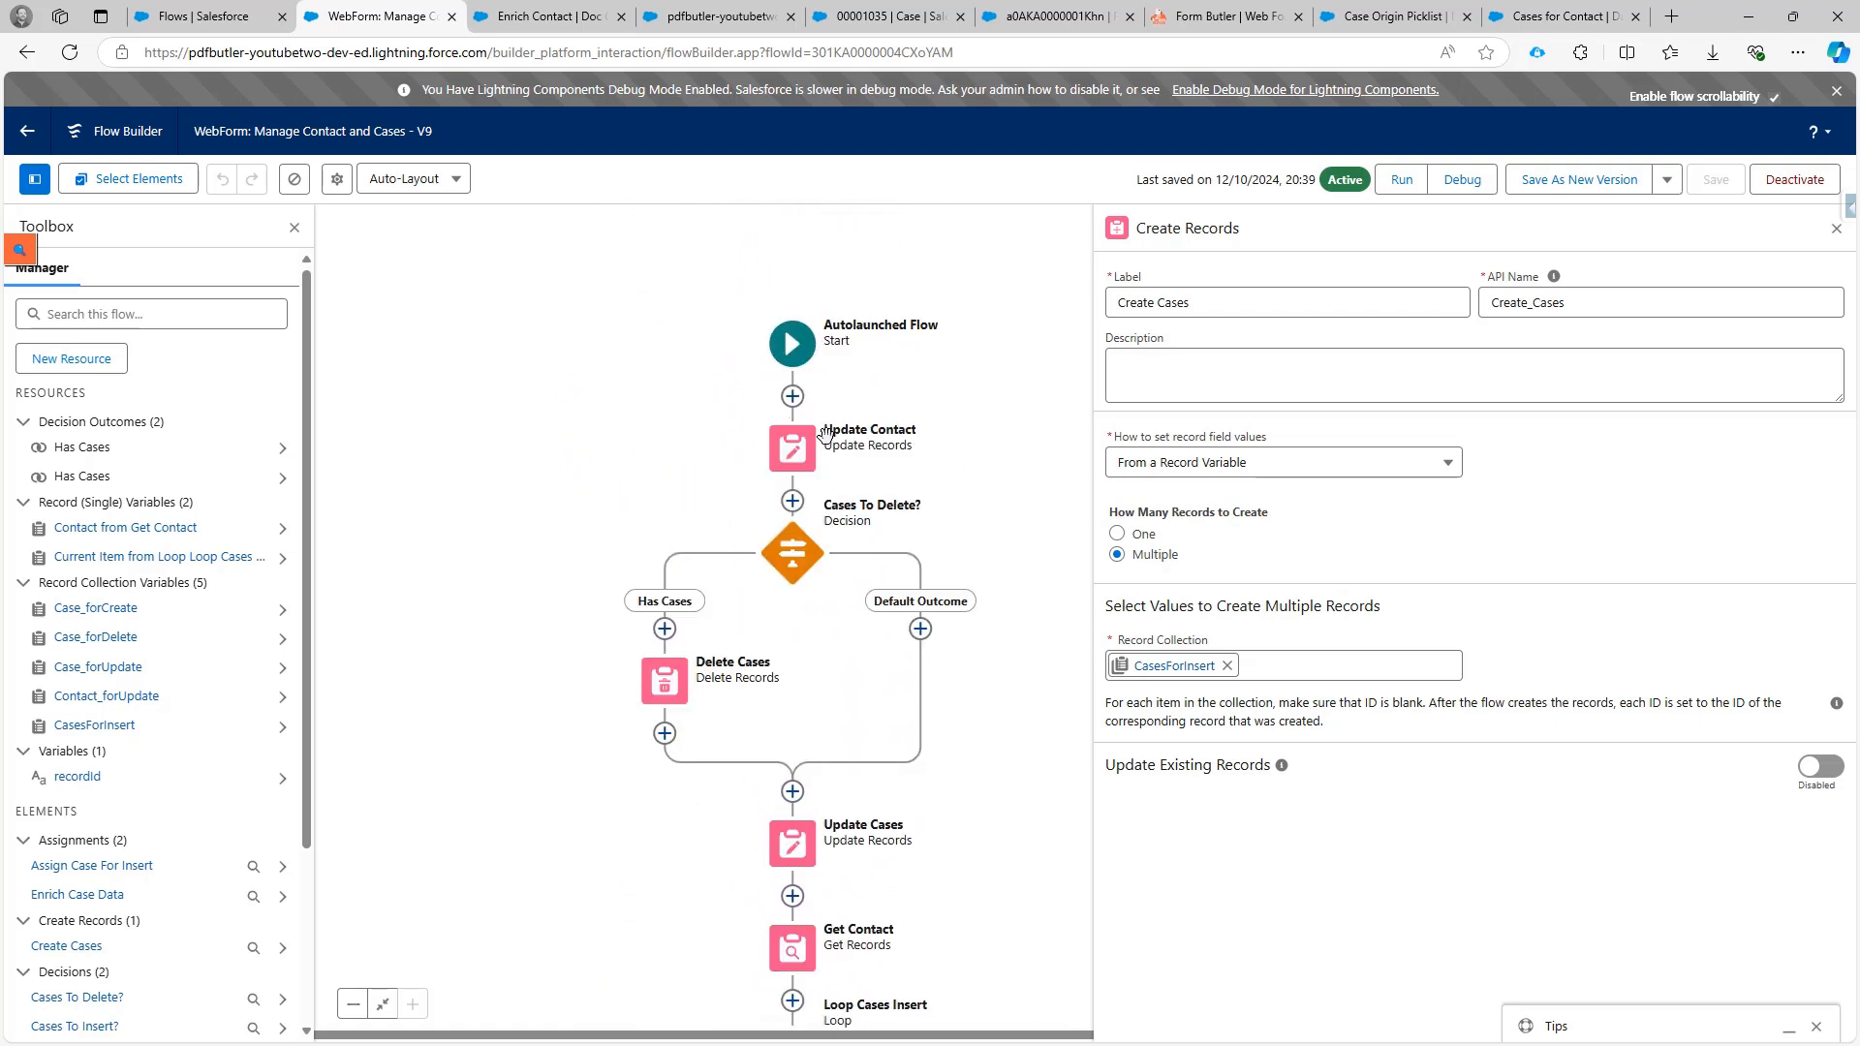